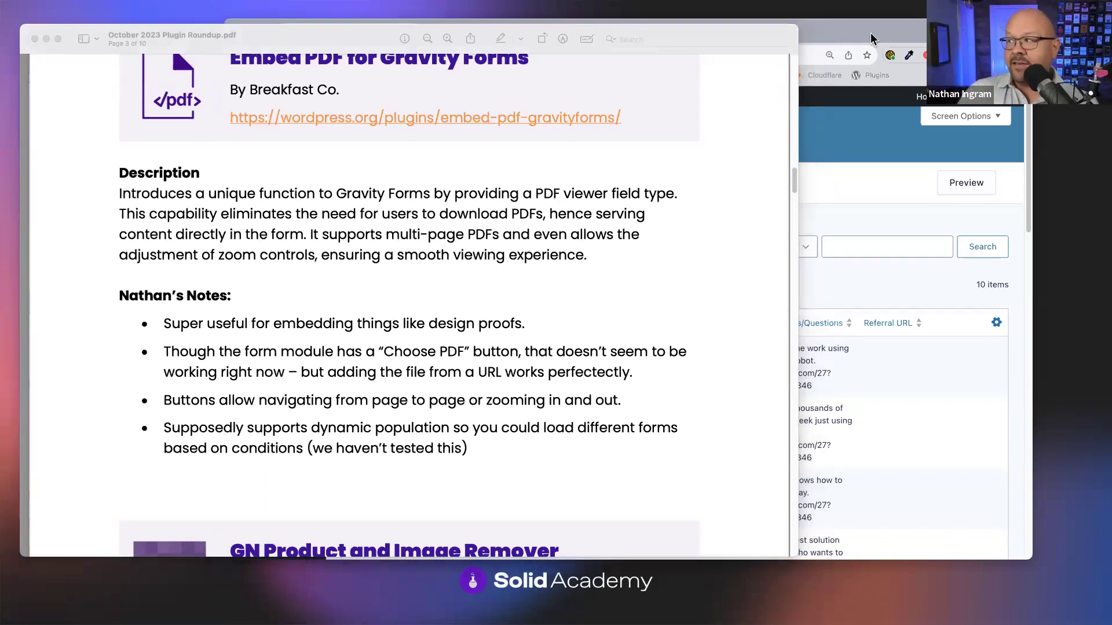
# Switch to the WordPress admin in the browser, show the Gravity Forms form list, and open the Plugins page in a new tab.
pyautogui.click(884, 126)
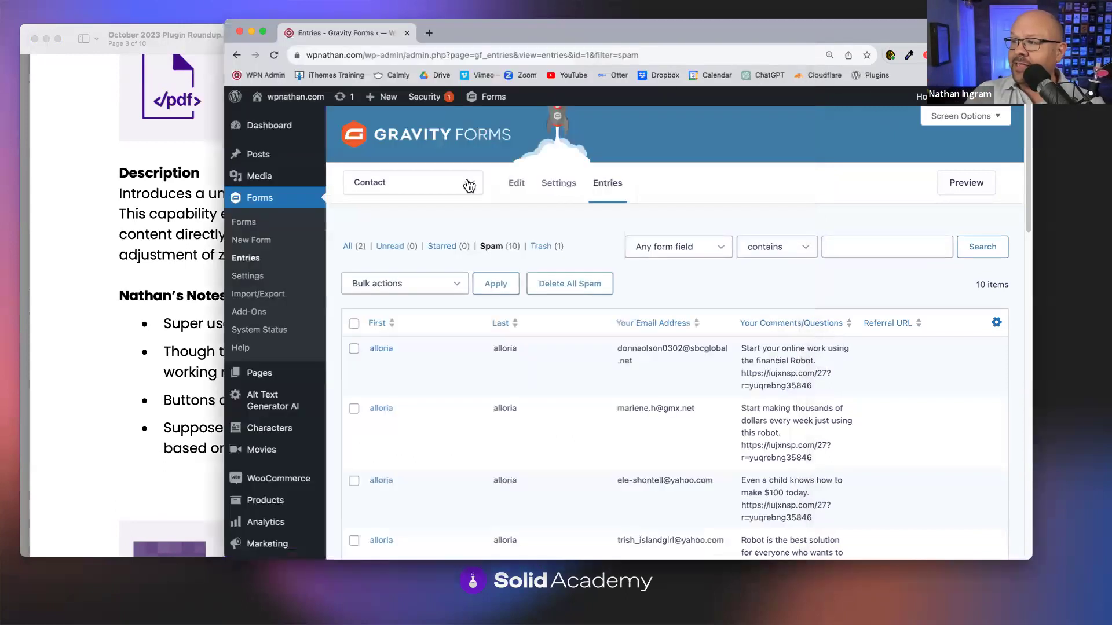
pyautogui.click(259, 224)
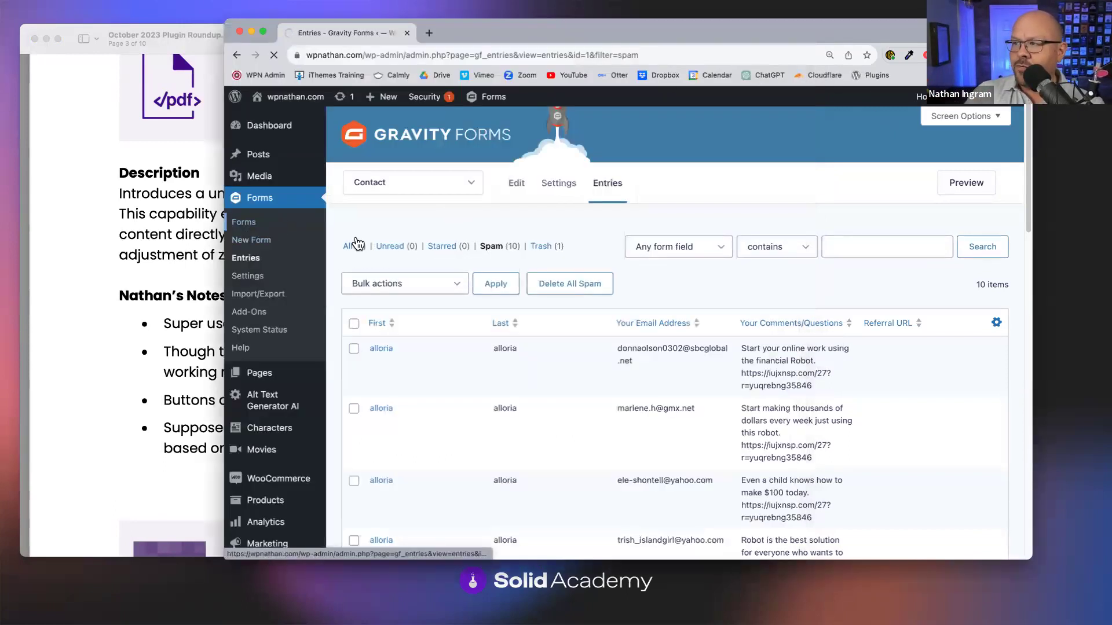
pyautogui.moveTo(272, 530)
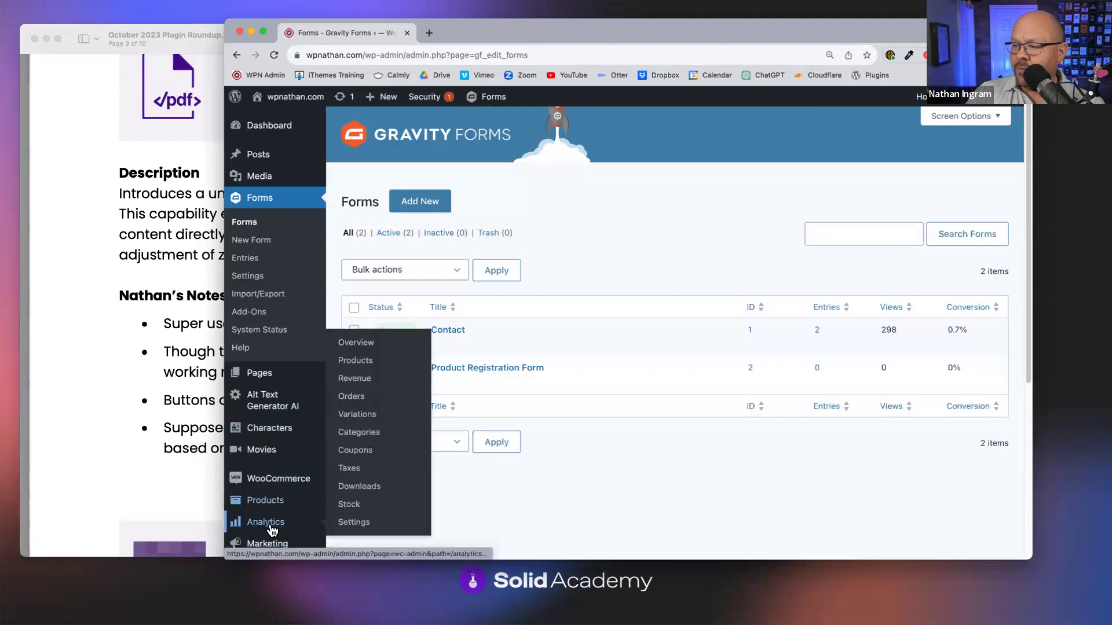
pyautogui.scroll(-4, 278, 459)
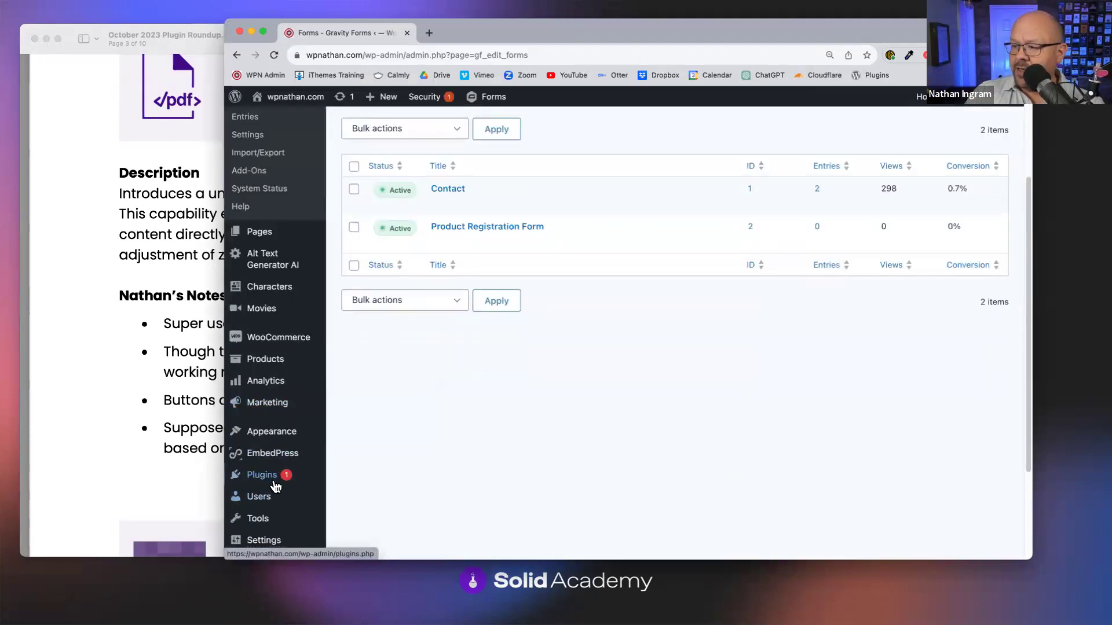
pyautogui.moveTo(276, 486)
pyautogui.keyDown('super'); pyautogui.click(376, 475); pyautogui.keyUp('super')
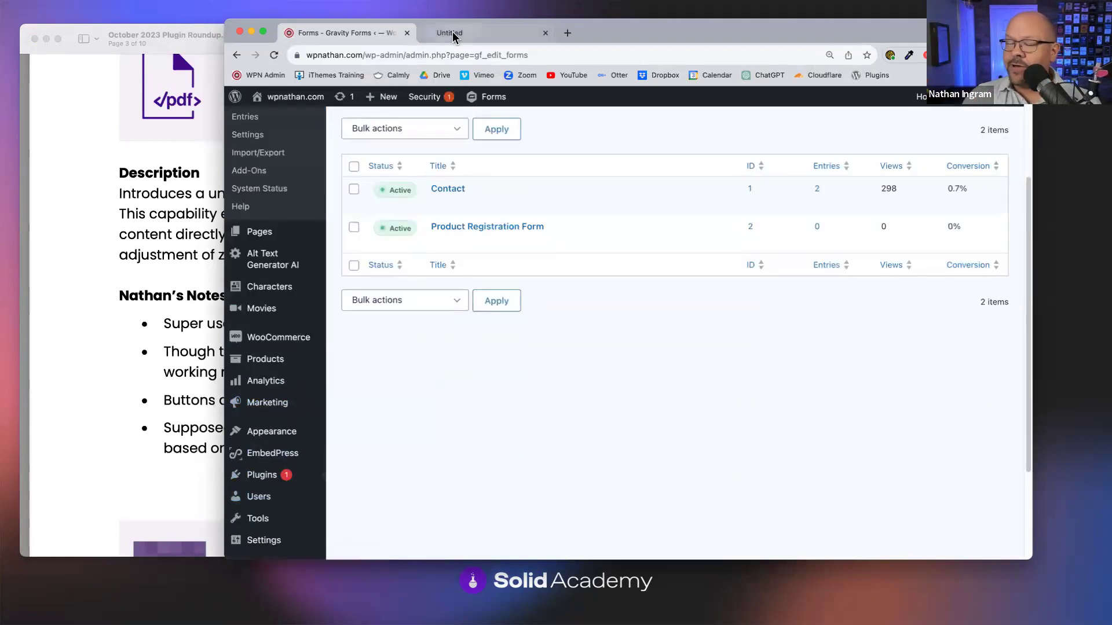
pyautogui.click(454, 35)
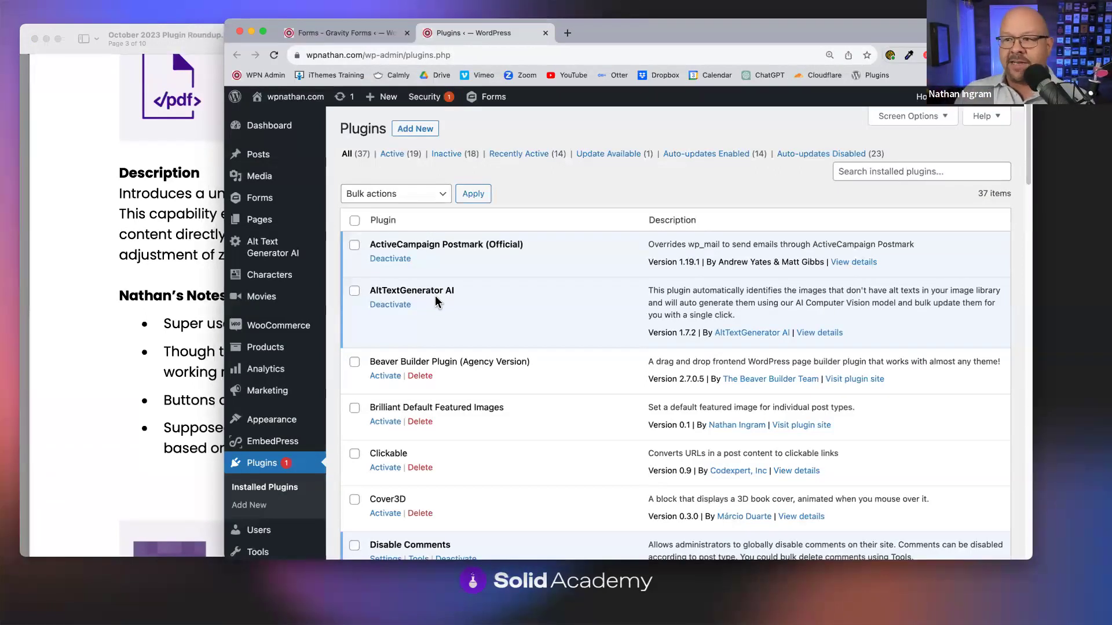
# Activate the Embed PDF for Gravity Forms plugin in the installed plugins list.
pyautogui.click(150, 376)
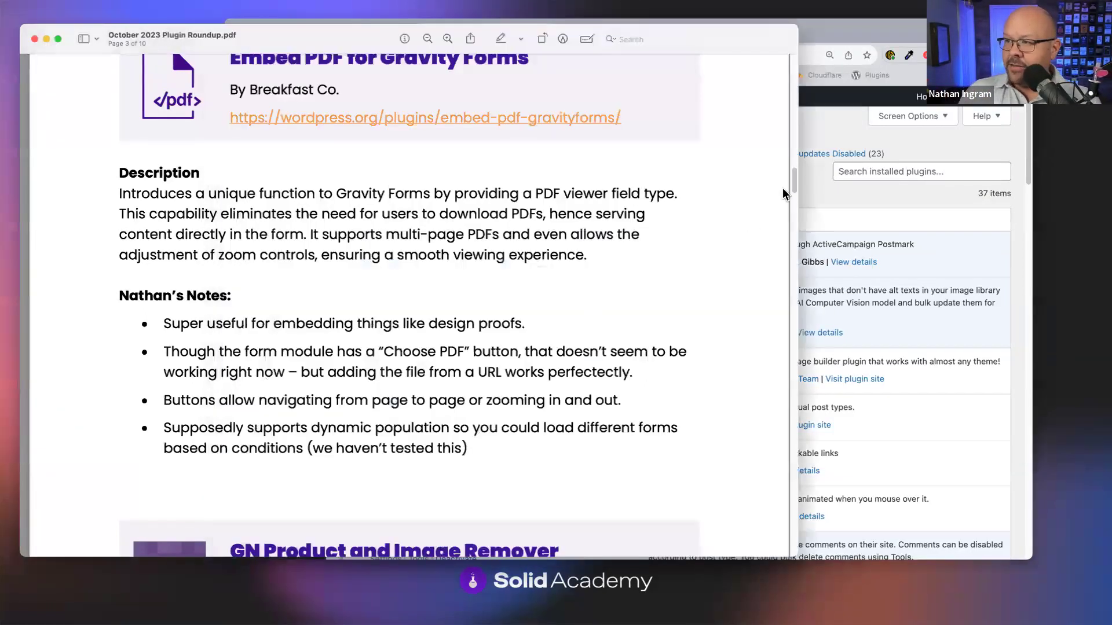
pyautogui.click(845, 193)
pyautogui.scroll(-5, 616, 423)
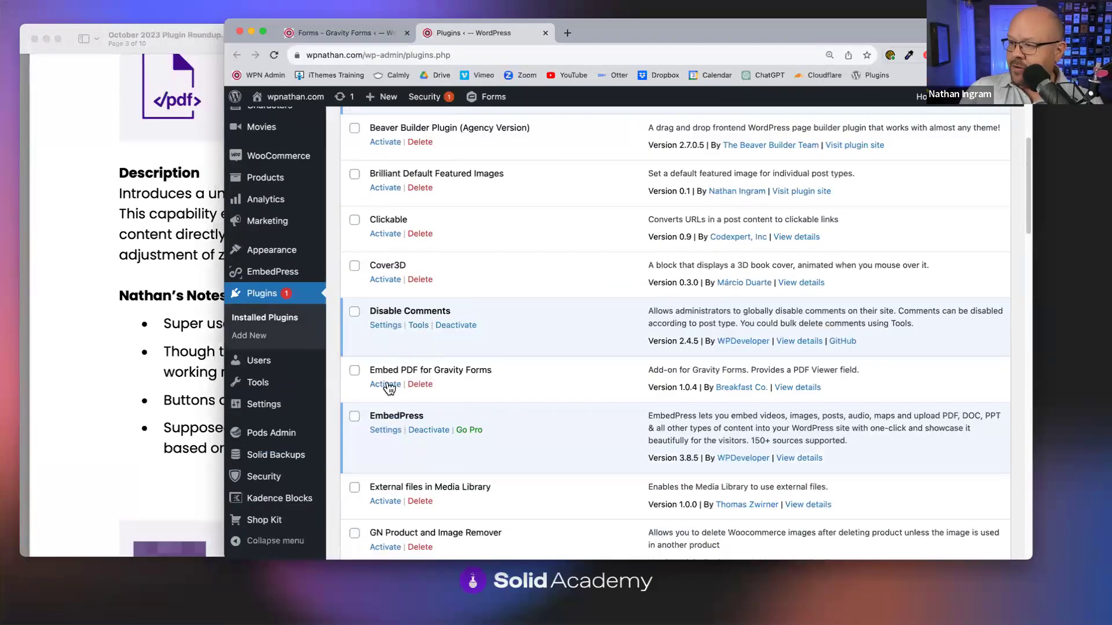
pyautogui.click(387, 386)
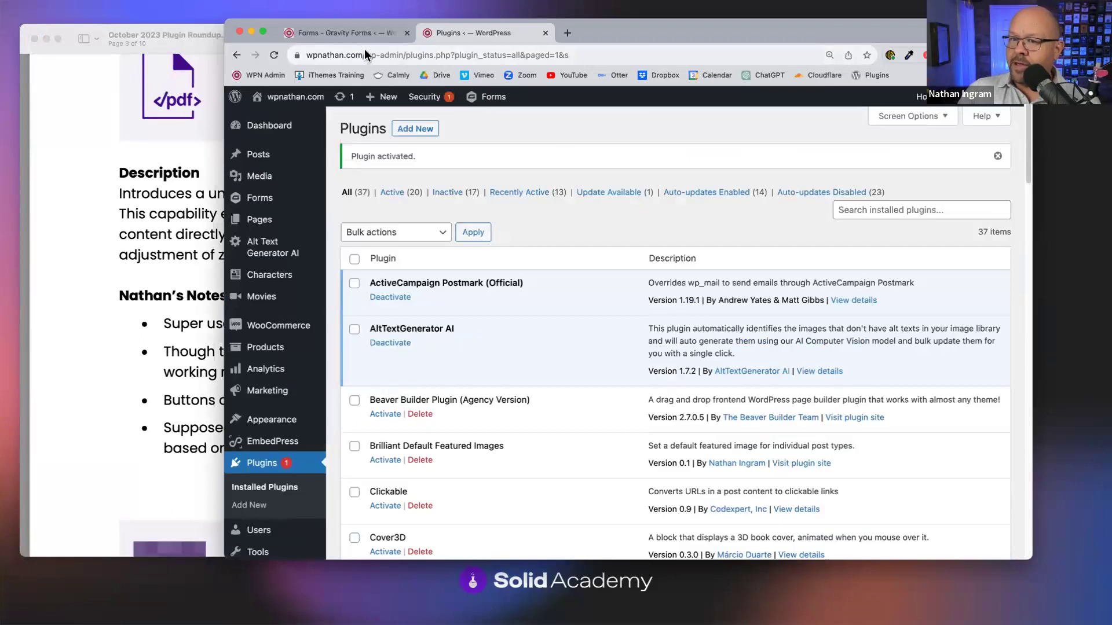
# Reload the forms list and open the Product Registration Form for editing.
pyautogui.click(342, 33)
pyautogui.click(276, 55)
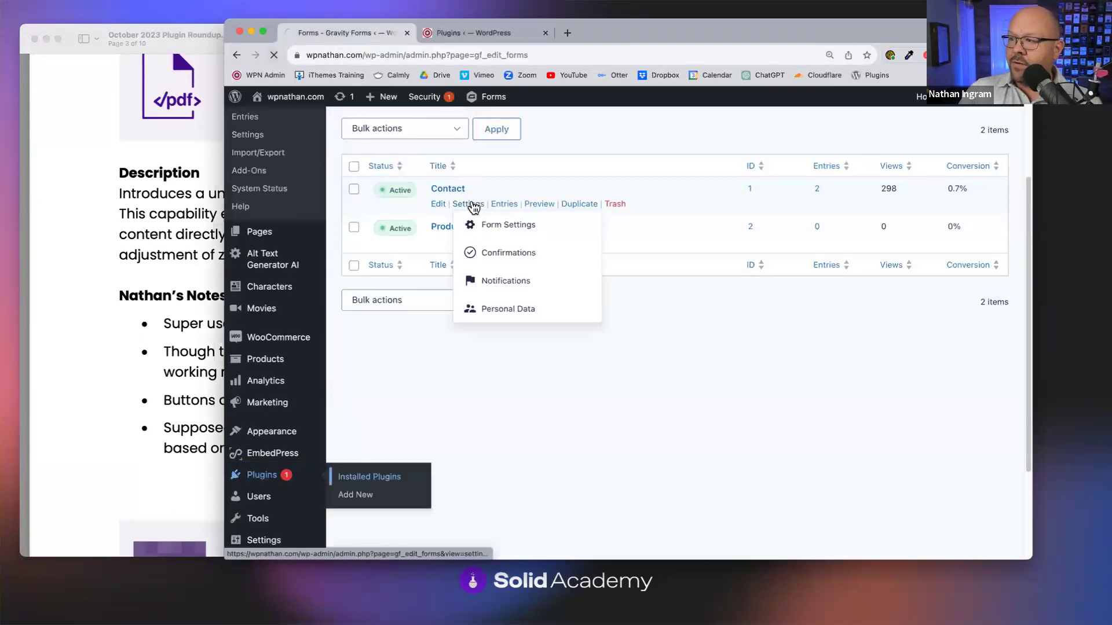
pyautogui.click(438, 383)
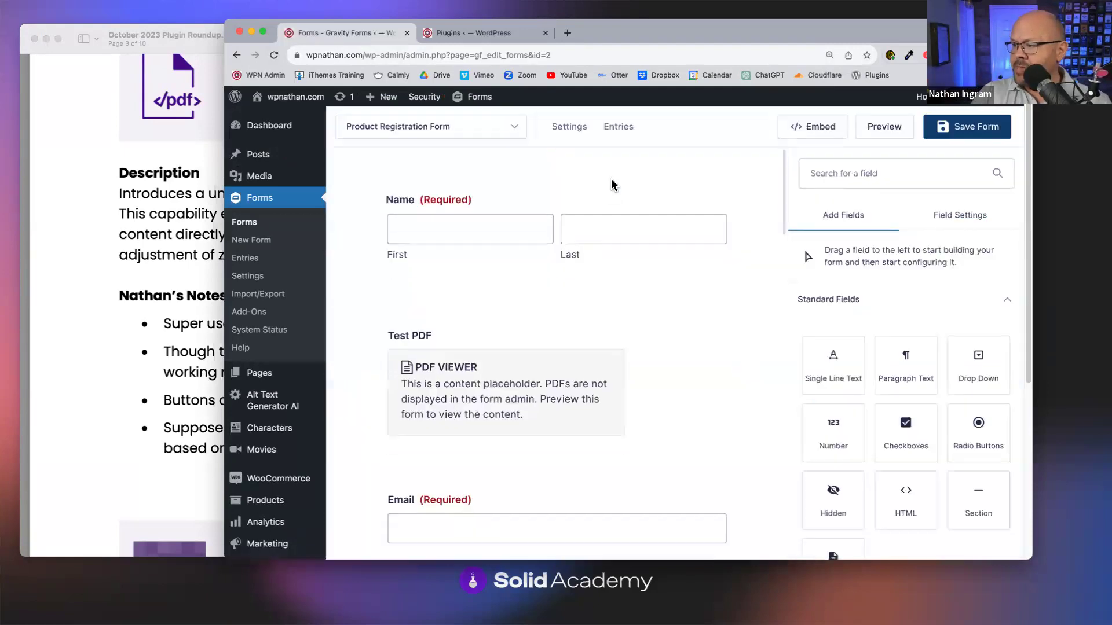
# Add a PDF Viewer field from the advanced fields beside the Email field.
pyautogui.scroll(-2, 491, 355)
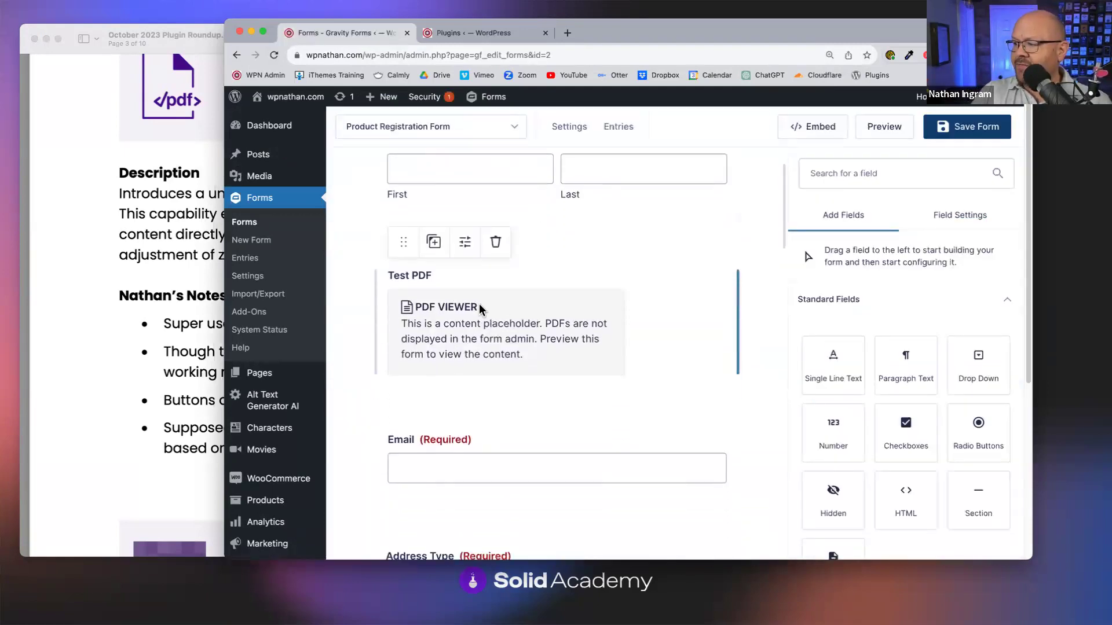
pyautogui.click(1005, 298)
pyautogui.click(857, 341)
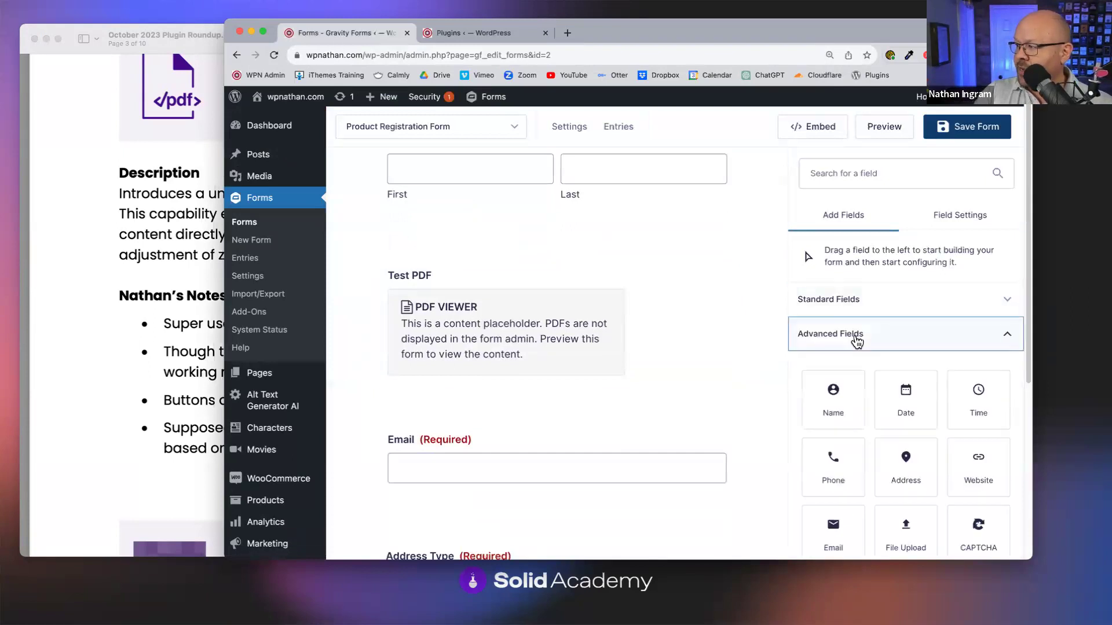
pyautogui.scroll(-2, 854, 340)
pyautogui.scroll(2, 875, 442)
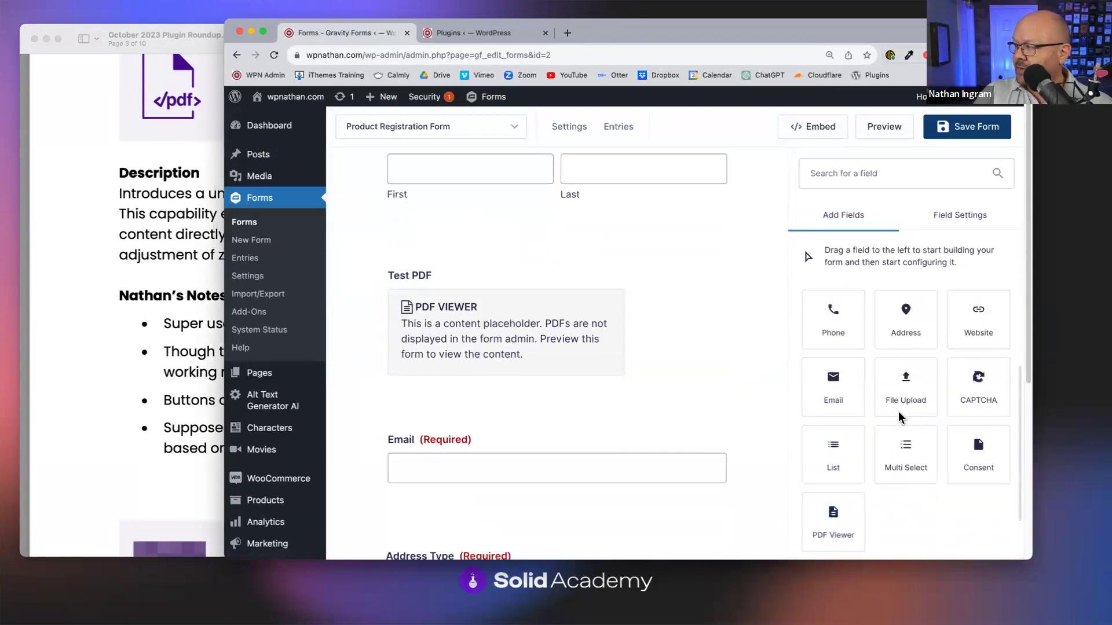
pyautogui.moveTo(827, 521); pyautogui.dragTo(741, 466)
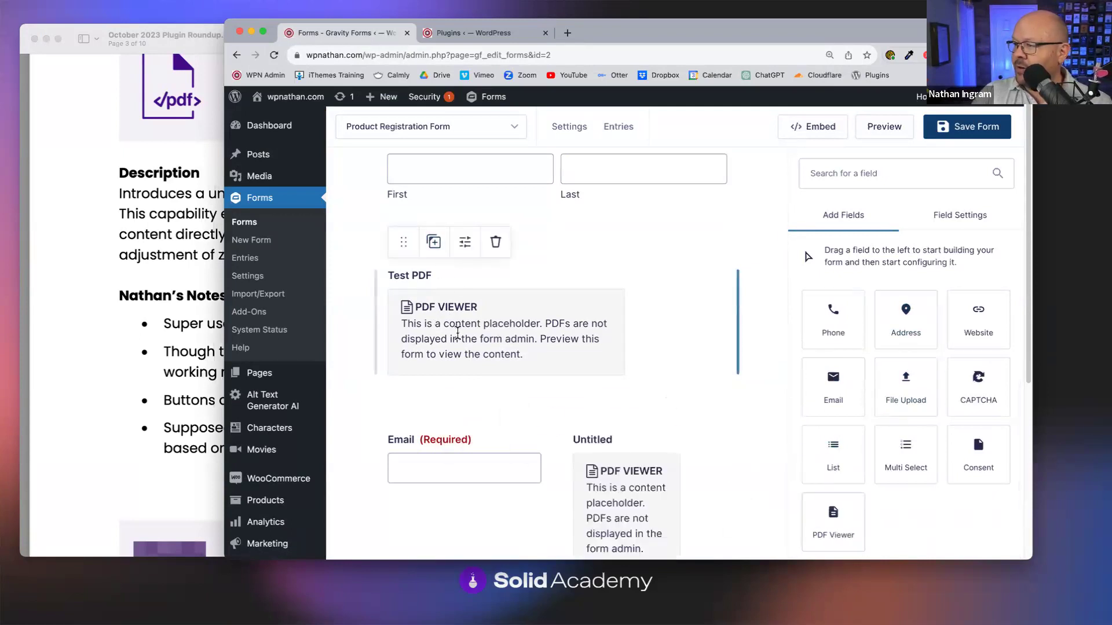
# Open the Test PDF field's settings and review its label, PDF file chooser and PDF URL.
pyautogui.click(465, 241)
pyautogui.tripleClick(857, 322)
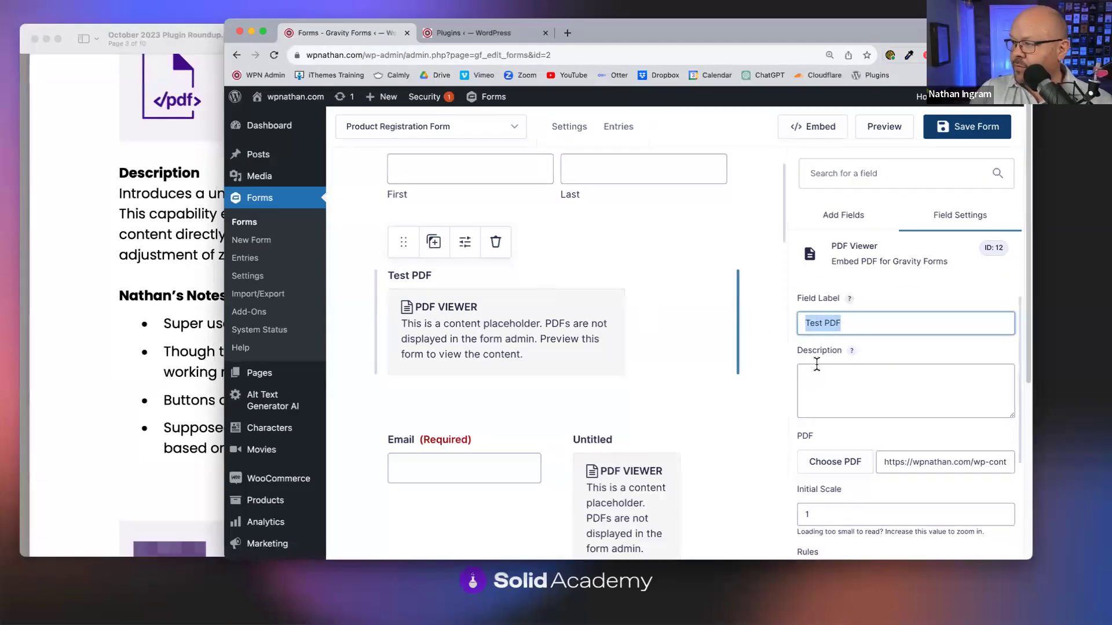
pyautogui.scroll(-1, 817, 364)
pyautogui.scroll(-3, 898, 393)
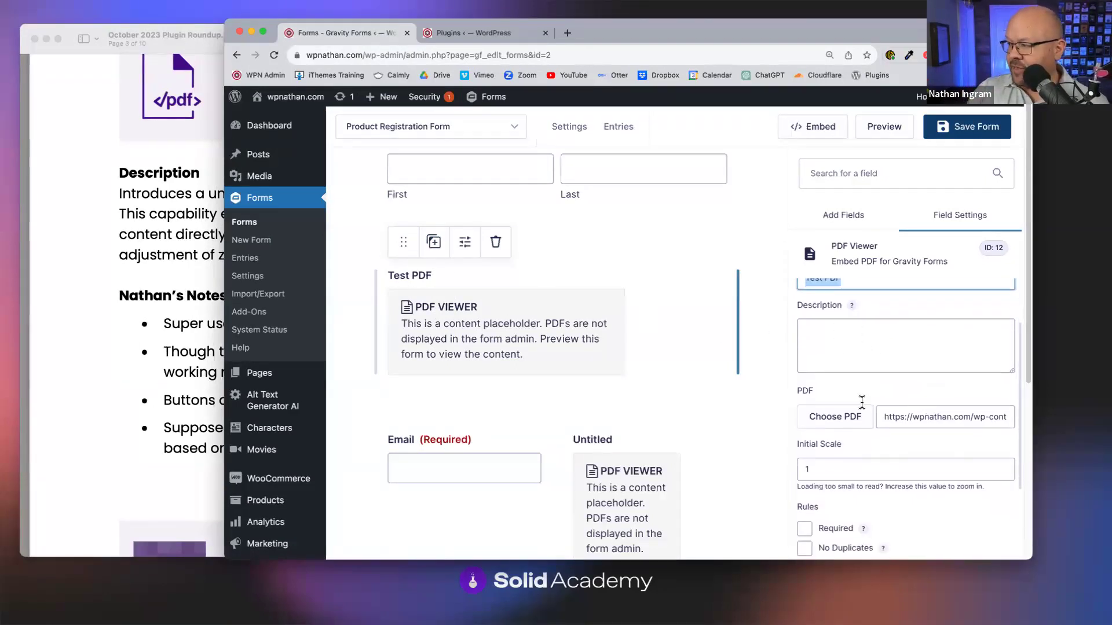
pyautogui.tripleClick(931, 408)
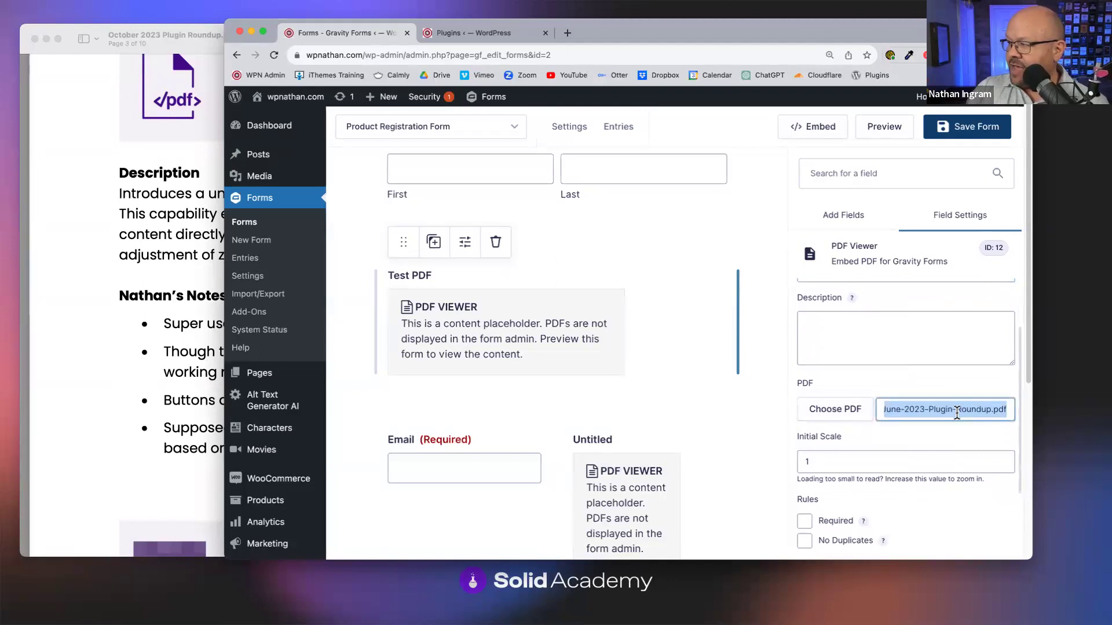
pyautogui.click(861, 407)
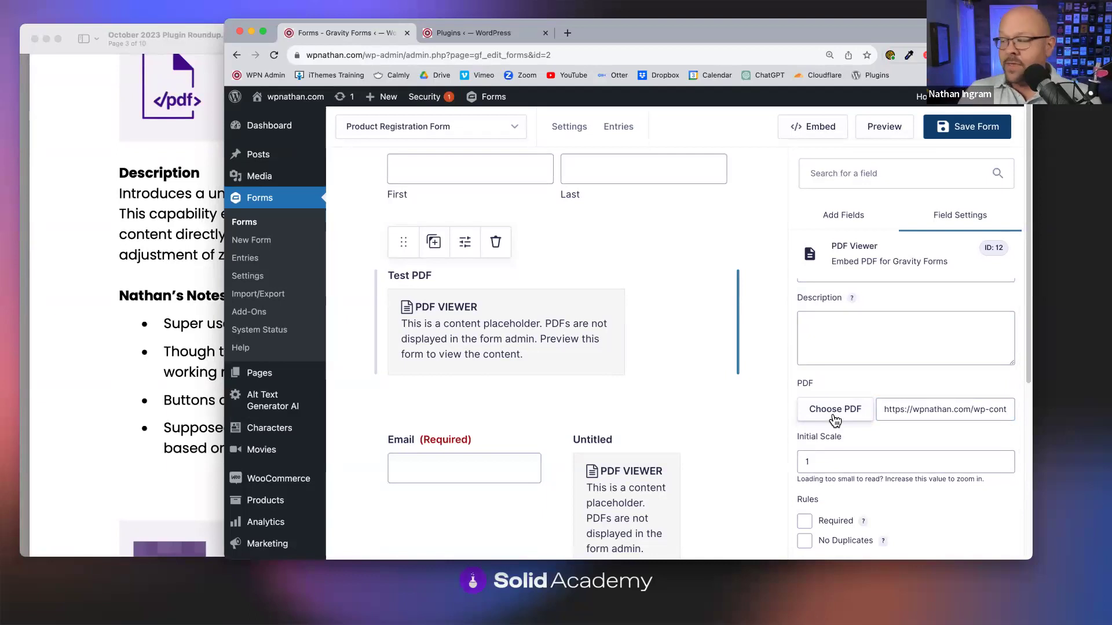
pyautogui.rightClick(833, 414)
pyautogui.press('Escape')
pyautogui.press('Tab')
pyautogui.click(860, 380)
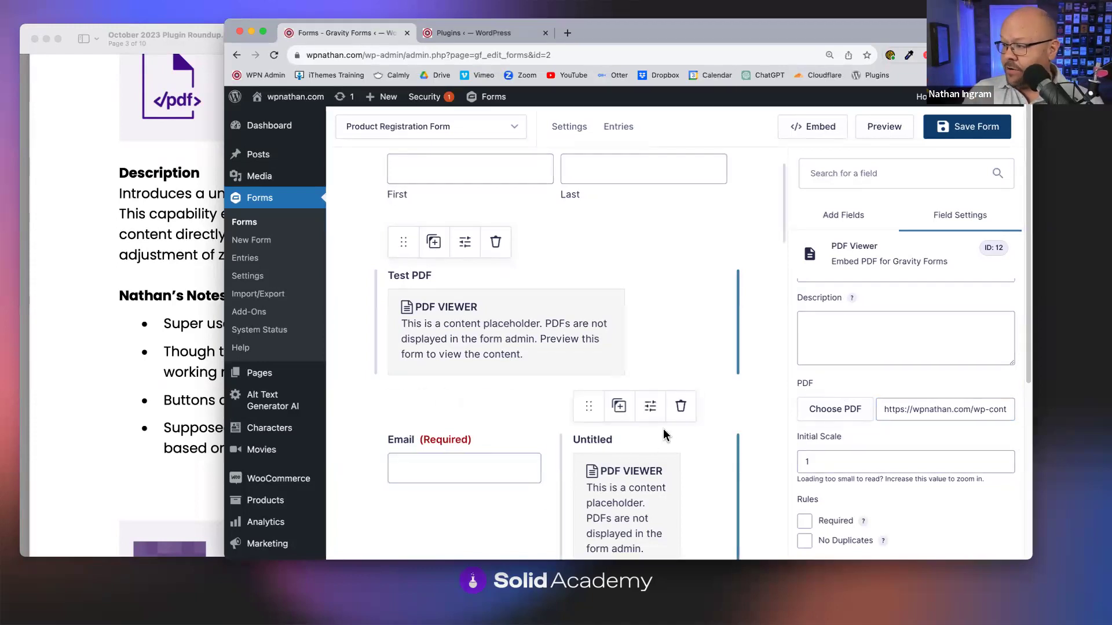
# Delete the untitled PDF Viewer field beside Email and return to the Test PDF field's settings.
pyautogui.click(680, 406)
pyautogui.click(727, 134)
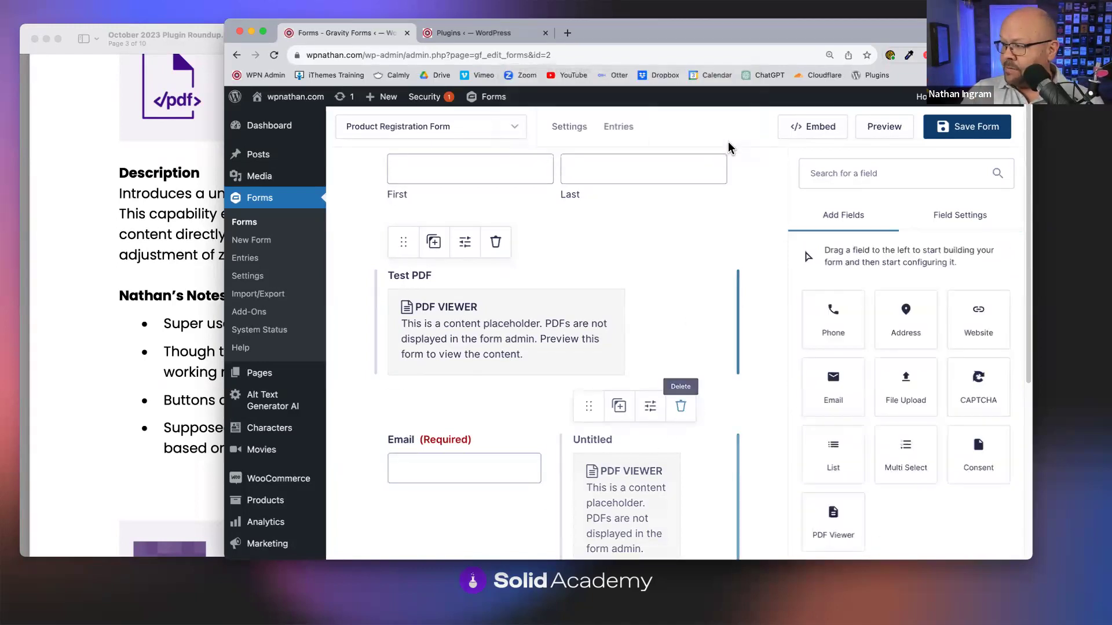
pyautogui.click(834, 528)
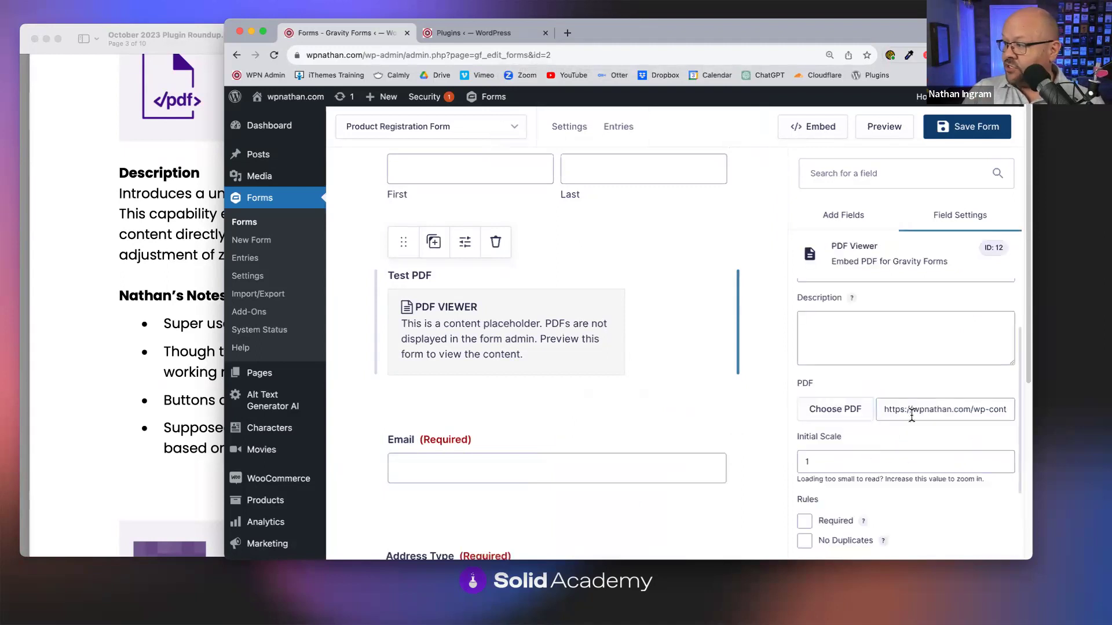
# Examine the full PDF URL entered in the Test PDF field's settings.
pyautogui.moveTo(886, 407); pyautogui.dragTo(1074, 409)
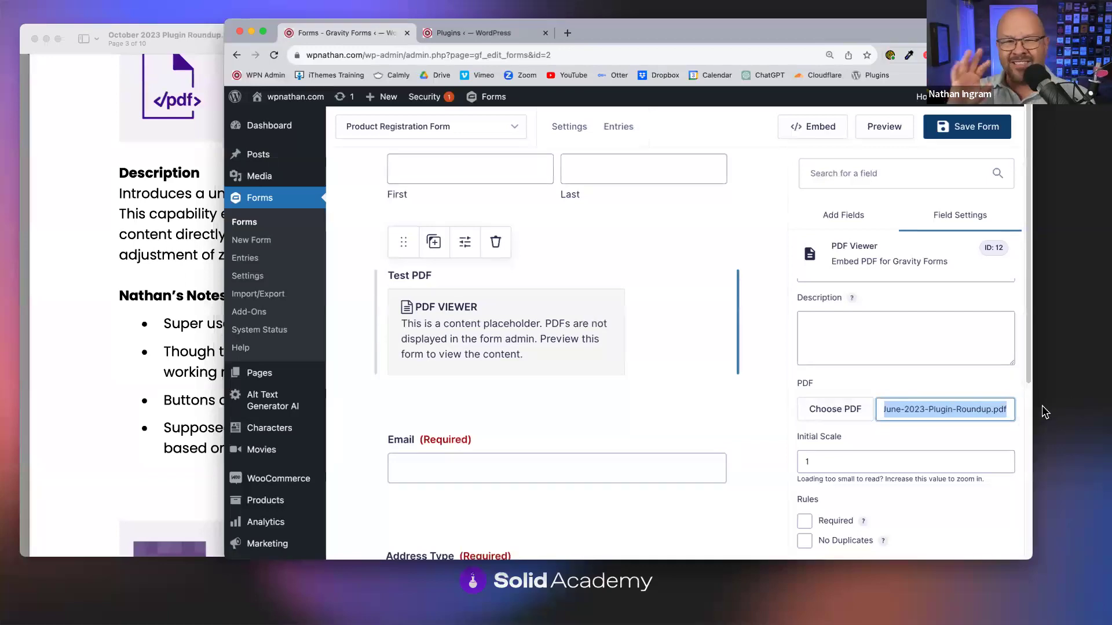
pyautogui.click(847, 388)
pyautogui.click(907, 409)
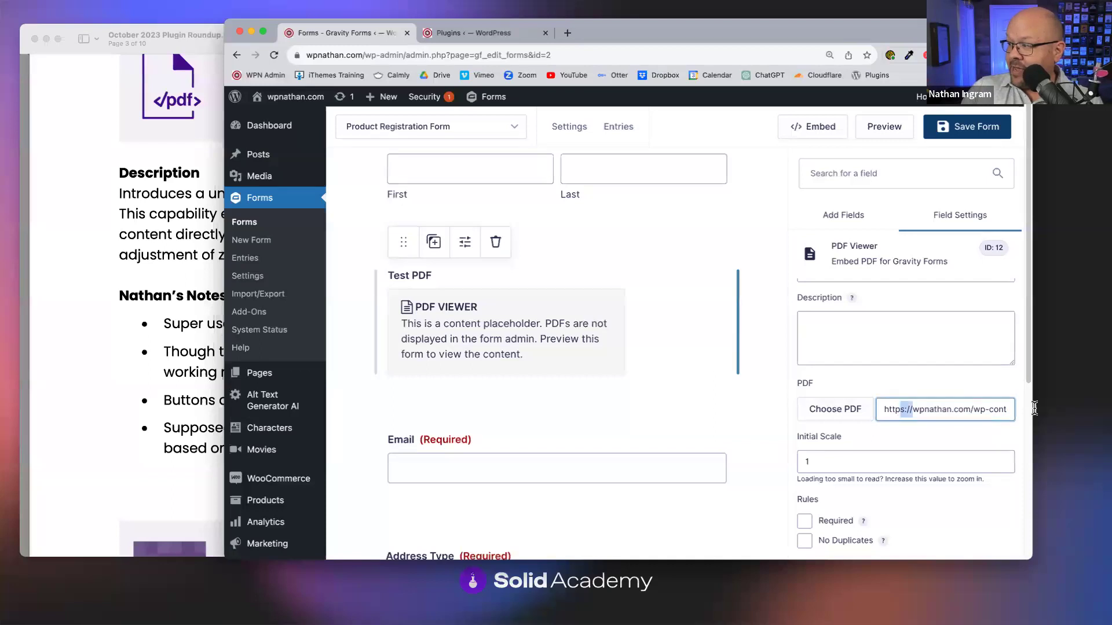
pyautogui.press('super+a')
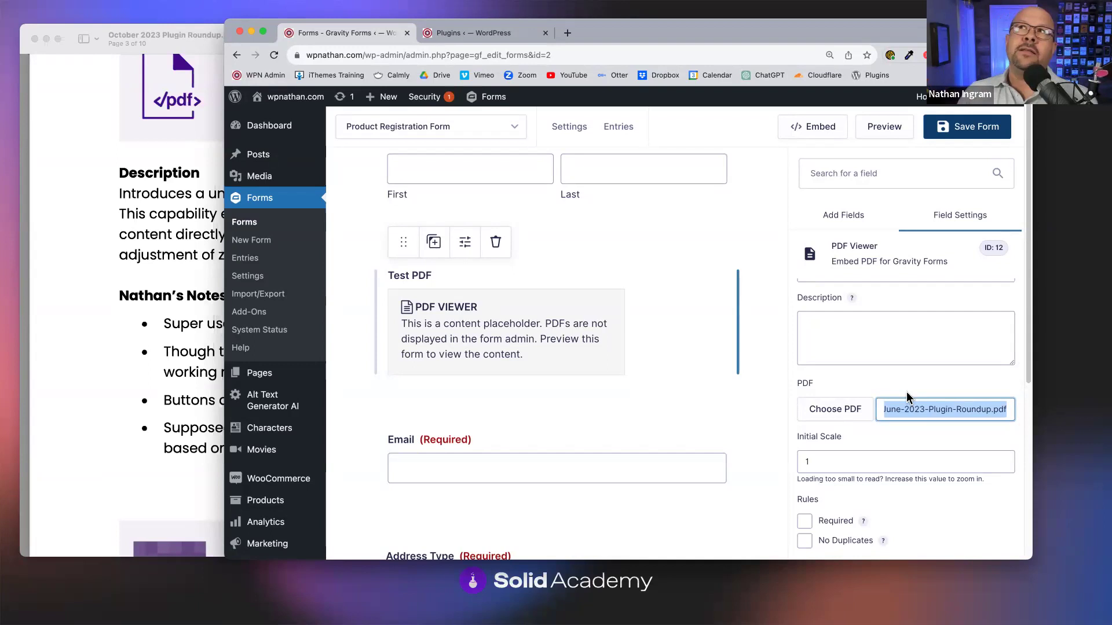
pyautogui.moveTo(966, 412); pyautogui.dragTo(1066, 410)
pyautogui.click(940, 392)
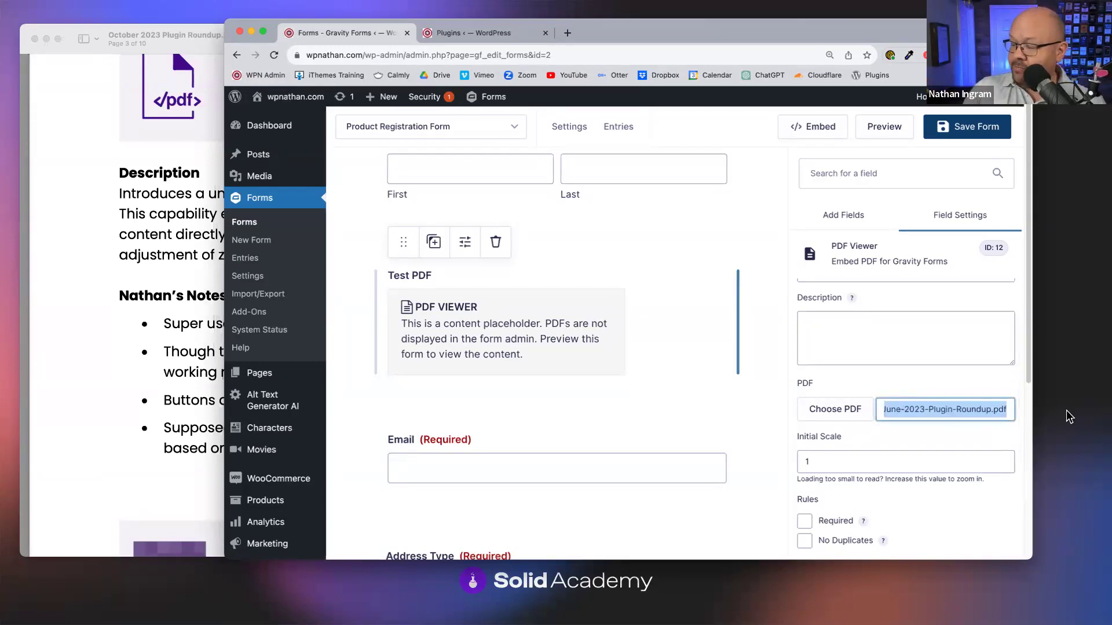
pyautogui.scroll(3, 940, 432)
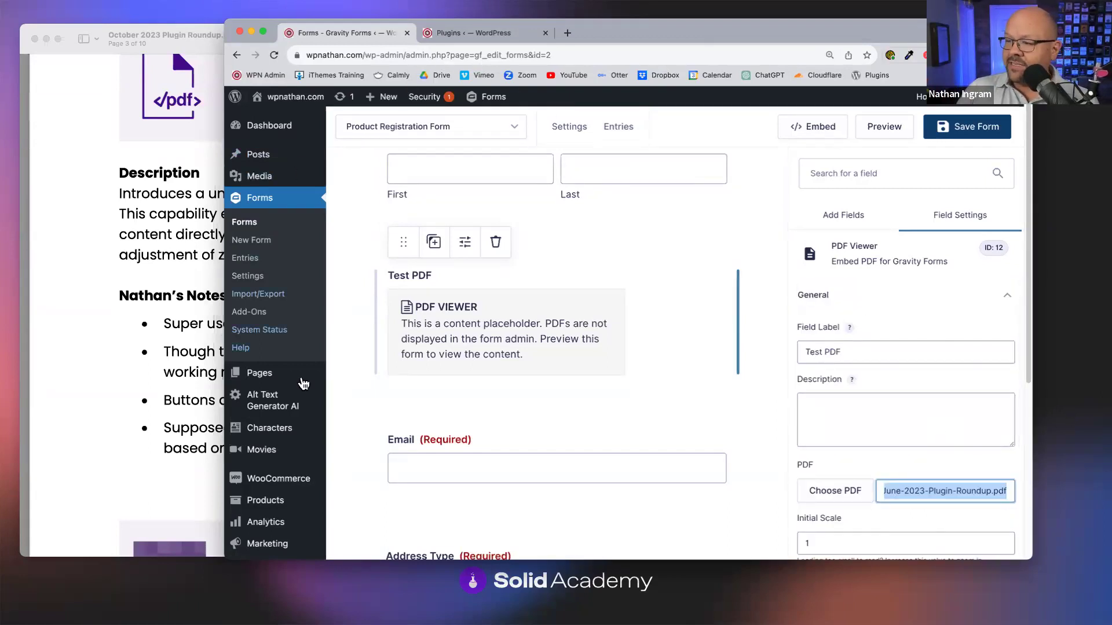
# Open the Pages list in a new browser tab and place that tab directly after the Forms tab.
pyautogui.moveTo(299, 376)
pyautogui.keyDown('super'); pyautogui.click(355, 374); pyautogui.keyUp('super')
pyautogui.click(557, 33)
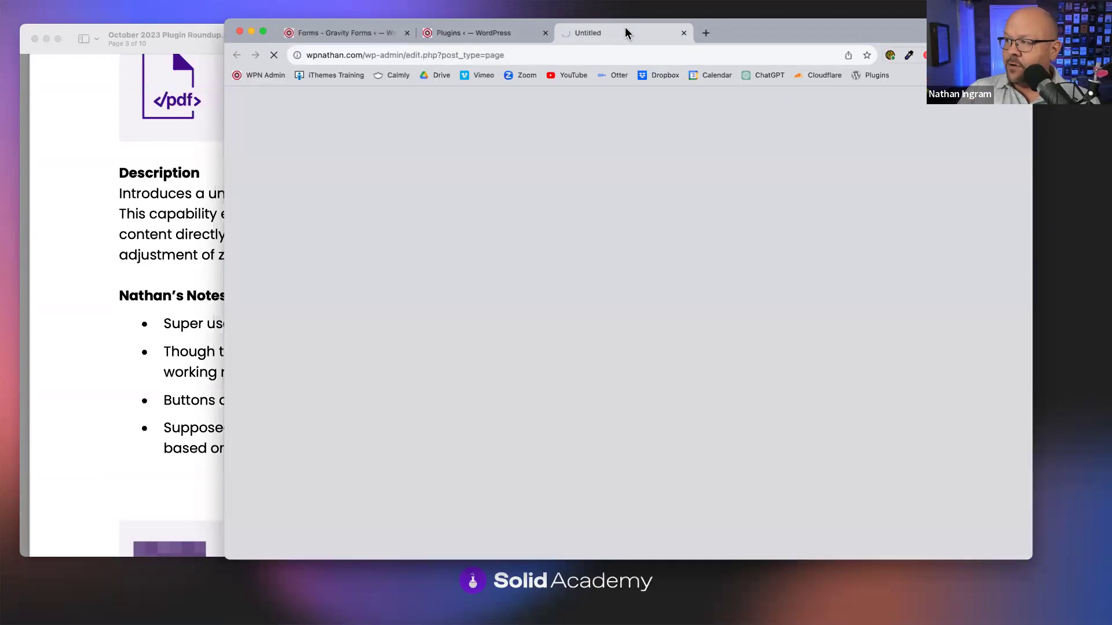
pyautogui.moveTo(551, 33); pyautogui.dragTo(417, 33)
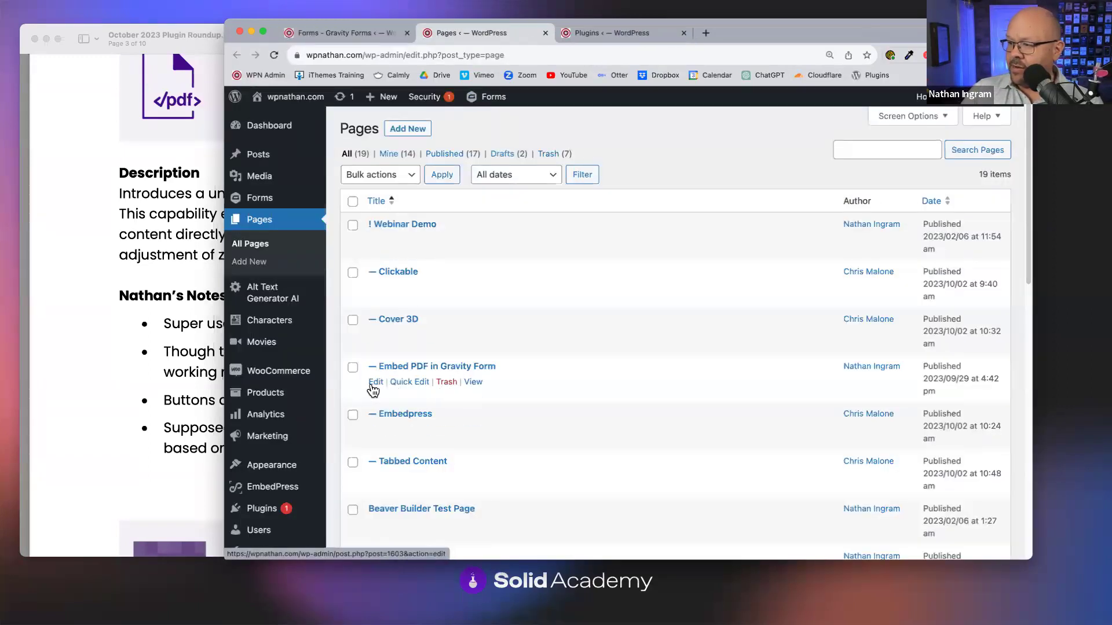
# View the Embed PDF in Gravity Form page in a new tab and examine the embedded PDF and its viewer controls.
pyautogui.keyDown('super'); pyautogui.click(472, 382); pyautogui.keyUp('super')
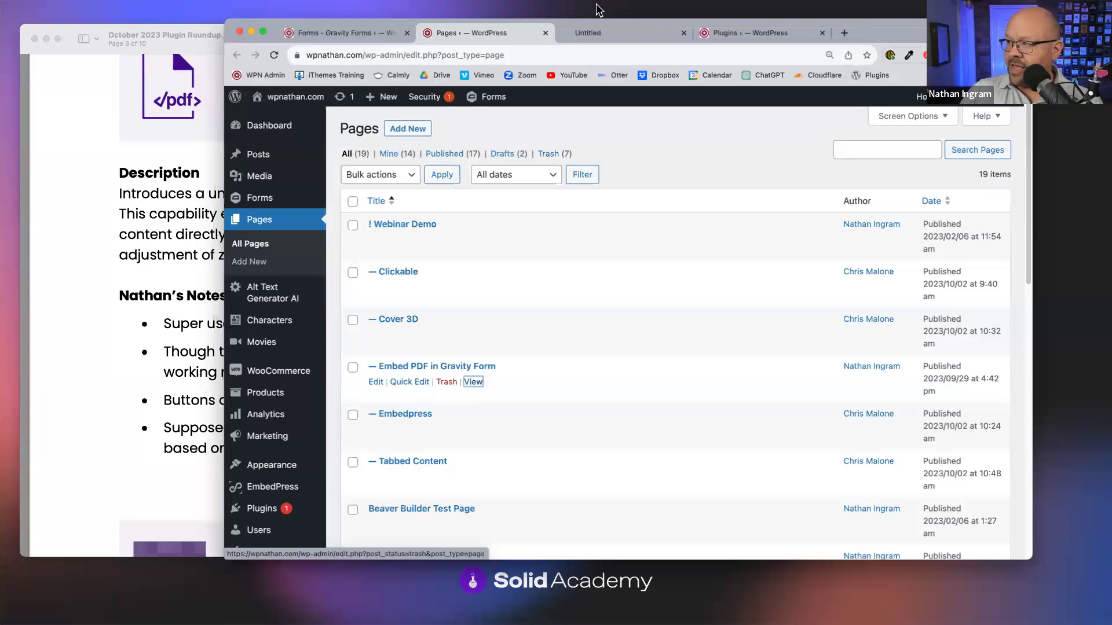
pyautogui.click(613, 35)
pyautogui.scroll(-2, 568, 241)
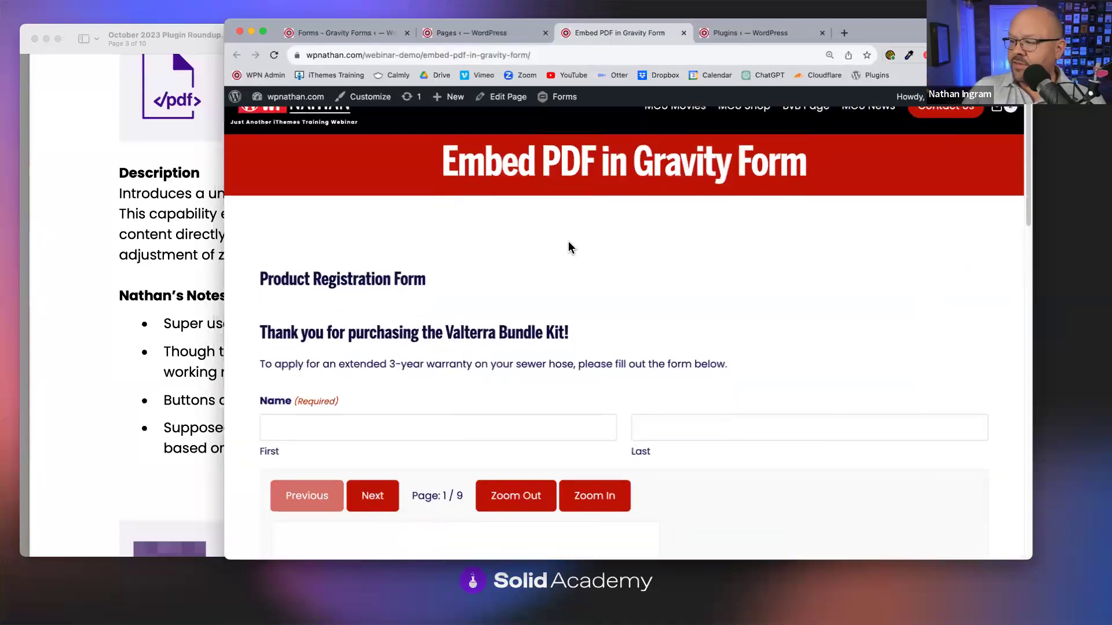
pyautogui.scroll(-2, 568, 241)
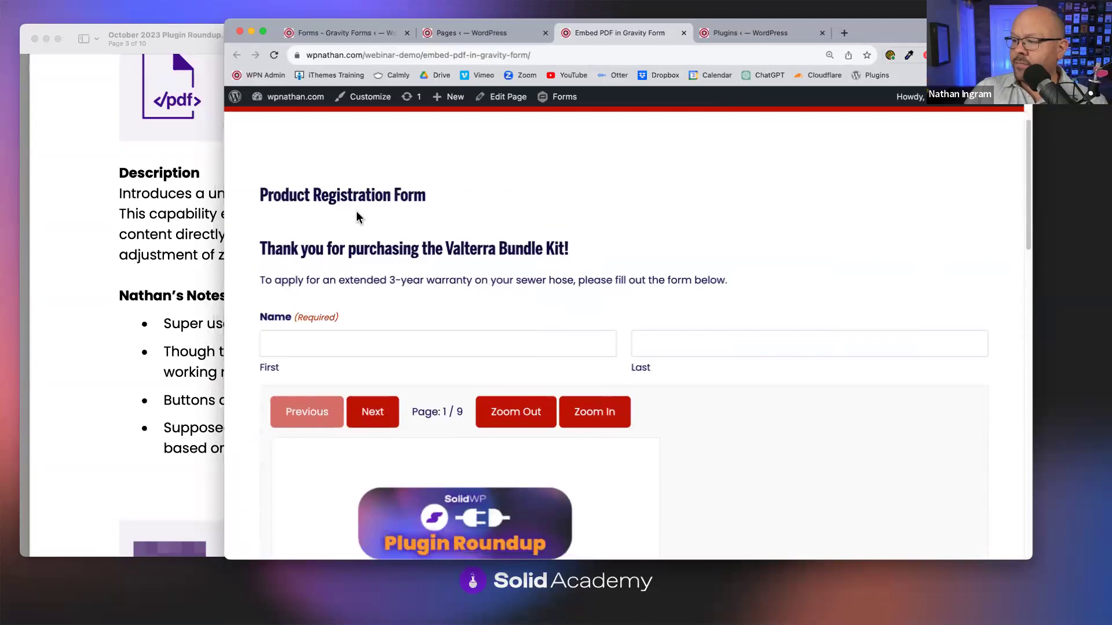
pyautogui.scroll(-3, 356, 212)
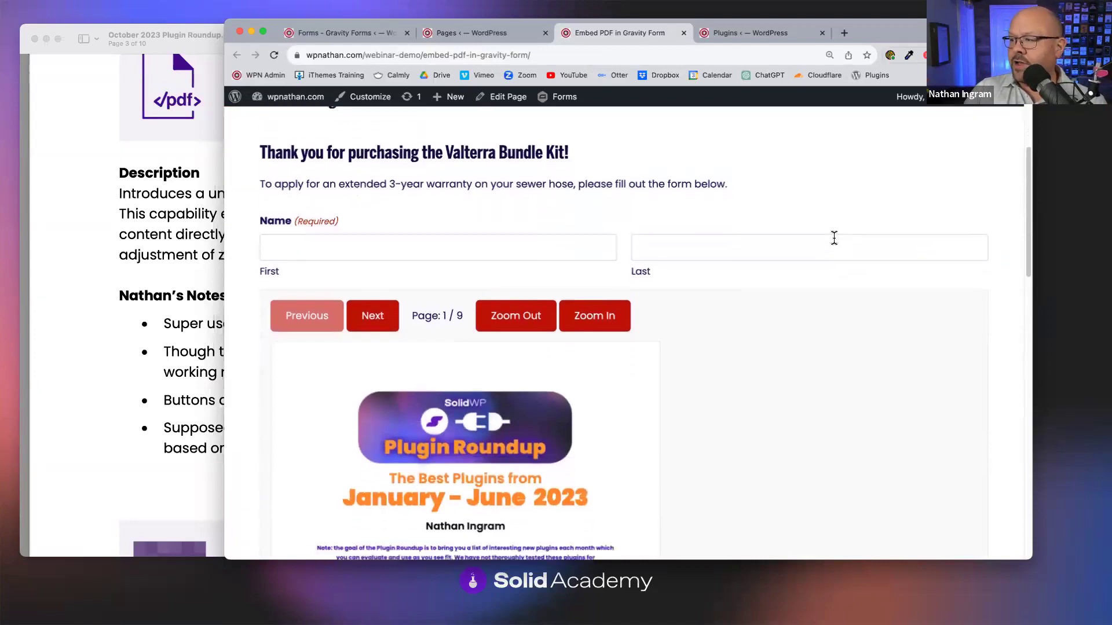
pyautogui.scroll(-20, 589, 364)
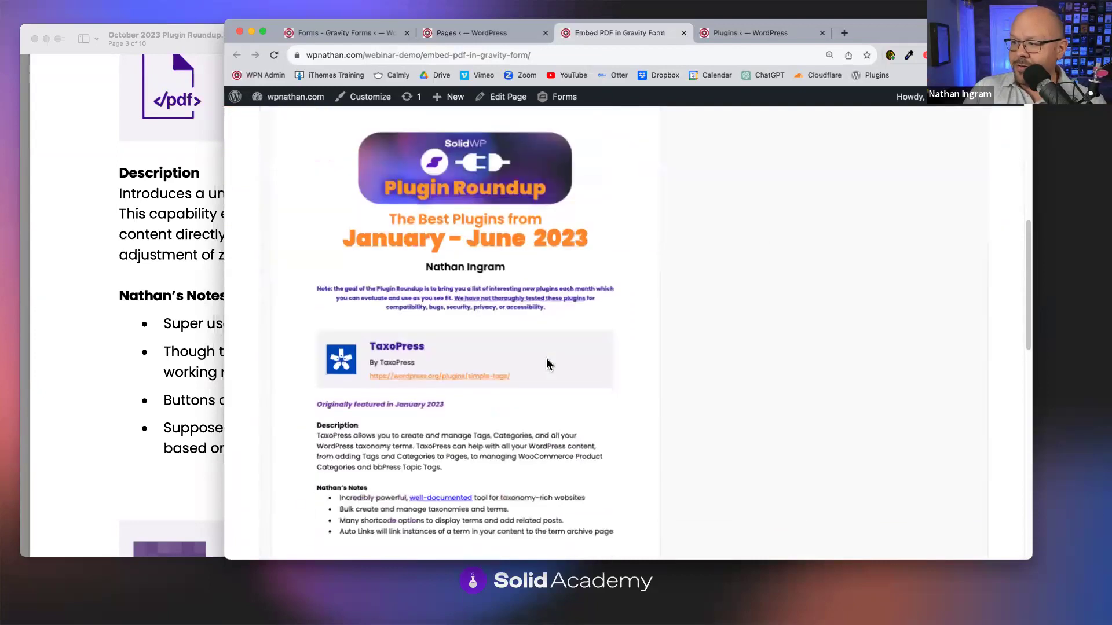
pyautogui.scroll(10, 547, 364)
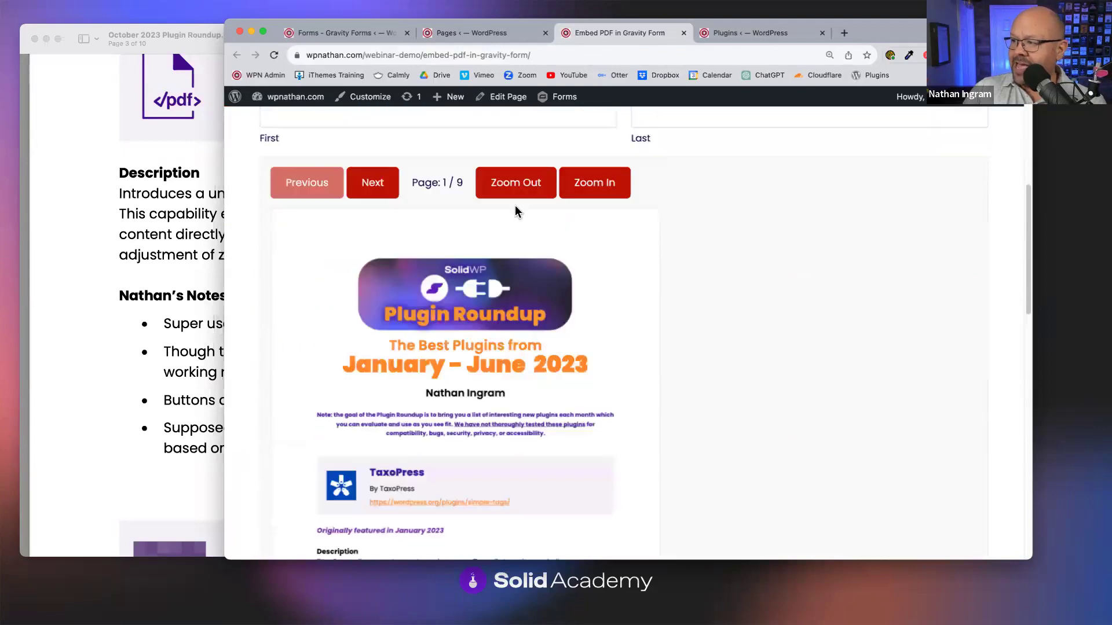
# Page forward through the embedded PDF from page 1 to page 7 with the viewer's page controls.
pyautogui.click(370, 180)
pyautogui.click(372, 183)
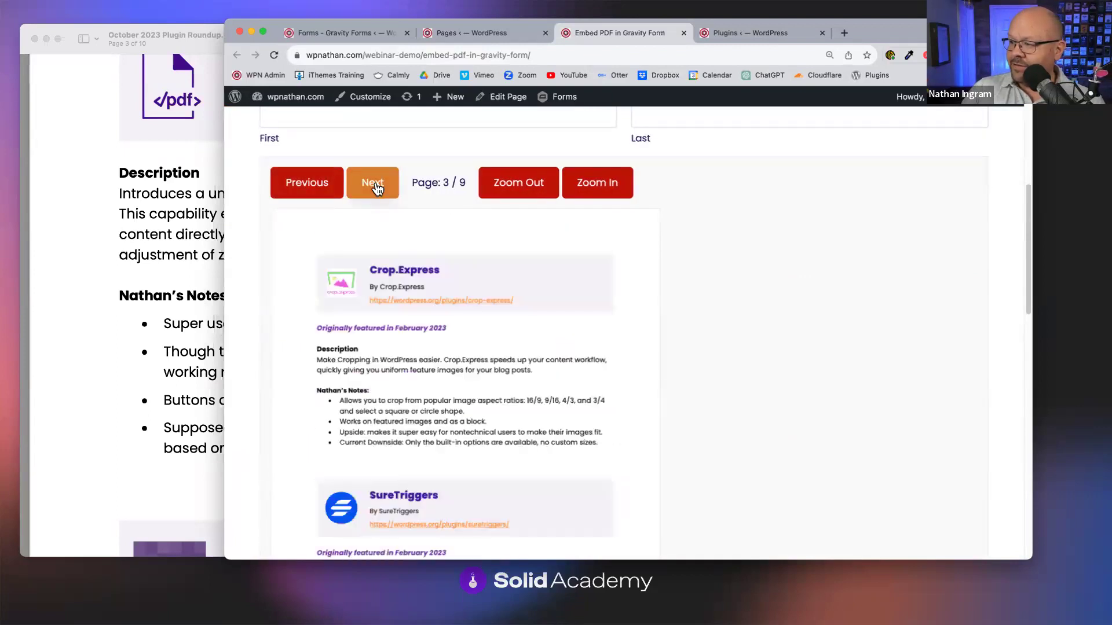
pyautogui.click(375, 184)
pyautogui.click(375, 186)
pyautogui.scroll(1, 676, 204)
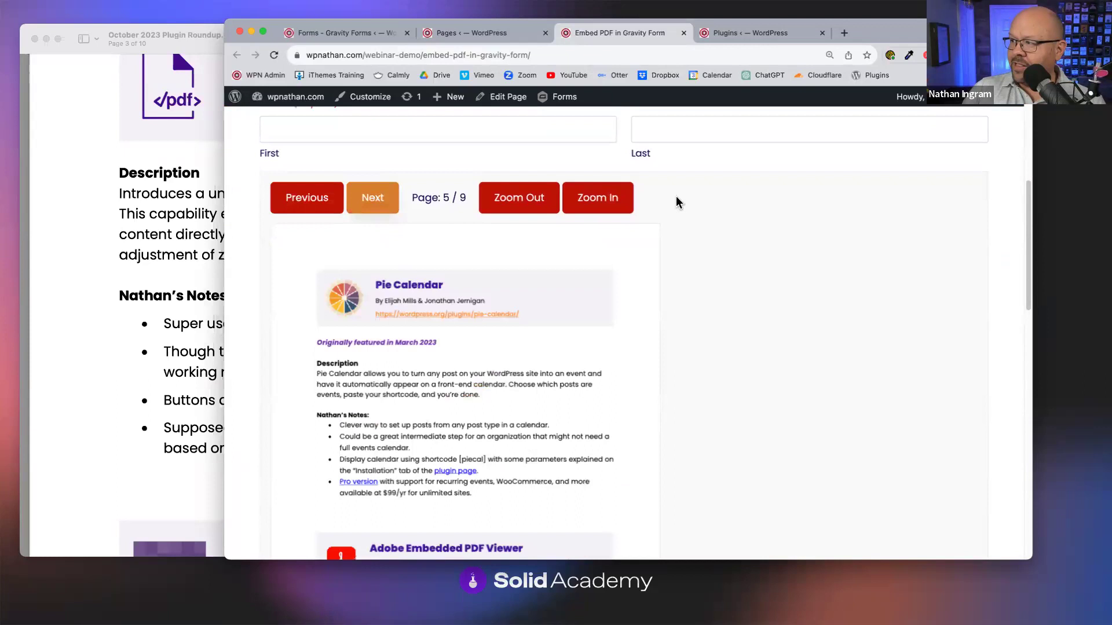
pyautogui.click(371, 212)
pyautogui.click(371, 209)
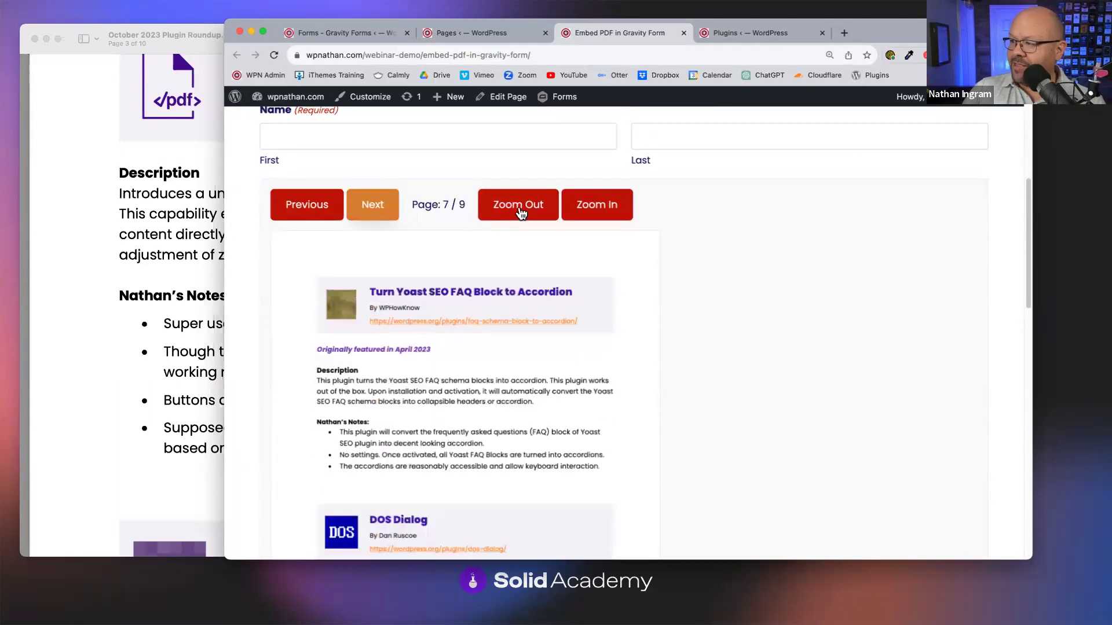
# Test the embedded PDF viewer's zoom on page 7 by zooming in and back out several times.
pyautogui.click(610, 210)
pyautogui.click(610, 209)
pyautogui.click(610, 210)
pyautogui.click(610, 209)
pyautogui.click(529, 212)
pyautogui.click(529, 212)
pyautogui.click(529, 212)
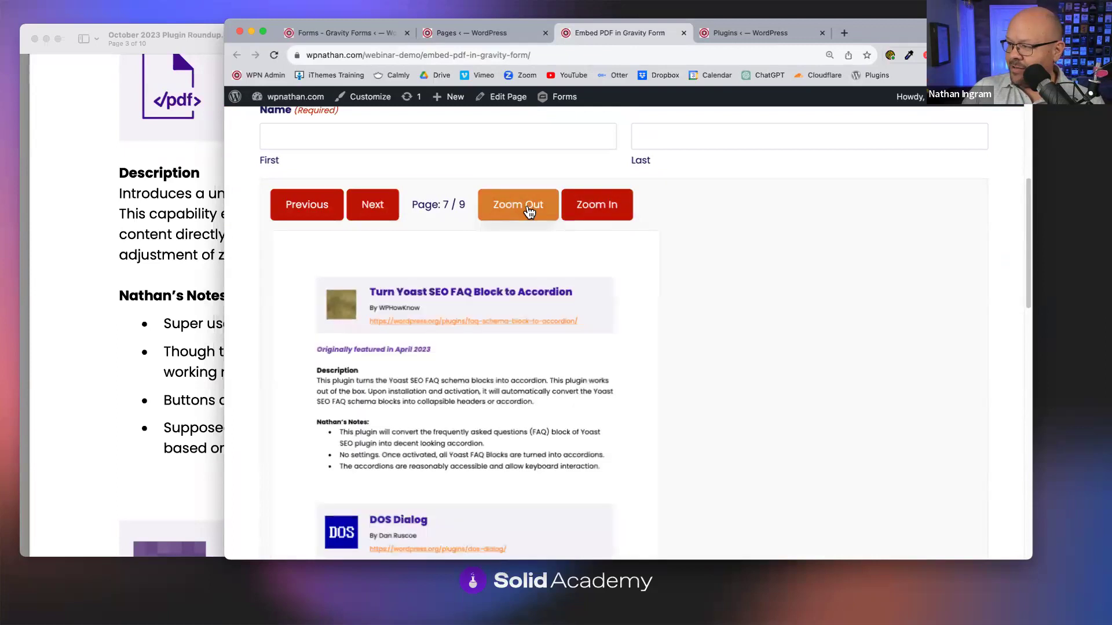
pyautogui.click(529, 212)
# Page the embedded PDF forward to page 9 and back to page 3, and view the Email field below it.
pyautogui.click(371, 209)
pyautogui.click(373, 209)
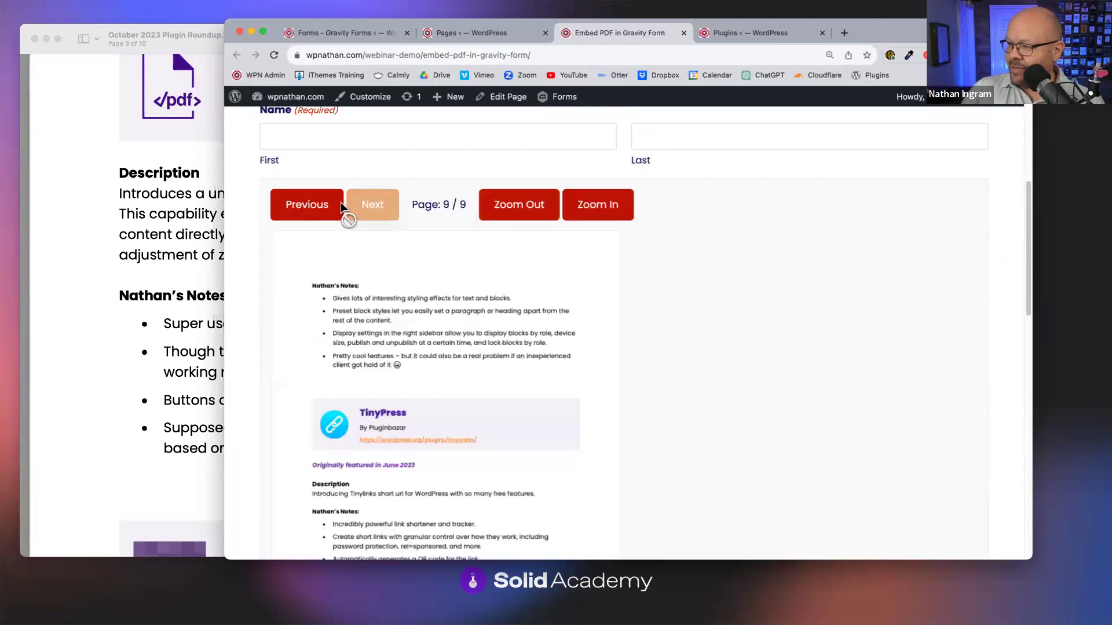
pyautogui.click(310, 209)
pyautogui.click(315, 209)
pyautogui.click(315, 209)
pyautogui.click(316, 208)
pyautogui.click(316, 209)
pyautogui.click(315, 209)
pyautogui.scroll(-10, 735, 272)
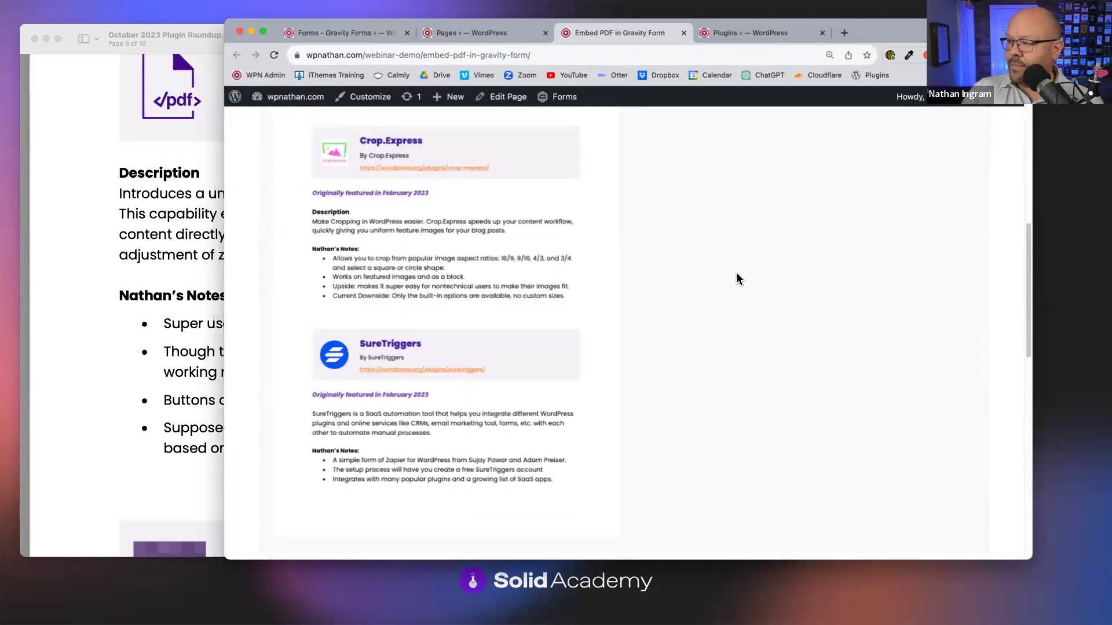
pyautogui.click(392, 253)
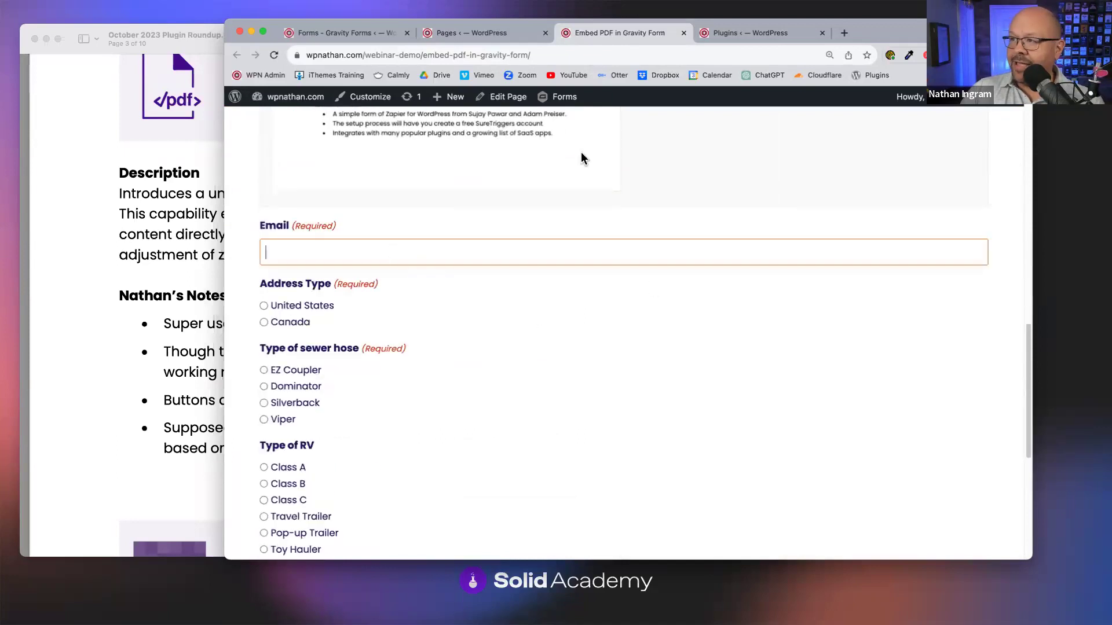
# Switch to the October 2023 Plugin Roundup PDF in Preview and highlight "Supposedly supports dynamic population" in the Embed PDF notes.
pyautogui.click(102, 251)
pyautogui.scroll(-2, 214, 304)
pyautogui.moveTo(453, 389); pyautogui.dragTo(72, 376)
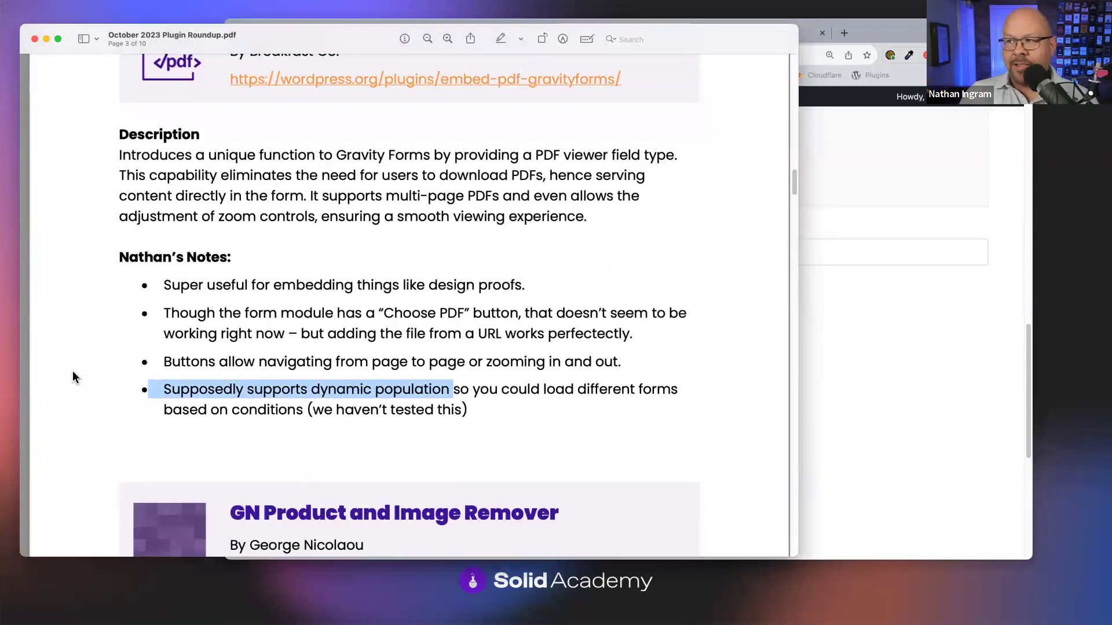
# Return to the Test PDF field's settings in Chrome and allow the field to be populated dynamically in its advanced options.
pyautogui.click(923, 234)
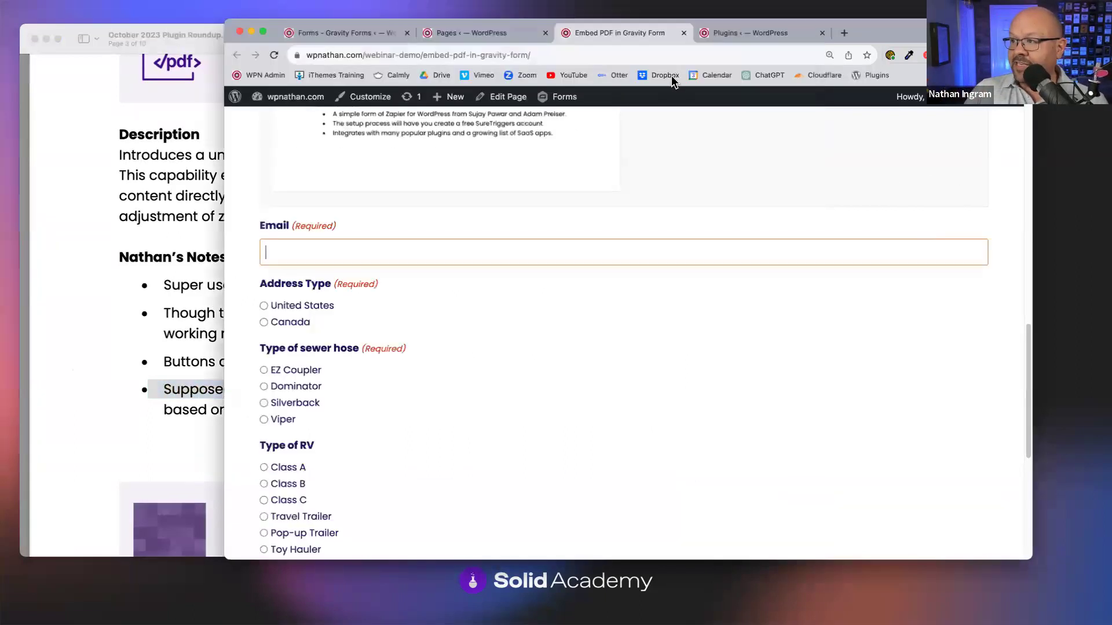
pyautogui.click(372, 41)
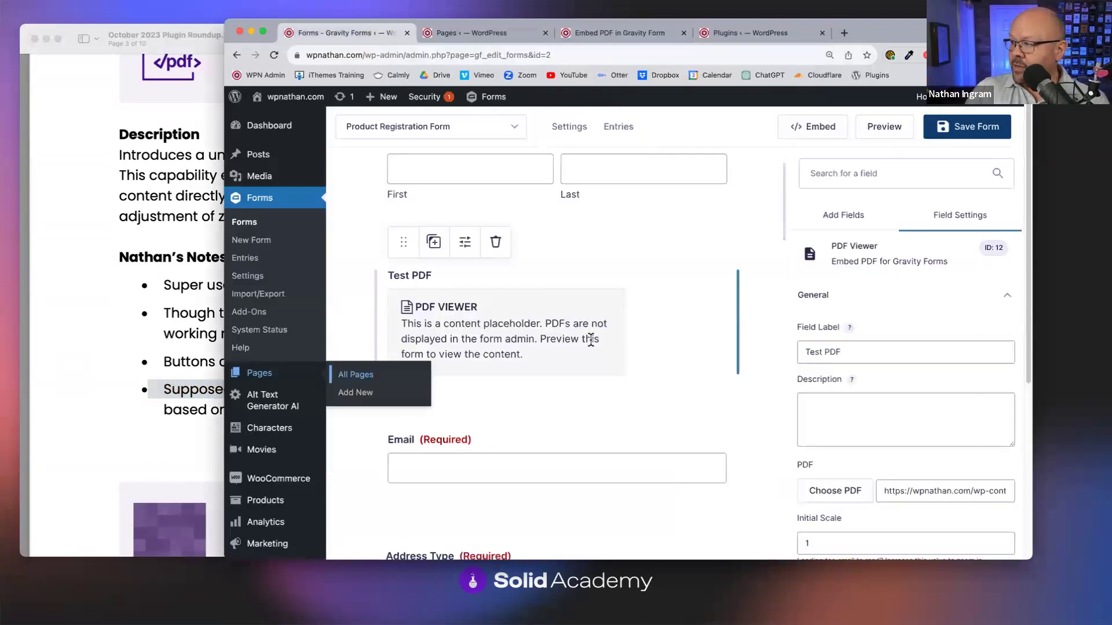
pyautogui.scroll(-4, 863, 437)
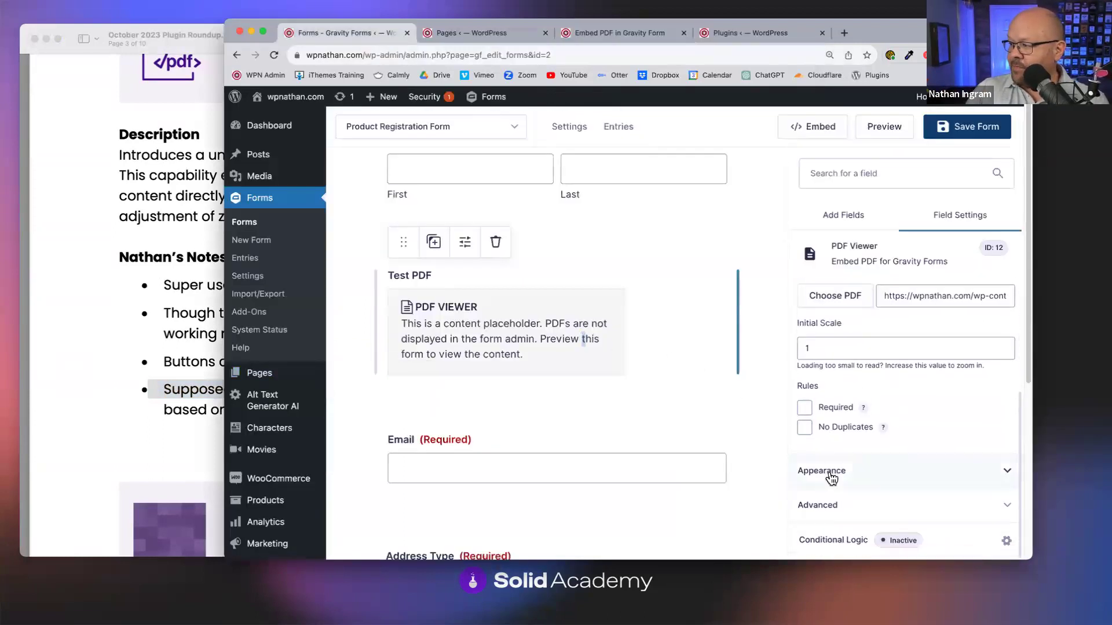
pyautogui.click(837, 503)
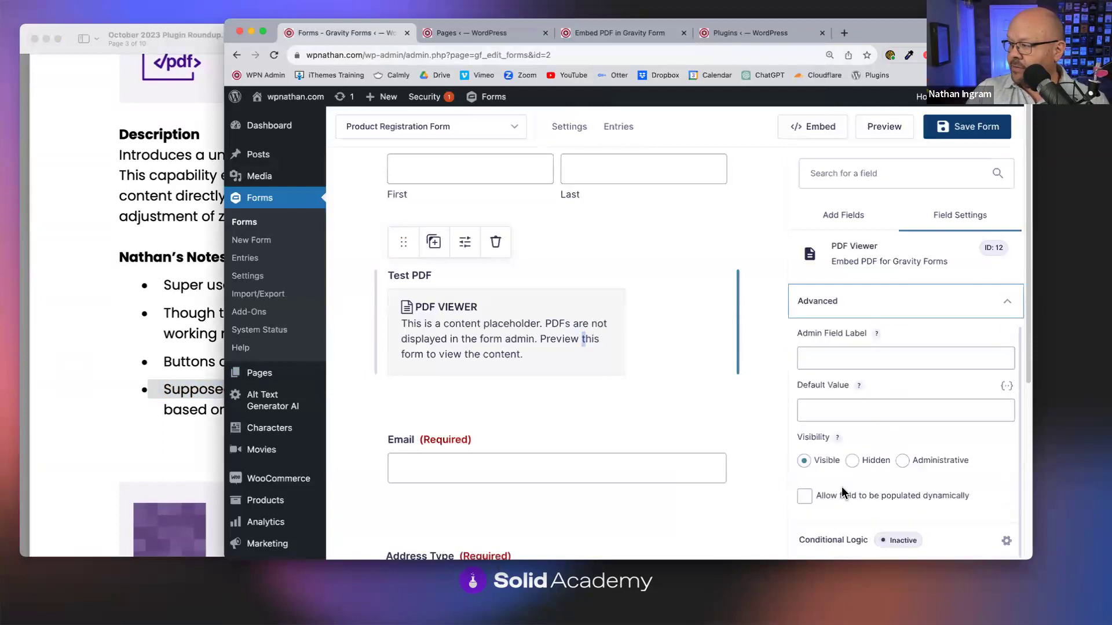
pyautogui.click(835, 503)
pyautogui.click(811, 536)
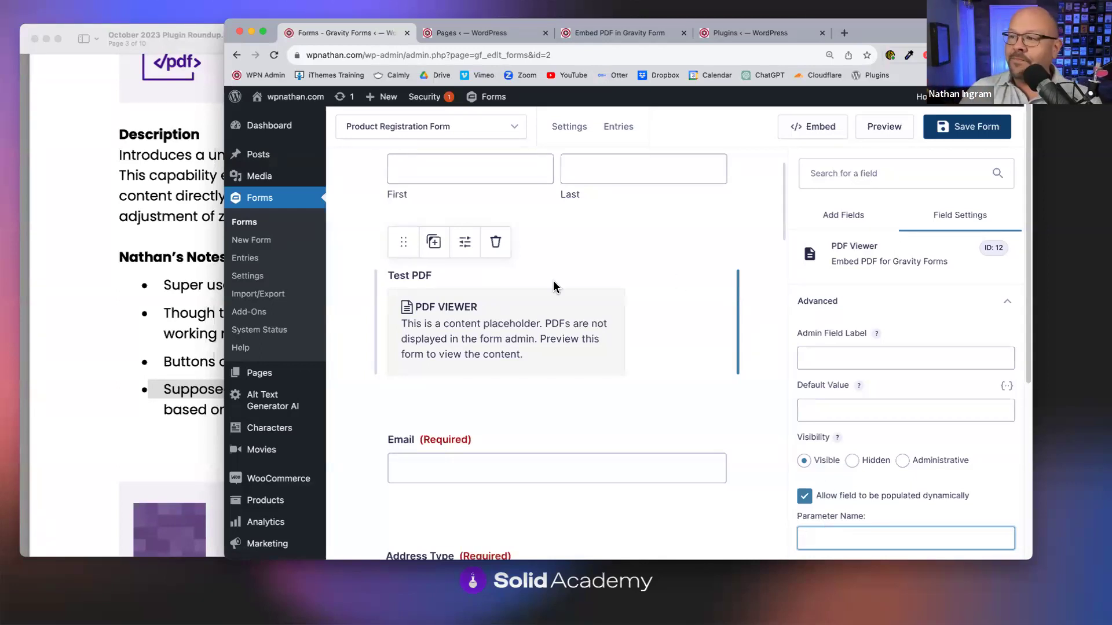
# Review the description and notes for Embed PDF for Gravity Forms in the Plugin Roundup PDF in Preview.
pyautogui.click(171, 298)
pyautogui.scroll(3, 484, 255)
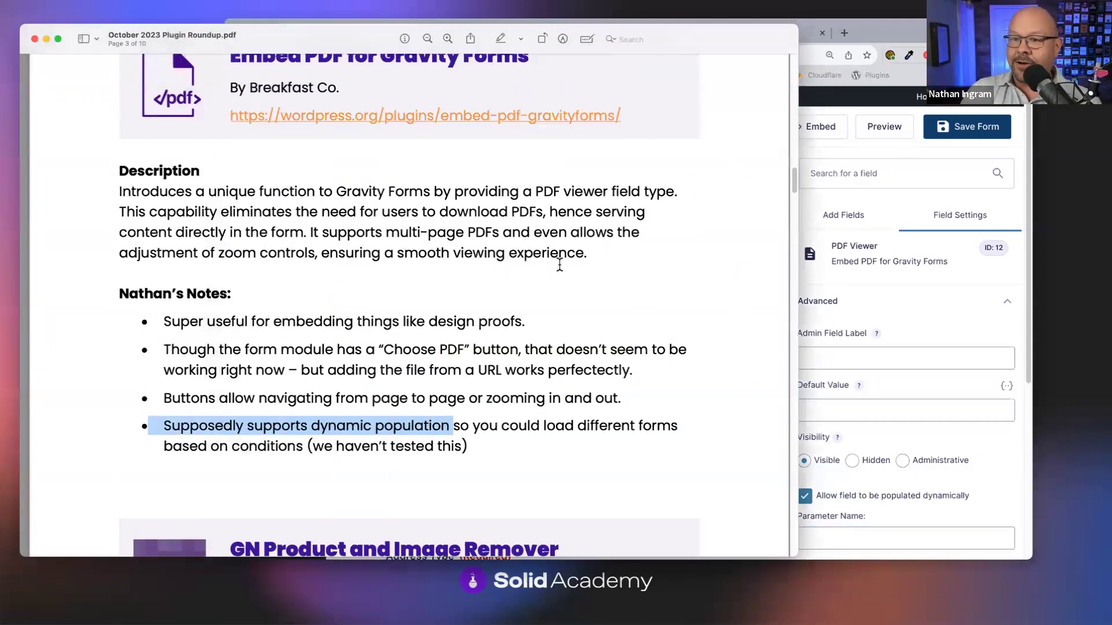
pyautogui.scroll(-1, 559, 265)
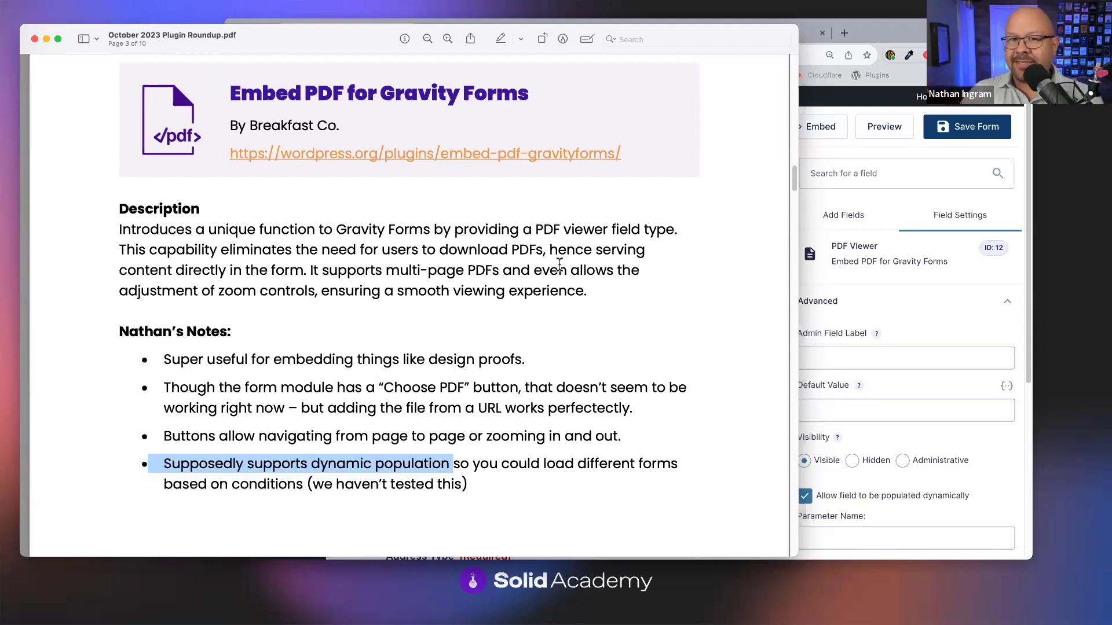
pyautogui.scroll(-5, 504, 310)
pyautogui.click(504, 310)
pyautogui.tripleClick(504, 310)
pyautogui.click(611, 283)
pyautogui.scroll(2, 614, 283)
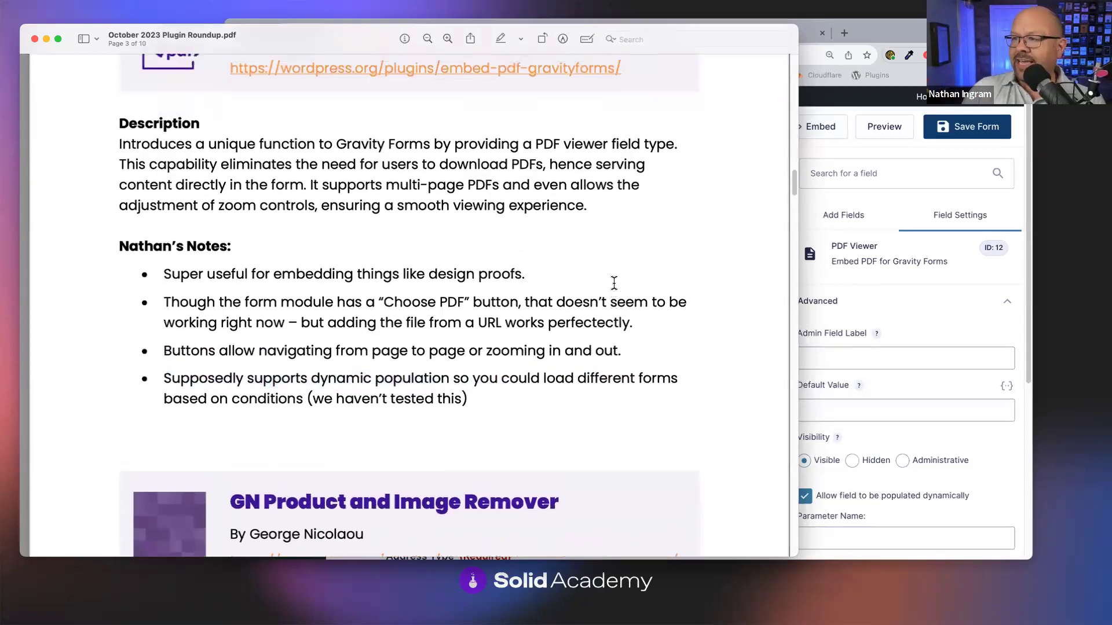
pyautogui.scroll(4, 614, 283)
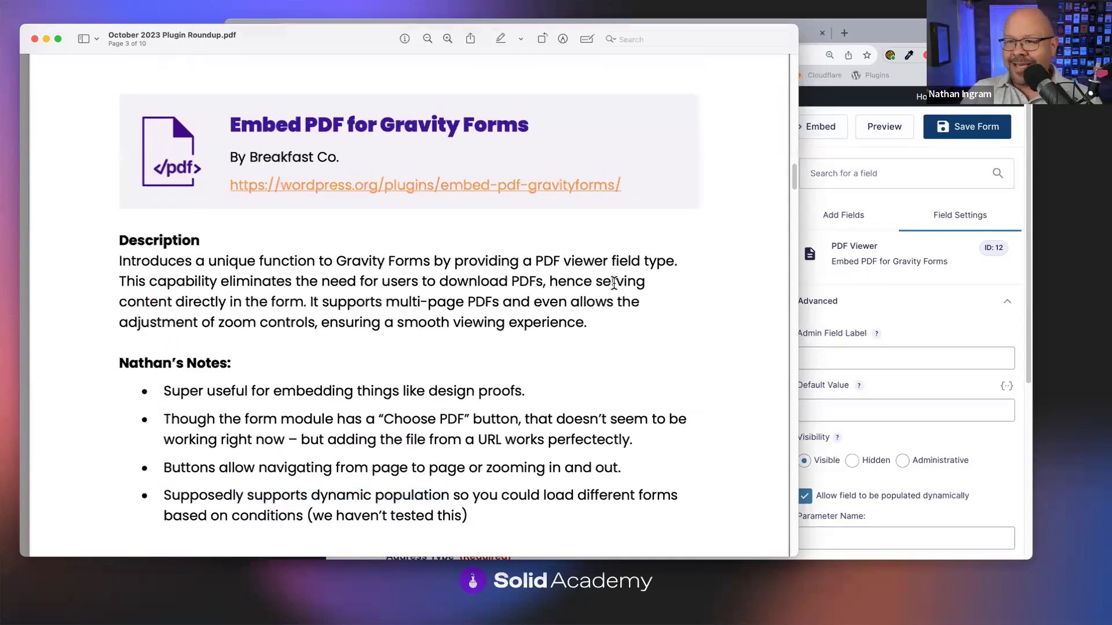
pyautogui.scroll(-1, 614, 282)
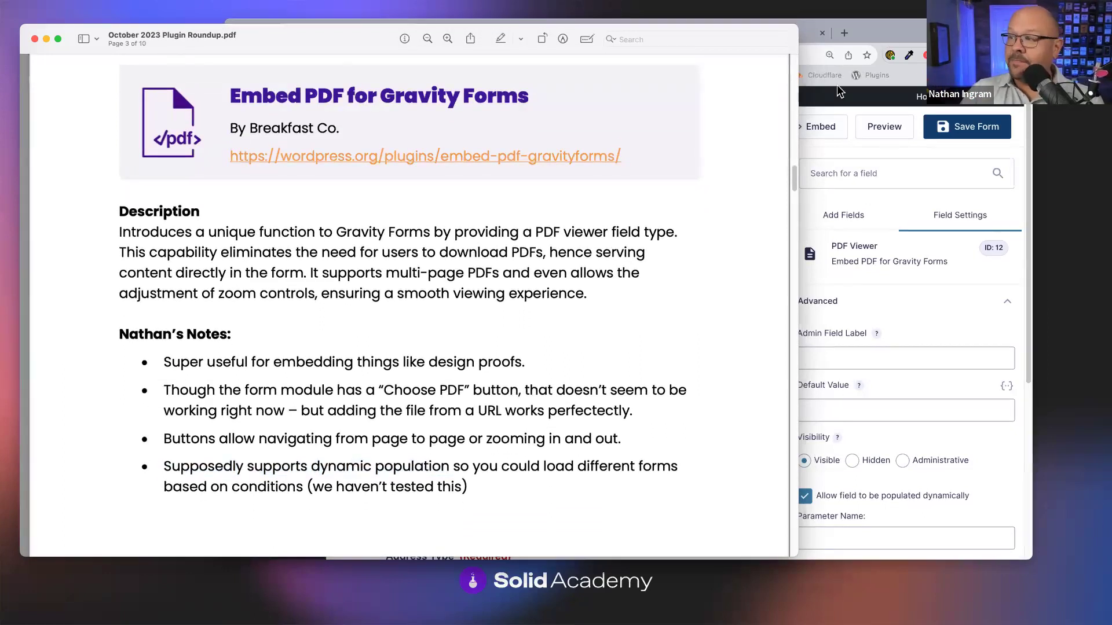
# Close the Embed PDF in Gravity Form page tab in Chrome and return to the Plugin Roundup PDF.
pyautogui.press('super+Tab')
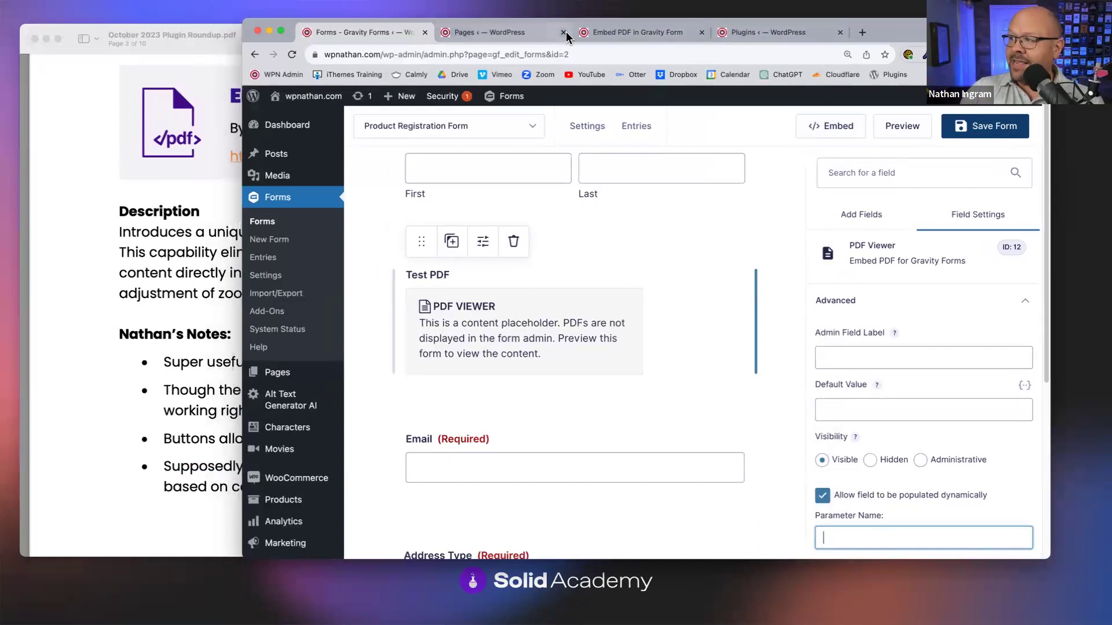
pyautogui.click(702, 32)
pyautogui.click(118, 235)
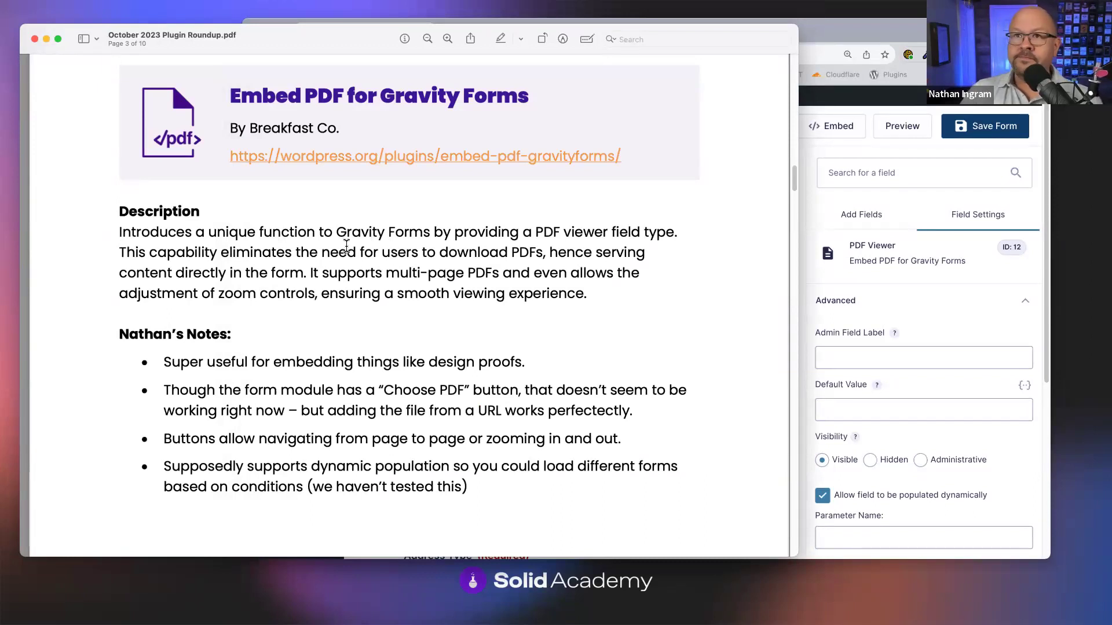
# Read the GN Product and Image Remover entry and highlight "does not check product description content" in its notes.
pyautogui.scroll(-5, 448, 317)
pyautogui.scroll(-5, 450, 316)
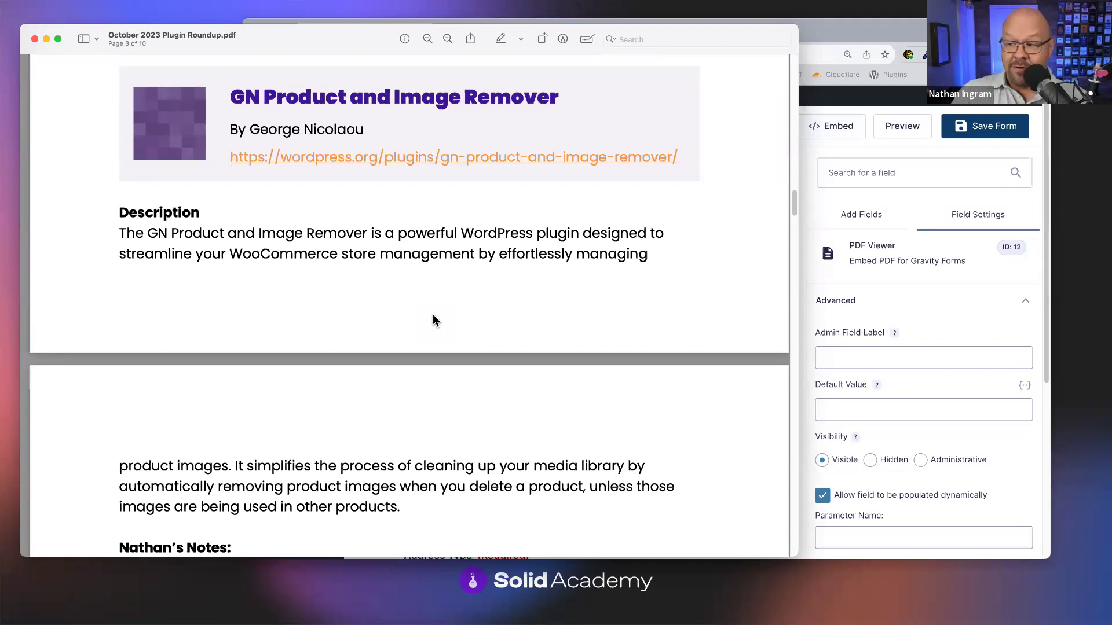
pyautogui.scroll(-7, 435, 321)
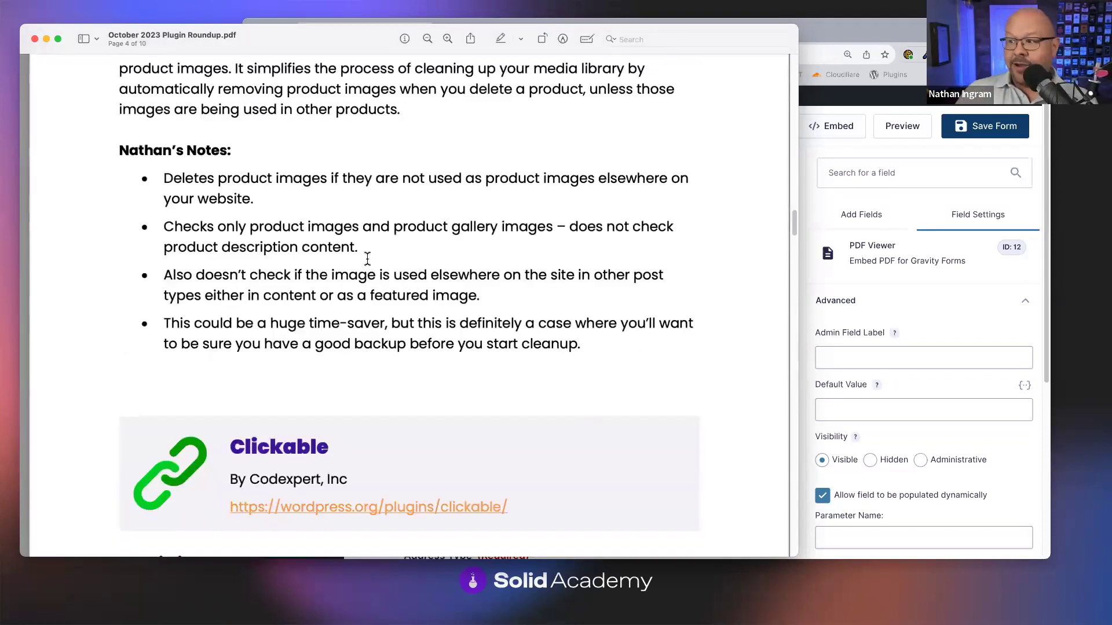
pyautogui.moveTo(568, 226); pyautogui.dragTo(570, 248)
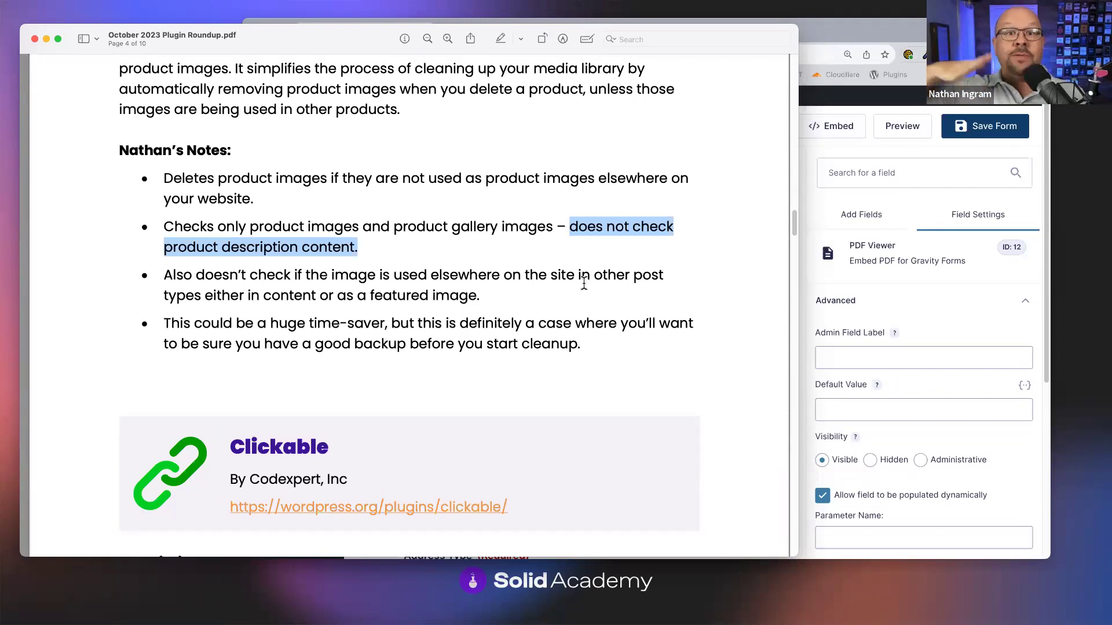
# Switch to Chrome and start a new WooCommerce product, leaving the form editor without saving its changes.
pyautogui.click(886, 48)
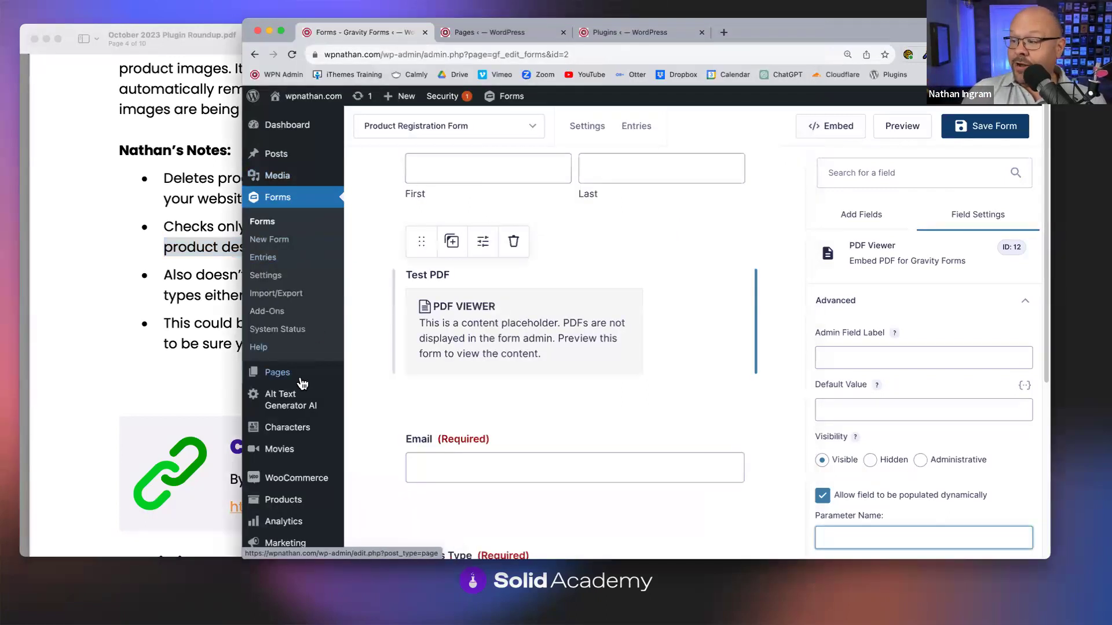
pyautogui.scroll(-3, 302, 384)
pyautogui.moveTo(281, 429)
pyautogui.click(377, 450)
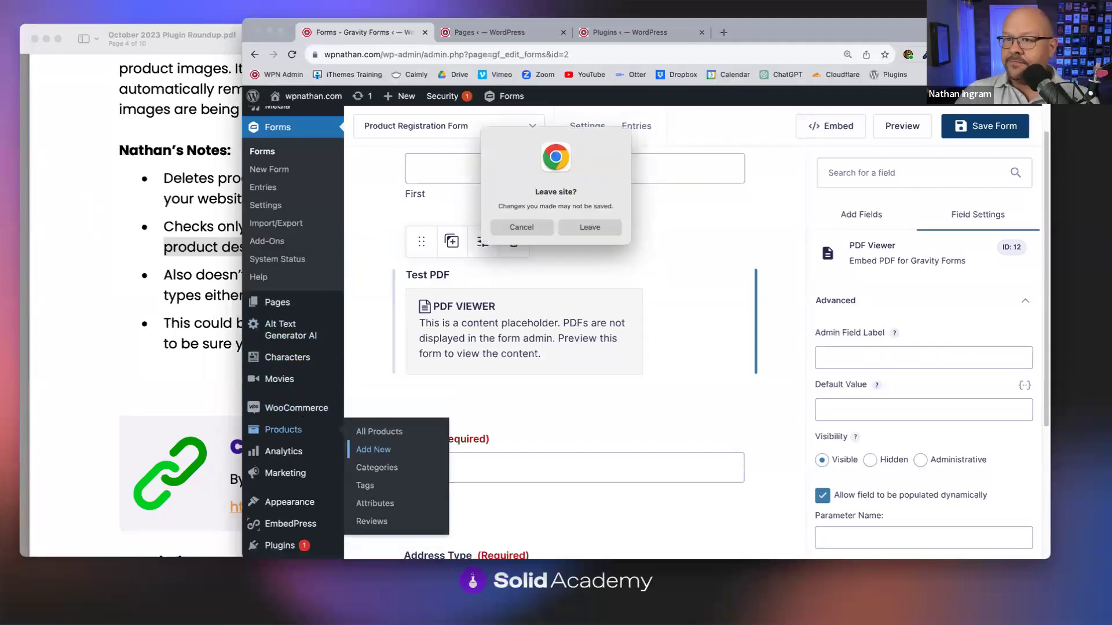
pyautogui.click(602, 228)
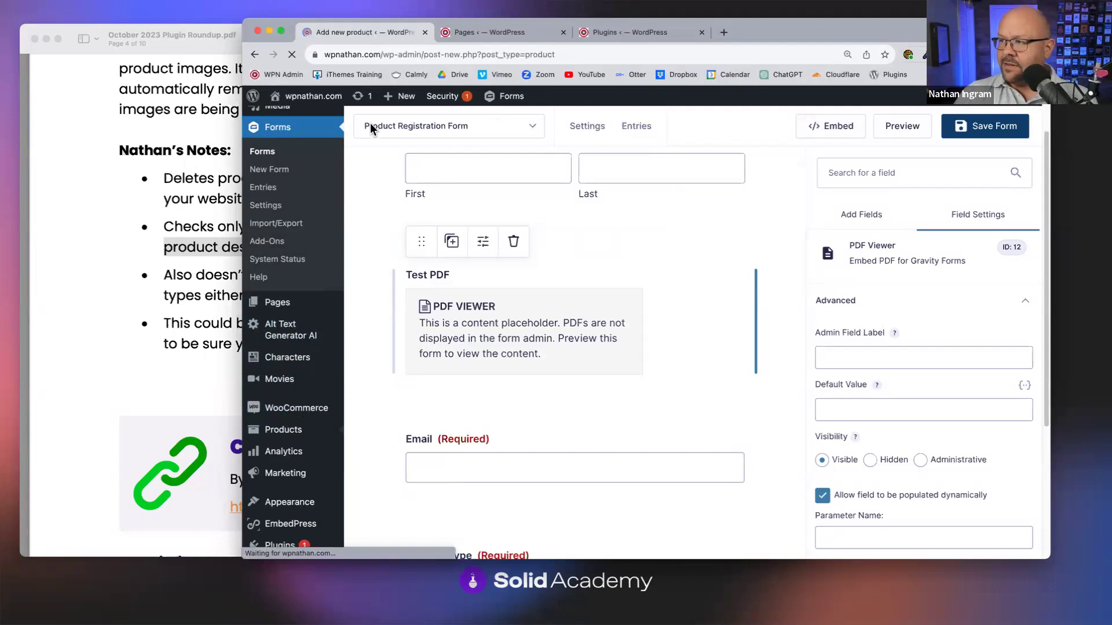
# View the media library's current files and go back to the new product page.
pyautogui.moveTo(297, 179)
pyautogui.click(374, 182)
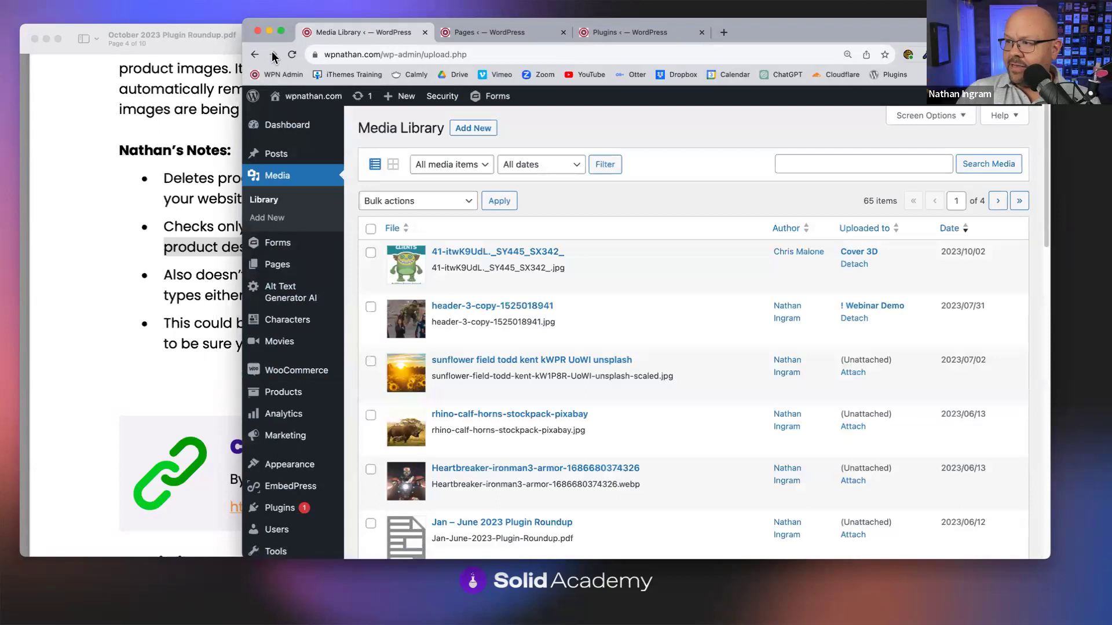
pyautogui.click(255, 56)
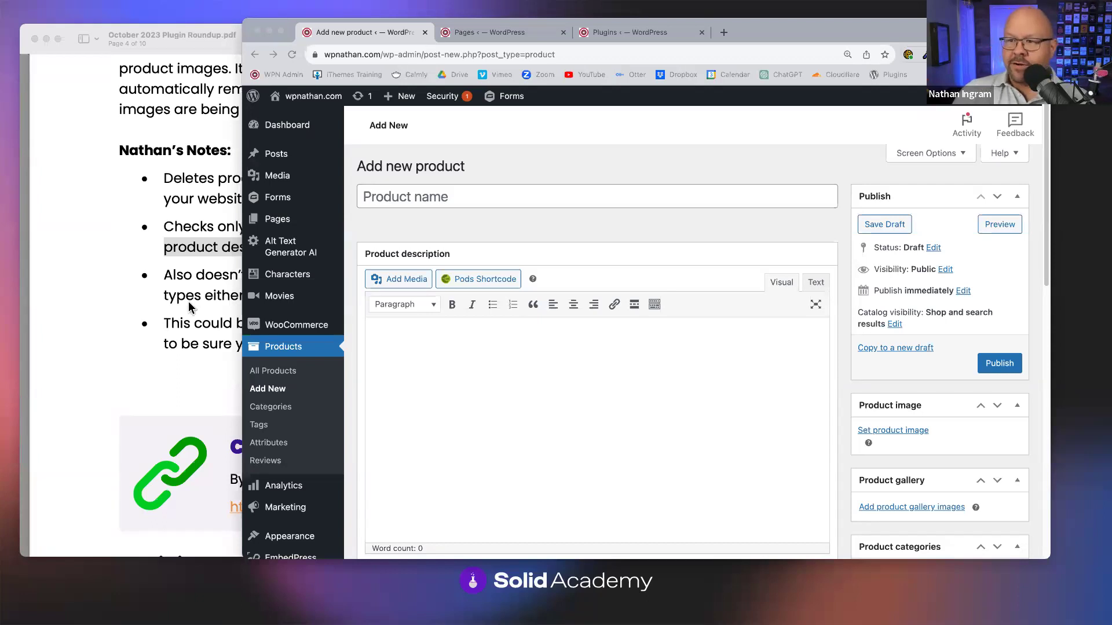
# Name the new product Test and set the birthday cake picture from the media library as its product image.
pyautogui.click(512, 190)
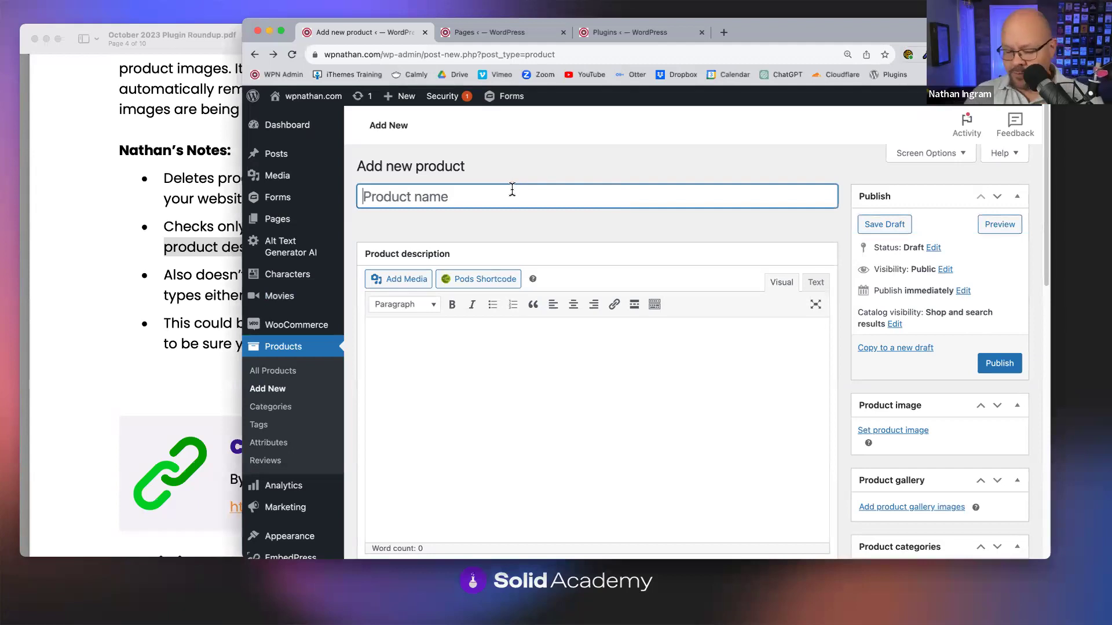
pyautogui.write('Test')
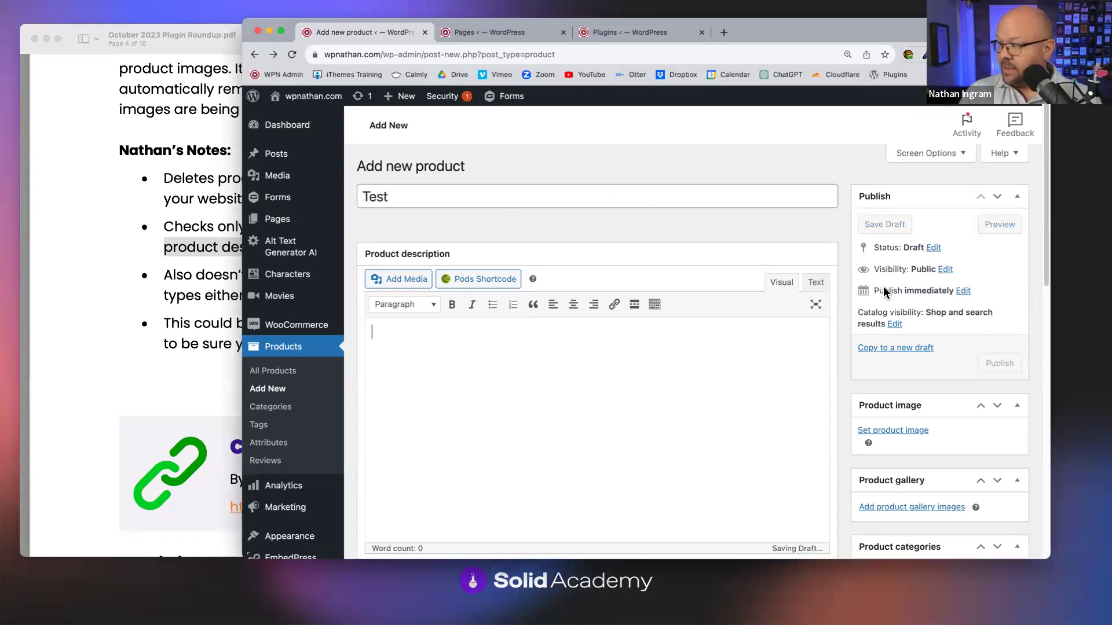
pyautogui.click(893, 430)
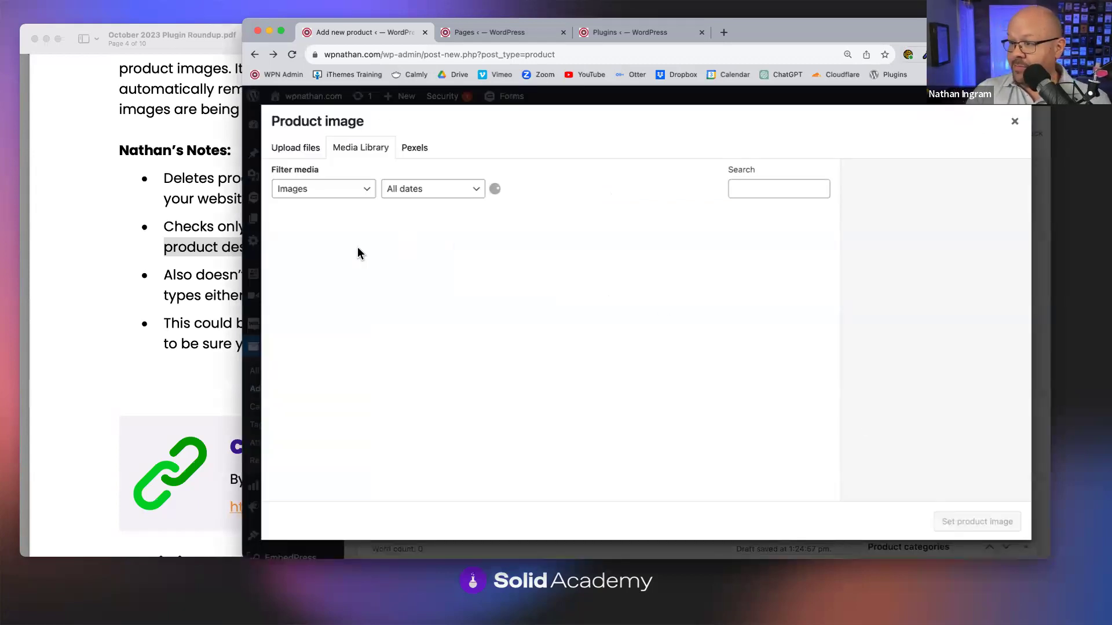
pyautogui.moveTo(1036, 417); pyautogui.dragTo(881, 417)
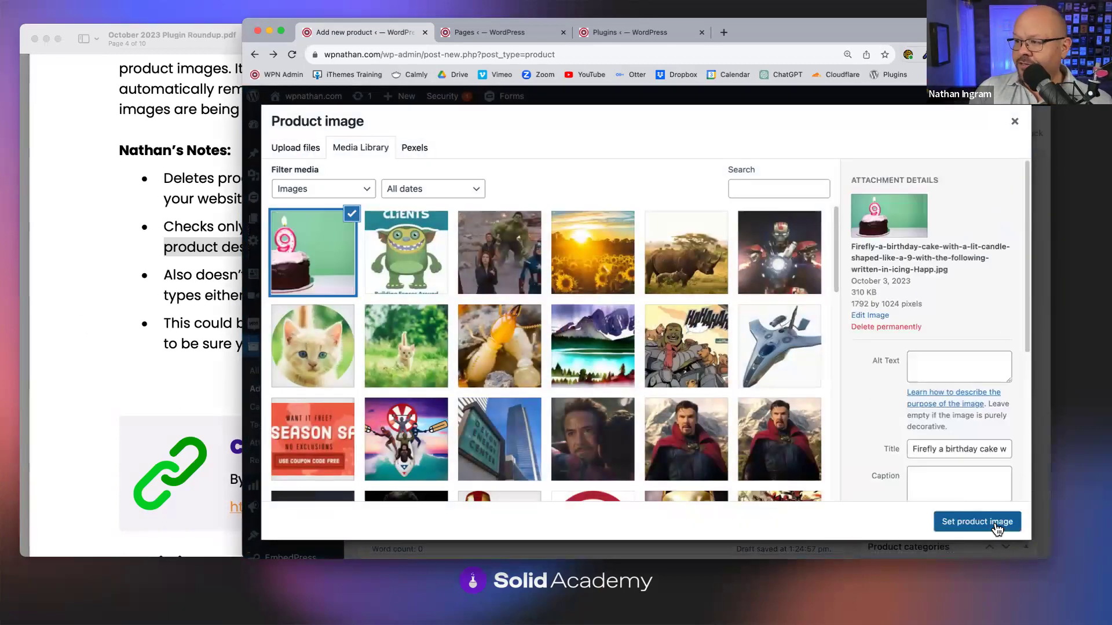
pyautogui.click(985, 524)
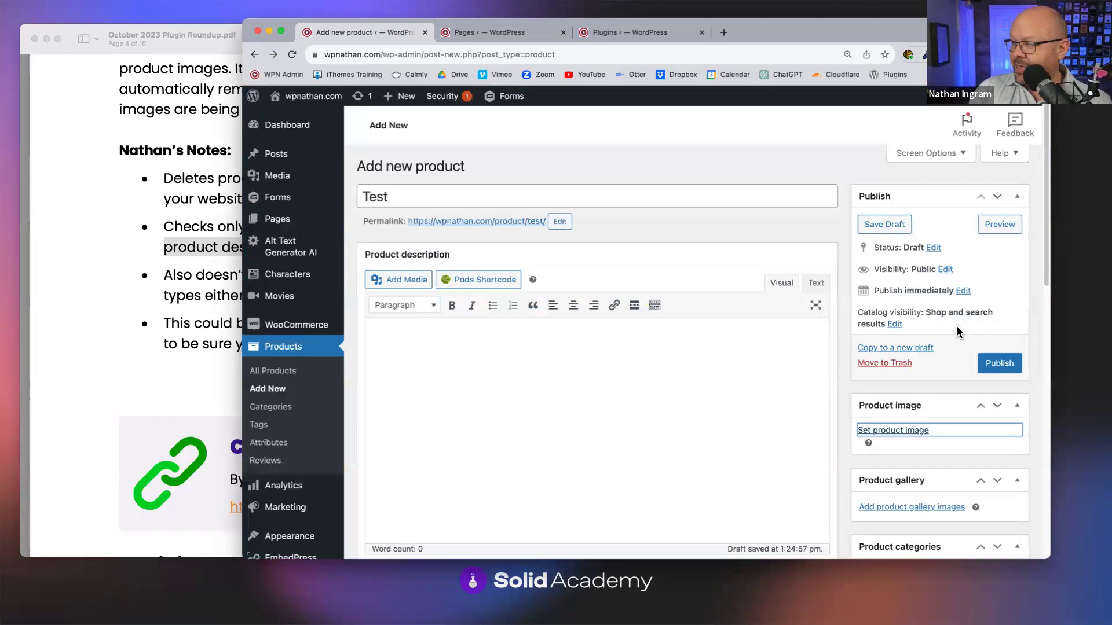
# Publish the Test product.
pyautogui.scroll(-5, 957, 332)
pyautogui.scroll(4, 956, 332)
pyautogui.click(1000, 316)
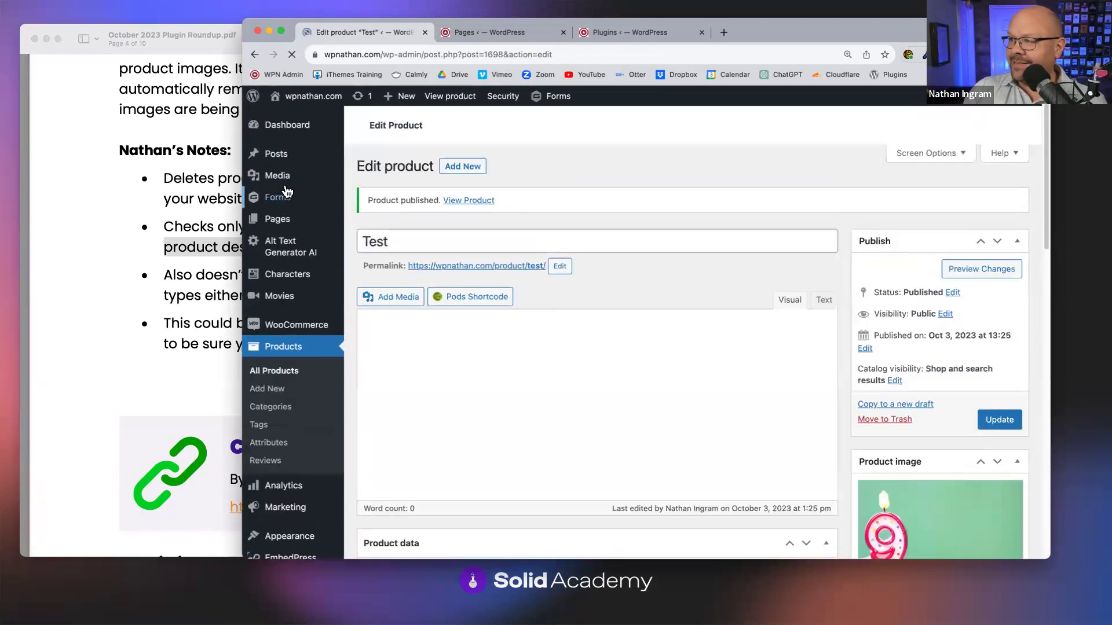
# Open the Media Library in a new browser tab.
pyautogui.moveTo(277, 175)
pyautogui.keyDown('super'); pyautogui.click(364, 176); pyautogui.keyUp('super')
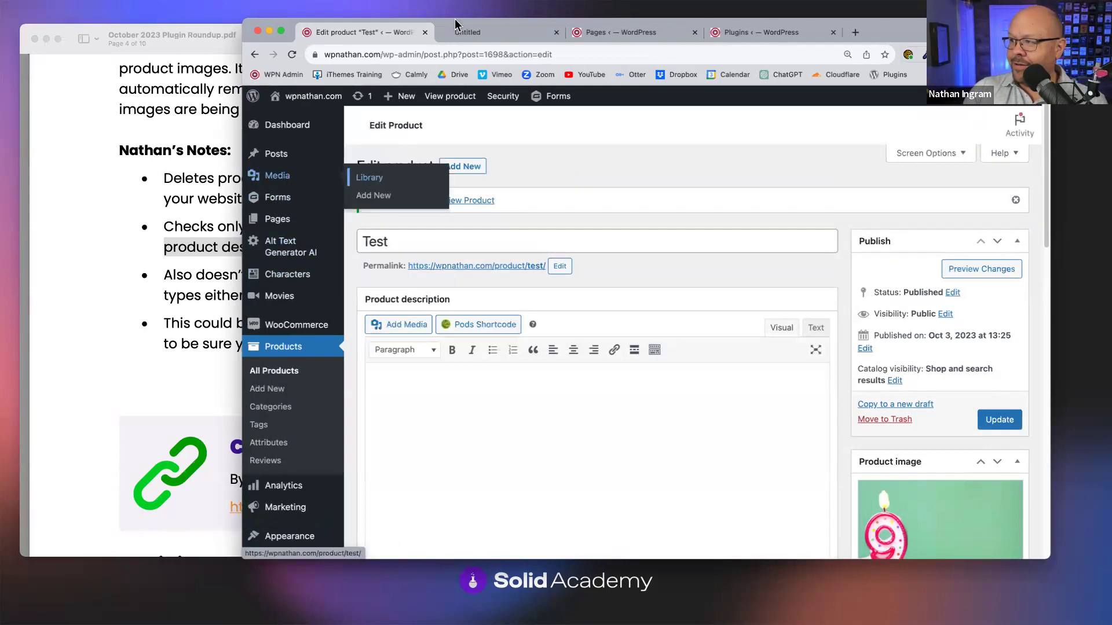
# Look at the birthday cake file in the Media Library and move the Test product to the trash.
pyautogui.click(475, 33)
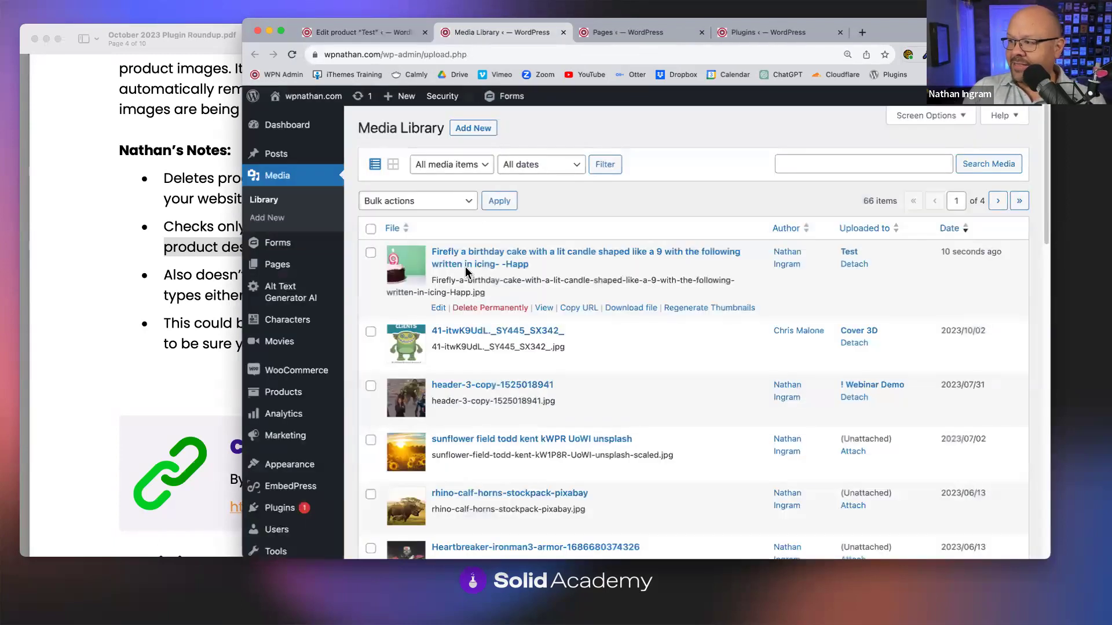
pyautogui.click(347, 38)
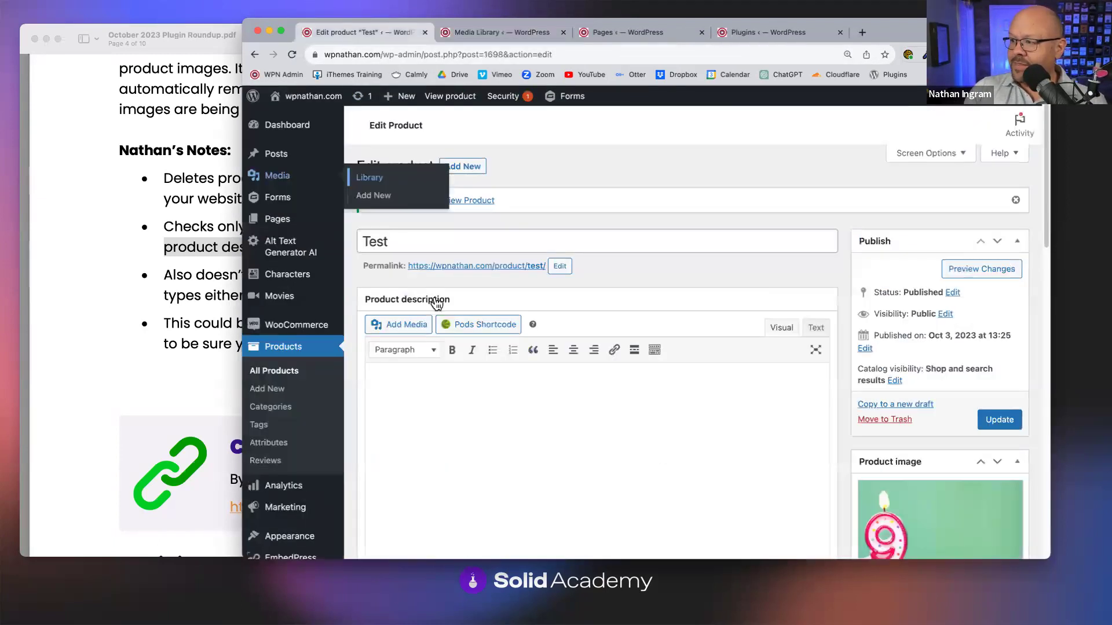
pyautogui.click(885, 420)
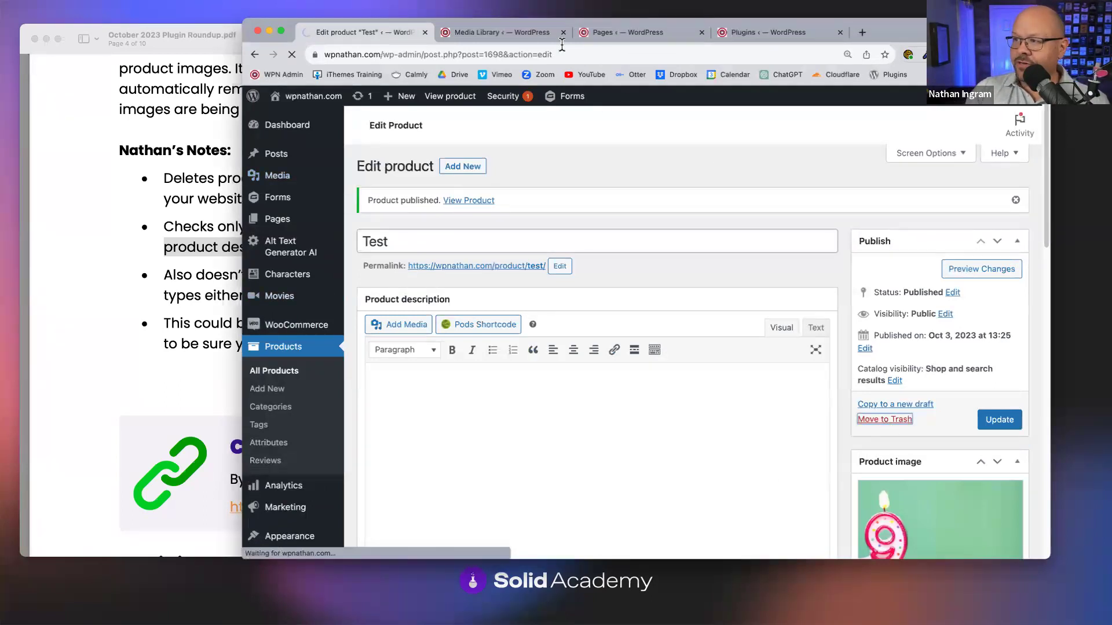
pyautogui.click(464, 33)
pyautogui.moveTo(472, 278)
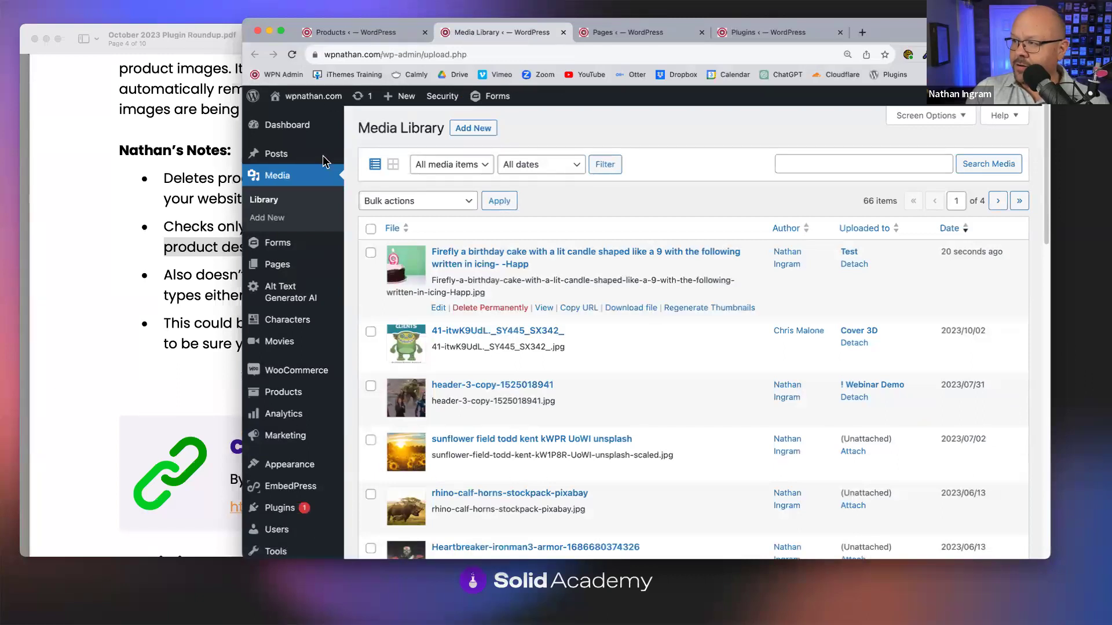
# Permanently delete the trashed Test product by emptying the products trash.
pyautogui.click(364, 37)
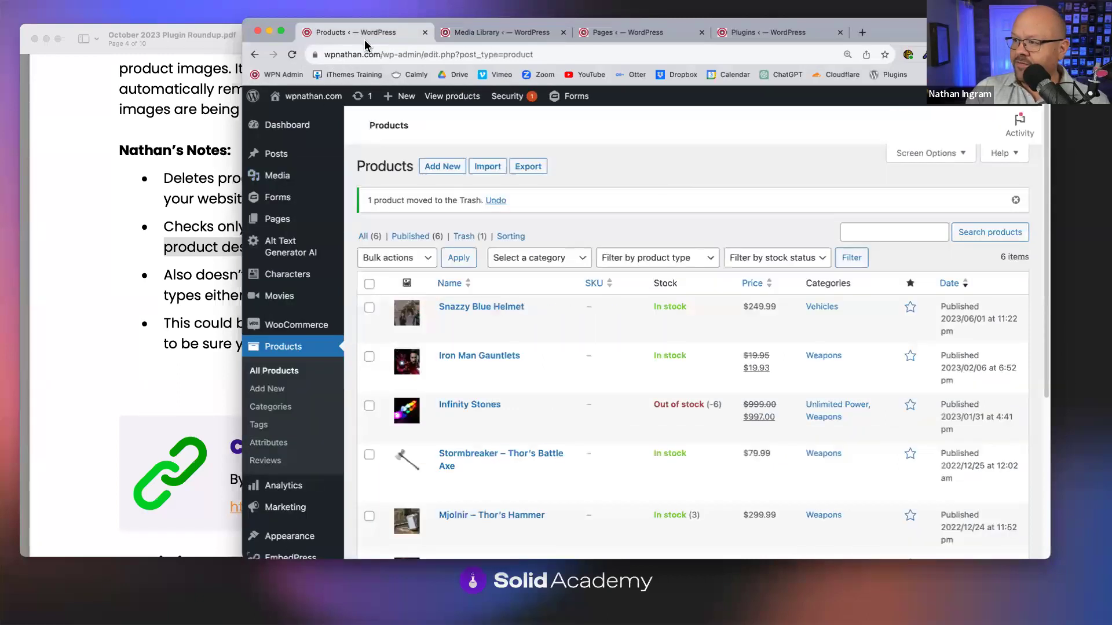
pyautogui.click(467, 236)
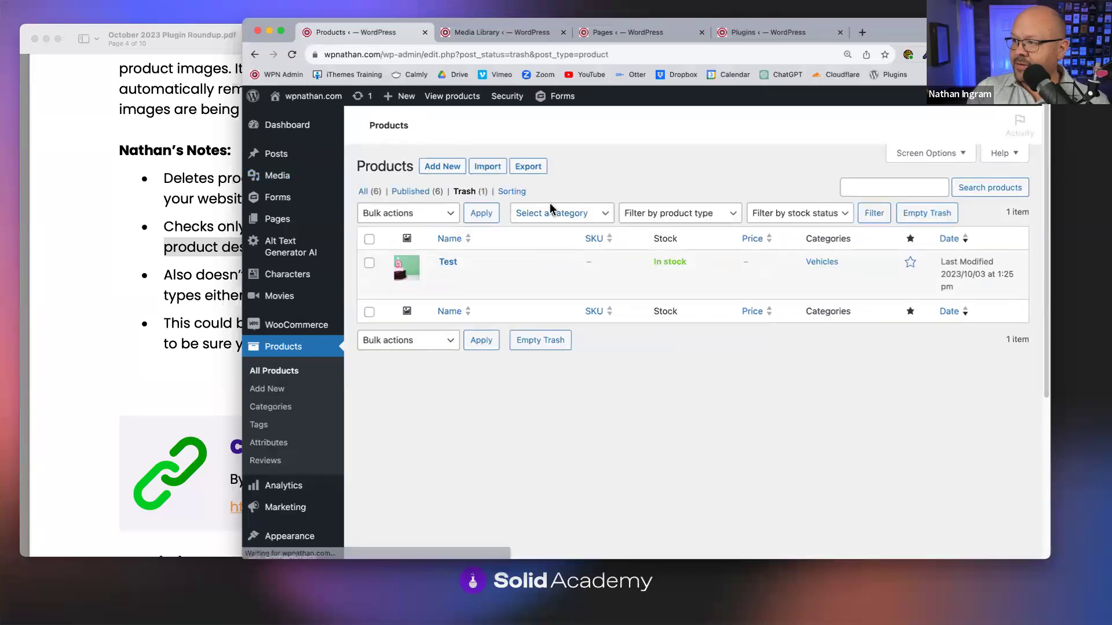
pyautogui.click(930, 213)
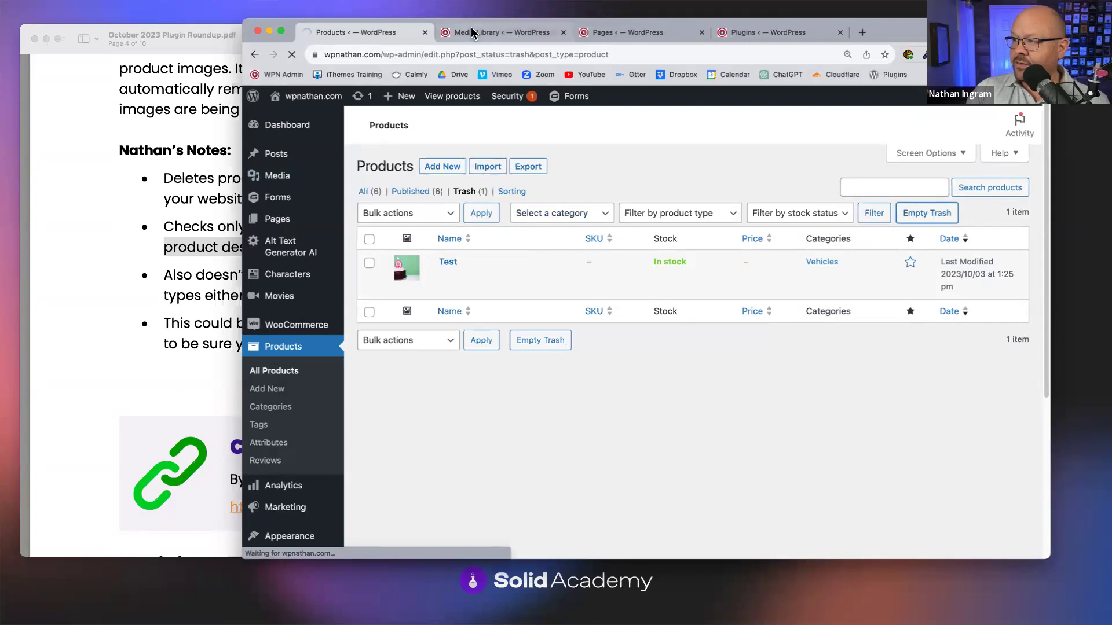
# Reload the Media Library to check whether the birthday cake picture is still stored.
pyautogui.click(472, 33)
pyautogui.click(292, 55)
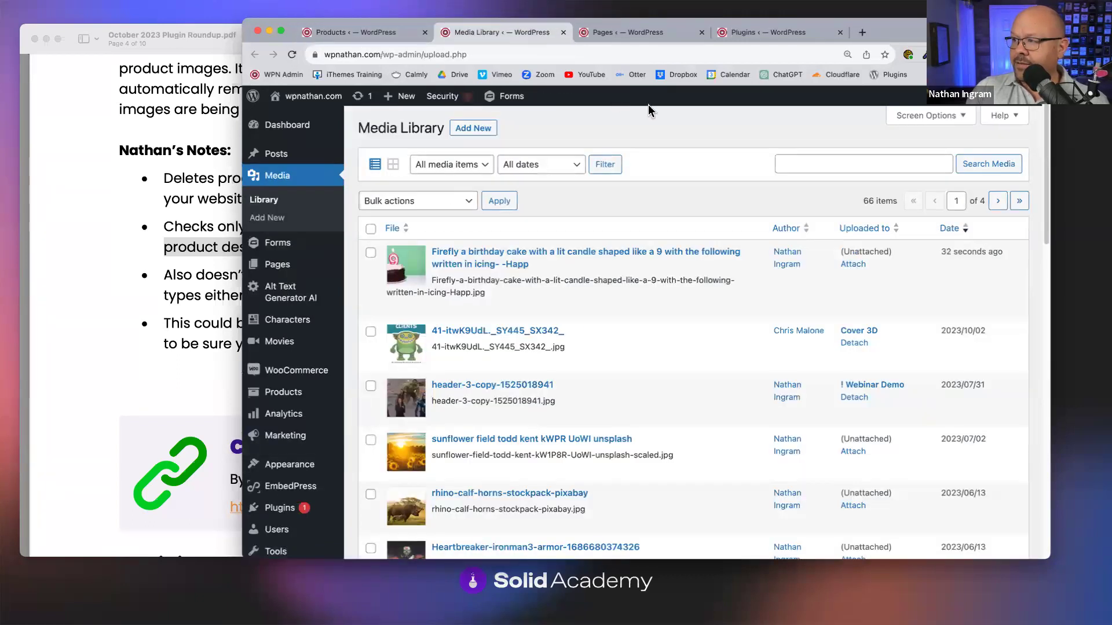
pyautogui.click(291, 55)
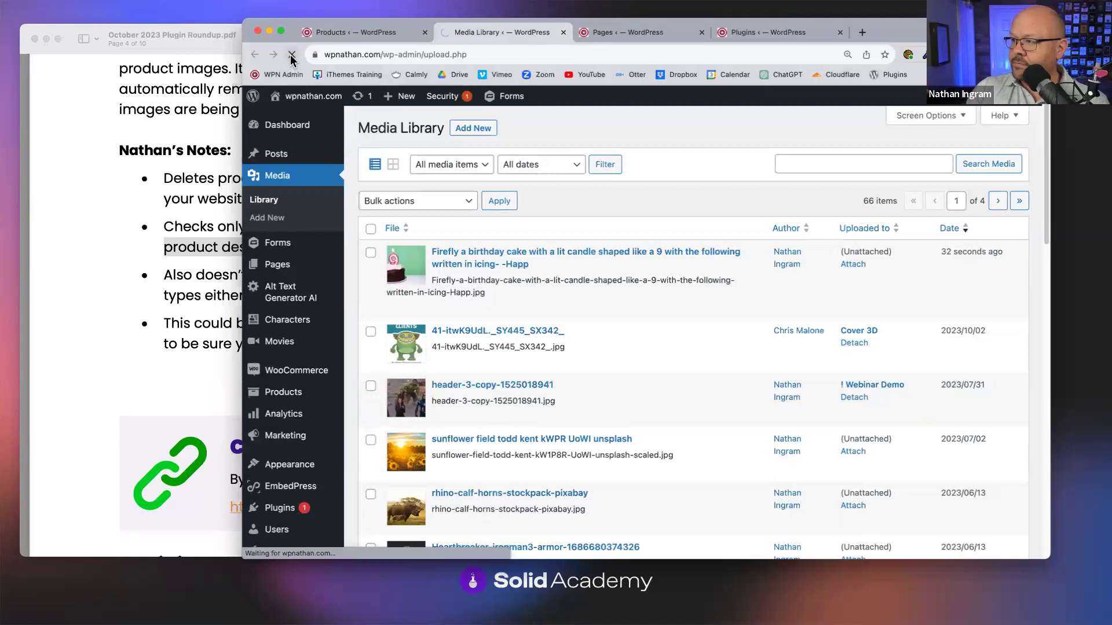
pyautogui.click(370, 35)
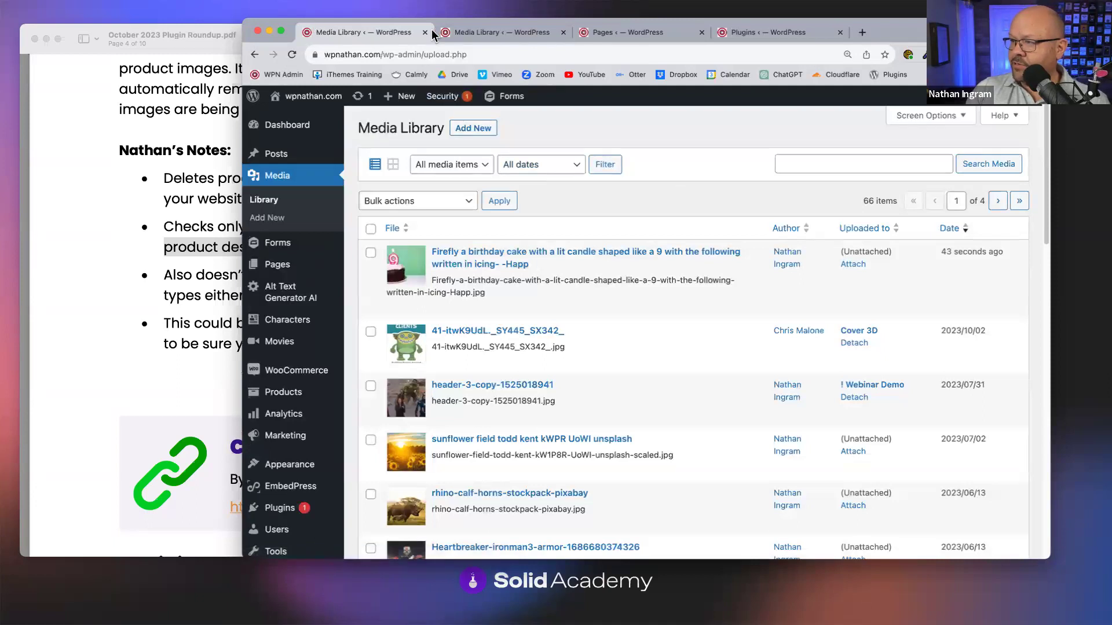
# Activate the GN Product and Image Remover plugin from the installed plugins list.
pyautogui.click(793, 34)
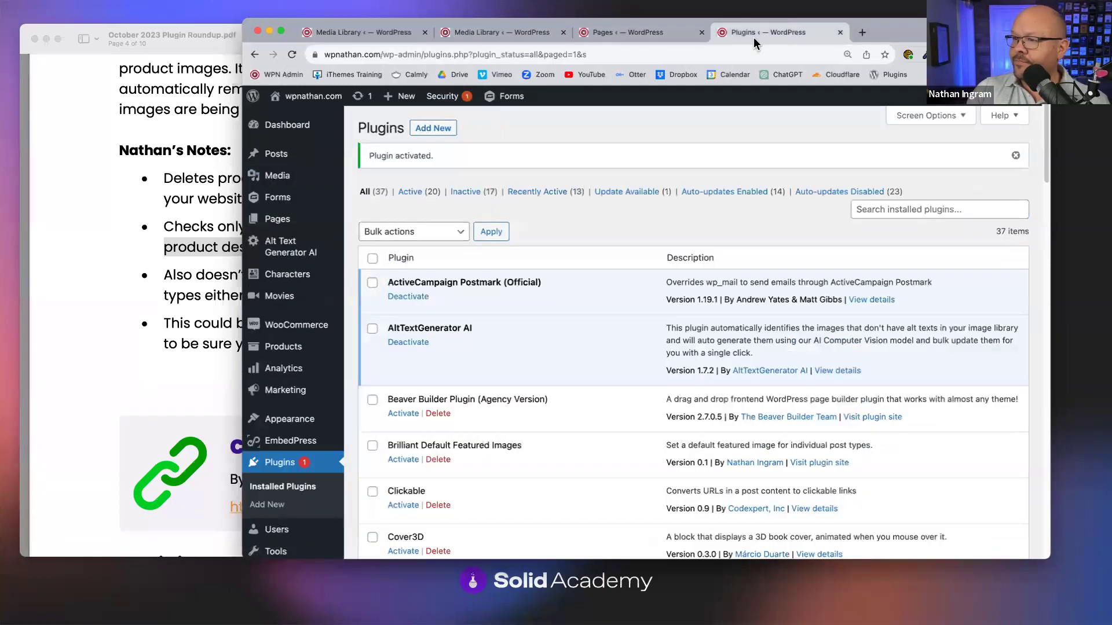
pyautogui.scroll(10, 185, 206)
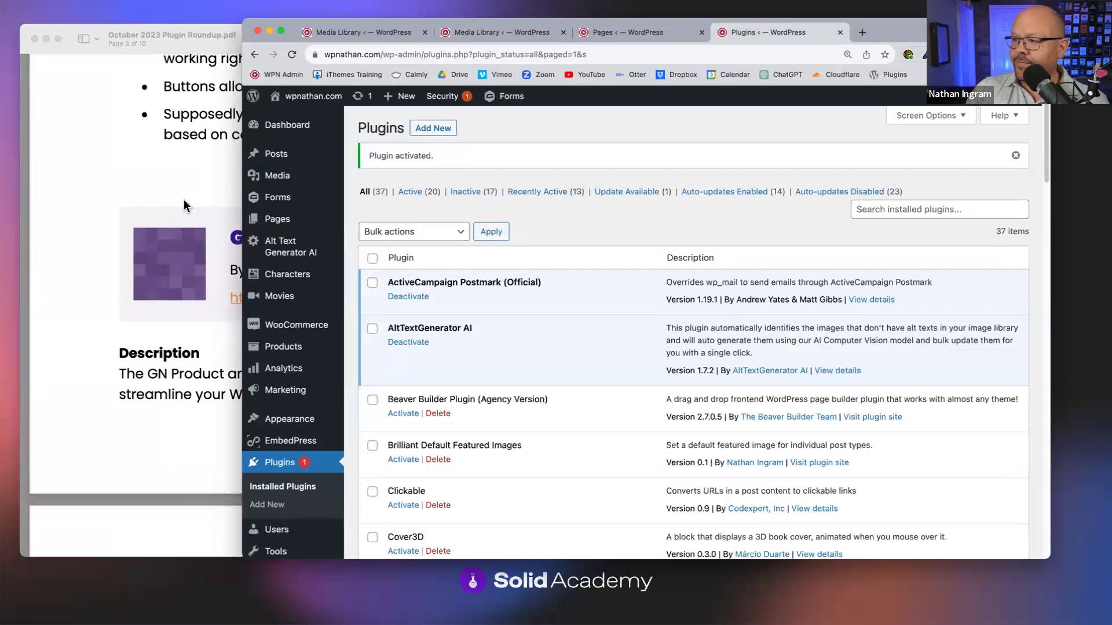
pyautogui.click(184, 201)
pyautogui.click(909, 169)
pyautogui.scroll(-8, 608, 312)
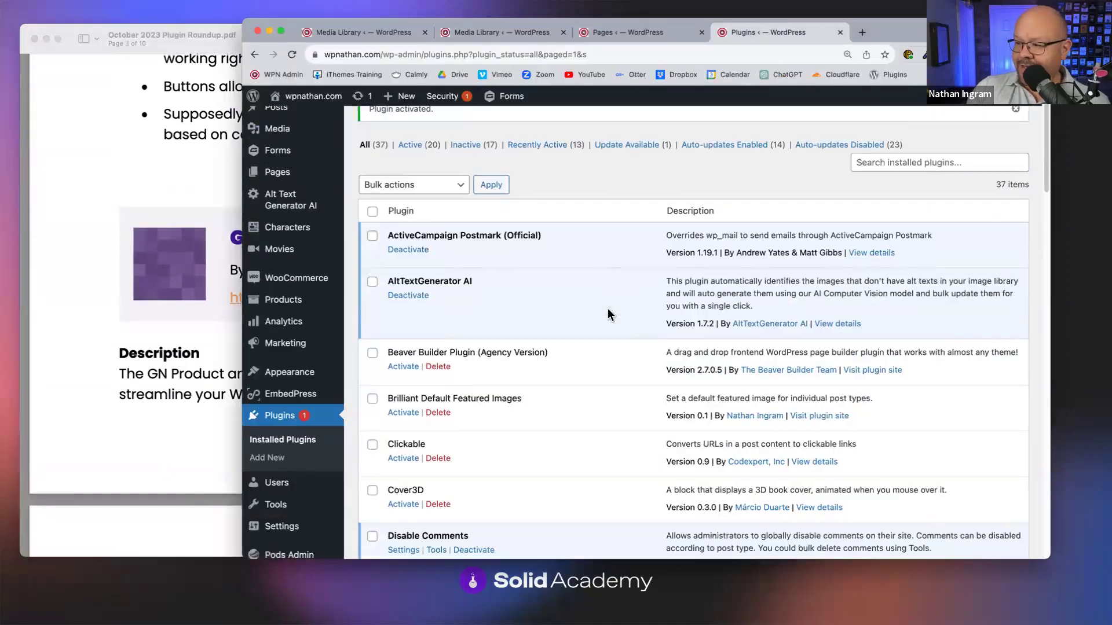
pyautogui.scroll(-2, 608, 312)
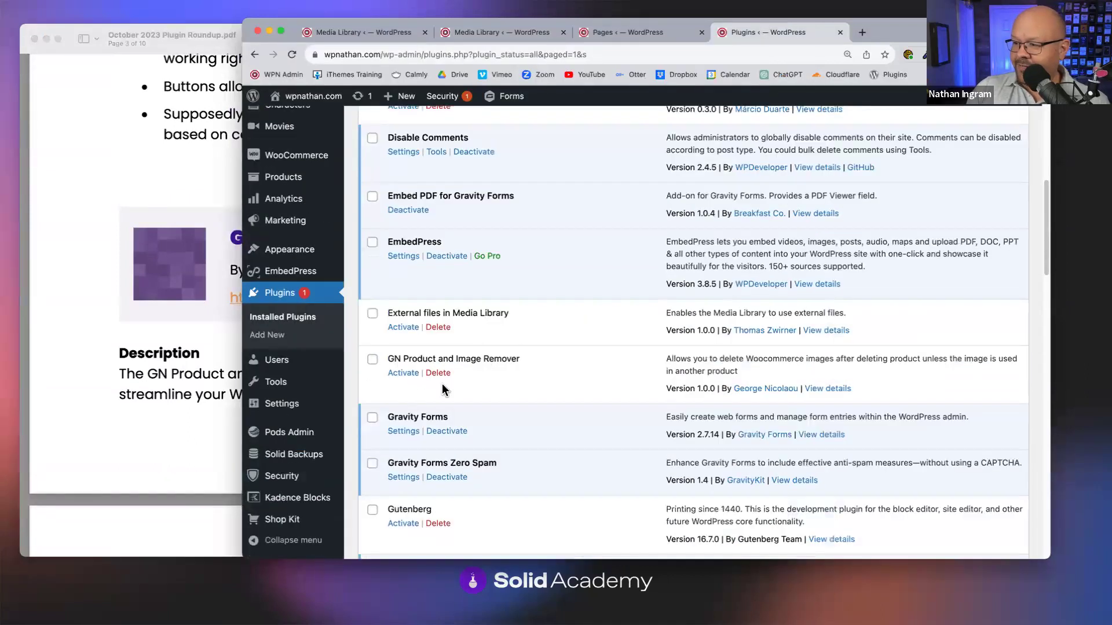
pyautogui.click(404, 373)
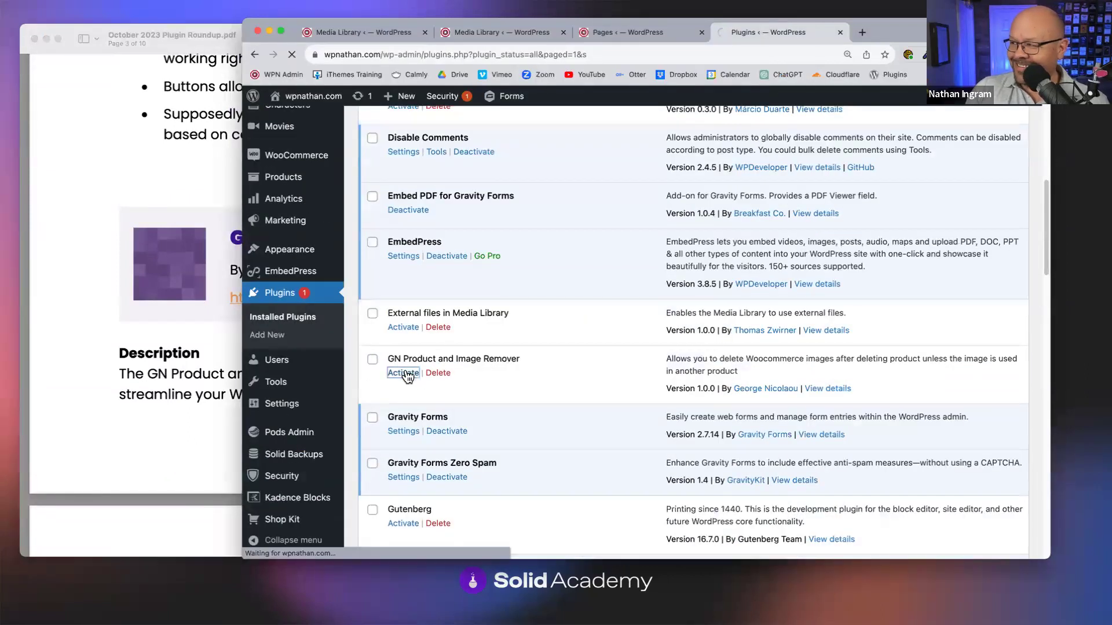
# Permanently delete the birthday cake picture from the Media Library.
pyautogui.click(362, 33)
pyautogui.click(508, 33)
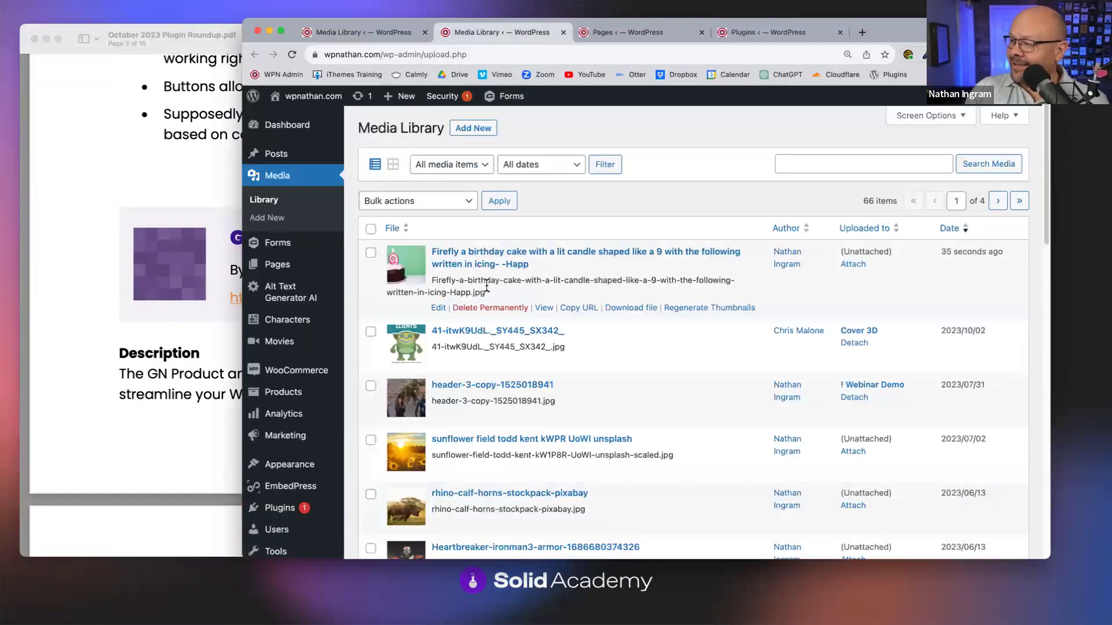
pyautogui.click(477, 308)
pyautogui.click(744, 157)
# Add a new WooCommerce product named Test.
pyautogui.click(361, 32)
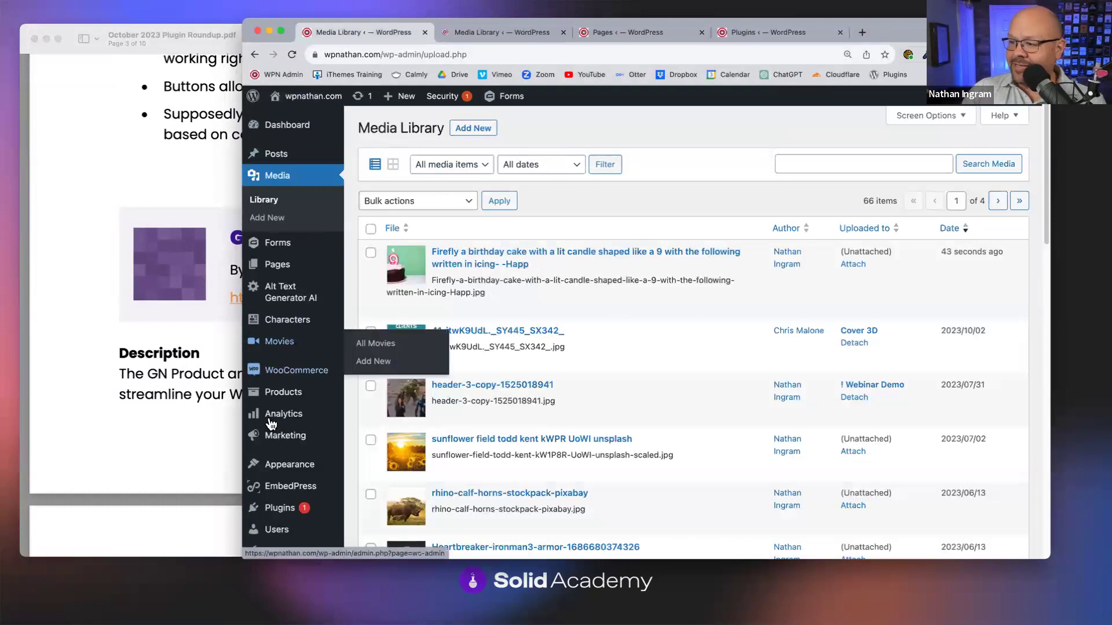
pyautogui.click(376, 410)
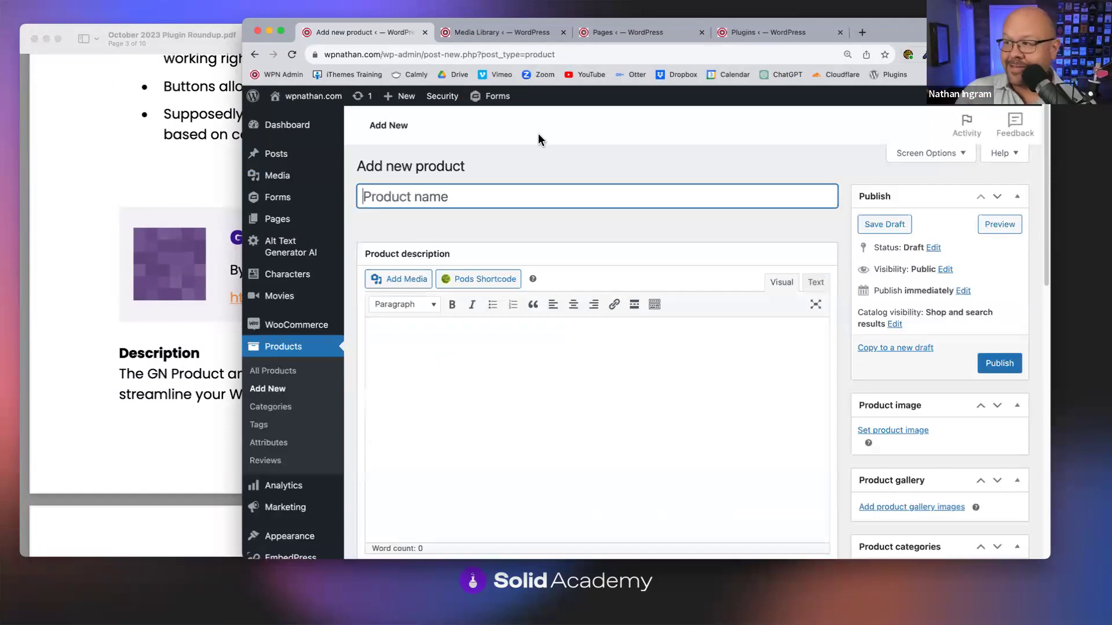
pyautogui.write('TYE')
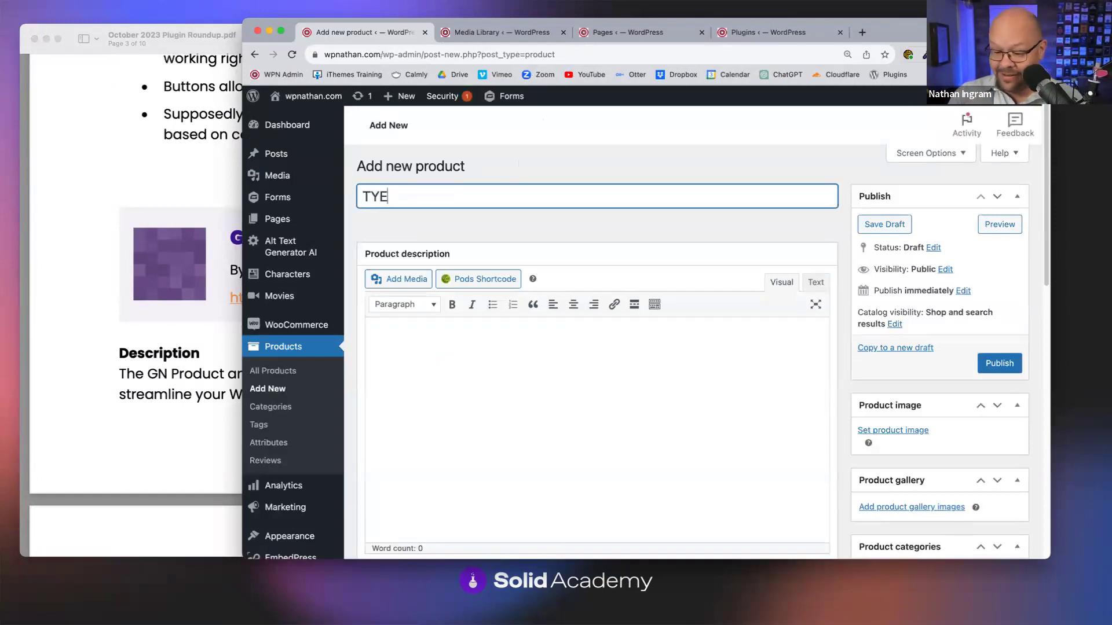
pyautogui.press('Tab')
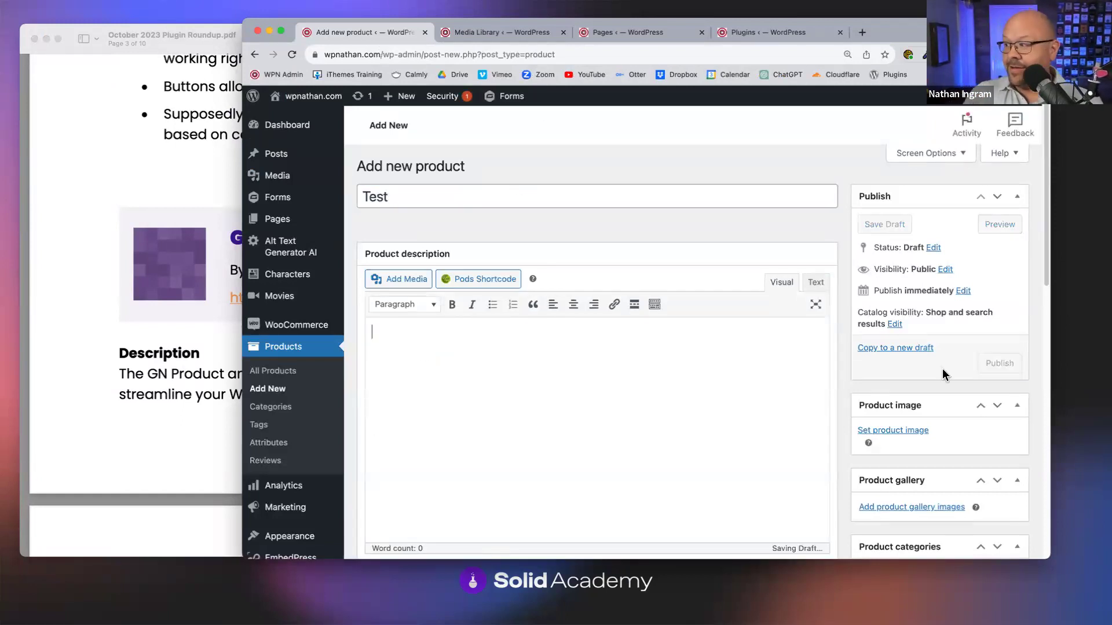
# Upload the birthday cake picture as the product image and publish the Test product.
pyautogui.click(895, 431)
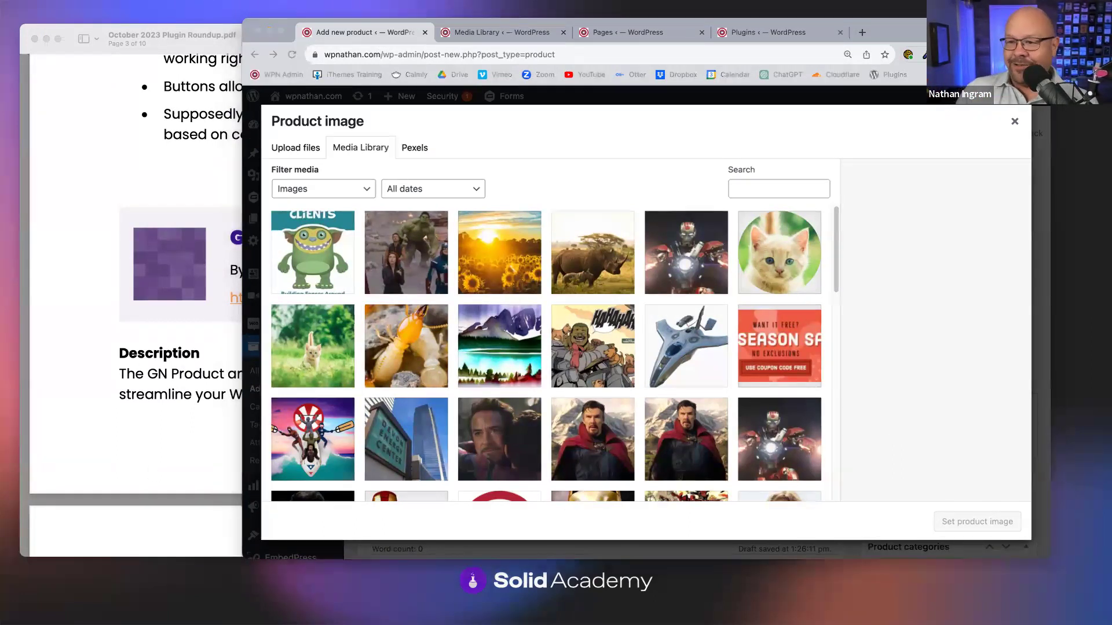
pyautogui.moveTo(203, 385); pyautogui.dragTo(417, 377)
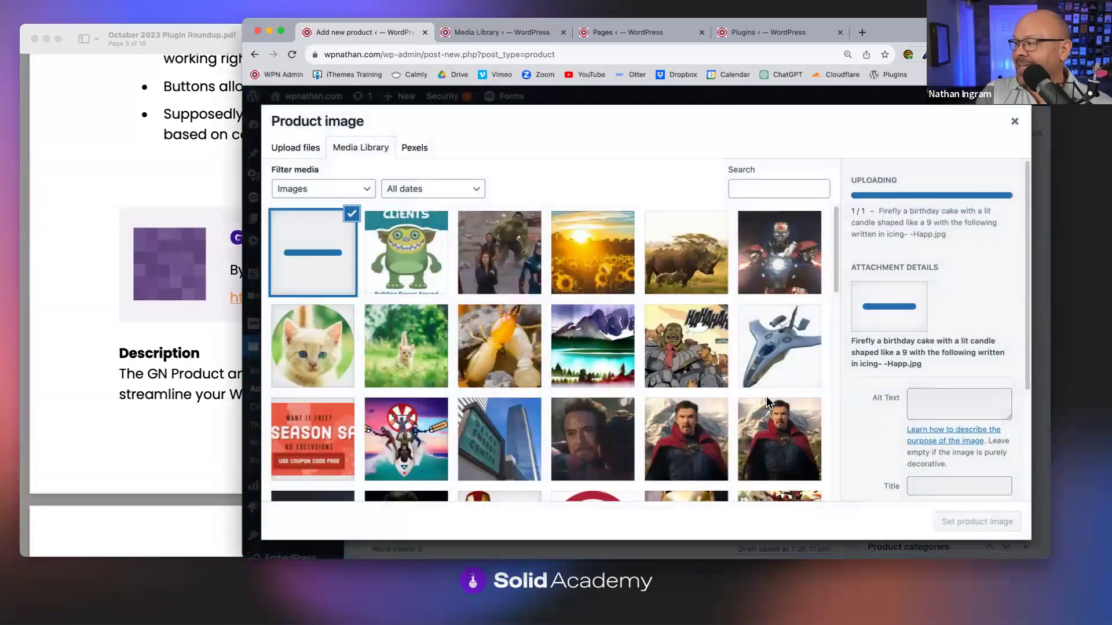
pyautogui.click(977, 523)
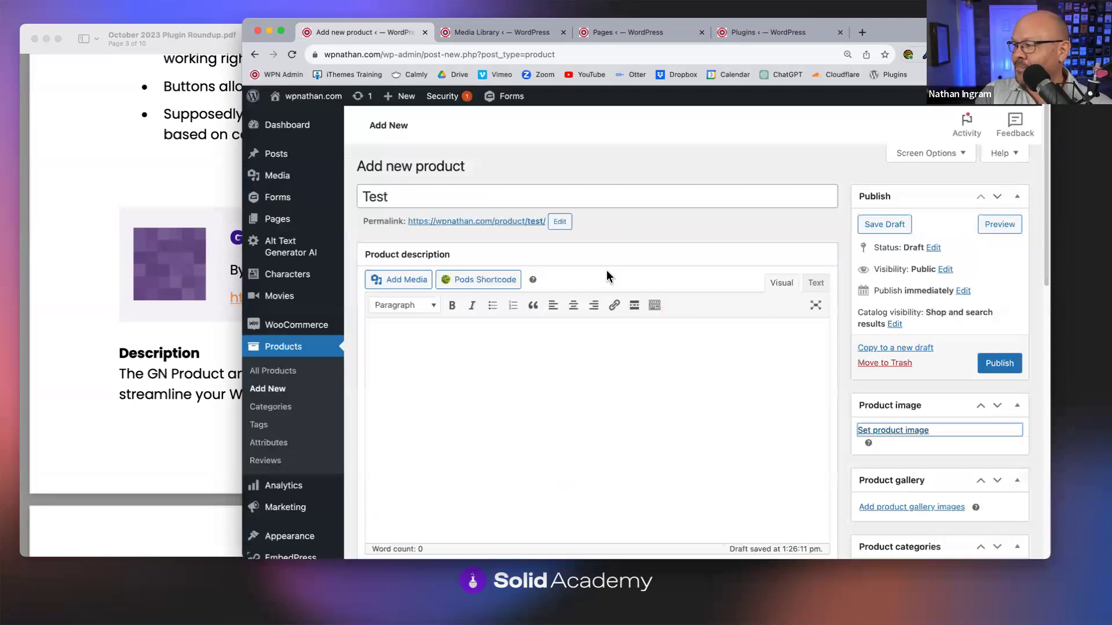
pyautogui.click(1009, 364)
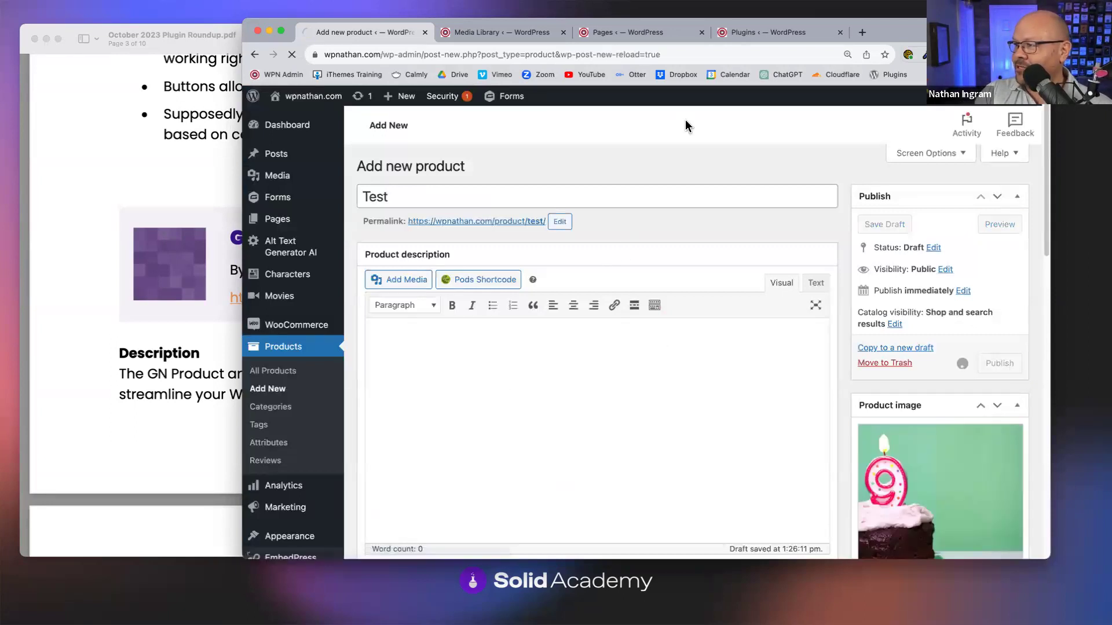
# Trash the Test product and empty the products trash, checking the Media Library before and after the deletion.
pyautogui.click(487, 33)
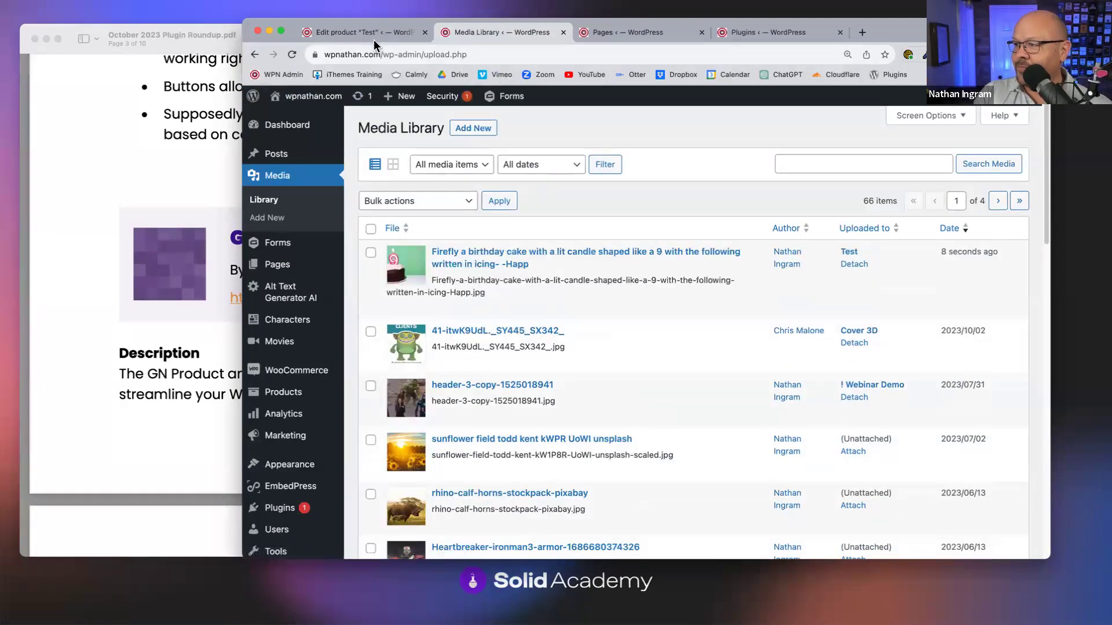
pyautogui.click(373, 40)
pyautogui.click(894, 422)
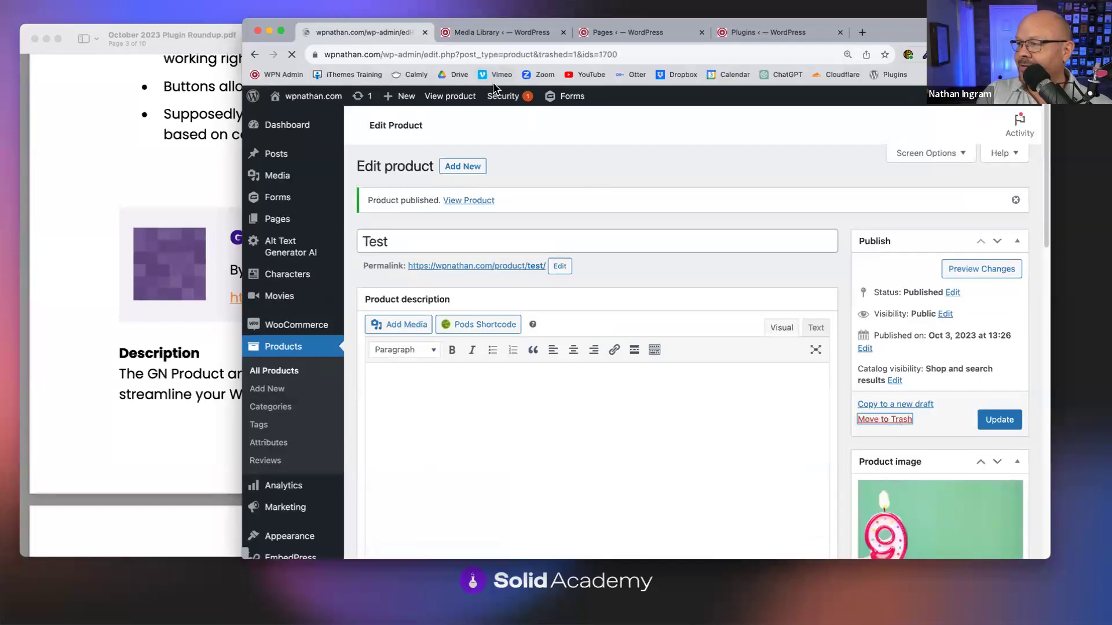
pyautogui.click(463, 236)
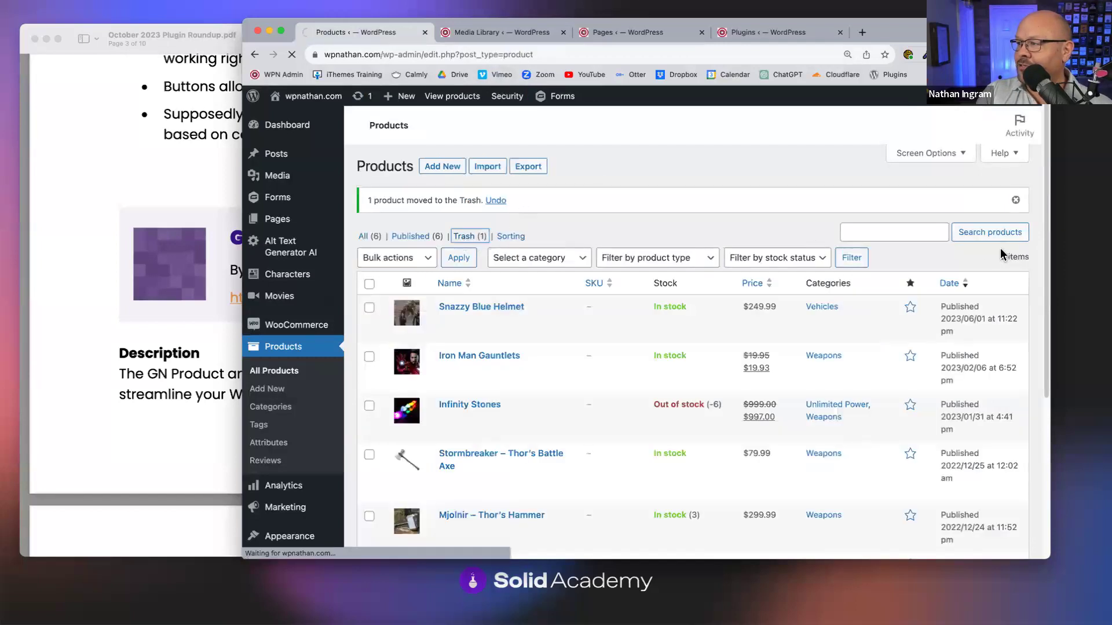
pyautogui.click(916, 213)
pyautogui.click(480, 33)
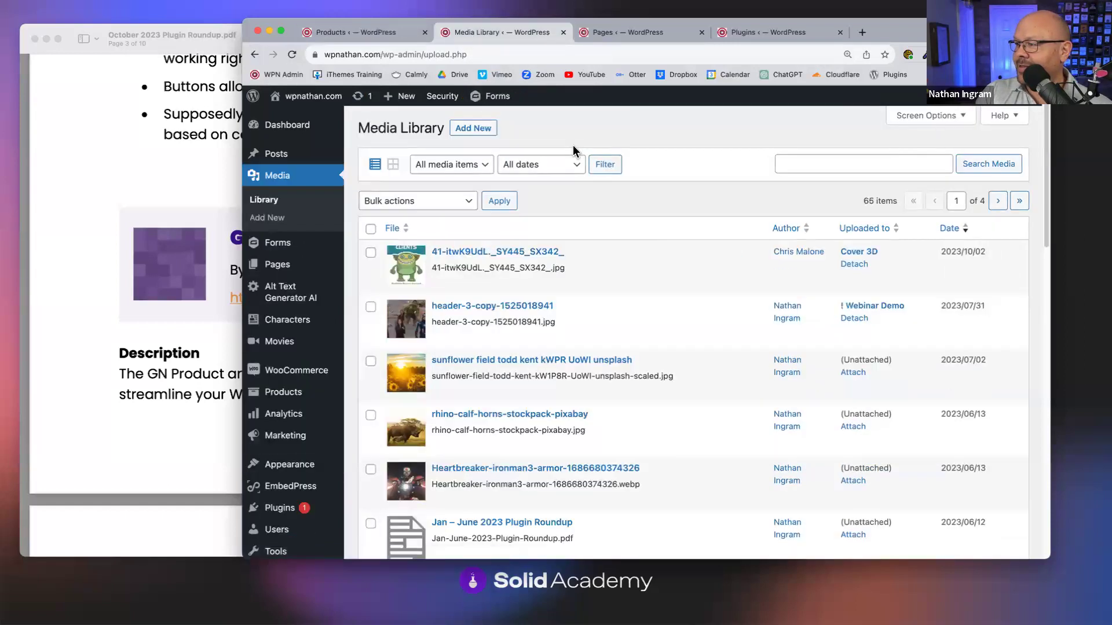
# Start another new product and name it Test.
pyautogui.click(367, 32)
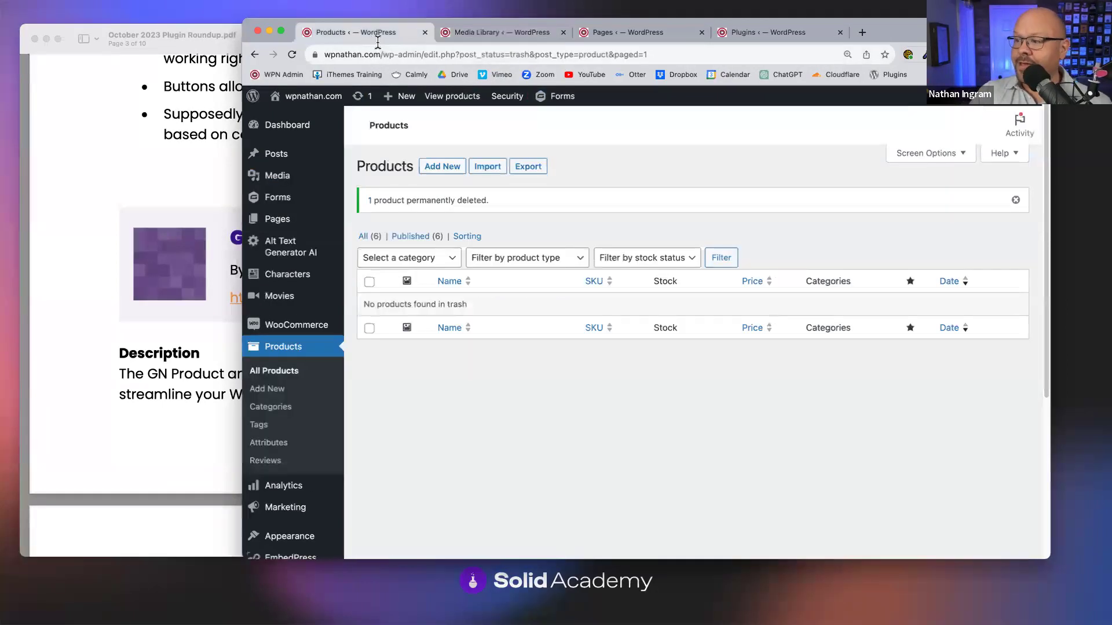
pyautogui.click(307, 370)
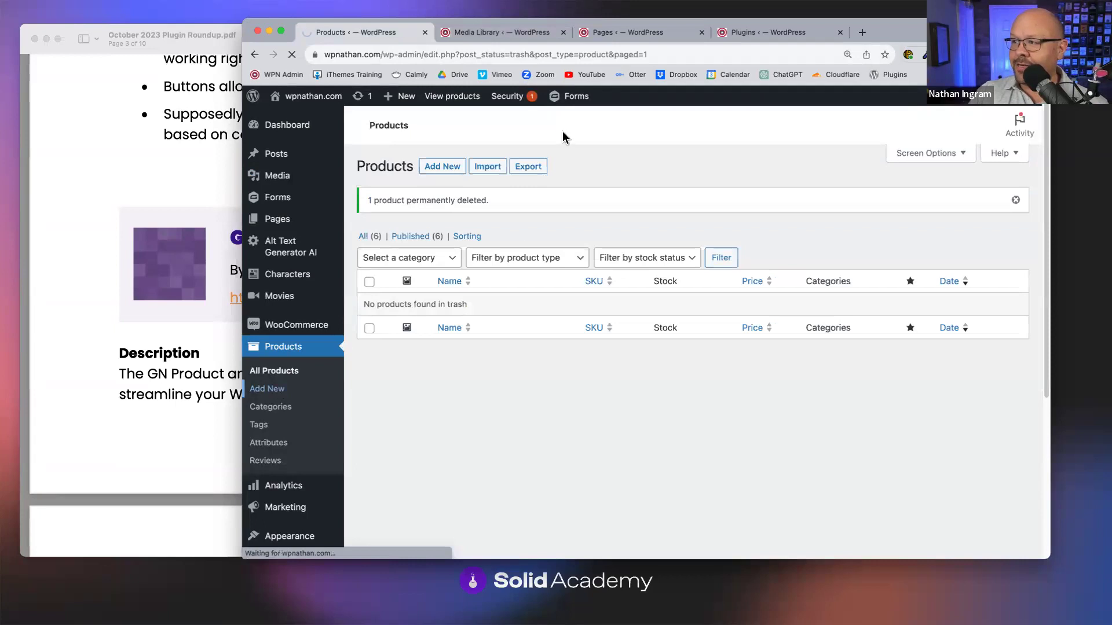
pyautogui.write('Ts')
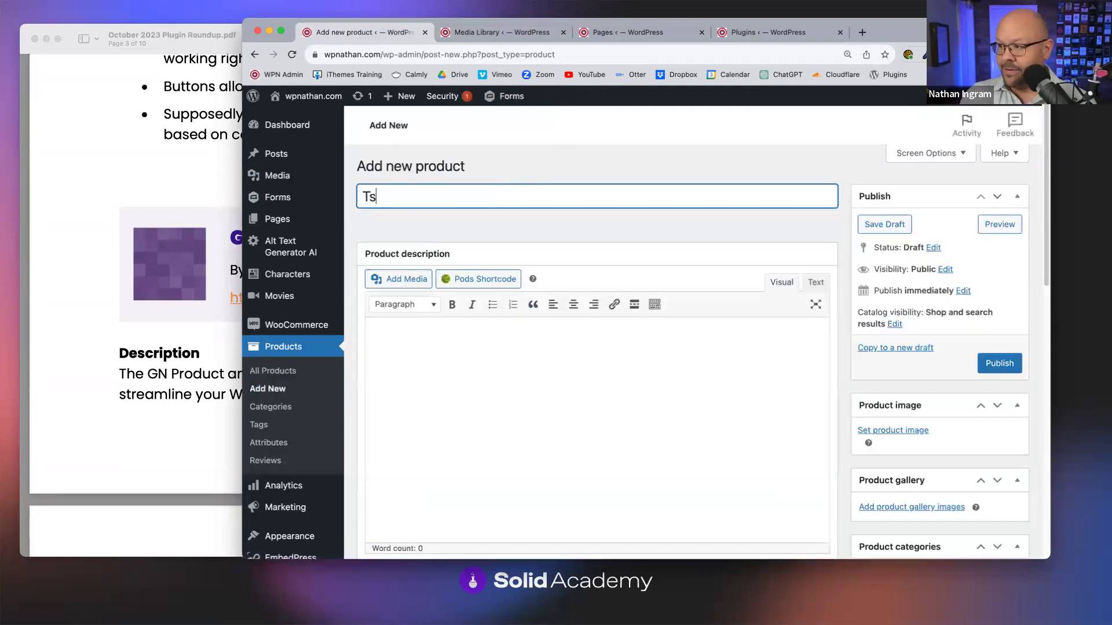
pyautogui.write('s')
pyautogui.press('BackSpace')
pyautogui.press('BackSpace')
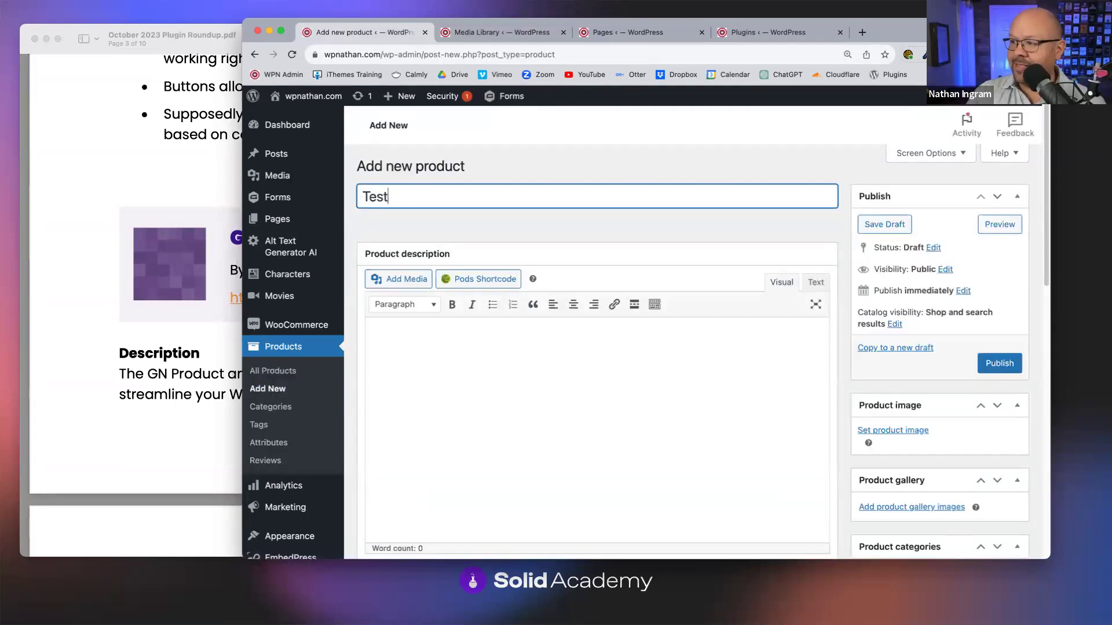
# Upload the birthday cake picture again, set it as the product image, and publish the product.
pyautogui.click(919, 435)
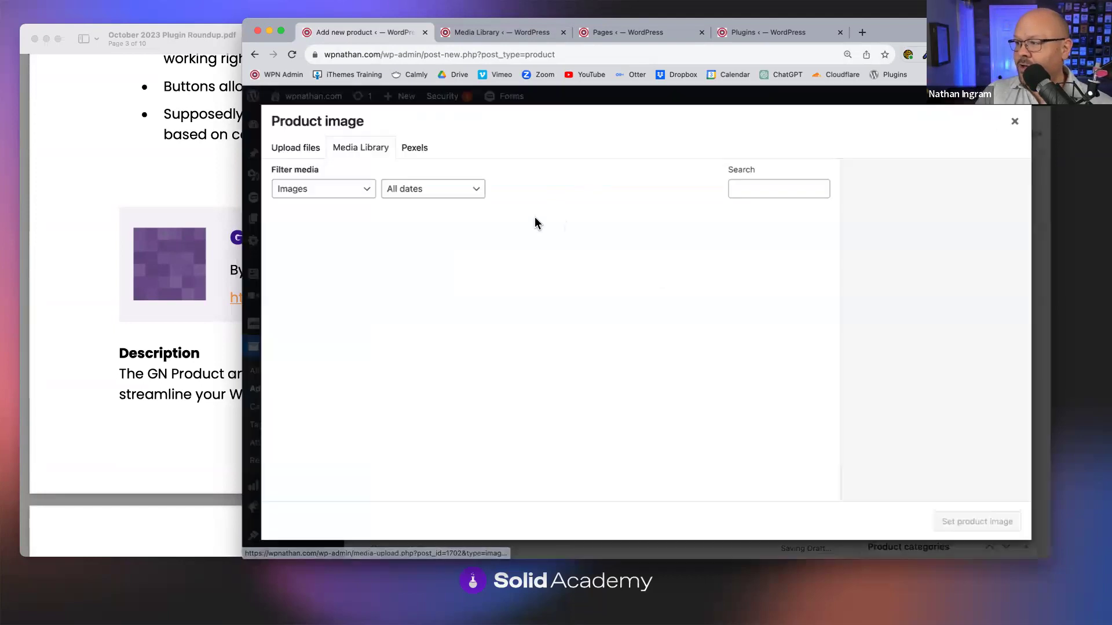
pyautogui.moveTo(1071, 347); pyautogui.dragTo(927, 474)
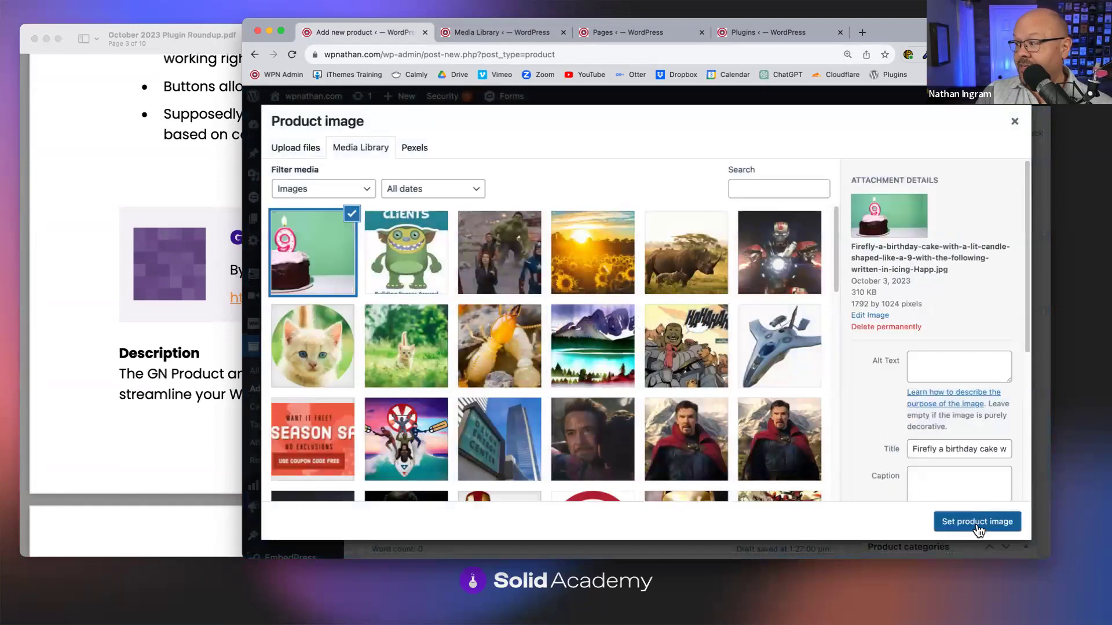
pyautogui.click(979, 522)
pyautogui.click(999, 363)
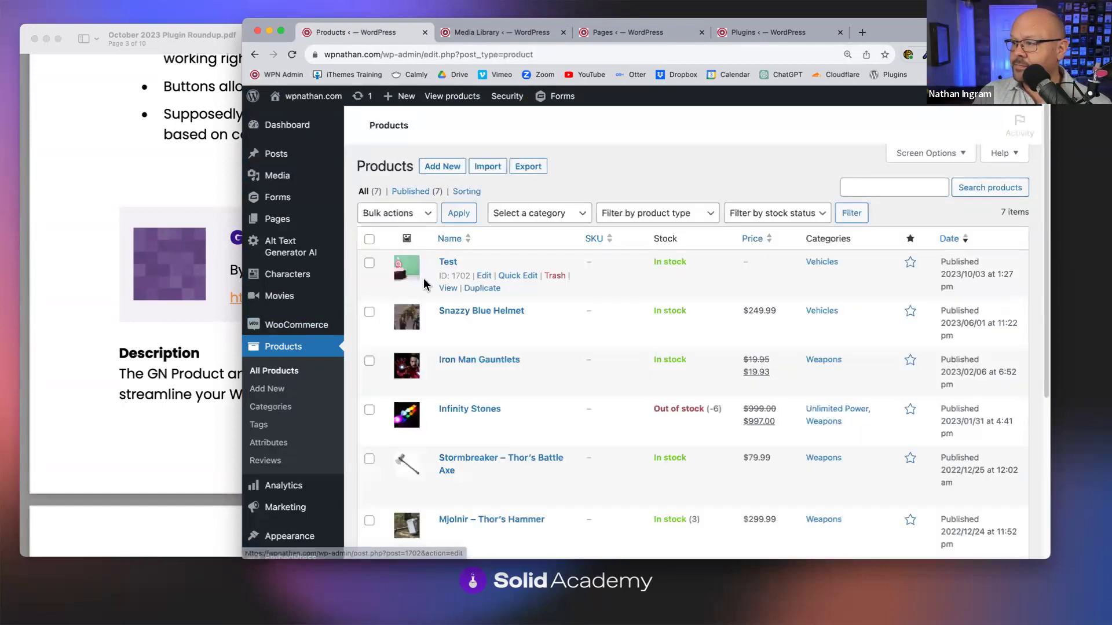
# Add the birthday cake picture to the Snazzy Blue Helmet product's gallery and update the product.
pyautogui.click(485, 325)
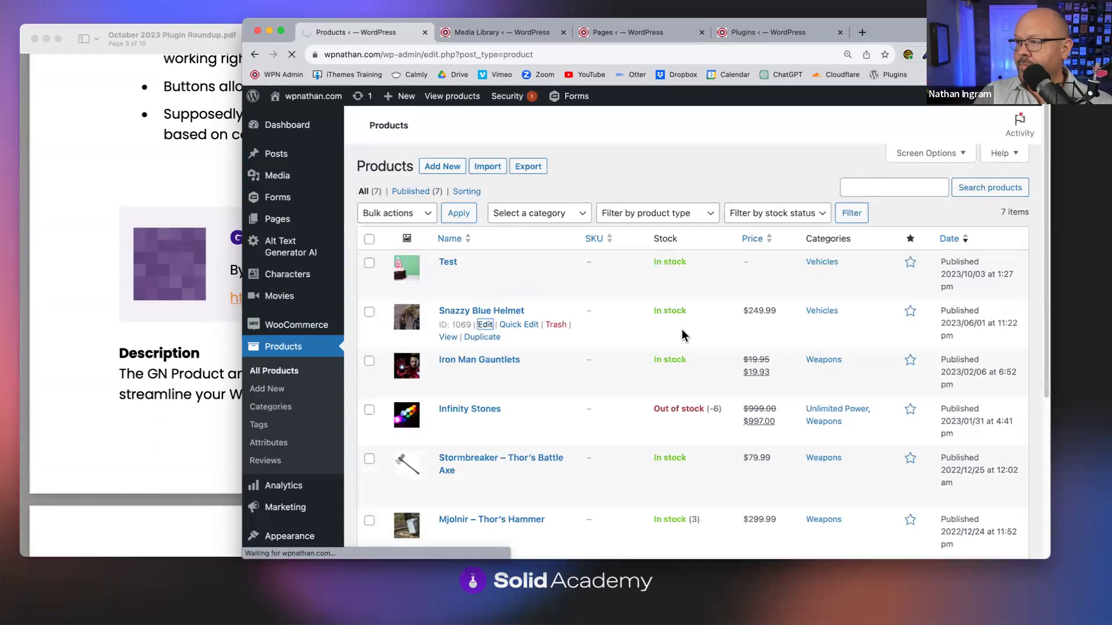
pyautogui.scroll(-6, 908, 397)
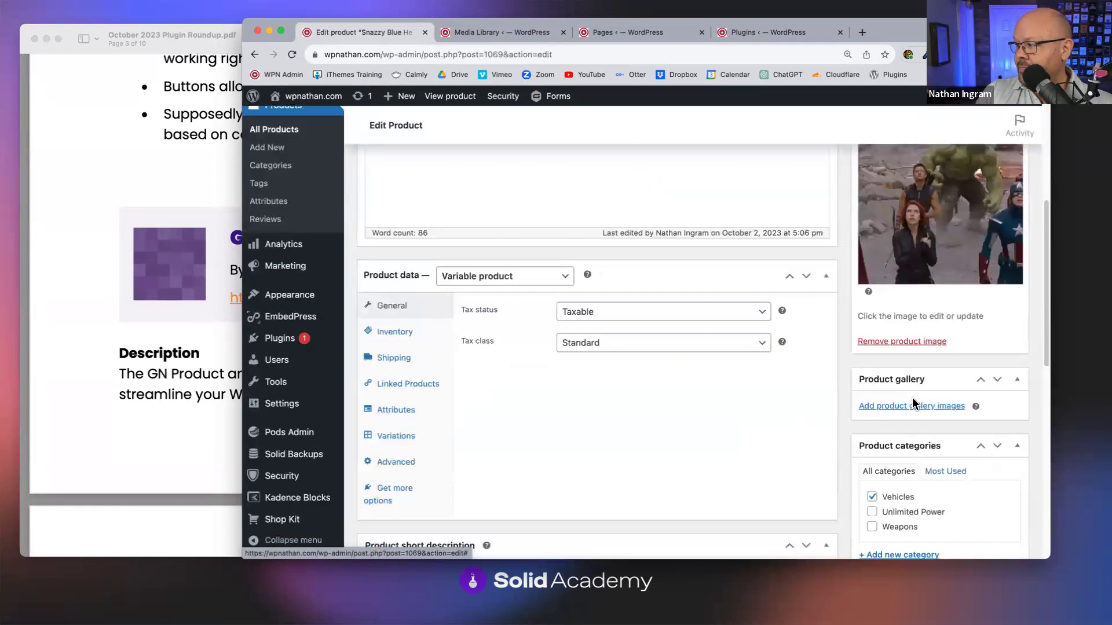
pyautogui.click(912, 407)
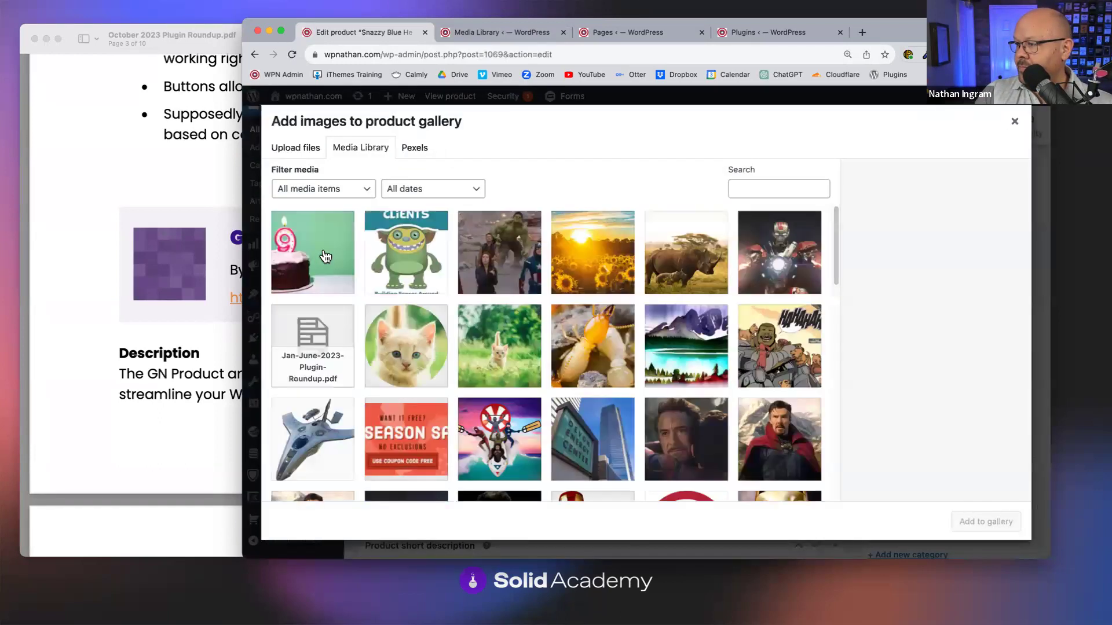
pyautogui.click(319, 261)
pyautogui.click(987, 521)
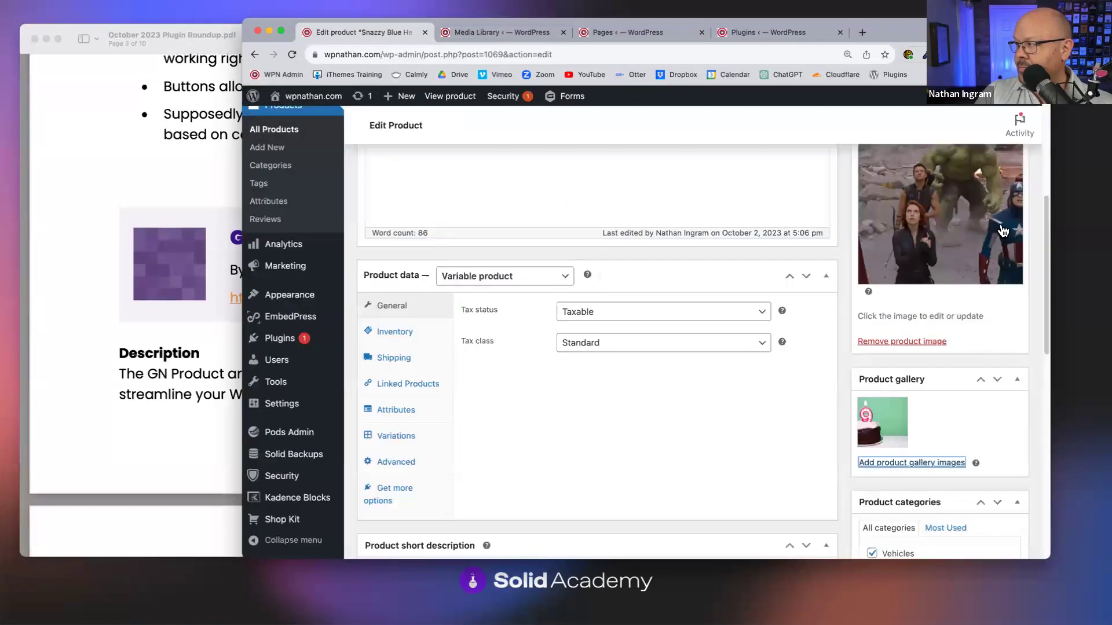
pyautogui.scroll(5, 1002, 255)
pyautogui.click(999, 326)
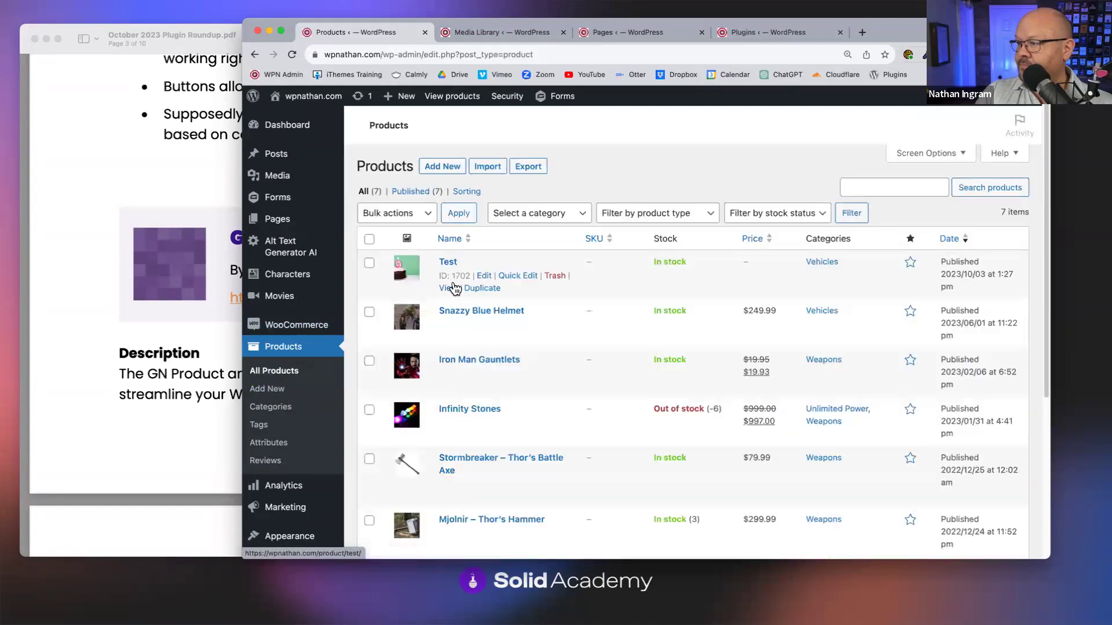
# Move the Test product to the trash and empty the products trash.
pyautogui.click(563, 277)
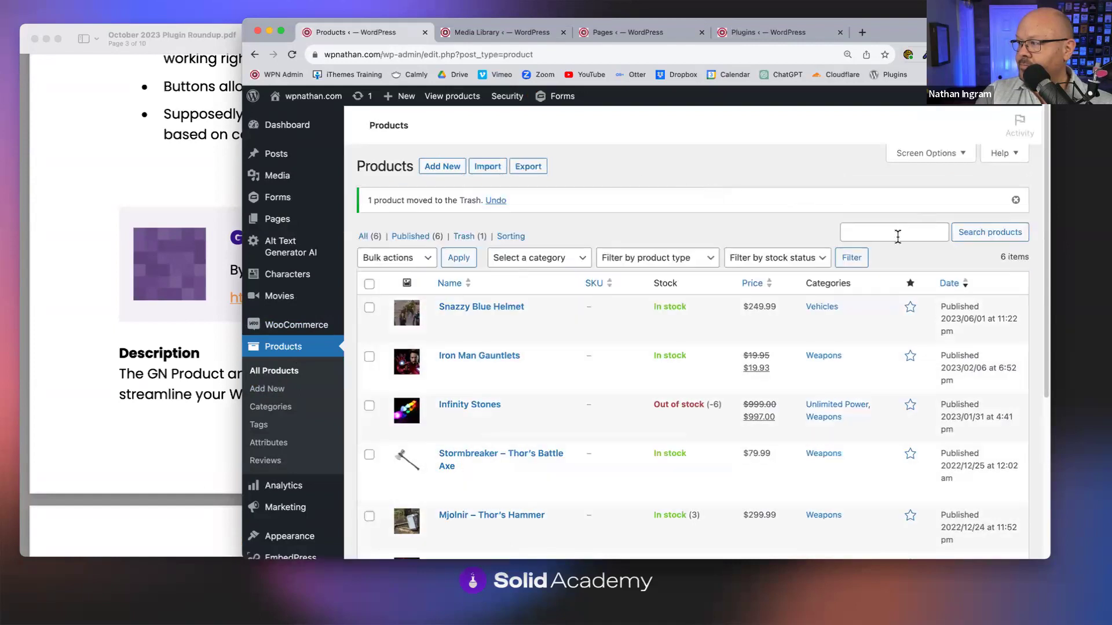
pyautogui.click(463, 237)
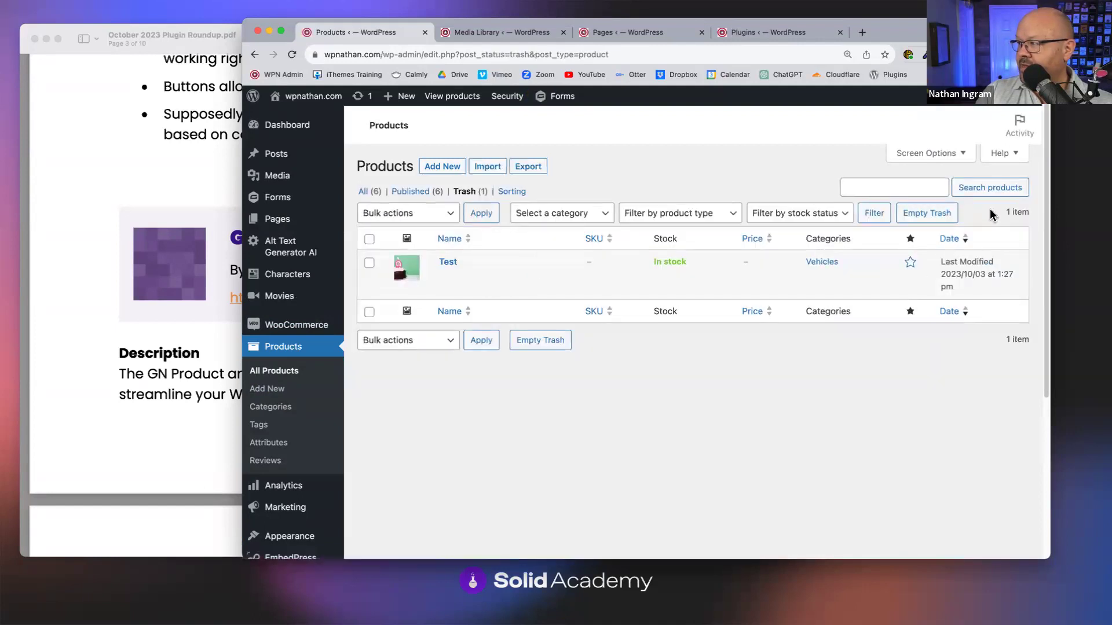
pyautogui.click(923, 222)
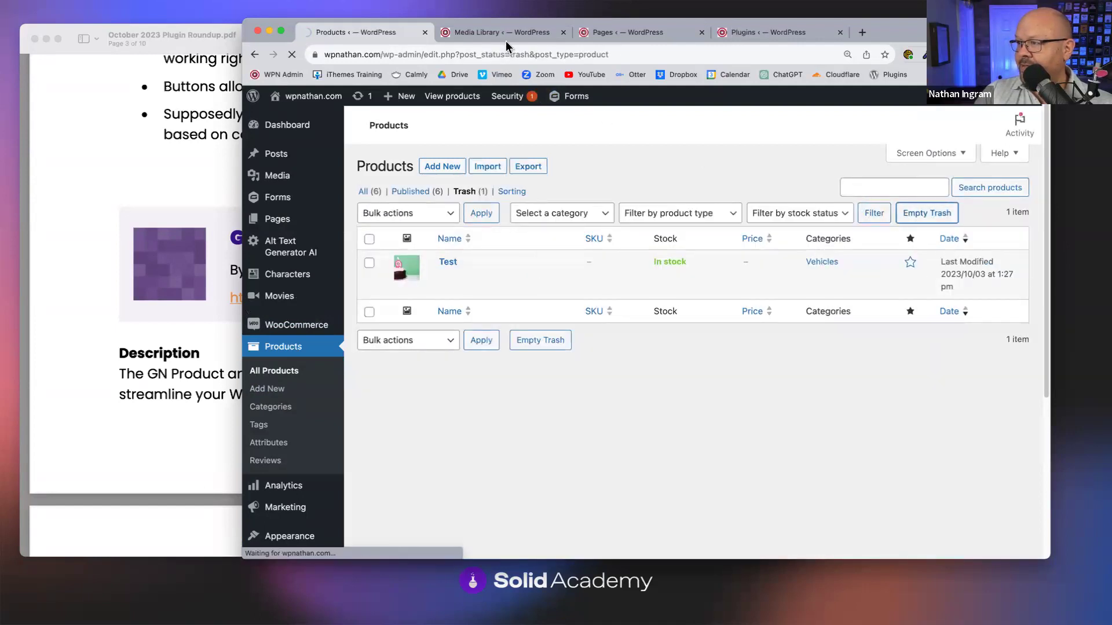
# Reload the Media Library to check whether the birthday cake picture was deleted with the Test product.
pyautogui.click(482, 36)
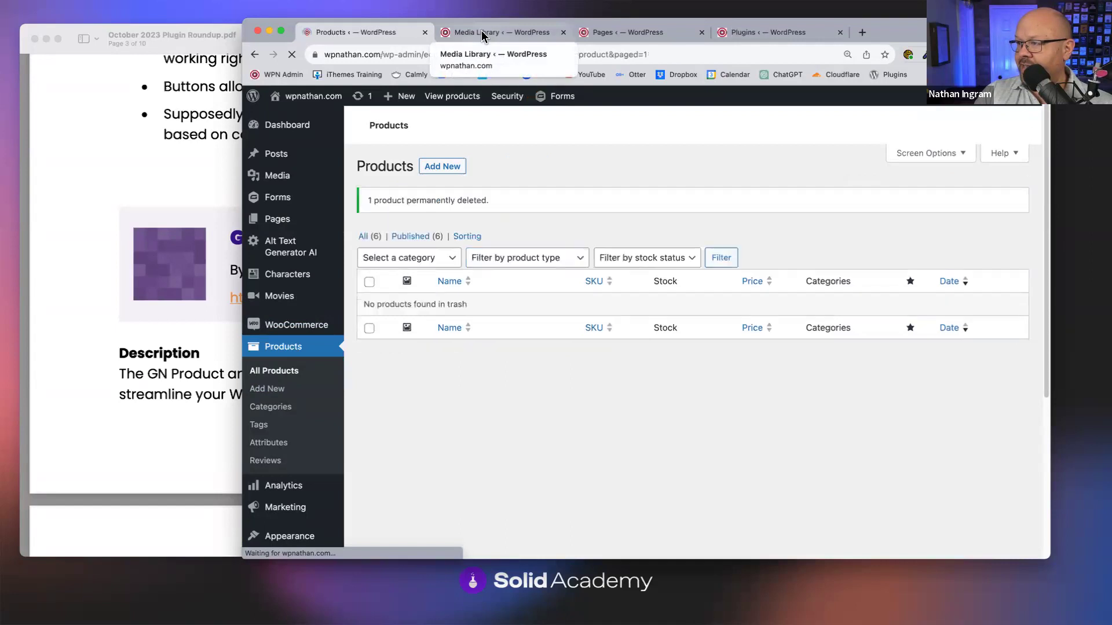
pyautogui.click(292, 55)
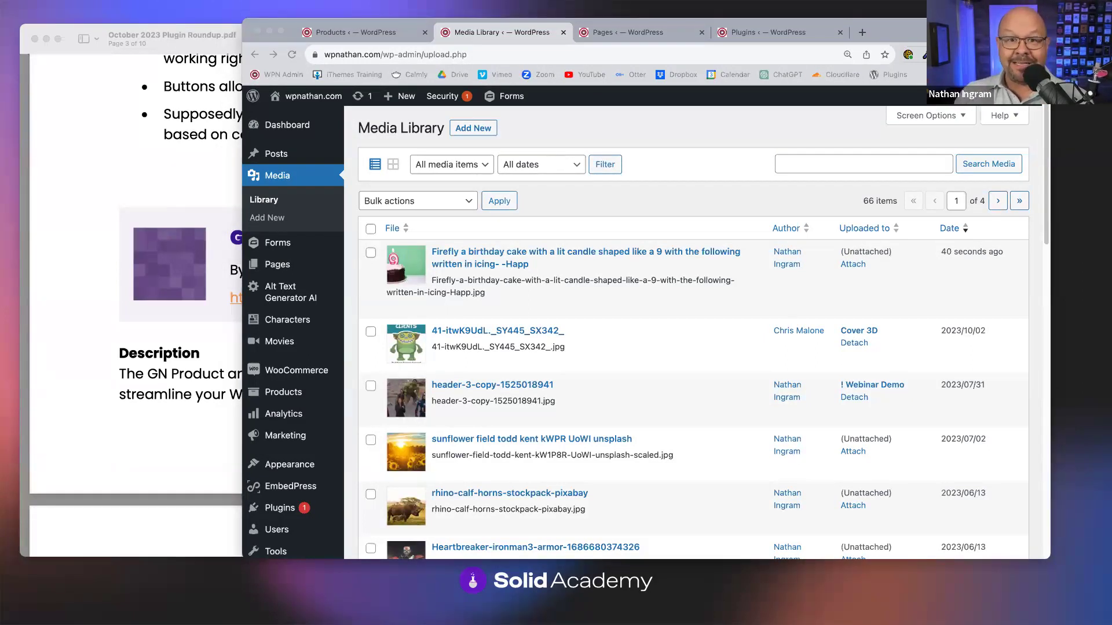
pyautogui.click(584, 306)
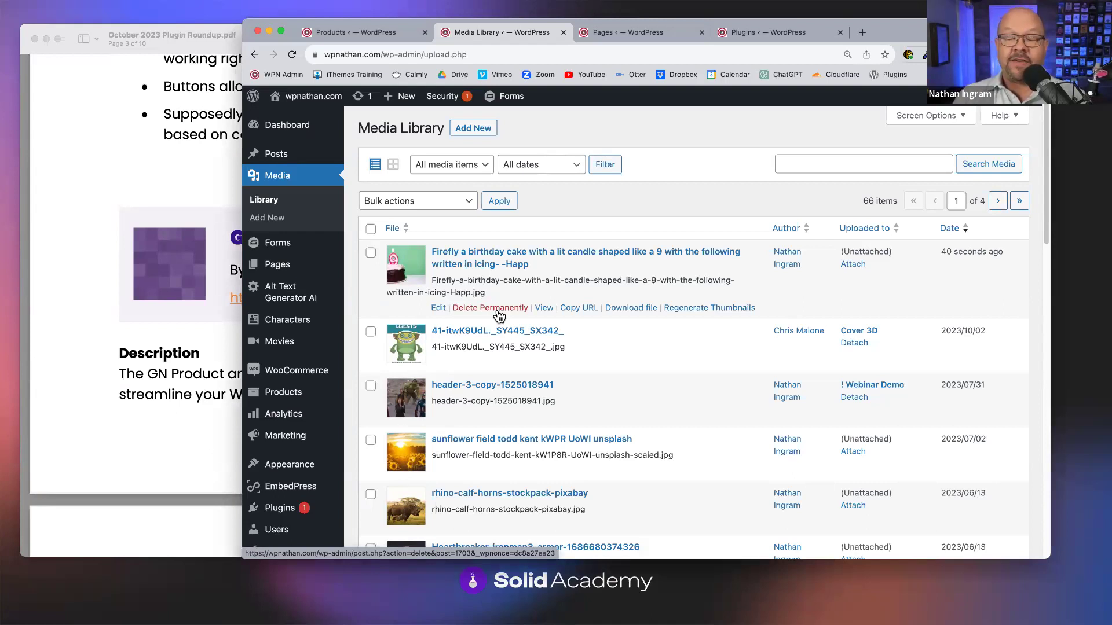
# Search Google for "wordpress enable media trash" in a new tab and highlight the define('MEDIA_TRASH', true); line.
pyautogui.click(863, 33)
pyautogui.write('wor')
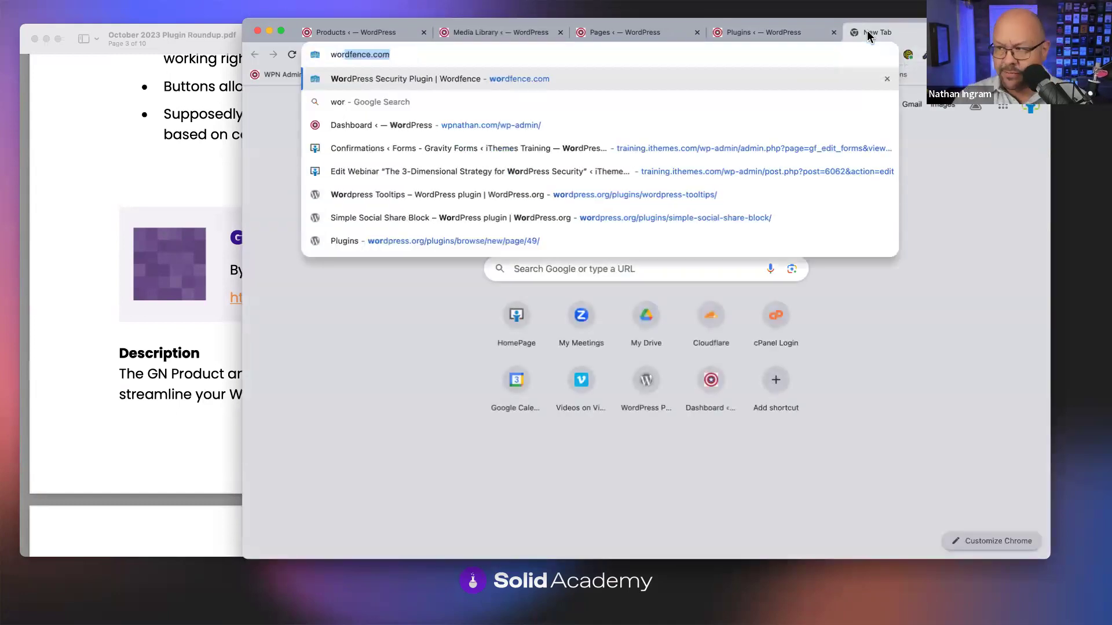
pyautogui.write('dpress enable ')
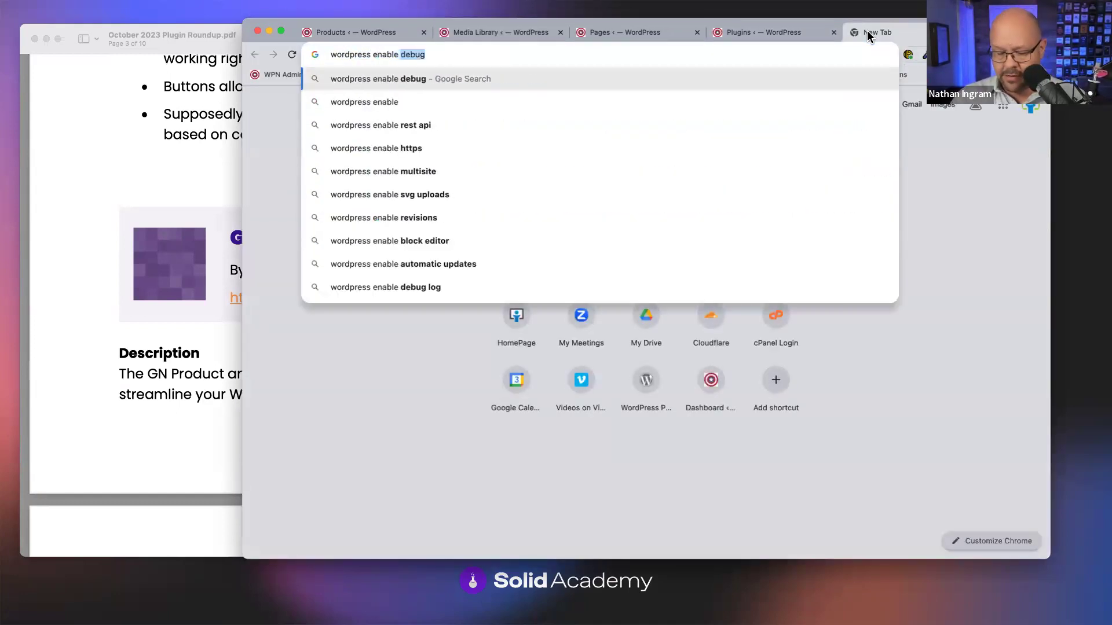
pyautogui.write('medoia')
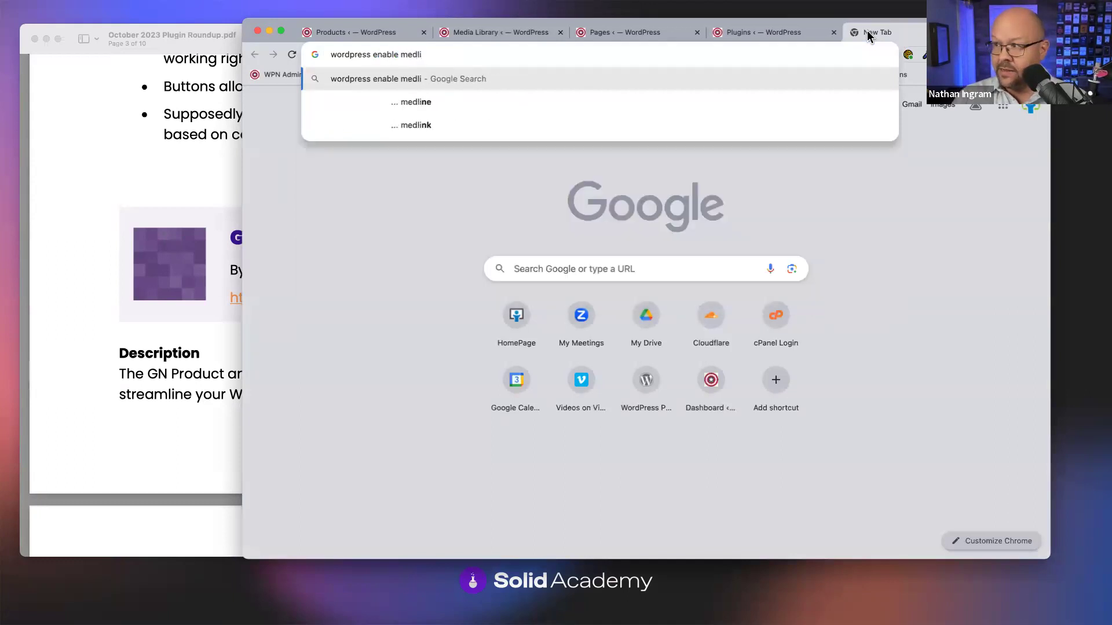
pyautogui.press('BackSpace')
pyautogui.press('BackSpace')
pyautogui.press('BackSpace')
pyautogui.write('ia')
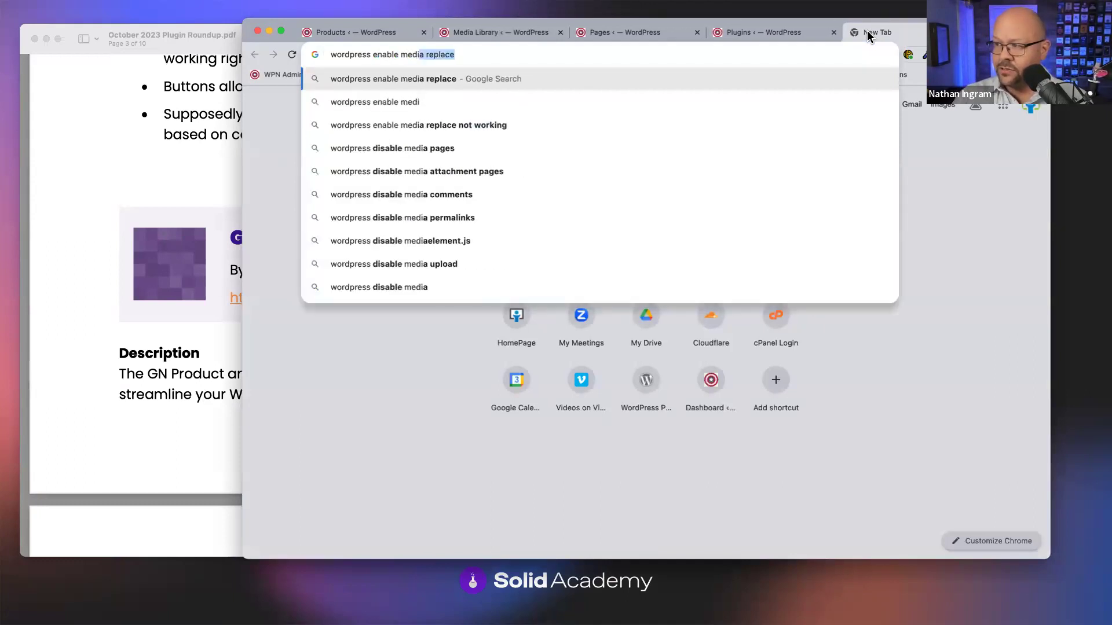
pyautogui.write(' trash')
pyautogui.press('Return')
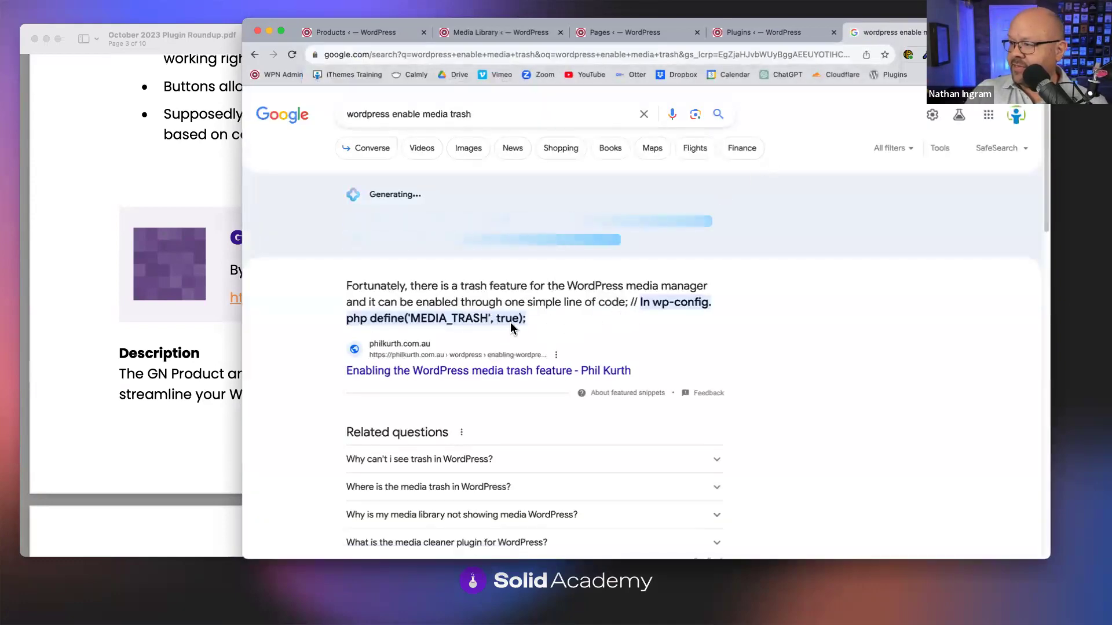
pyautogui.scroll(-1, 509, 301)
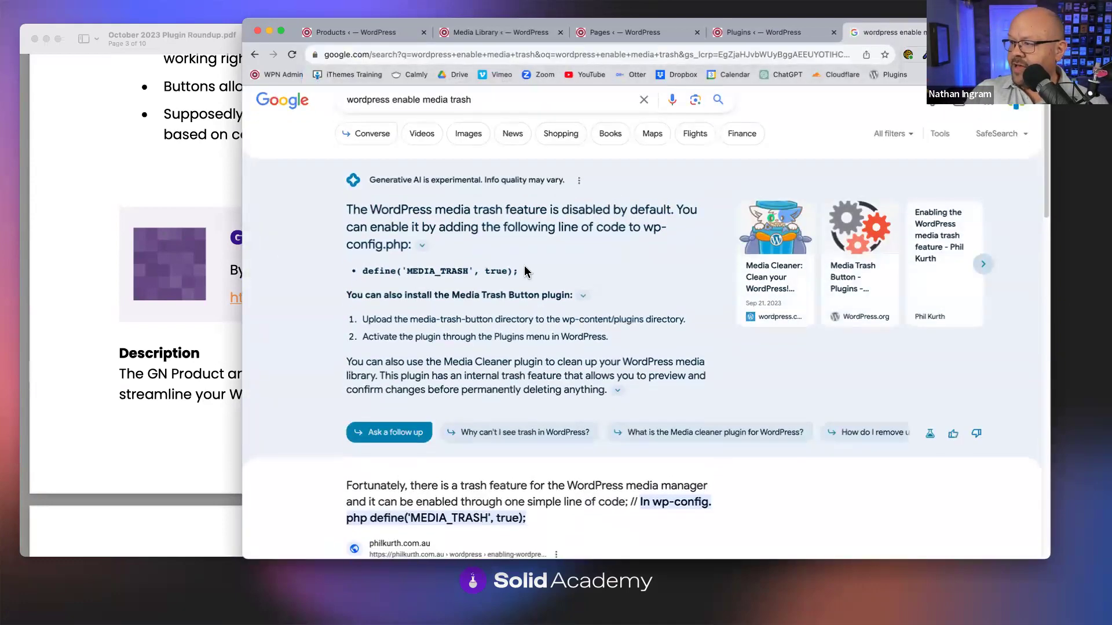
pyautogui.moveTo(518, 271); pyautogui.dragTo(363, 272)
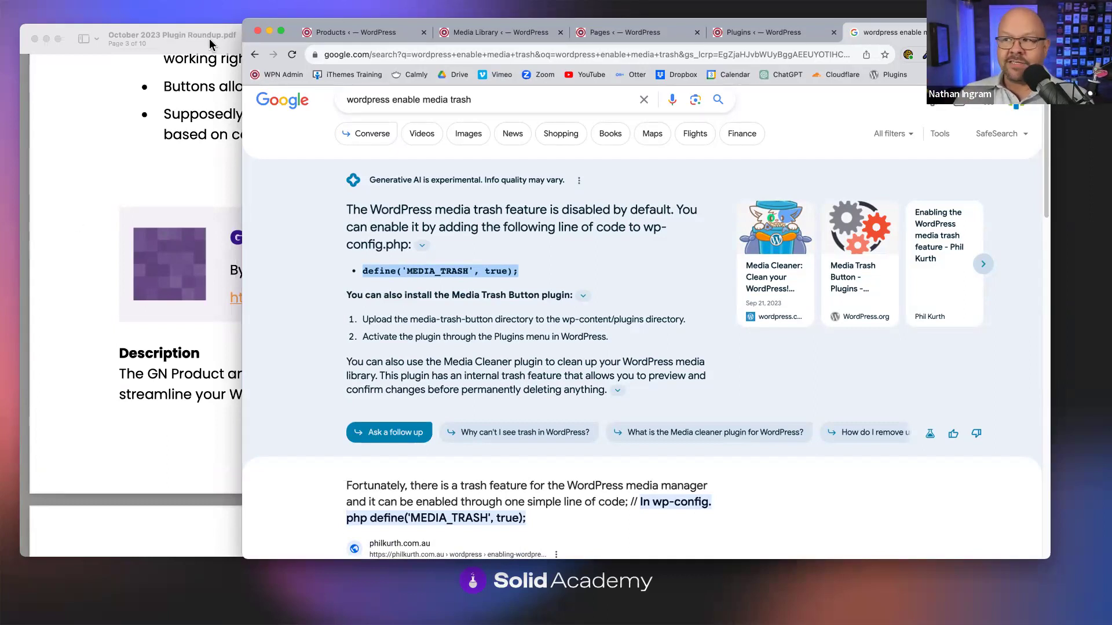
# Switch to the October 2023 Plugin Roundup PDF and read on to the Clickable plugin's description and notes.
pyautogui.click(146, 123)
pyautogui.scroll(-5, 148, 119)
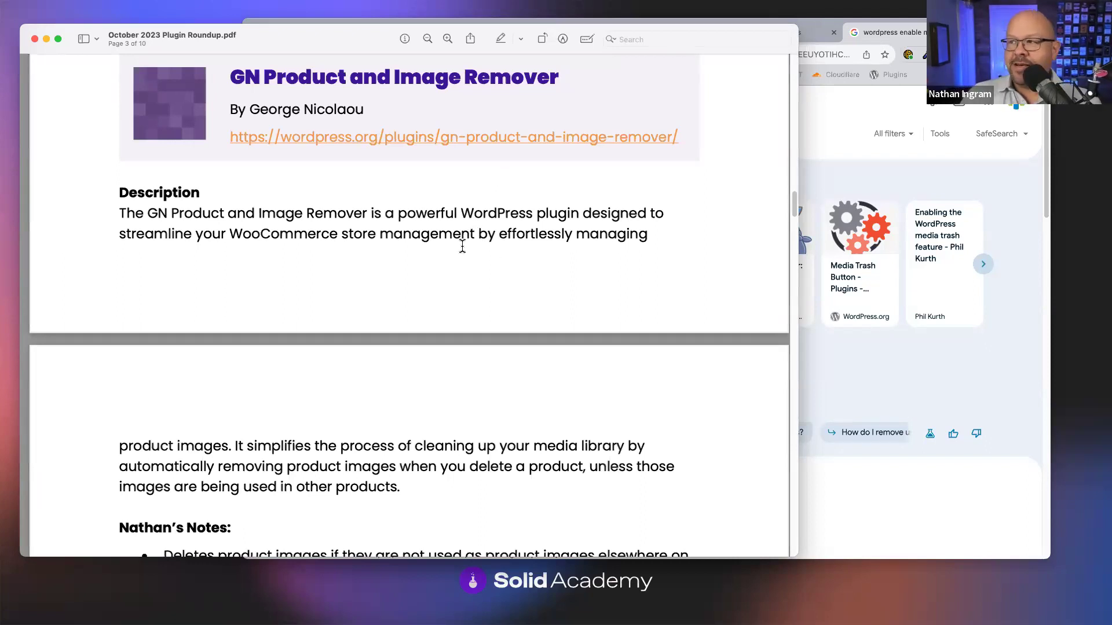
pyautogui.scroll(-5, 462, 246)
pyautogui.scroll(-10, 462, 246)
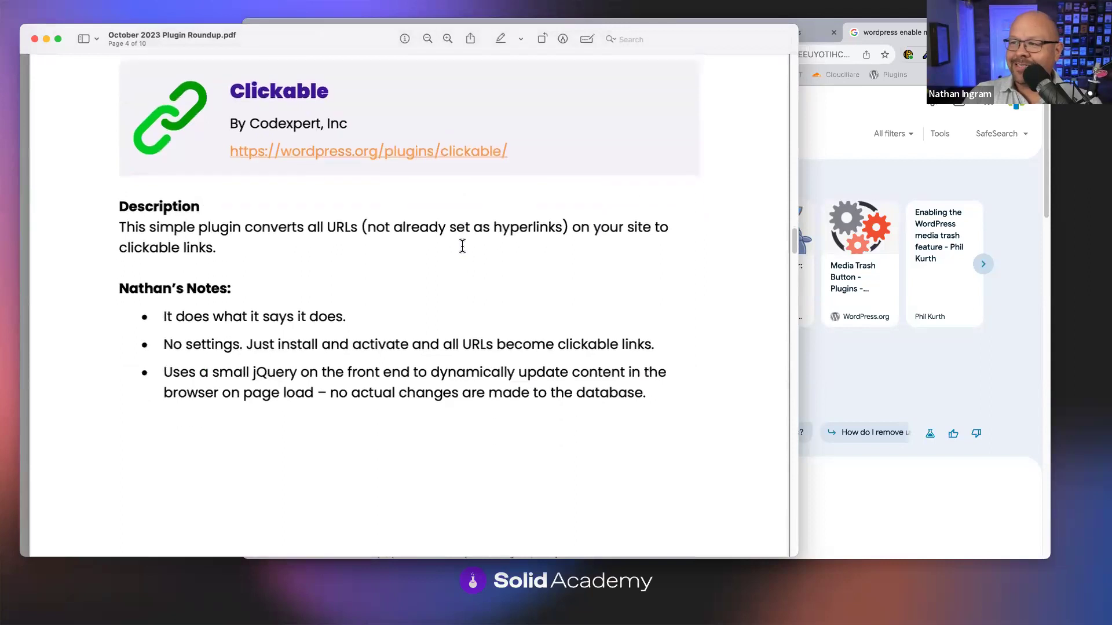
pyautogui.scroll(1, 462, 247)
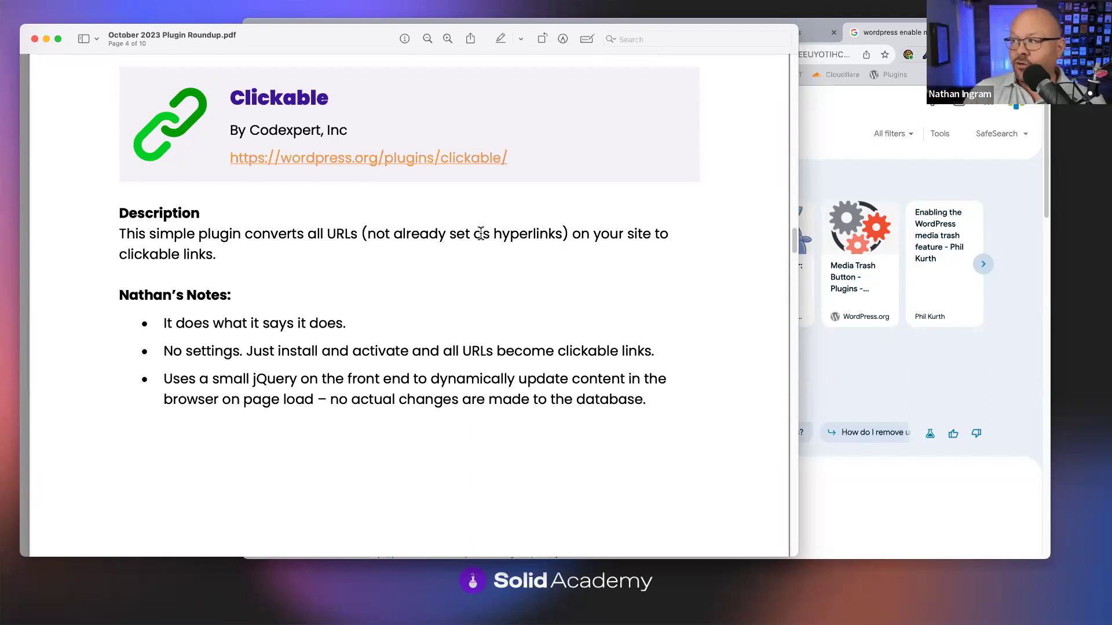
# Switch to the browser, view the Clickable demo page in a new tab, and highlight its plain-text URLs.
pyautogui.click(833, 134)
pyautogui.click(333, 33)
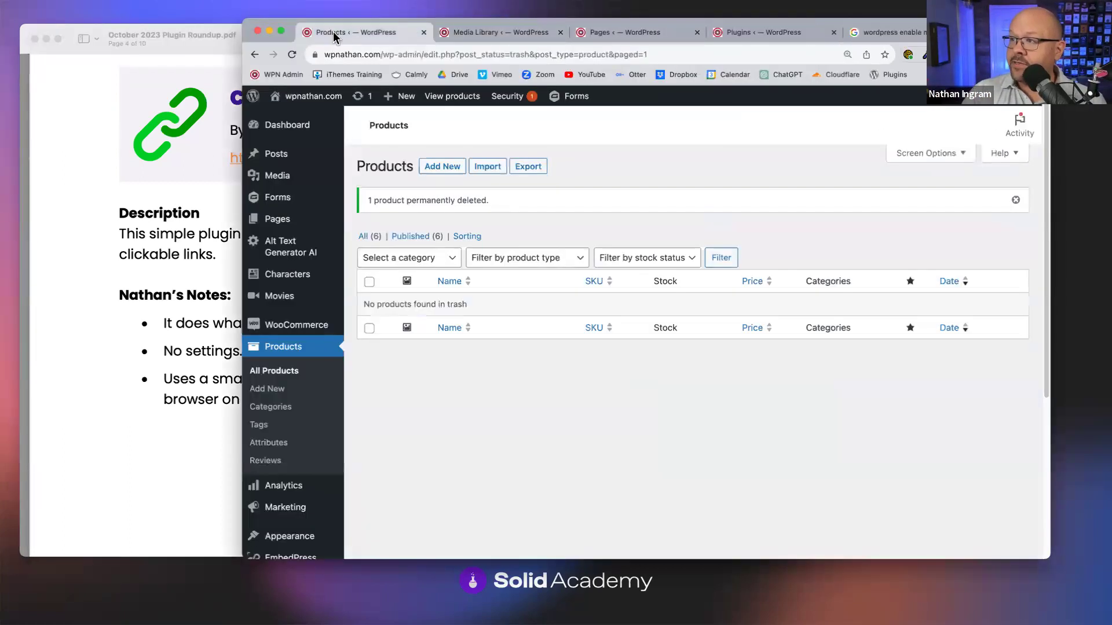
pyautogui.click(624, 35)
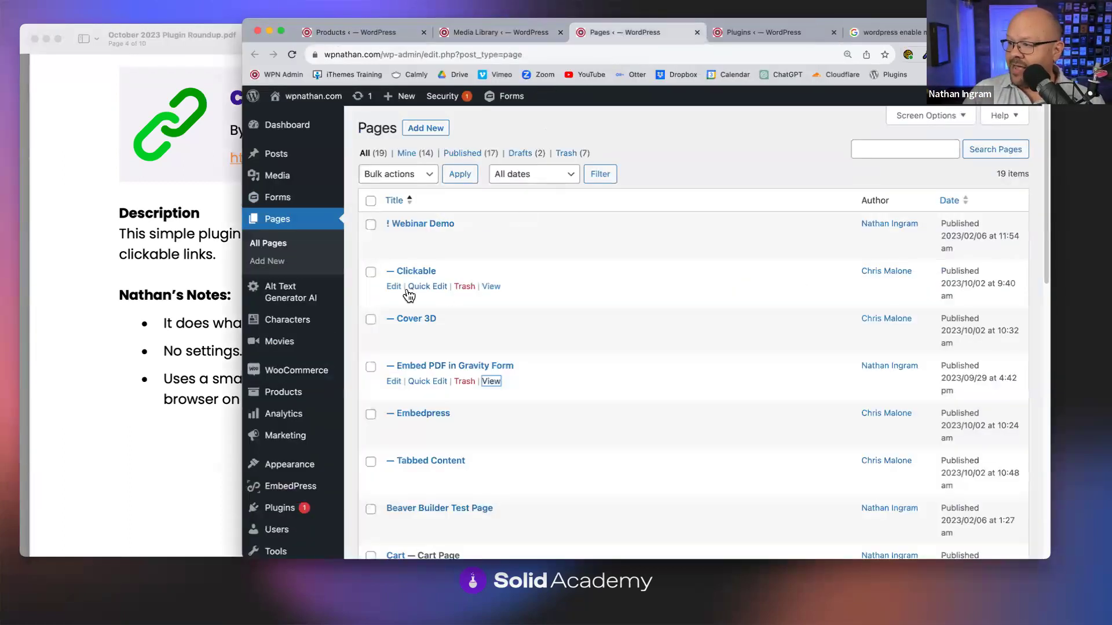
pyautogui.keyDown('super'); pyautogui.click(492, 286); pyautogui.keyUp('super')
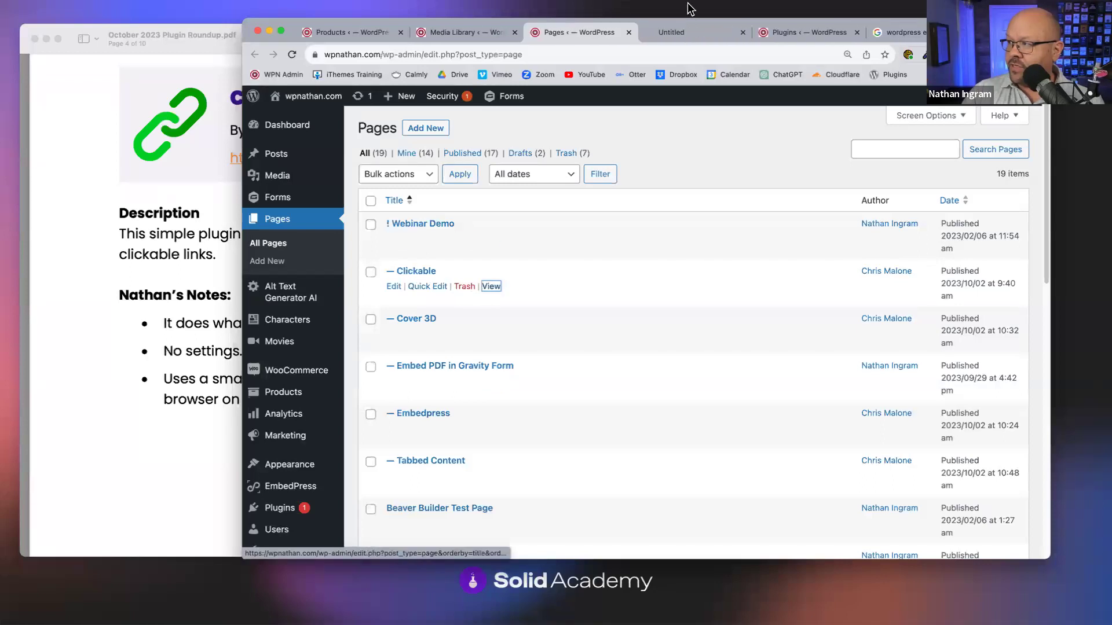
pyautogui.click(674, 32)
pyautogui.scroll(-1, 608, 249)
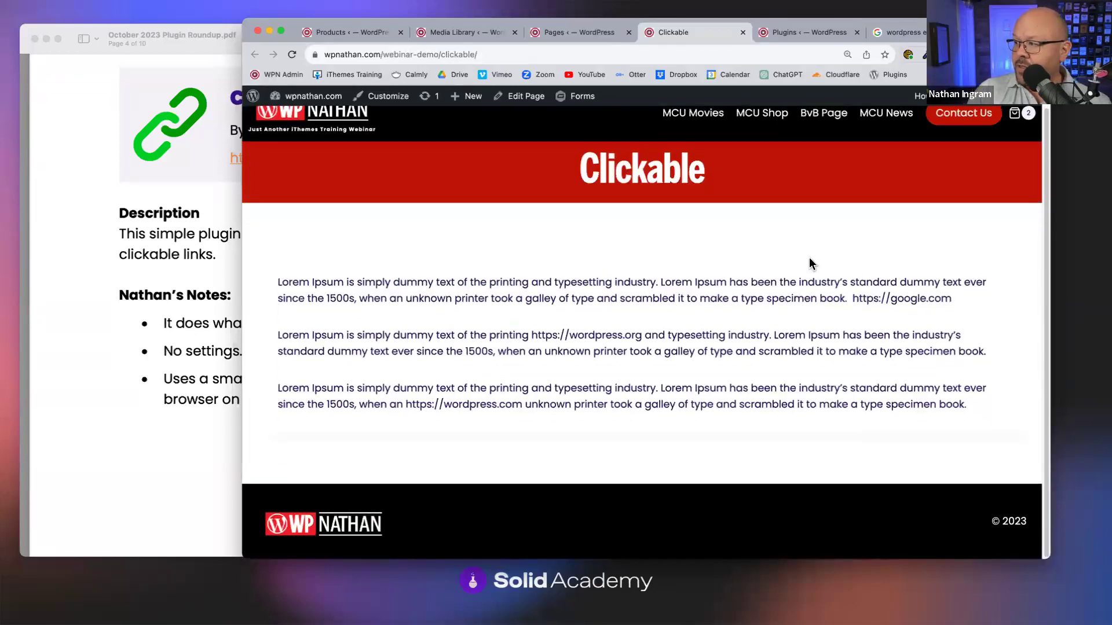
pyautogui.moveTo(934, 298); pyautogui.dragTo(853, 298)
pyautogui.moveTo(641, 336); pyautogui.dragTo(549, 337)
pyautogui.moveTo(440, 404); pyautogui.dragTo(538, 405)
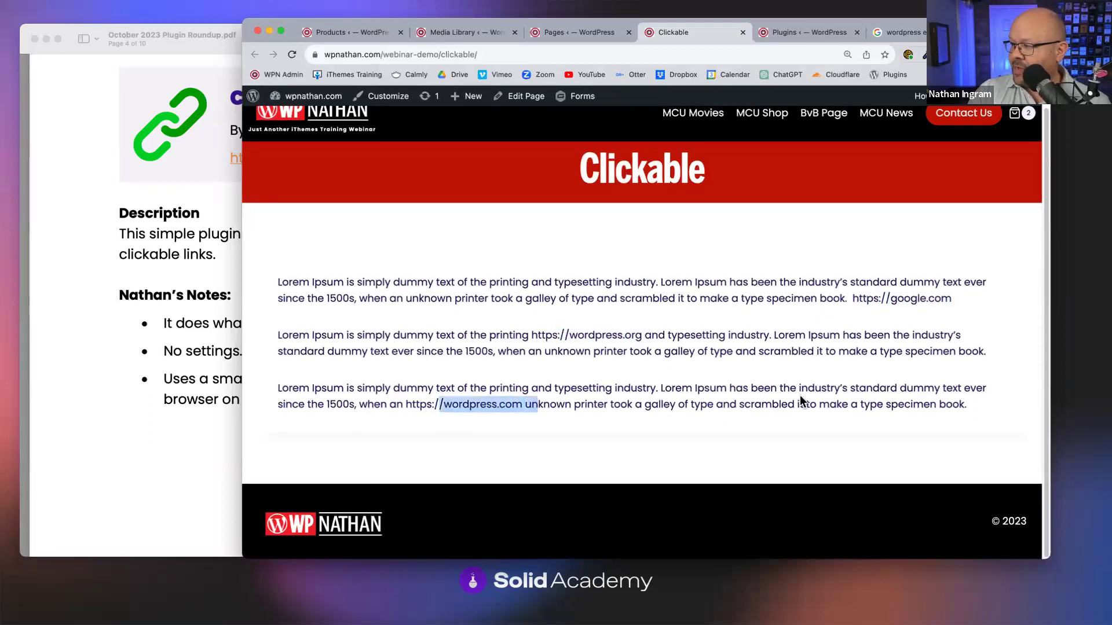
pyautogui.click(336, 34)
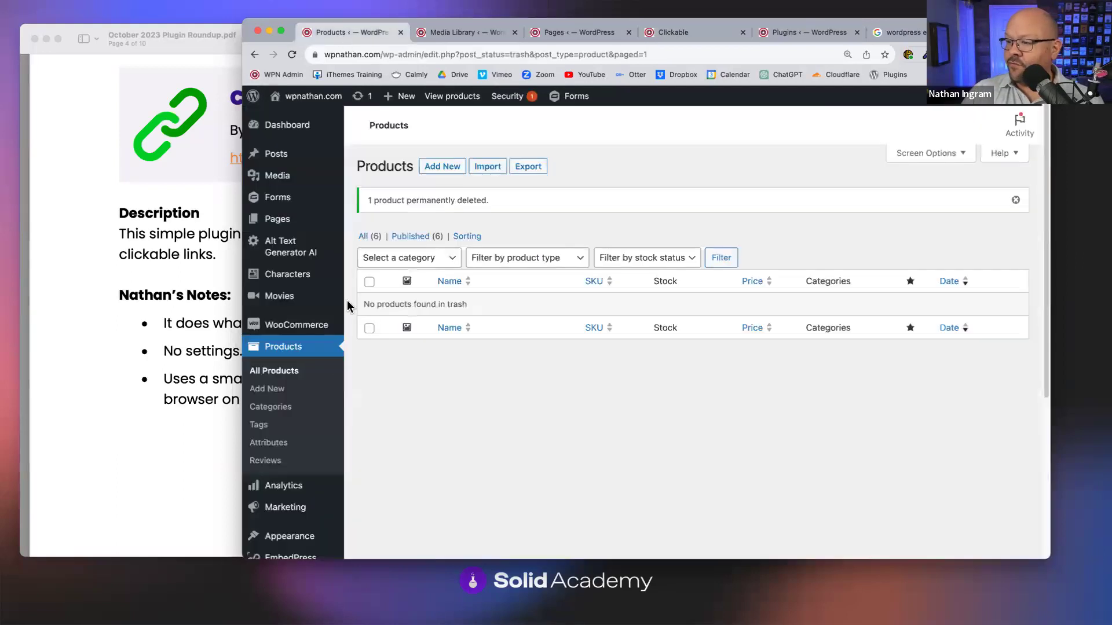
pyautogui.moveTo(771, 34); pyautogui.dragTo(463, 34)
pyautogui.scroll(-3, 415, 384)
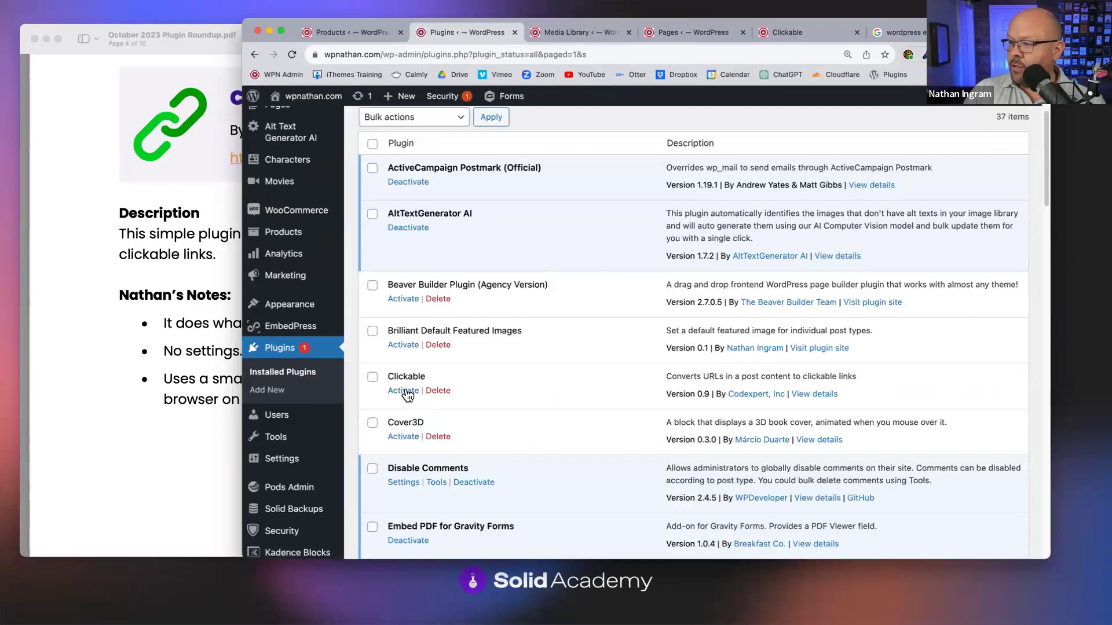
pyautogui.click(404, 391)
pyautogui.click(787, 33)
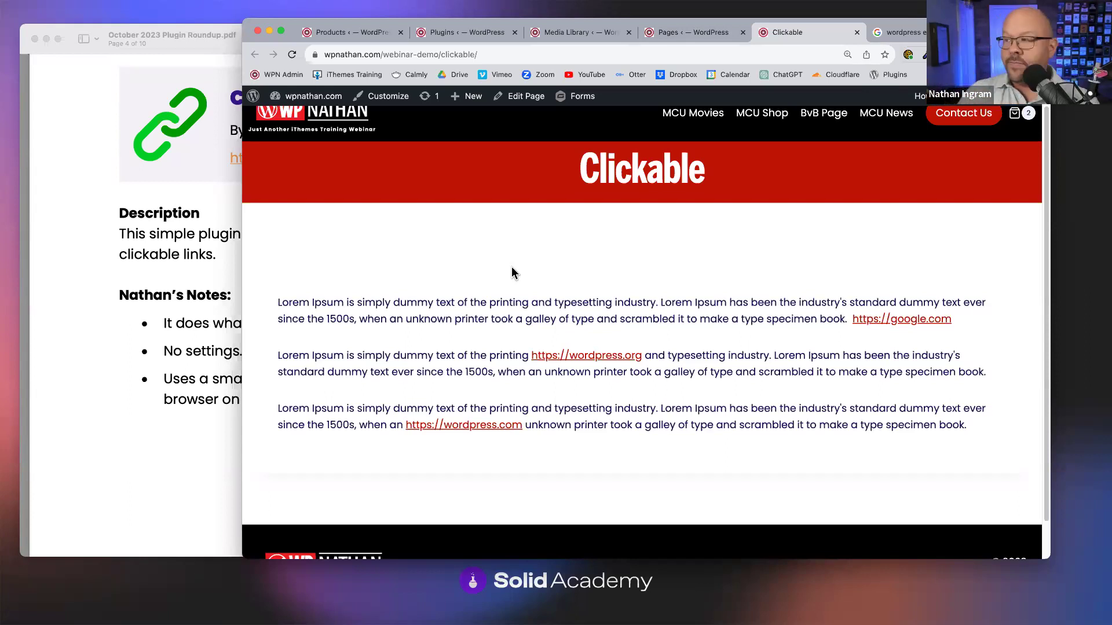
pyautogui.click(593, 355)
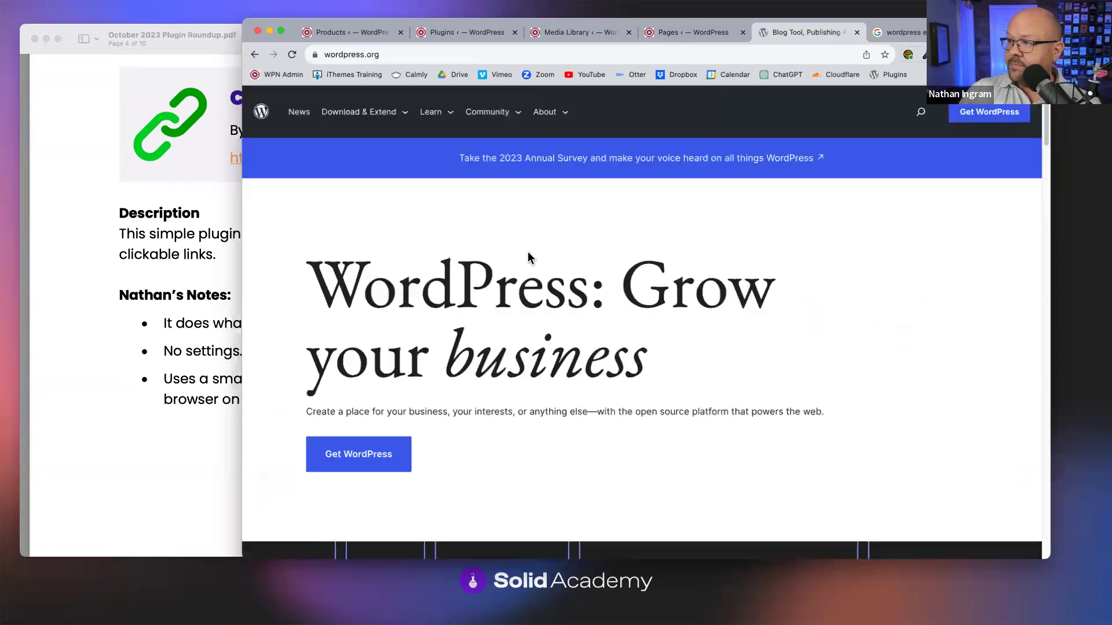
pyautogui.click(255, 53)
# Deactivate the Clickable plugin and reload the Clickable page to check its URLs.
pyautogui.click(426, 34)
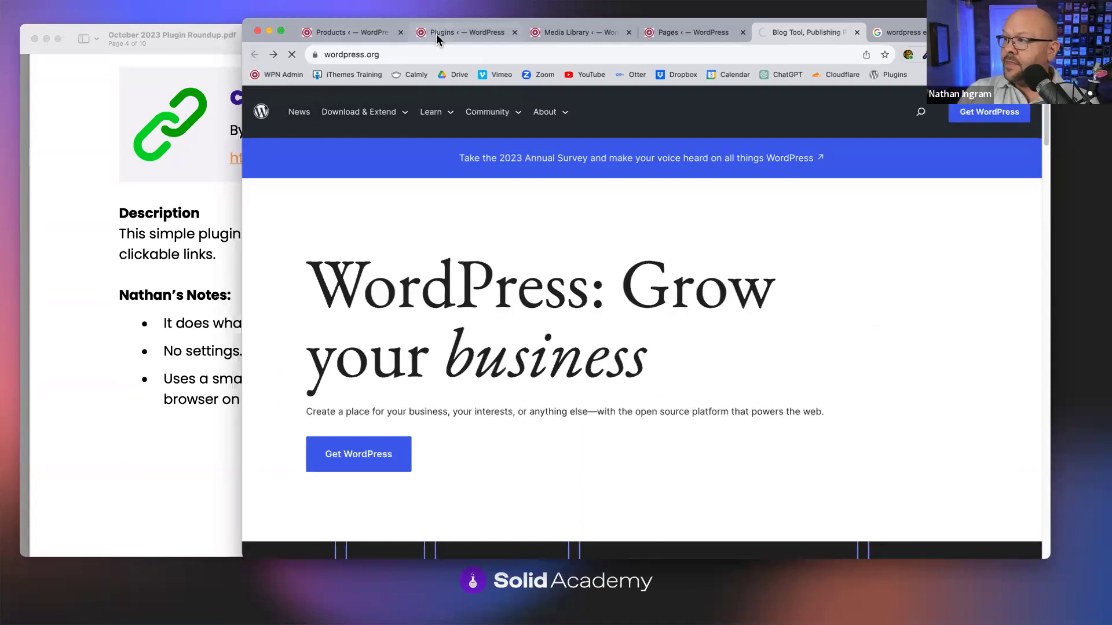
pyautogui.scroll(-5, 414, 347)
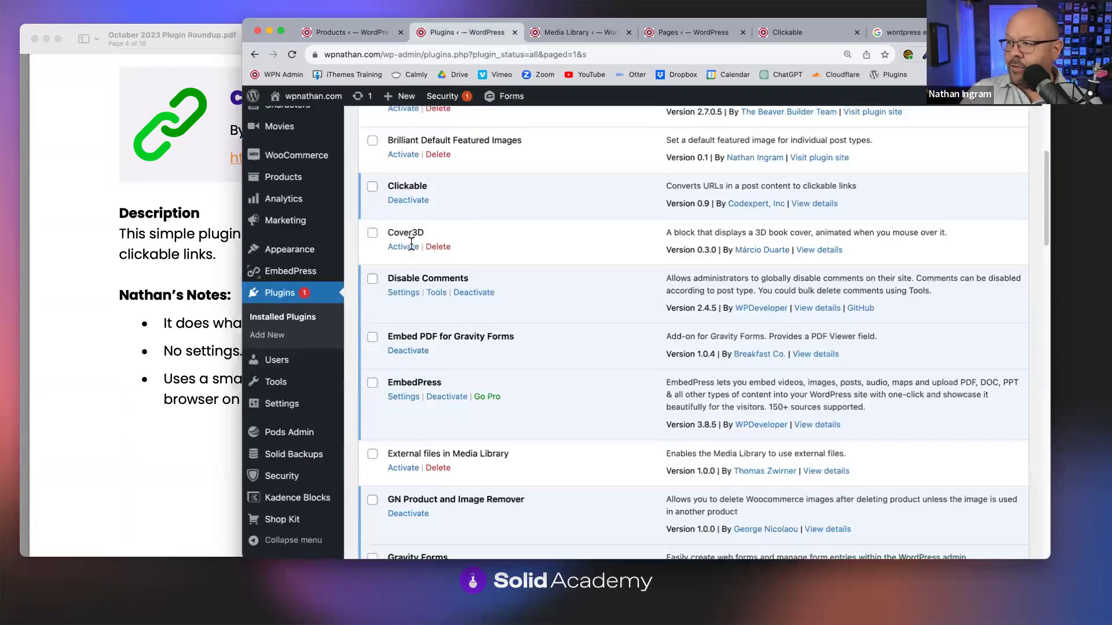
pyautogui.click(802, 33)
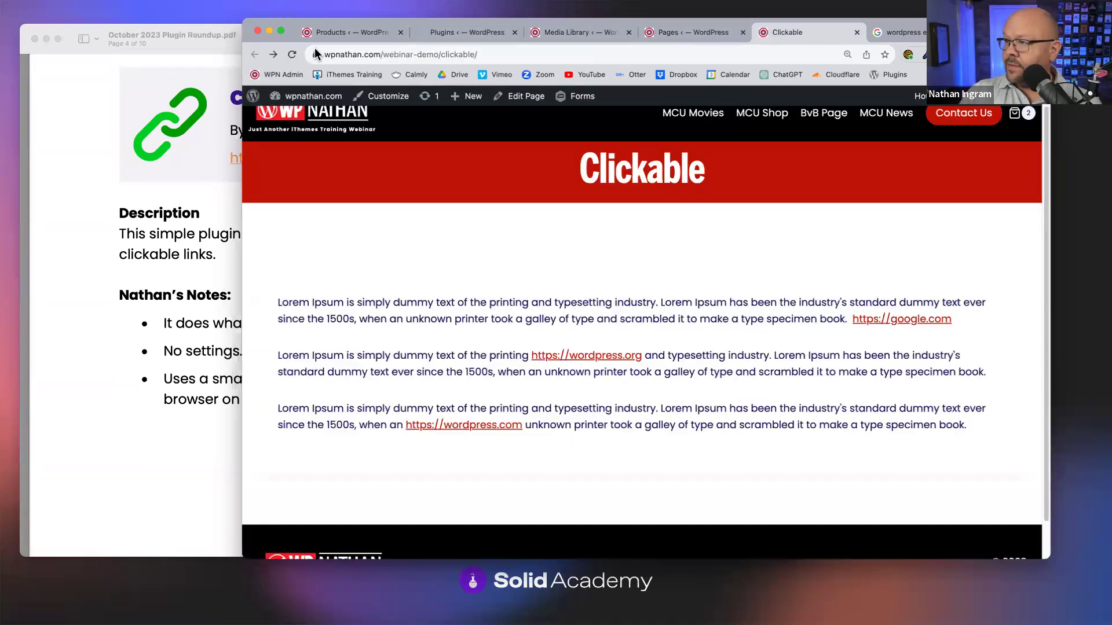
pyautogui.click(292, 54)
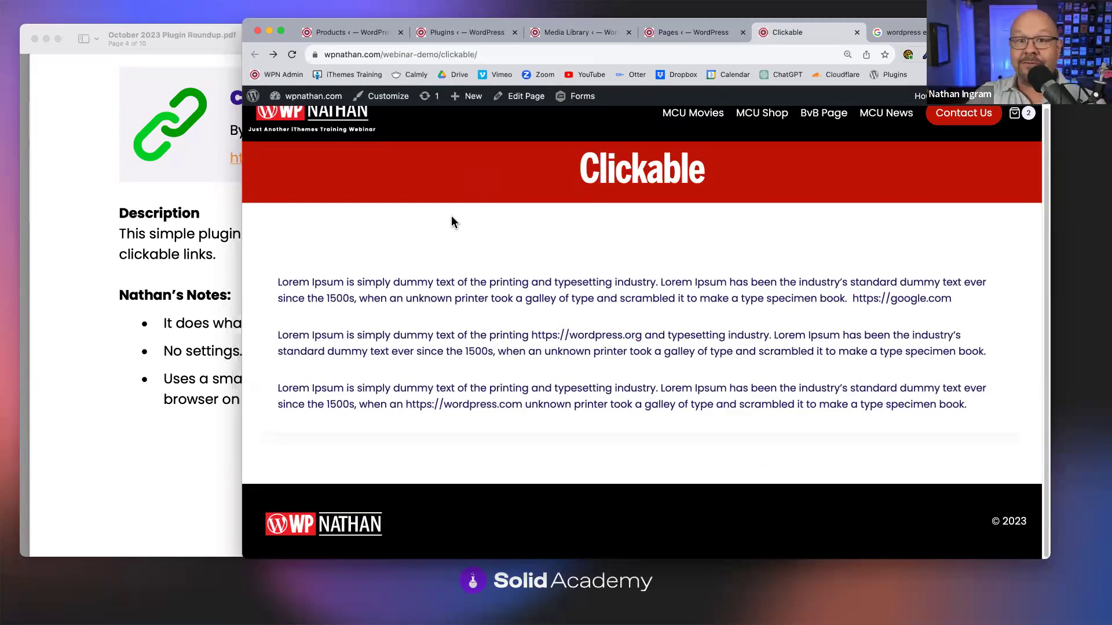
# Return to the October 2023 Plugin Roundup PDF and review the Clickable plugin's description and notes.
pyautogui.click(119, 239)
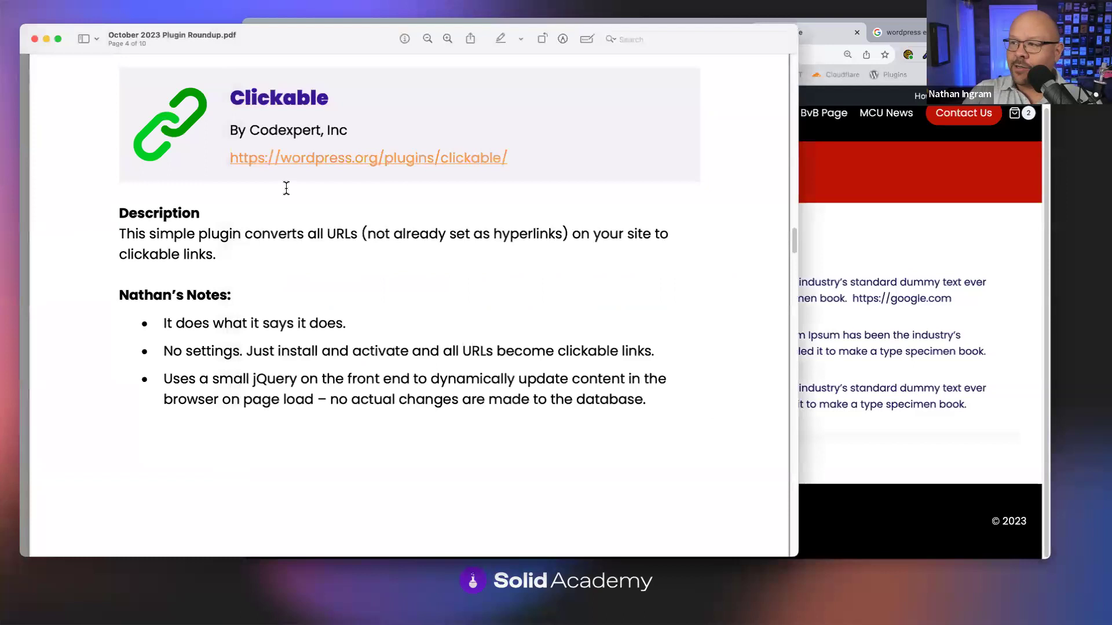
pyautogui.scroll(-1, 280, 186)
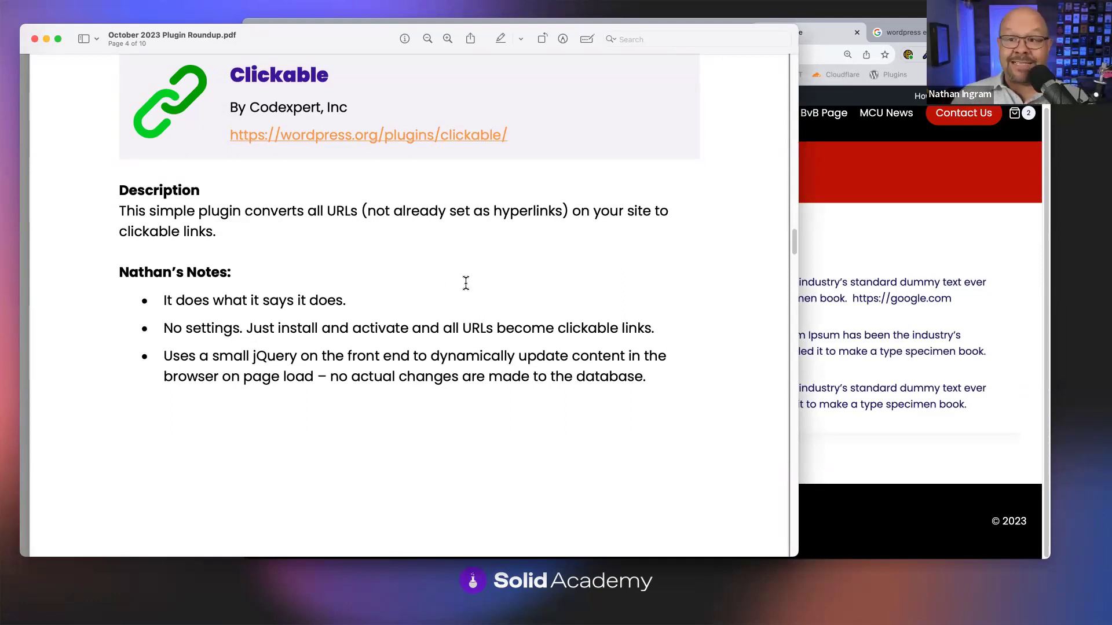
pyautogui.scroll(3, 541, 273)
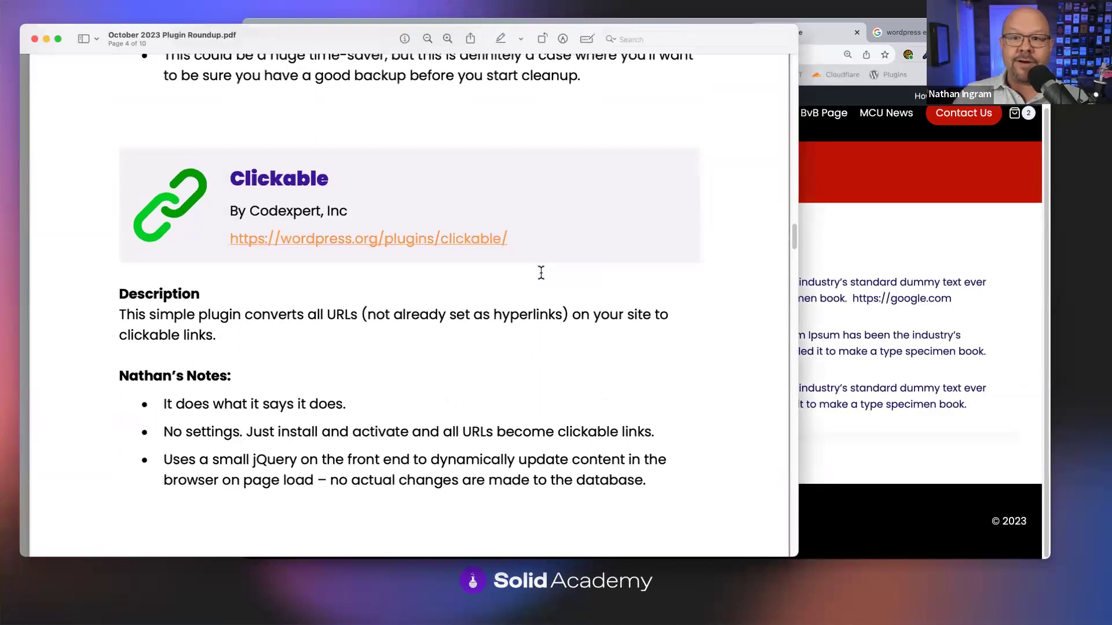
pyautogui.scroll(-1, 541, 273)
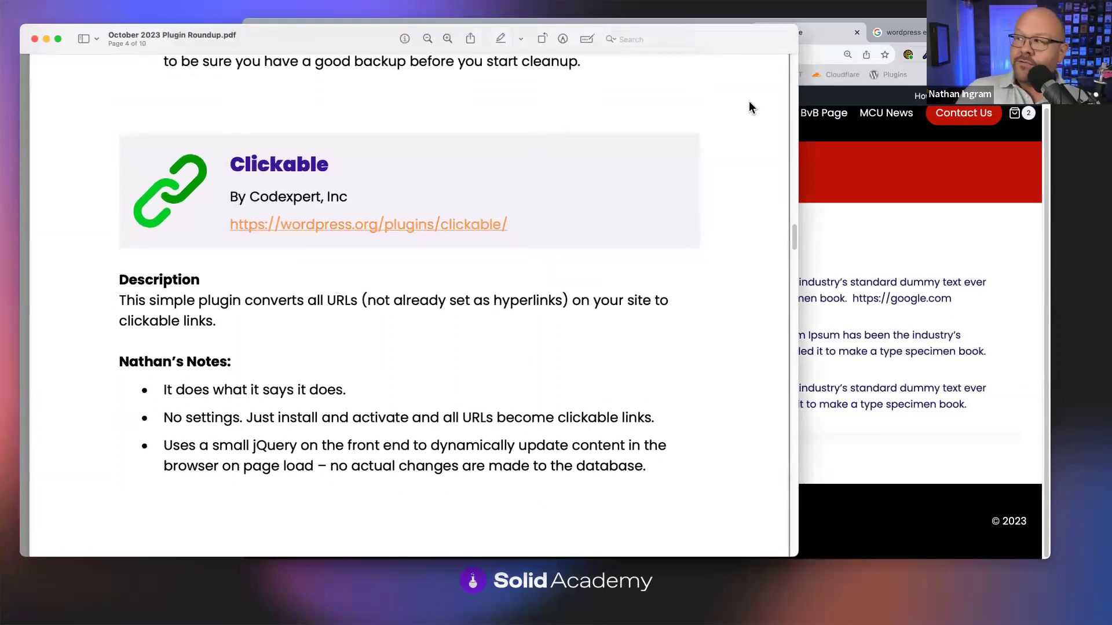
# Bring the installed plugins list up in the browser, then read on in the PDF to the Show Current Width entry.
pyautogui.click(856, 138)
pyautogui.click(463, 32)
pyautogui.click(165, 144)
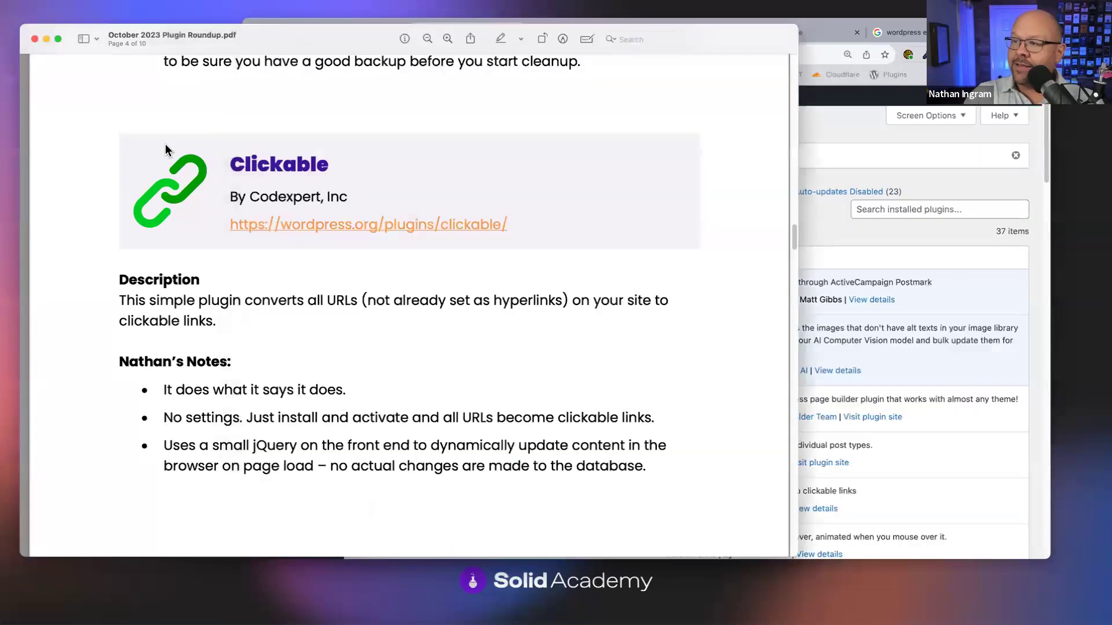
pyautogui.scroll(-10, 343, 276)
pyautogui.scroll(-5, 443, 153)
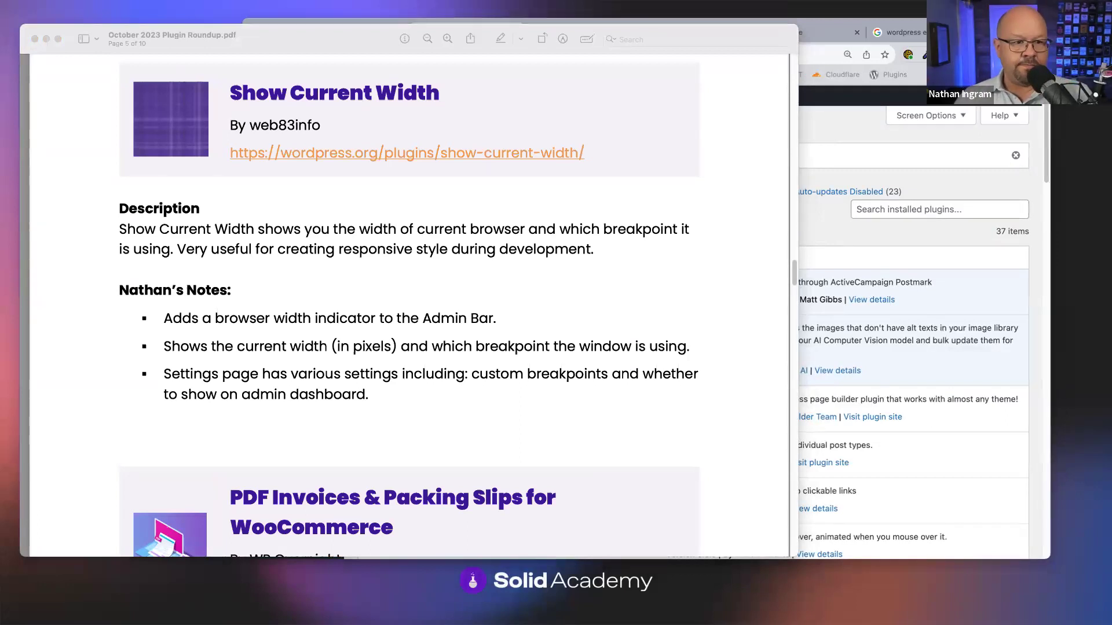
# Switch to the solidwp.com browser window and resize it to check for a window size read-out.
pyautogui.press('super+Tab')
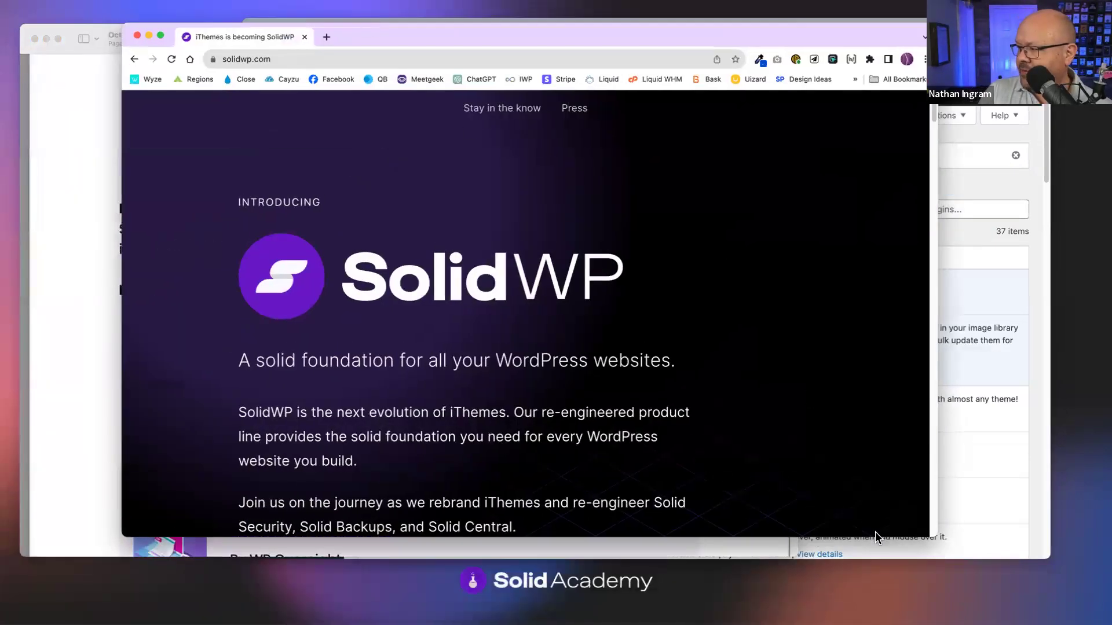
pyautogui.moveTo(939, 535); pyautogui.dragTo(887, 525)
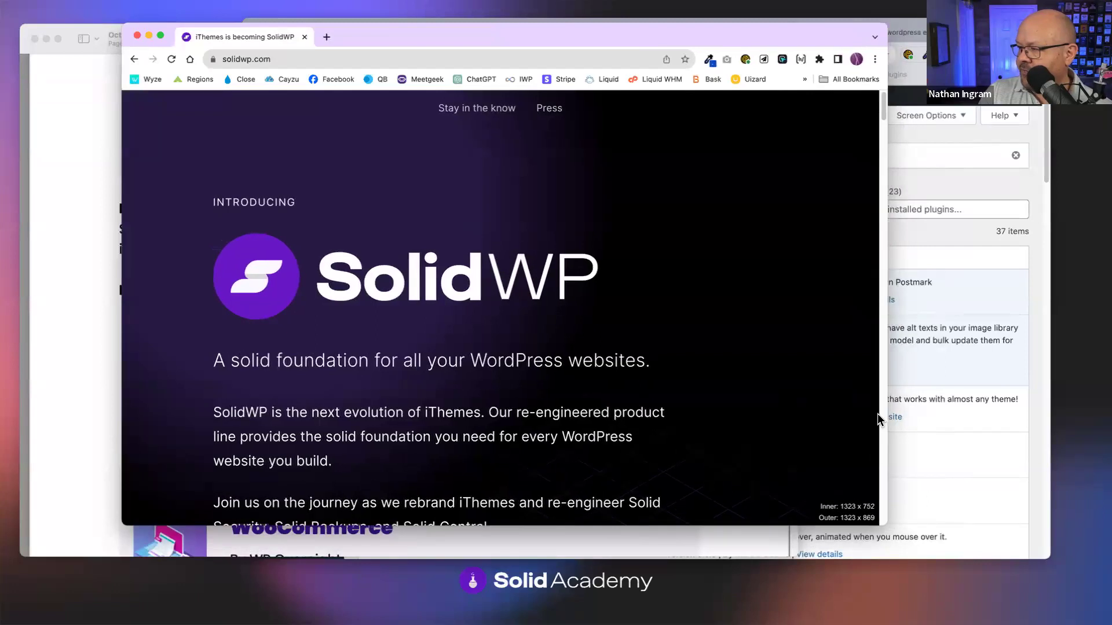
pyautogui.moveTo(889, 416); pyautogui.dragTo(918, 427)
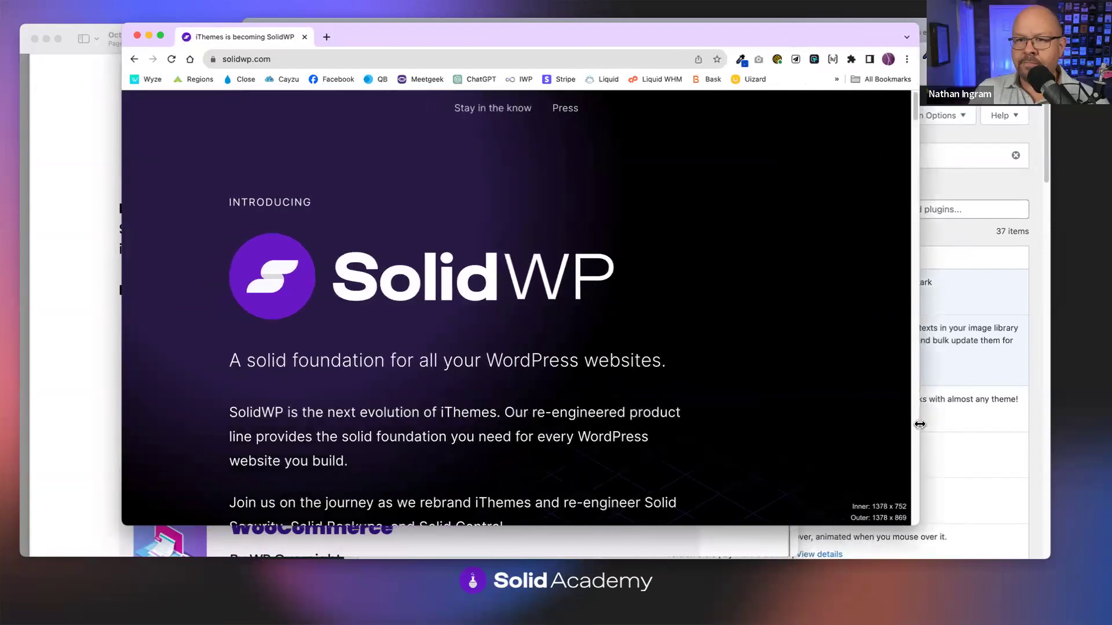
# Inspect the SolidWP page with the developer tools while resizing the window, and close the inspector and the page.
pyautogui.rightClick(818, 377)
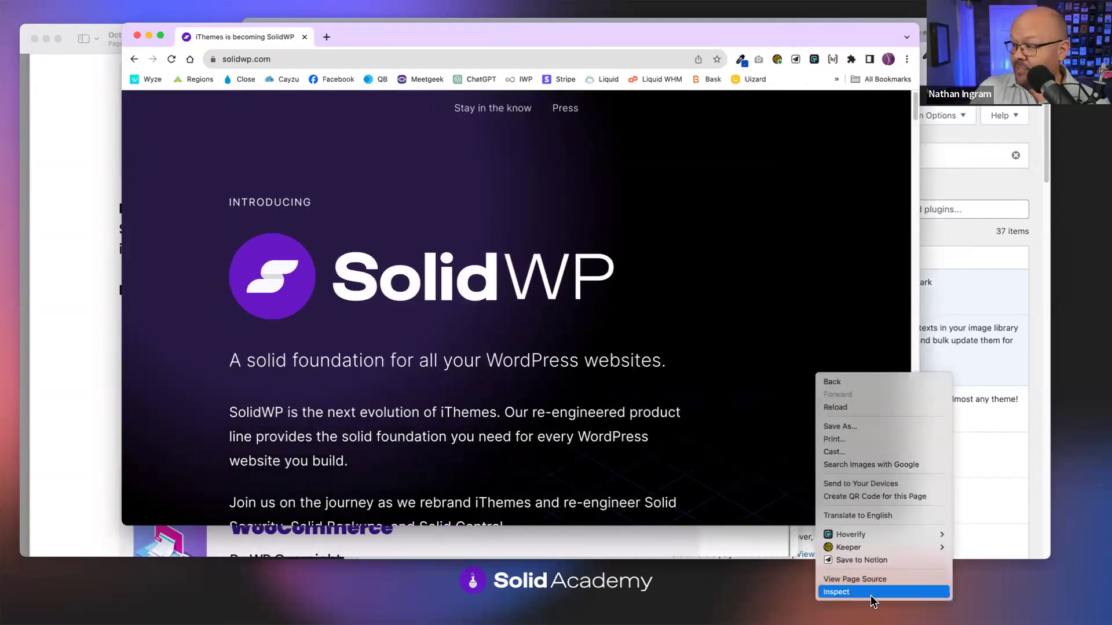
pyautogui.click(836, 592)
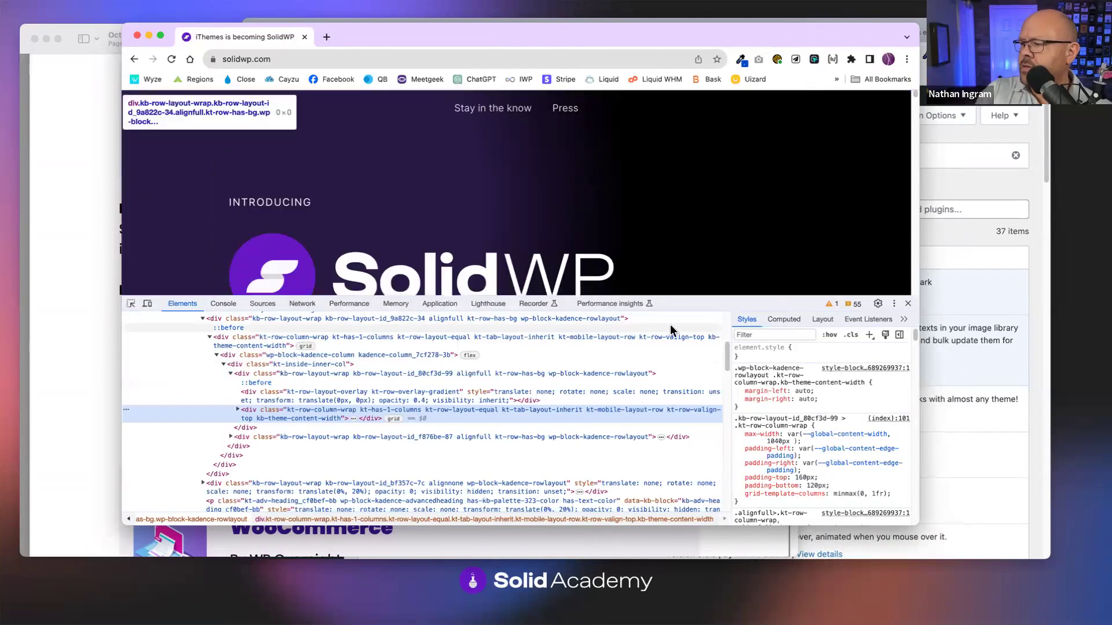
pyautogui.moveTo(921, 272); pyautogui.dragTo(795, 282)
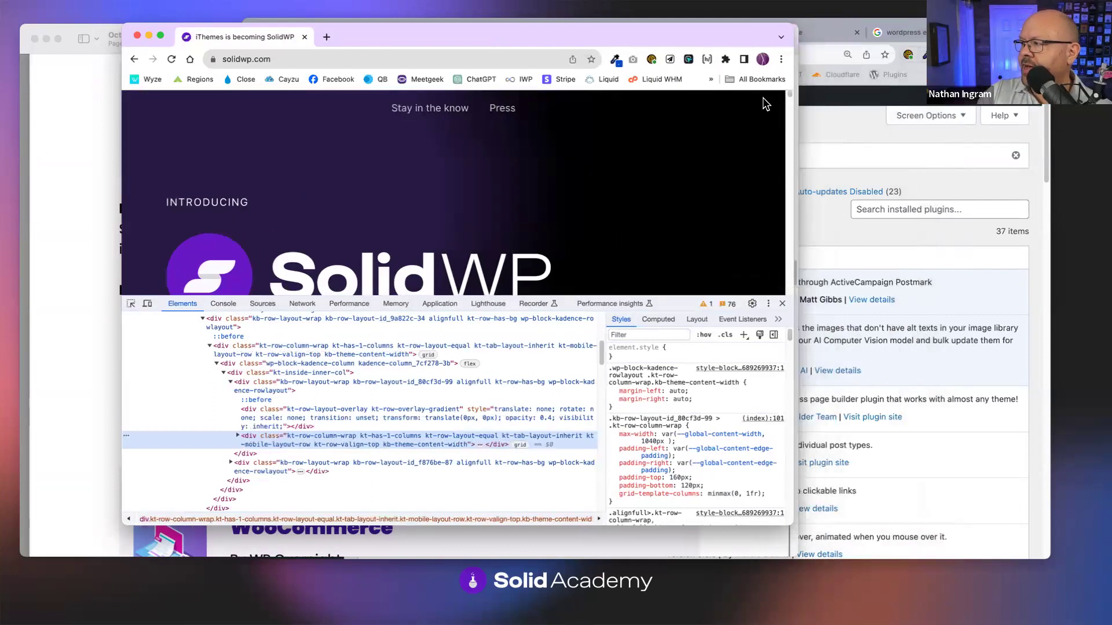
pyautogui.click(783, 303)
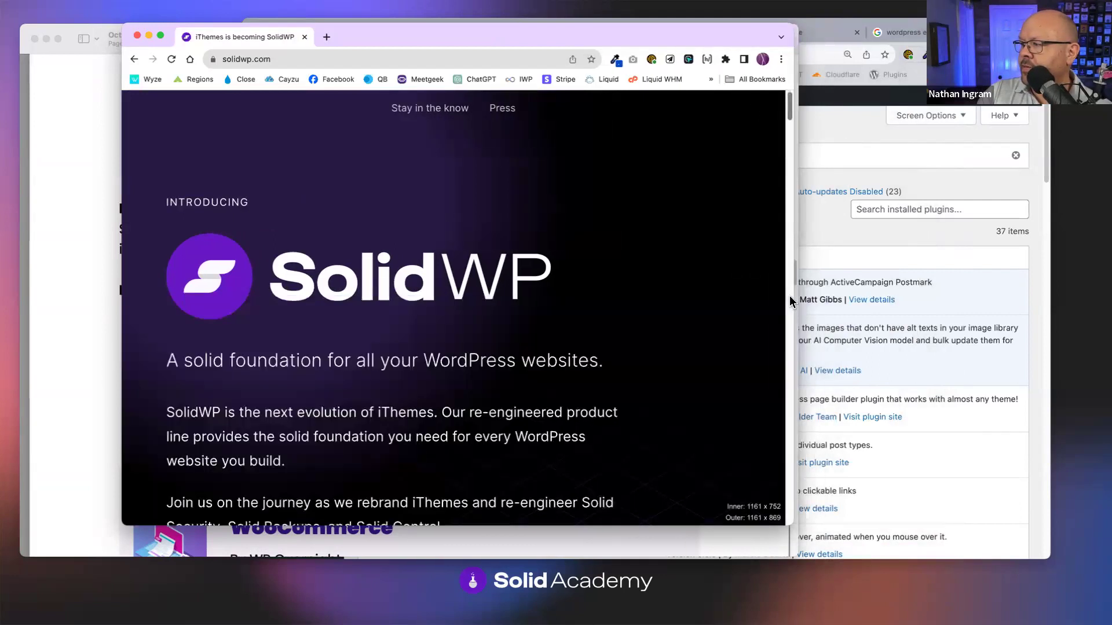
pyautogui.moveTo(791, 299); pyautogui.dragTo(908, 440)
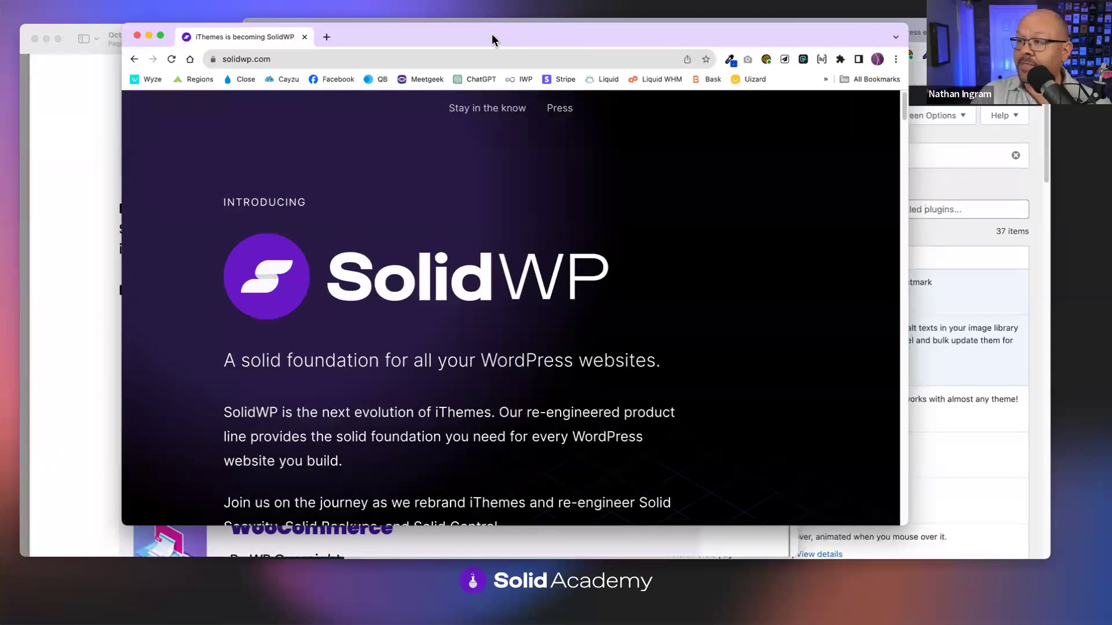
pyautogui.click(304, 37)
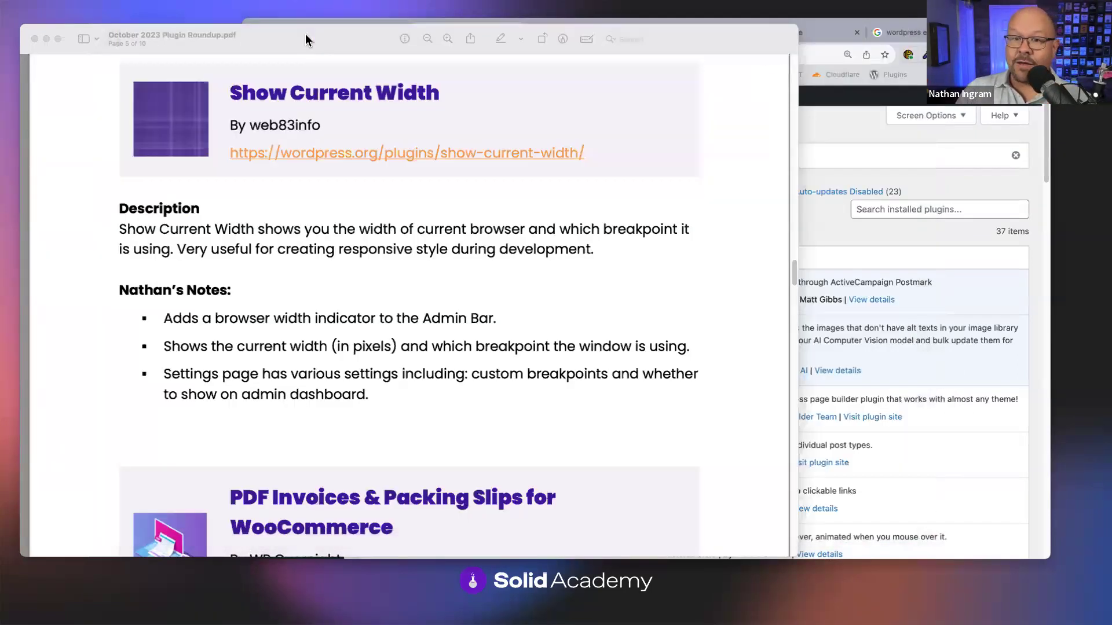
# Switch to the WordPress browser window and activate the Show Current Width plugin.
pyautogui.press('super+Tab')
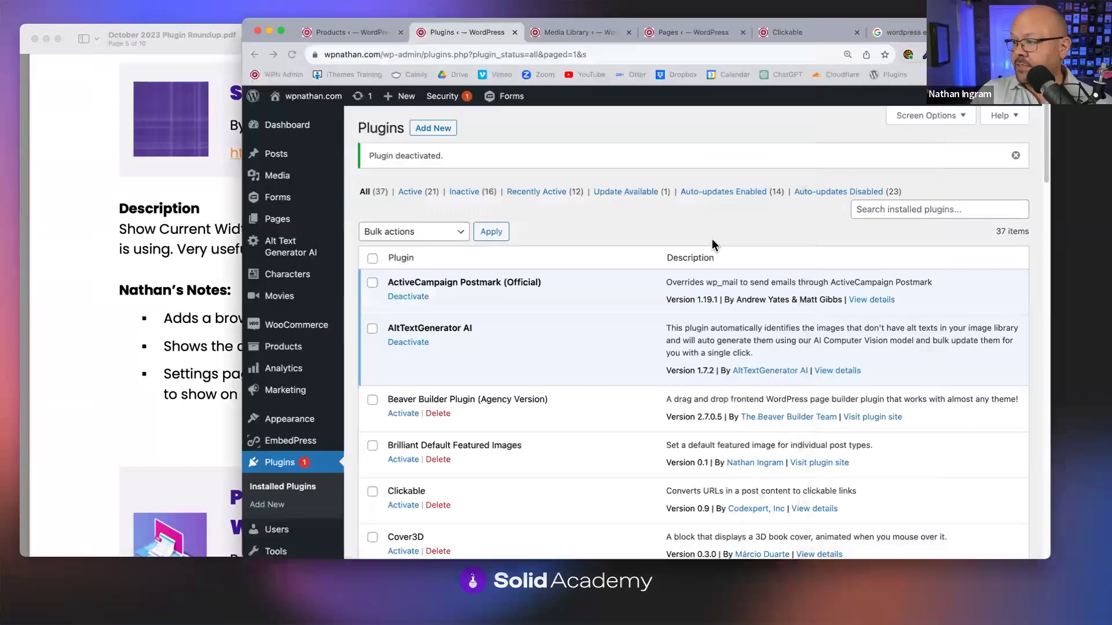
pyautogui.scroll(-10, 559, 421)
pyautogui.scroll(-15, 559, 421)
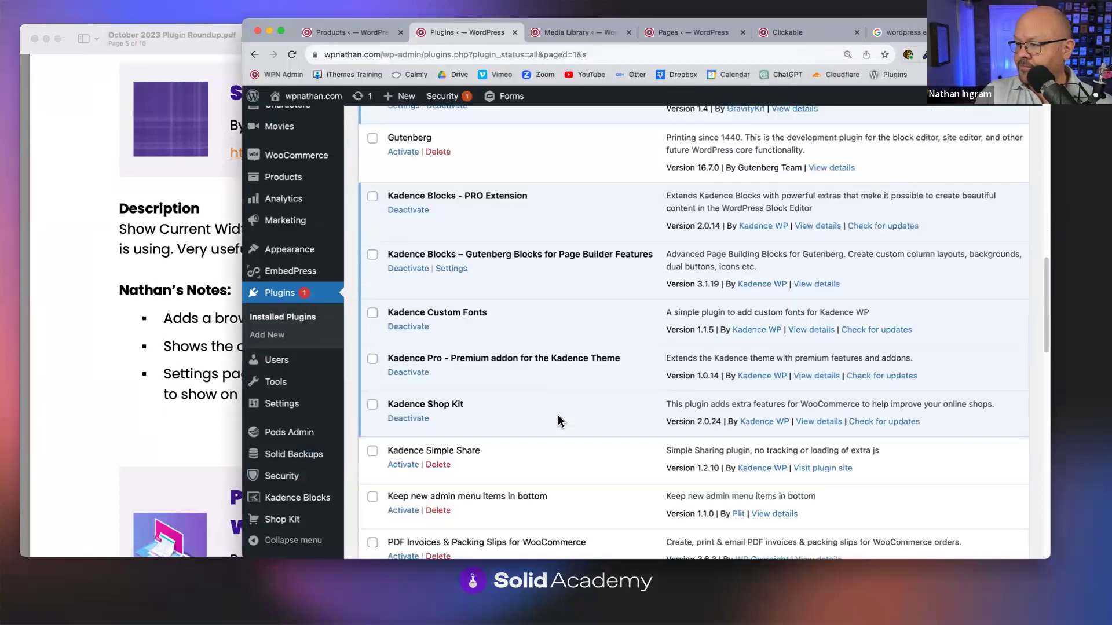
pyautogui.scroll(-1, 559, 421)
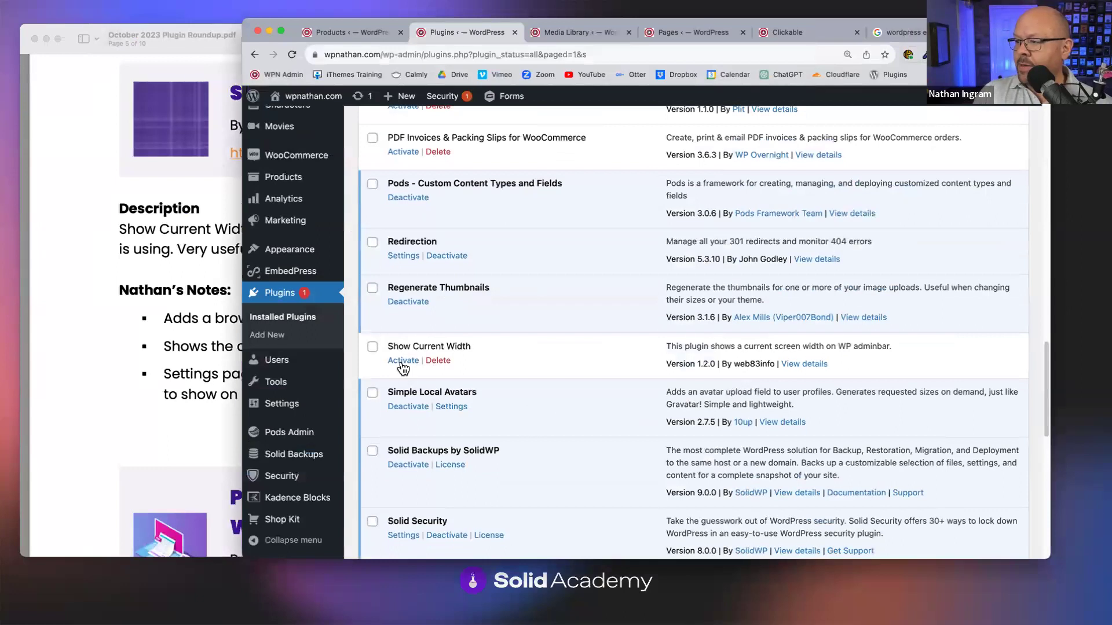
pyautogui.click(402, 362)
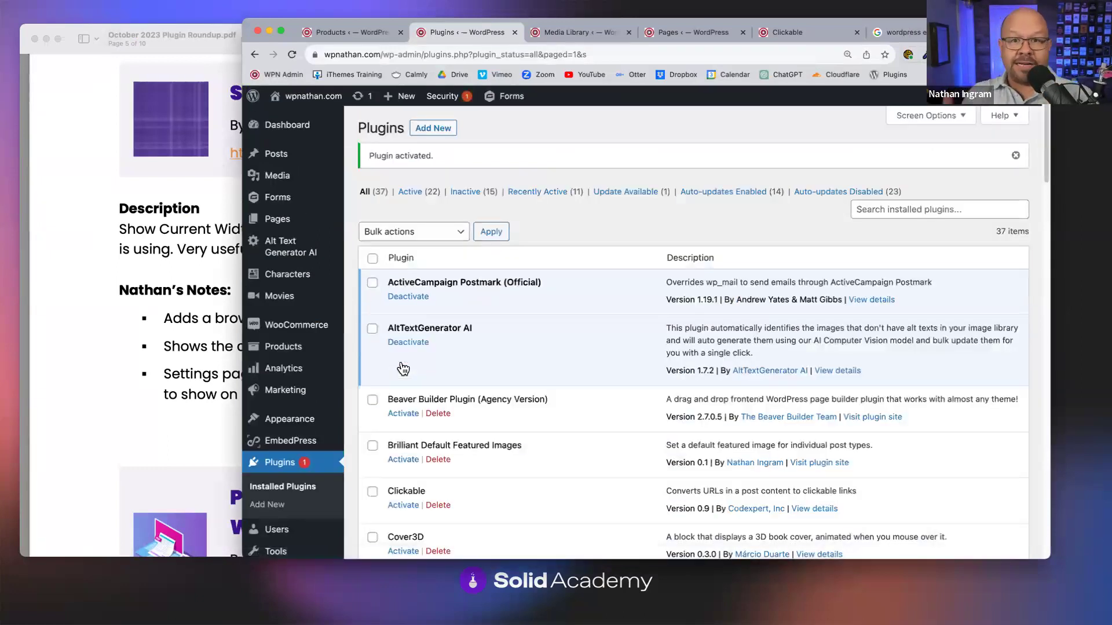
# Reload the Clickable page and narrow the browser window to test the width and breakpoint indicator in the admin bar.
pyautogui.click(787, 33)
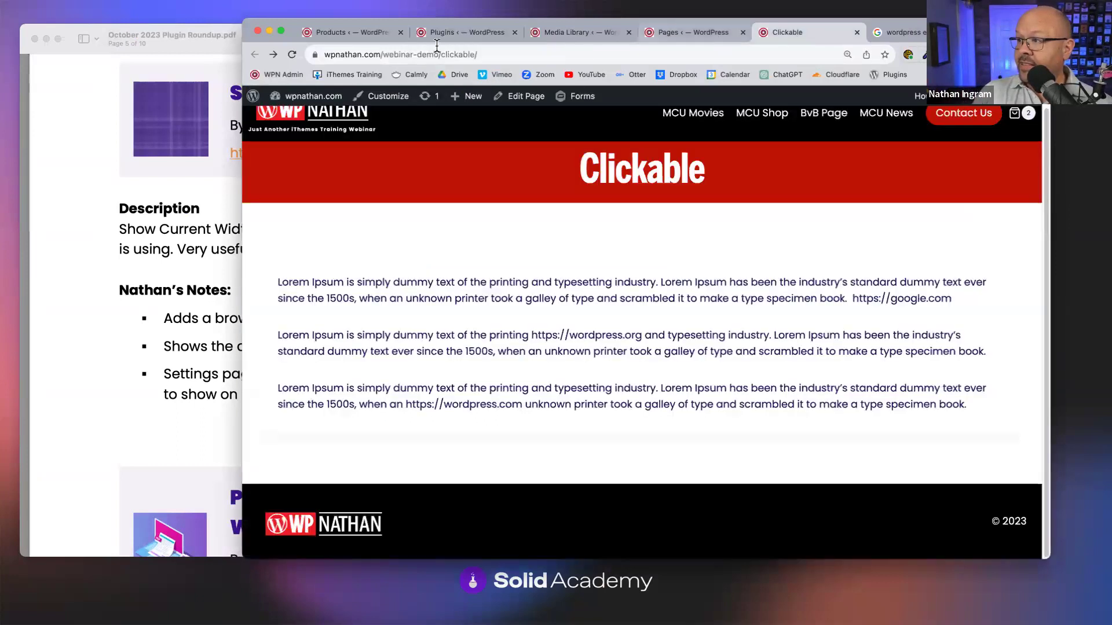
pyautogui.click(292, 55)
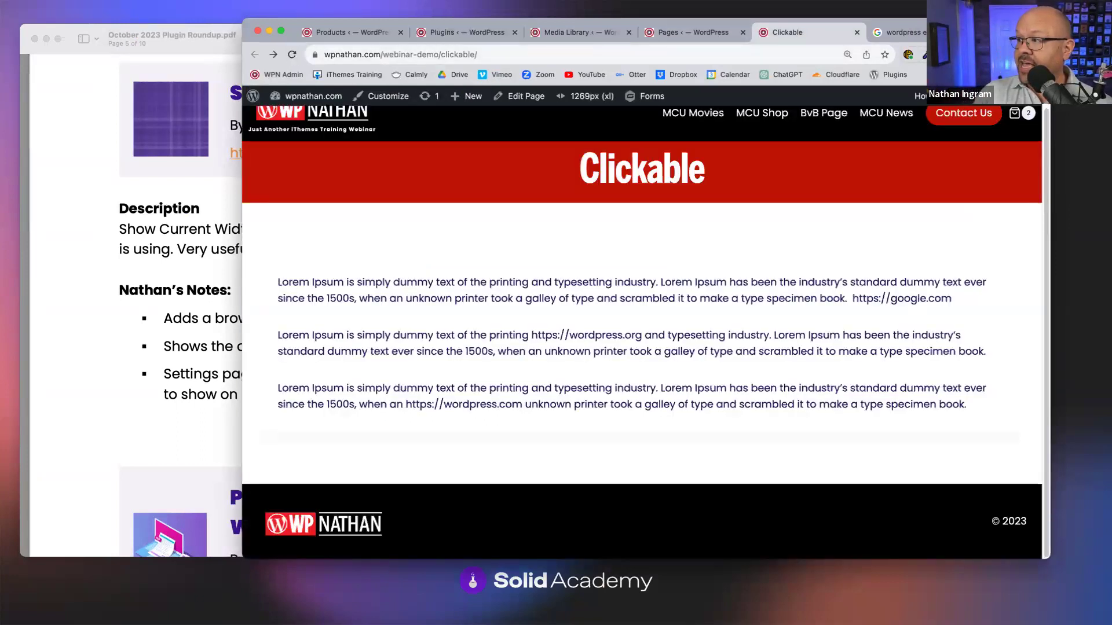
pyautogui.moveTo(582, 100)
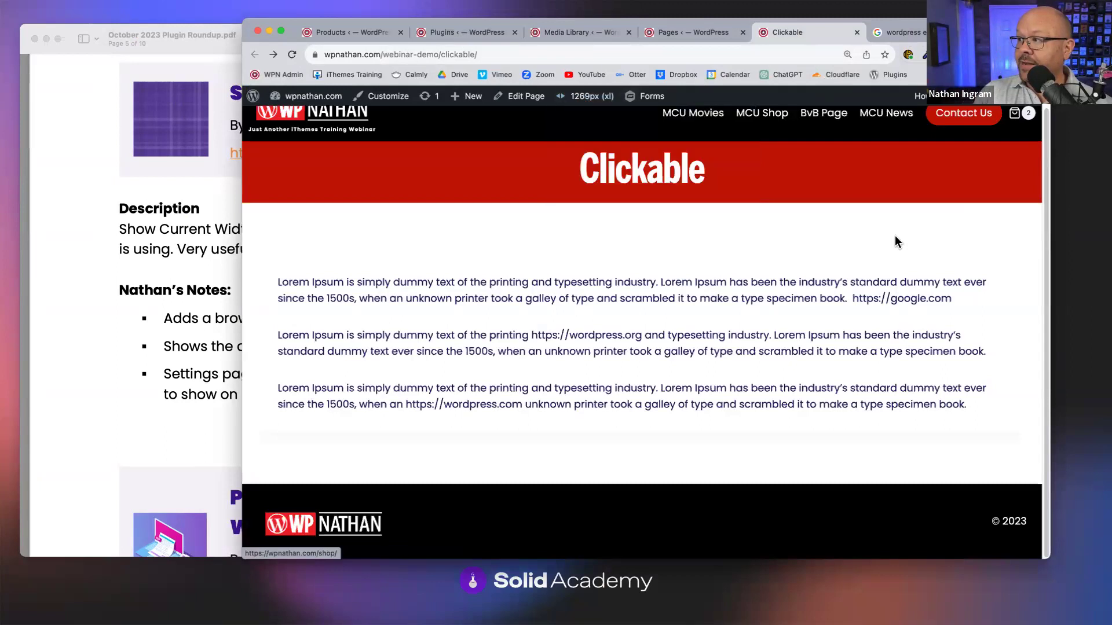
pyautogui.moveTo(1047, 238); pyautogui.dragTo(779, 238)
pyautogui.moveTo(584, 103)
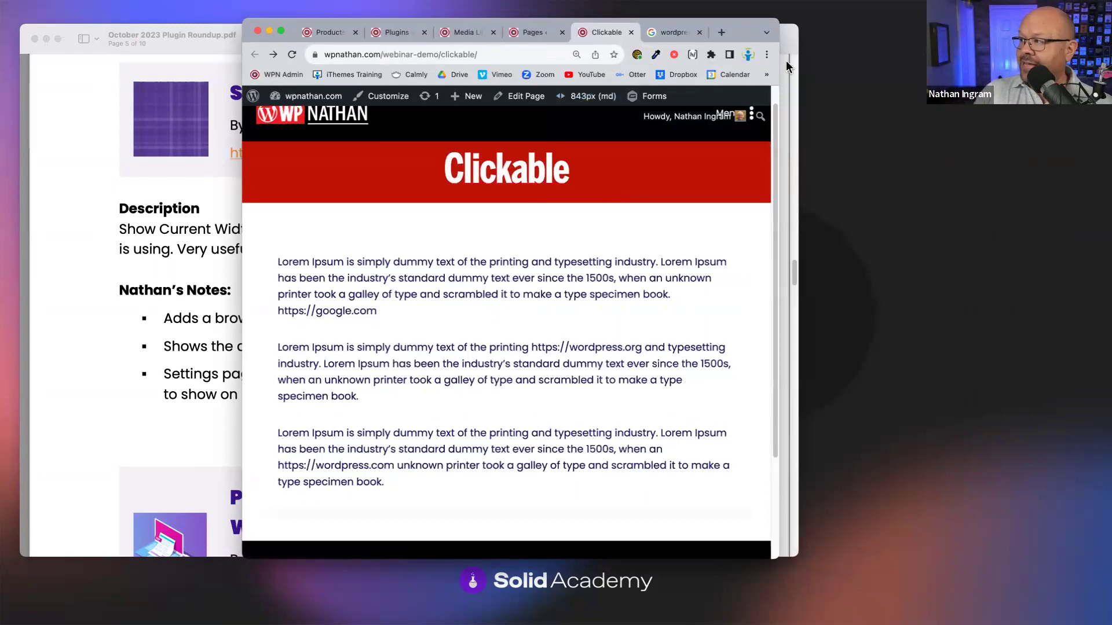
# Widen the browser window and reload the Products admin page to check its admin bar for the width indicator.
pyautogui.moveTo(788, 17); pyautogui.dragTo(885, 27)
pyautogui.click(333, 42)
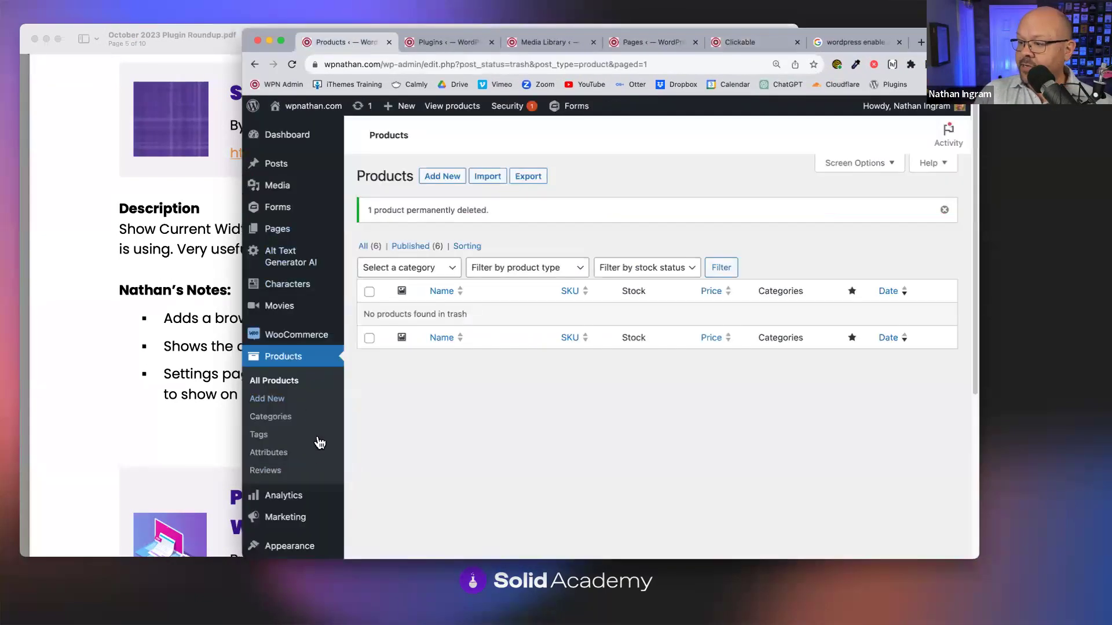
pyautogui.click(291, 64)
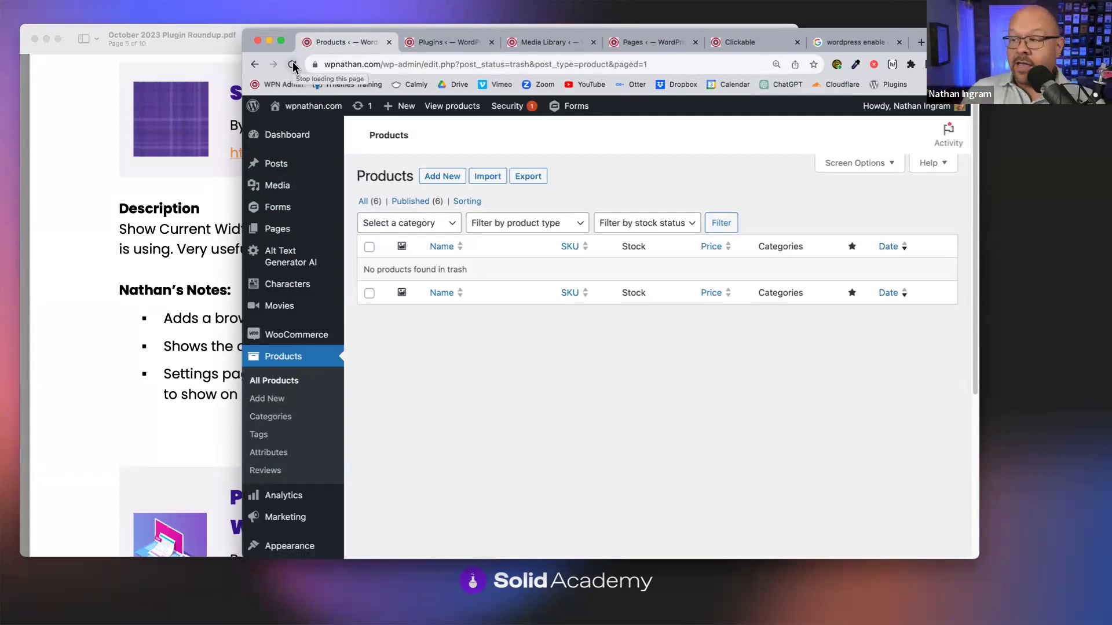
pyautogui.scroll(-5, 426, 355)
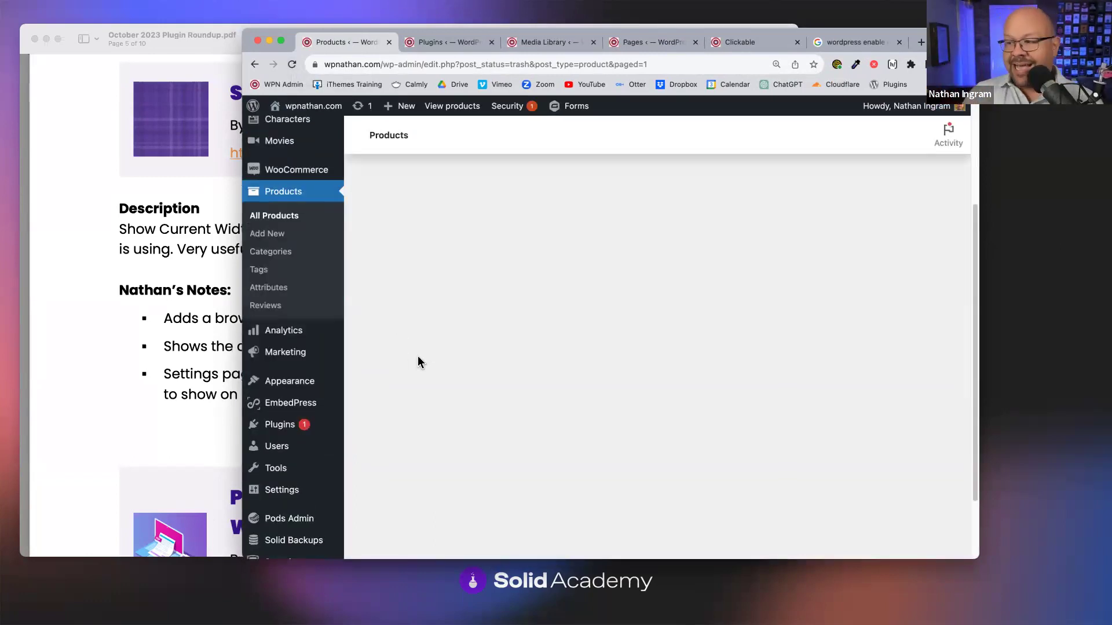
# Open the Show Current Width settings and examine the breakpoint definitions line by line.
pyautogui.moveTo(281, 492)
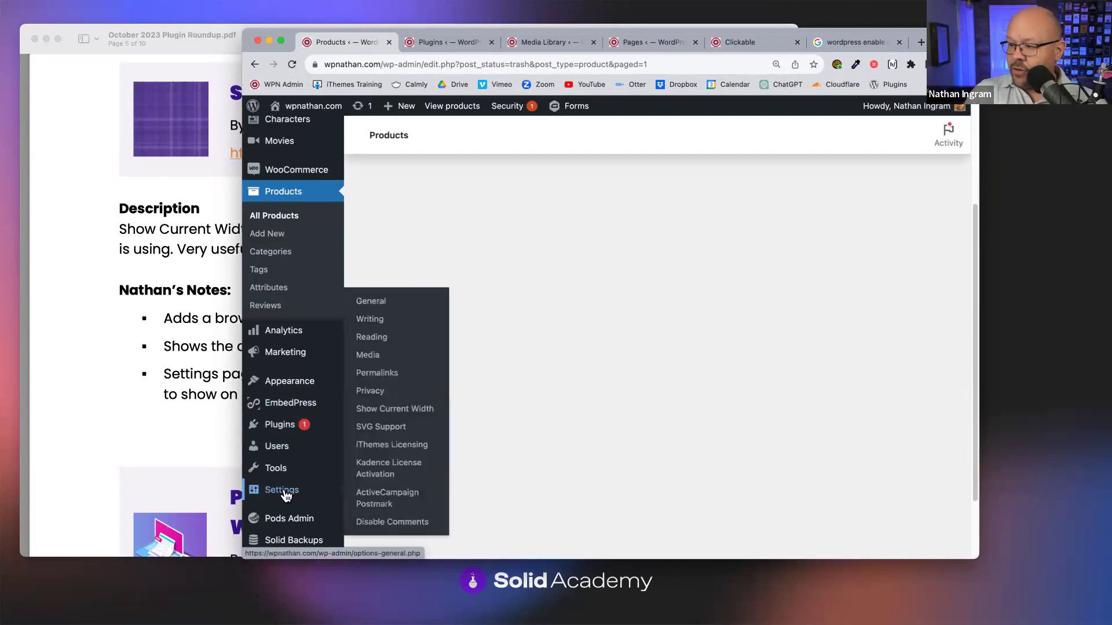
pyautogui.click(411, 418)
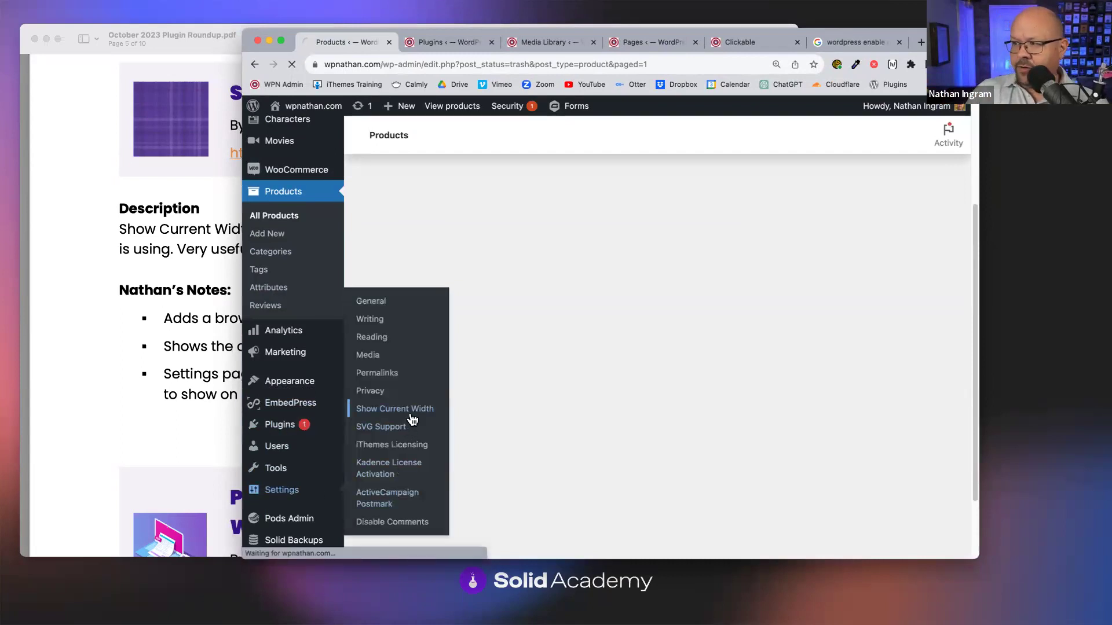
pyautogui.click(605, 321)
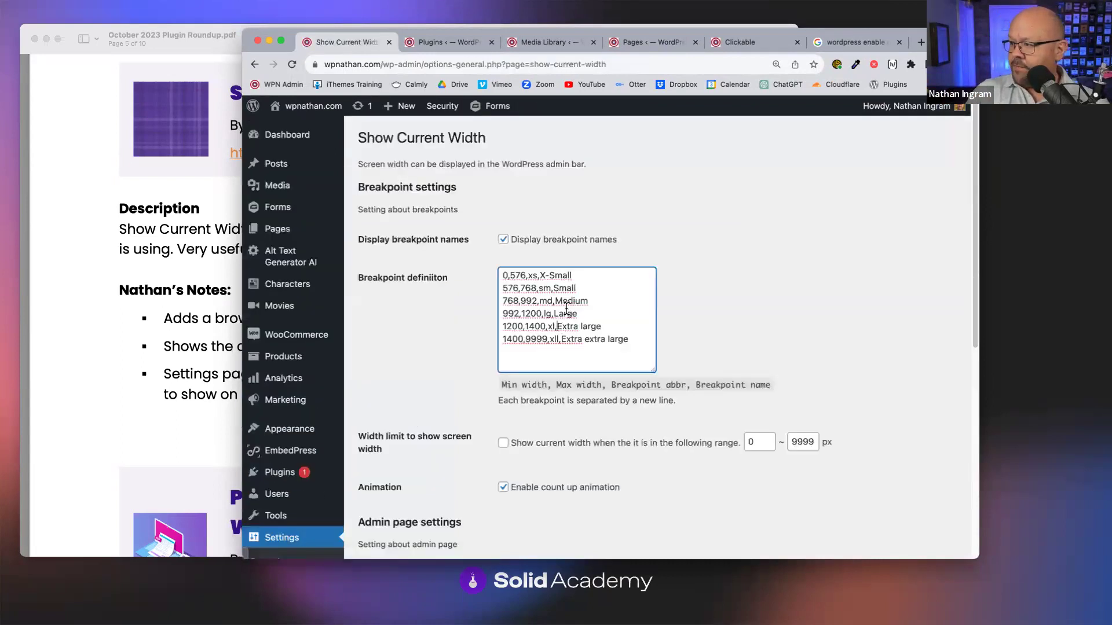
pyautogui.moveTo(637, 345); pyautogui.dragTo(490, 290)
pyautogui.click(503, 275)
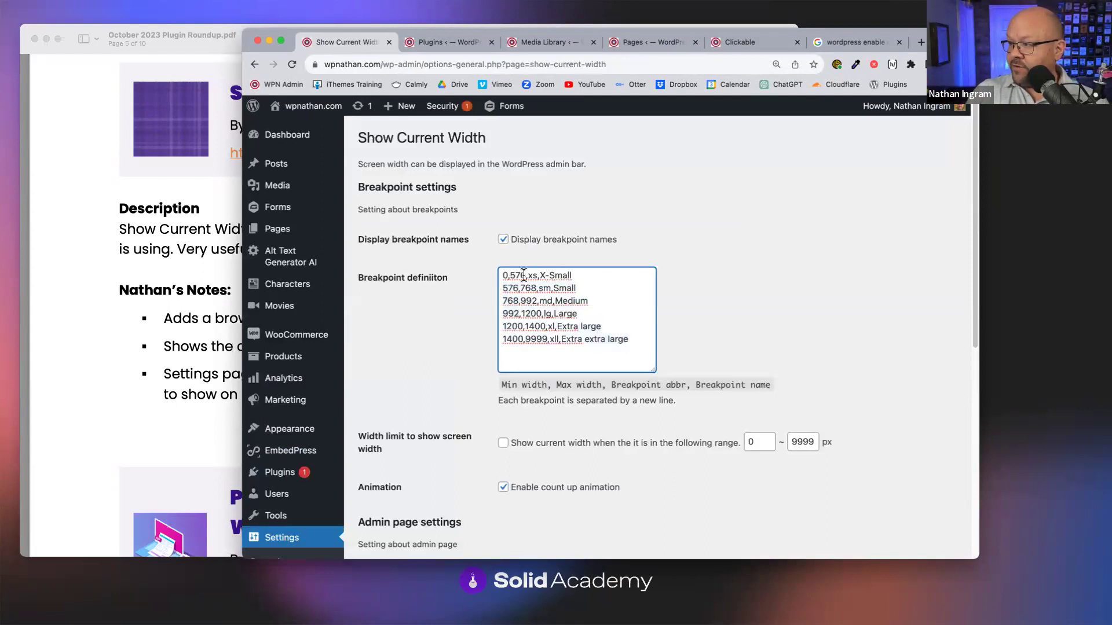
pyautogui.press('End')
pyautogui.hotkey('shift', 'Home')
pyautogui.press('Down')
pyautogui.press('End')
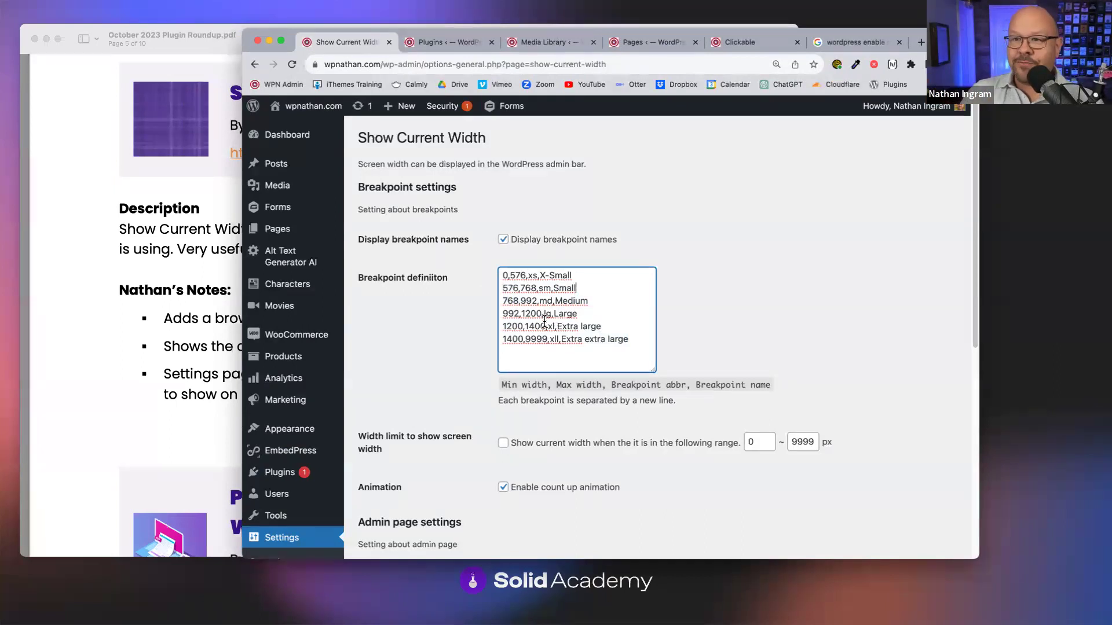
# Switch back to the Plugin Roundup PDF and review the Show Current Width description and notes.
pyautogui.press('super+Tab')
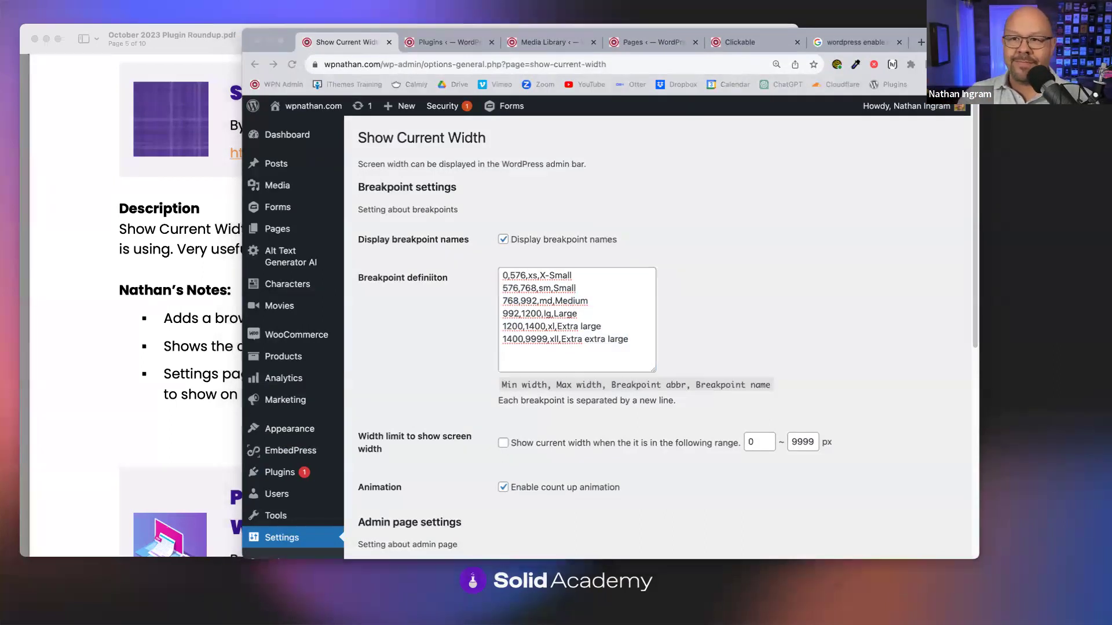
pyautogui.click(160, 246)
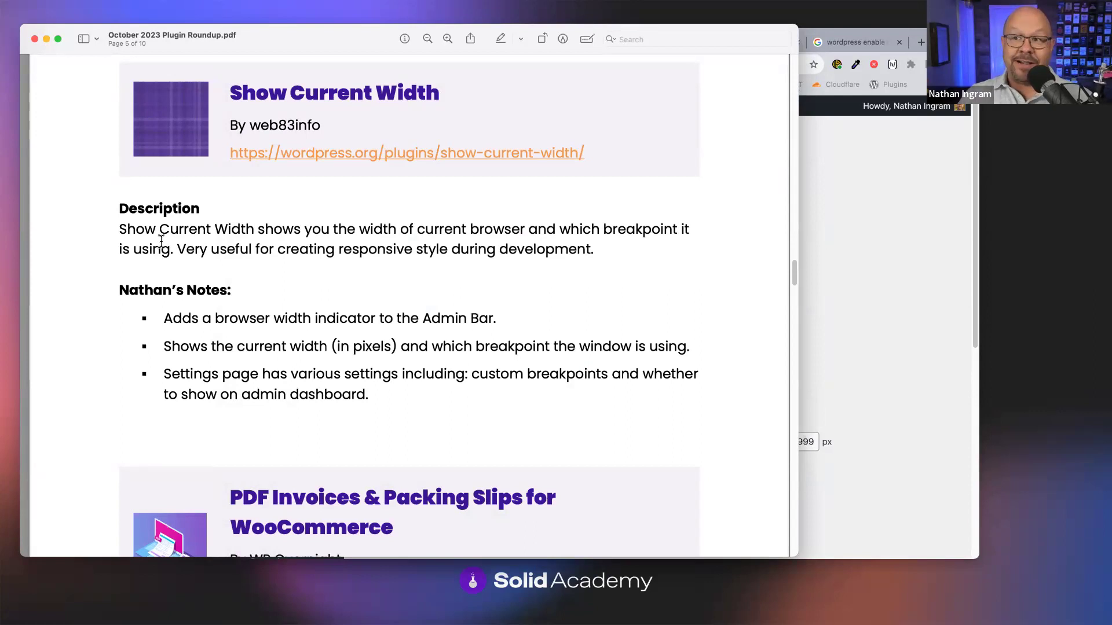
pyautogui.press('super+Tab')
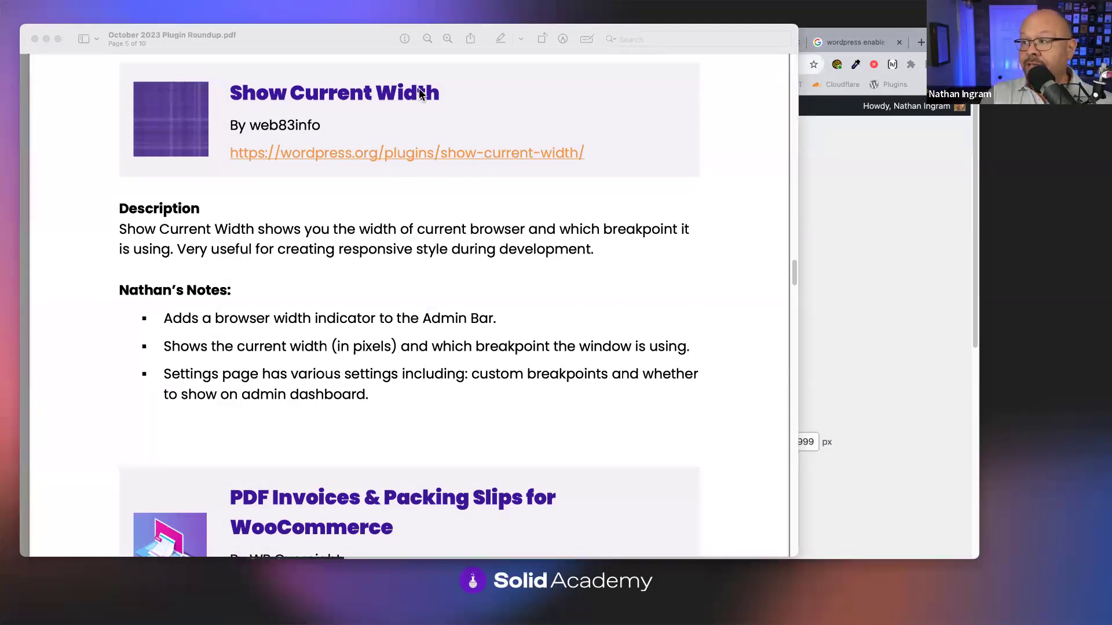
pyautogui.click(156, 106)
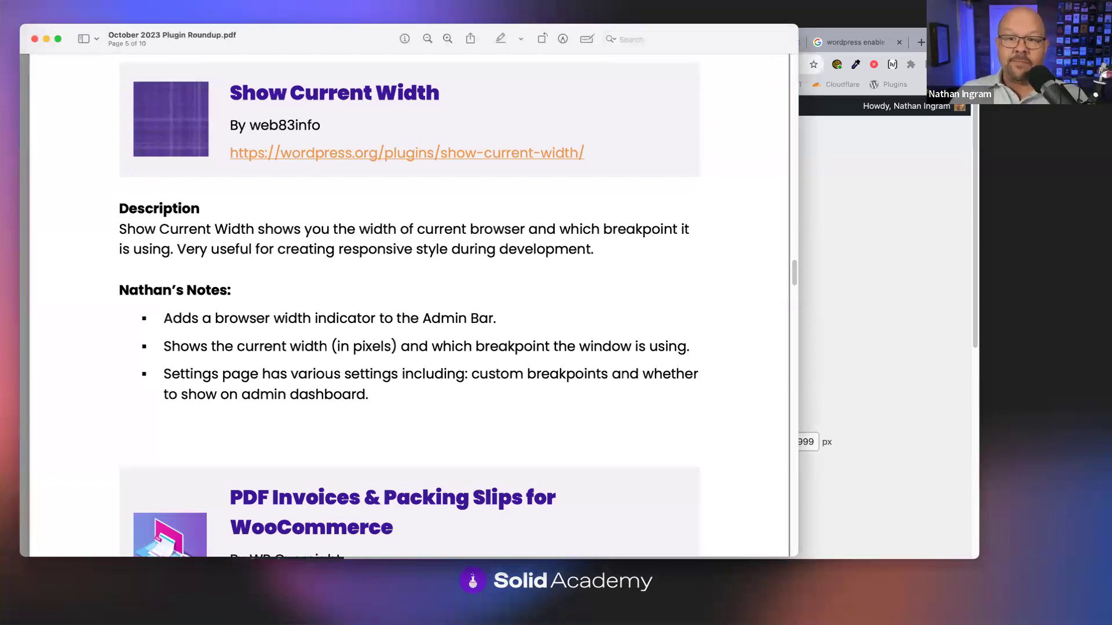
# Switch back to the browser and look over the Show Current Width settings page.
pyautogui.press('super+Tab')
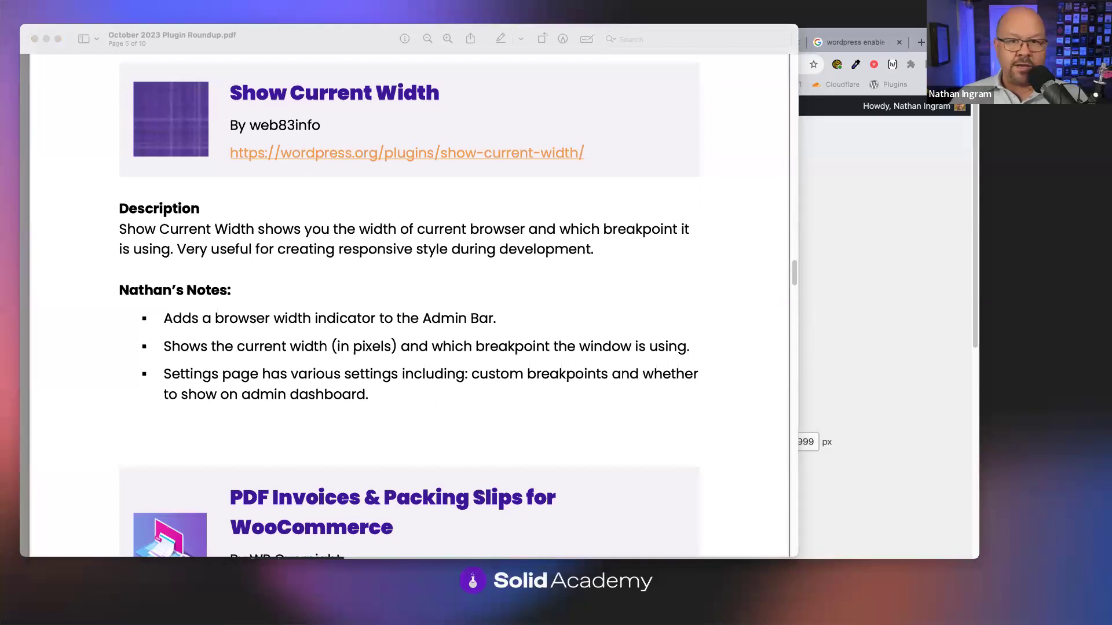
pyautogui.press('super+Tab')
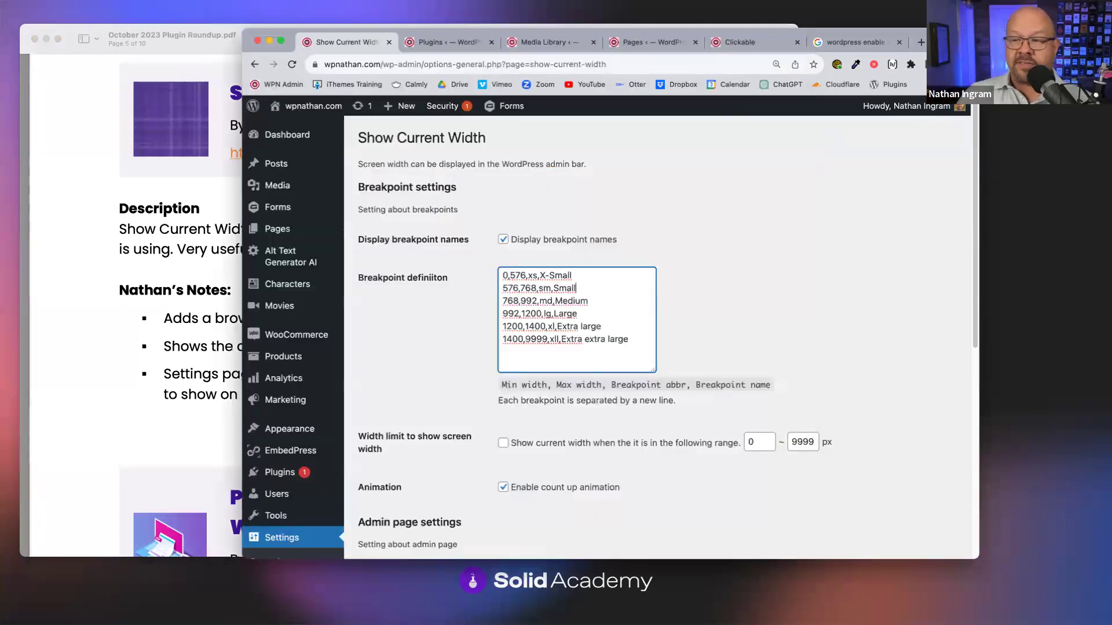
pyautogui.click(704, 245)
pyautogui.scroll(-3, 729, 243)
pyautogui.scroll(3, 703, 230)
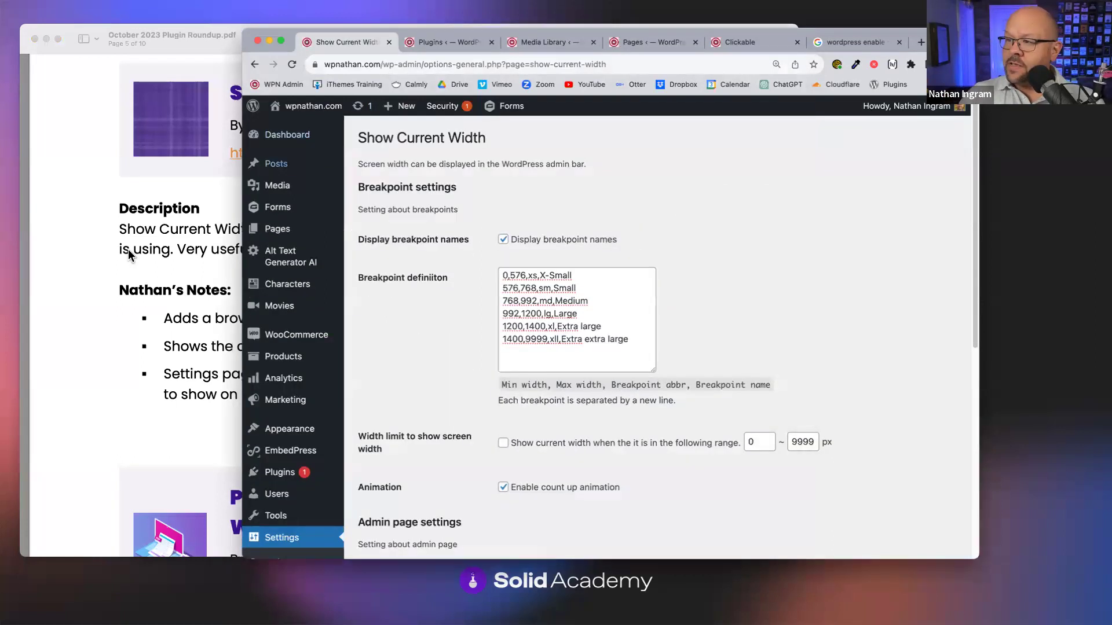
# Switch to the Plugin Roundup PDF and review the PDF Invoices & Packing Slips for WooCommerce description and notes.
pyautogui.press('super+Tab')
pyautogui.scroll(1, 321, 244)
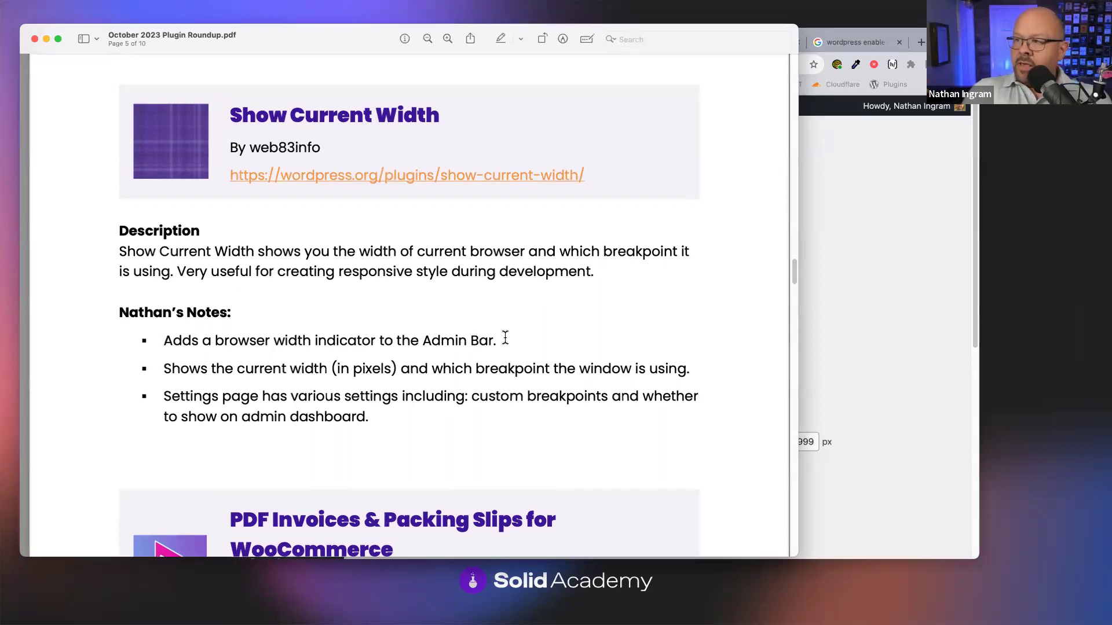
pyautogui.scroll(-10, 505, 333)
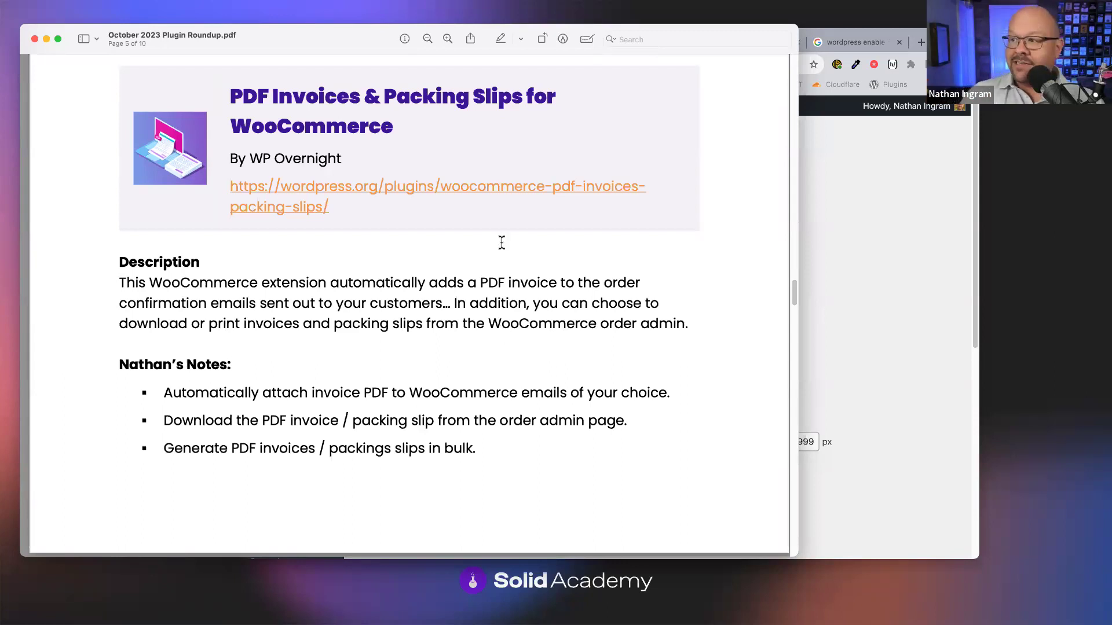
pyautogui.moveTo(345, 159); pyautogui.dragTo(275, 159)
pyautogui.click(553, 332)
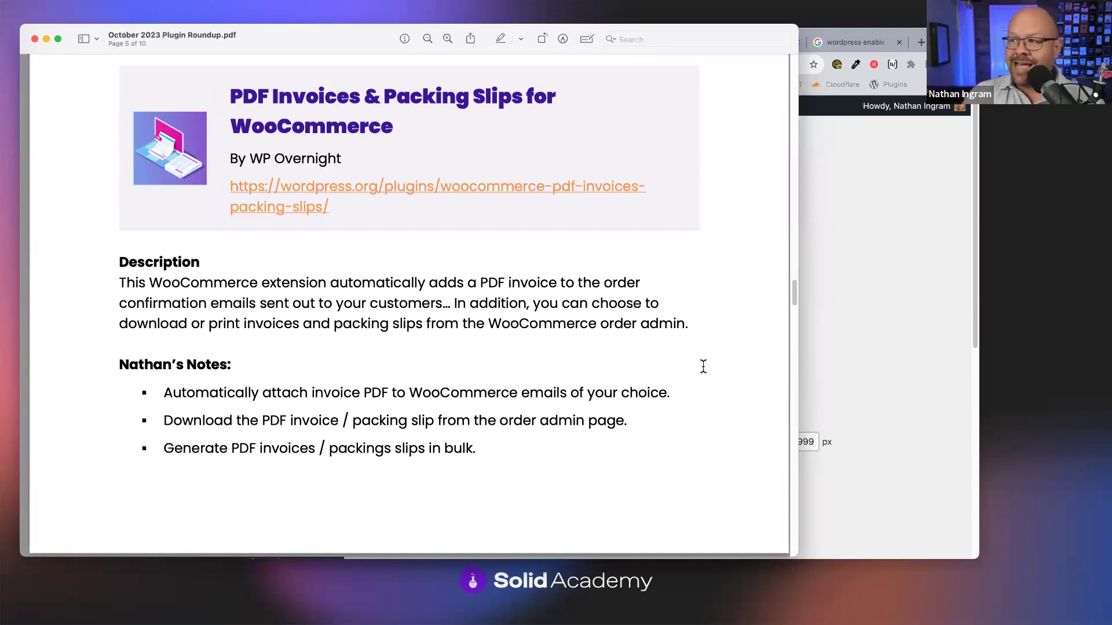
# Return to the browser's Plugins page and activate PDF Invoices & Packing Slips for WooCommerce.
pyautogui.click(853, 360)
pyautogui.click(458, 42)
pyautogui.scroll(-10, 488, 343)
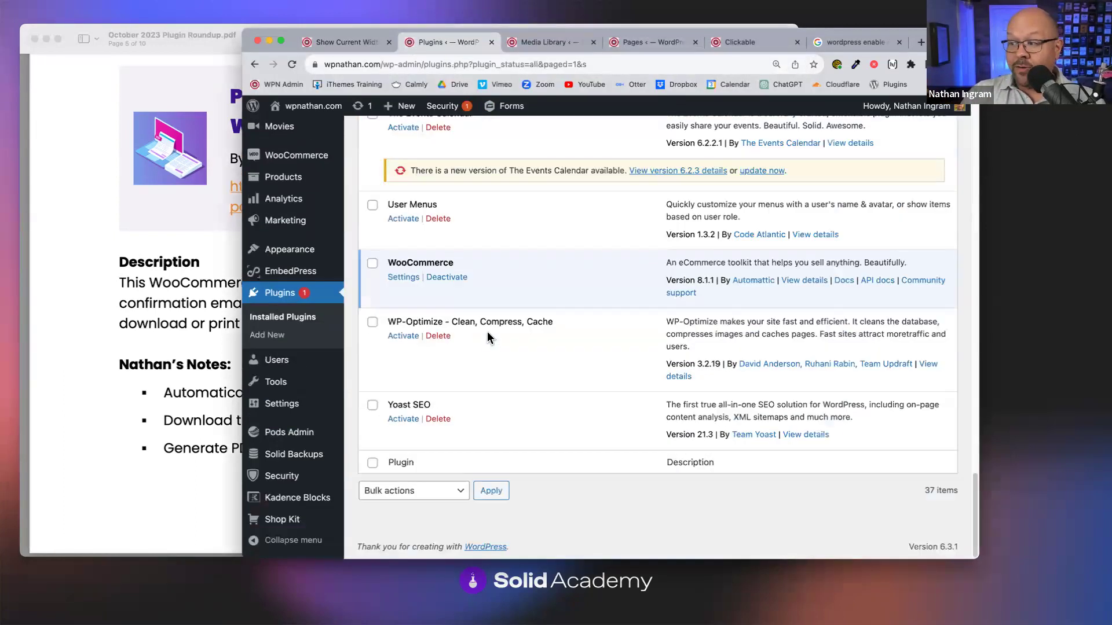
pyautogui.scroll(2, 497, 278)
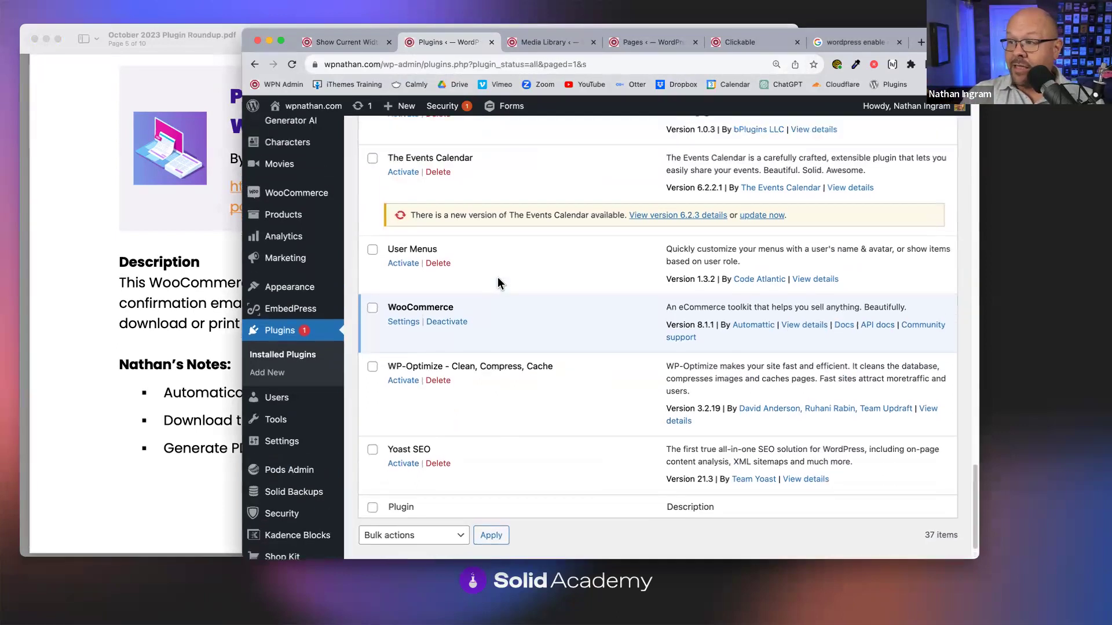
pyautogui.scroll(15, 498, 277)
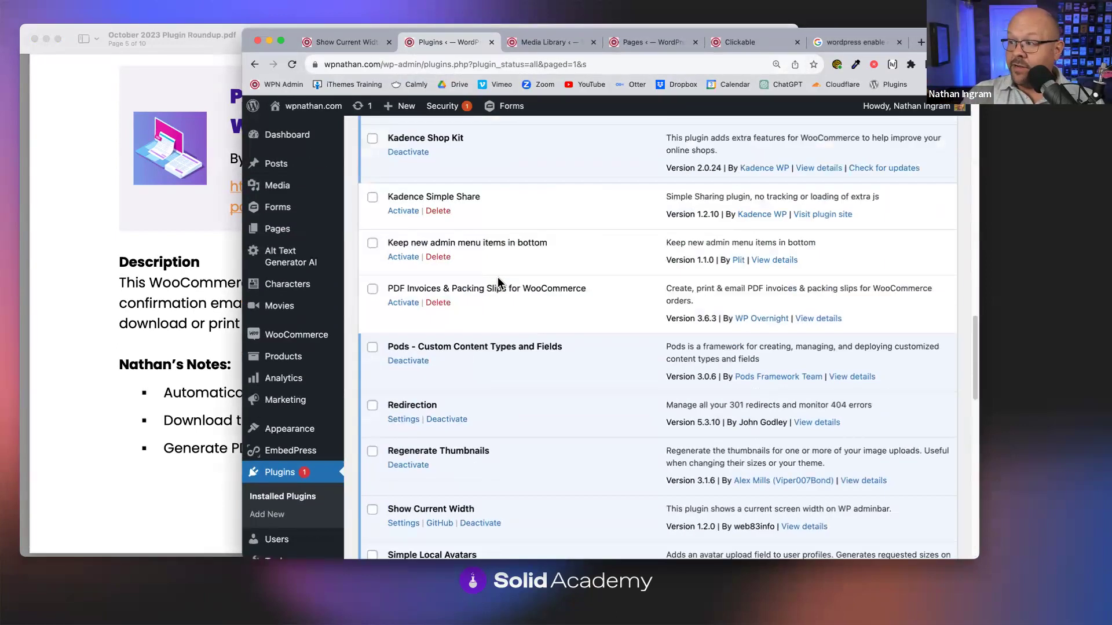
pyautogui.click(406, 303)
pyautogui.moveTo(567, 288); pyautogui.dragTo(451, 286)
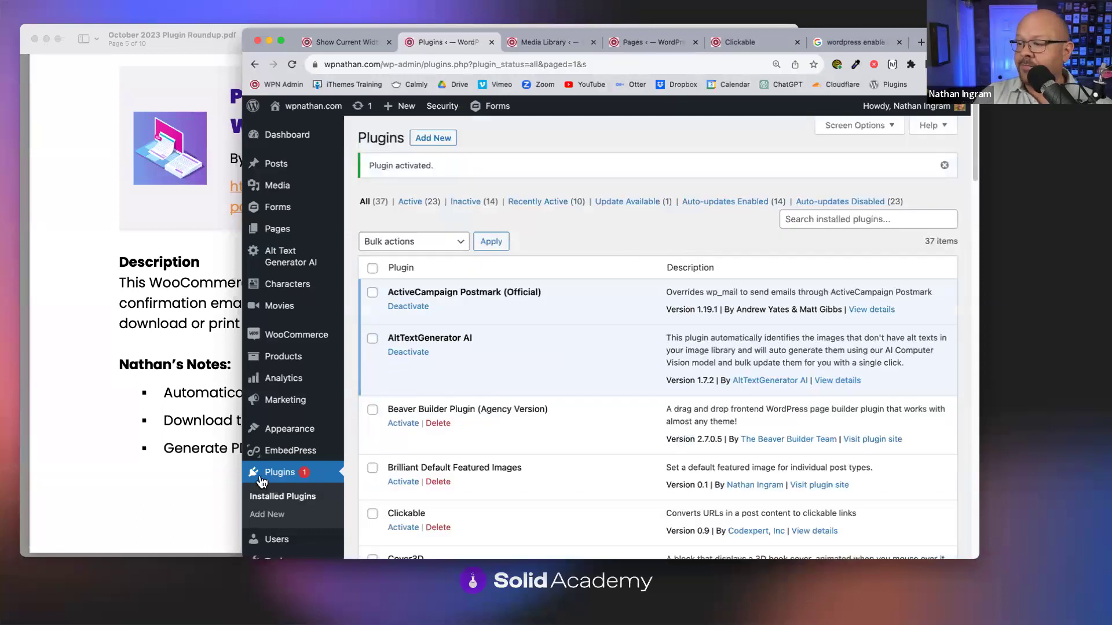
# Open the WooCommerce PDF Invoices settings and examine the template choices and the theme path for custom templates.
pyautogui.moveTo(317, 334)
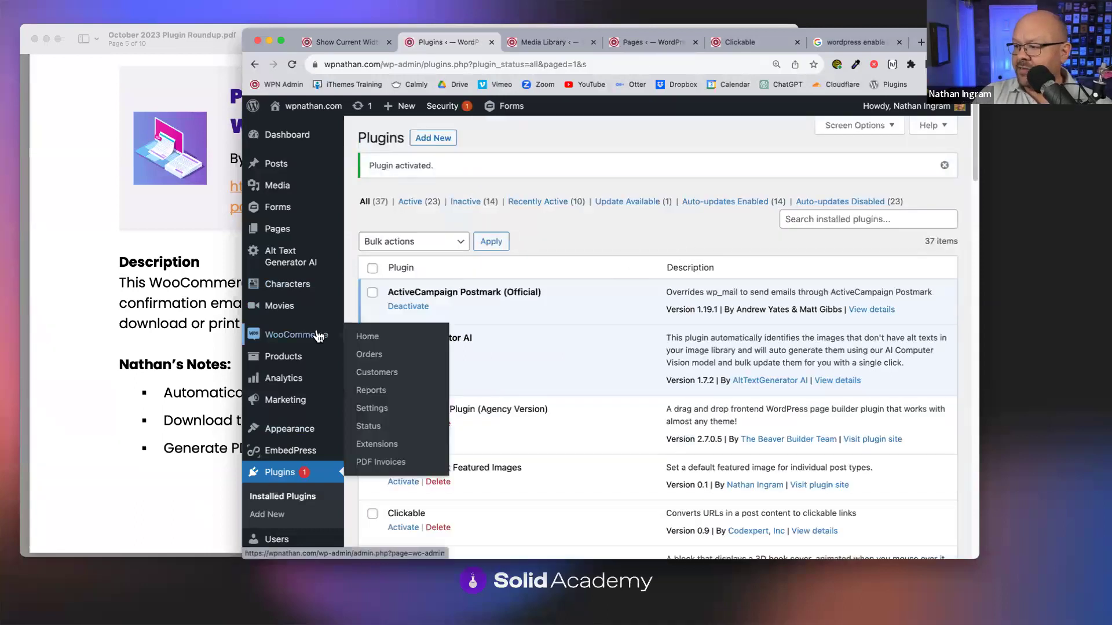
pyautogui.click(379, 461)
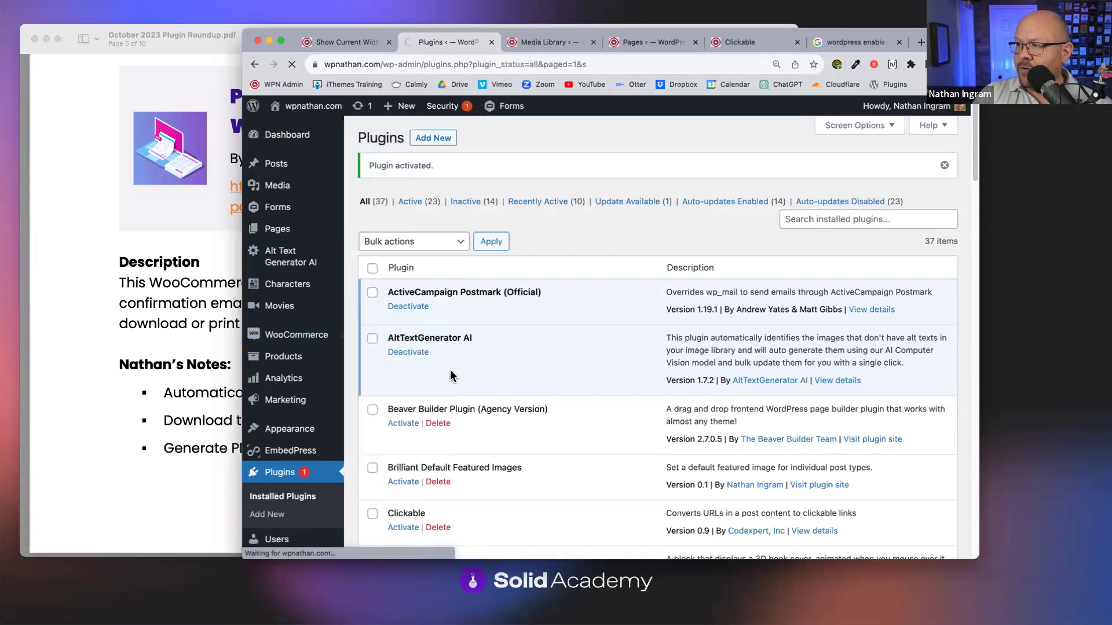
pyautogui.scroll(-3, 755, 224)
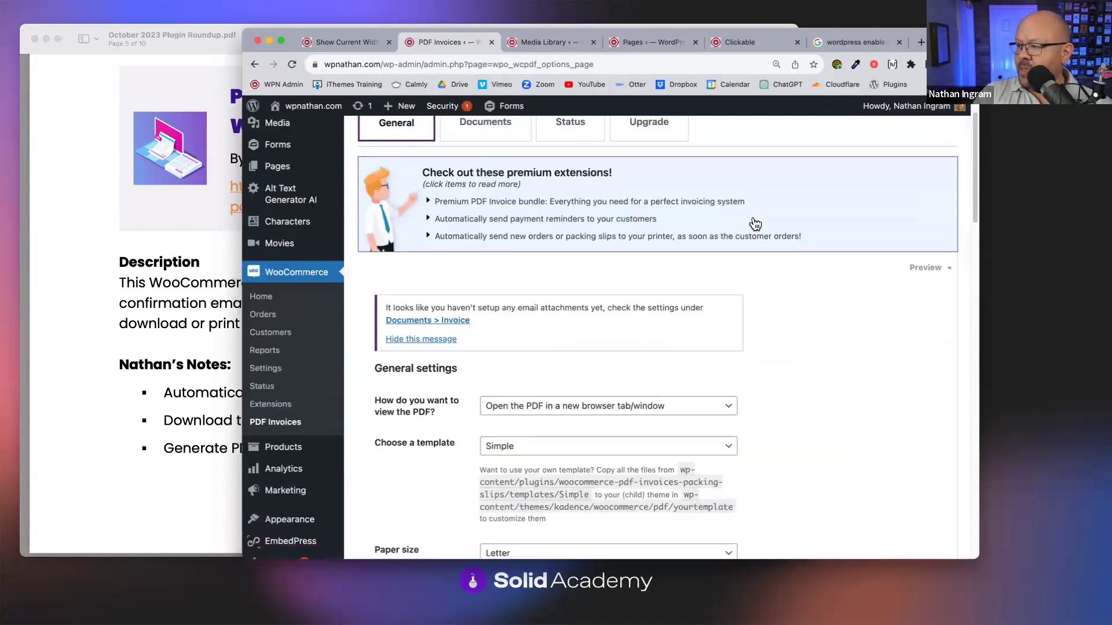
pyautogui.scroll(-5, 755, 224)
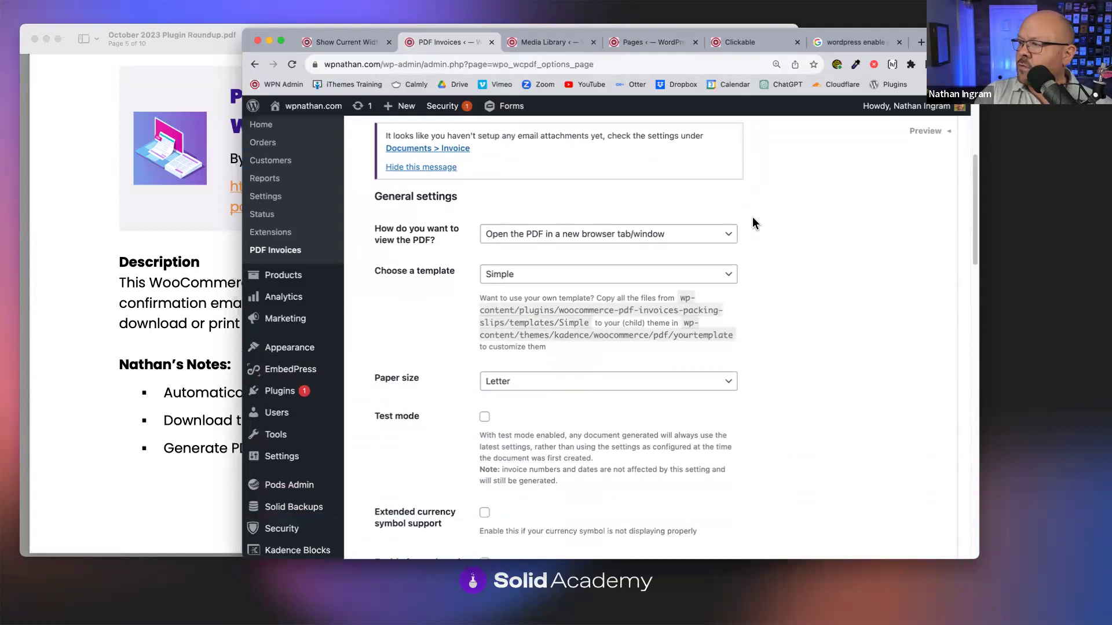
pyautogui.scroll(-2, 790, 221)
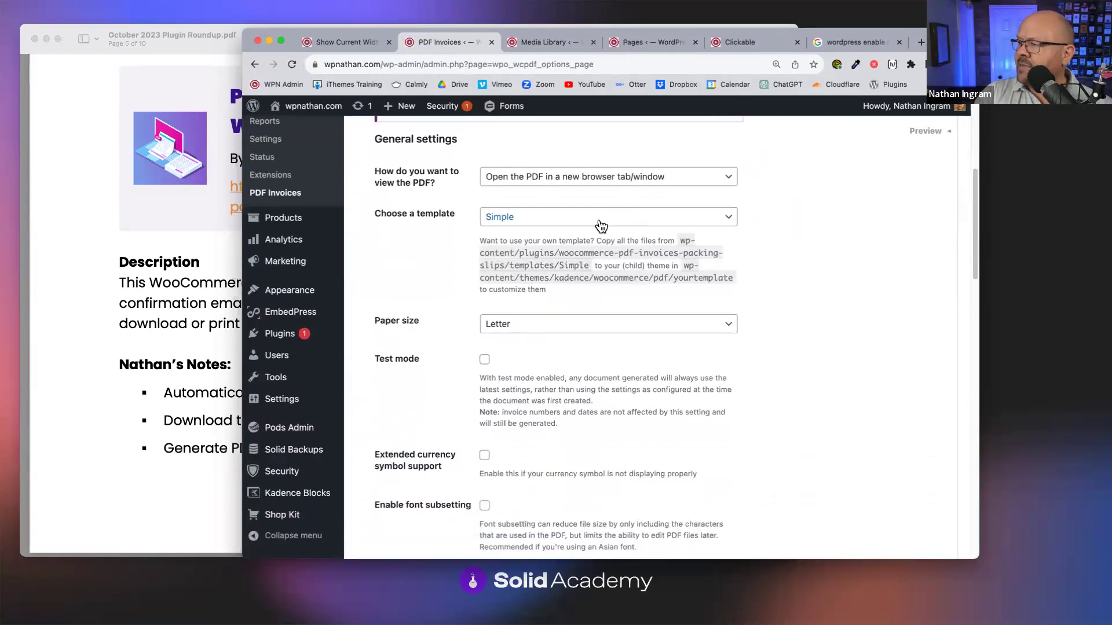
pyautogui.click(582, 218)
pyautogui.click(788, 218)
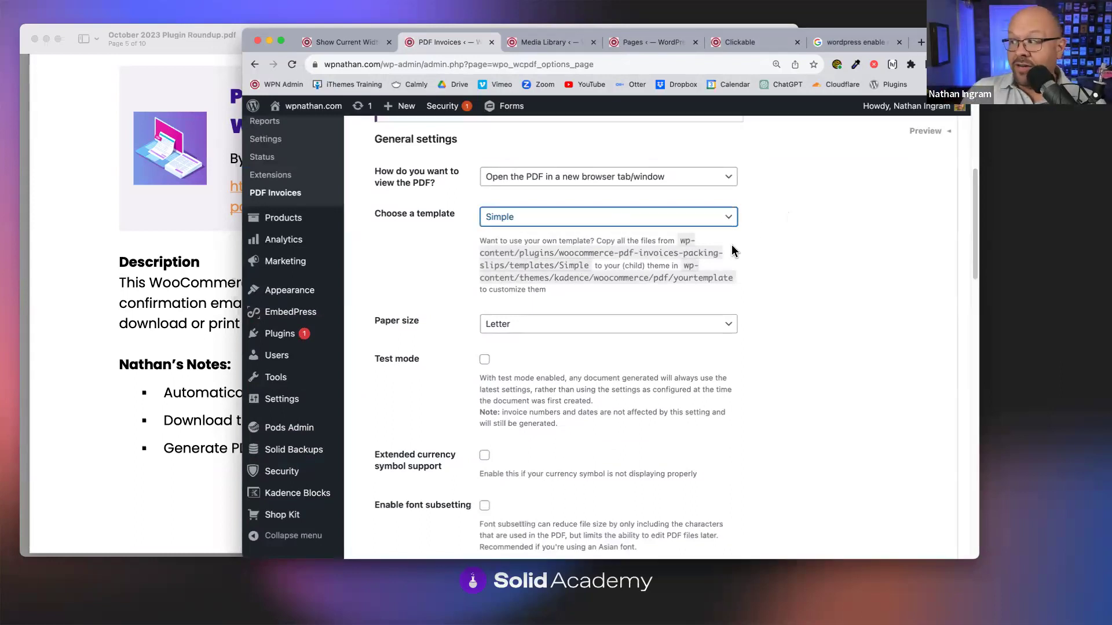
pyautogui.moveTo(718, 278); pyautogui.dragTo(508, 277)
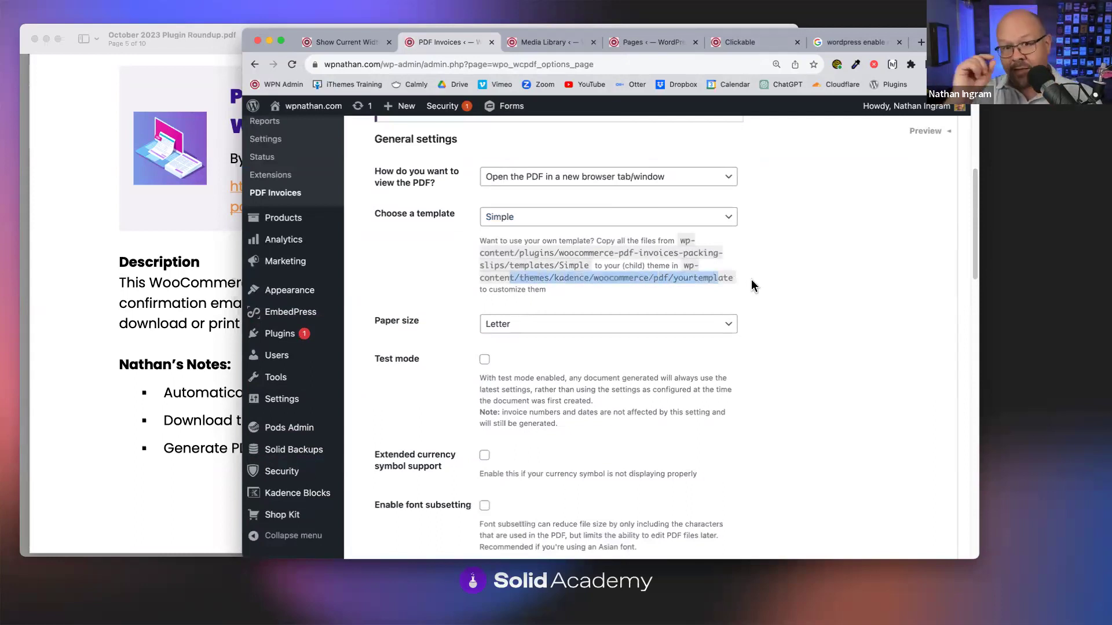
pyautogui.click(766, 275)
pyautogui.scroll(-1, 774, 317)
# Examine the paper size choices and the shop header/logo setting in the PDF Invoices general settings.
pyautogui.click(553, 304)
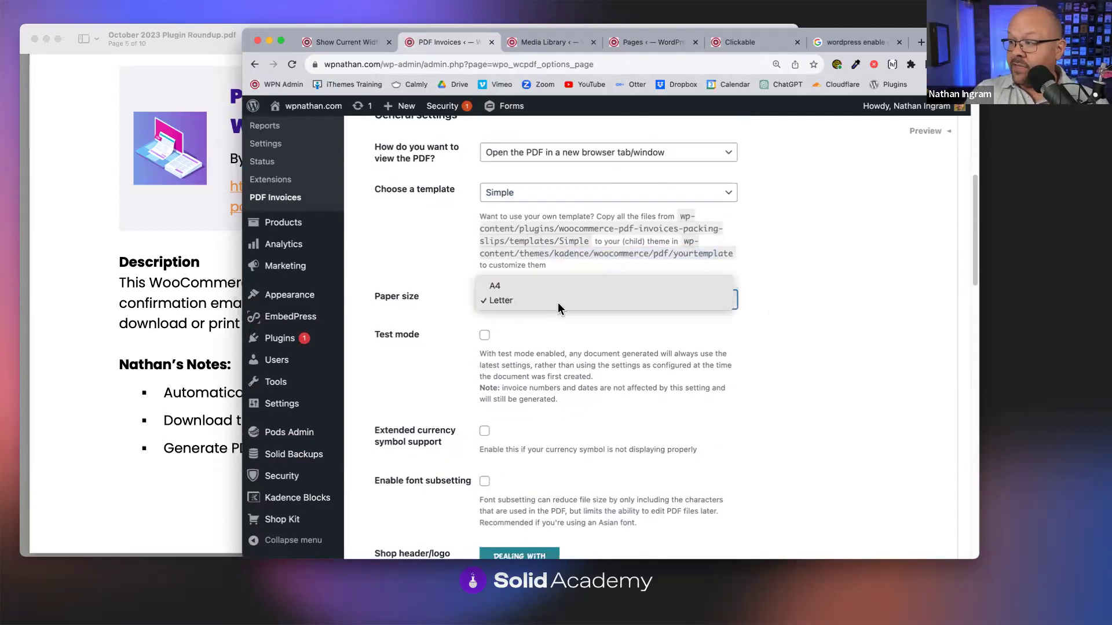
pyautogui.click(775, 297)
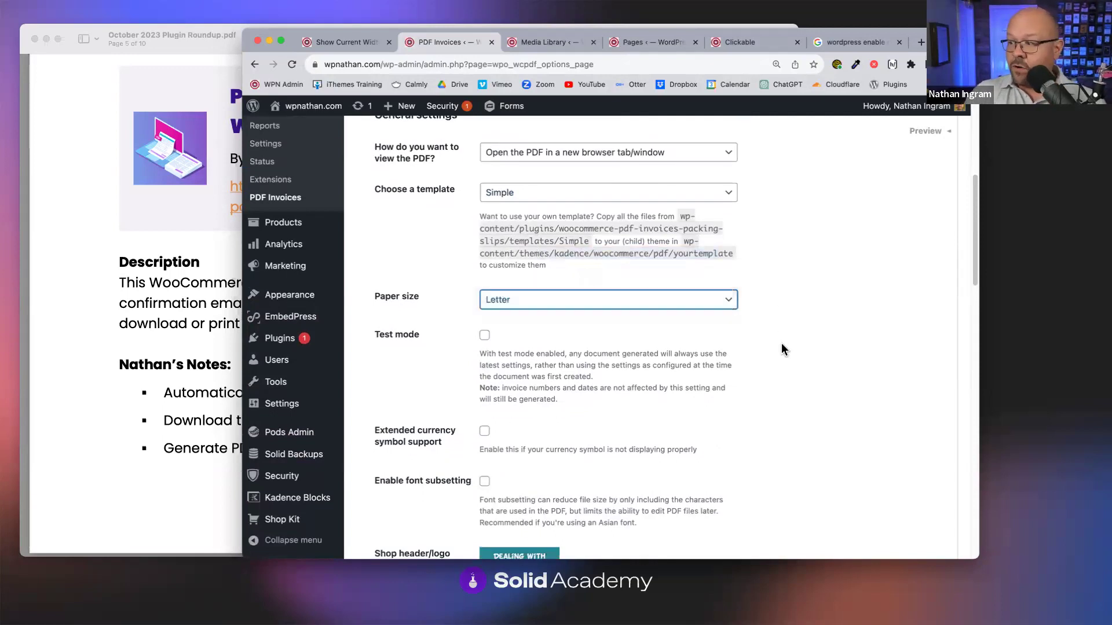
pyautogui.scroll(-3, 581, 260)
pyautogui.scroll(-3, 603, 286)
pyautogui.scroll(-1, 602, 286)
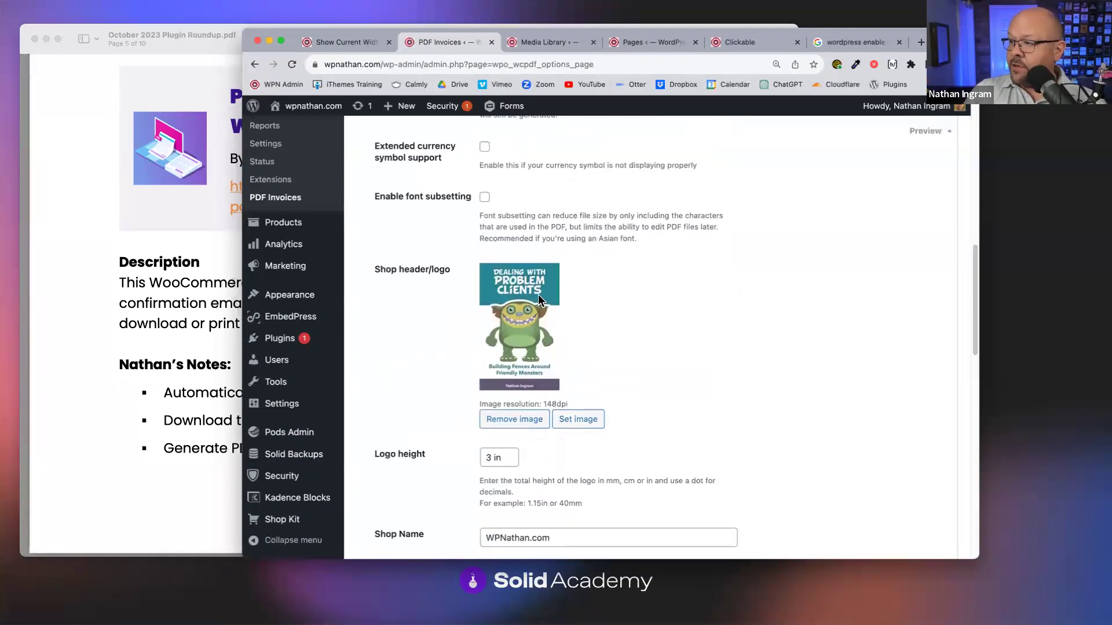
pyautogui.scroll(-3, 790, 350)
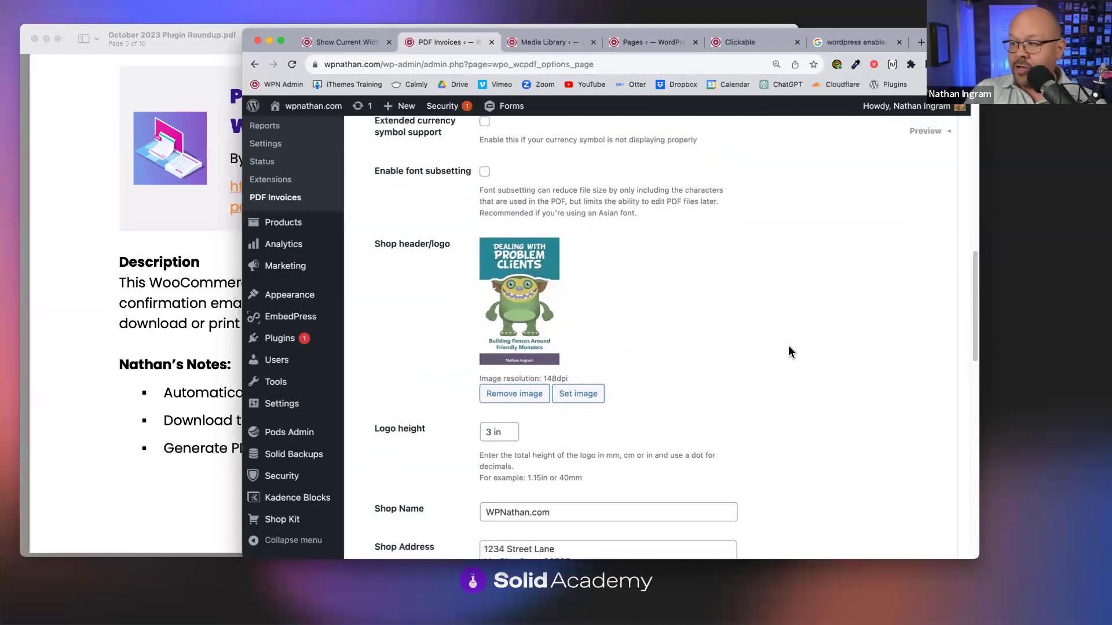
pyautogui.click(493, 362)
pyautogui.click(771, 359)
# Review the shop address, footer text and extra template fields in the PDF Invoices general settings.
pyautogui.scroll(-5, 753, 364)
pyautogui.click(567, 281)
pyautogui.moveTo(573, 330); pyautogui.dragTo(525, 330)
pyautogui.scroll(-3, 579, 347)
pyautogui.scroll(-10, 856, 406)
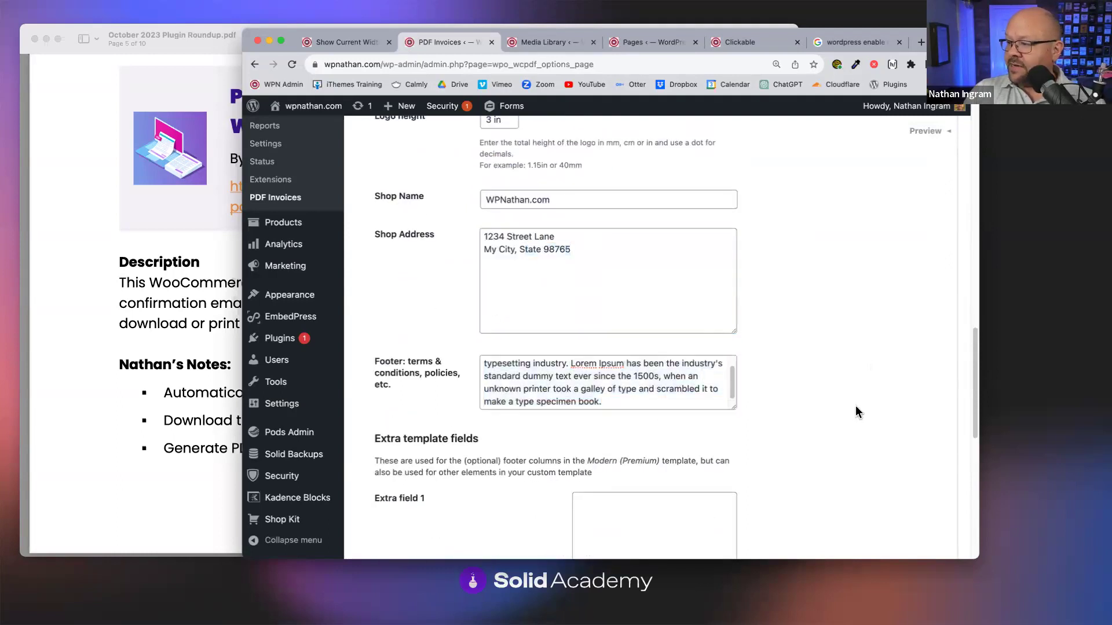
pyautogui.scroll(-3, 661, 393)
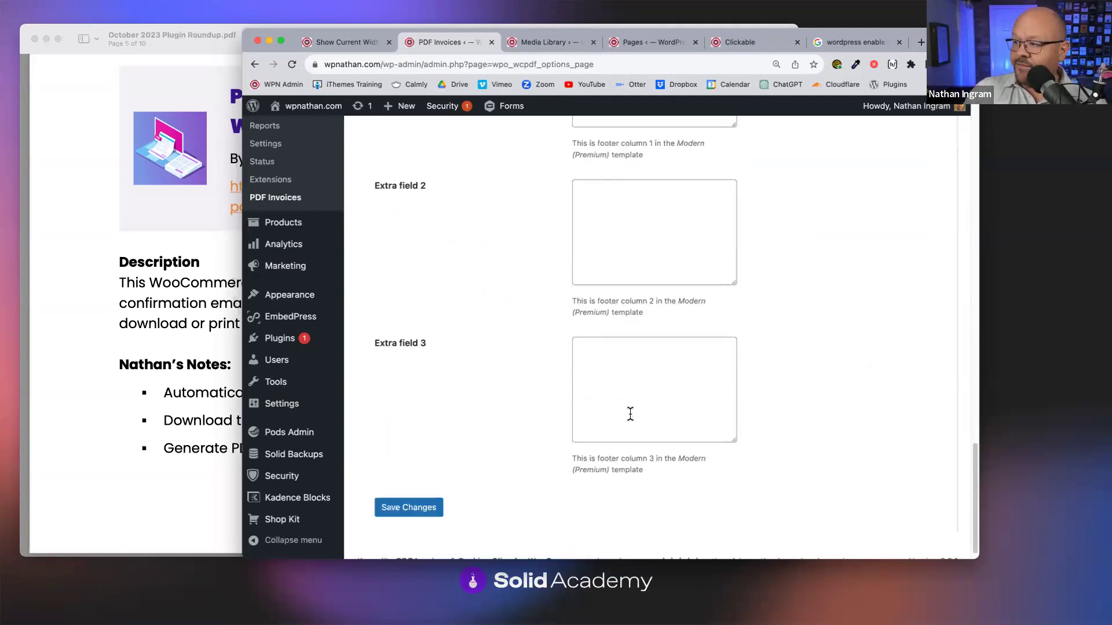
pyautogui.moveTo(603, 298); pyautogui.dragTo(560, 300)
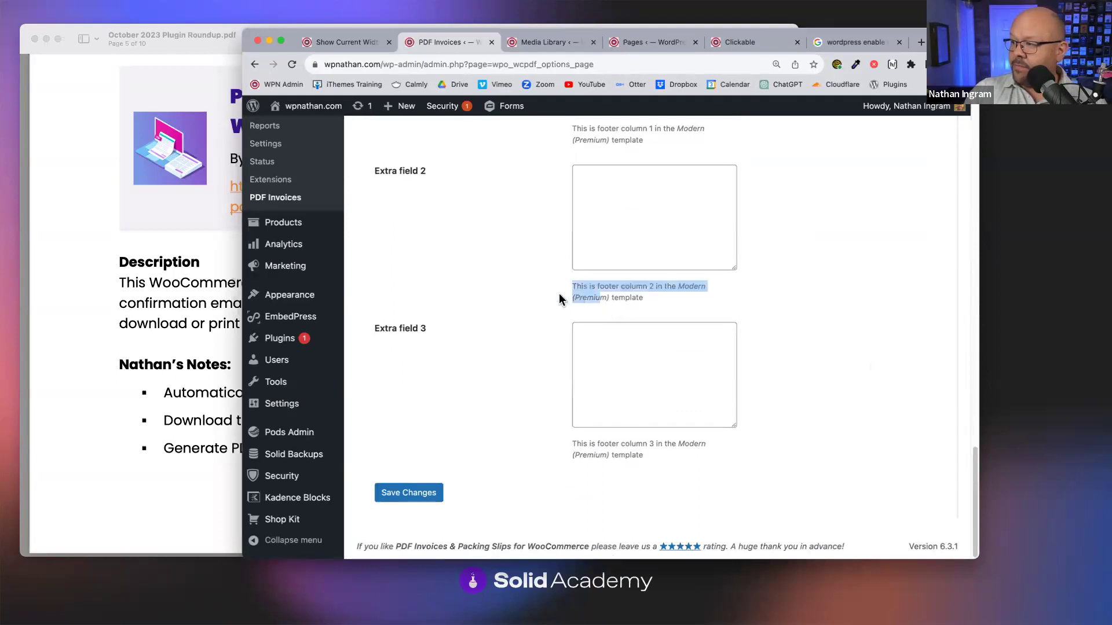
pyautogui.click(681, 303)
pyautogui.scroll(10, 603, 416)
pyautogui.scroll(4, 604, 419)
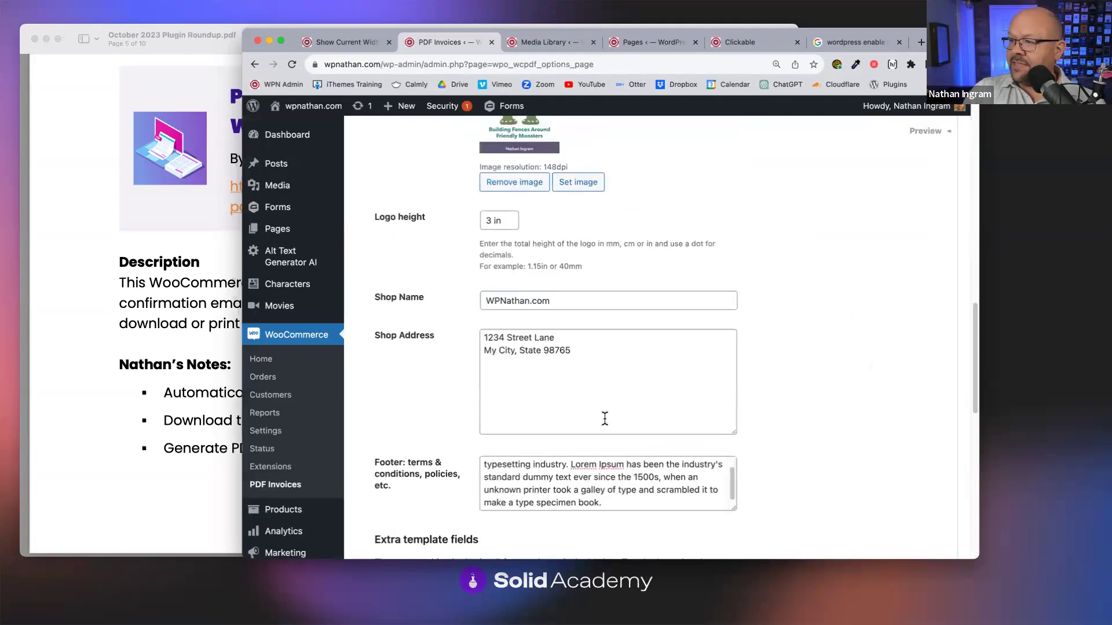
# Open the WooCommerce orders list and generate the PDF invoice for the February 7, 2023 order.
pyautogui.click(279, 378)
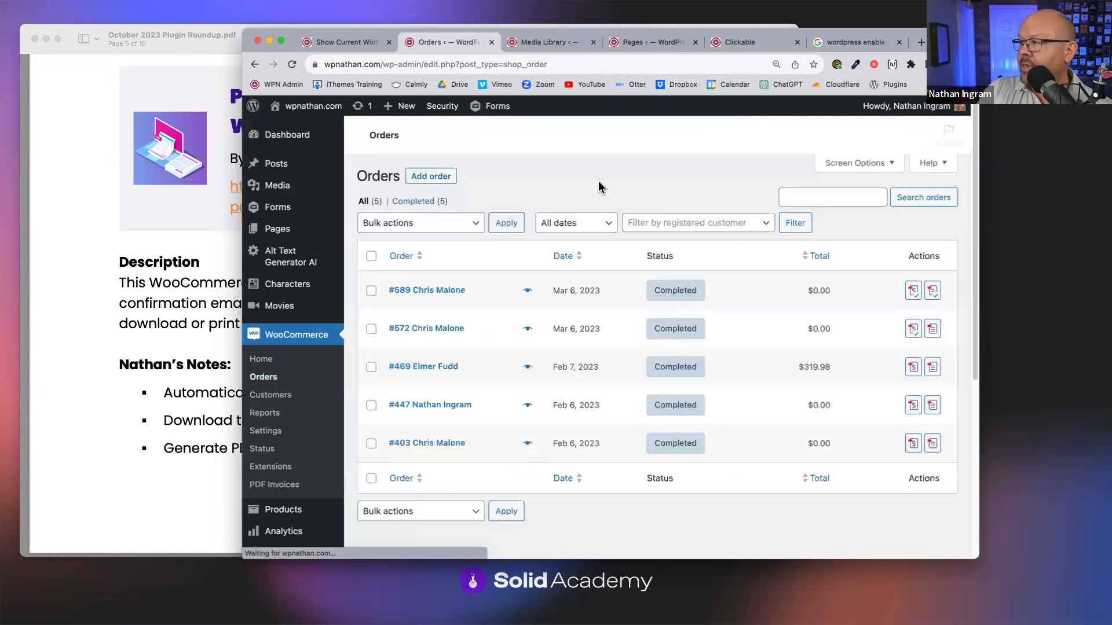
pyautogui.click(913, 295)
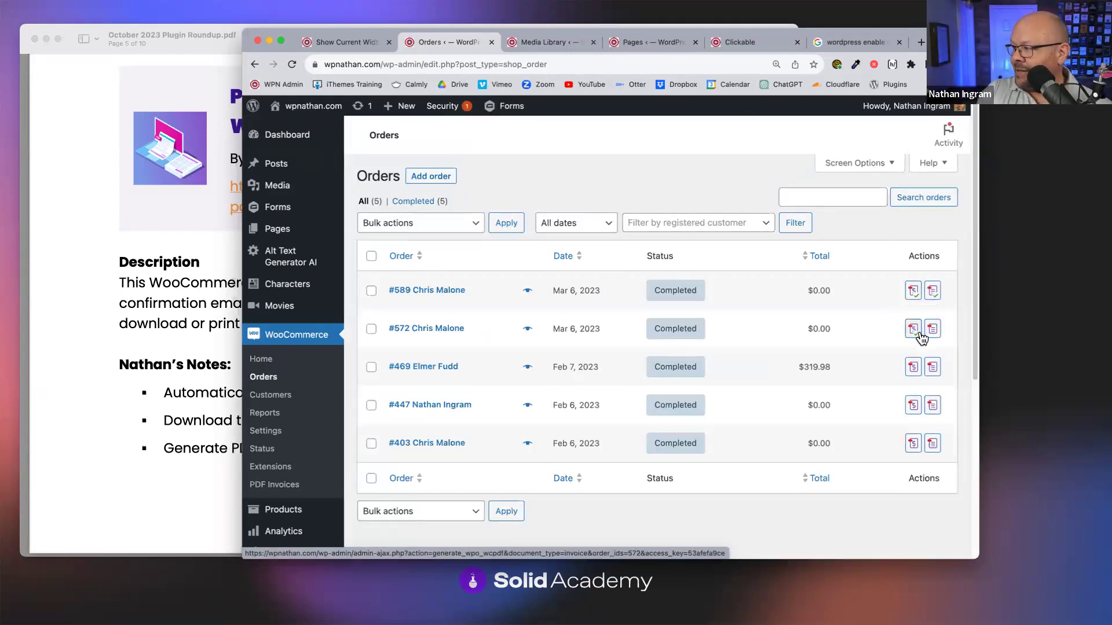
pyautogui.click(914, 369)
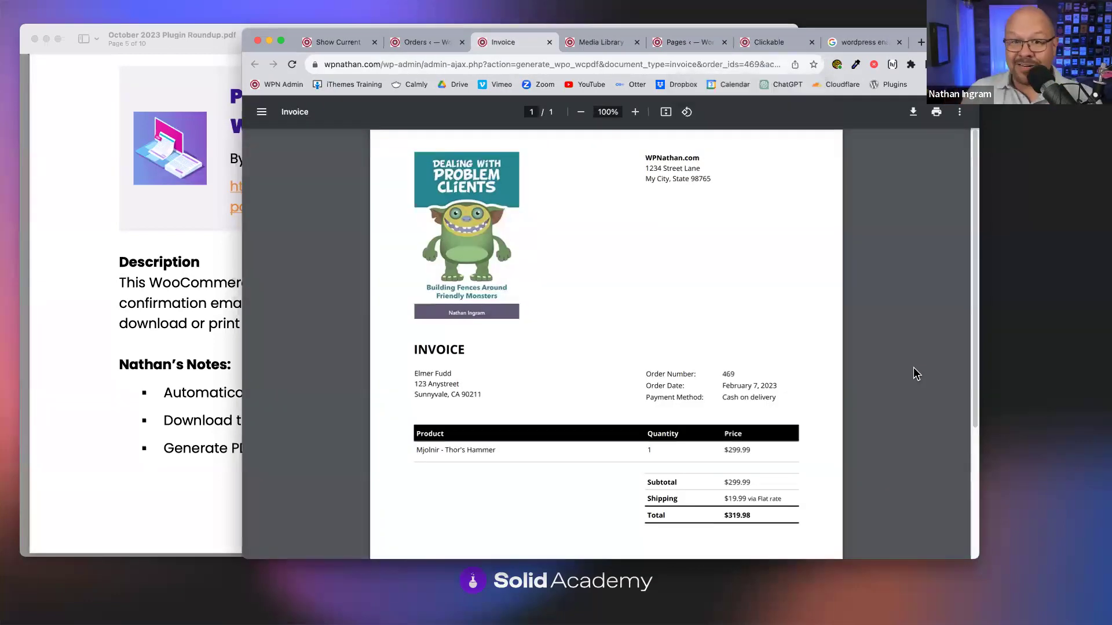
# Examine the generated invoice from its logo and shop details through the product lines to the footer text.
pyautogui.scroll(-5, 914, 397)
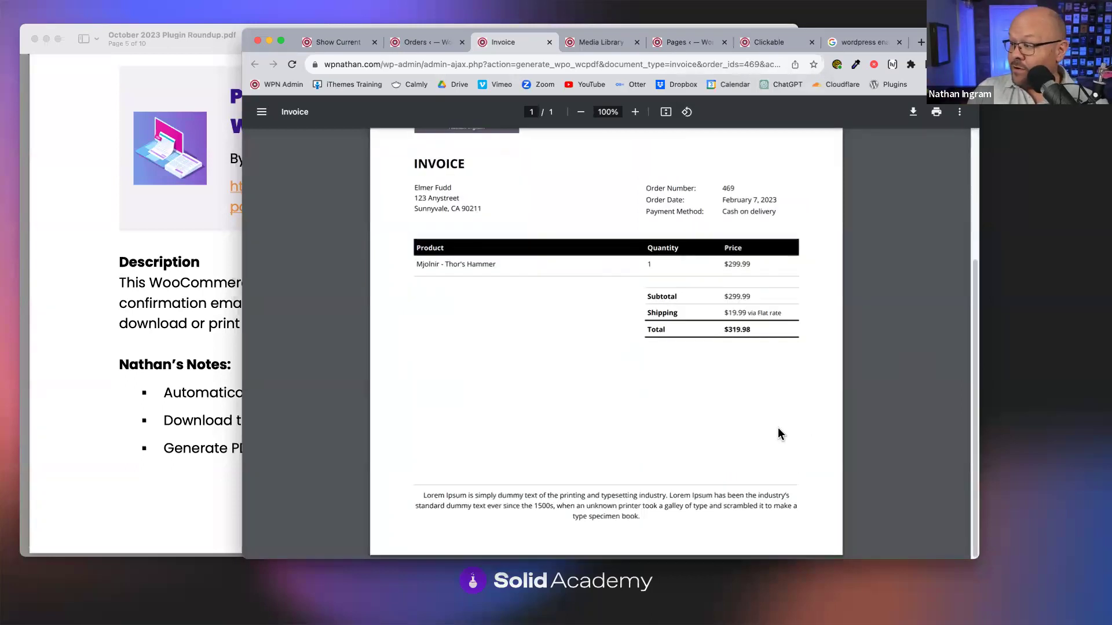
pyautogui.tripleClick(580, 492)
pyautogui.scroll(5, 770, 463)
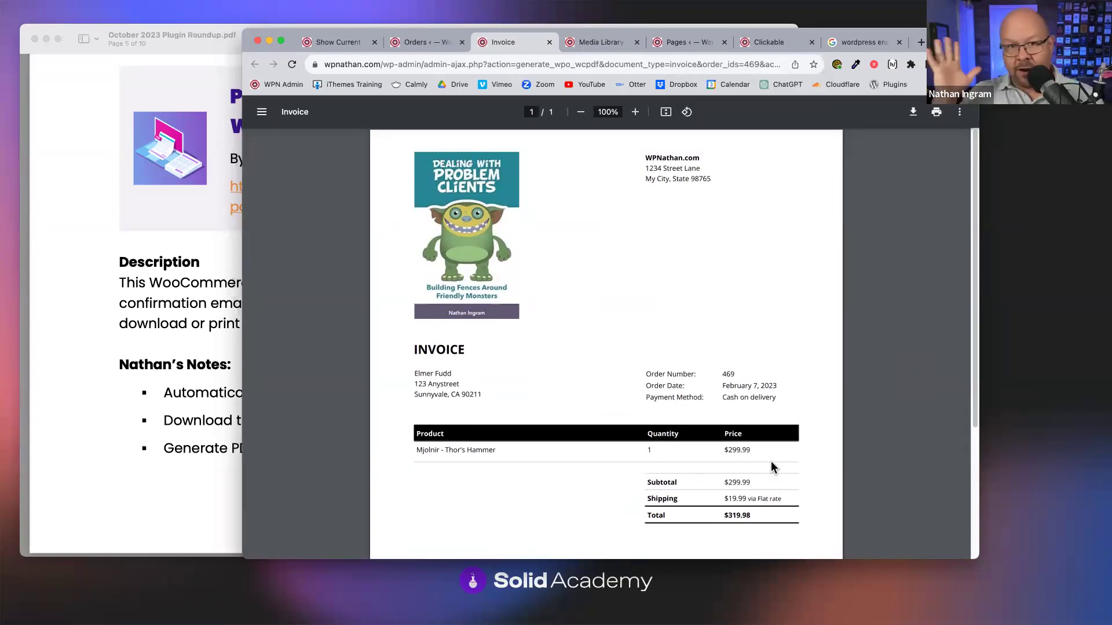
pyautogui.scroll(-2, 739, 357)
pyautogui.scroll(-5, 842, 369)
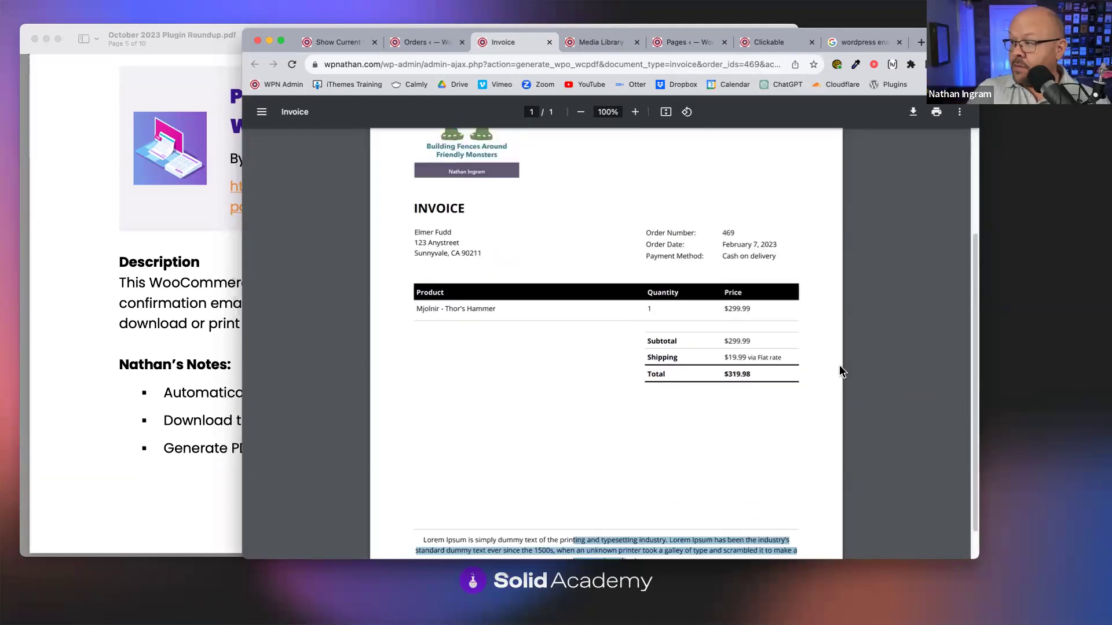
pyautogui.scroll(6, 842, 371)
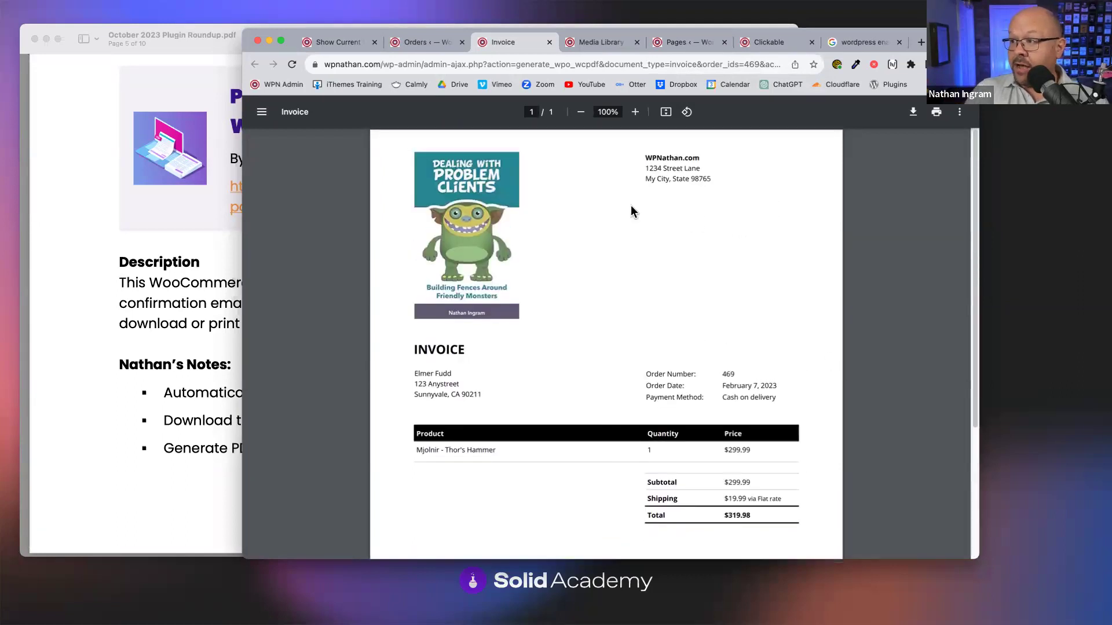
# Return to the orders list and open the PDF Invoices settings in a separate browser tab.
pyautogui.click(425, 43)
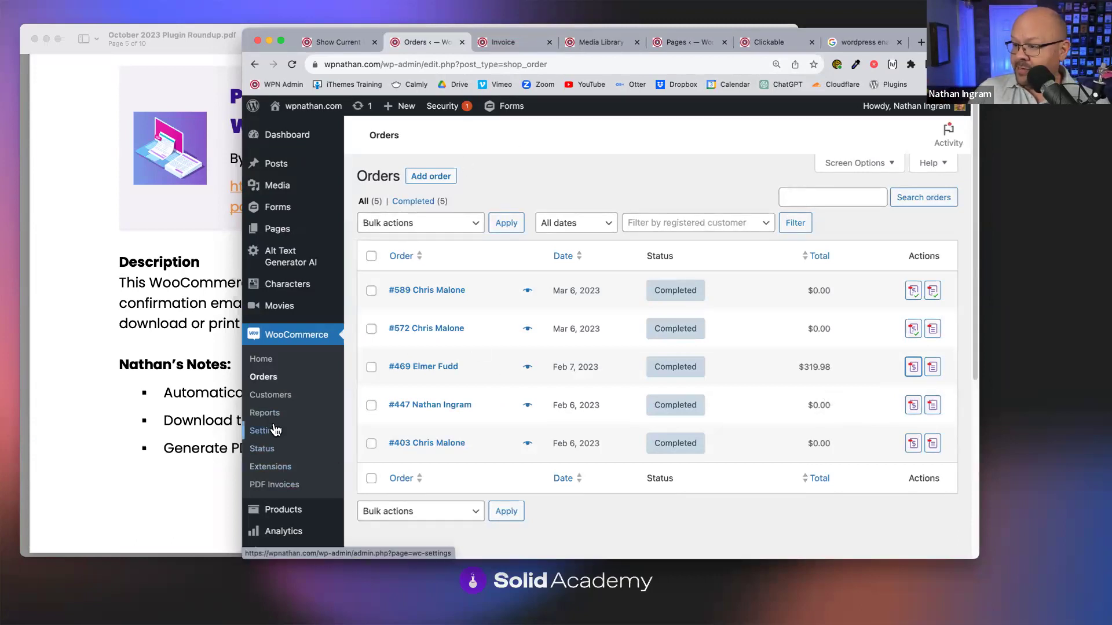
pyautogui.keyDown('super'); pyautogui.click(270, 485); pyautogui.keyUp('super')
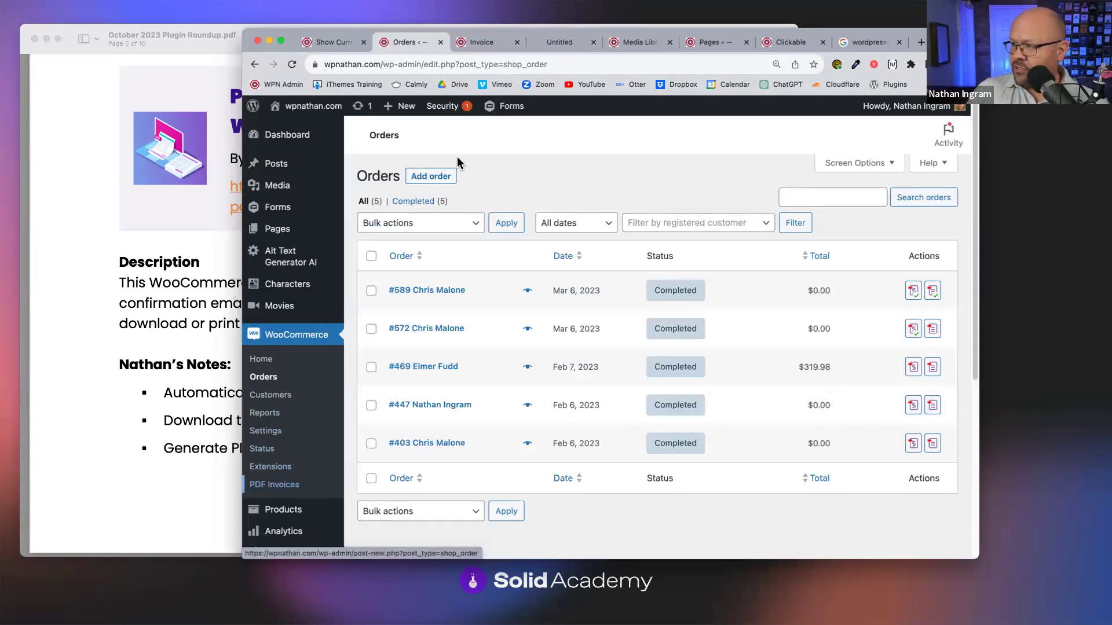
pyautogui.click(568, 49)
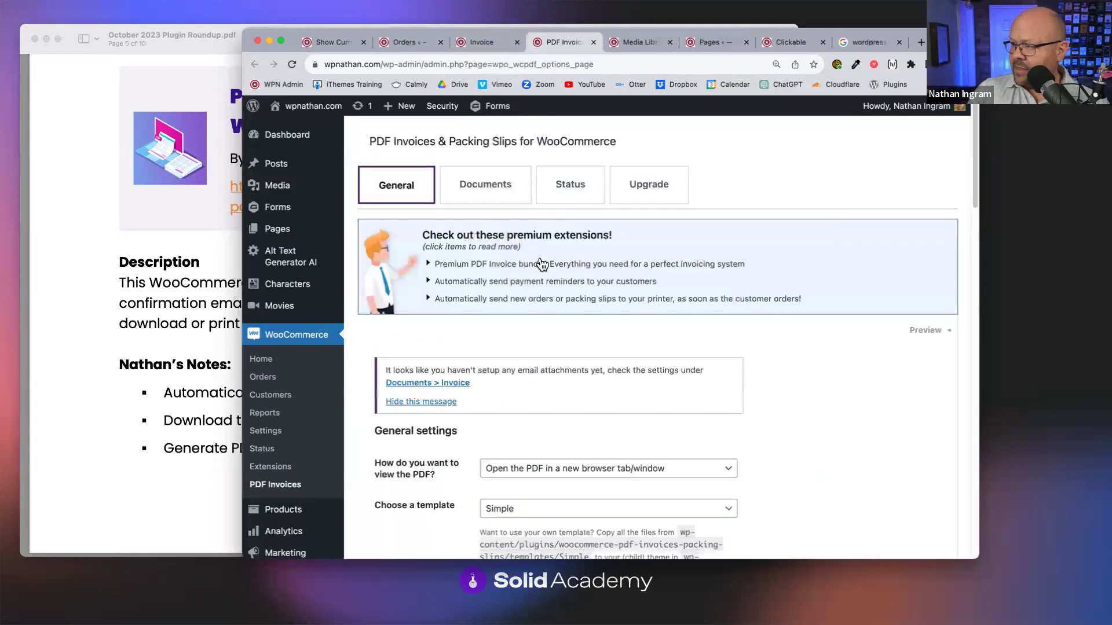
# Open the Documents settings for PDF Invoices and attach the invoice to the Completed order email.
pyautogui.scroll(-1, 542, 265)
pyautogui.click(521, 179)
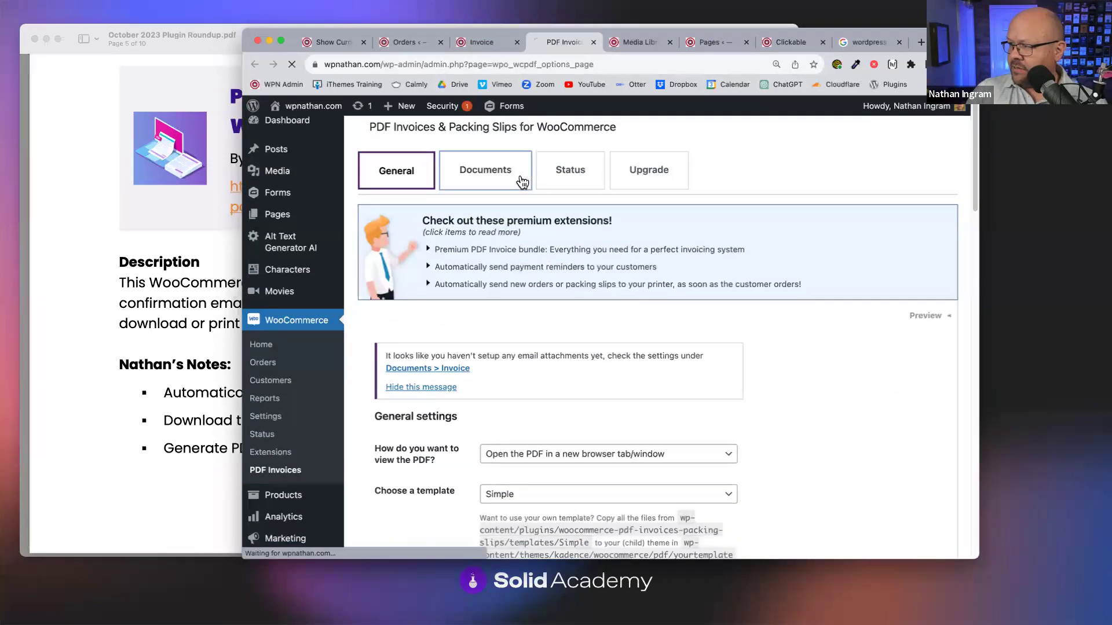
pyautogui.scroll(-3, 704, 255)
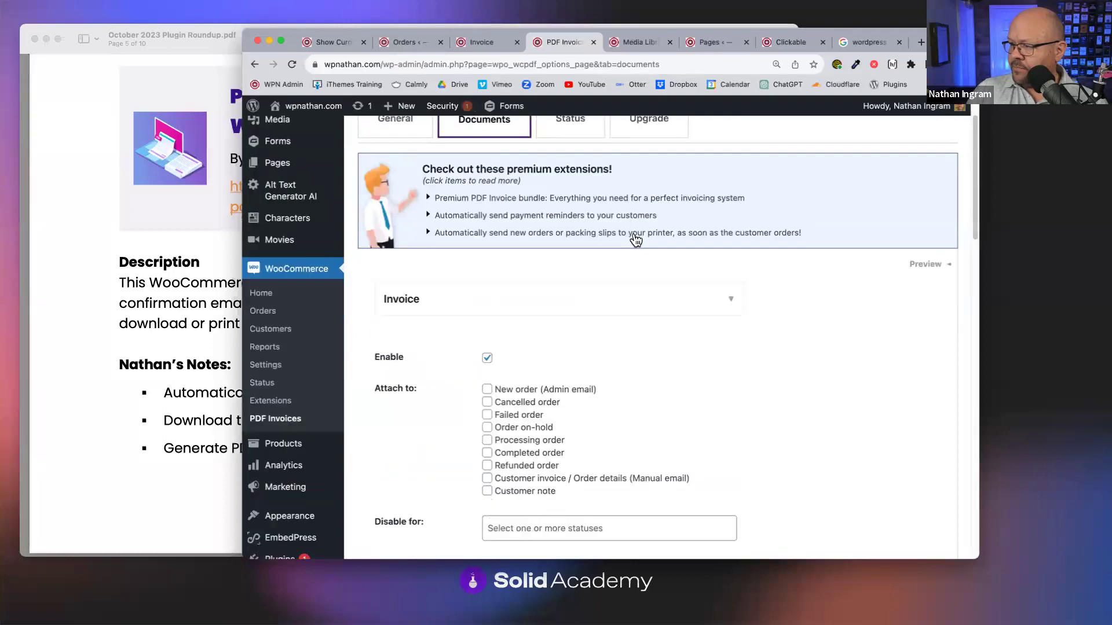
pyautogui.scroll(-2, 705, 256)
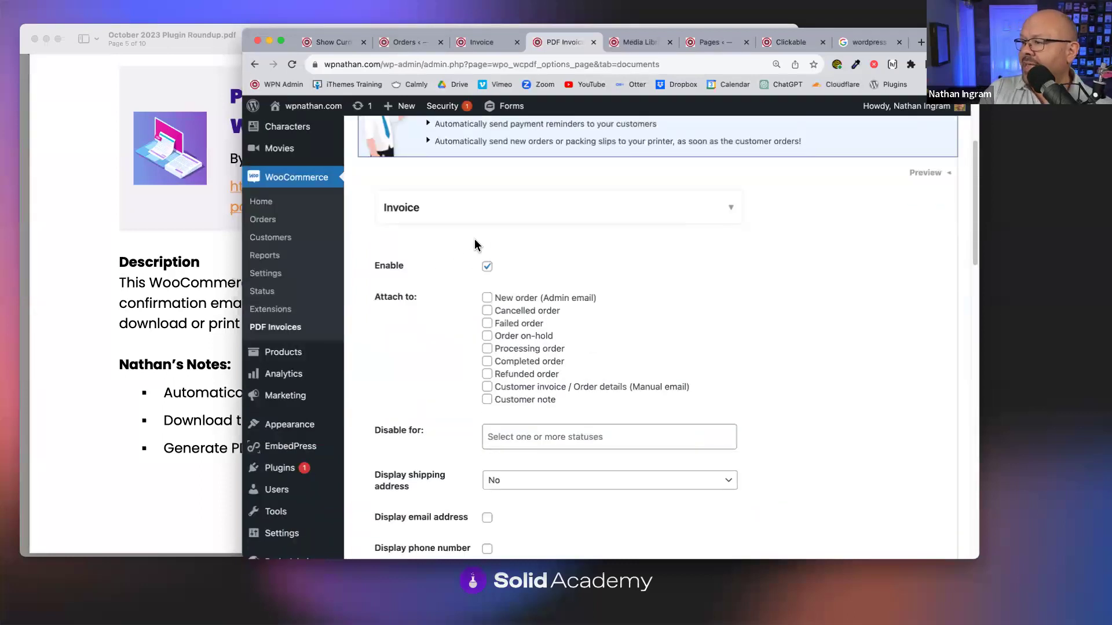
pyautogui.scroll(-1, 524, 293)
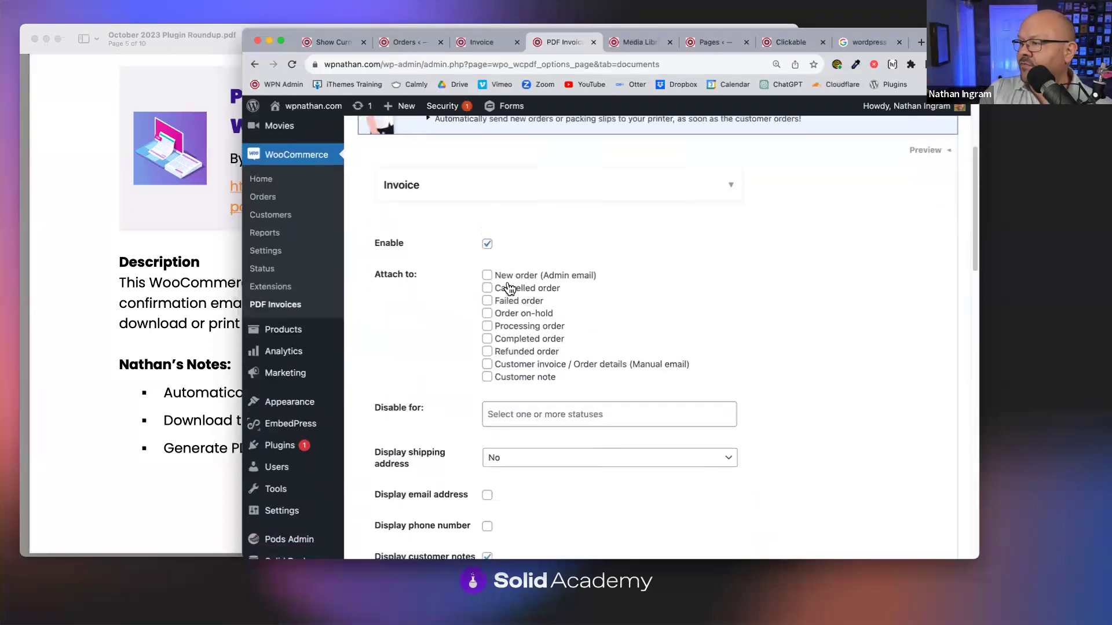
pyautogui.click(489, 342)
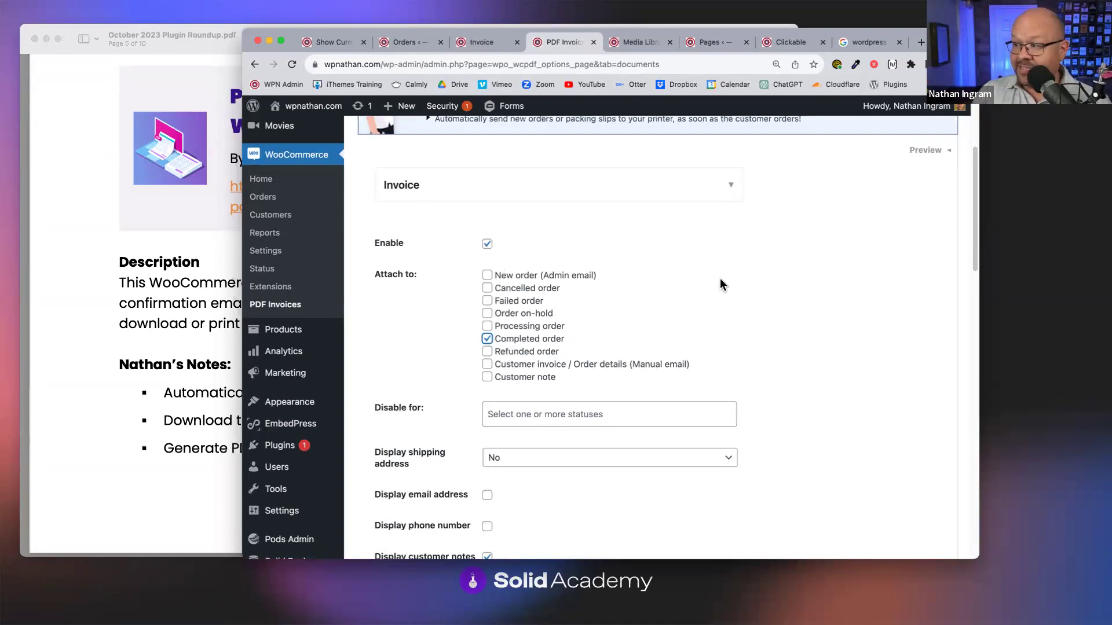
# Look through the order statuses offered under Disable for in the invoice document settings, leaving none selected.
pyautogui.scroll(-1, 724, 284)
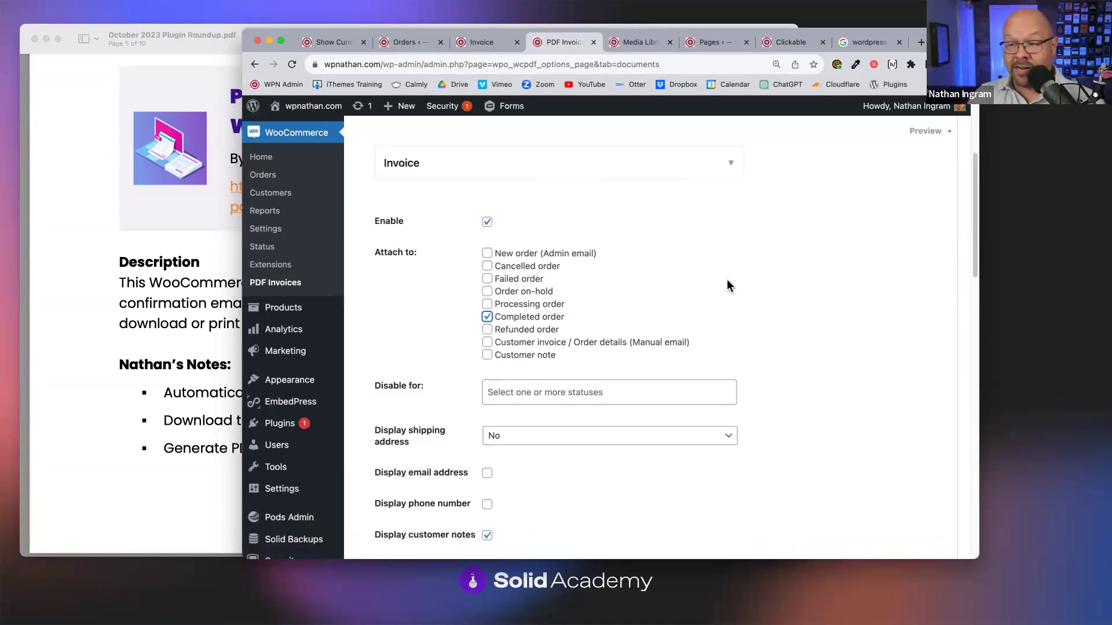
pyautogui.scroll(-1, 703, 278)
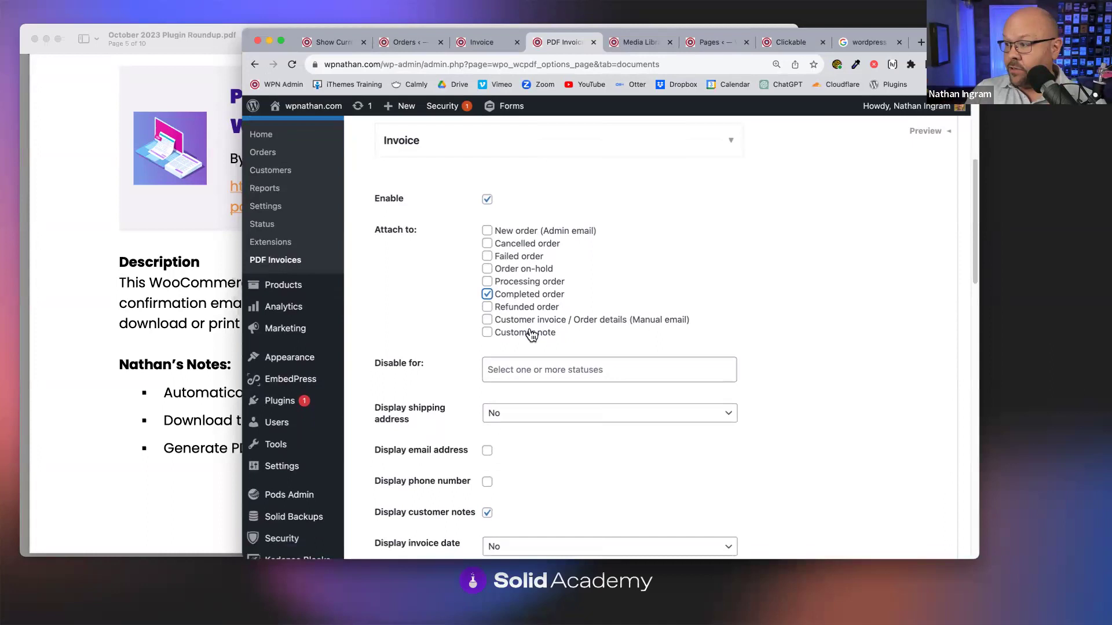
pyautogui.click(500, 364)
pyautogui.scroll(-1, 665, 405)
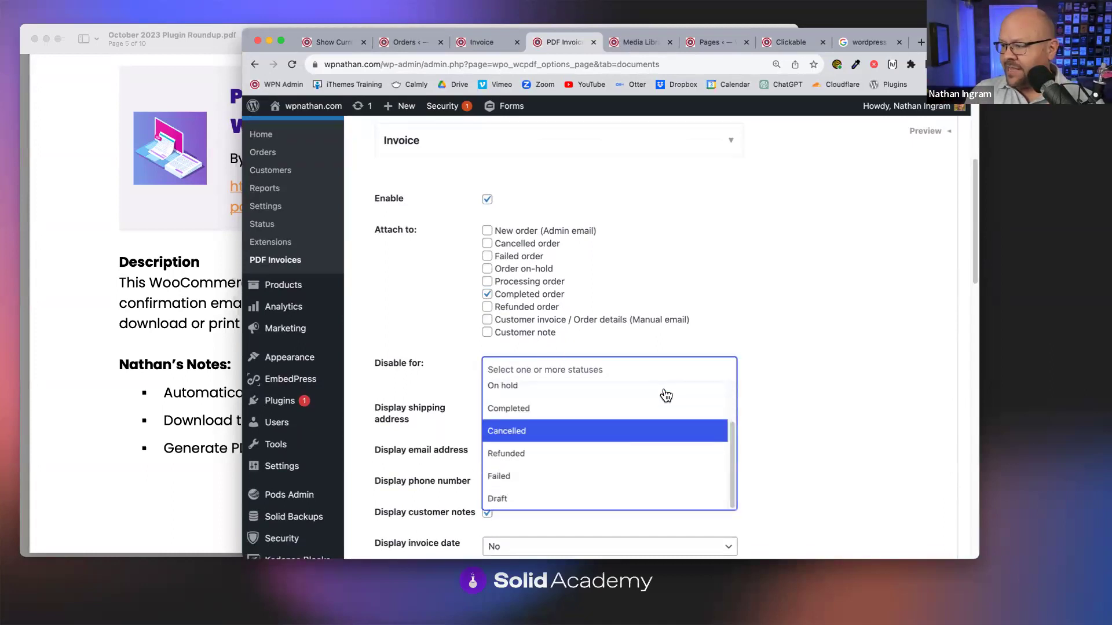
pyautogui.click(839, 343)
pyautogui.scroll(-2, 837, 342)
pyautogui.scroll(-6, 835, 342)
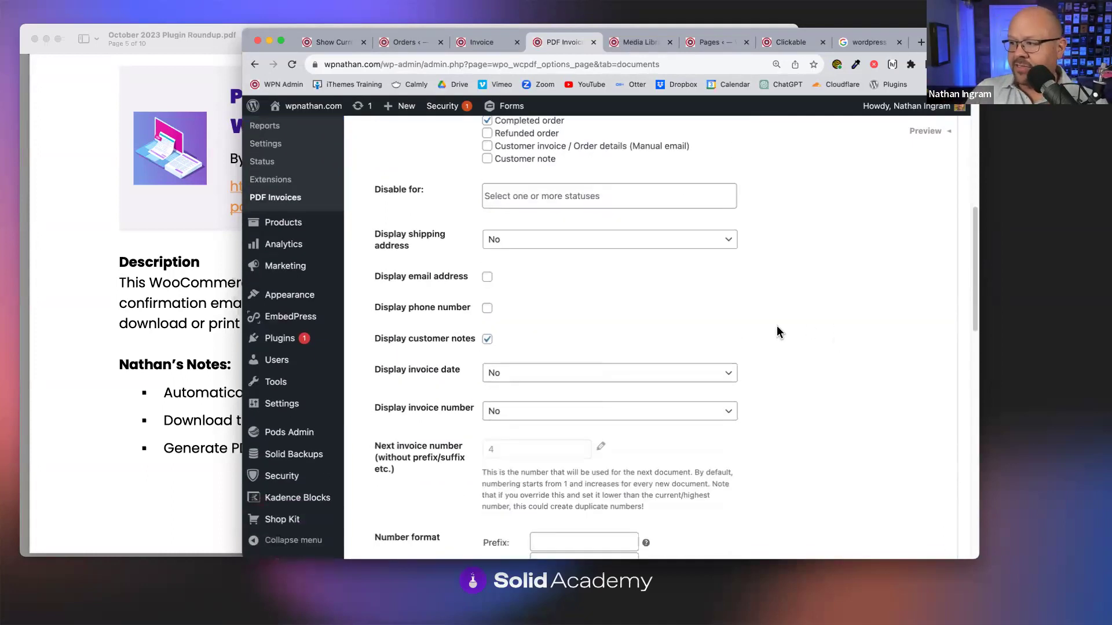
# Review the shipping address display options and the invoice numbering and My Account download settings.
pyautogui.click(561, 247)
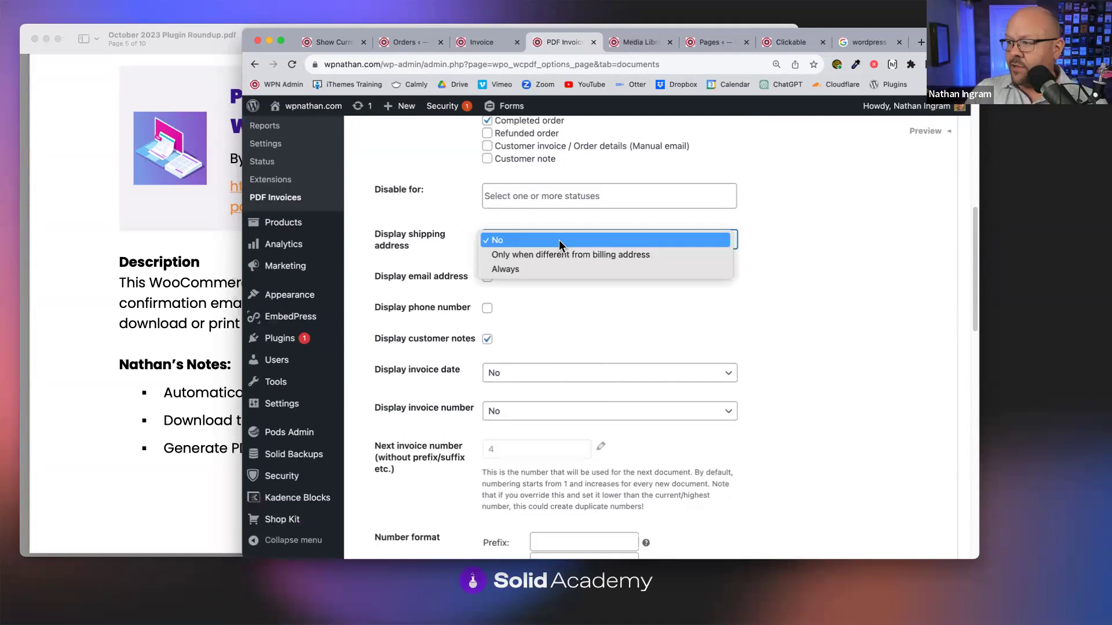
pyautogui.click(868, 232)
pyautogui.scroll(-1, 406, 314)
pyautogui.scroll(-10, 405, 314)
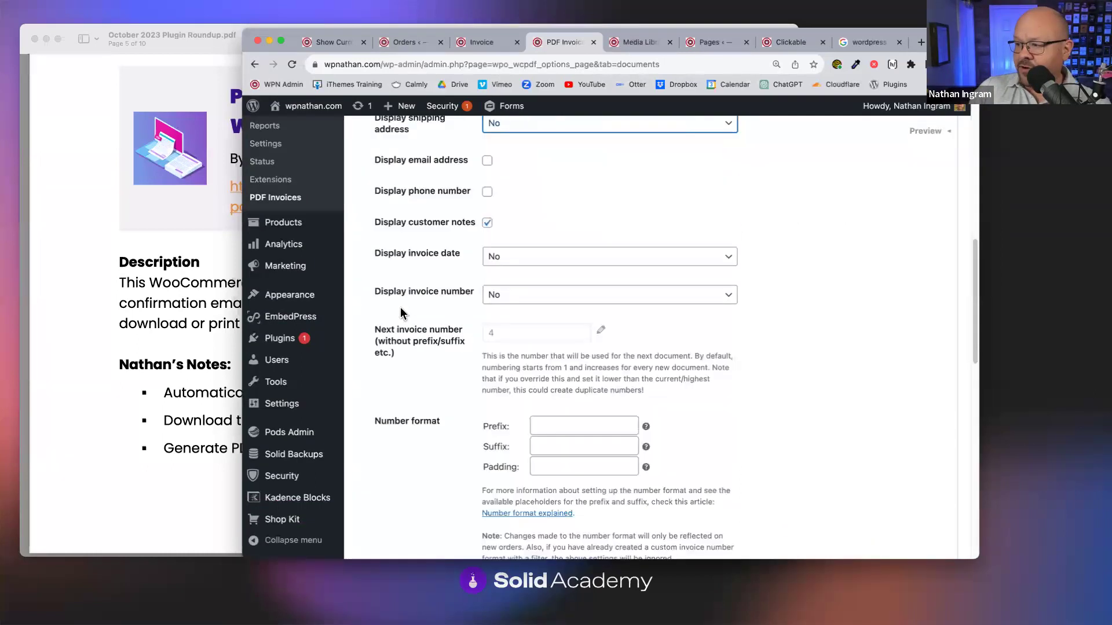
pyautogui.scroll(-12, 401, 310)
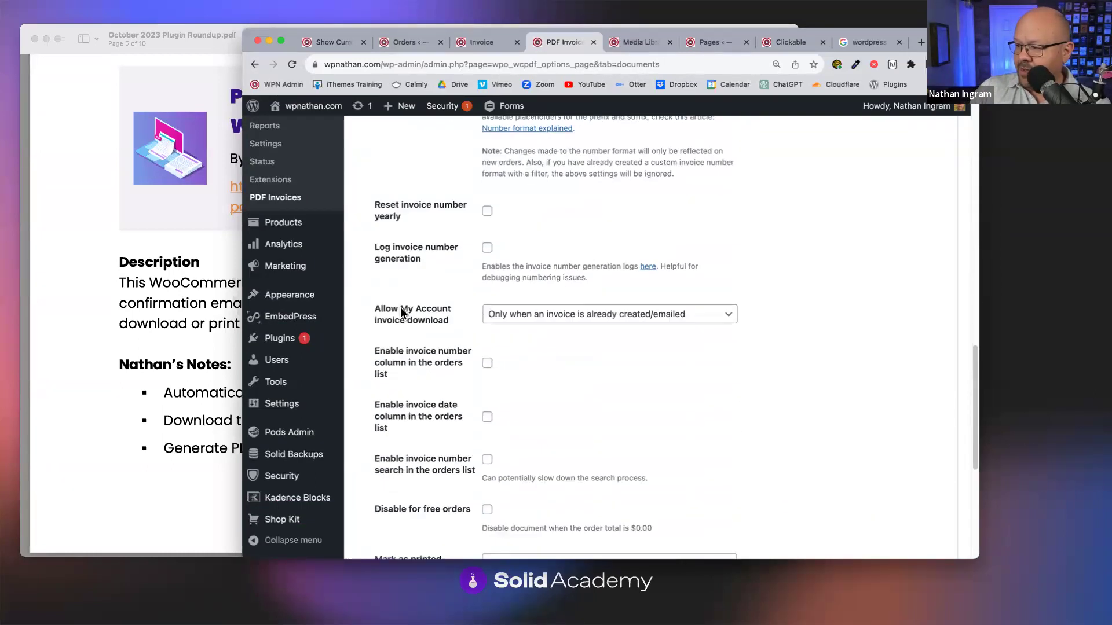
# Open the plugin's Status settings and highlight the description of the Logged in document access type.
pyautogui.scroll(20, 402, 307)
pyautogui.click(572, 197)
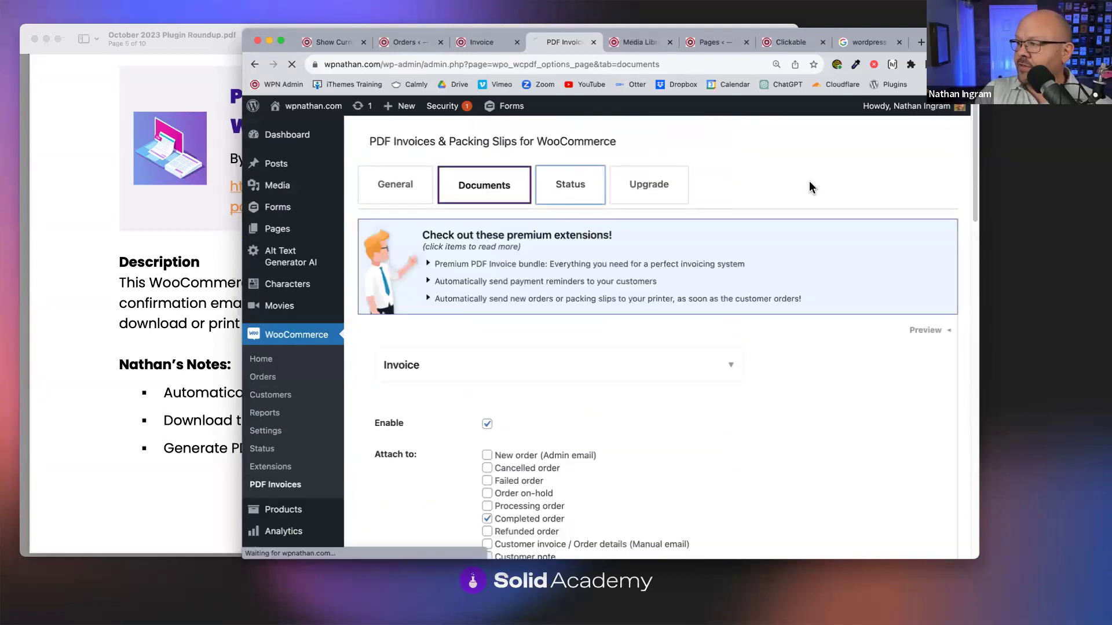
pyautogui.scroll(-4, 834, 247)
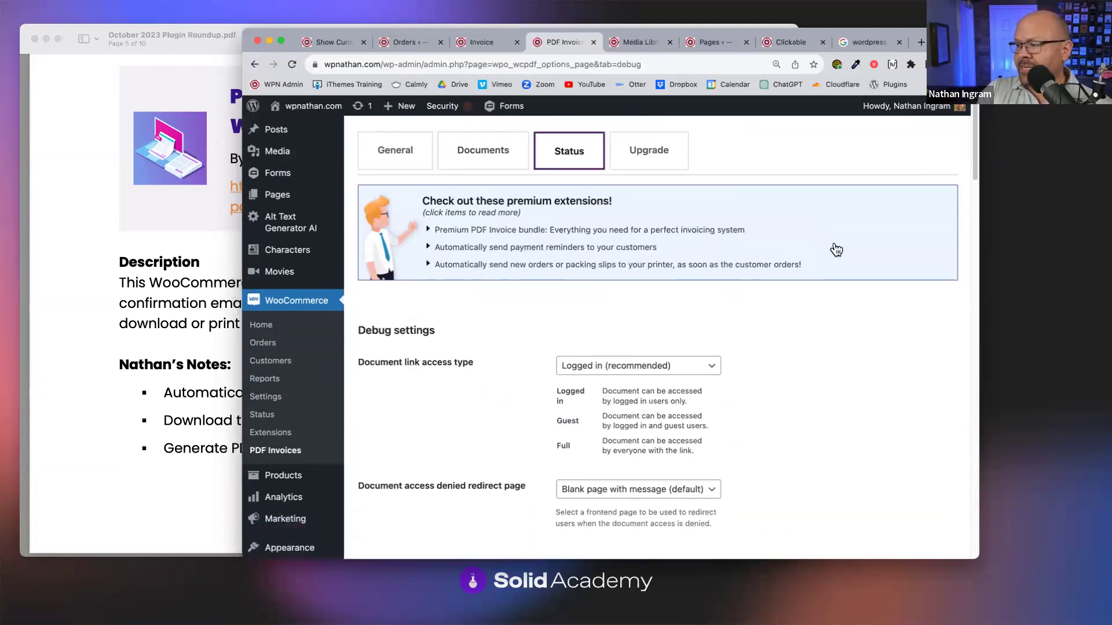
pyautogui.scroll(-4, 834, 248)
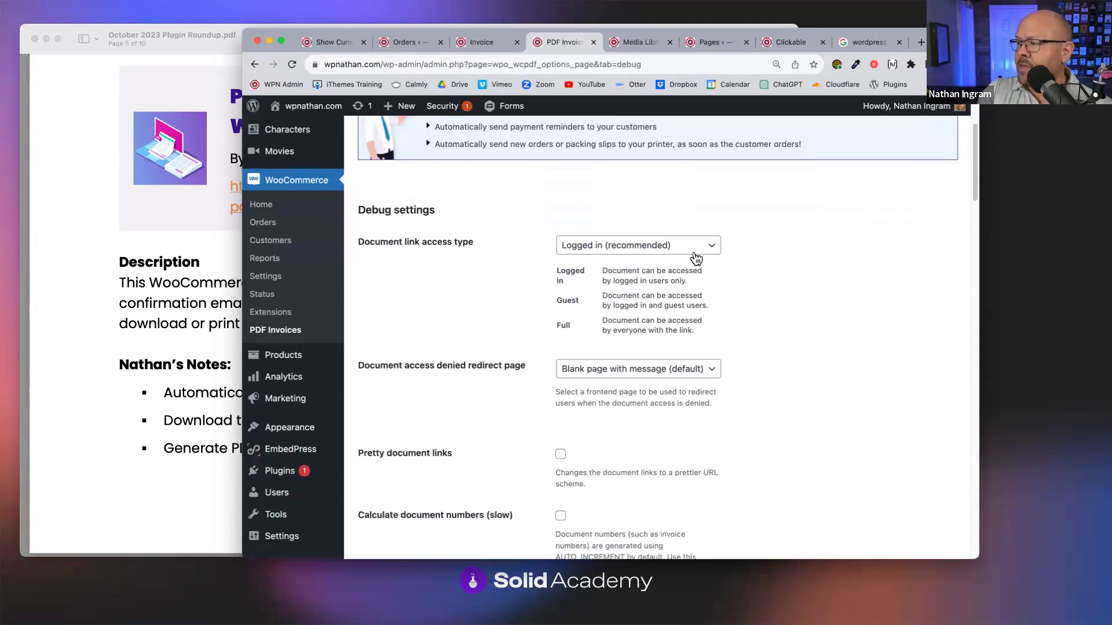
pyautogui.scroll(-1, 670, 257)
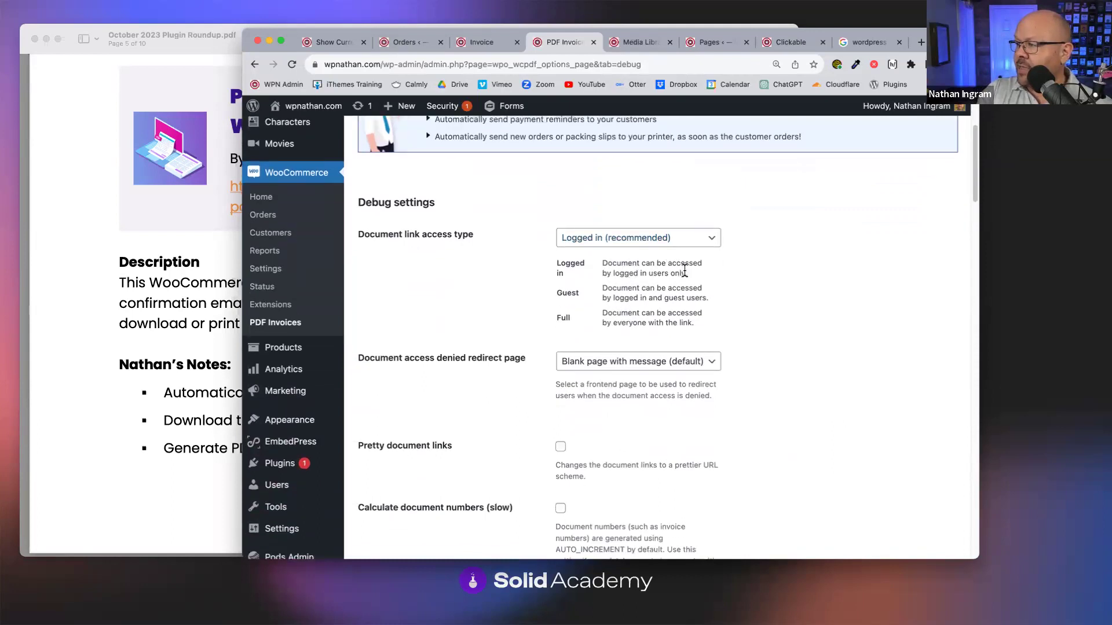
pyautogui.moveTo(688, 273); pyautogui.dragTo(584, 258)
pyautogui.tripleClick(665, 270)
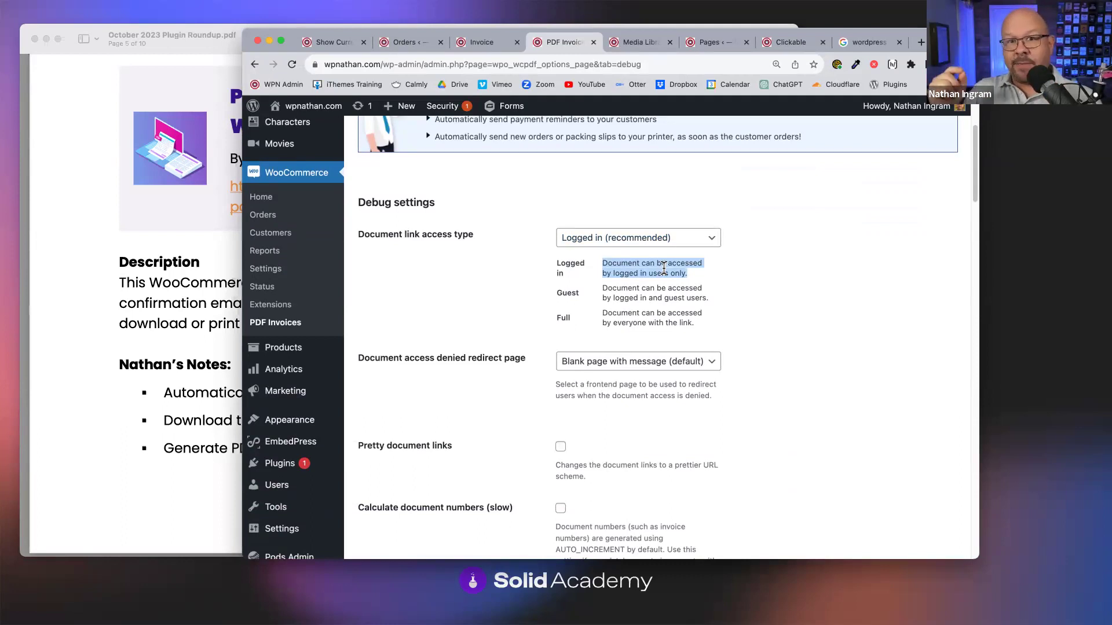
# Set the document link access type to Full and look over the remaining debug settings.
pyautogui.click(602, 239)
pyautogui.press('Down')
pyautogui.press('Down')
pyautogui.press('Return')
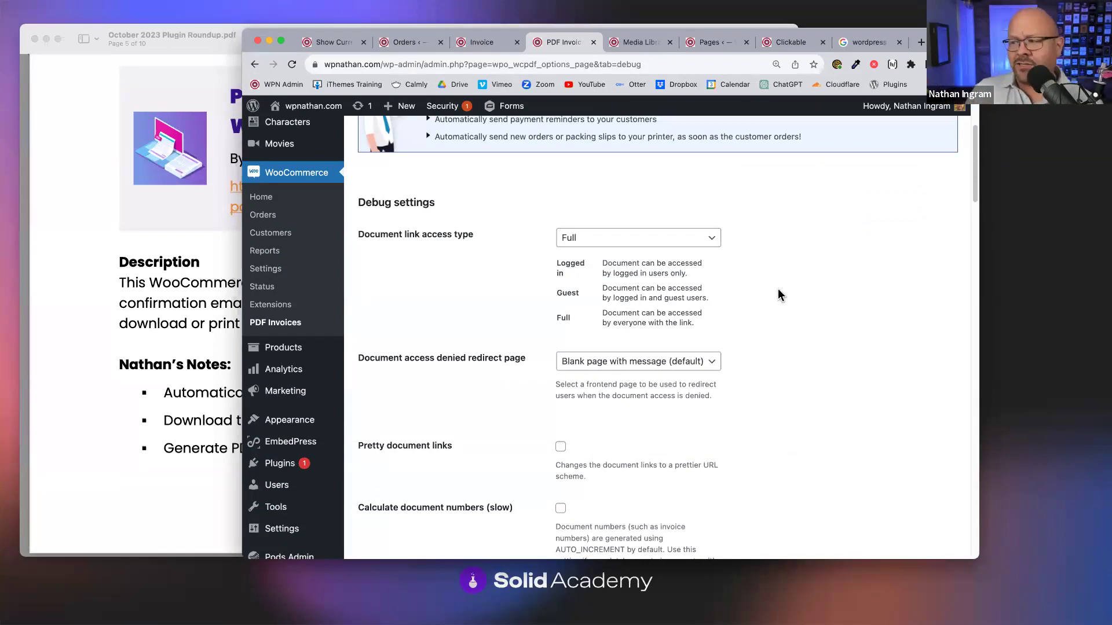
pyautogui.scroll(-3, 829, 294)
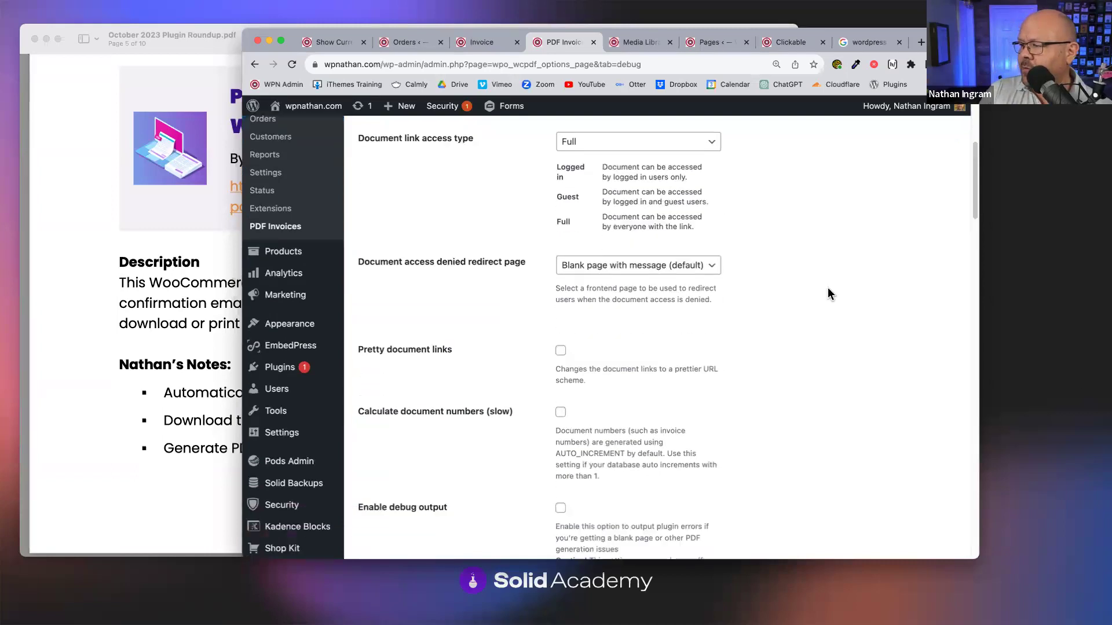
pyautogui.scroll(-8, 829, 294)
pyautogui.scroll(-6, 515, 314)
pyautogui.scroll(20, 519, 316)
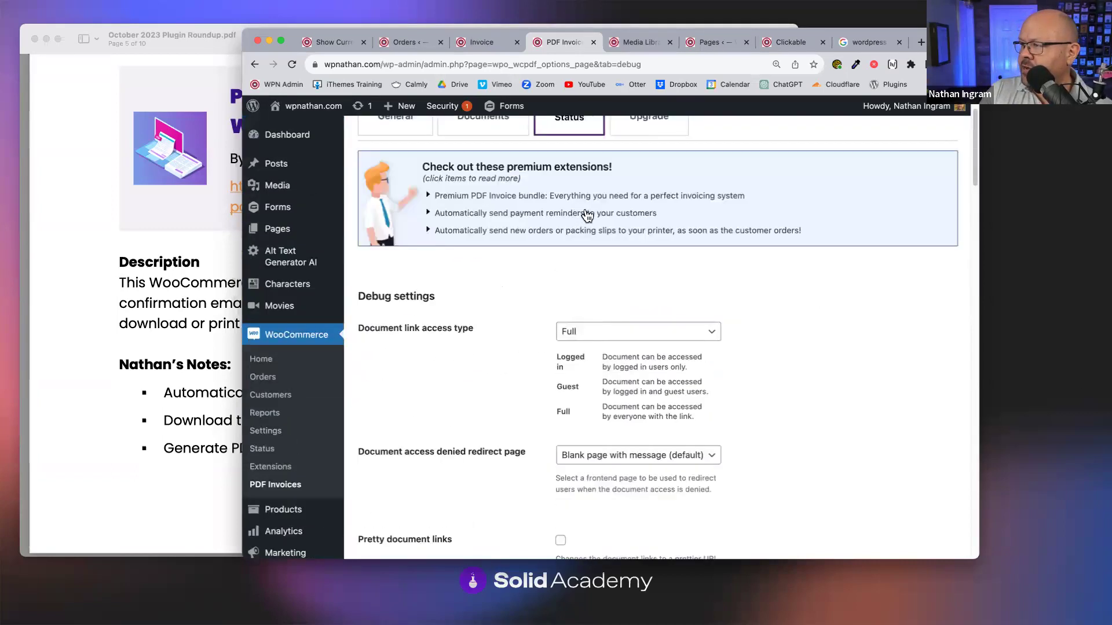
# Review the Upgrade page's feature comparison and open the Professional extension's product page in a separate browser tab.
pyautogui.click(661, 133)
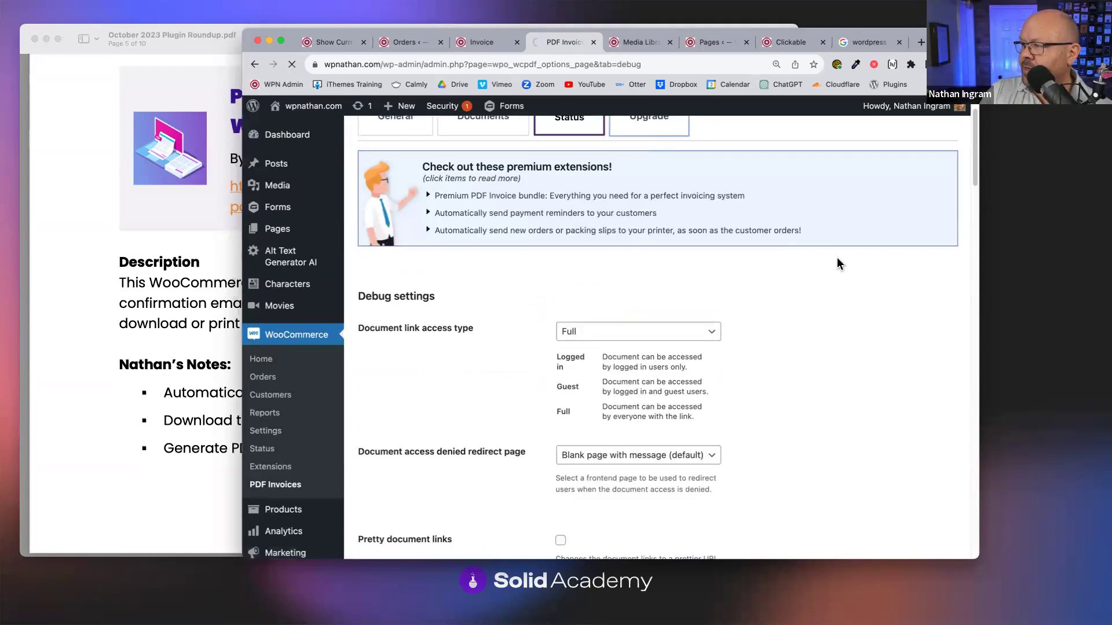
pyautogui.scroll(-7, 839, 264)
pyautogui.scroll(-20, 838, 264)
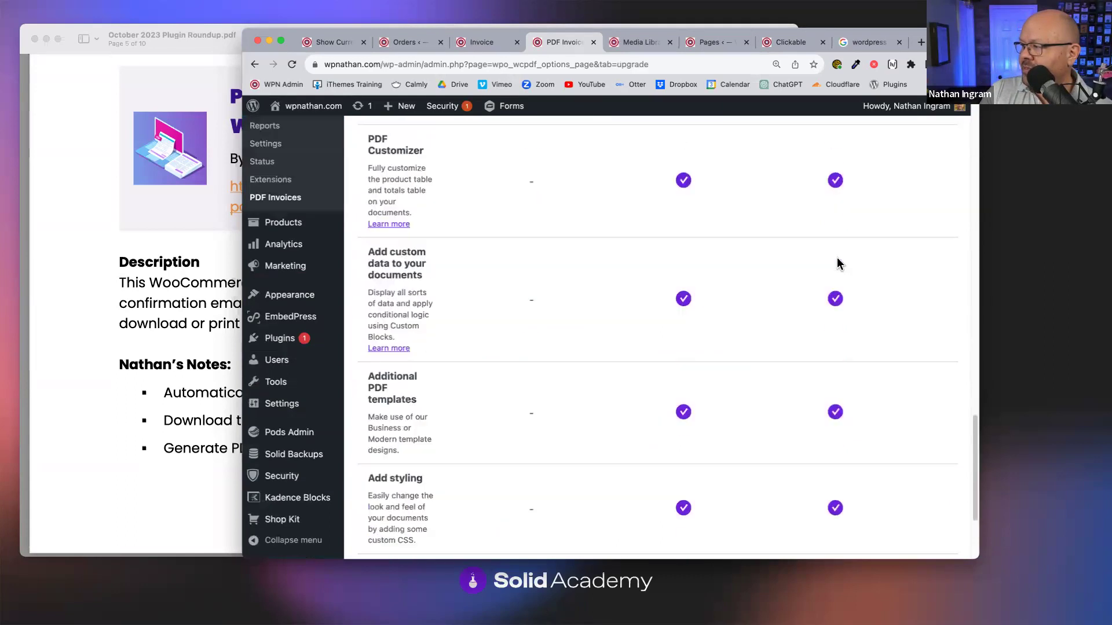
pyautogui.scroll(-3, 839, 264)
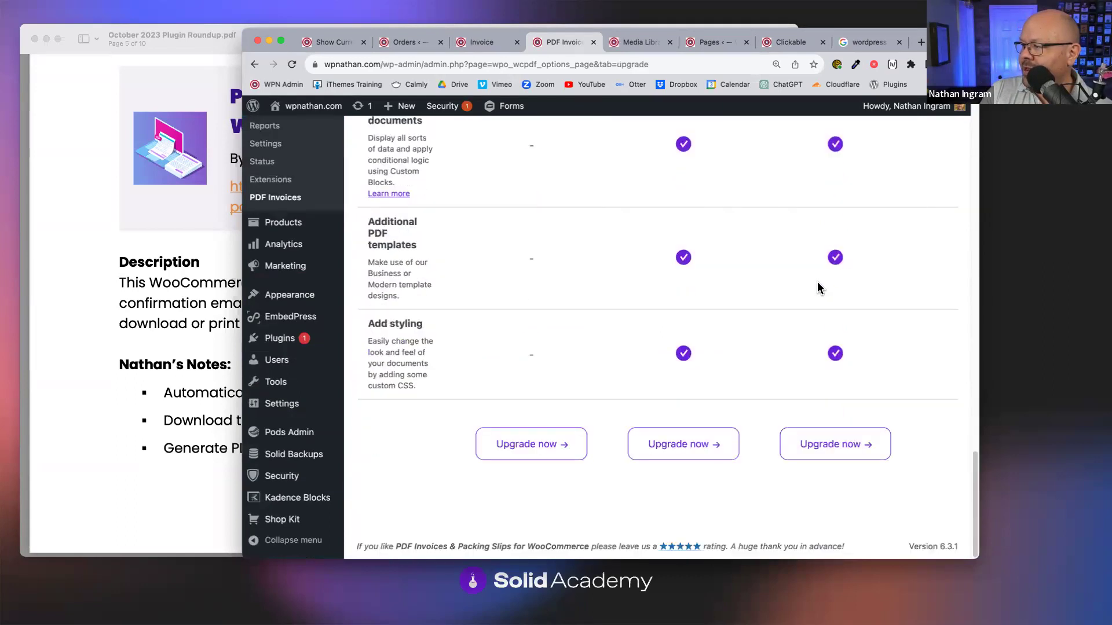
pyautogui.keyDown('super'); pyautogui.click(524, 443); pyautogui.keyUp('super')
pyautogui.click(622, 40)
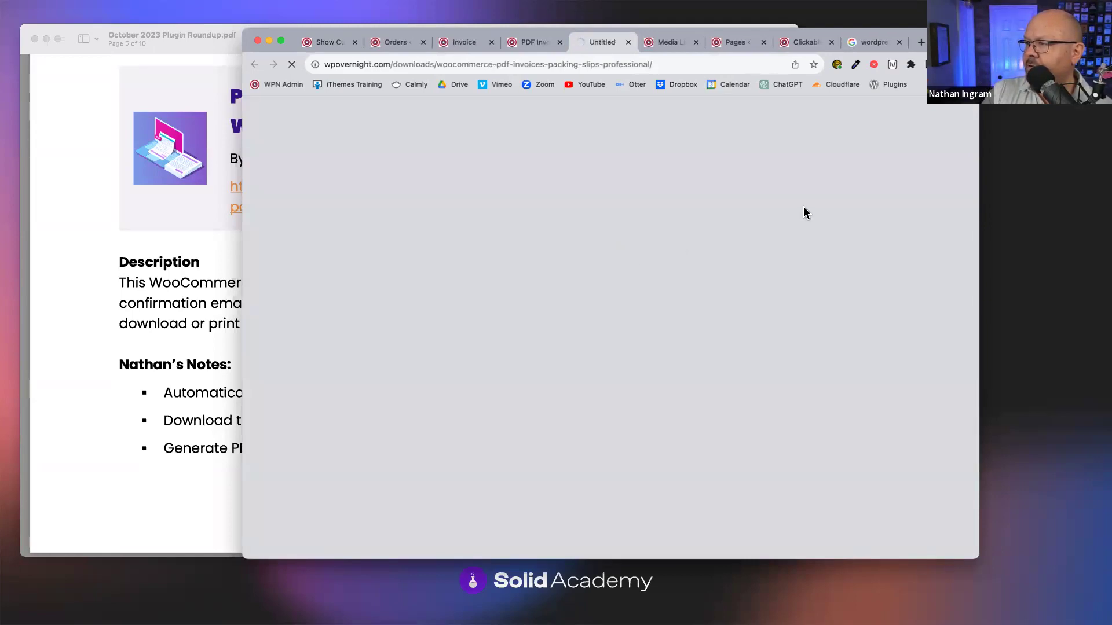
# Close the Media Library, Pages, Clickable and Google search browser tabs.
pyautogui.click(697, 42)
pyautogui.click(697, 42)
pyautogui.click(696, 42)
pyautogui.click(697, 42)
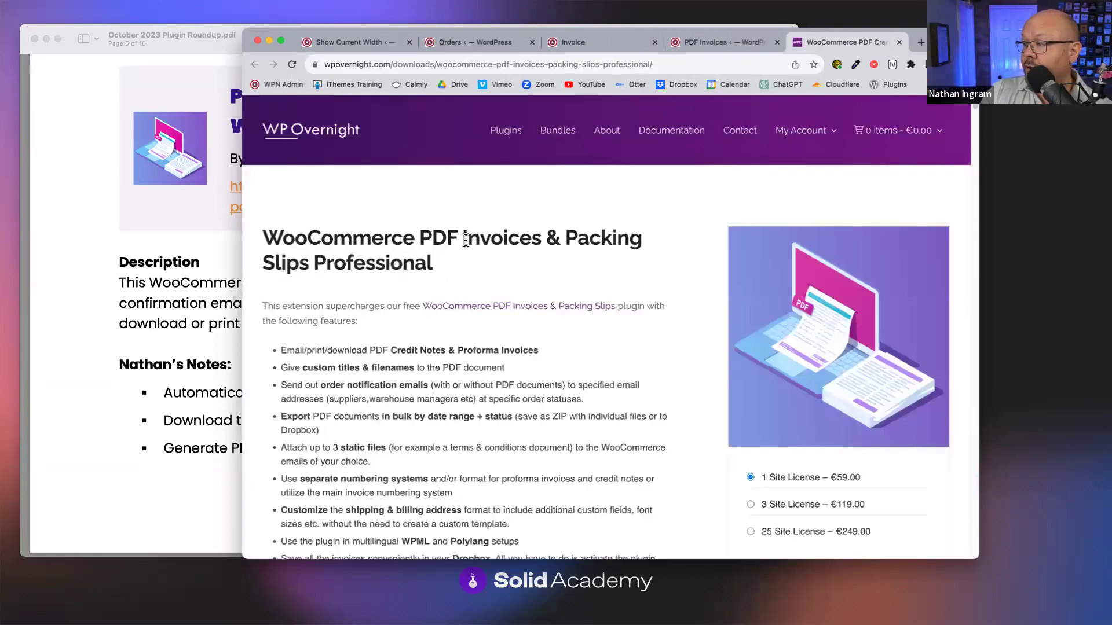
# Review the Professional extension's features and site license prices, and close its product page.
pyautogui.scroll(-20, 831, 194)
pyautogui.scroll(15, 744, 210)
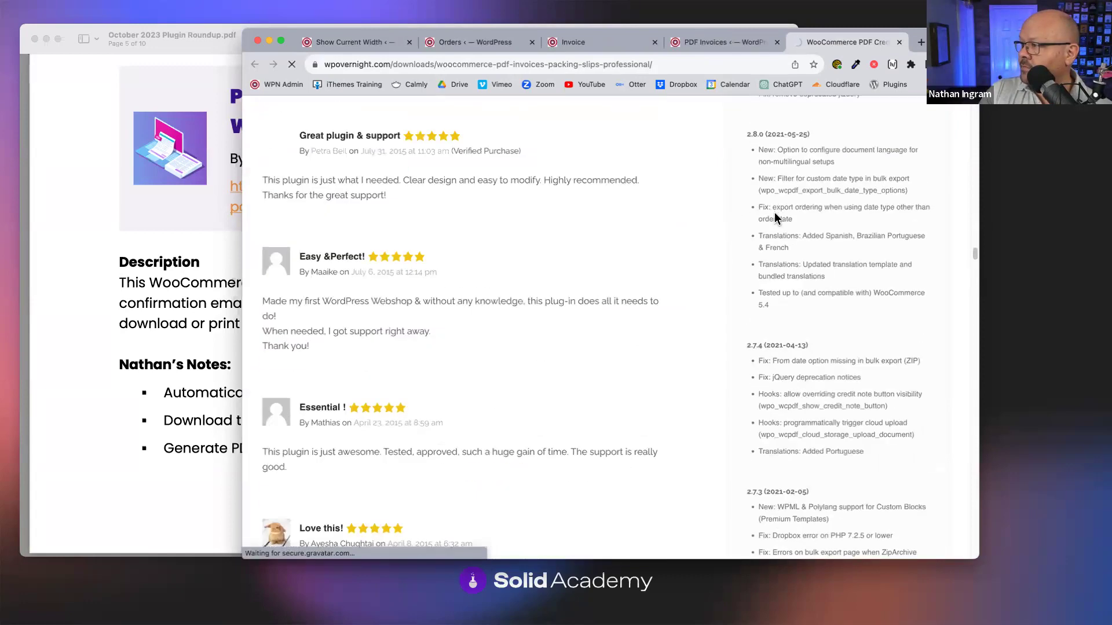
pyautogui.moveTo(974, 196); pyautogui.dragTo(975, 109)
pyautogui.scroll(-2, 975, 110)
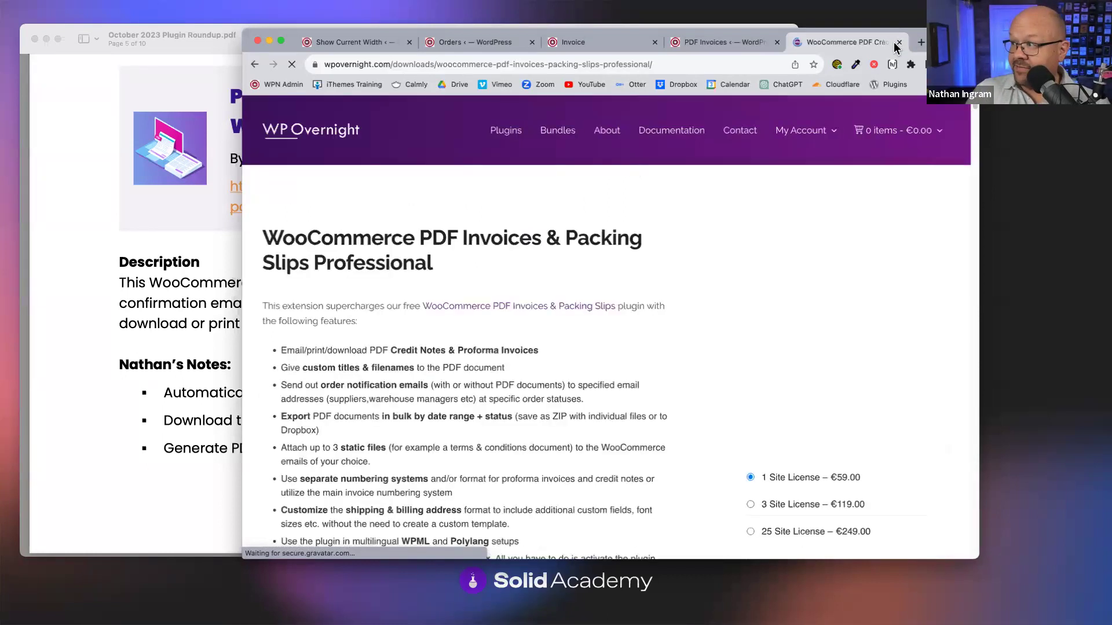
pyautogui.click(899, 45)
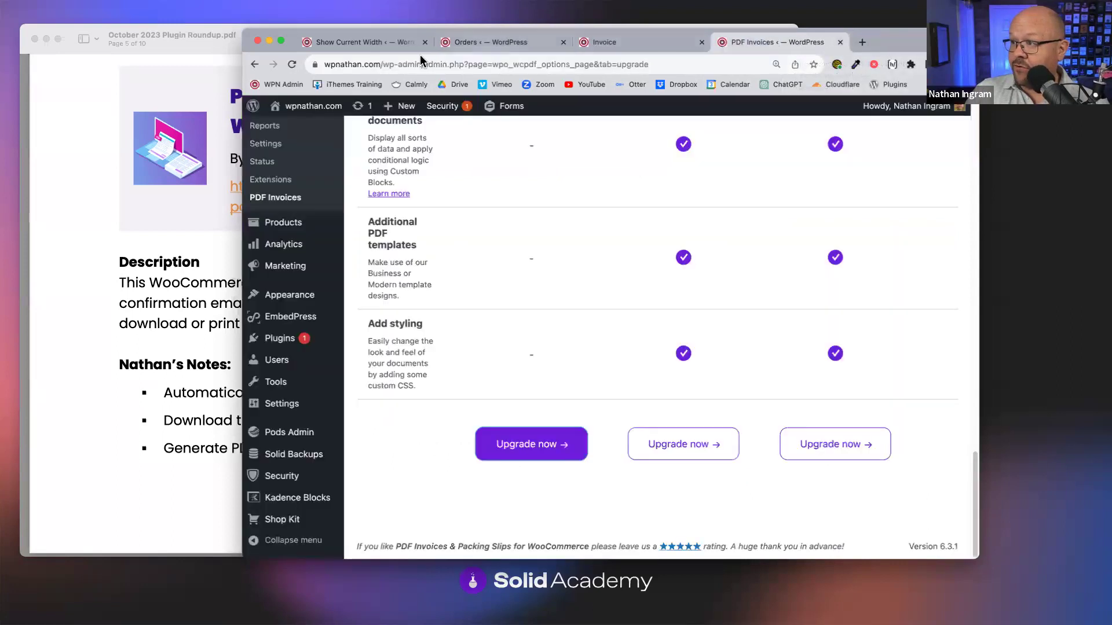
# Generate the PDF packing slip for the second March 6, 2023 order and highlight its product line.
pyautogui.click(480, 42)
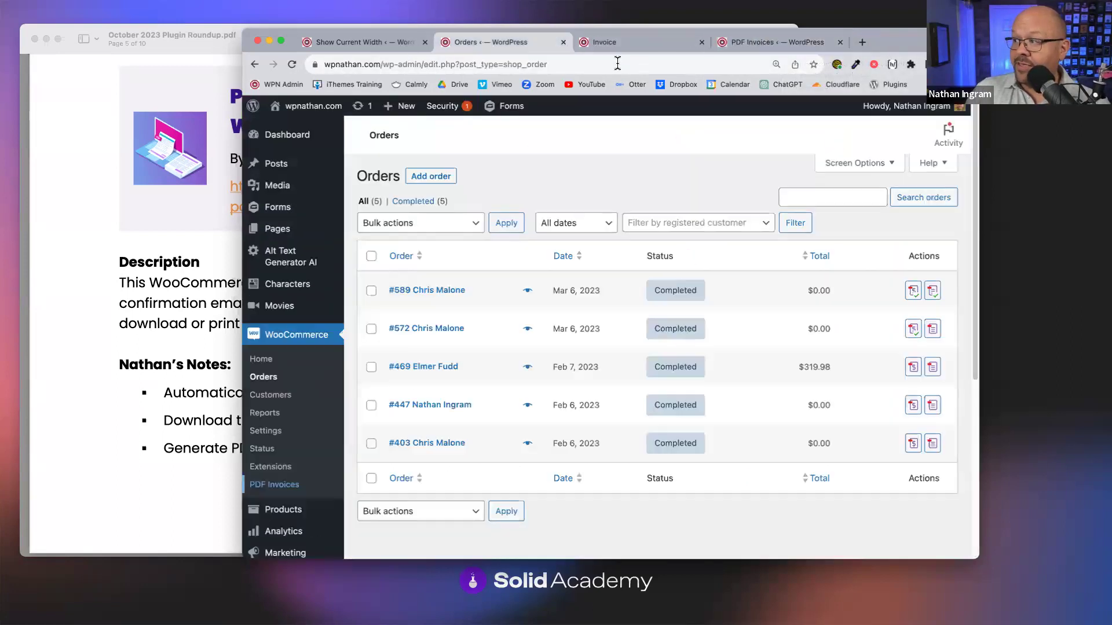
pyautogui.click(933, 329)
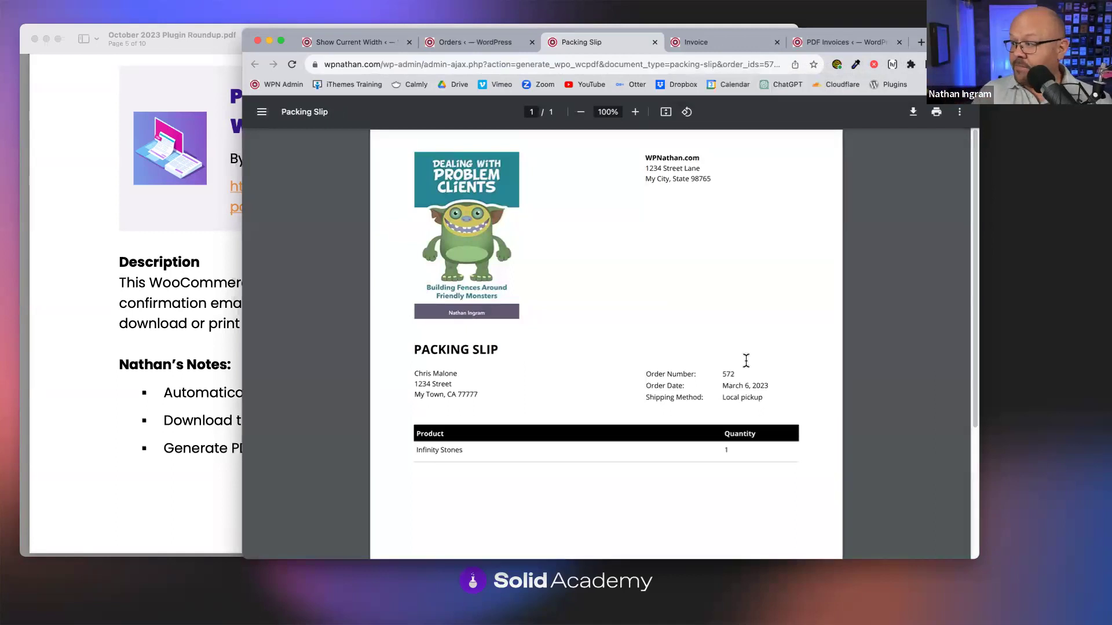
pyautogui.scroll(-5, 687, 386)
pyautogui.scroll(1, 686, 385)
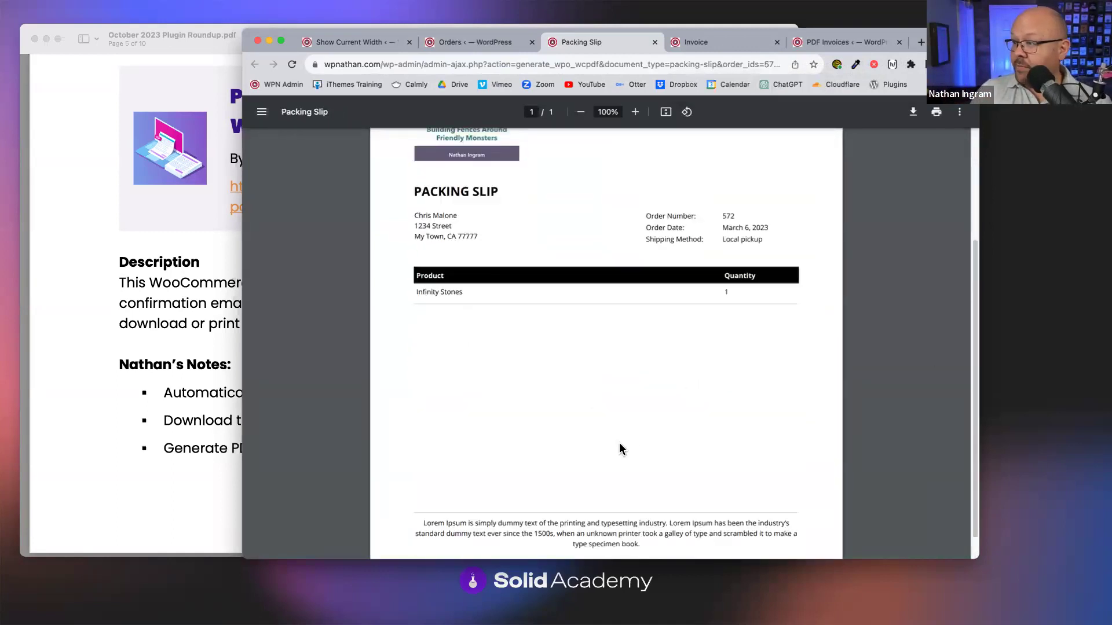
pyautogui.moveTo(433, 293); pyautogui.dragTo(797, 304)
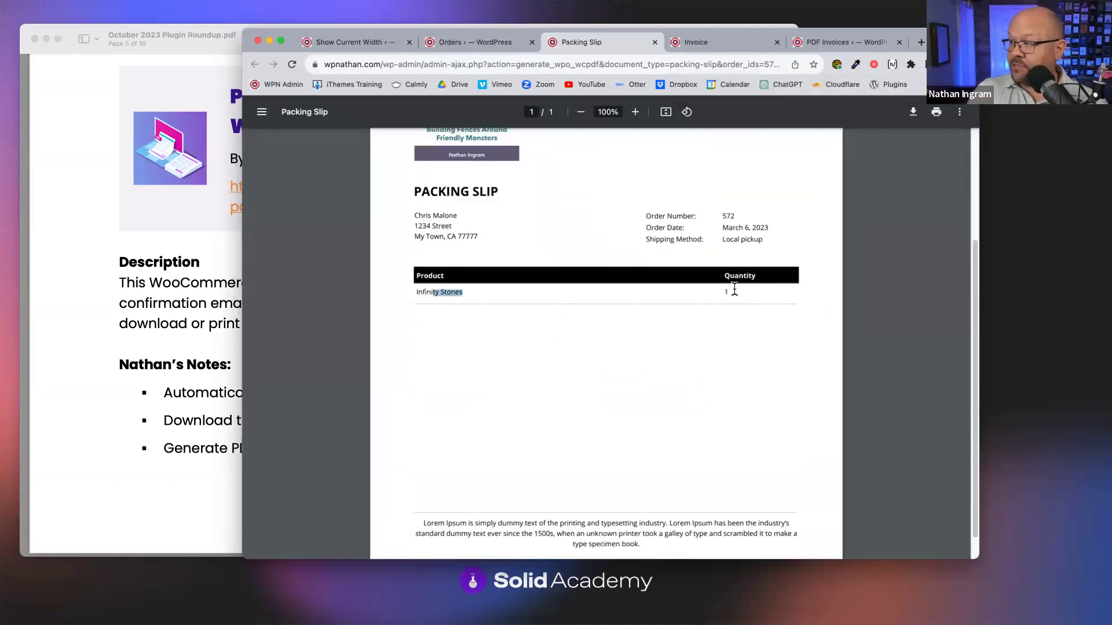
pyautogui.click(741, 357)
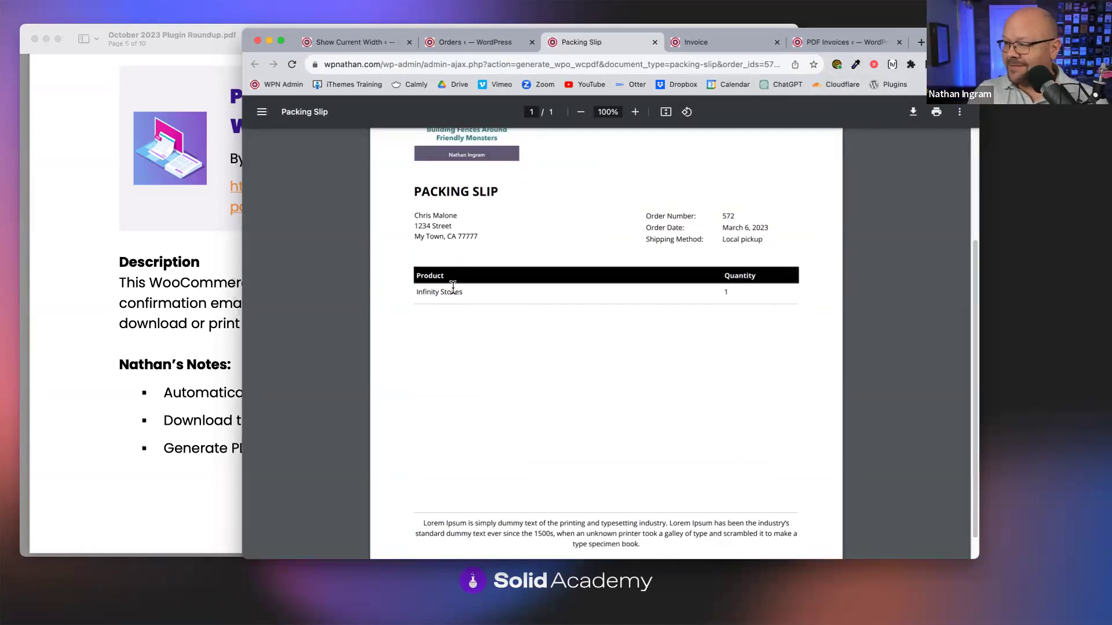
# Close the packing slip and invoice documents to return to the orders list.
pyautogui.scroll(3, 819, 400)
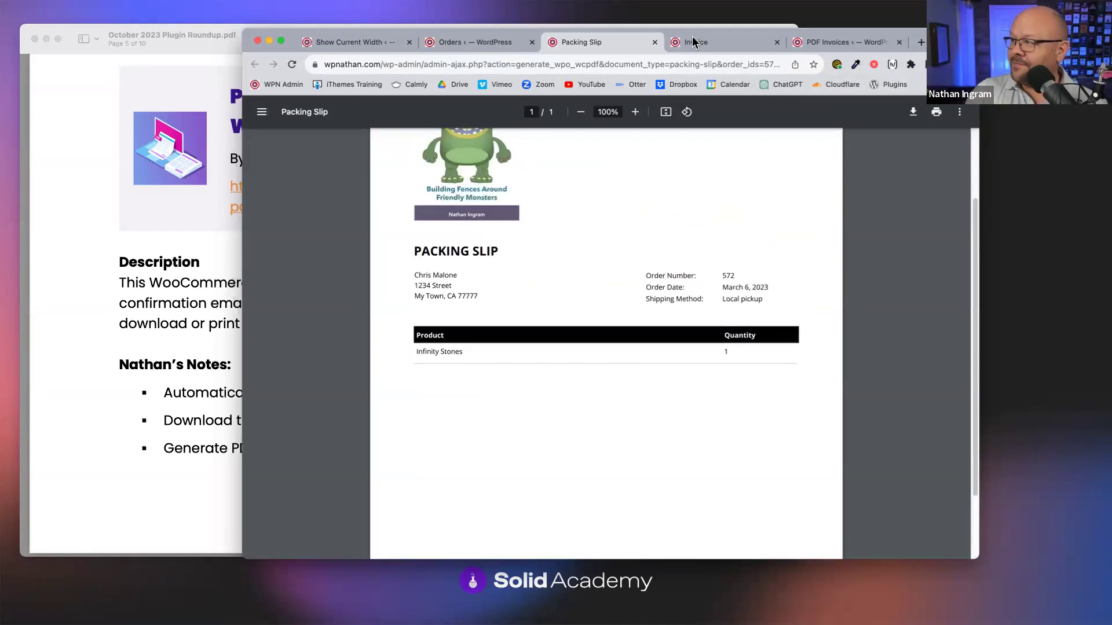
pyautogui.click(655, 42)
pyautogui.click(655, 41)
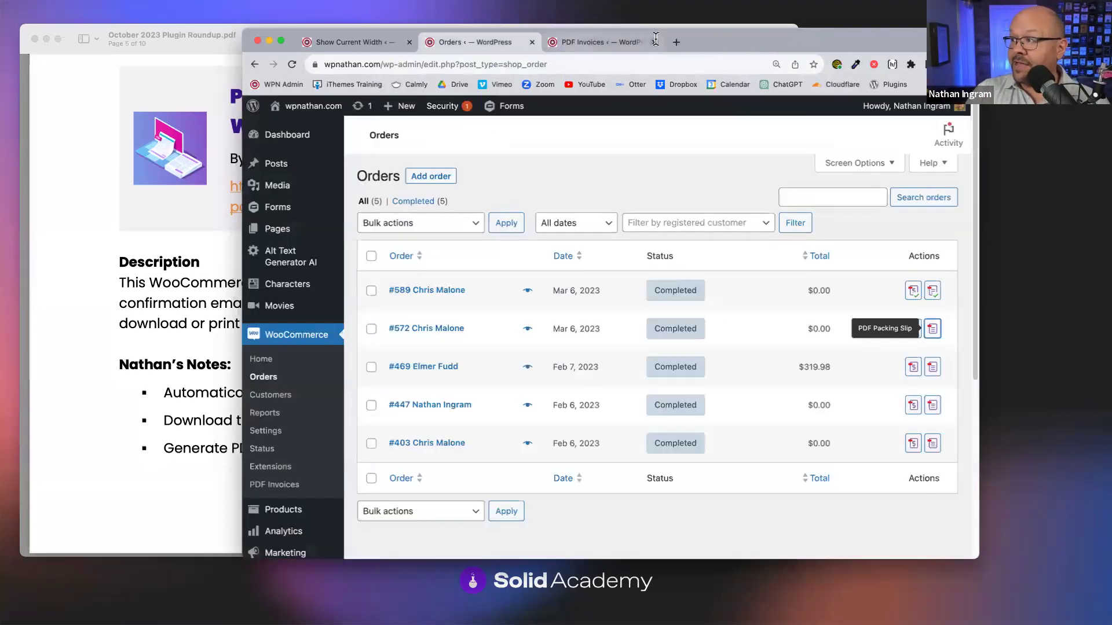
# Switch to October 2023 Plugin Roundup.pdf, review the PDF Invoices & Packing Slips notes, and highlight the sequential invoice numbers bullet.
pyautogui.click(128, 300)
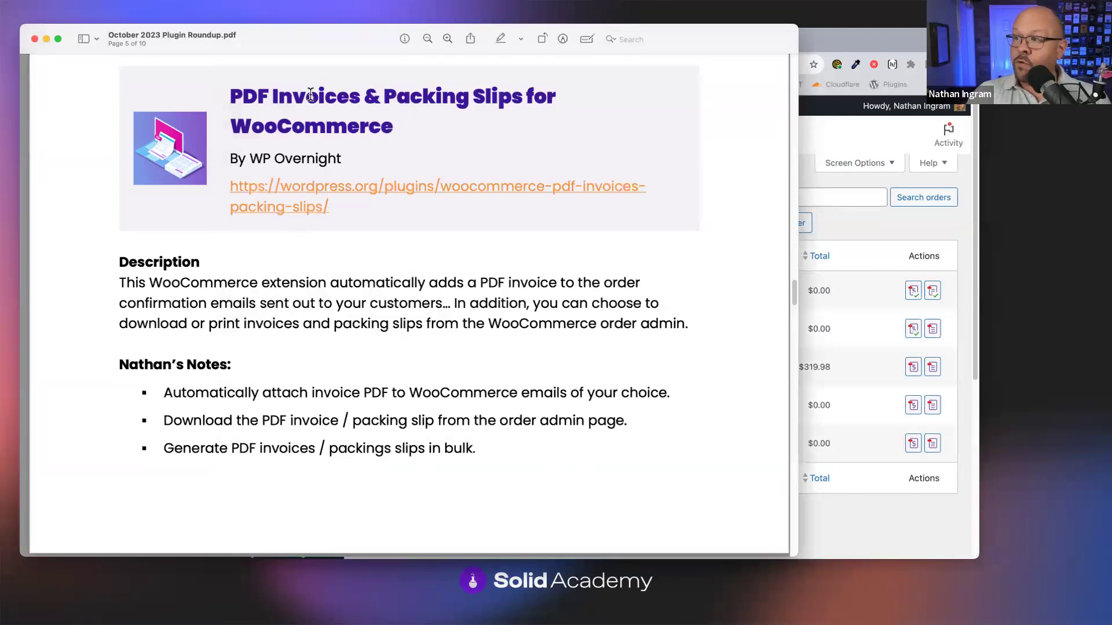
pyautogui.moveTo(317, 95); pyautogui.dragTo(434, 135)
pyautogui.click(448, 383)
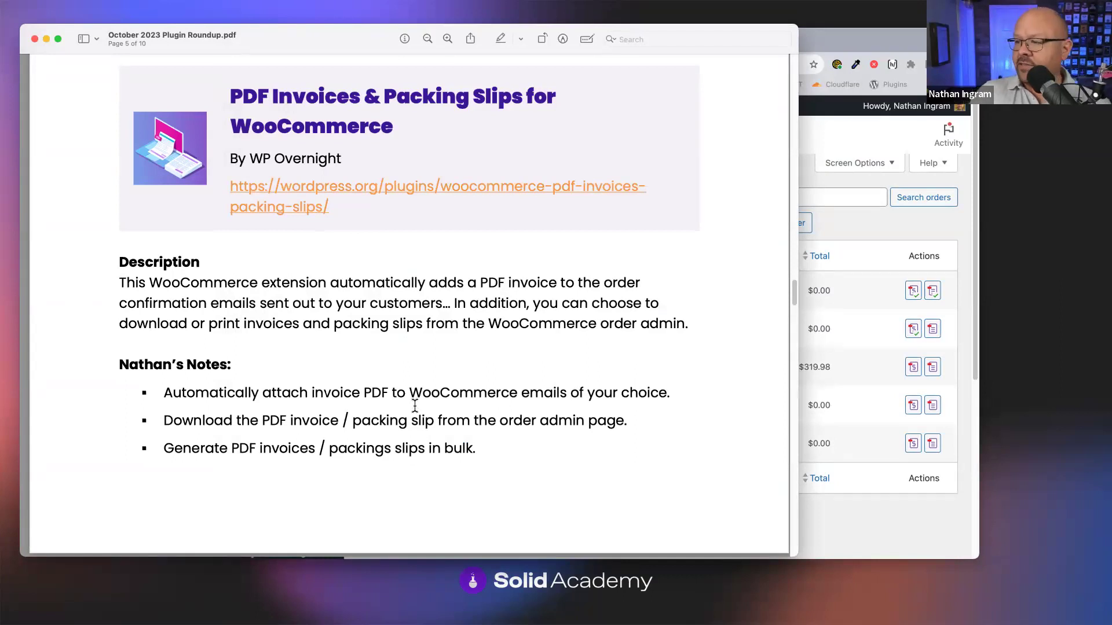
pyautogui.scroll(-2, 415, 406)
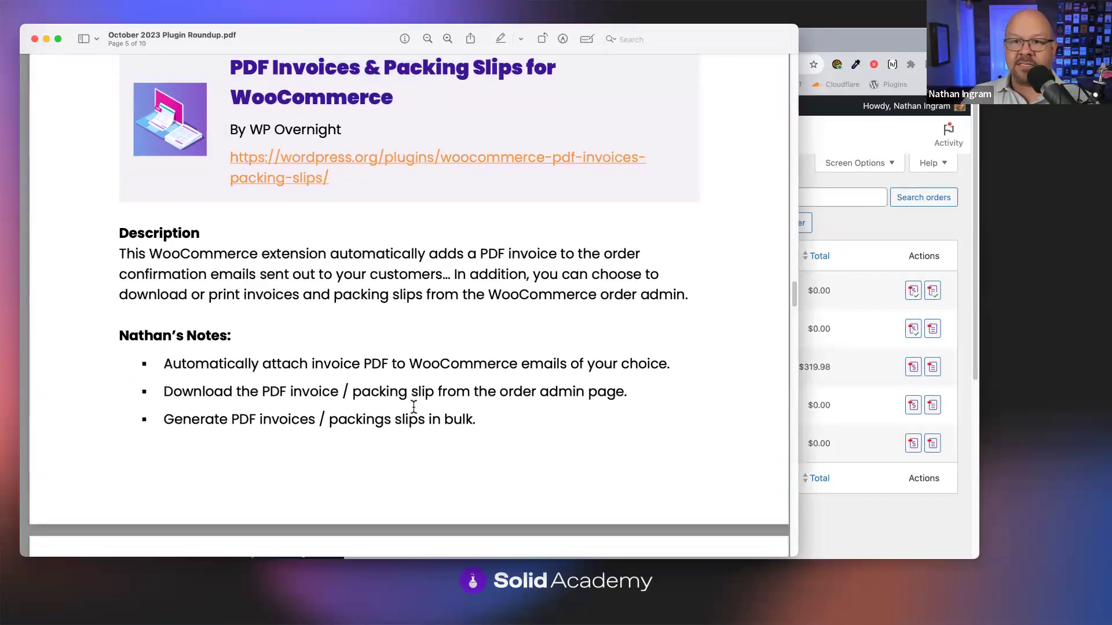
pyautogui.scroll(-10, 413, 407)
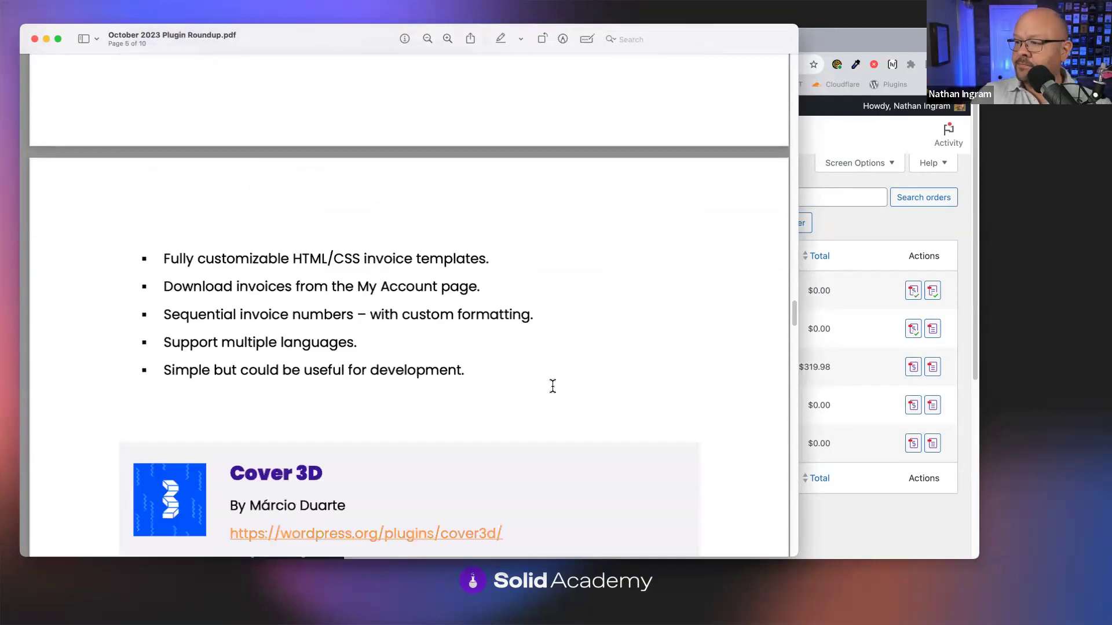
pyautogui.scroll(-3, 552, 386)
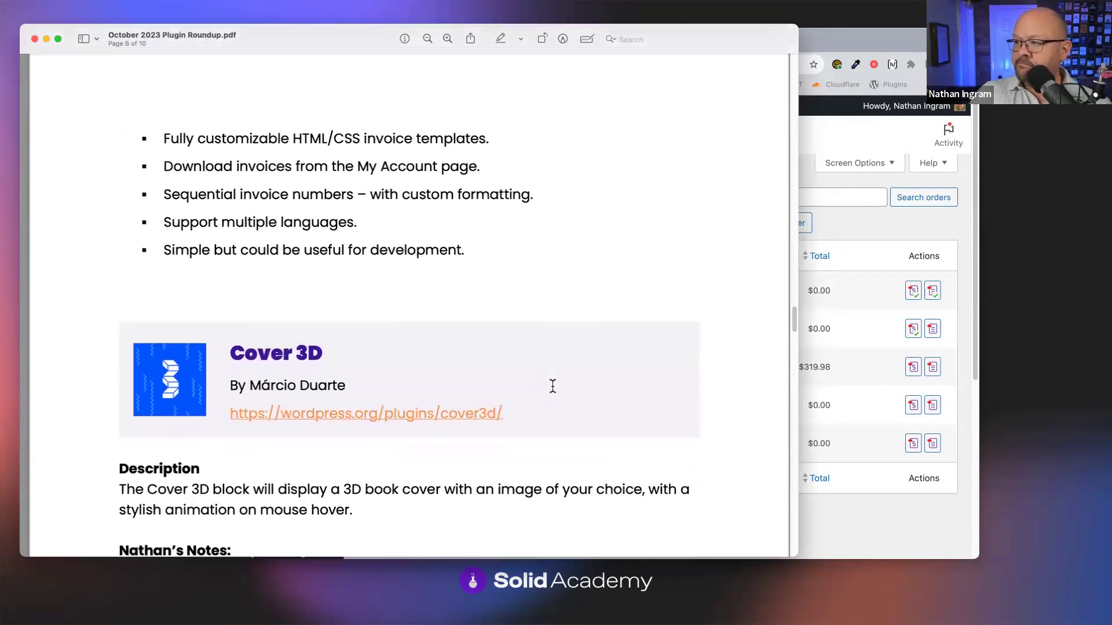
pyautogui.moveTo(159, 203); pyautogui.dragTo(568, 196)
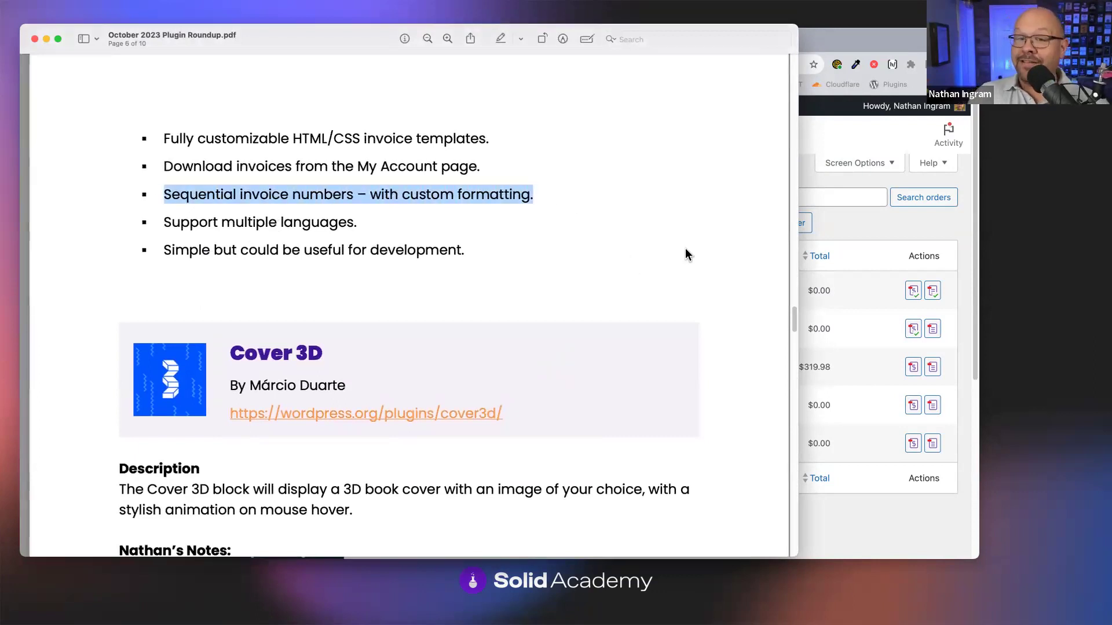
# Move the browser window aside and show the Cover 3D entry in the roundup PDF.
pyautogui.click(891, 41)
pyautogui.click(275, 283)
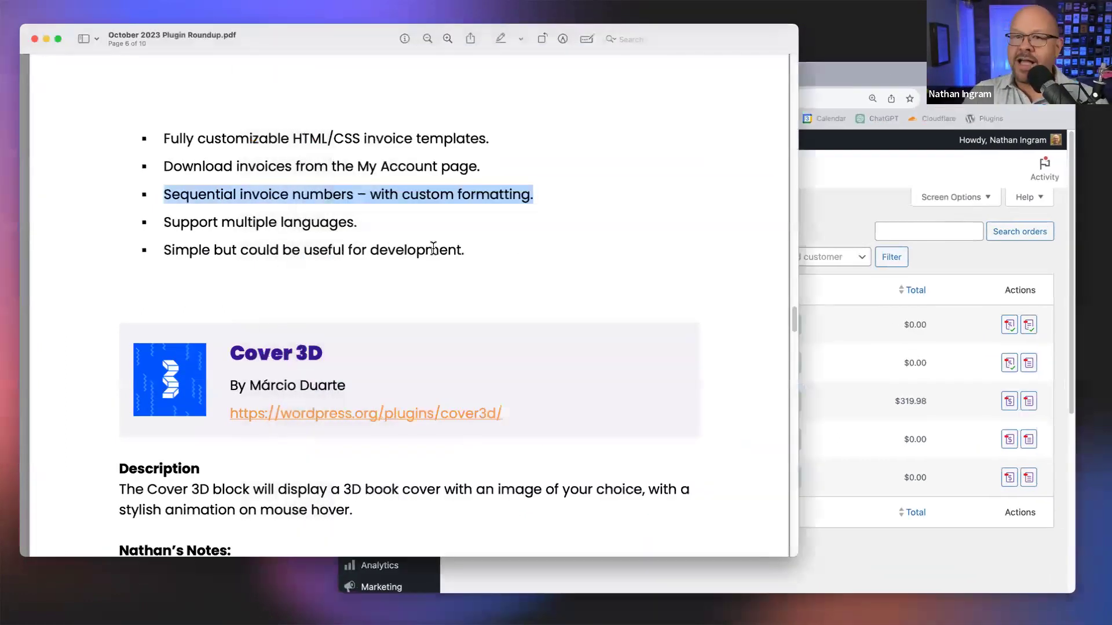
pyautogui.scroll(-5, 434, 247)
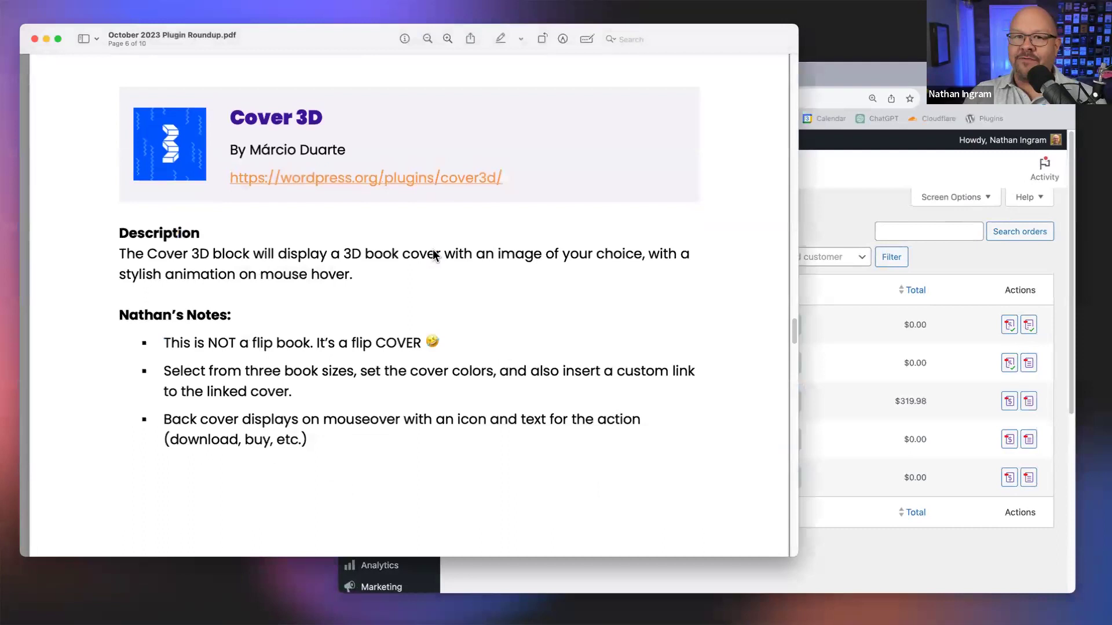
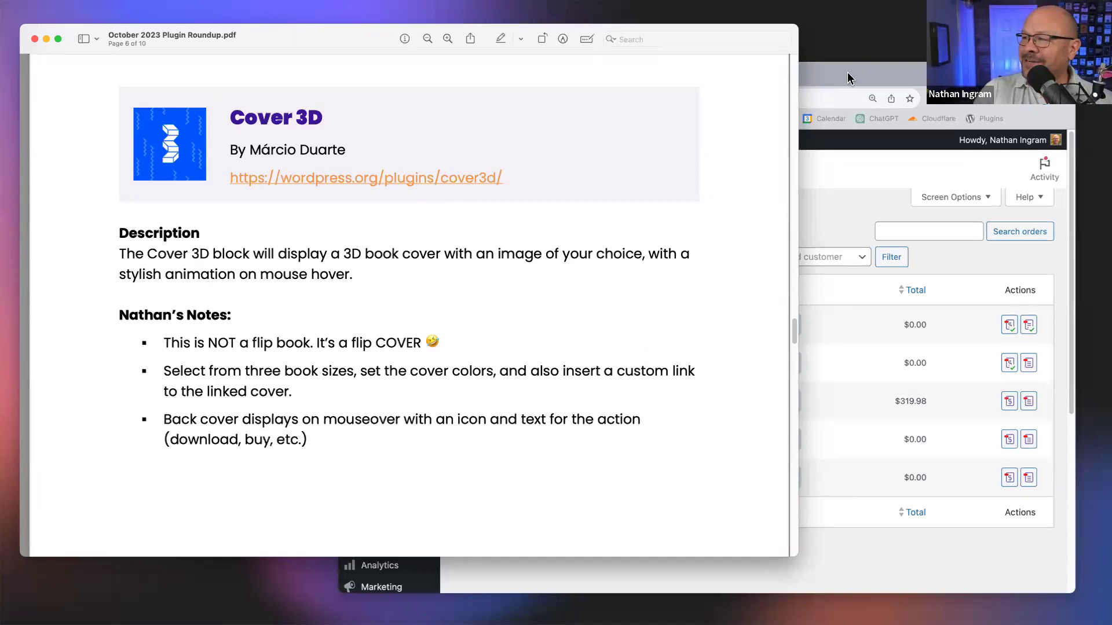
# Switch back to the WordPress admin in the browser and activate the Cover3D plugin from the installed plugins list.
pyautogui.moveTo(858, 82); pyautogui.dragTo(846, 77)
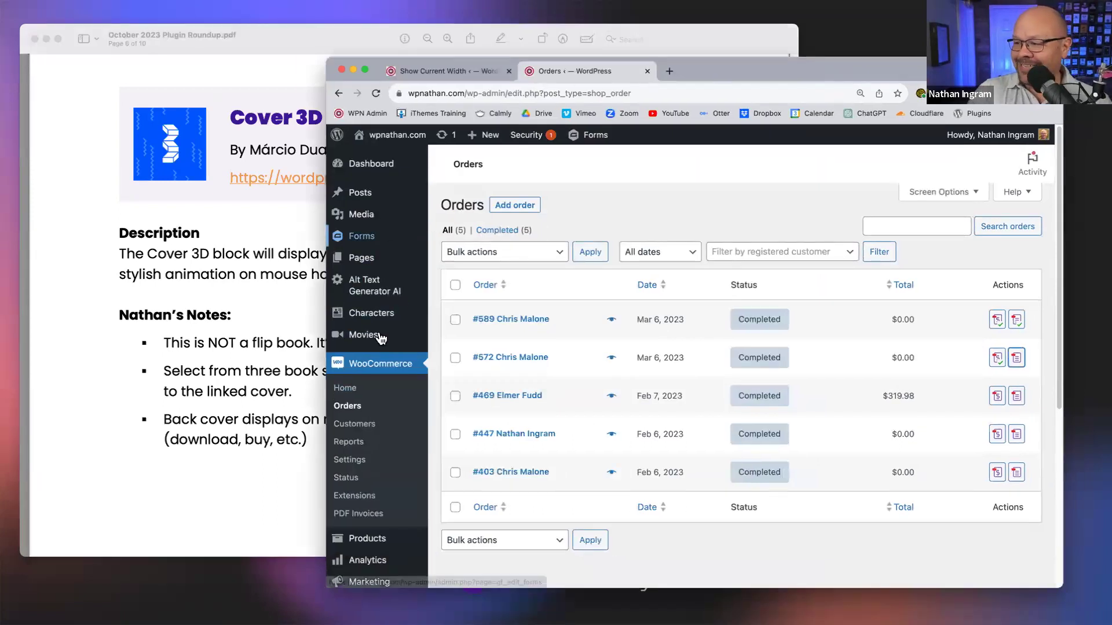
pyautogui.scroll(-4, 365, 451)
pyautogui.moveTo(359, 457)
pyautogui.click(459, 461)
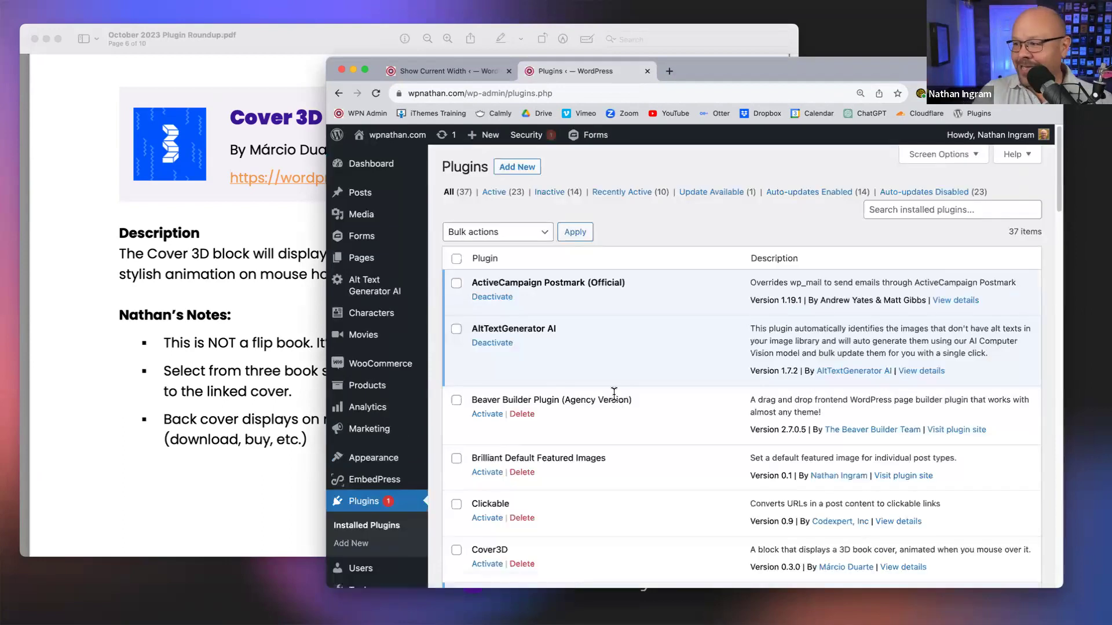
pyautogui.scroll(-2, 616, 399)
pyautogui.scroll(-6, 613, 398)
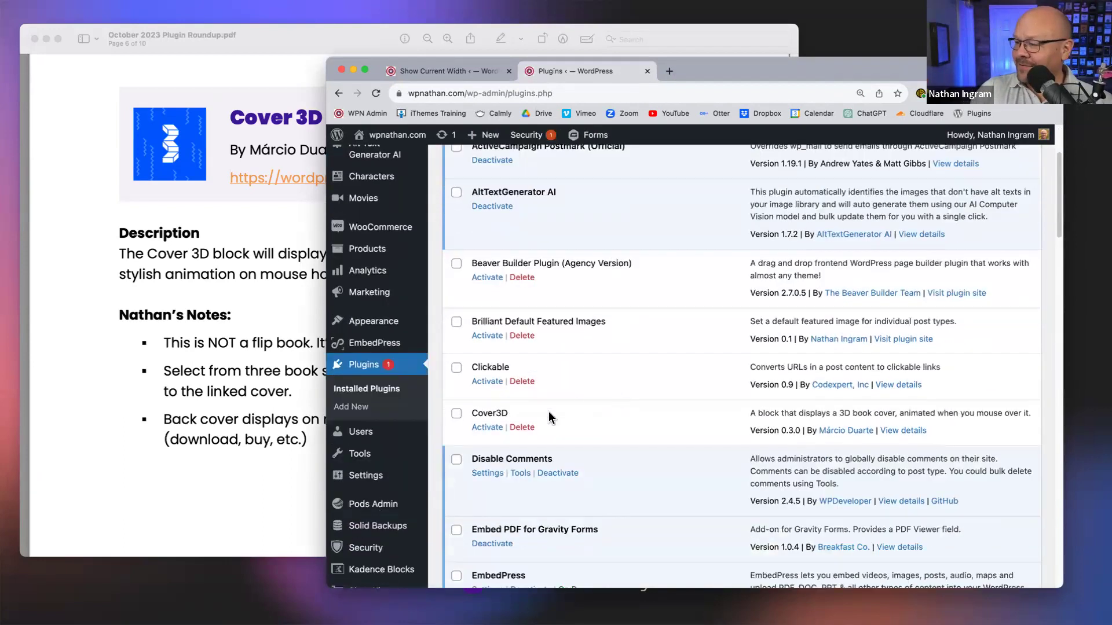
pyautogui.scroll(-1, 472, 400)
pyautogui.click(488, 355)
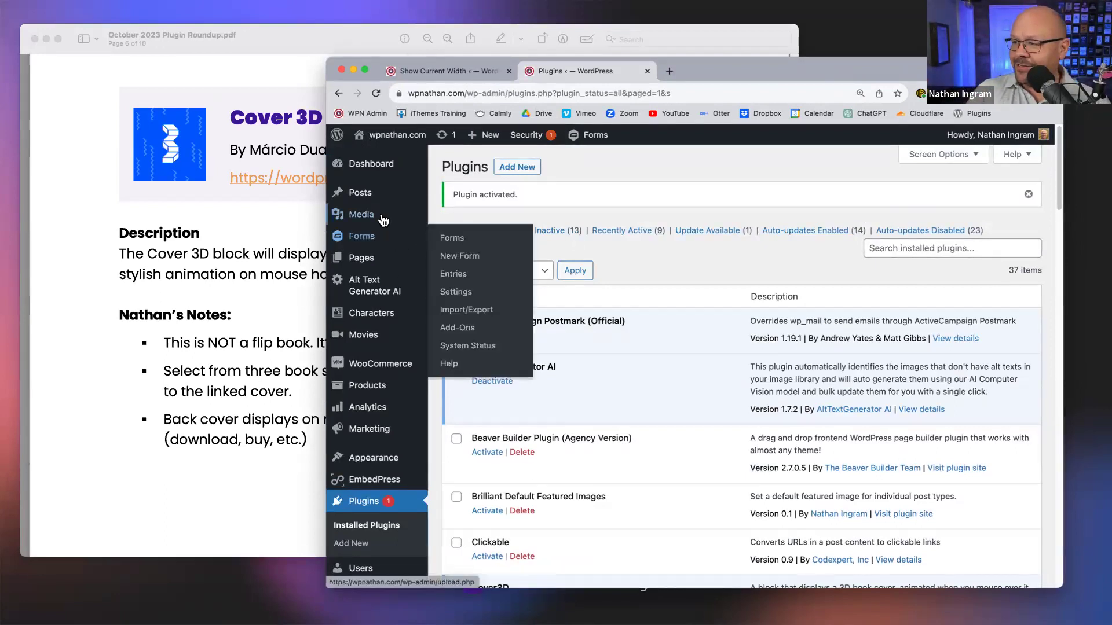
# Open the site's pages list in a new tab and open the Cover 3D page for editing in another tab.
pyautogui.keyDown('super'); pyautogui.click(457, 259); pyautogui.keyUp('super')
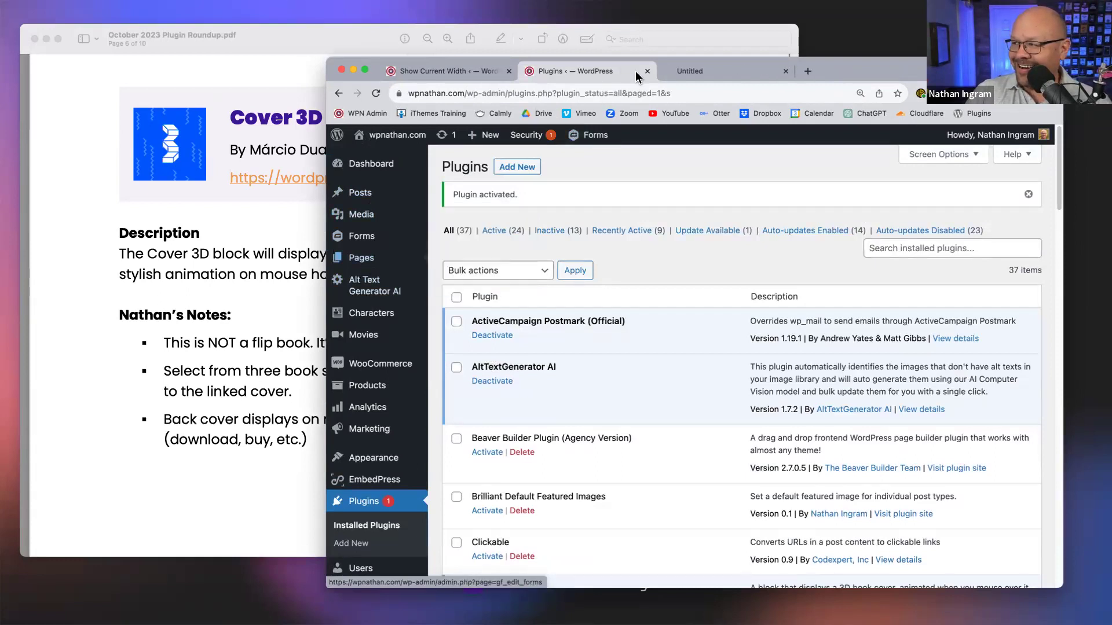
pyautogui.click(675, 71)
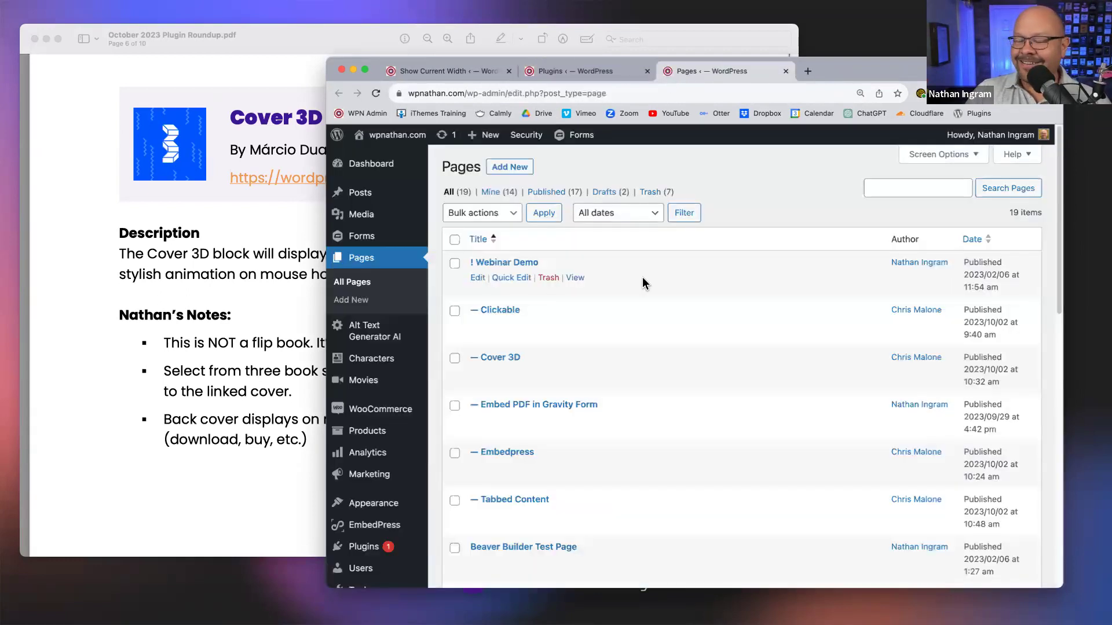
pyautogui.scroll(-2, 646, 280)
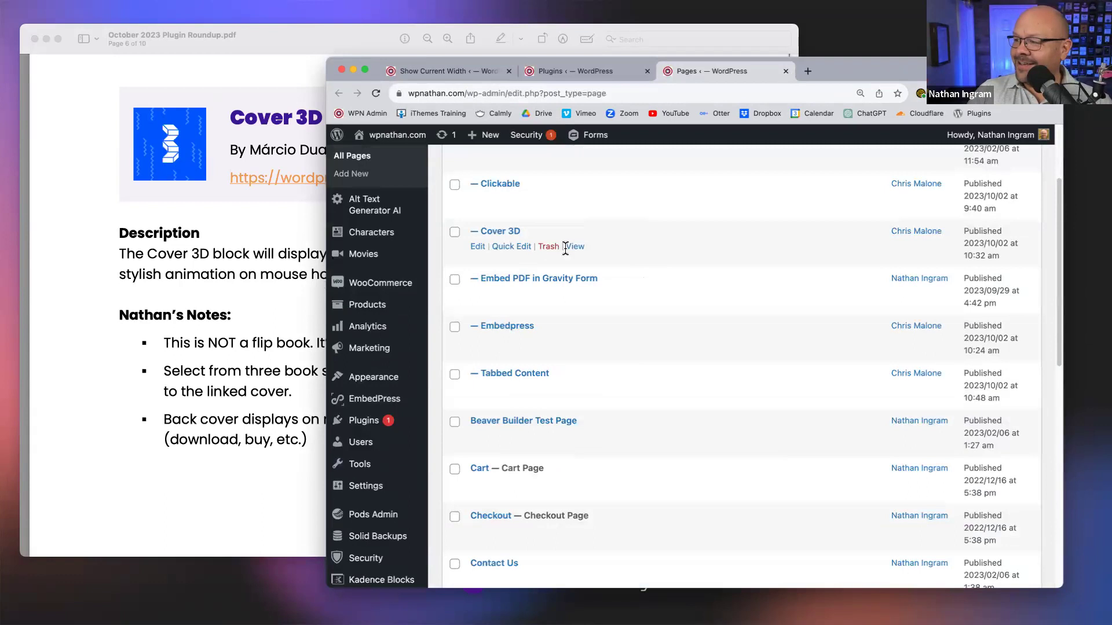
pyautogui.keyDown('shift'); pyautogui.keyDown('super'); pyautogui.click(478, 246); pyautogui.keyUp('super'); pyautogui.keyUp('shift')
pyautogui.moveTo(950, 72); pyautogui.dragTo(897, 67)
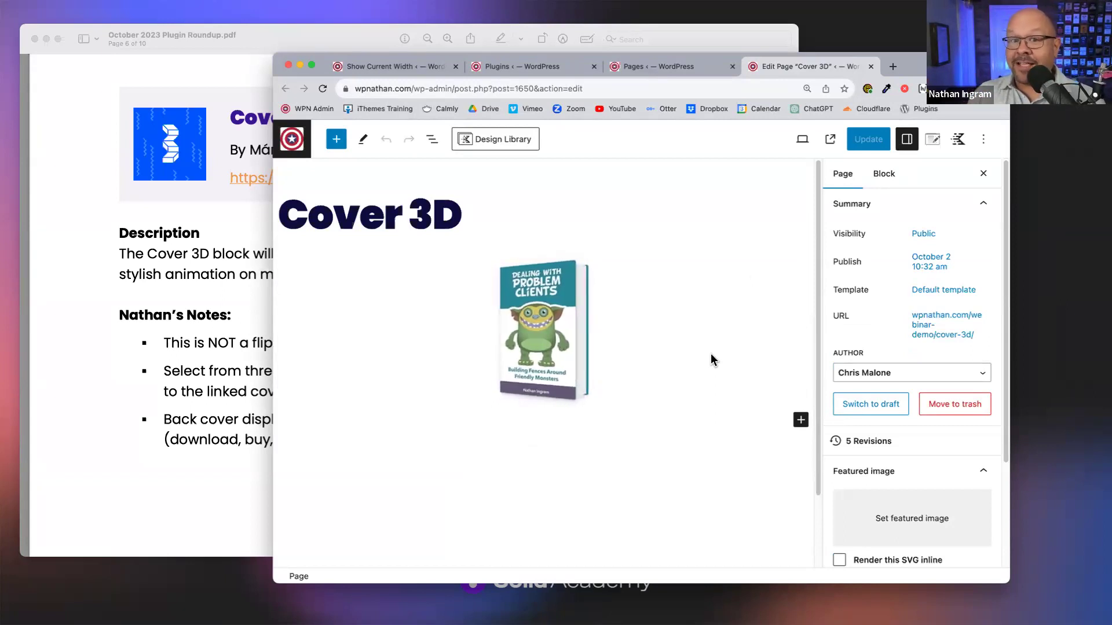
# Select the 3D Book Cover block on the page and set its book size to Big.
pyautogui.scroll(-3, 751, 365)
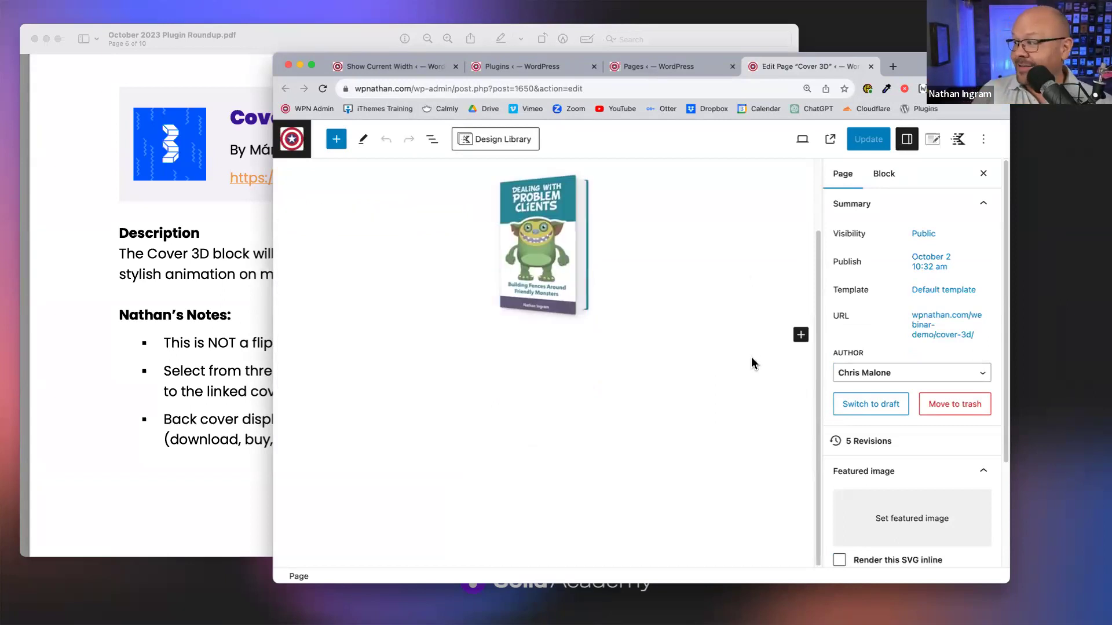
pyautogui.scroll(3, 707, 264)
pyautogui.click(707, 263)
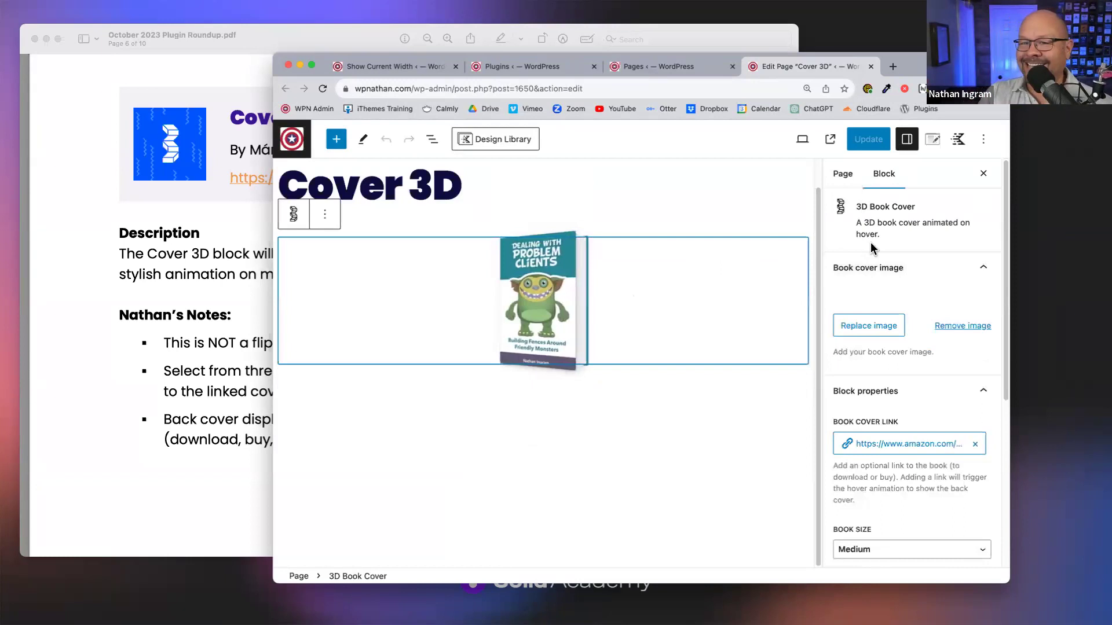
pyautogui.scroll(-3, 909, 258)
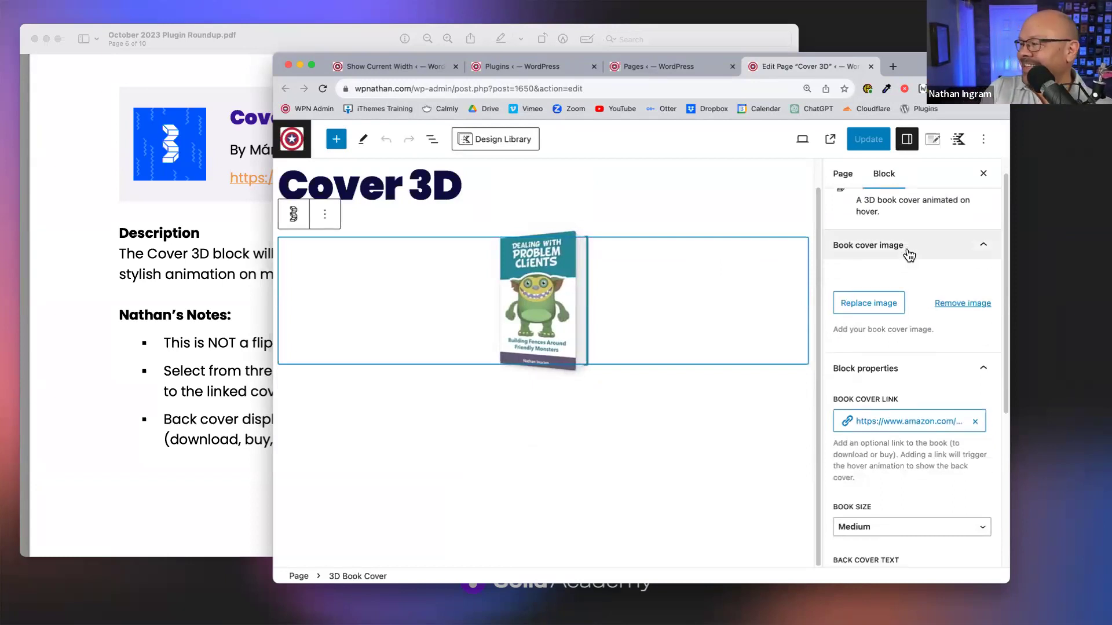
pyautogui.scroll(-5, 908, 253)
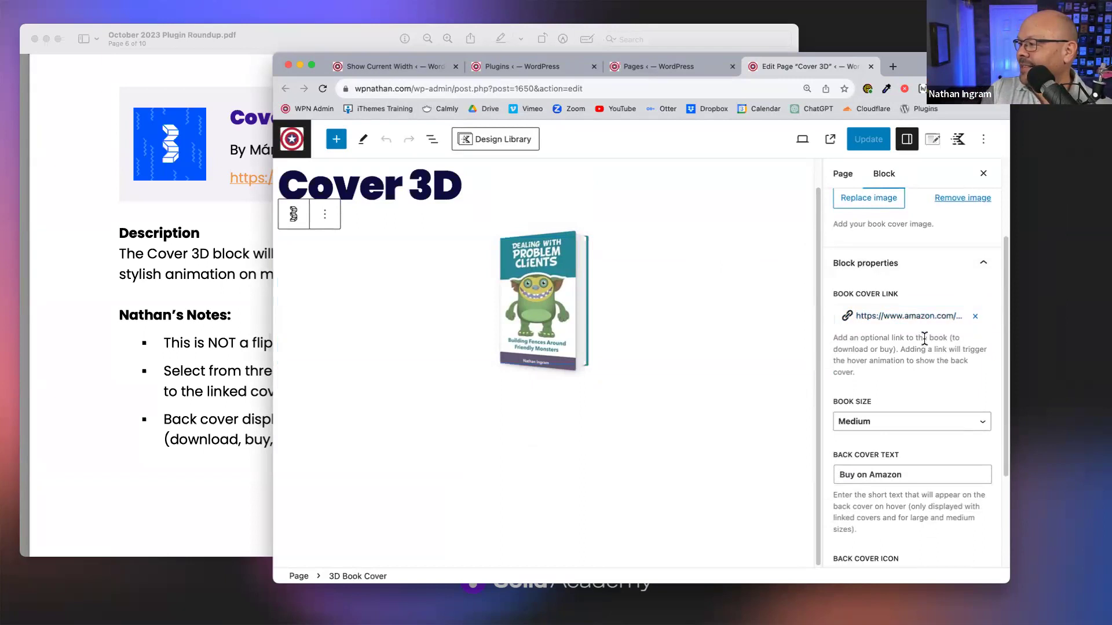
pyautogui.scroll(-2, 912, 321)
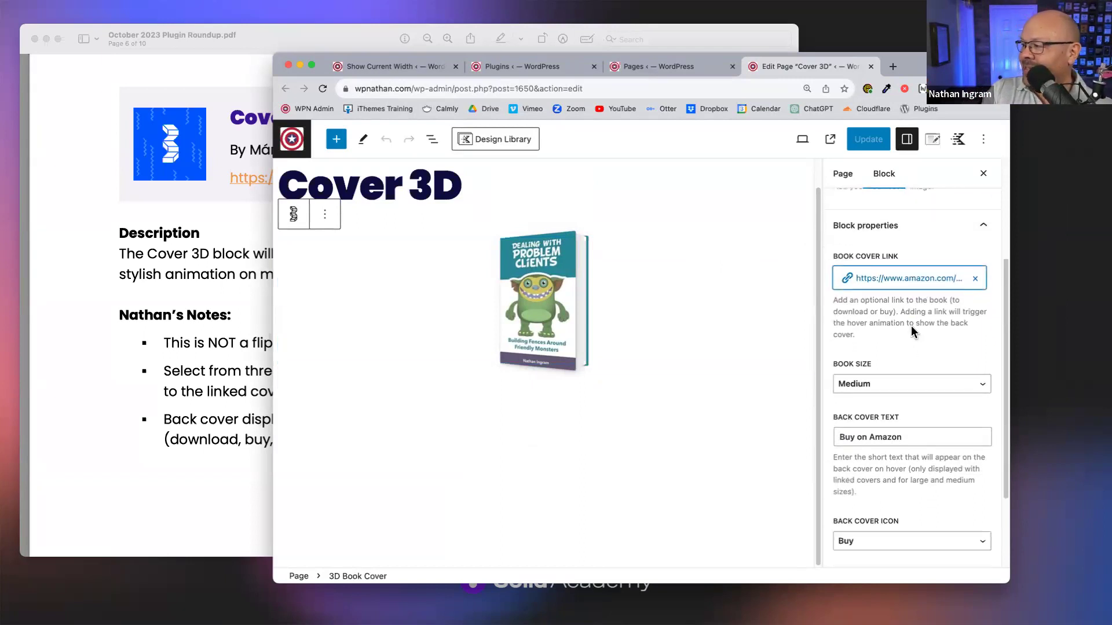
pyautogui.click(886, 384)
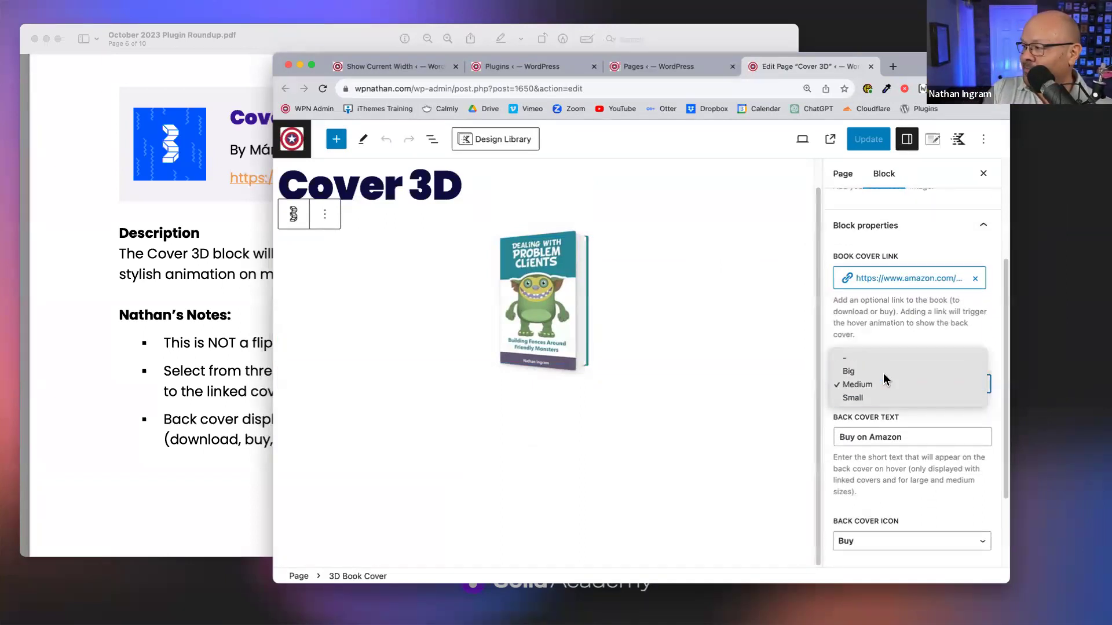
pyautogui.click(884, 374)
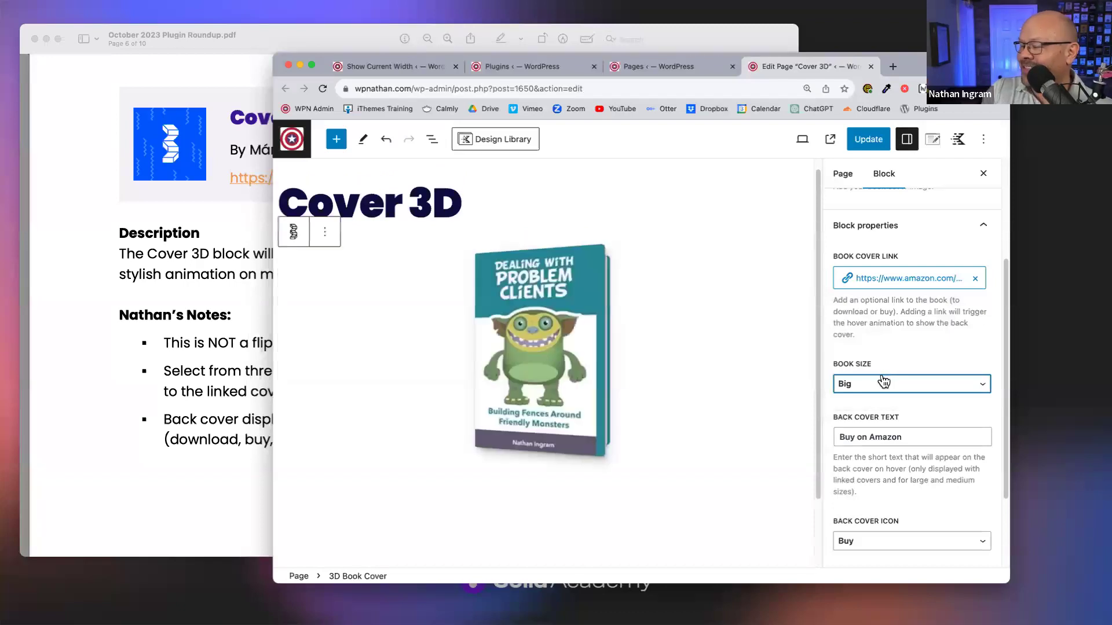
# Keep Buy as the 3D Book Cover block's back cover icon and update the page.
pyautogui.scroll(-3, 884, 370)
pyautogui.click(930, 358)
pyautogui.tripleClick(917, 357)
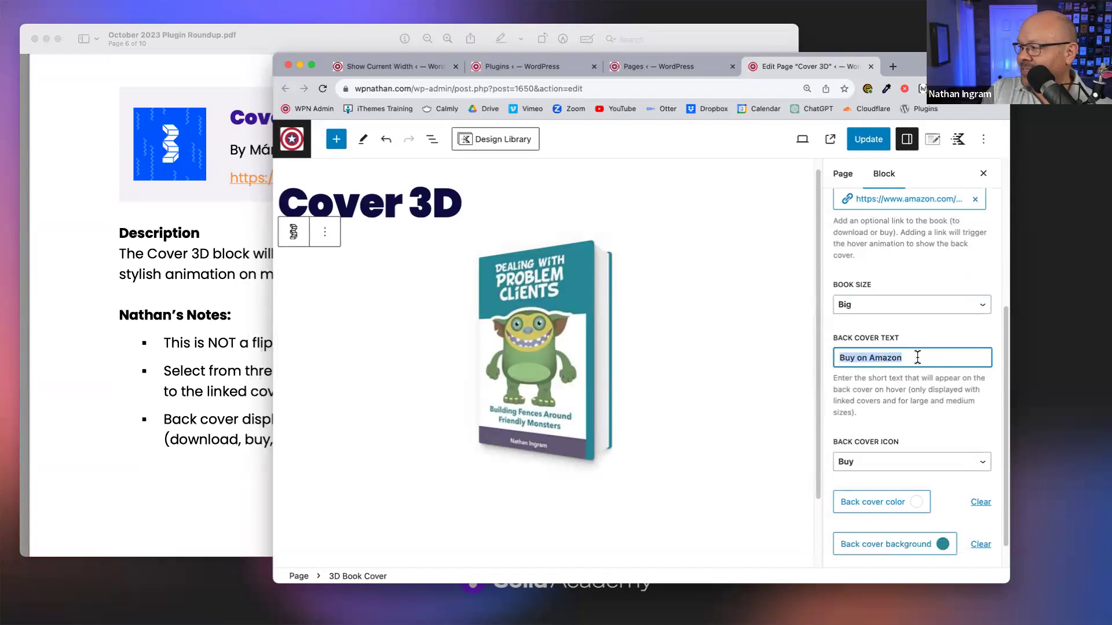
pyautogui.scroll(-1, 888, 417)
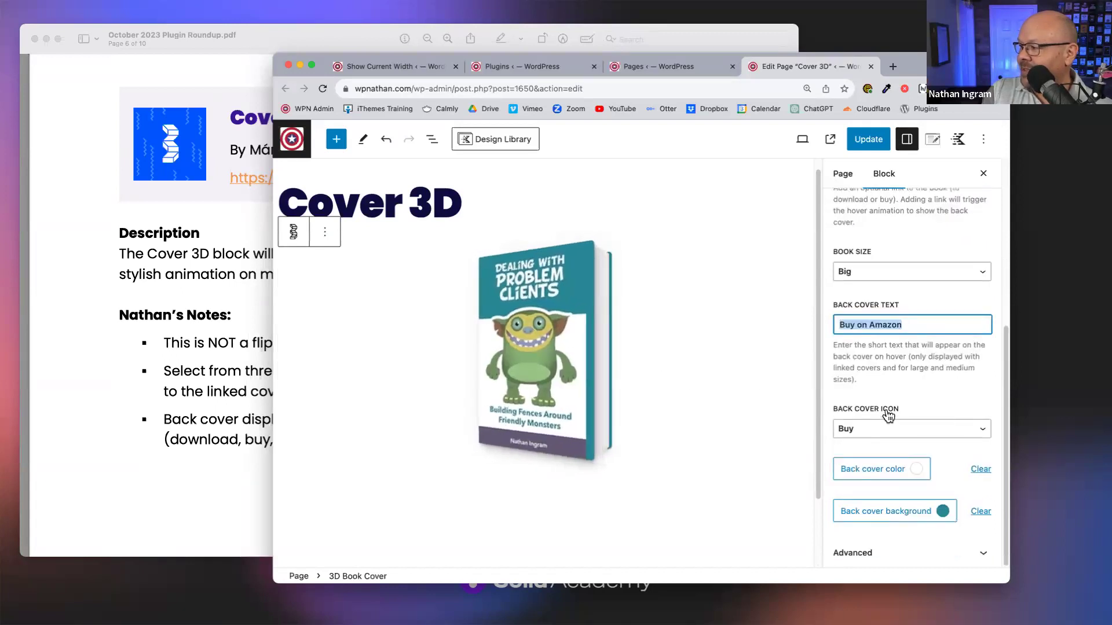
pyautogui.click(903, 428)
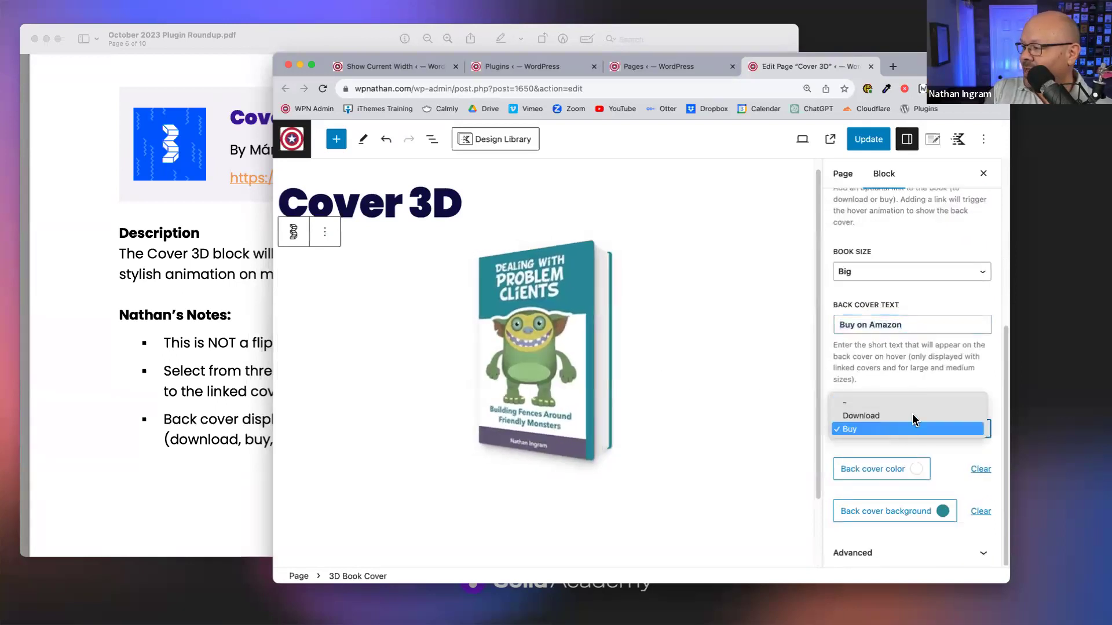
pyautogui.click(913, 431)
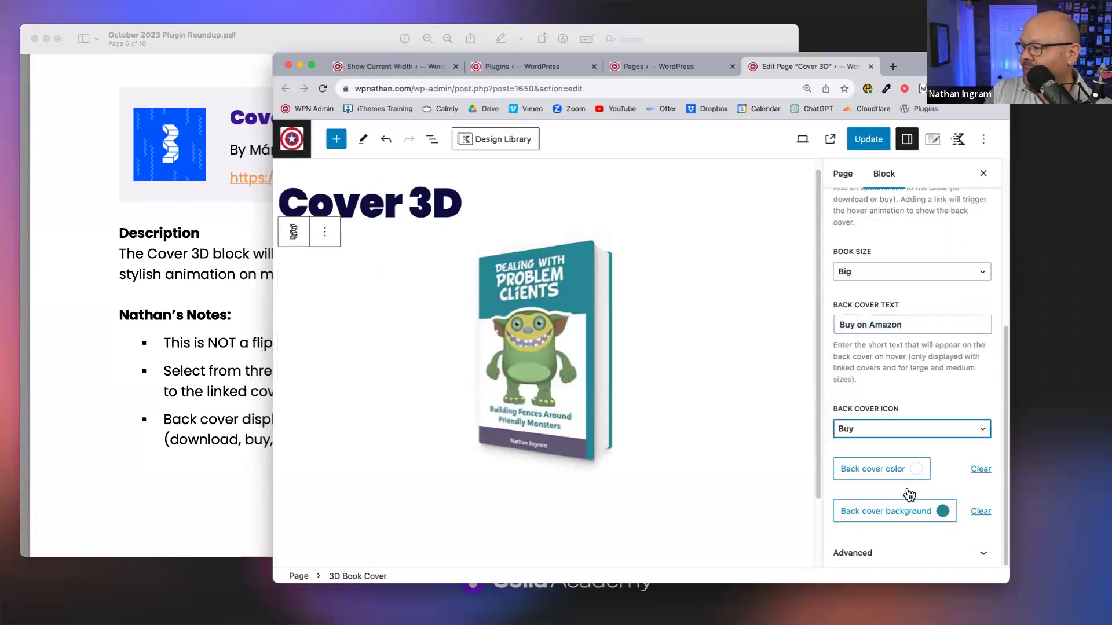
pyautogui.click(872, 141)
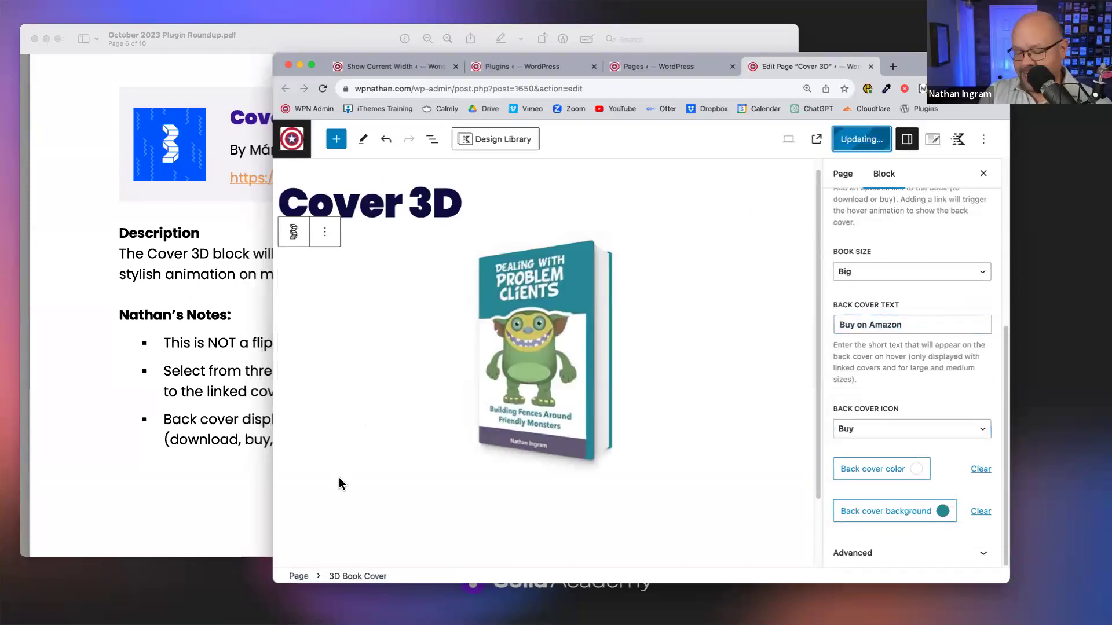
# View the published Cover 3D page in a new tab and follow the book cover's link to Amazon.
pyautogui.keyDown('super'); pyautogui.click(394, 543); pyautogui.keyUp('super')
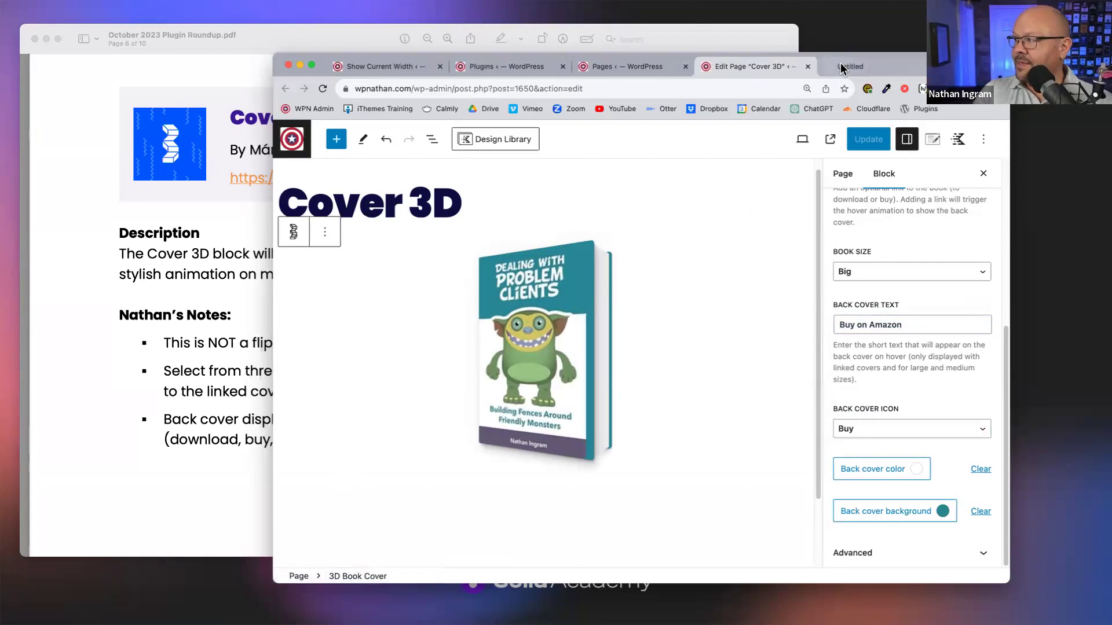
pyautogui.click(852, 66)
pyautogui.scroll(-1, 860, 369)
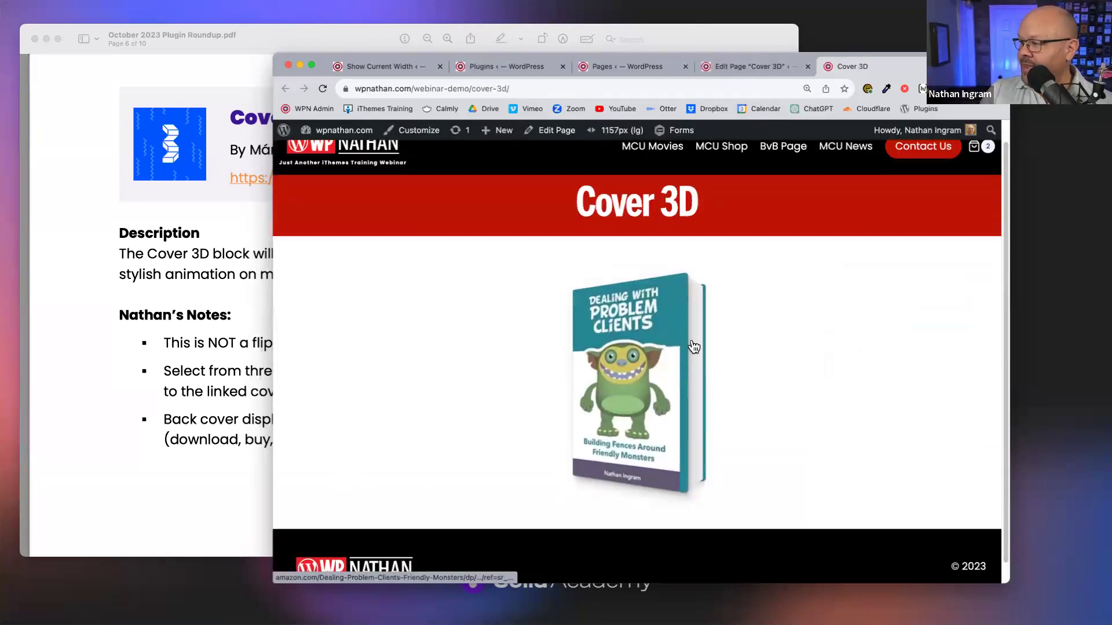
pyautogui.moveTo(694, 347)
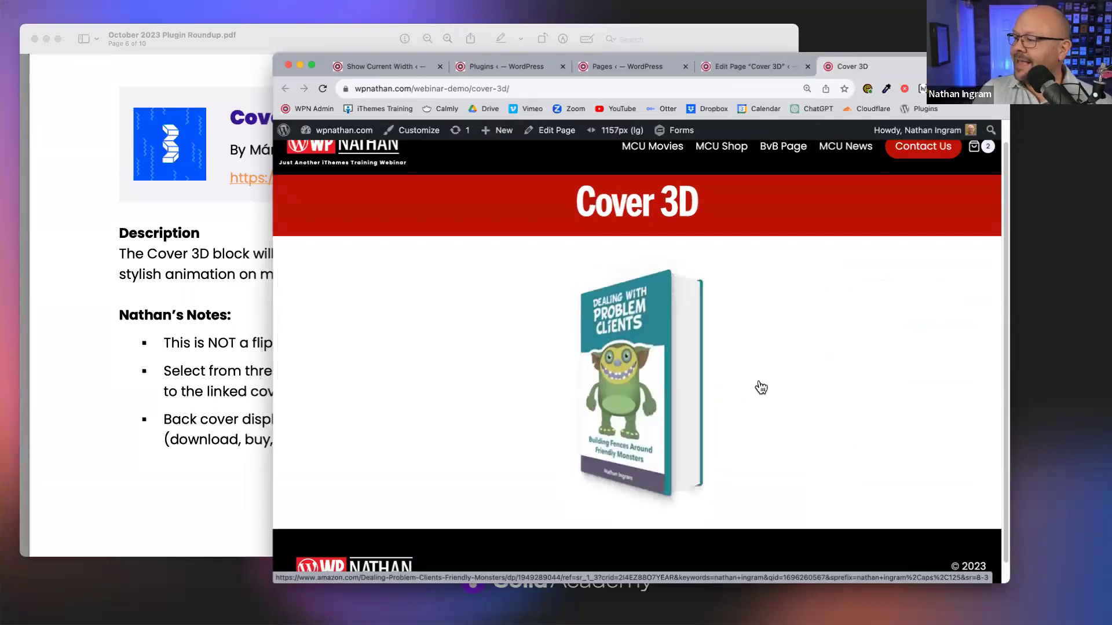
pyautogui.click(641, 371)
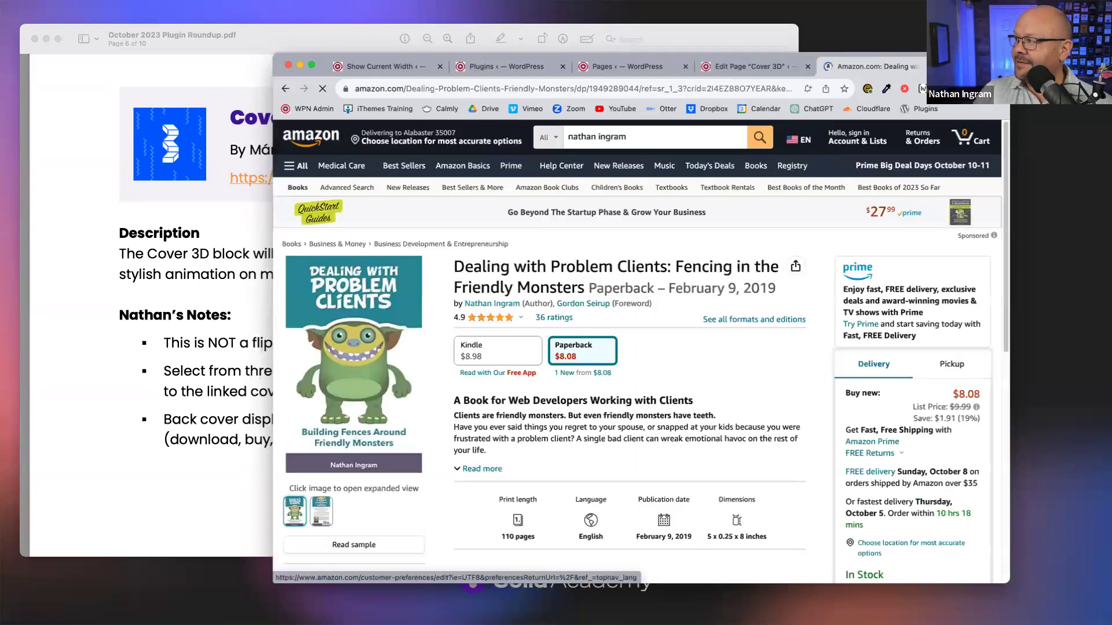
# Close the Amazon book page and preview the Cover 3D page in a new tab.
pyautogui.press('super+w')
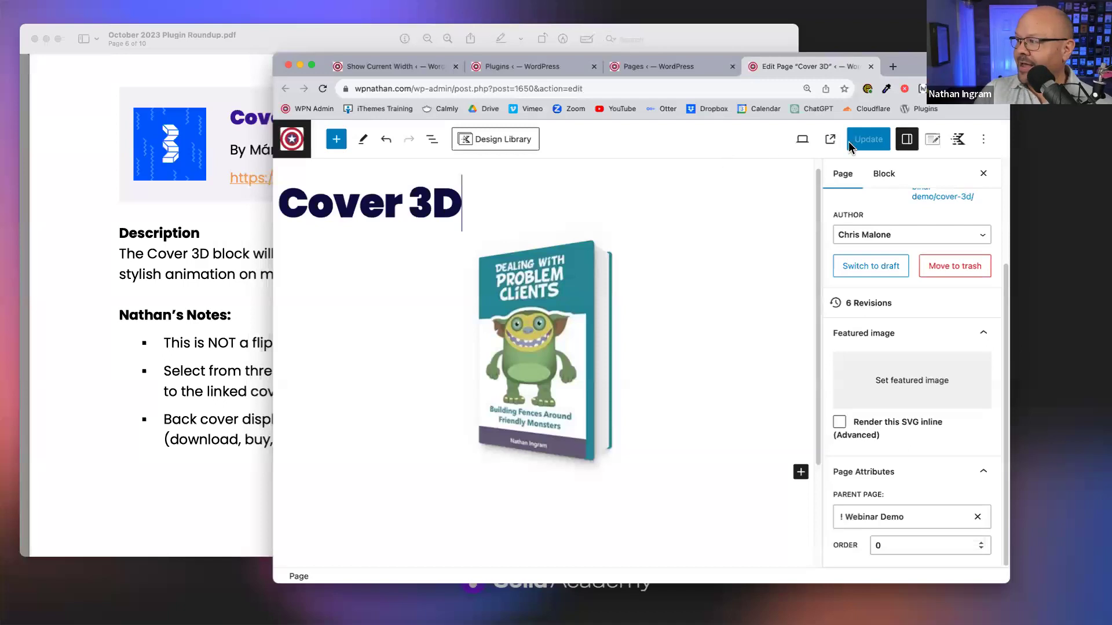
pyautogui.click(802, 139)
pyautogui.click(723, 255)
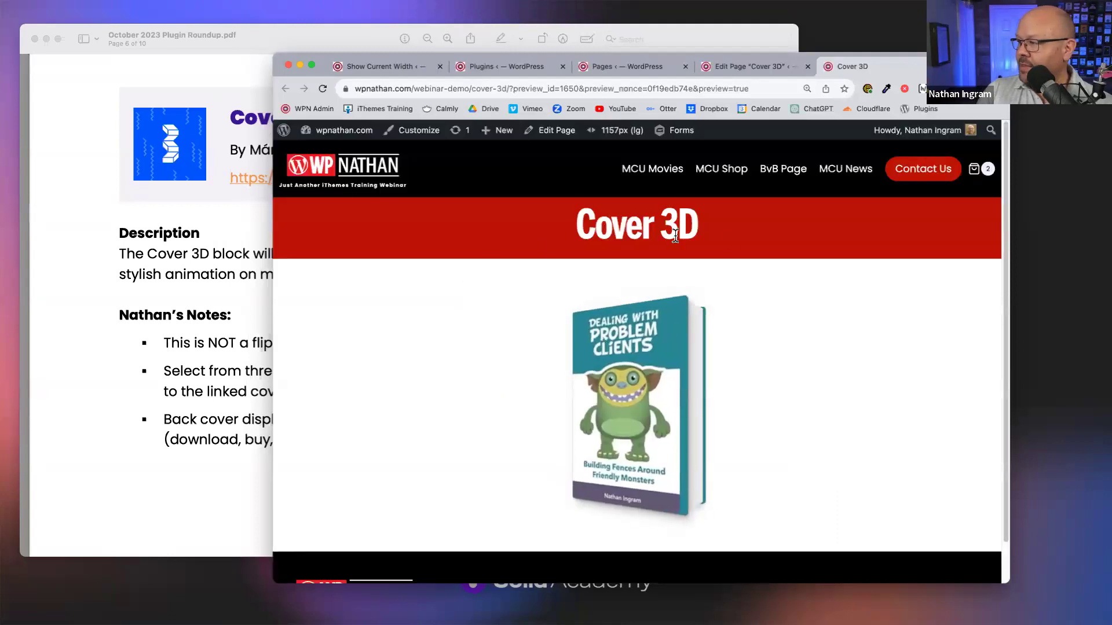
# Test keyboard-only access to the book cover's link on the previewed Cover 3D page, and close the Amazon page it opens.
pyautogui.press('Tab')
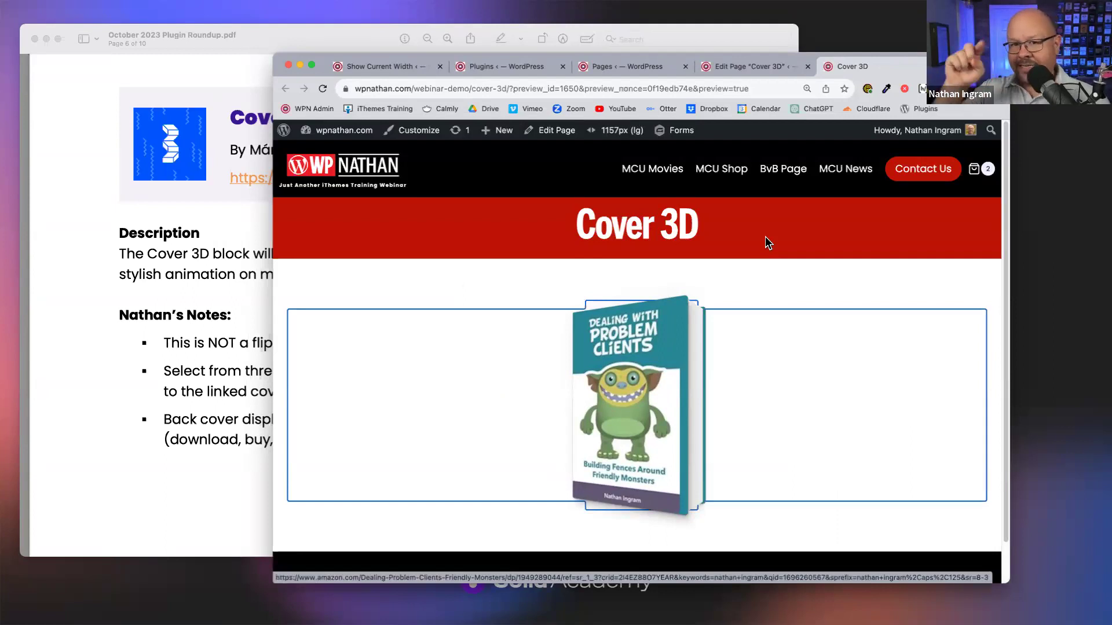
pyautogui.press('Return')
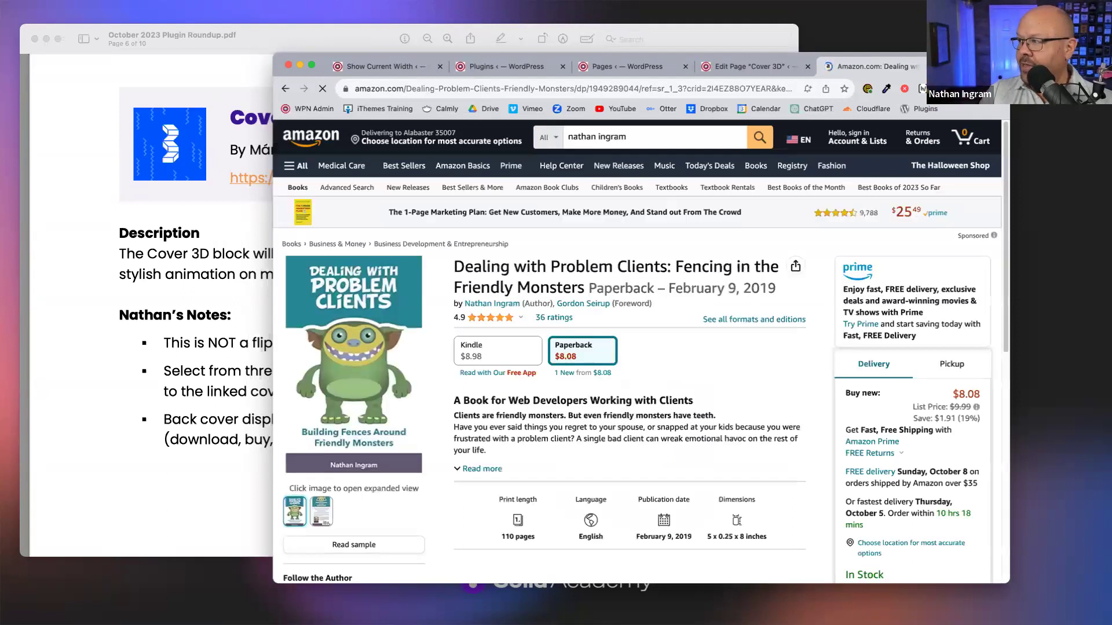
pyautogui.press('super+w')
pyautogui.click(652, 149)
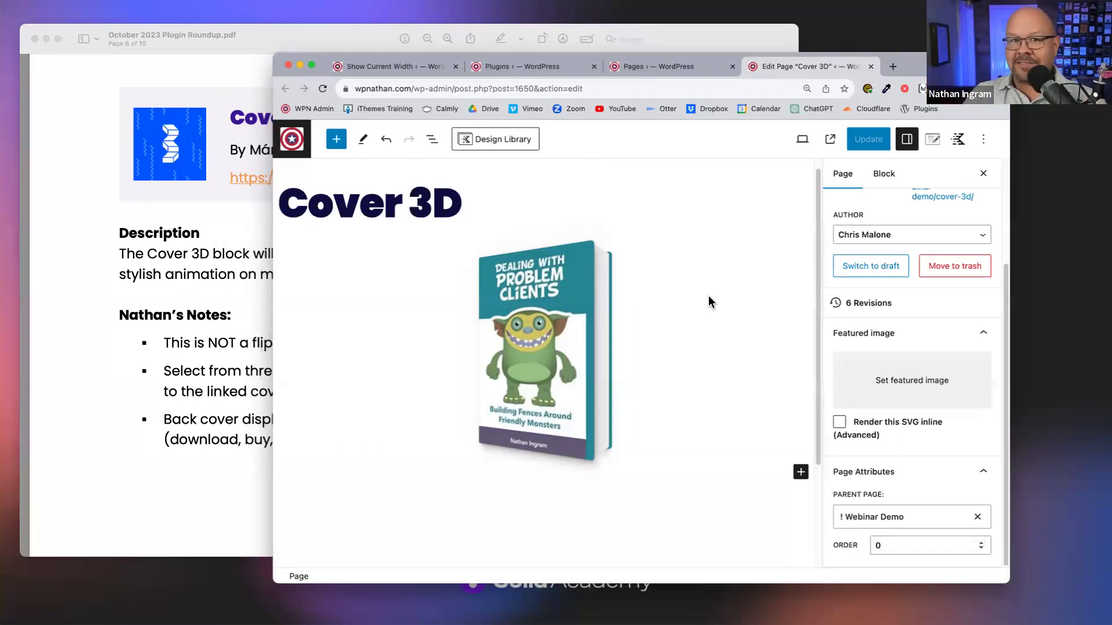
# Switch to the October 2023 Plugin Roundup PDF and review the Cover 3D description and notes.
pyautogui.click(168, 342)
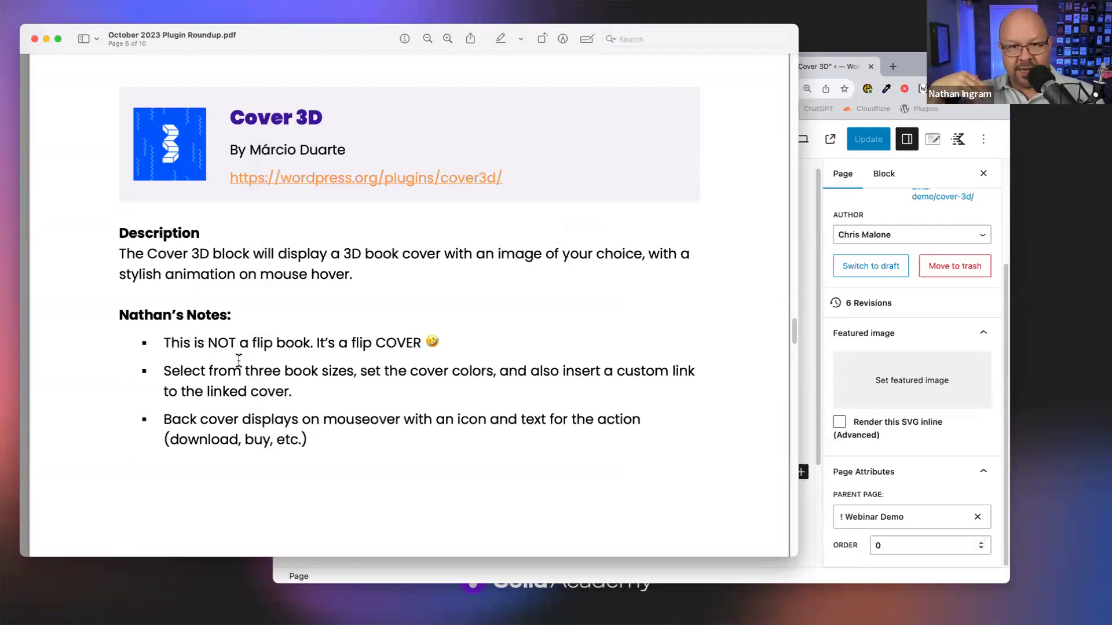
pyautogui.tripleClick(606, 255)
pyautogui.click(628, 286)
pyautogui.scroll(-1, 667, 279)
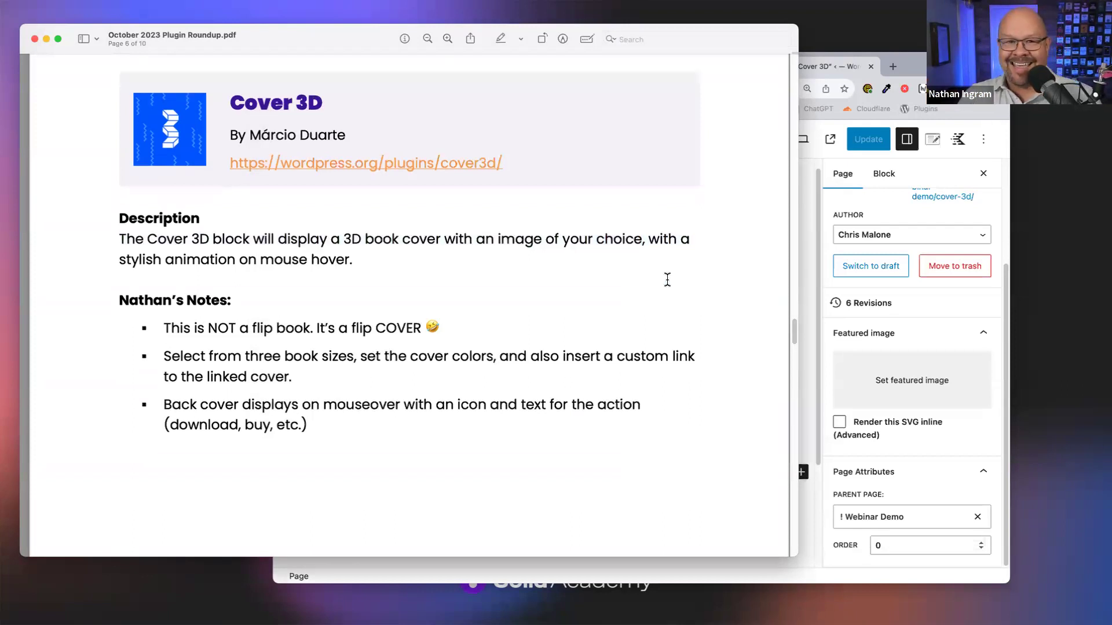
pyautogui.scroll(-1, 668, 279)
pyautogui.scroll(2, 667, 280)
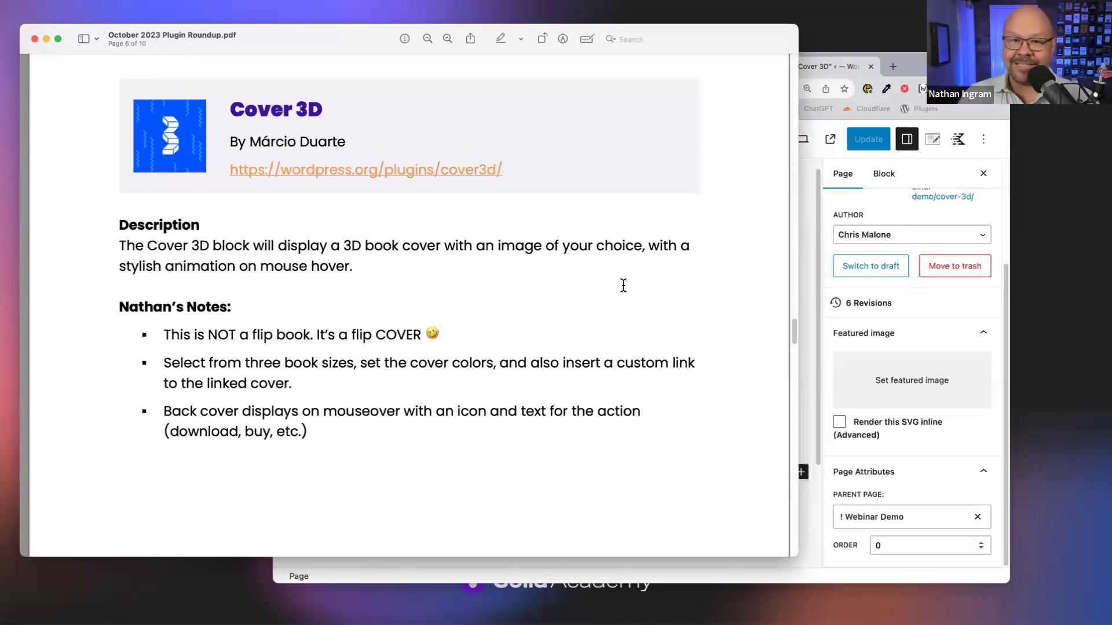
# Go on to the Tabbed Content Block entry in the PDF and read its description and notes.
pyautogui.scroll(-10, 626, 313)
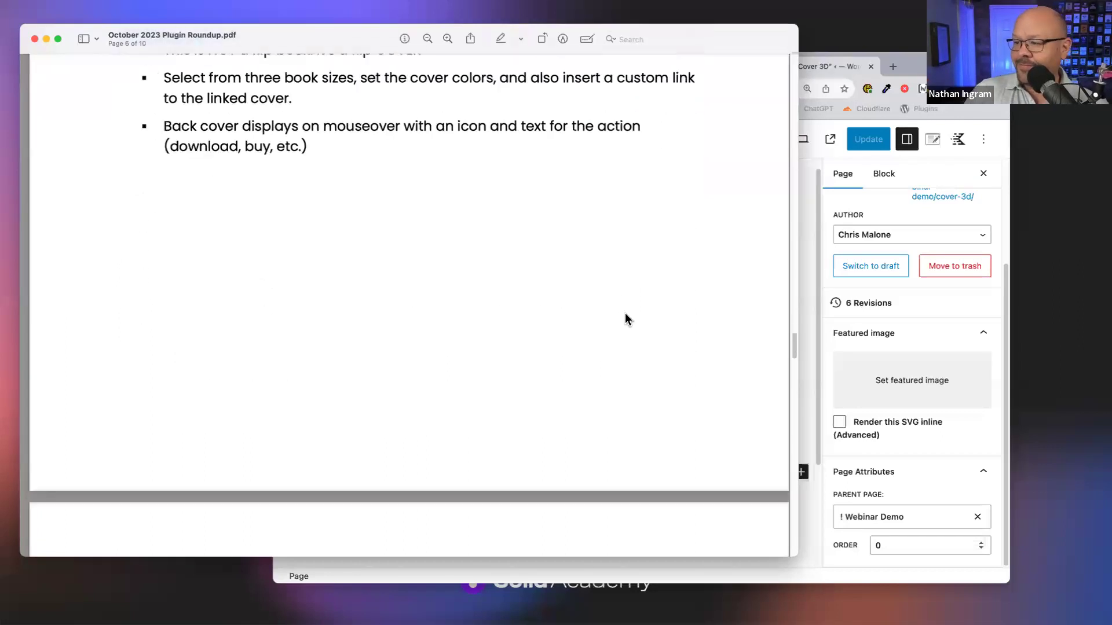
pyautogui.scroll(-3, 625, 317)
pyautogui.scroll(3, 626, 317)
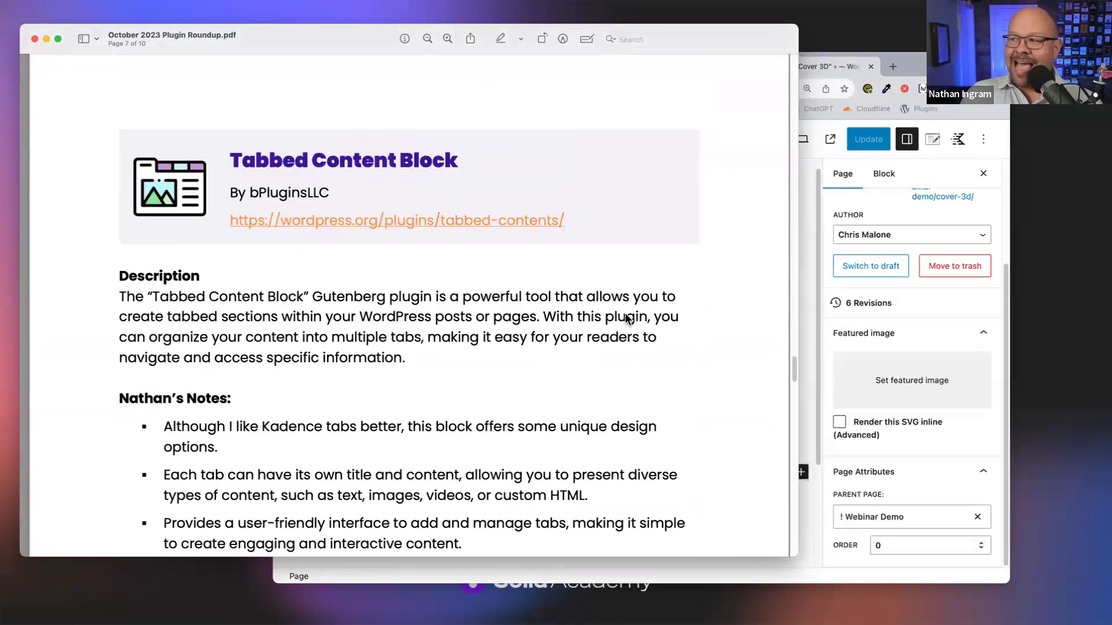
pyautogui.scroll(-2, 625, 317)
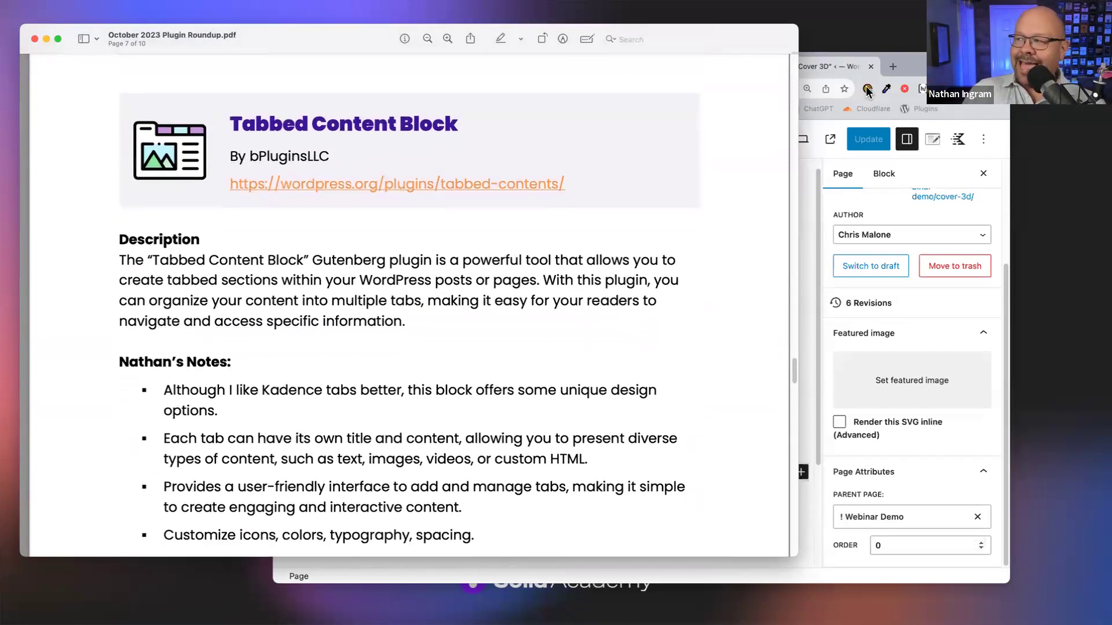
# Switch to the browser's installed plugins list and activate the Tabbed Contents Block plugin.
pyautogui.click(834, 66)
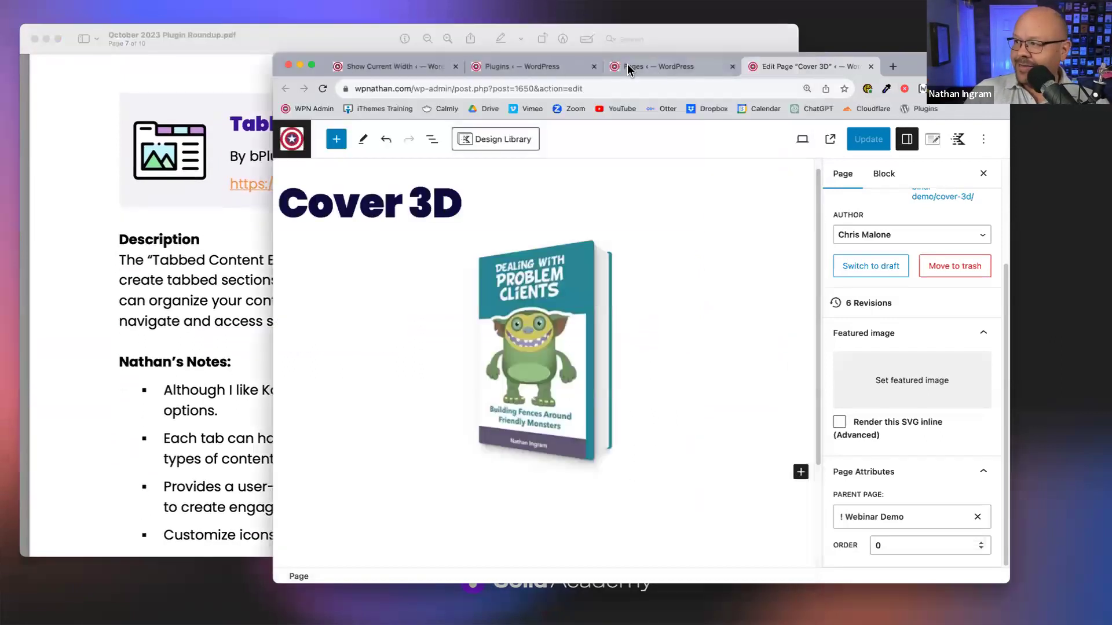
pyautogui.click(542, 66)
pyautogui.scroll(-5, 443, 385)
pyautogui.scroll(-15, 445, 384)
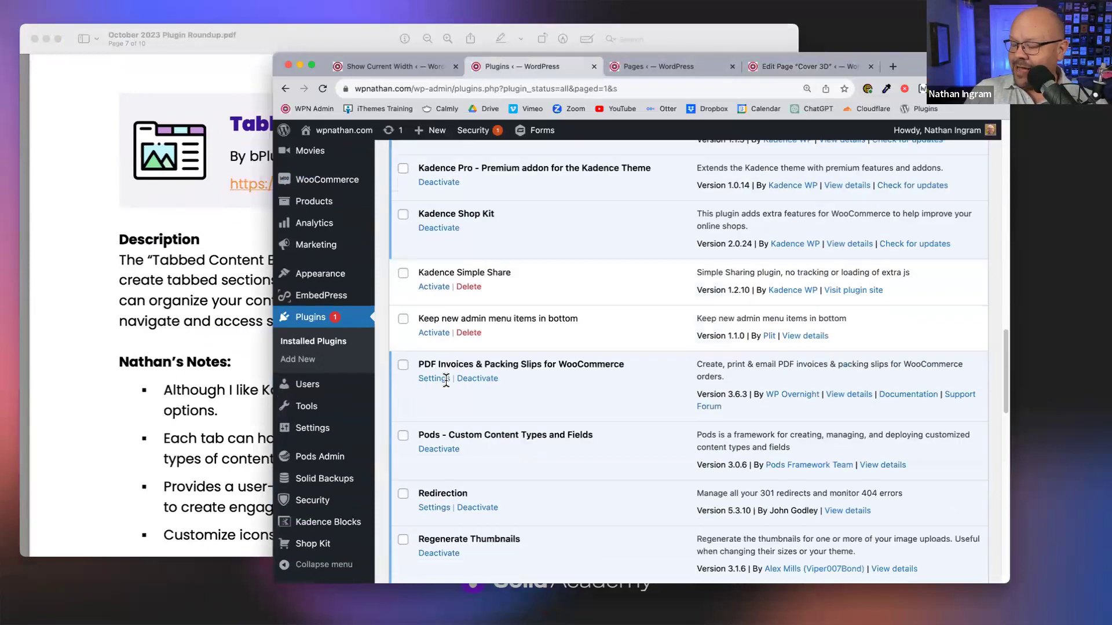
pyautogui.scroll(-3, 449, 380)
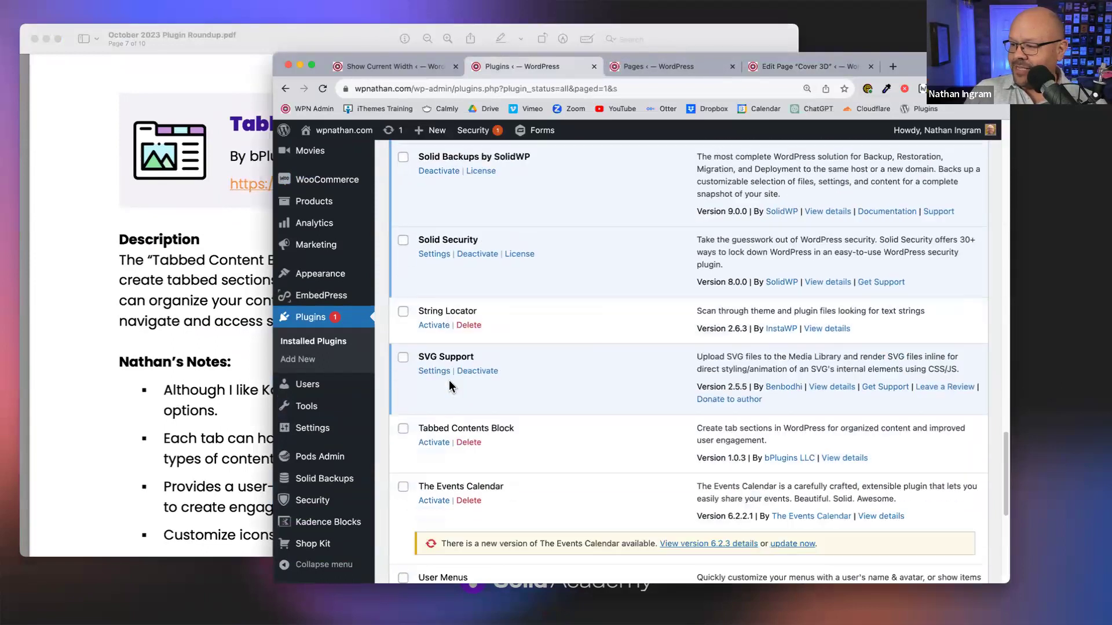
pyautogui.click(431, 443)
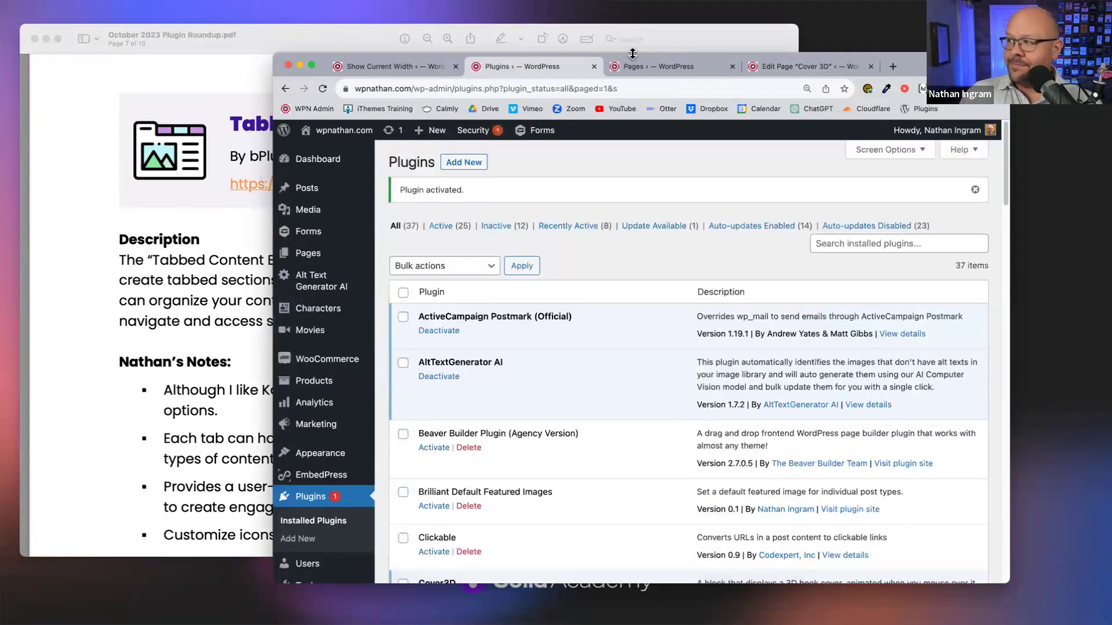
# Refresh the pages list, close the Cover 3D editor, and open the Tabbed Content page for editing in a wider browser window.
pyautogui.click(669, 67)
pyautogui.click(323, 89)
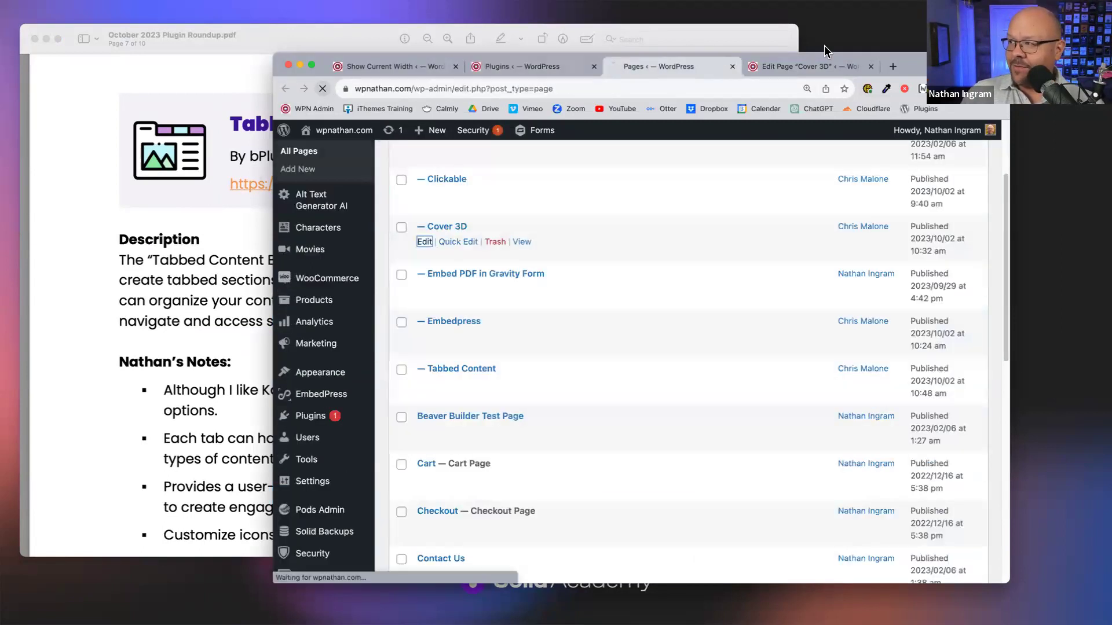
pyautogui.click(870, 66)
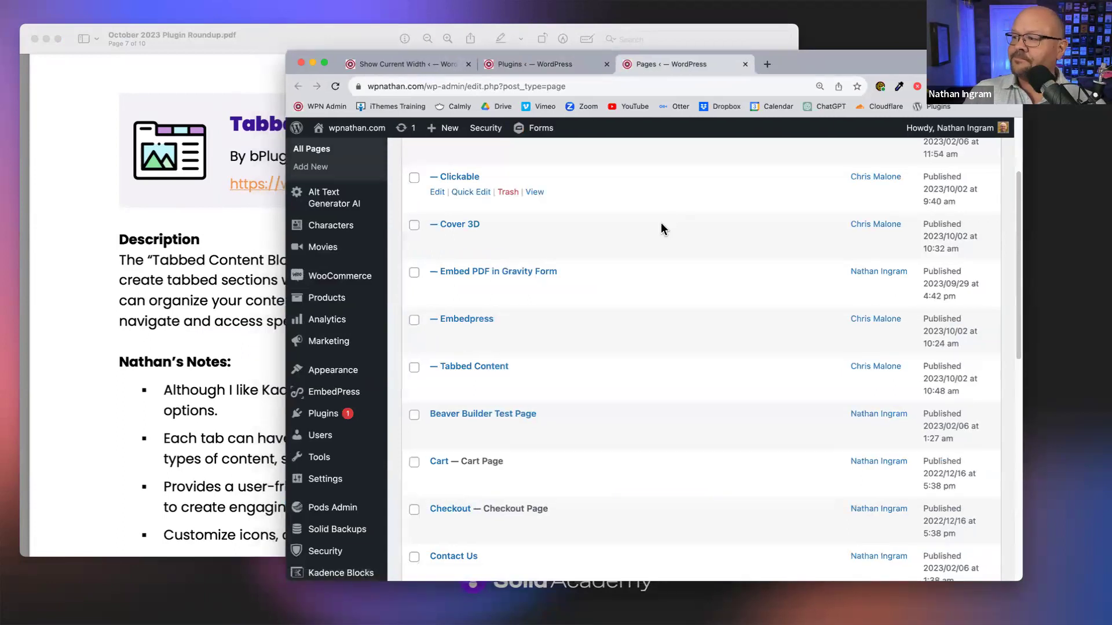
pyautogui.click(437, 382)
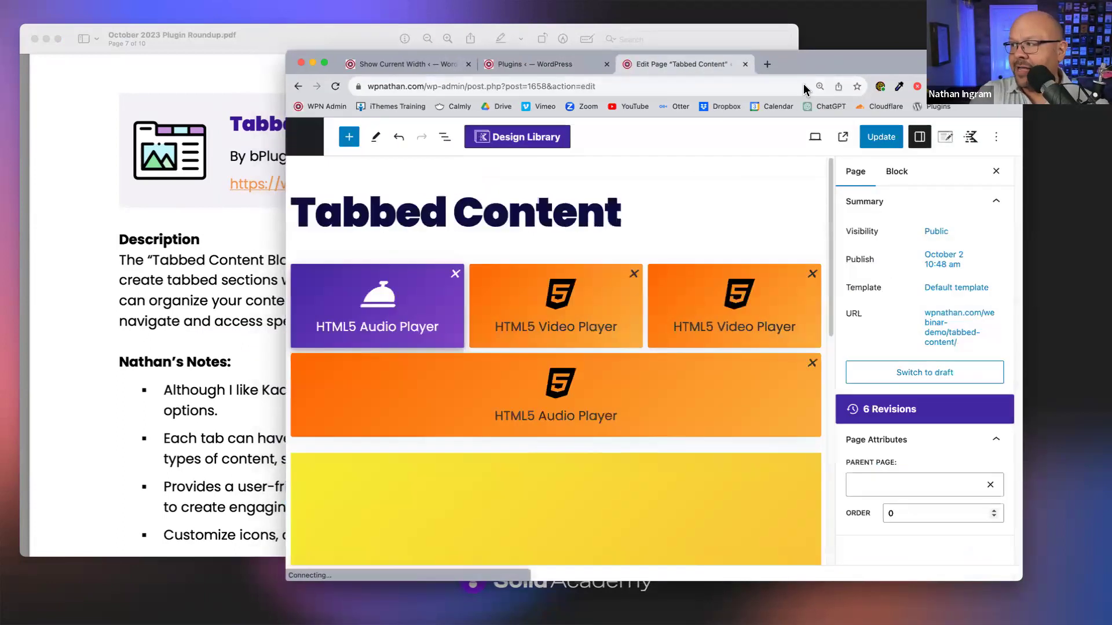
pyautogui.scroll(-3, 583, 284)
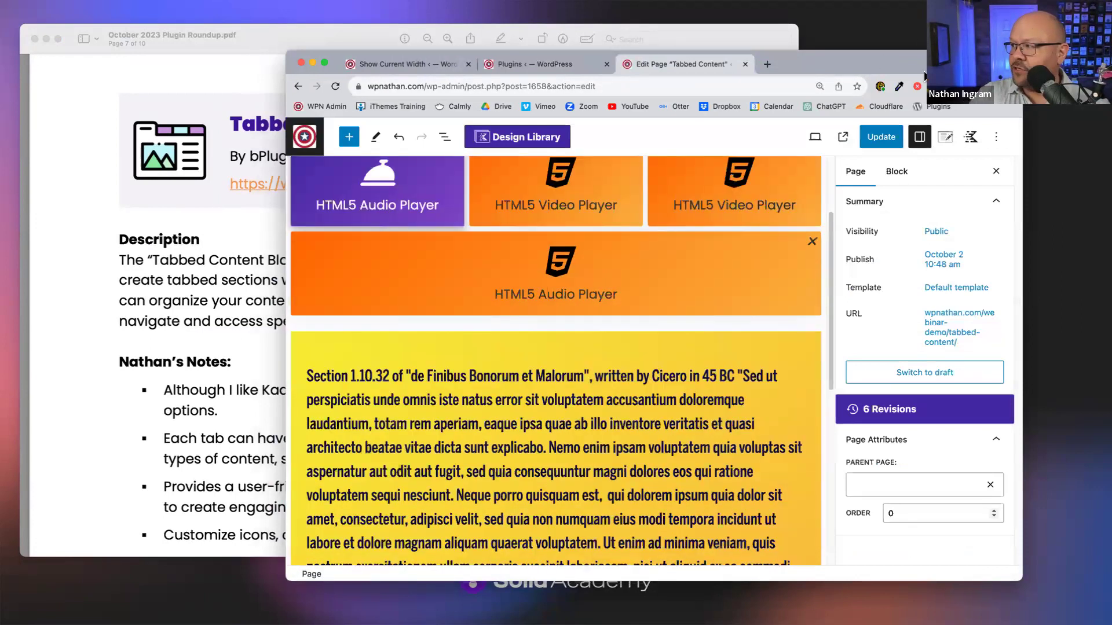
pyautogui.moveTo(1021, 116); pyautogui.dragTo(1110, 116)
pyautogui.scroll(3, 781, 292)
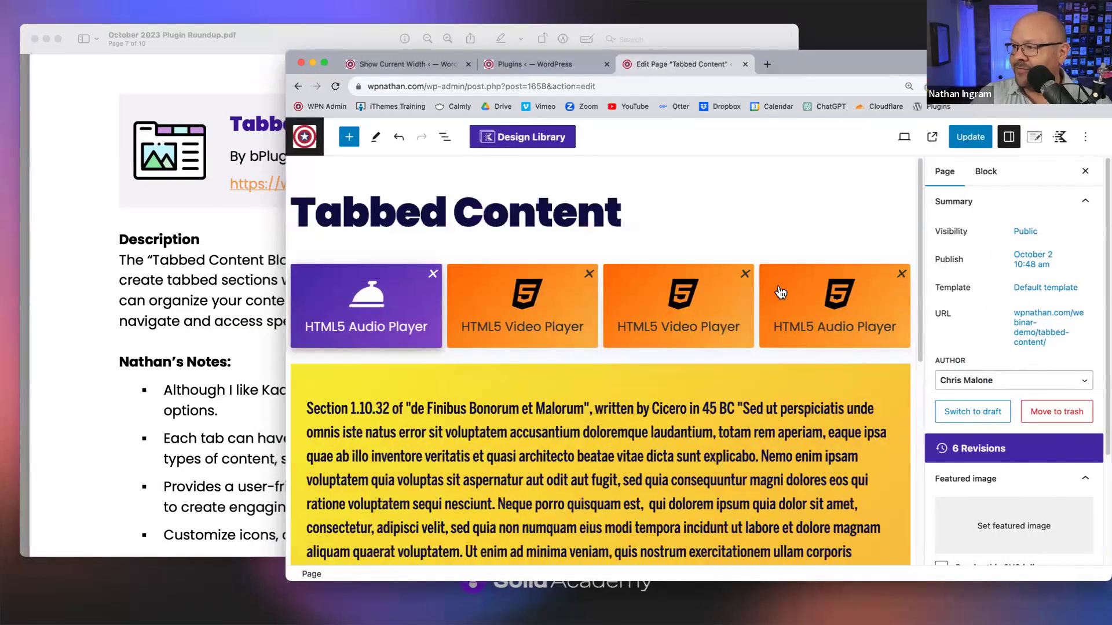
# Switch through the four tabs of the Tabs block, ending on the first HTML5 Audio Player tab.
pyautogui.click(498, 313)
pyautogui.click(717, 315)
pyautogui.click(837, 314)
pyautogui.click(707, 317)
pyautogui.click(514, 323)
pyautogui.click(396, 325)
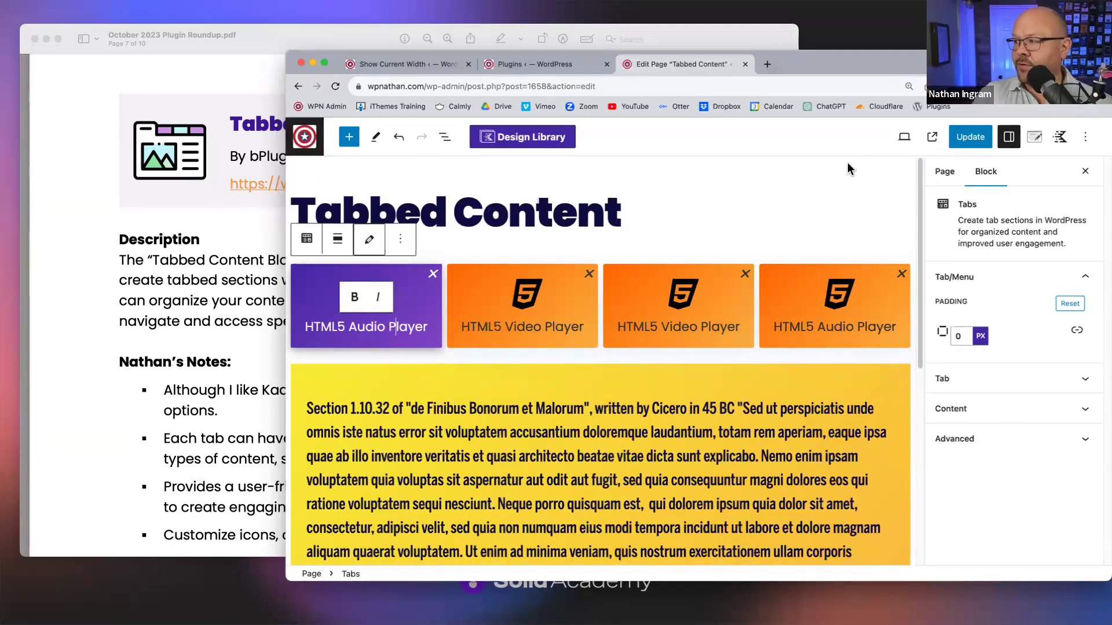
pyautogui.click(662, 223)
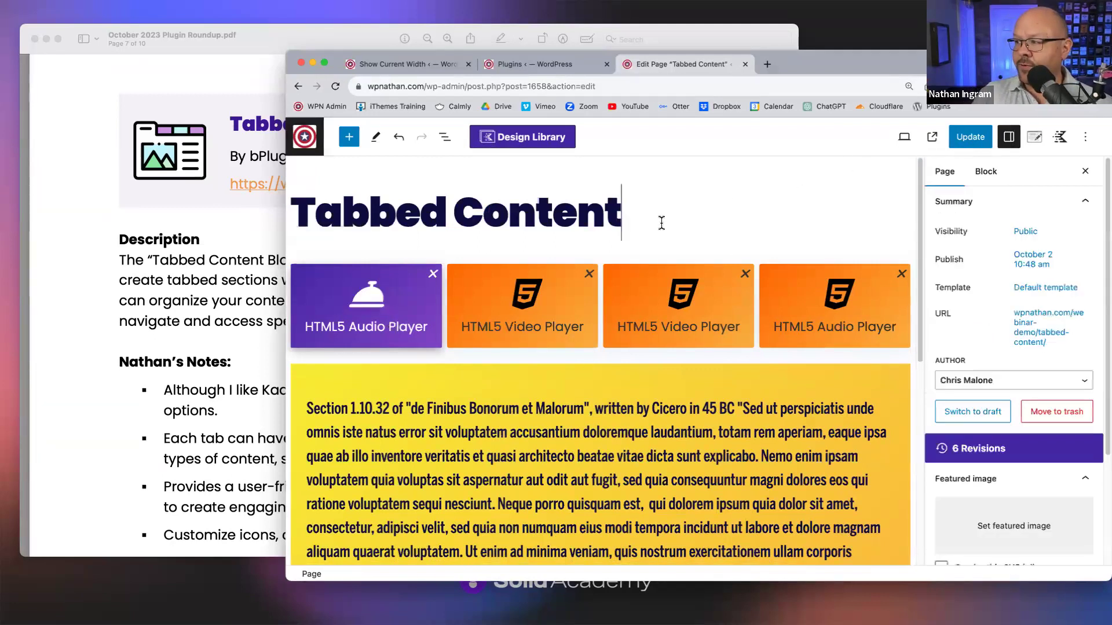
# Show the page's block structure and expand the Tabs block and its four Tab blocks, inspecting the first tab and its heading.
pyautogui.click(444, 139)
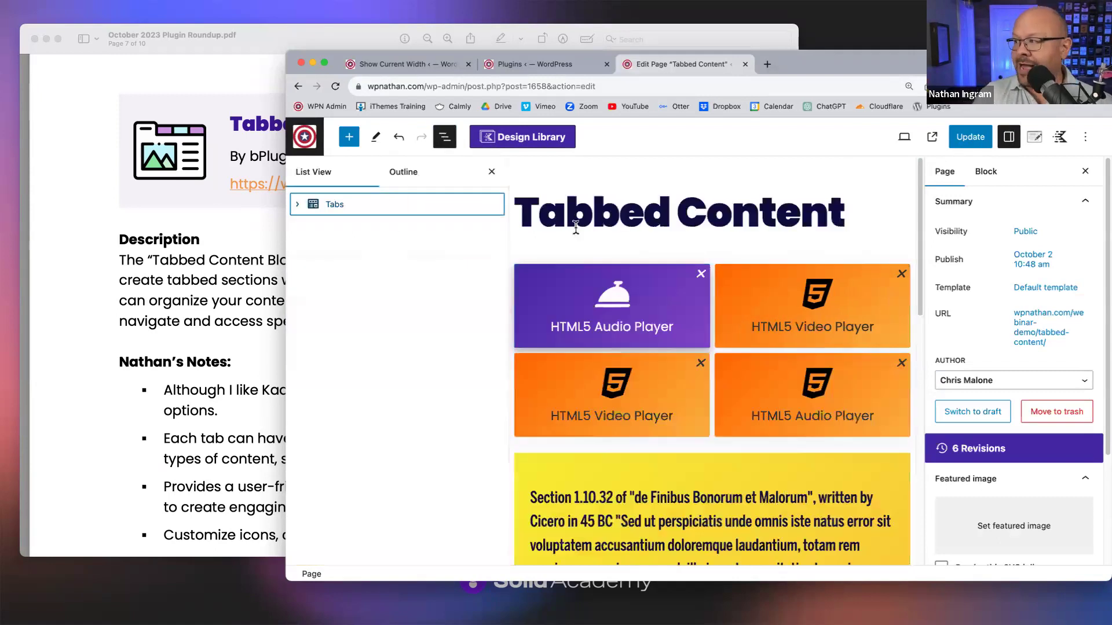
pyautogui.click(298, 204)
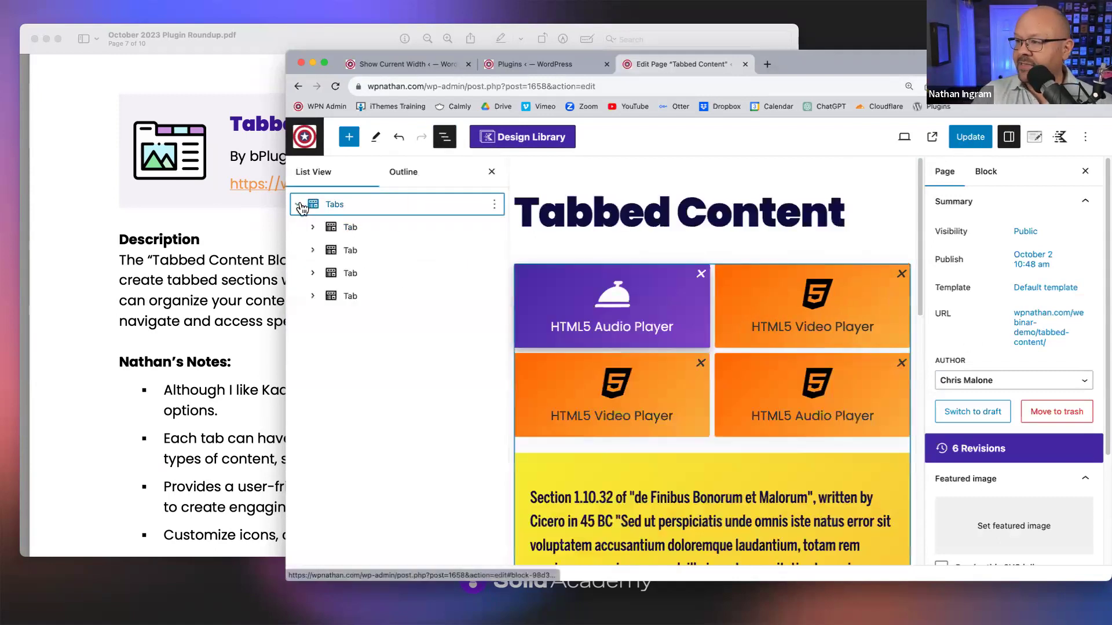
pyautogui.click(319, 227)
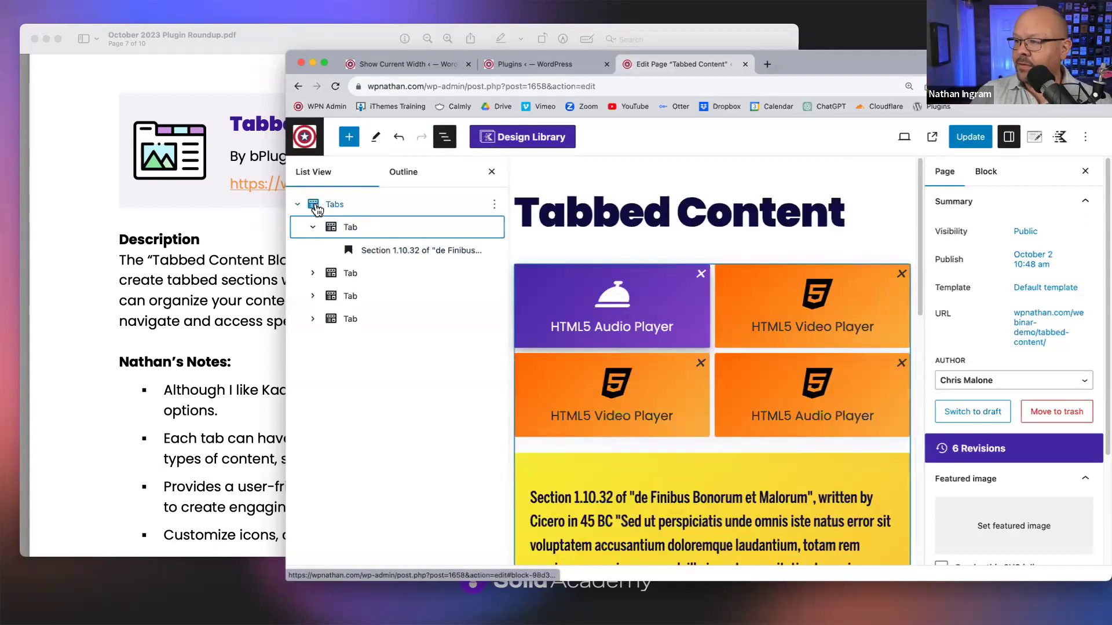
pyautogui.click(347, 230)
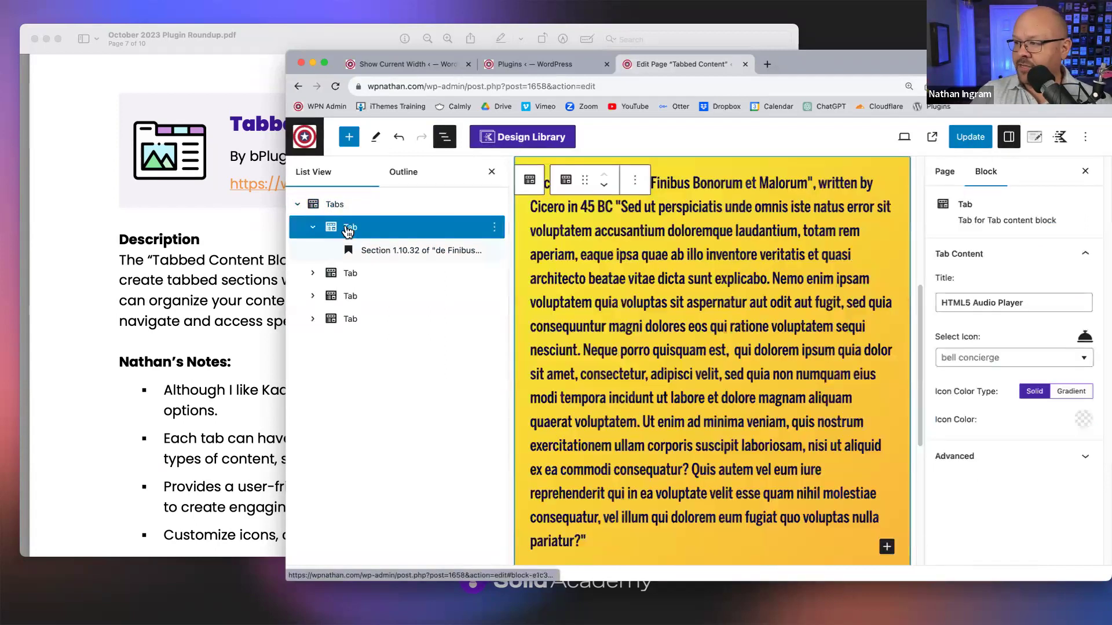
pyautogui.click(381, 257)
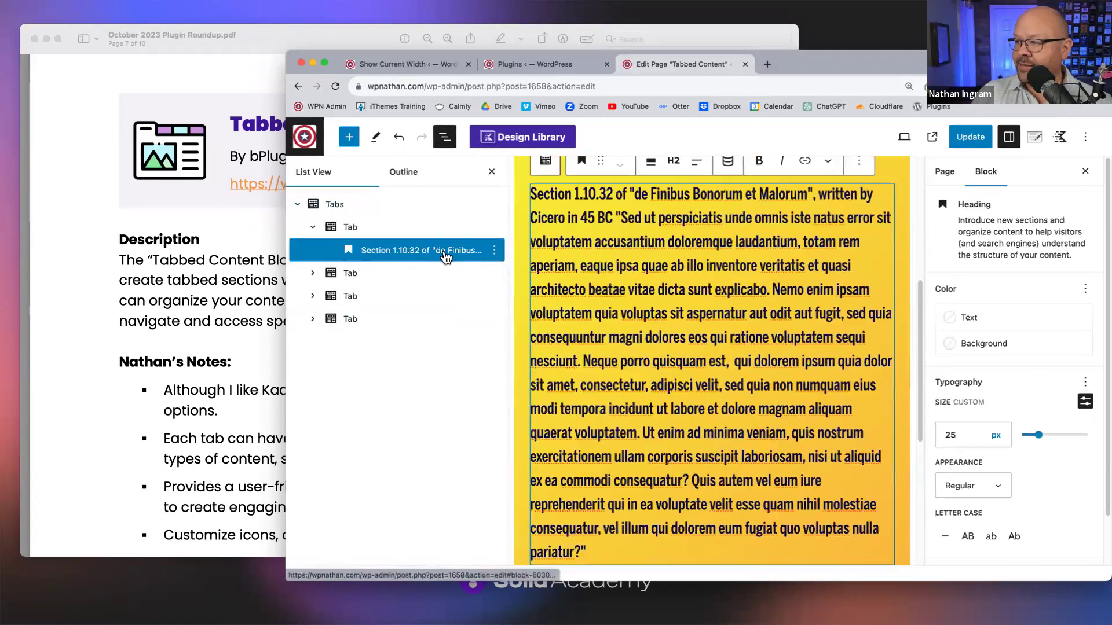
pyautogui.click(314, 274)
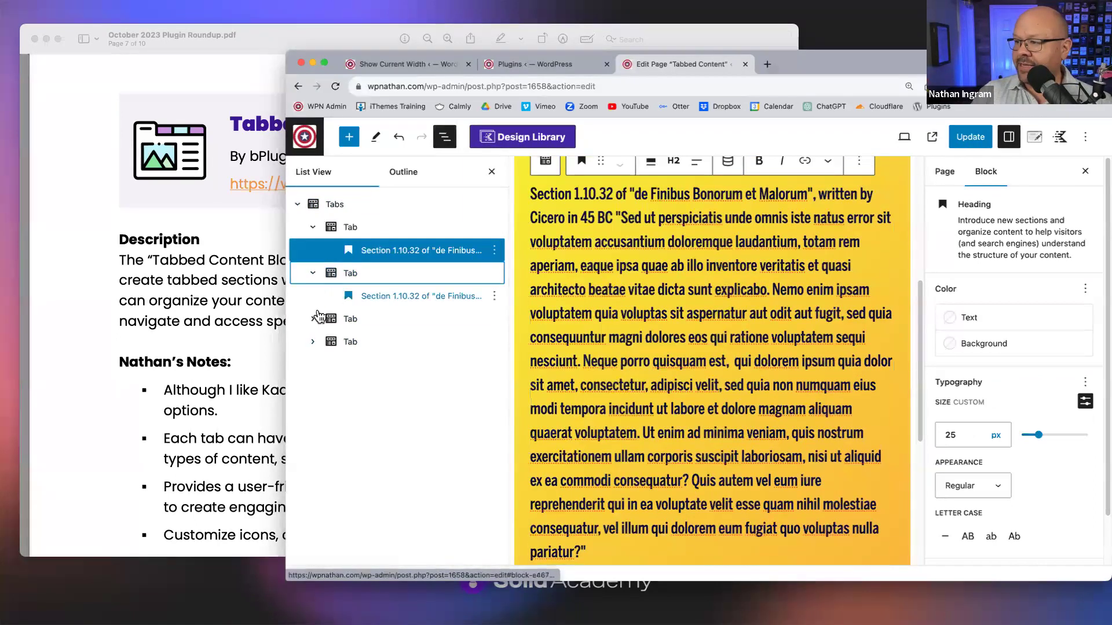
pyautogui.click(314, 319)
pyautogui.click(312, 365)
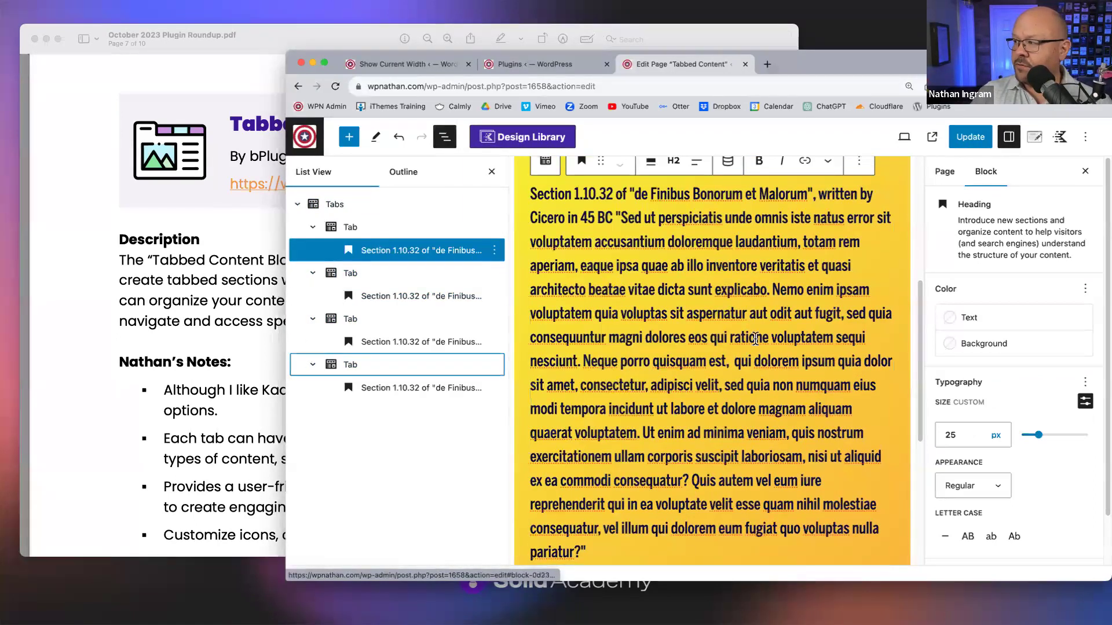
# Inspect the first Tab block's settings and the parent Tabs block's content background options.
pyautogui.click(374, 232)
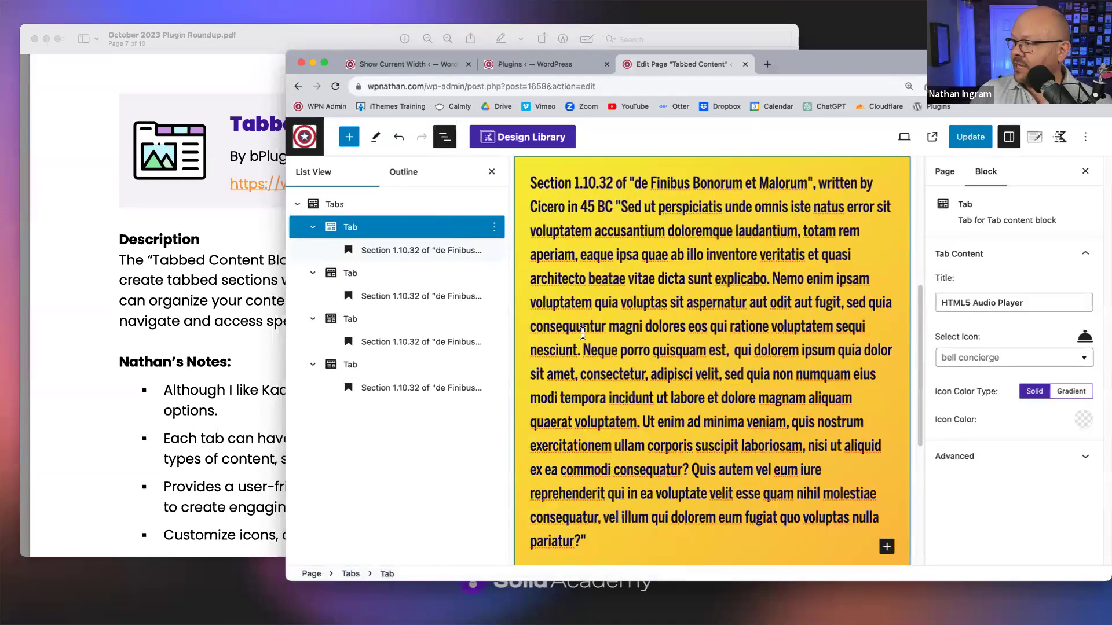
pyautogui.click(326, 206)
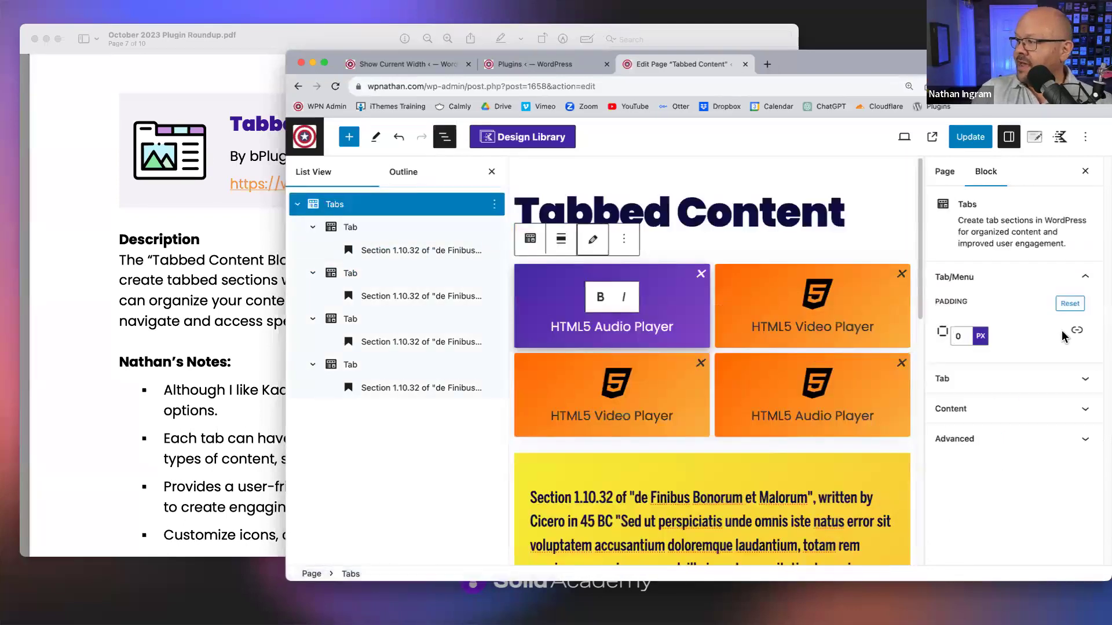
pyautogui.click(1006, 412)
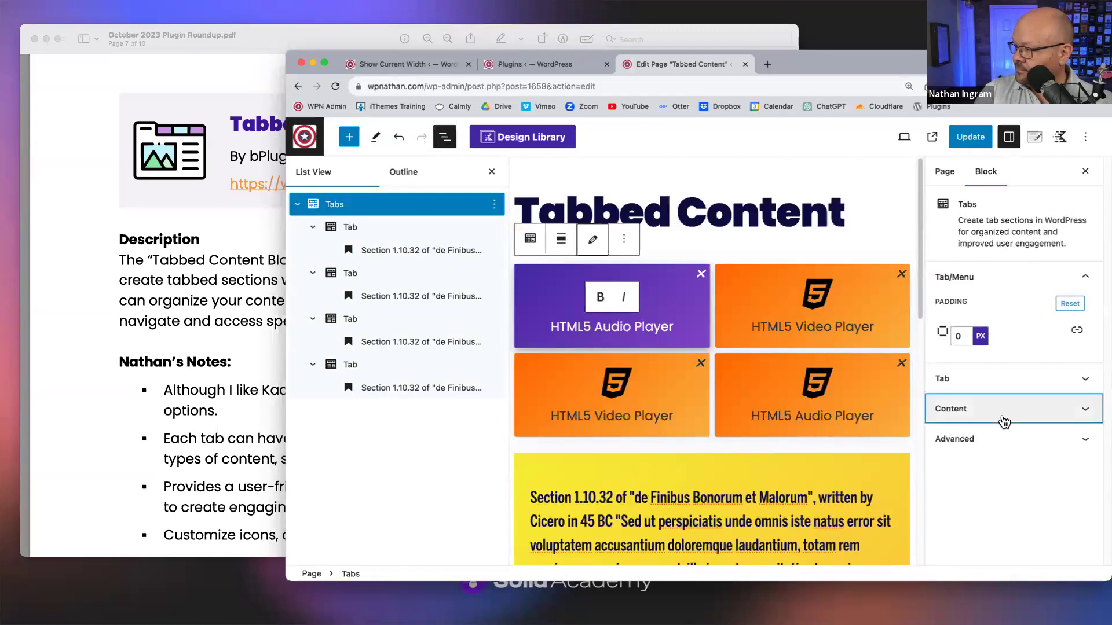
pyautogui.click(1083, 440)
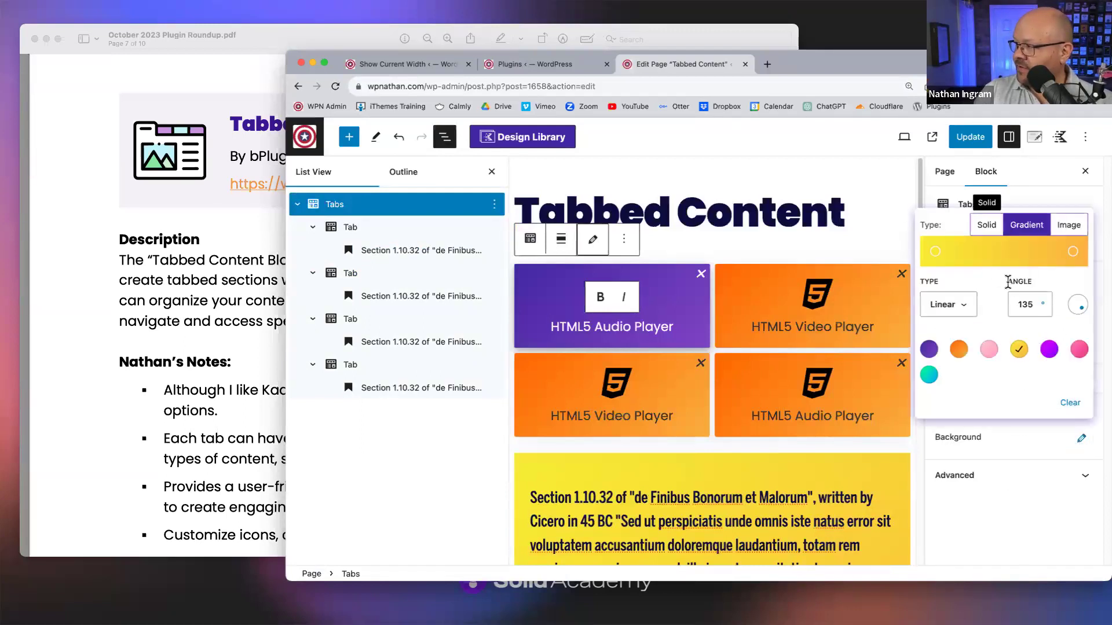
pyautogui.click(1016, 537)
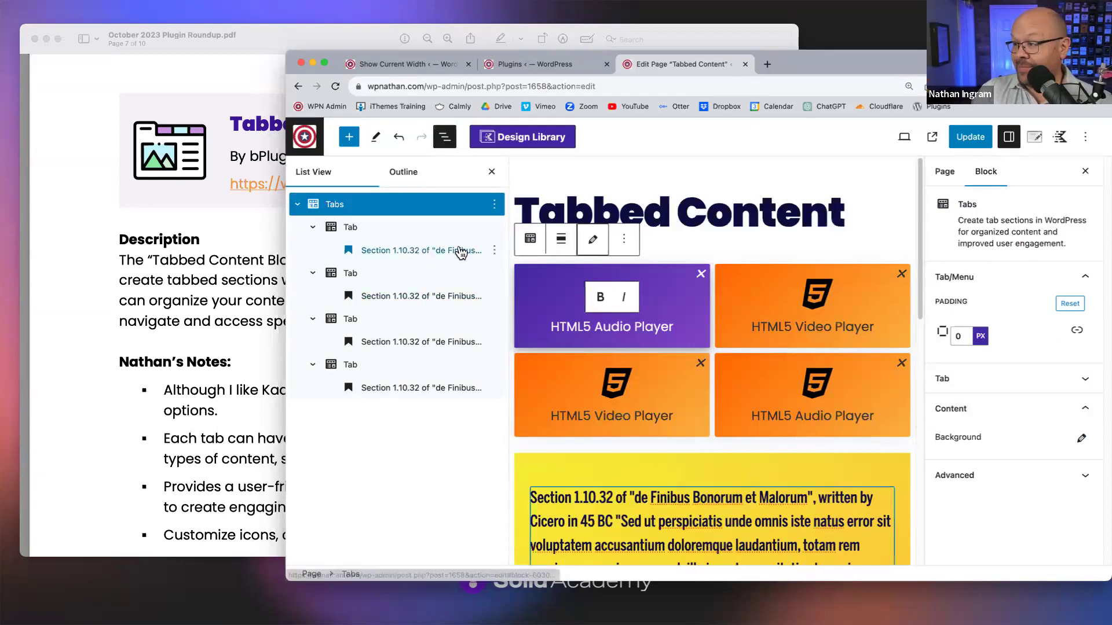
# Add an empty paragraph block after the heading inside the first tab.
pyautogui.click(494, 250)
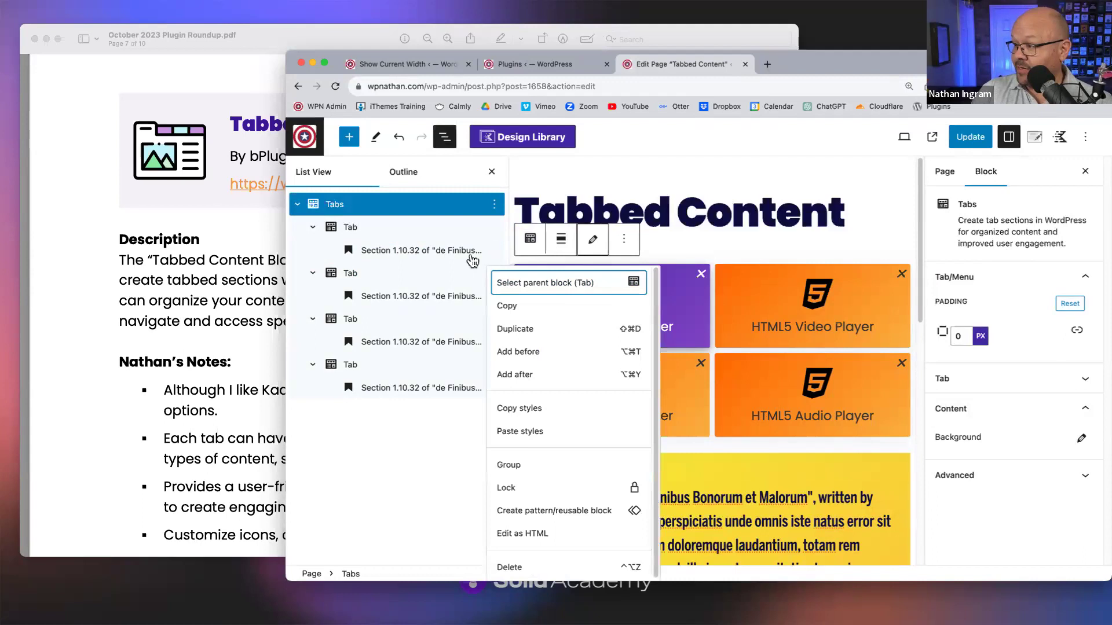
pyautogui.click(556, 374)
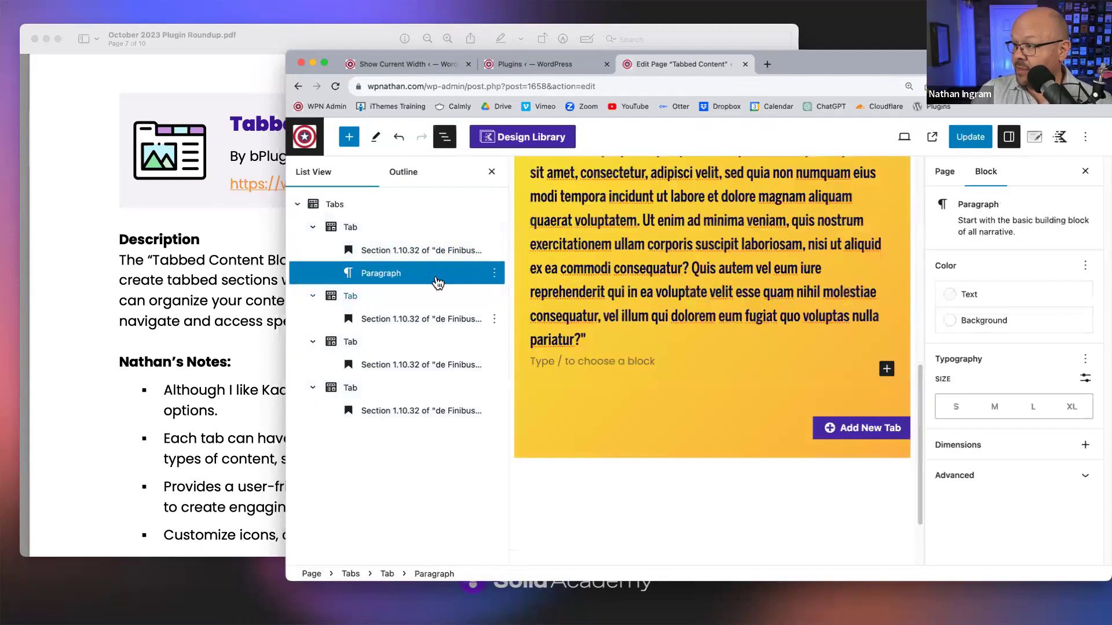
pyautogui.click(630, 362)
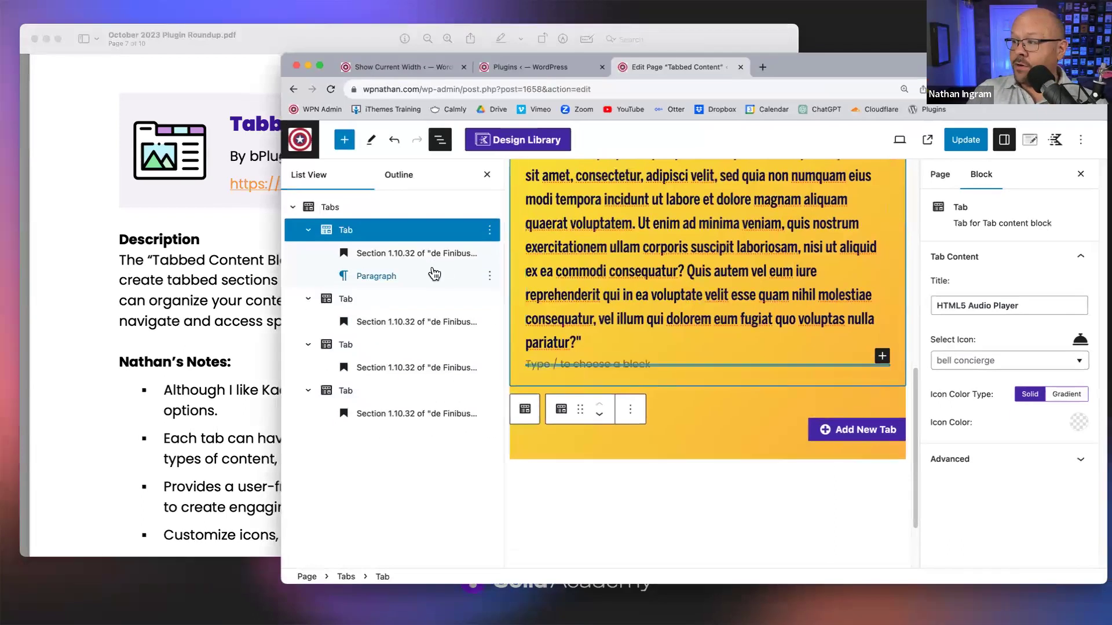
# Switch to the October 2023 Plugin Roundup PDF and review the Tabbed Content Block entry, highlighting its accessibility note and title.
pyautogui.click(242, 305)
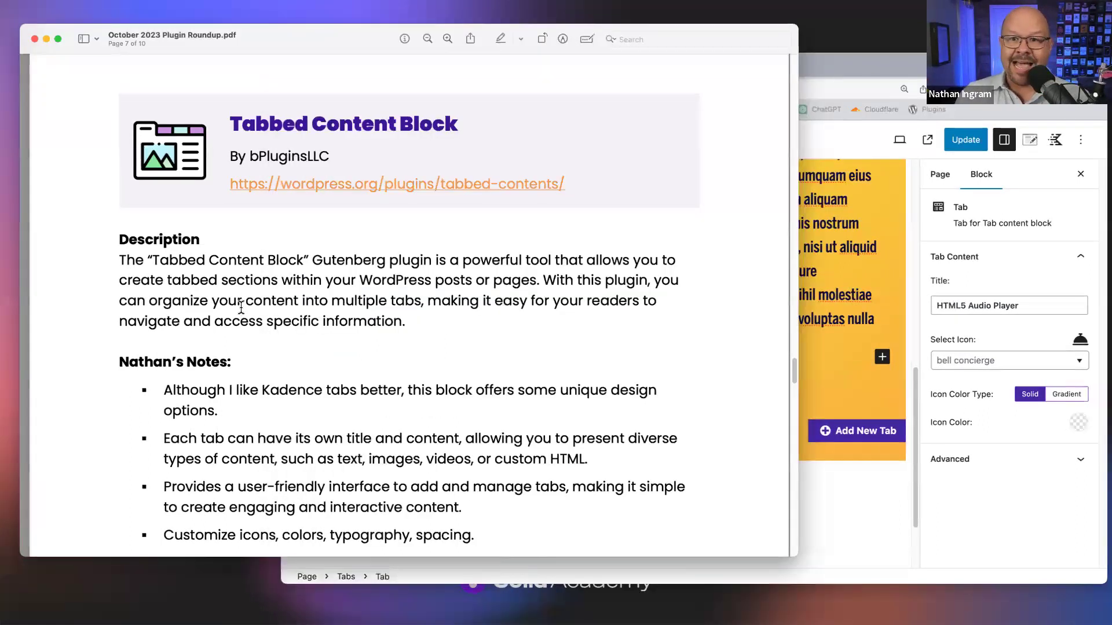
pyautogui.scroll(-5, 239, 306)
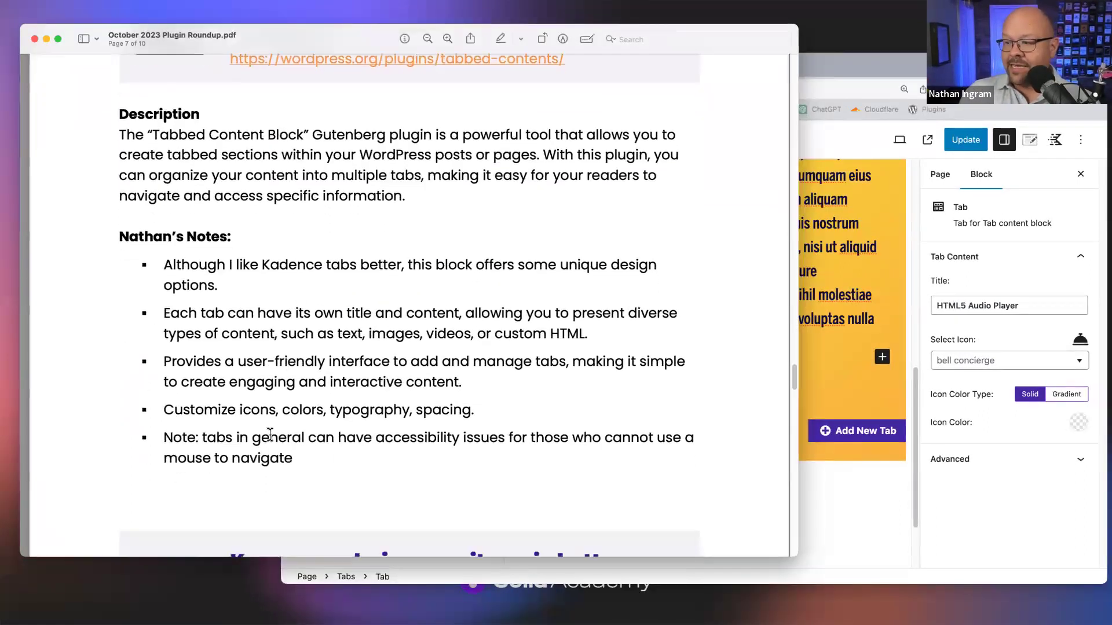
pyautogui.moveTo(270, 439); pyautogui.dragTo(600, 444)
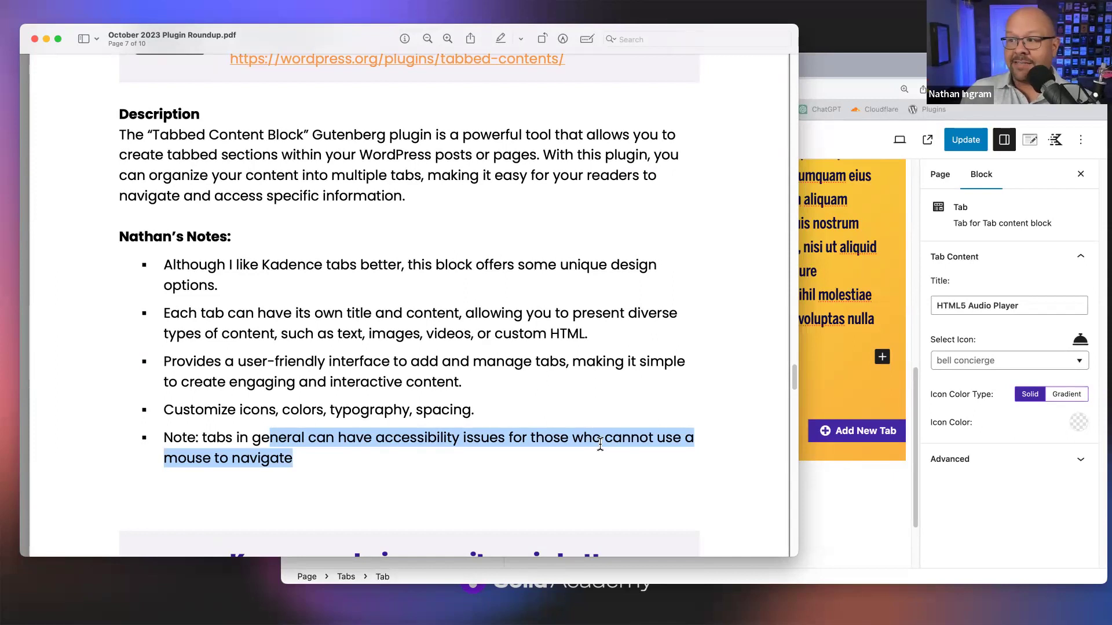
pyautogui.scroll(10, 562, 226)
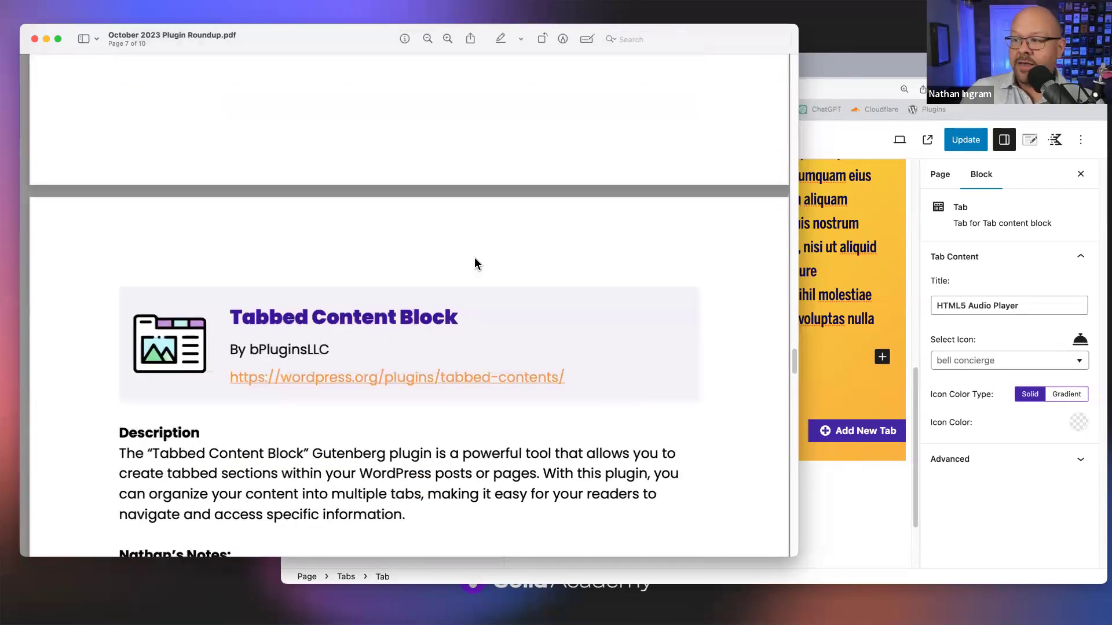
pyautogui.moveTo(484, 305); pyautogui.dragTo(227, 311)
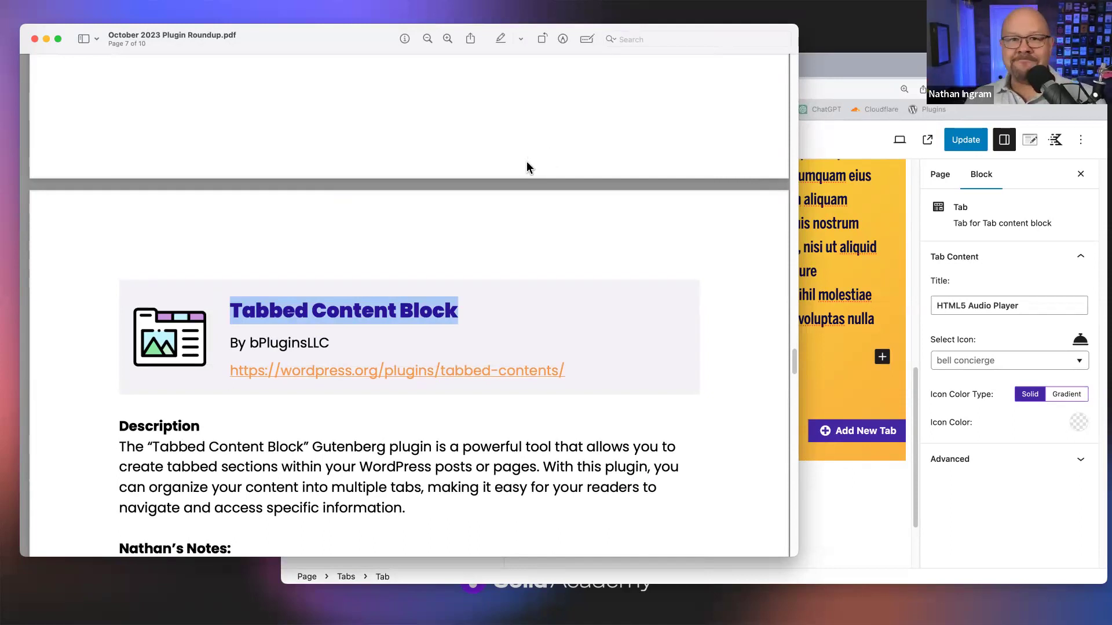
# Return to the browser and look over the installed plugins list.
pyautogui.press('super+Tab')
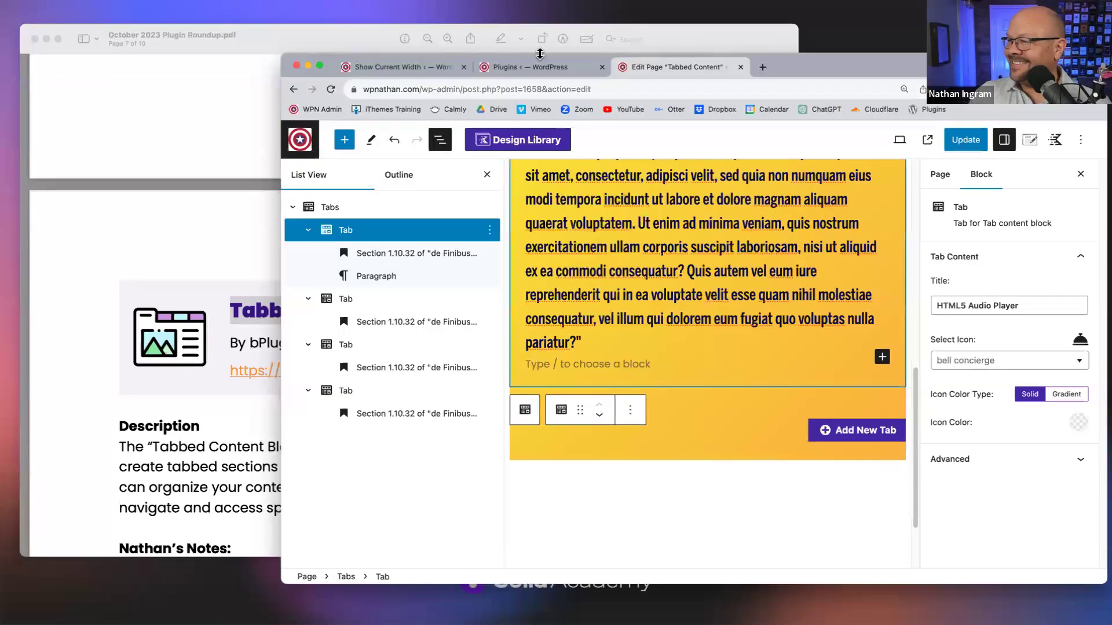
pyautogui.click(565, 72)
pyautogui.scroll(-5, 421, 313)
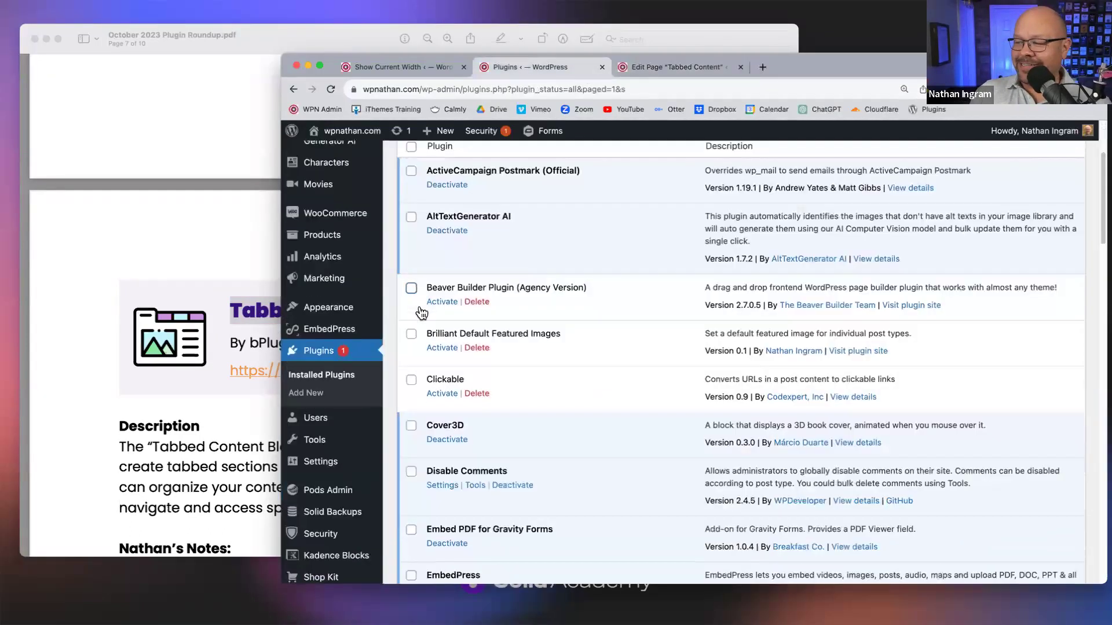
# Switch back to the PDF and examine the "Keep new admin menu items in bottom" entry.
pyautogui.click(131, 250)
pyautogui.scroll(-4, 131, 250)
pyautogui.scroll(-15, 130, 251)
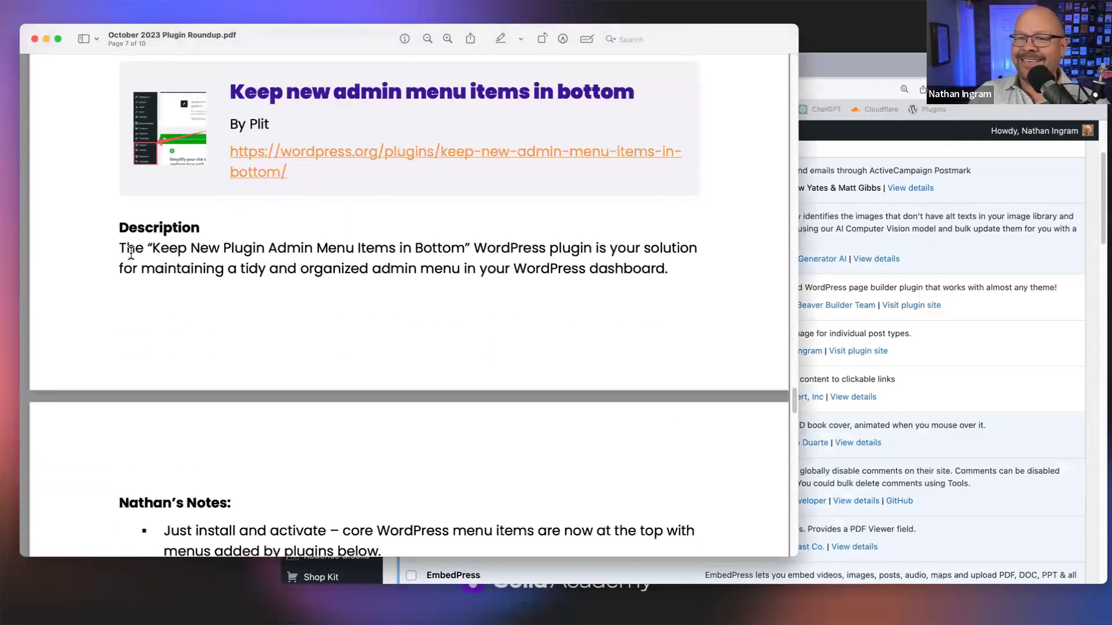
pyautogui.scroll(2, 527, 315)
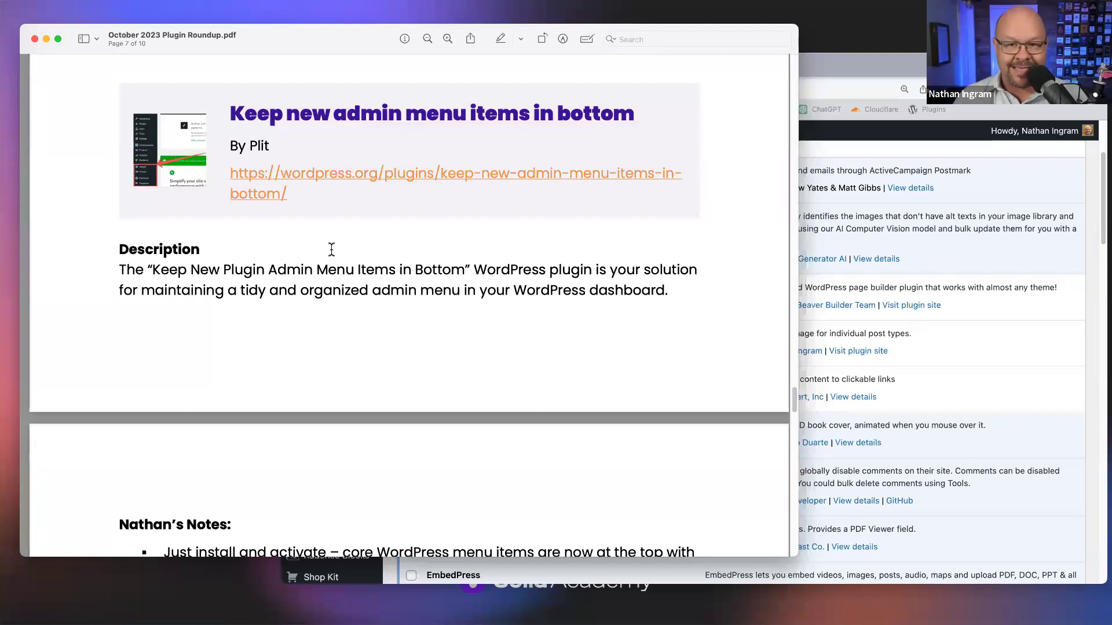
# Switch to the browser and activate the "Keep new admin menu items in bottom" plugin from the installed plugins list.
pyautogui.click(822, 62)
pyautogui.scroll(-5, 478, 337)
pyautogui.scroll(-8, 479, 337)
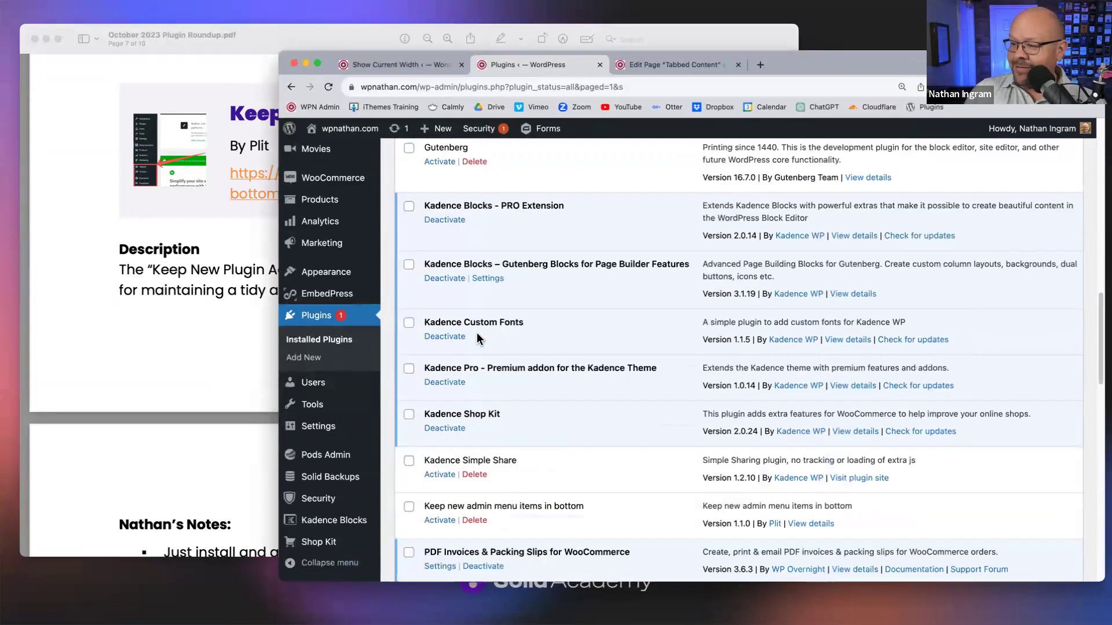
pyautogui.scroll(-2, 478, 338)
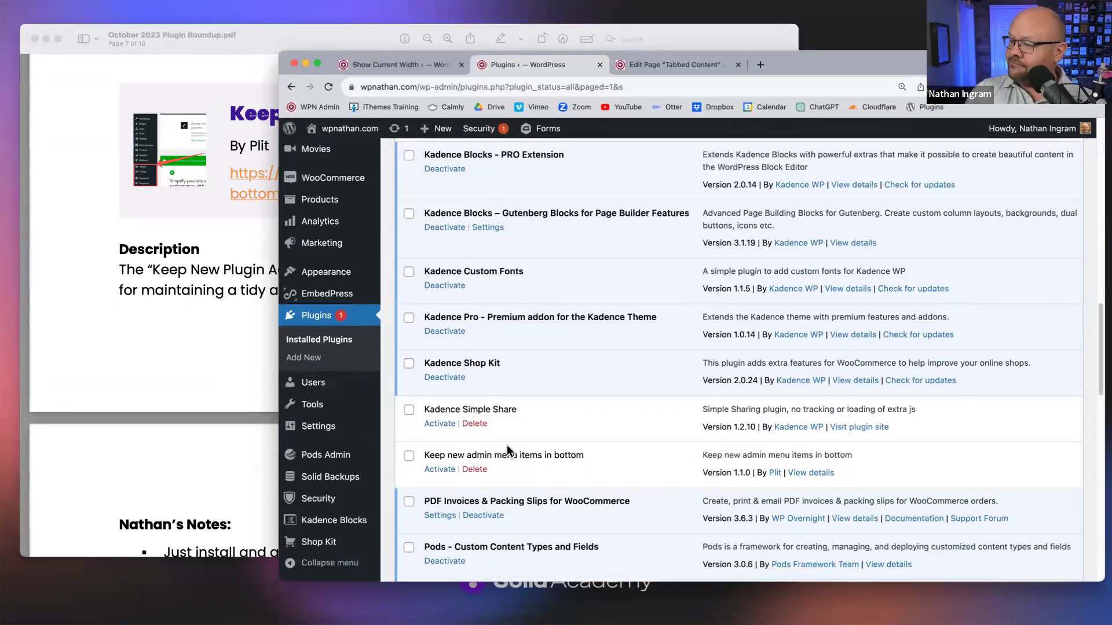
pyautogui.scroll(6, 371, 441)
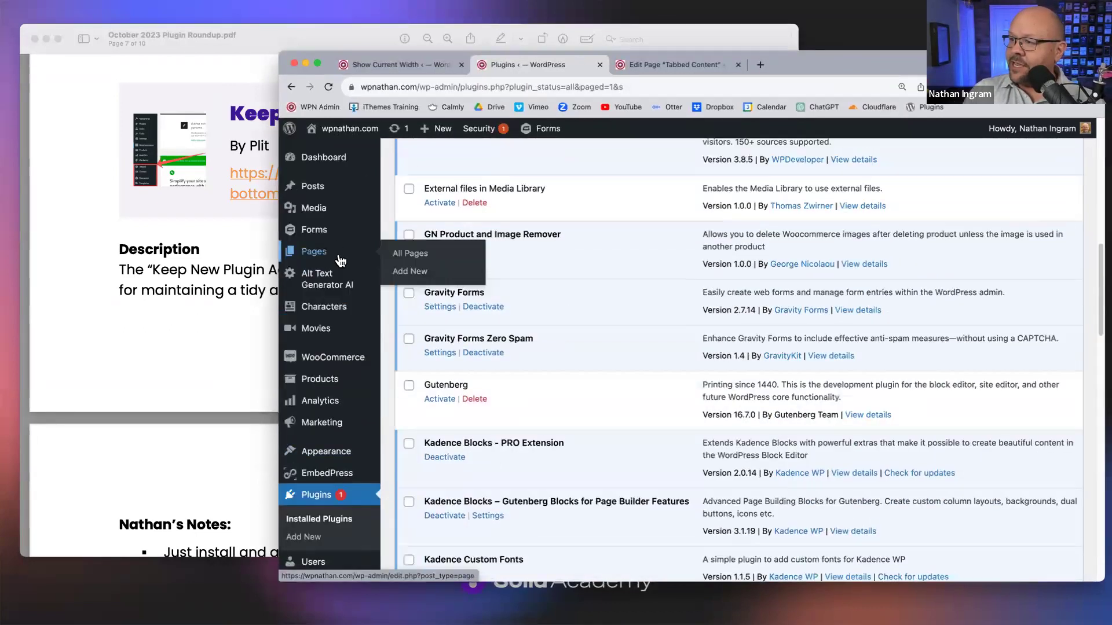
pyautogui.scroll(-4, 329, 359)
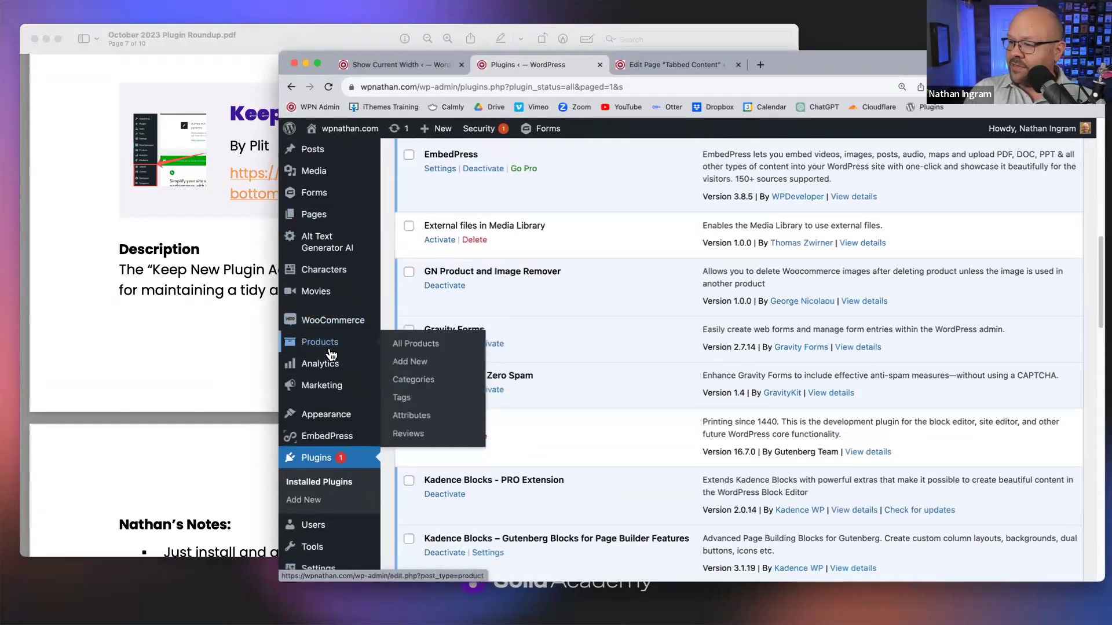
pyautogui.scroll(-8, 324, 365)
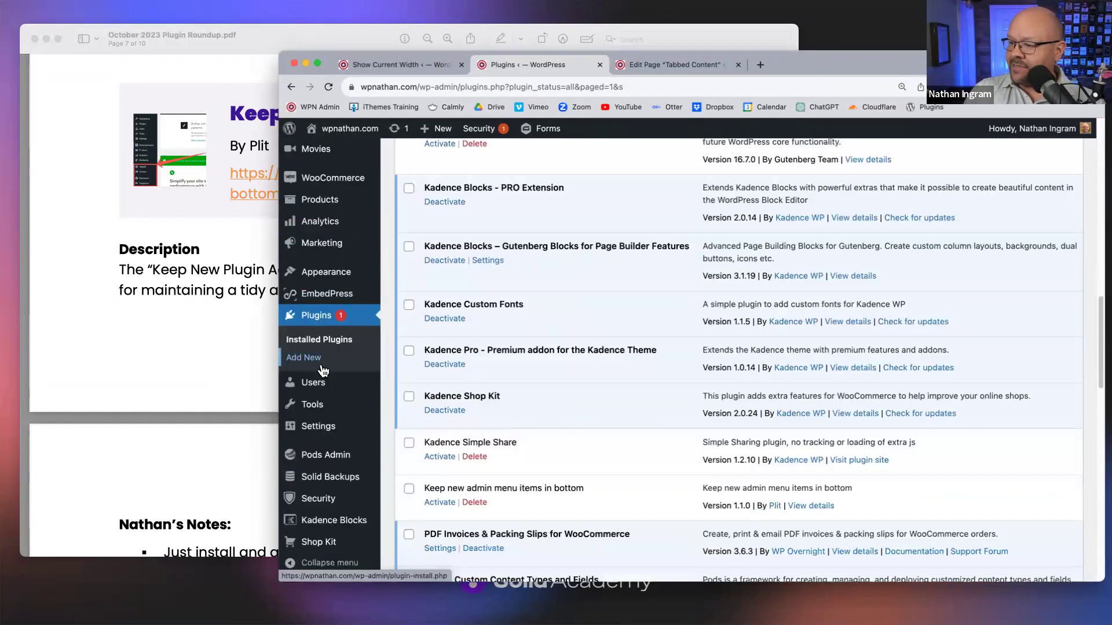
pyautogui.click(439, 488)
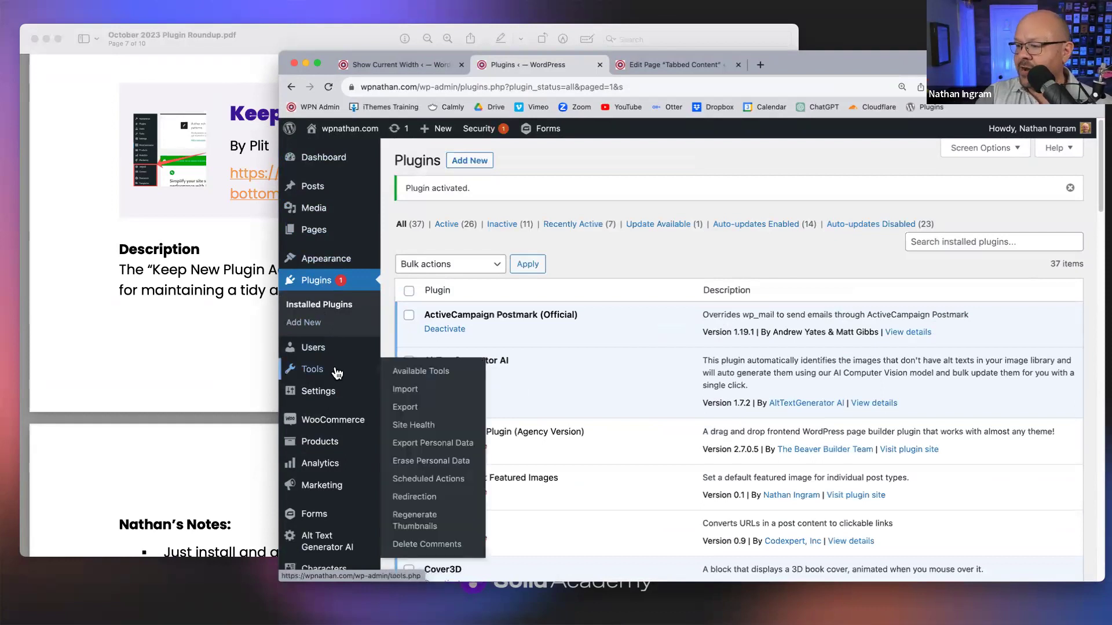
# Examine the reordered admin menu, comparing the positions of core WordPress items and plugin-added items.
pyautogui.scroll(-3, 335, 372)
pyautogui.scroll(-1, 336, 372)
pyautogui.moveTo(323, 493)
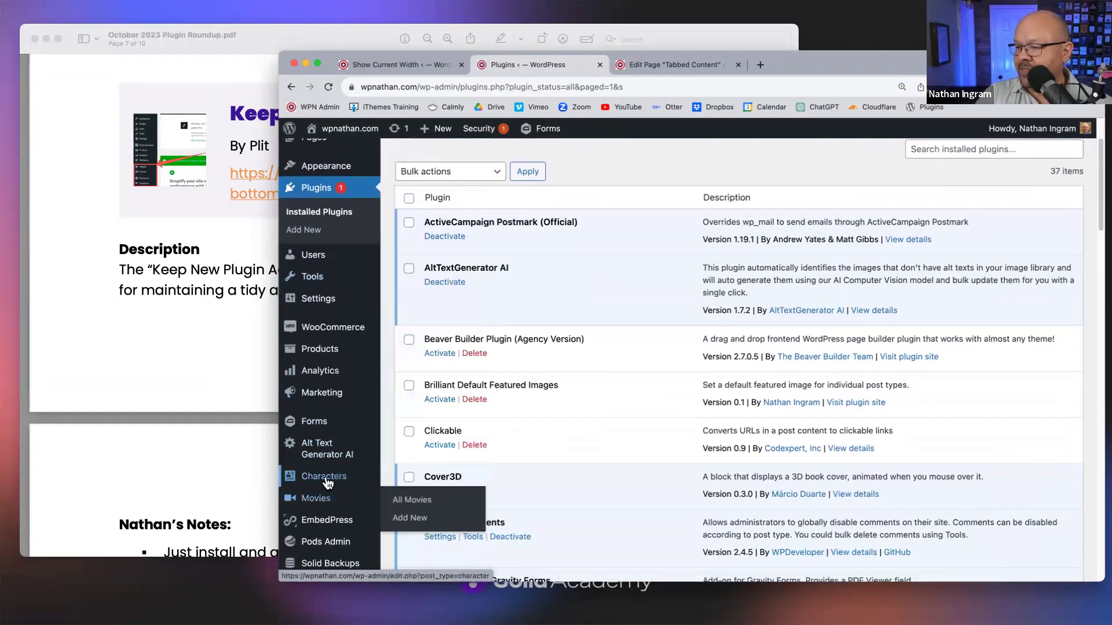
pyautogui.scroll(4, 324, 347)
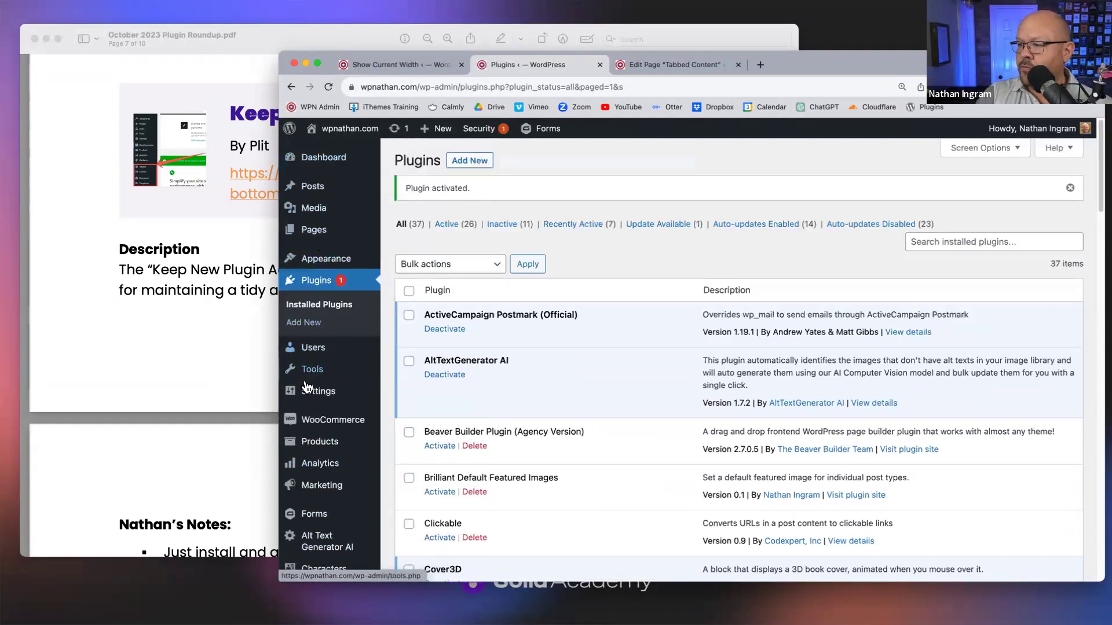
pyautogui.moveTo(307, 397)
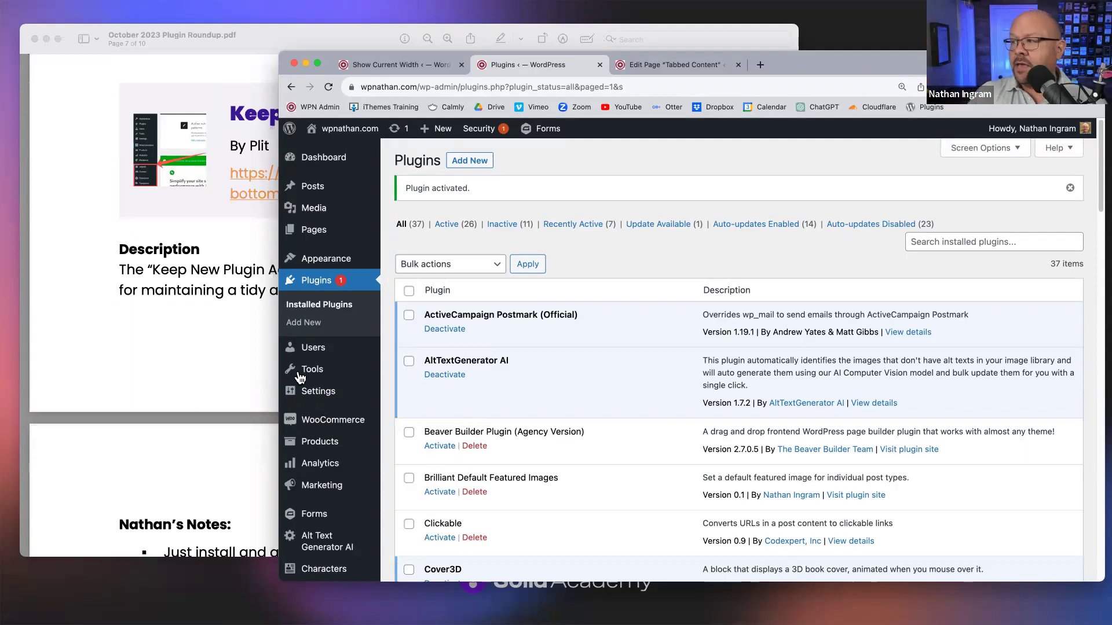
# Return to the PDF and open the WordPress.org link in the "Keep new admin menu items in bottom" entry.
pyautogui.click(172, 231)
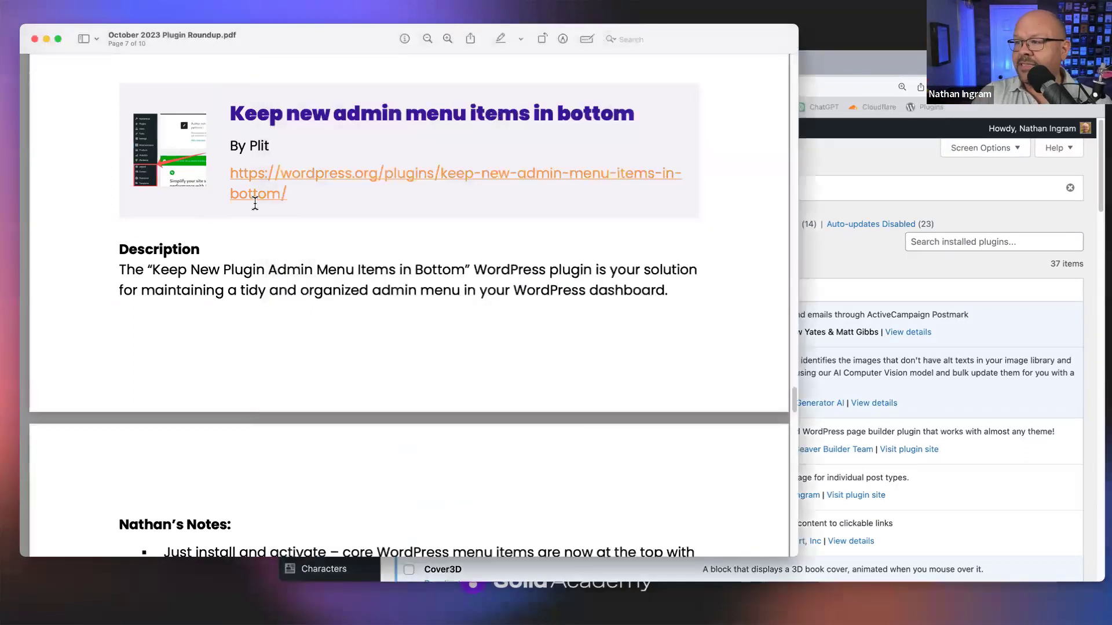
pyautogui.click(258, 195)
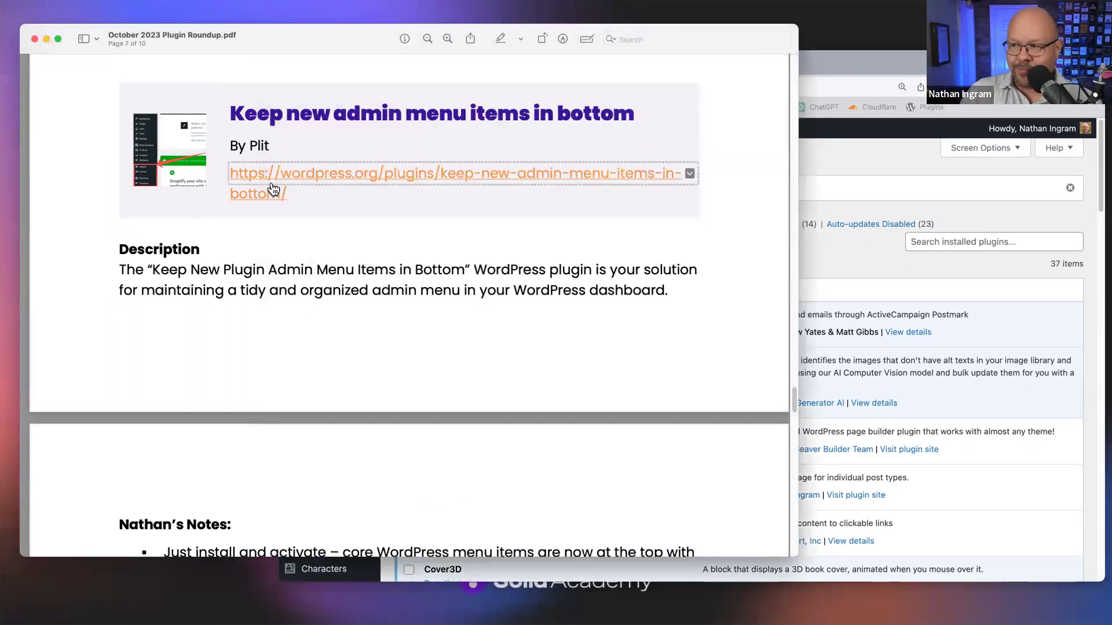
pyautogui.click(406, 331)
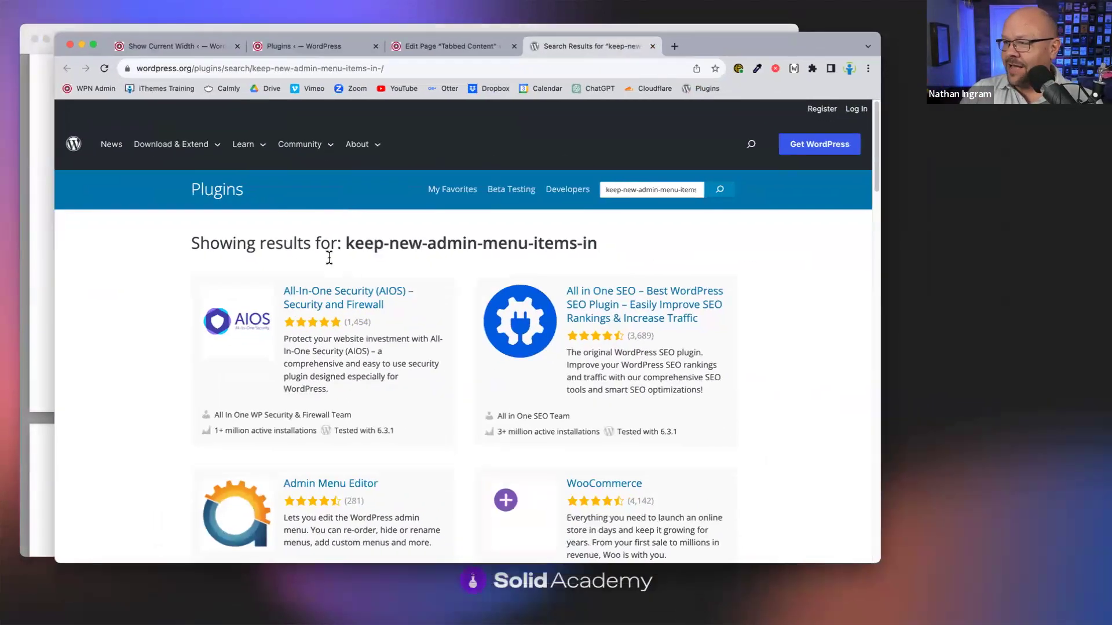
# Copy the title and author line from the PDF entry and search the plugin directory for "Keep new admin menu items in bottom By Plit".
pyautogui.click(25, 140)
pyautogui.moveTo(293, 144); pyautogui.dragTo(230, 119)
pyautogui.press('super+c')
pyautogui.click(855, 212)
pyautogui.tripleClick(637, 190)
pyautogui.press('super+v')
pyautogui.click(728, 190)
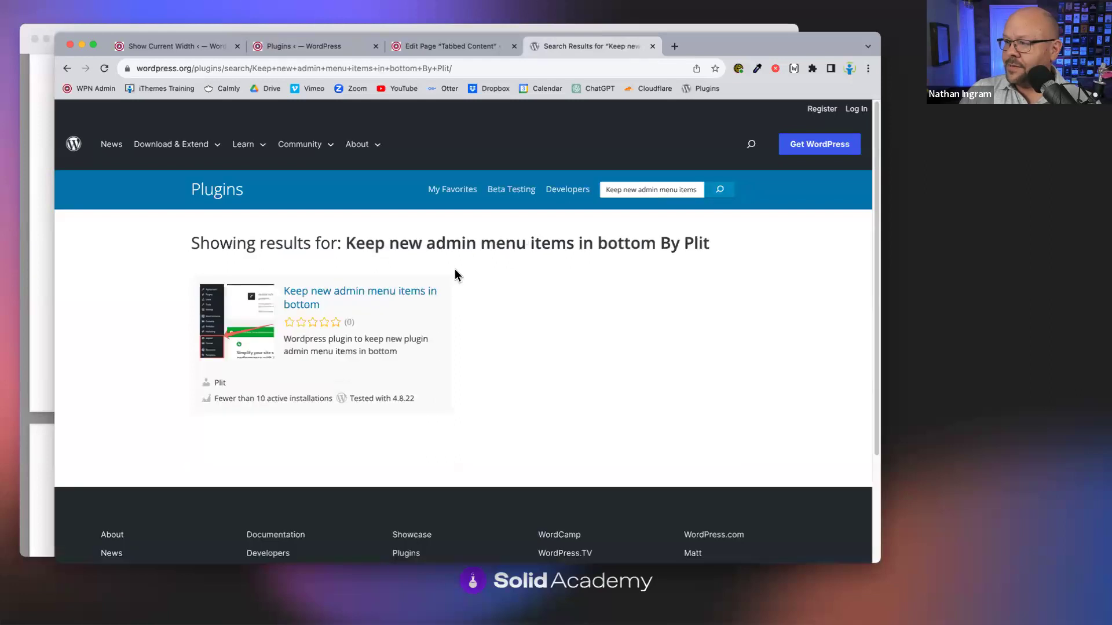
# Open the "Keep new admin menu items in bottom" plugin page and download the plugin.
pyautogui.click(390, 296)
pyautogui.scroll(-3, 725, 348)
pyautogui.click(688, 306)
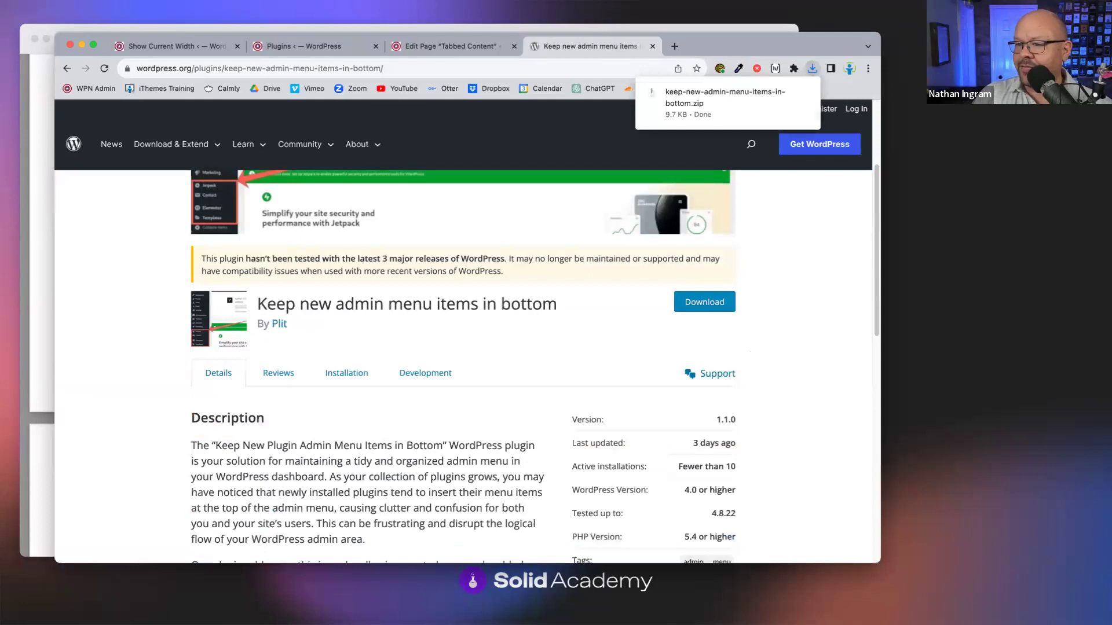
# Place the downloaded keep-new-admin-menu-items-in-bottom folder on the desktop and open it.
pyautogui.press('super+Tab')
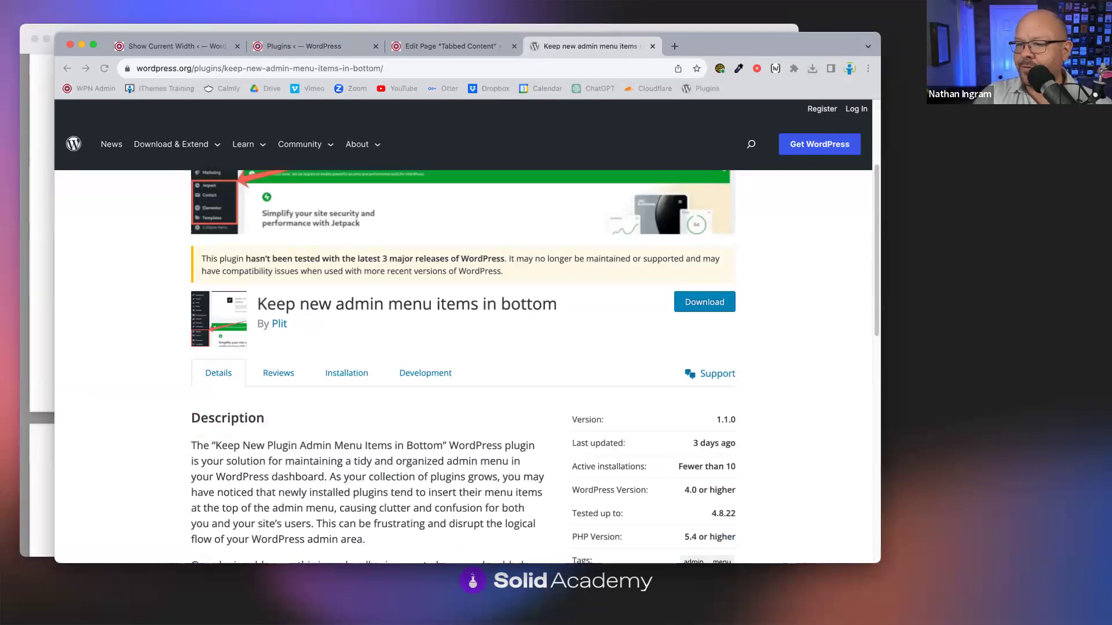
pyautogui.moveTo(23, 388); pyautogui.dragTo(993, 242)
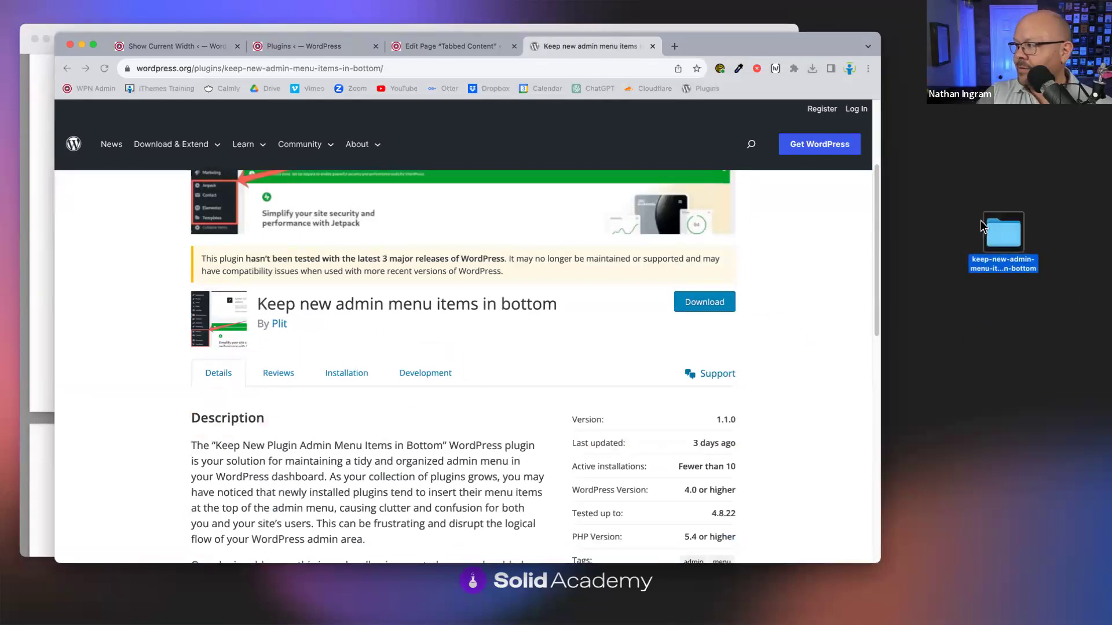
pyautogui.doubleClick(993, 242)
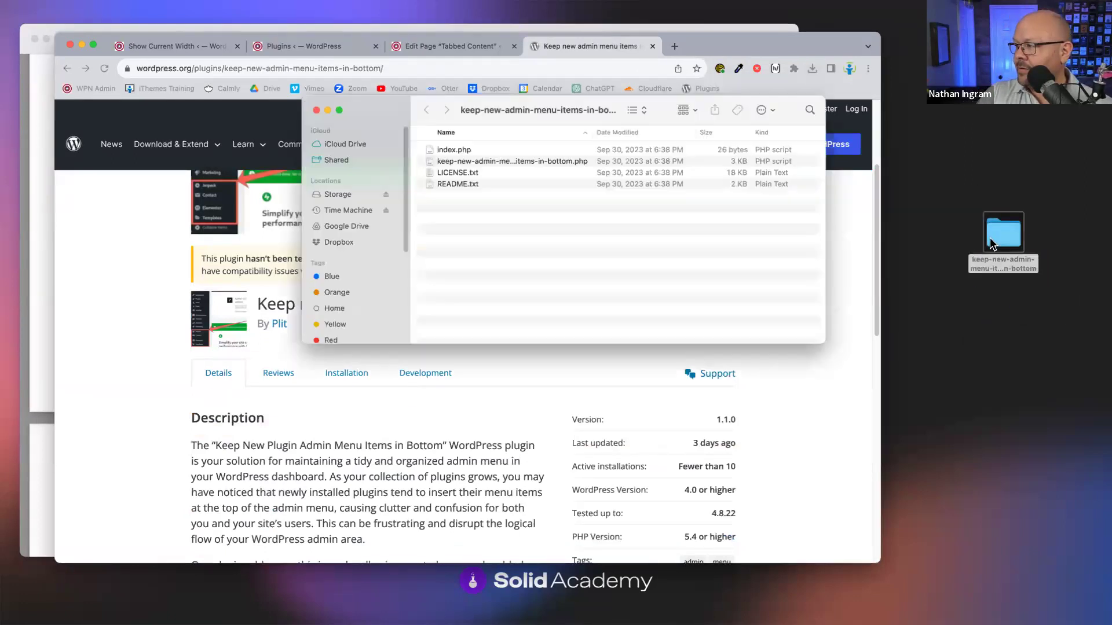
# Open keep-new-admin-menu-items-in-bottom.php in the Nova code editor and close the folder window.
pyautogui.click(454, 160)
pyautogui.rightClick(453, 160)
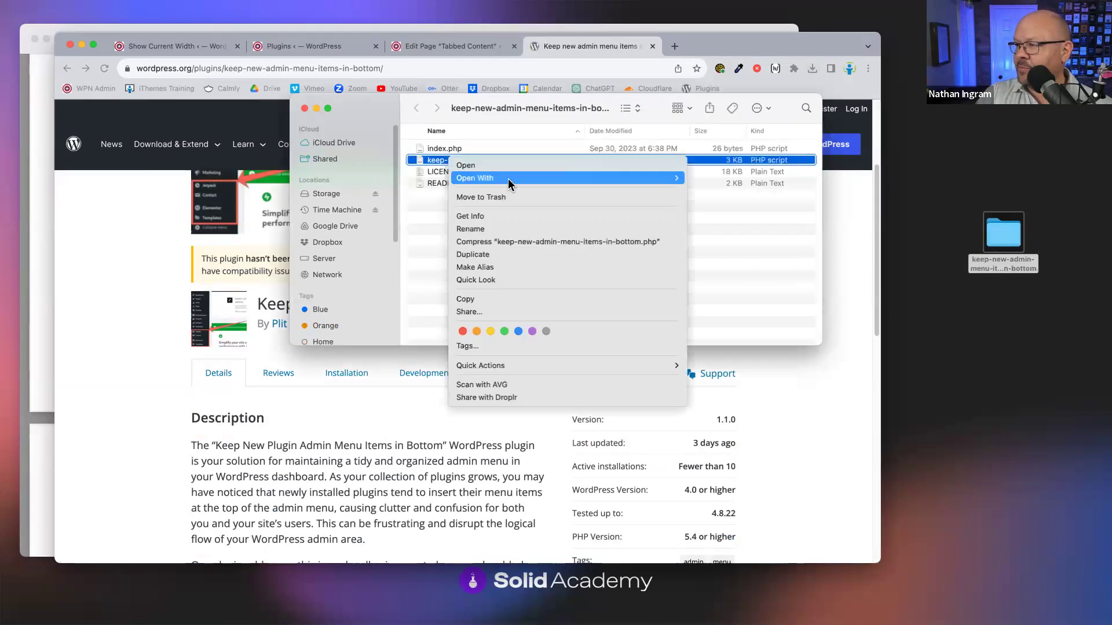
pyautogui.moveTo(632, 183)
pyautogui.click(732, 178)
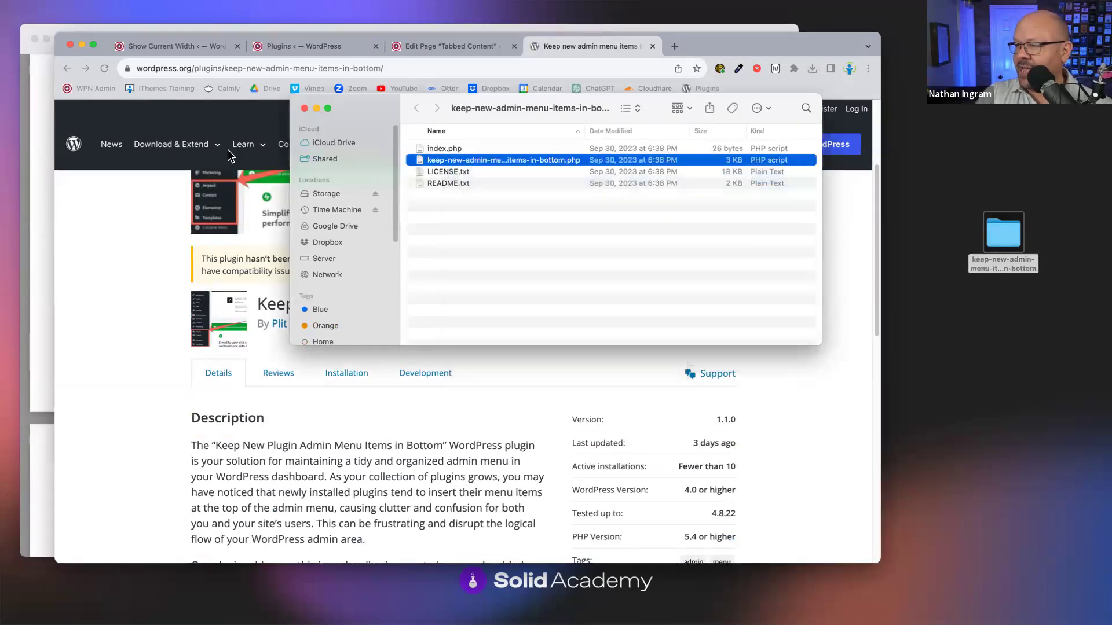
pyautogui.press('super+w')
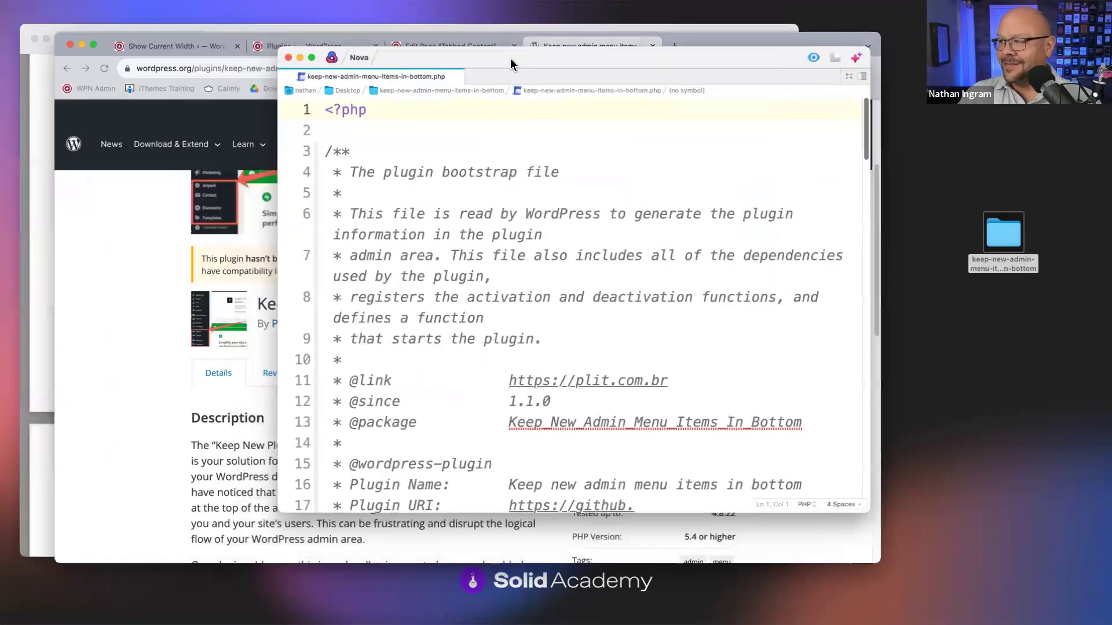
# Review the plugin's PHP code, highlighting the keep_new_admin_menu_items_in_bottom function and checking its menu order list.
pyautogui.scroll(-5, 653, 343)
pyautogui.scroll(-20, 653, 342)
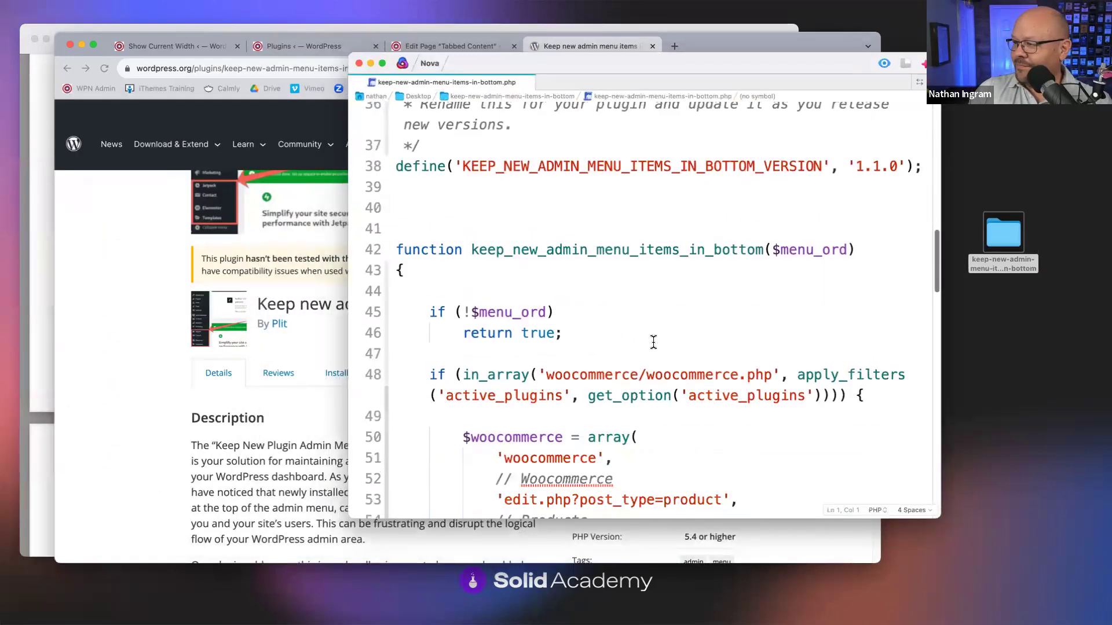
pyautogui.moveTo(404, 491); pyautogui.dragTo(392, 344)
pyautogui.scroll(-2, 618, 350)
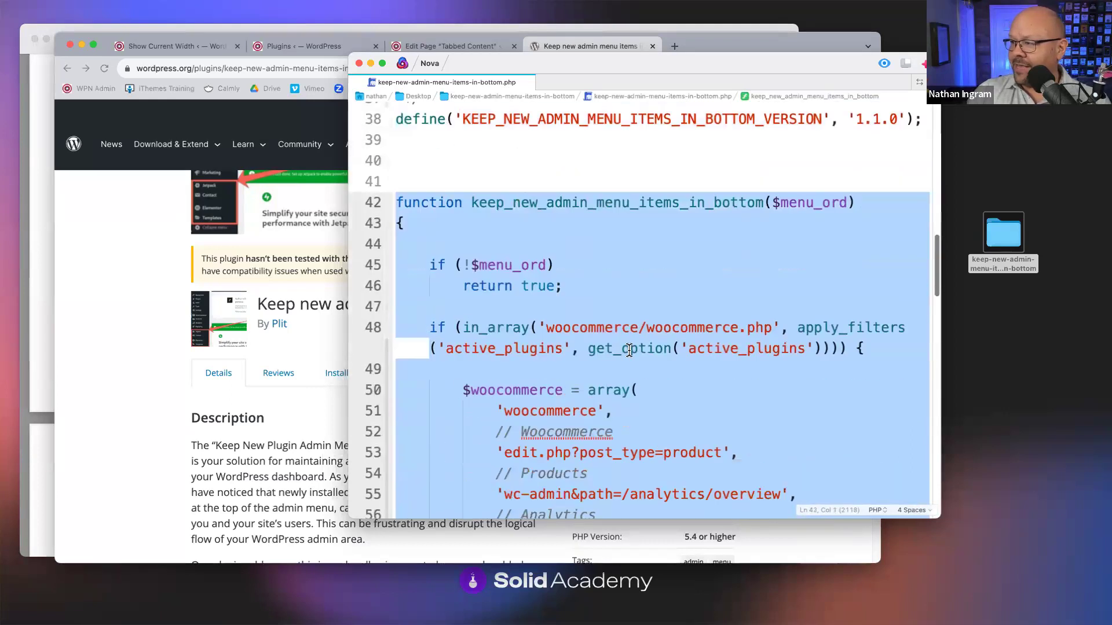
pyautogui.scroll(5, 618, 349)
pyautogui.scroll(-20, 618, 349)
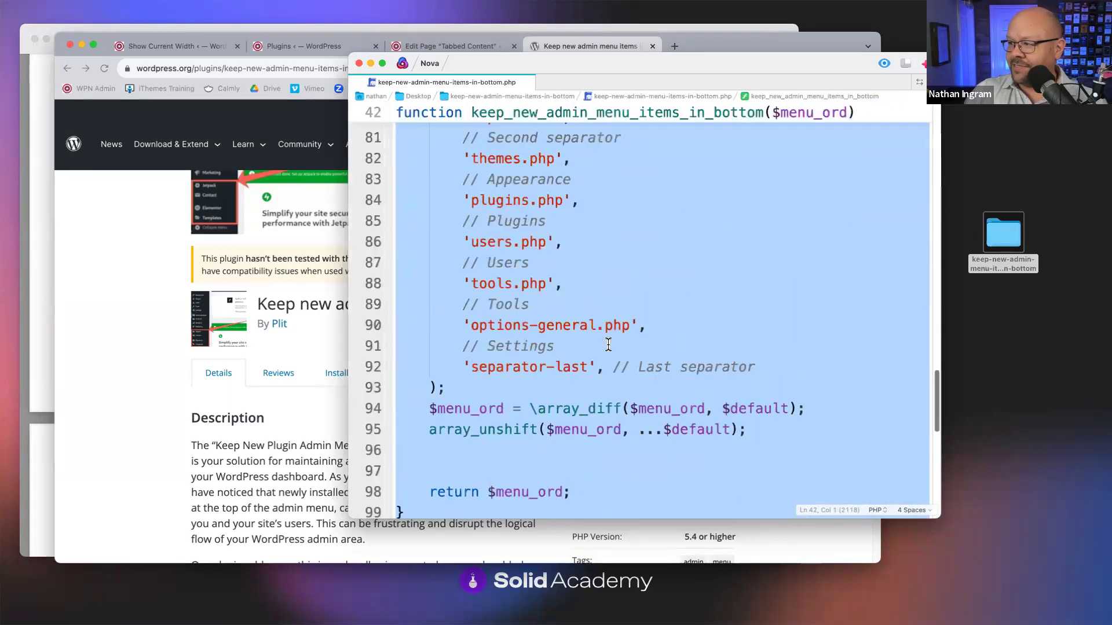
pyautogui.scroll(20, 608, 344)
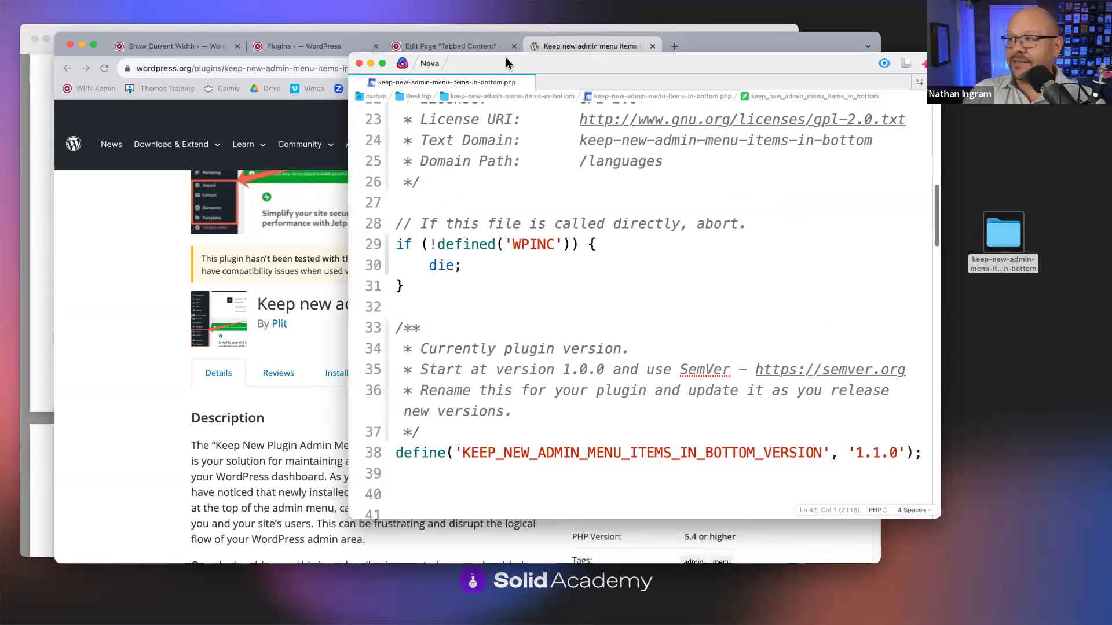
# Hide the code editor and move the downloaded plugin folder from the desktop to the trash.
pyautogui.press('super+h')
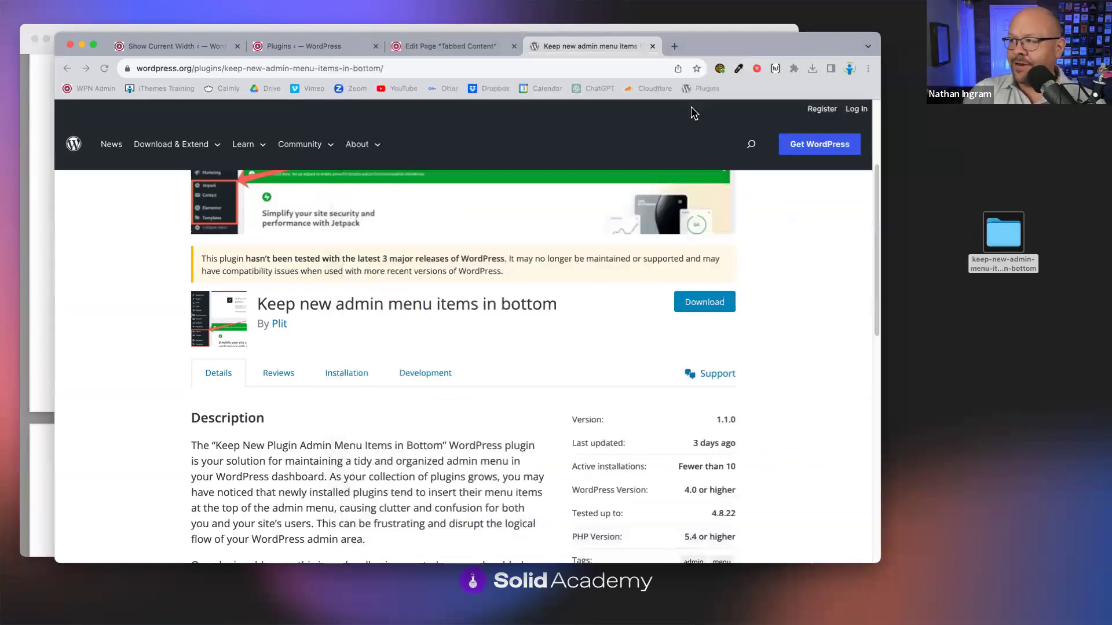
pyautogui.rightClick(979, 225)
pyautogui.click(811, 251)
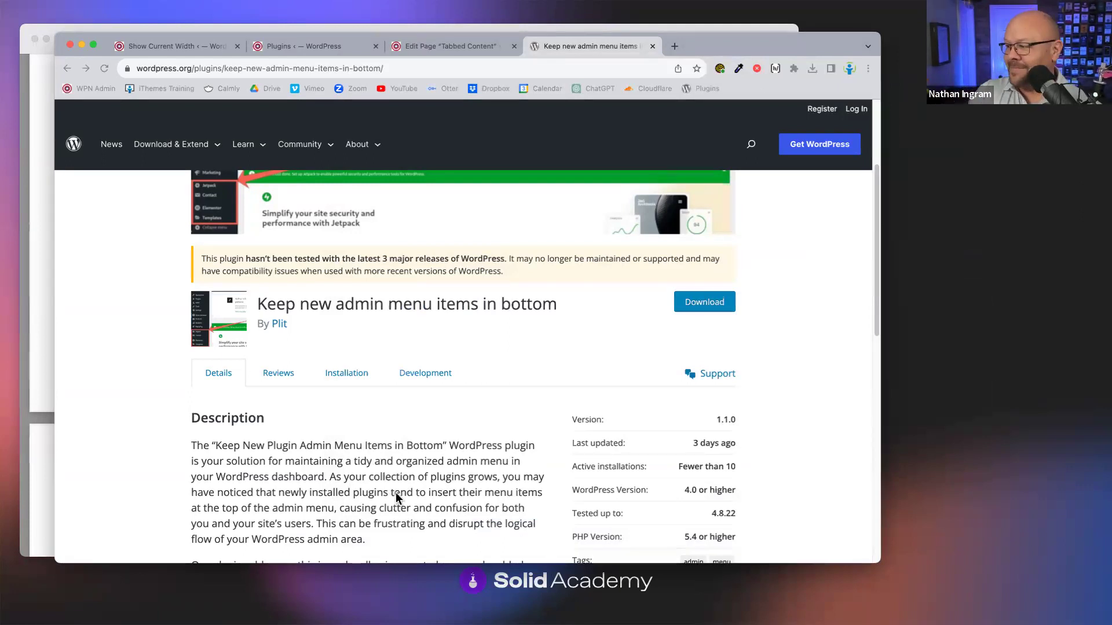
# Check the plugin page's details, highlighting the description and the last updated date.
pyautogui.moveTo(190, 412); pyautogui.dragTo(570, 454)
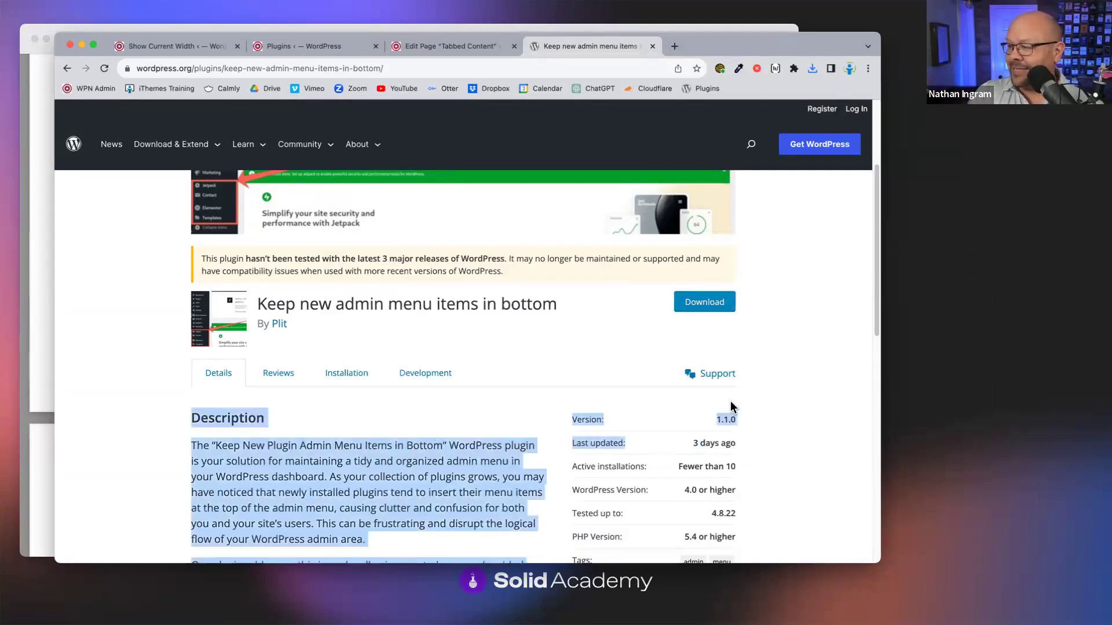
pyautogui.click(759, 415)
pyautogui.moveTo(737, 444); pyautogui.dragTo(707, 440)
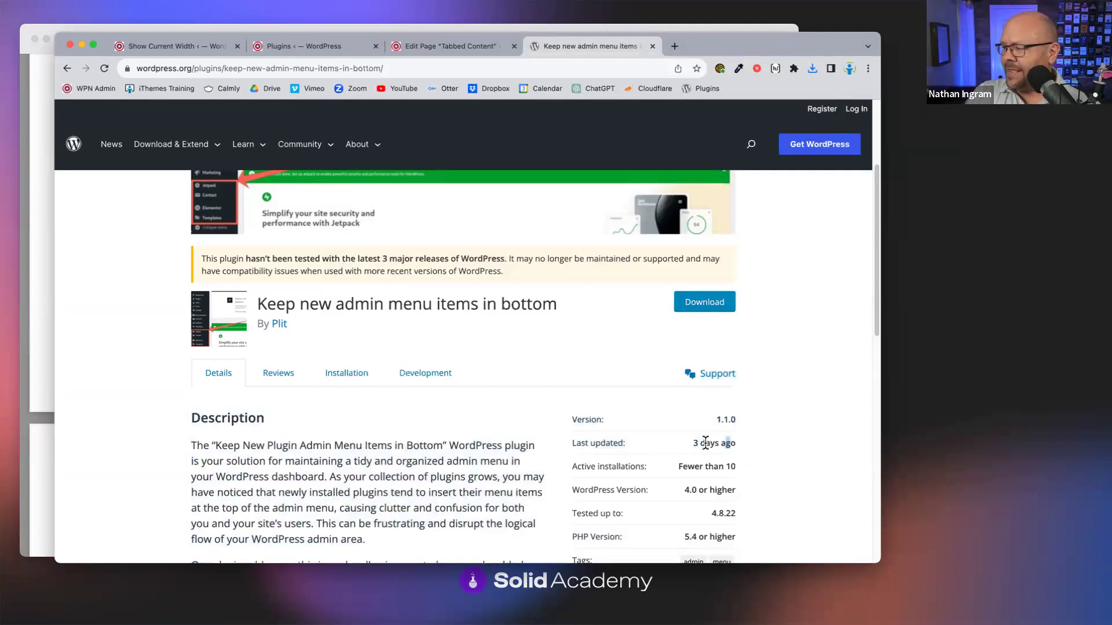
pyautogui.click(759, 430)
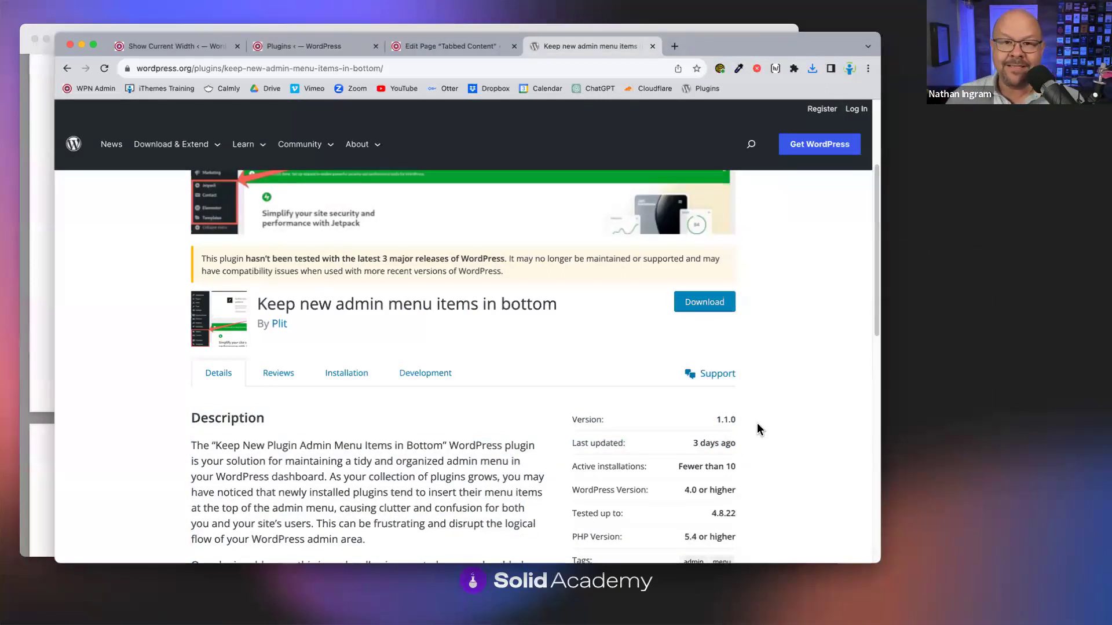
# Move the browser window aside, return to the October 2023 Plugin Roundup PDF and review the EmbedPress entry.
pyautogui.moveTo(815, 46); pyautogui.dragTo(998, 47)
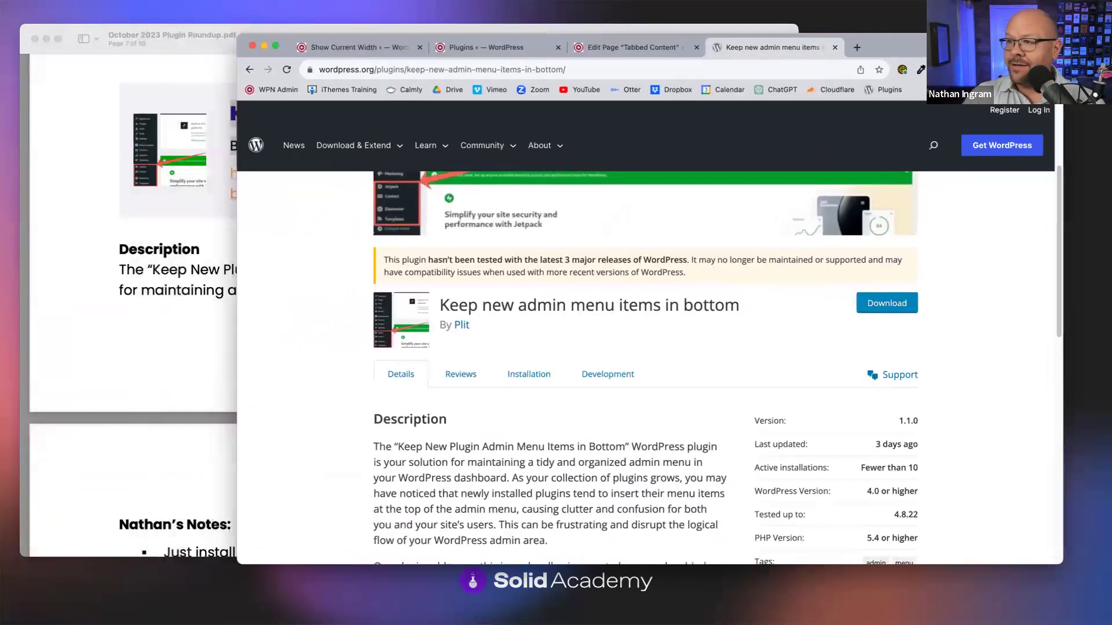
pyautogui.click(102, 236)
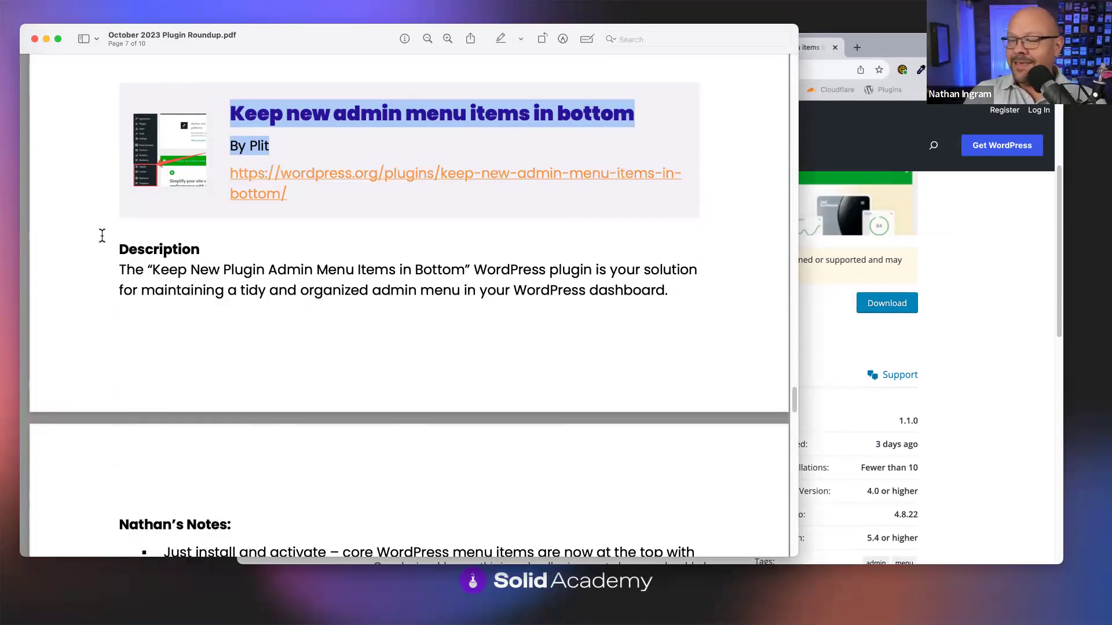
pyautogui.click(328, 279)
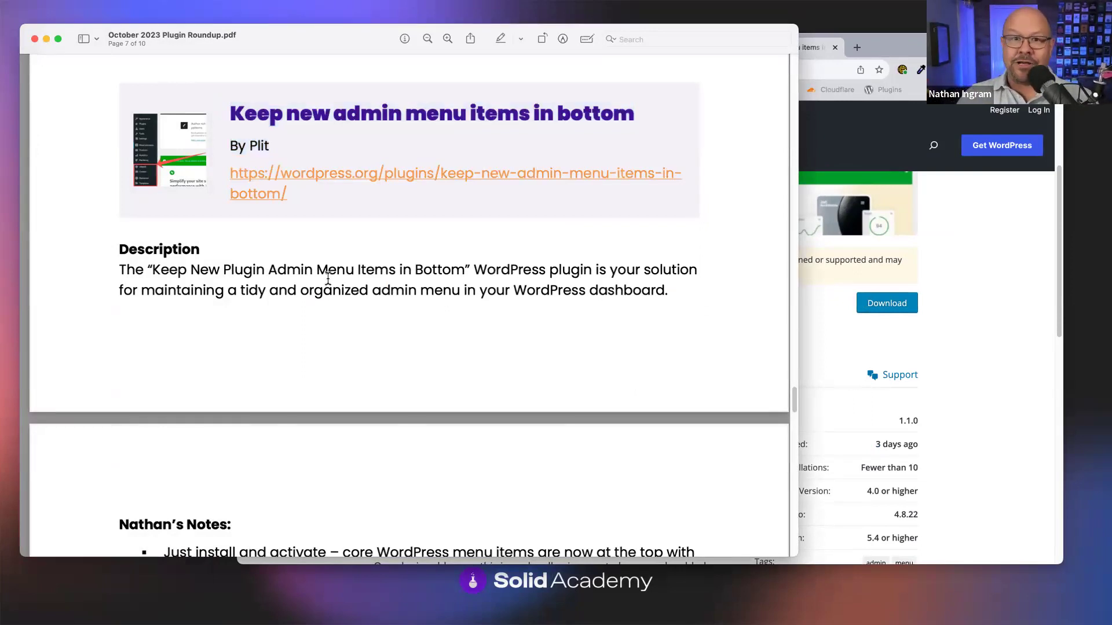
pyautogui.moveTo(274, 32); pyautogui.dragTo(253, 67)
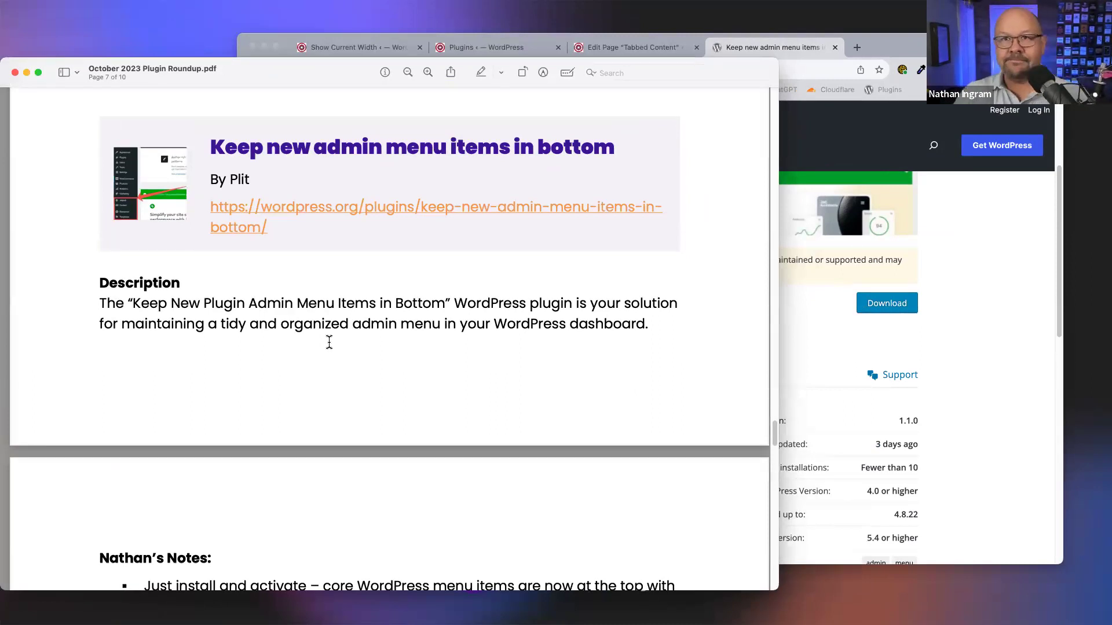
pyautogui.scroll(-12, 329, 342)
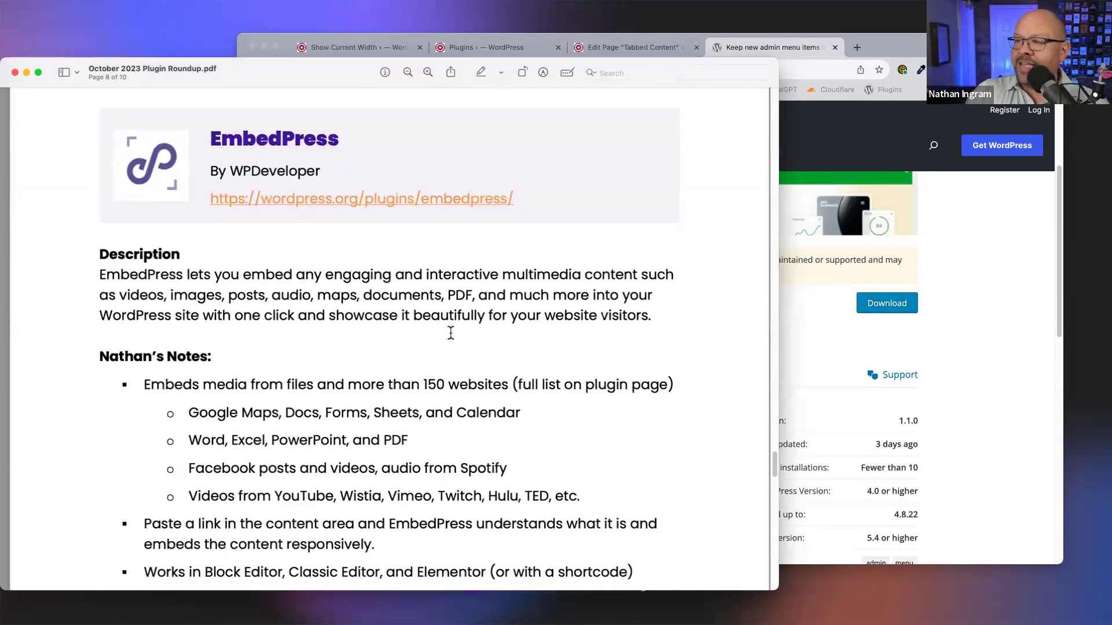
pyautogui.scroll(-1, 450, 333)
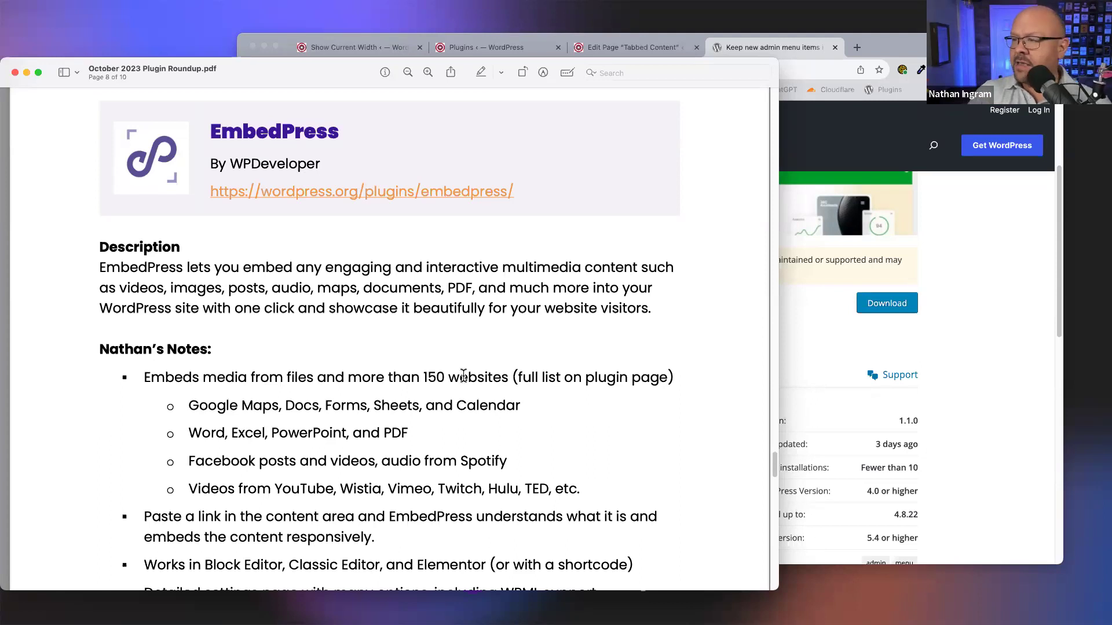
# Review the EmbedPress description and the supported media sources in the PDF notes, highlighting the Google Maps and Facebook/Spotify lines.
pyautogui.tripleClick(268, 164)
pyautogui.click(354, 272)
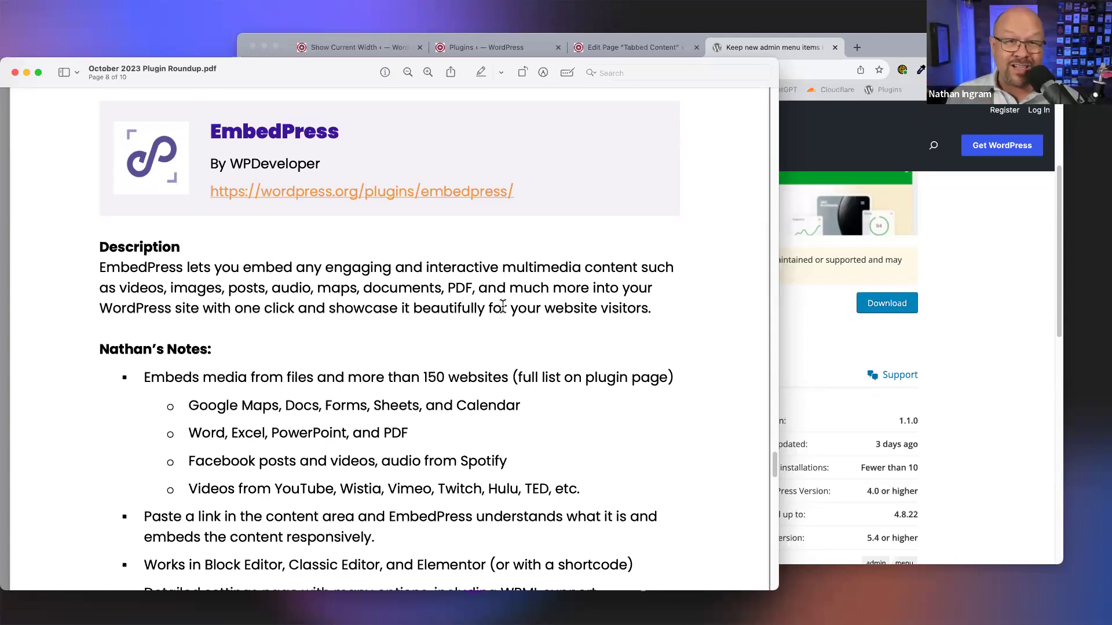
pyautogui.scroll(-5, 434, 341)
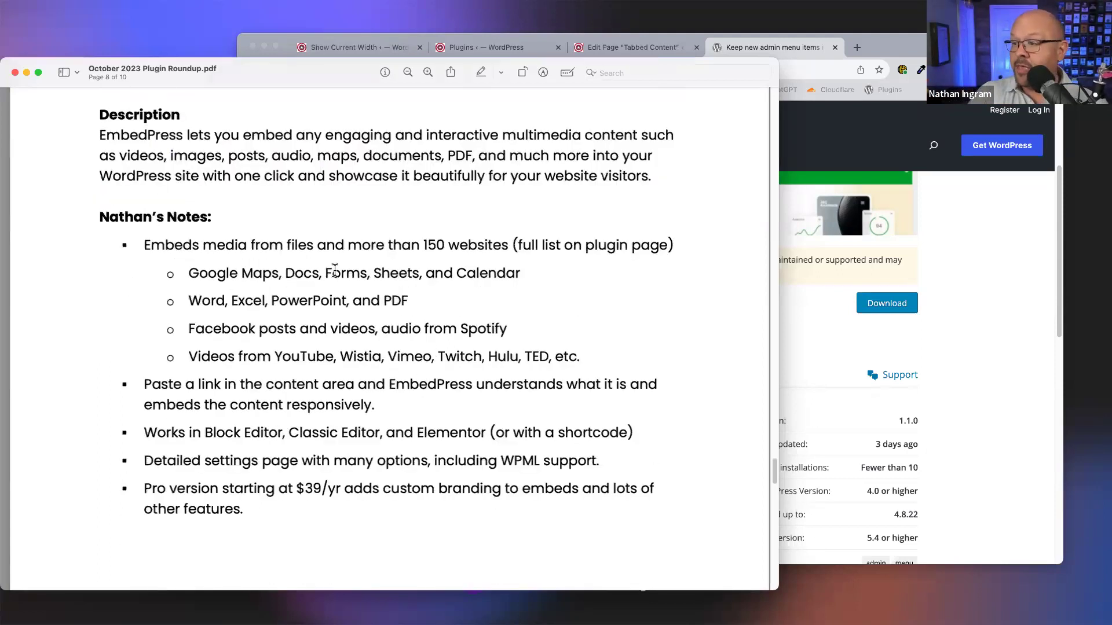
pyautogui.moveTo(272, 273); pyautogui.dragTo(169, 274)
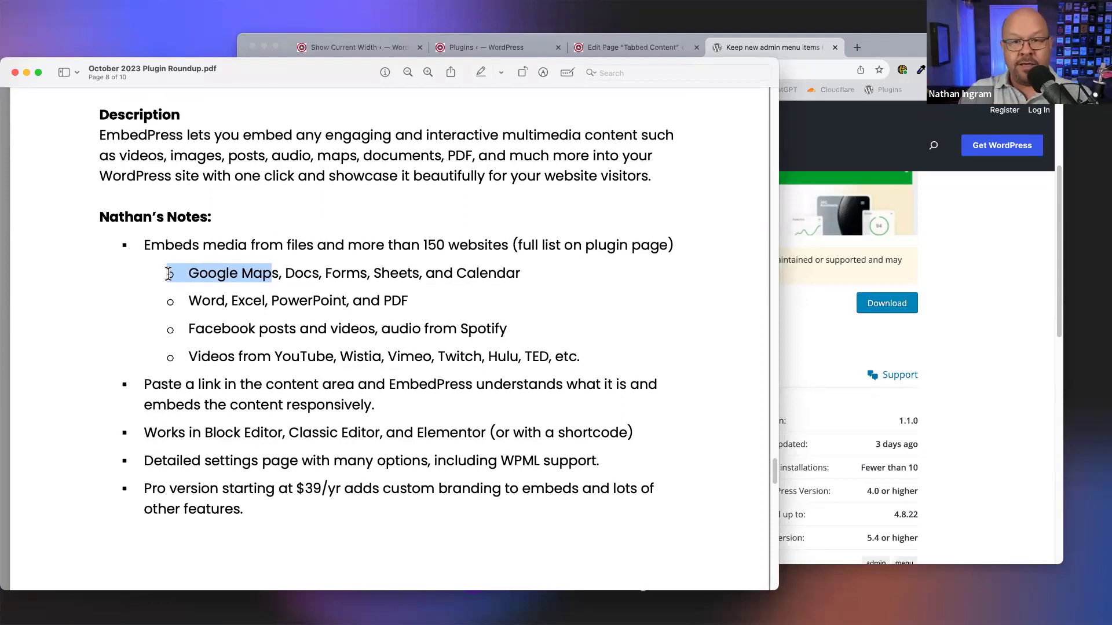
pyautogui.click(302, 275)
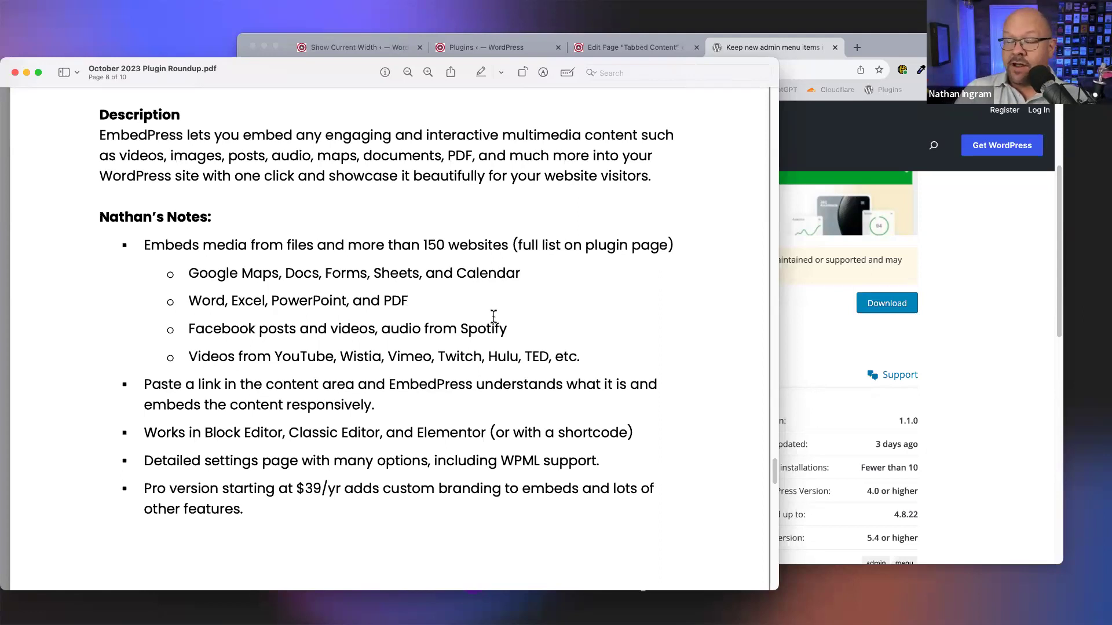
pyautogui.scroll(-1, 493, 313)
pyautogui.moveTo(222, 300); pyautogui.dragTo(563, 294)
pyautogui.click(566, 294)
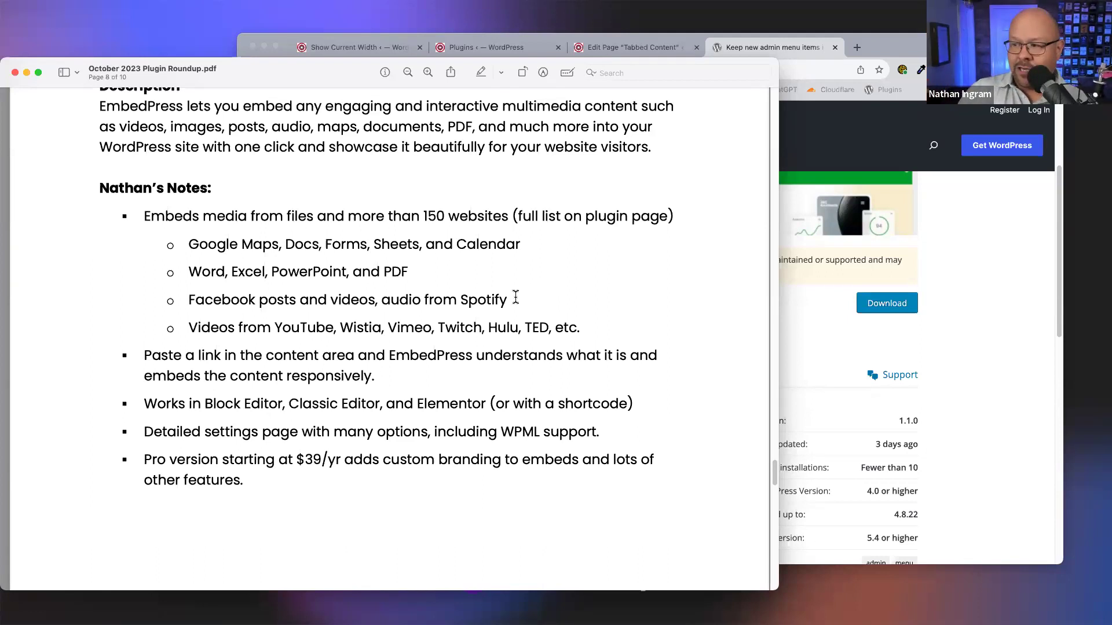
# Review the remaining EmbedPress notes, highlighting link pasting, Elementor support, the detailed settings page with WPML, and the Pro version price.
pyautogui.scroll(-5, 507, 298)
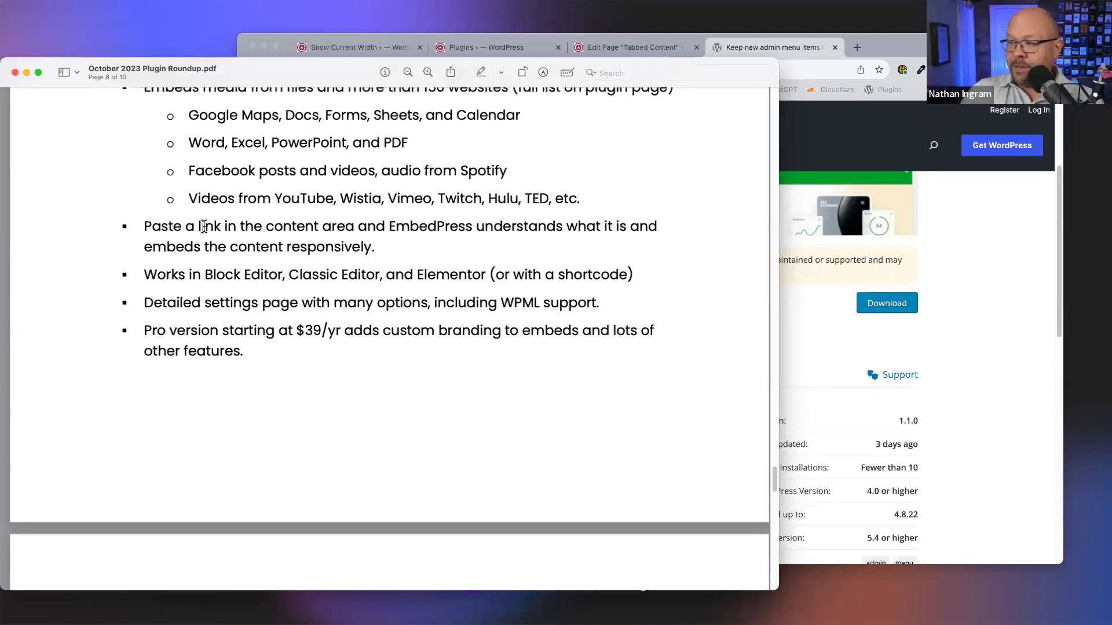
pyautogui.moveTo(223, 227); pyautogui.dragTo(523, 227)
pyautogui.click(503, 245)
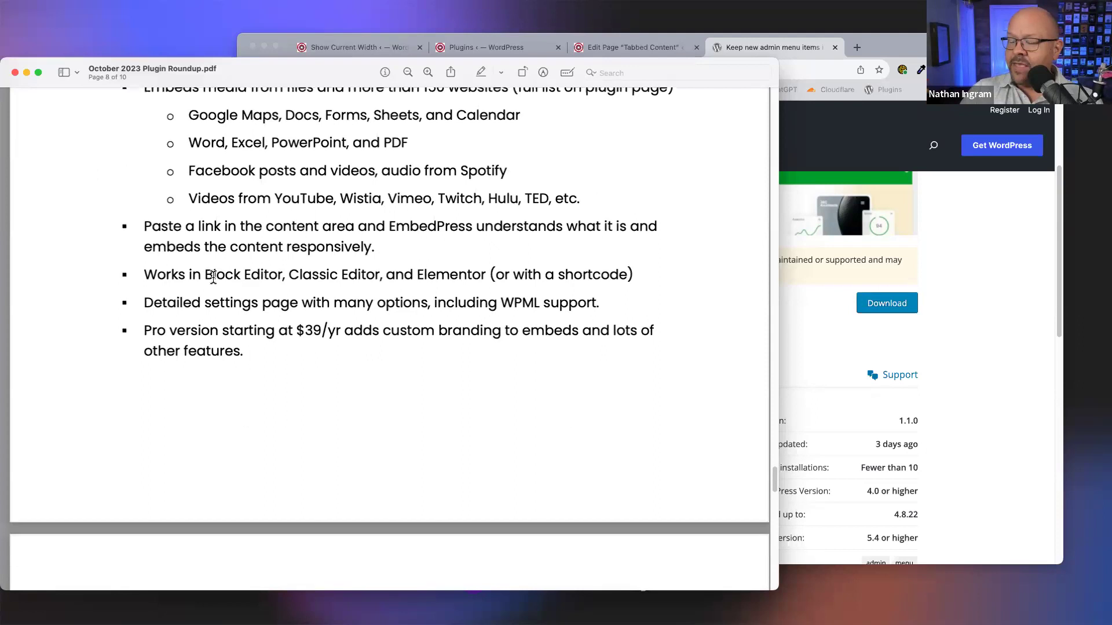
pyautogui.moveTo(483, 276); pyautogui.dragTo(416, 277)
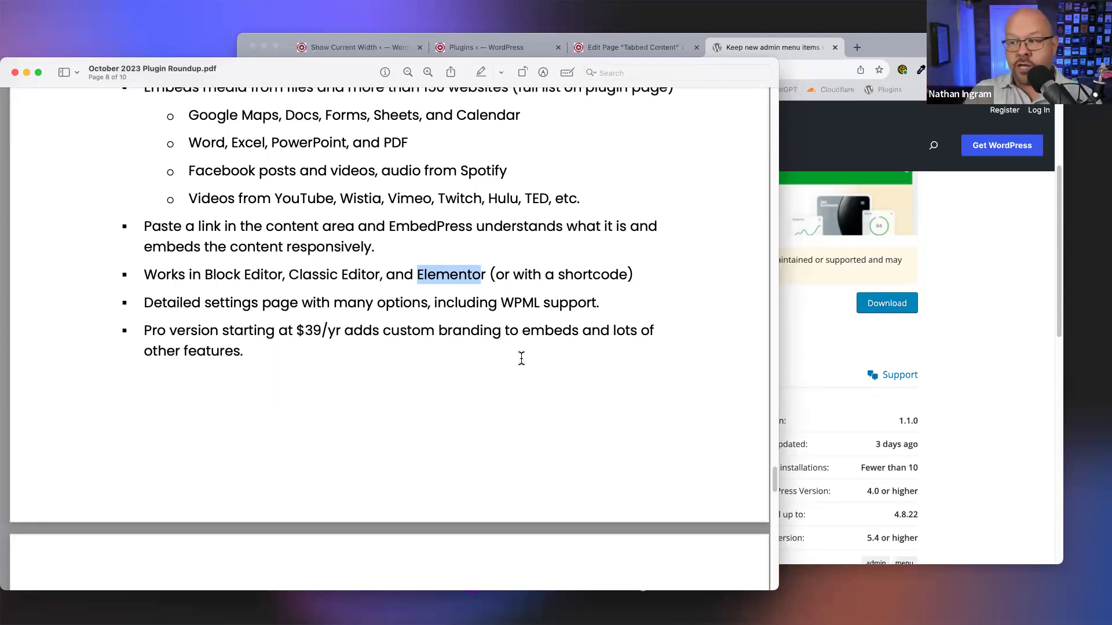
pyautogui.moveTo(168, 303); pyautogui.dragTo(472, 307)
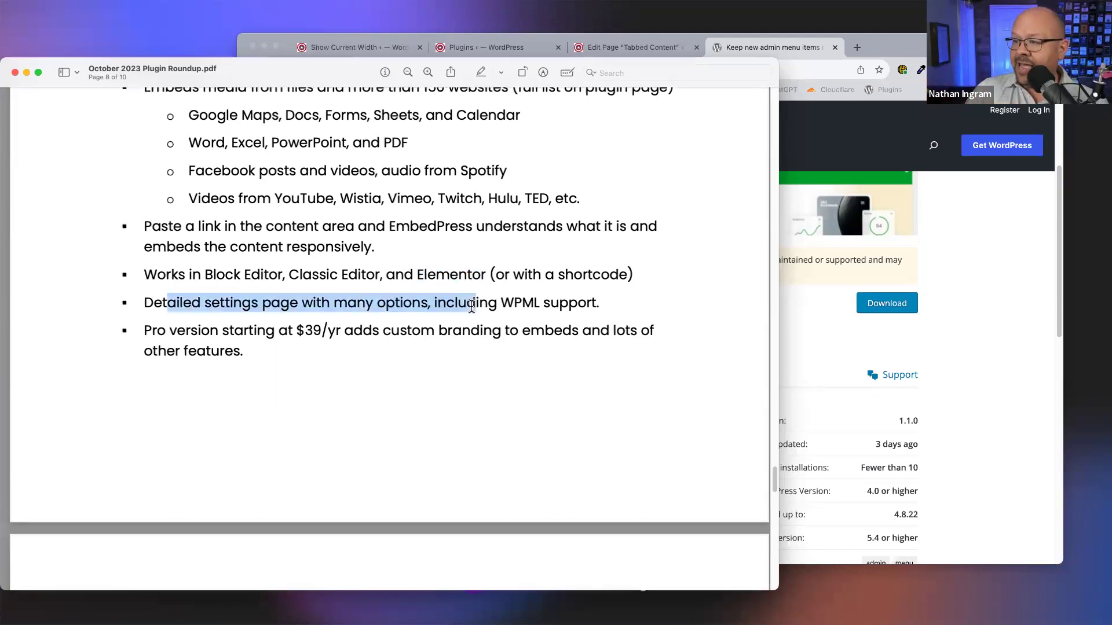
pyautogui.moveTo(601, 304); pyautogui.dragTo(395, 305)
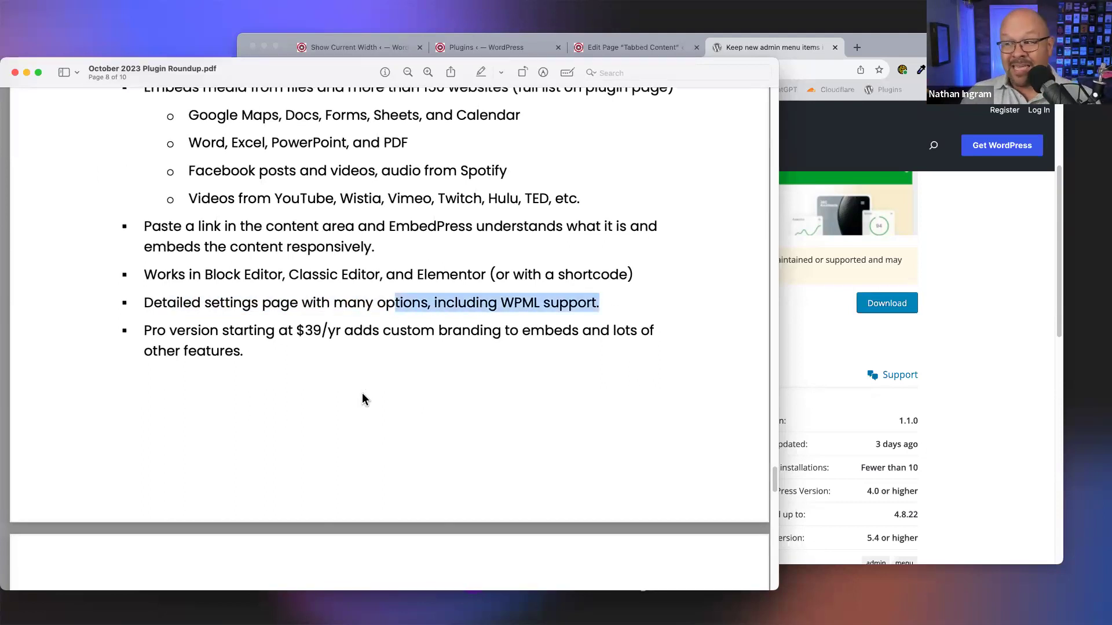
pyautogui.moveTo(243, 333); pyautogui.dragTo(344, 333)
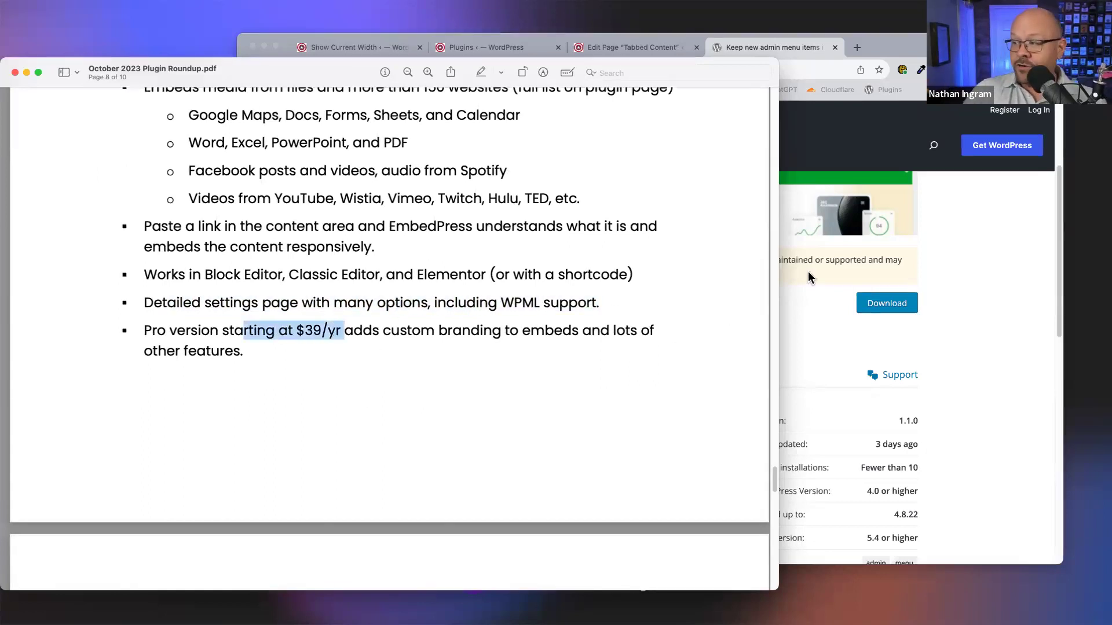
# Switch to the browser, close the "Keep new admin menu items in bottom" page, and open the EmbedPress settings on the demo site.
pyautogui.click(968, 319)
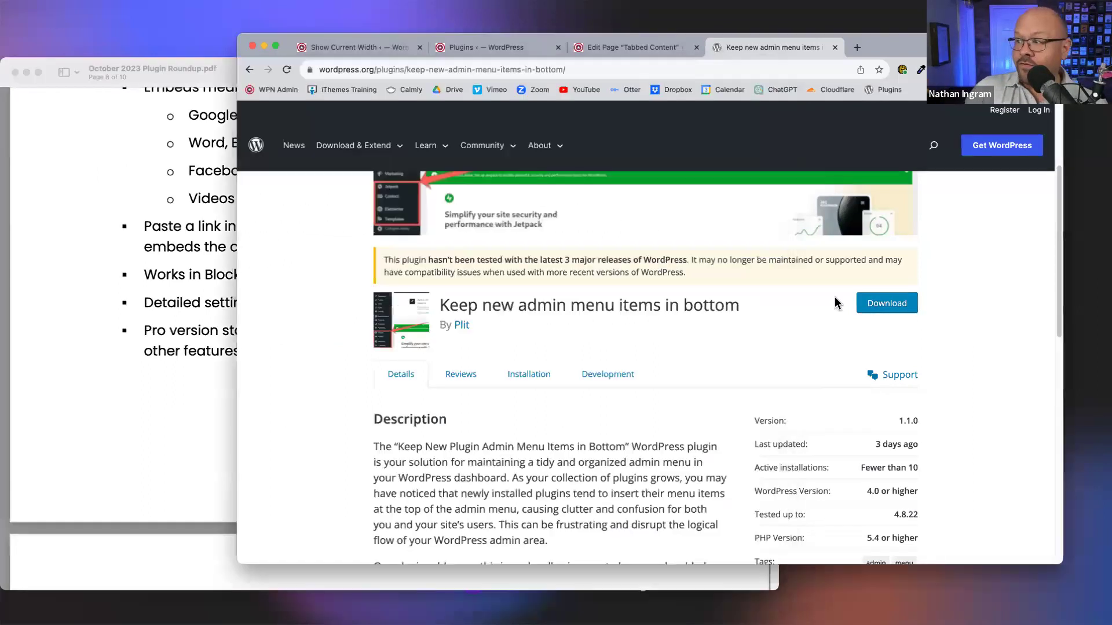
pyautogui.click(488, 46)
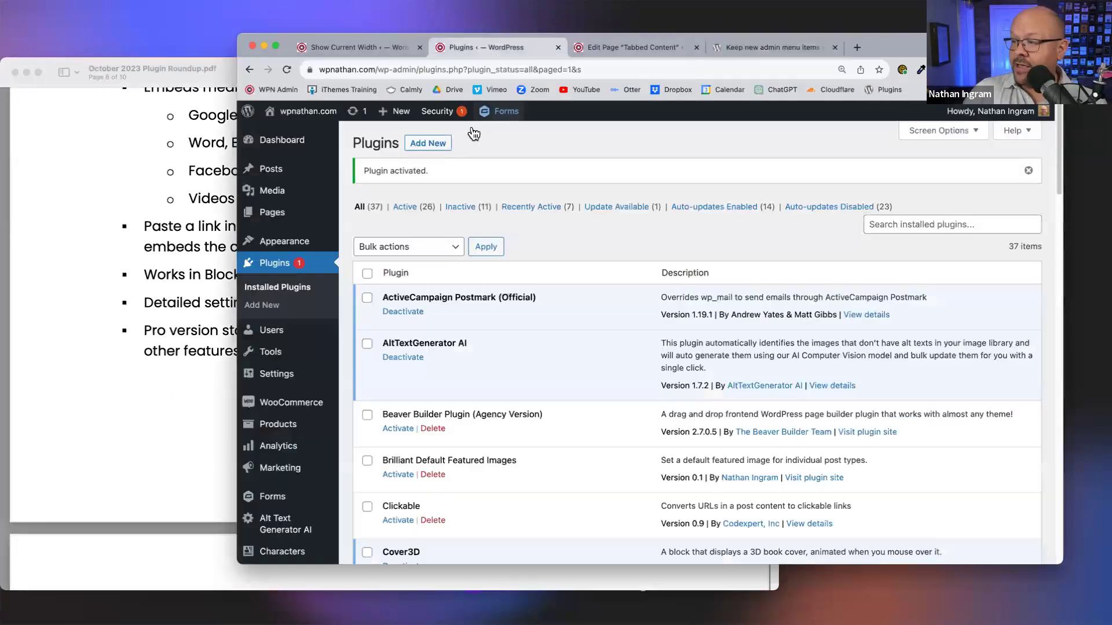
pyautogui.scroll(-10, 422, 330)
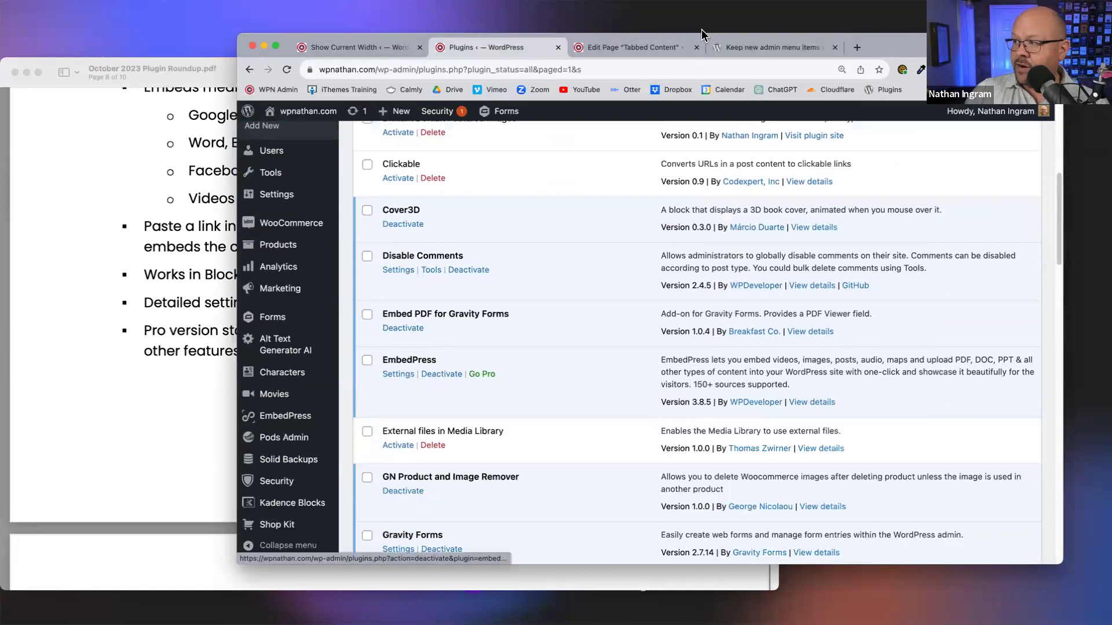
pyautogui.click(835, 48)
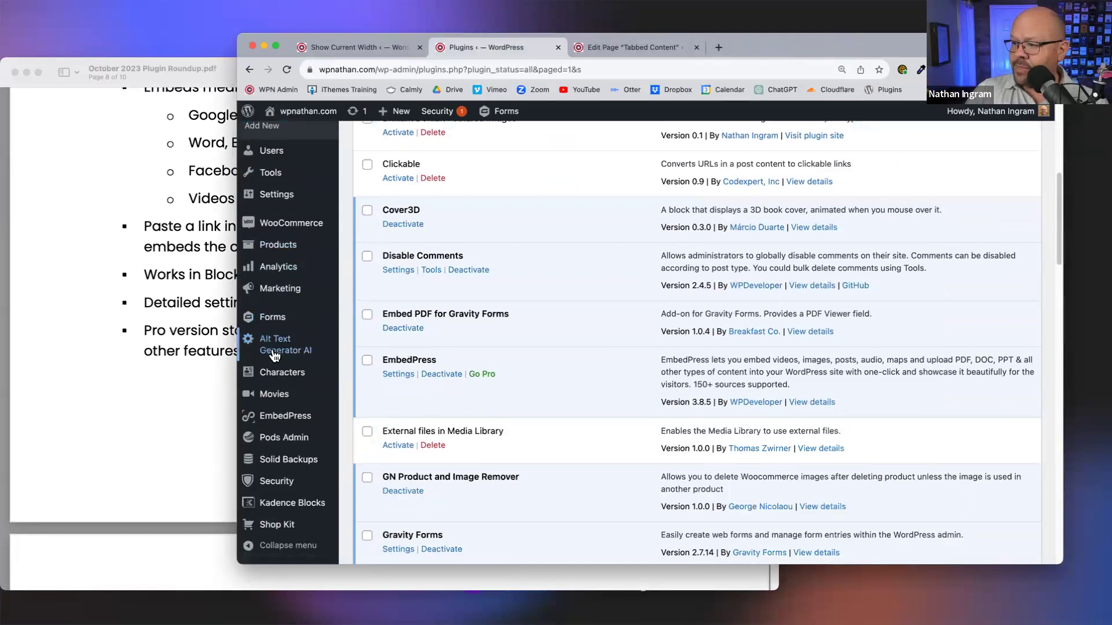
pyautogui.click(290, 418)
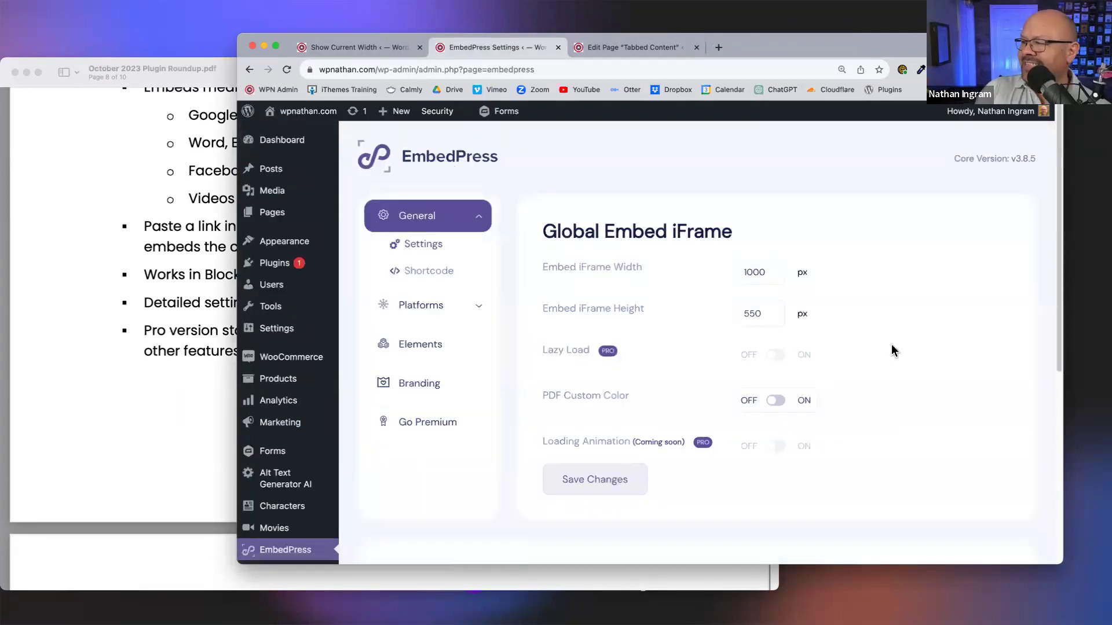
# Try PDF Custom Color in the Global Embed iFrame settings, check its color picker, and switch the option back off.
pyautogui.scroll(-1, 891, 344)
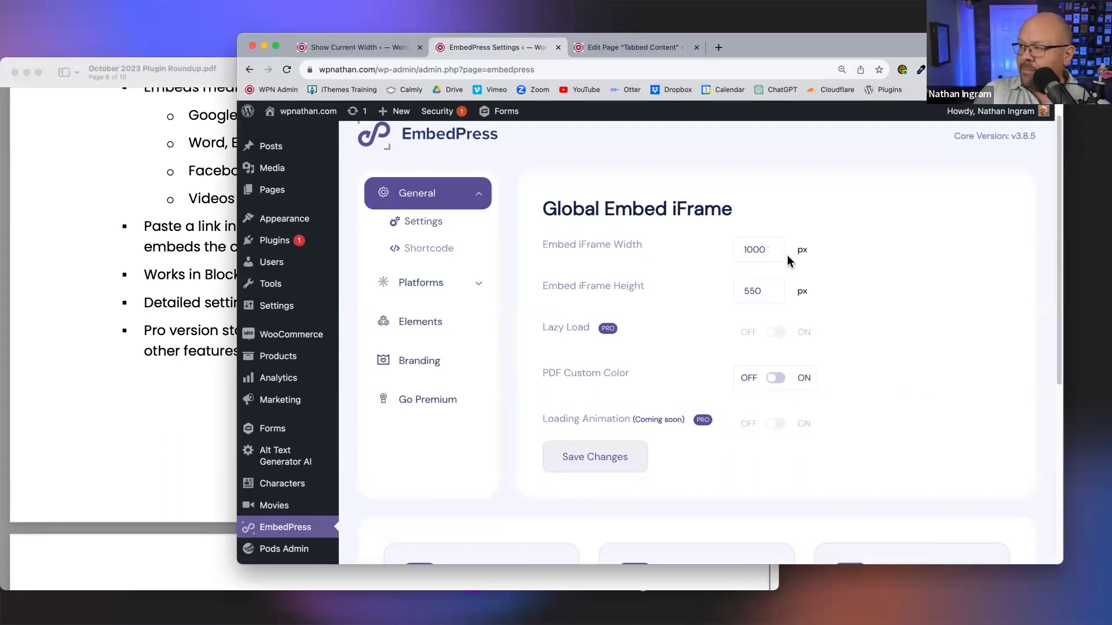
pyautogui.scroll(-1, 914, 301)
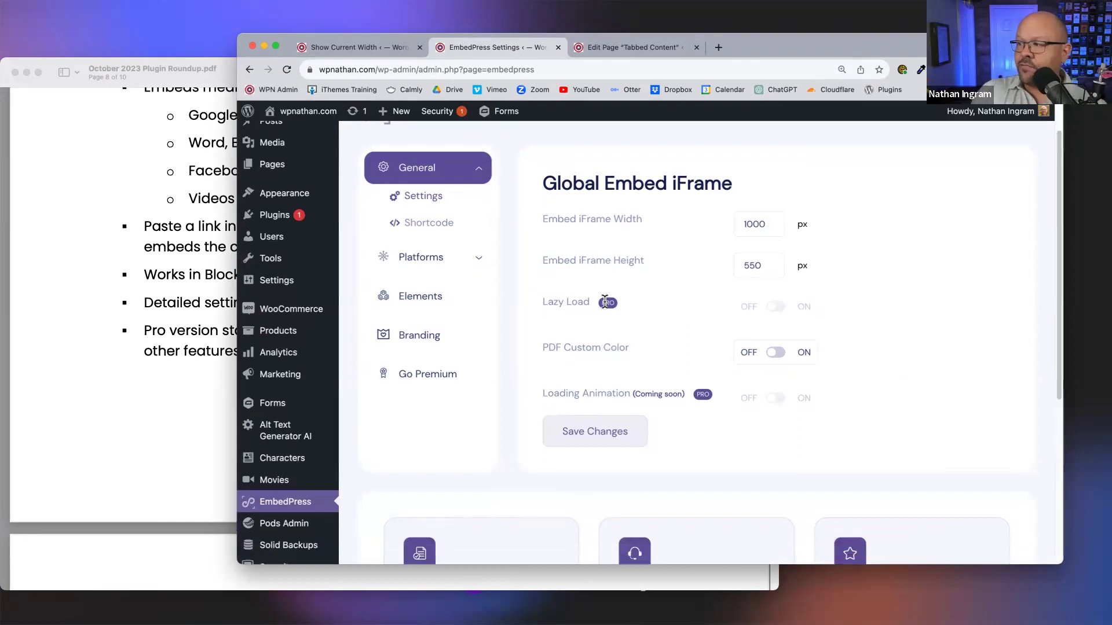
pyautogui.click(776, 355)
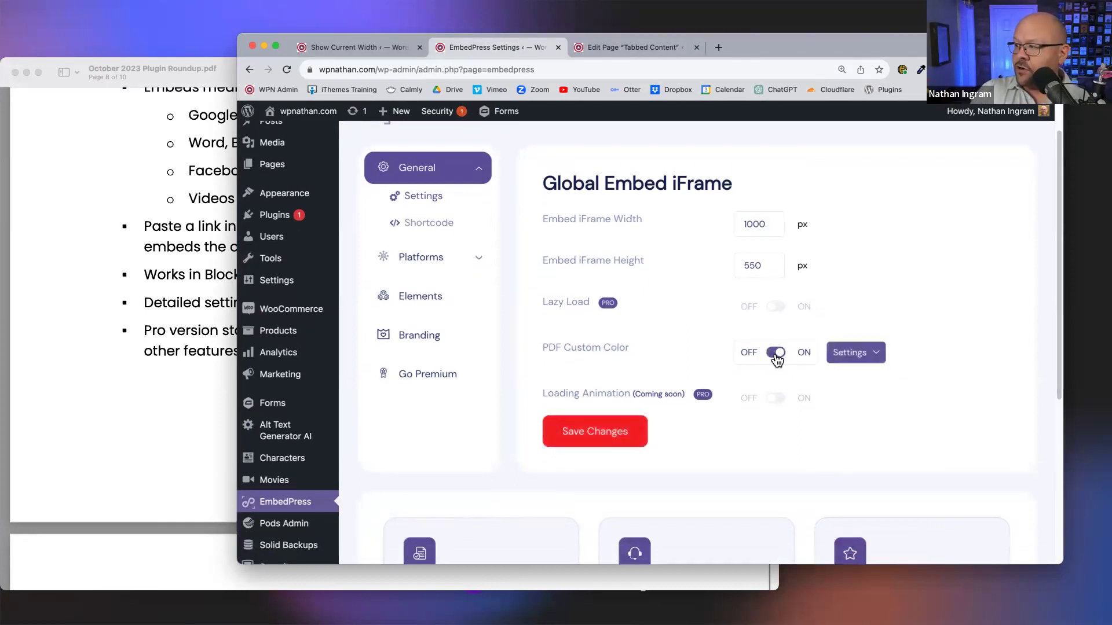
pyautogui.click(871, 354)
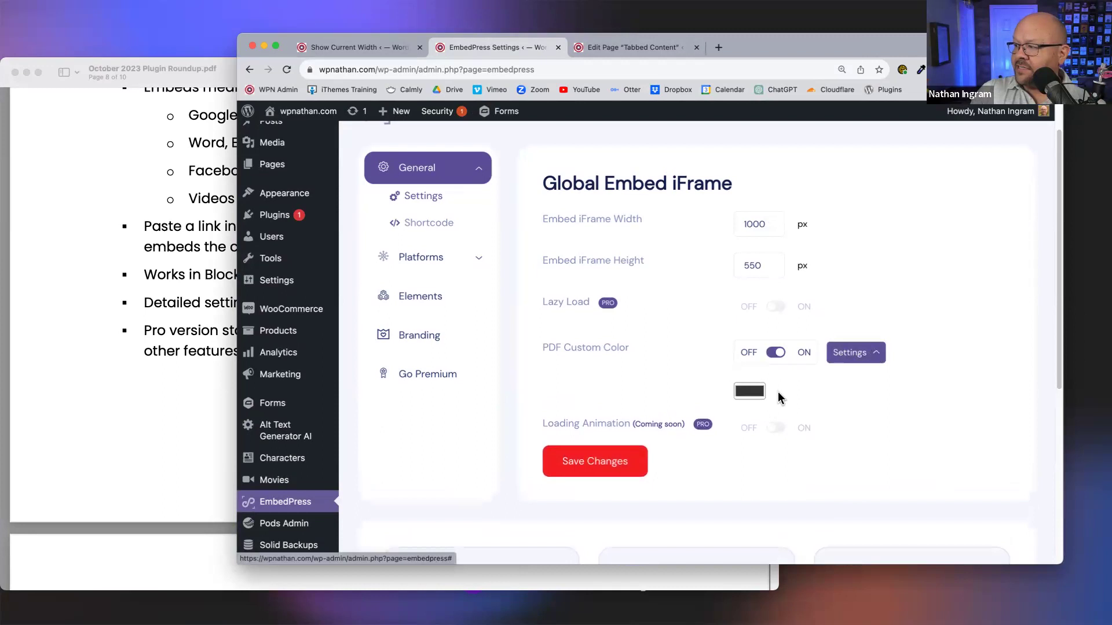
pyautogui.click(748, 393)
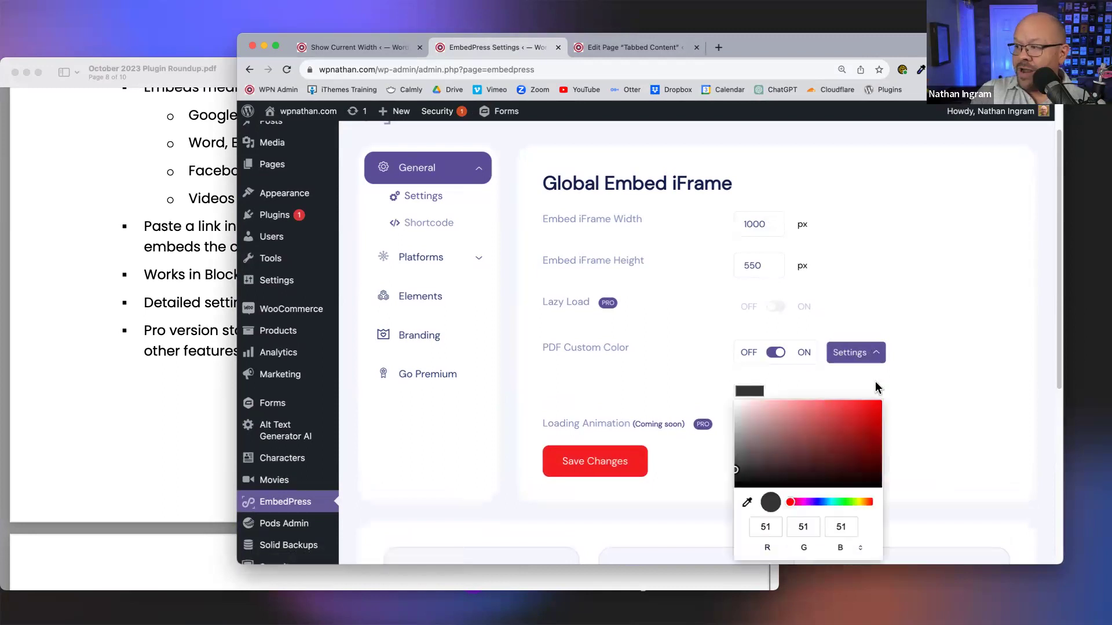
pyautogui.click(949, 382)
pyautogui.click(782, 353)
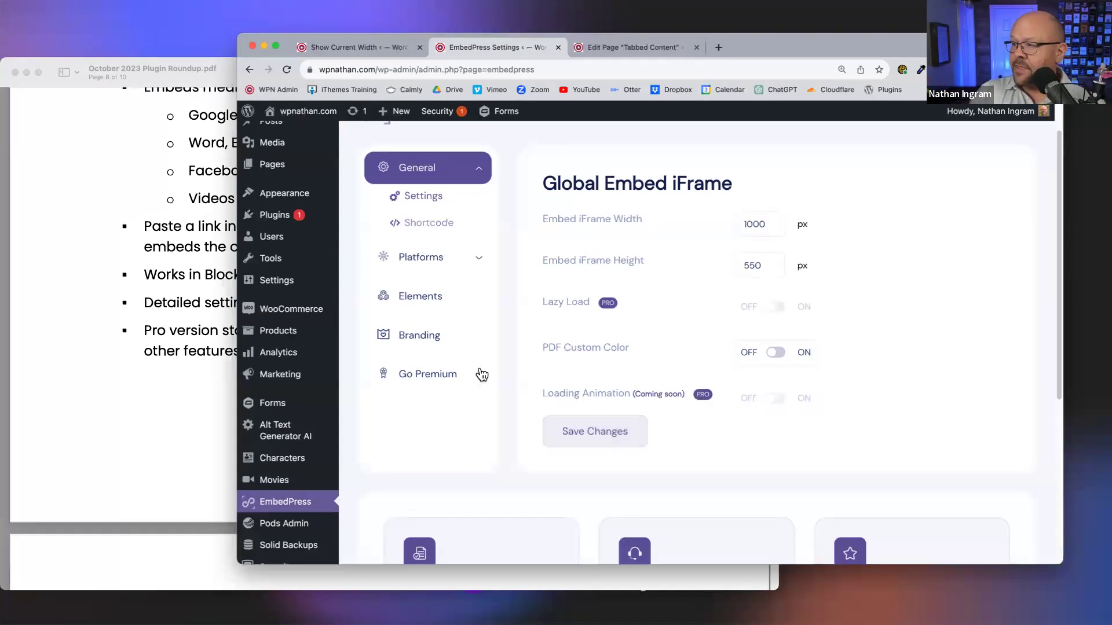
# View the EmbedPress Shortcode generator and expand the list of supported platforms.
pyautogui.click(413, 225)
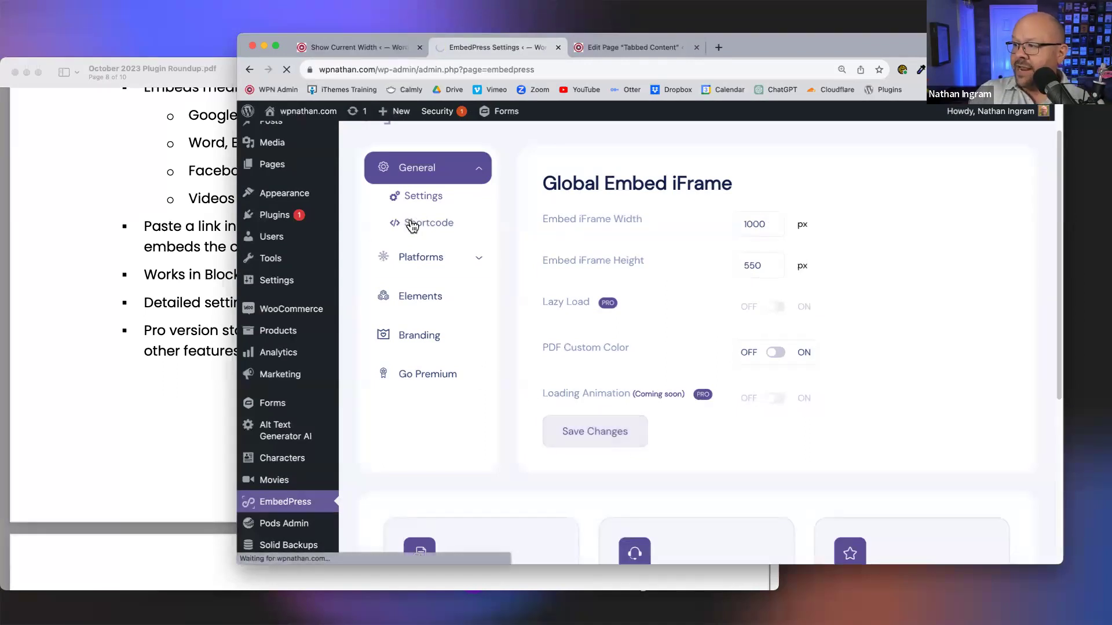
pyautogui.click(701, 399)
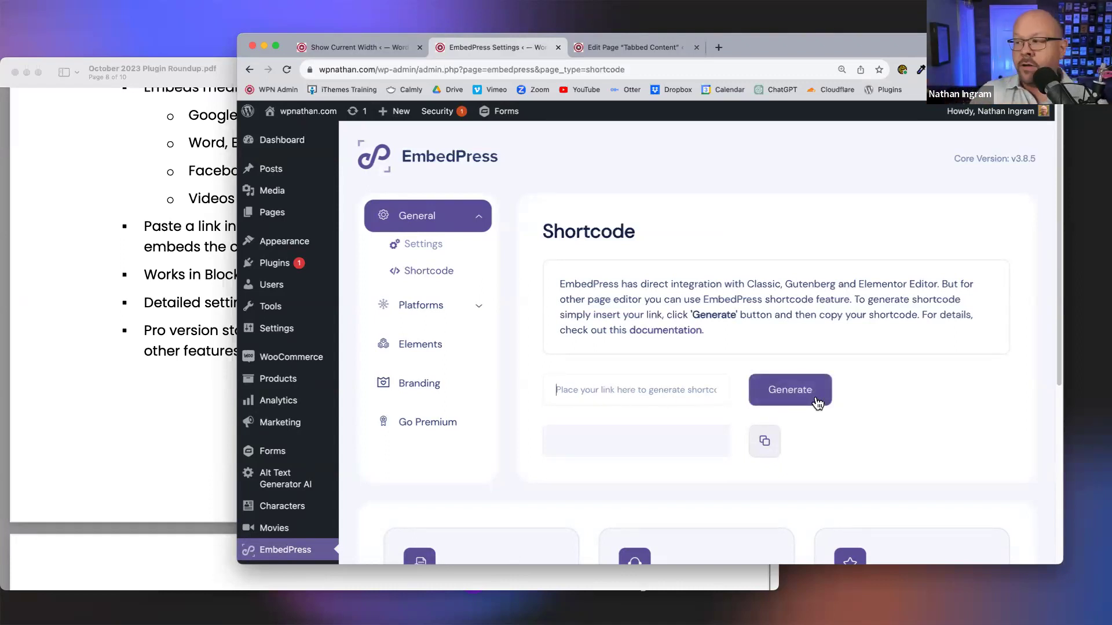
pyautogui.click(440, 305)
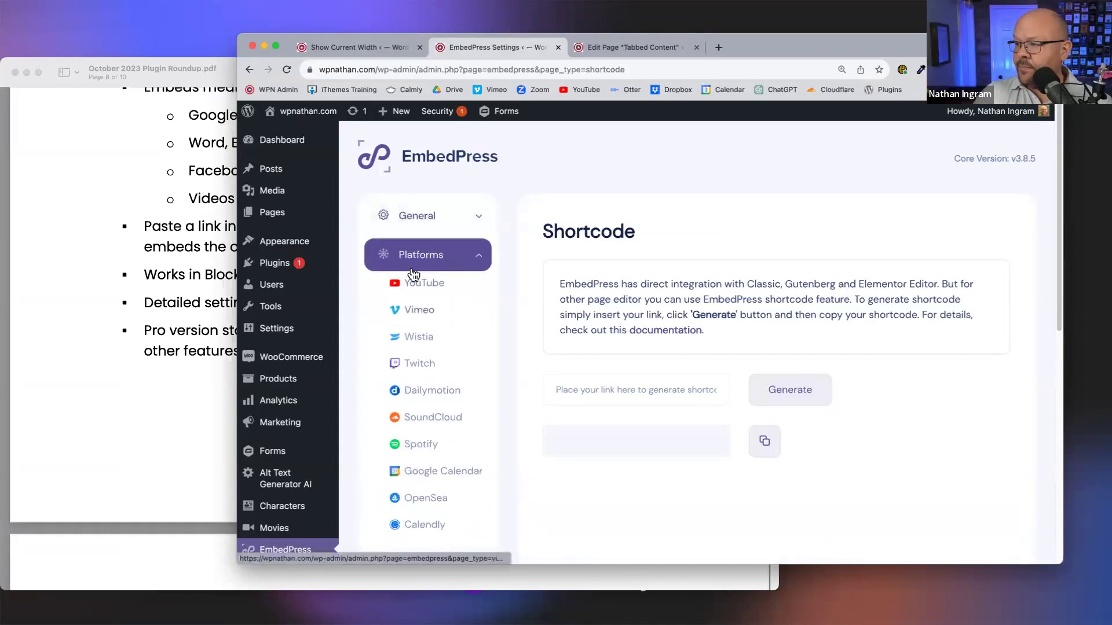
pyautogui.scroll(-4, 429, 315)
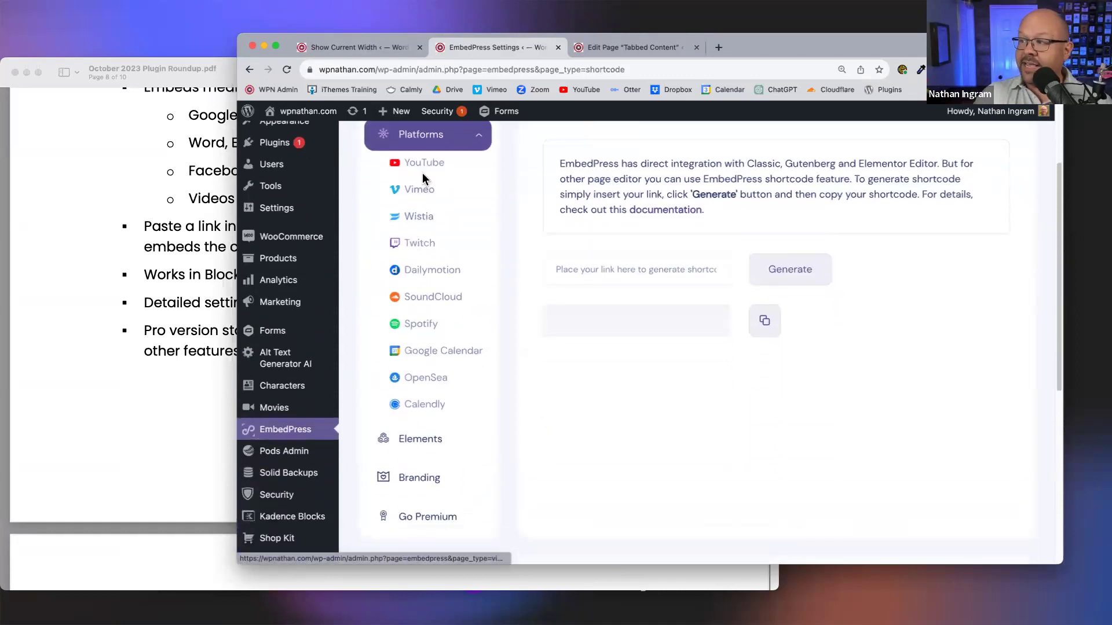
# Examine the EmbedPress YouTube settings, including the API key field, videos per page, start and end times, and autoplay.
pyautogui.click(436, 167)
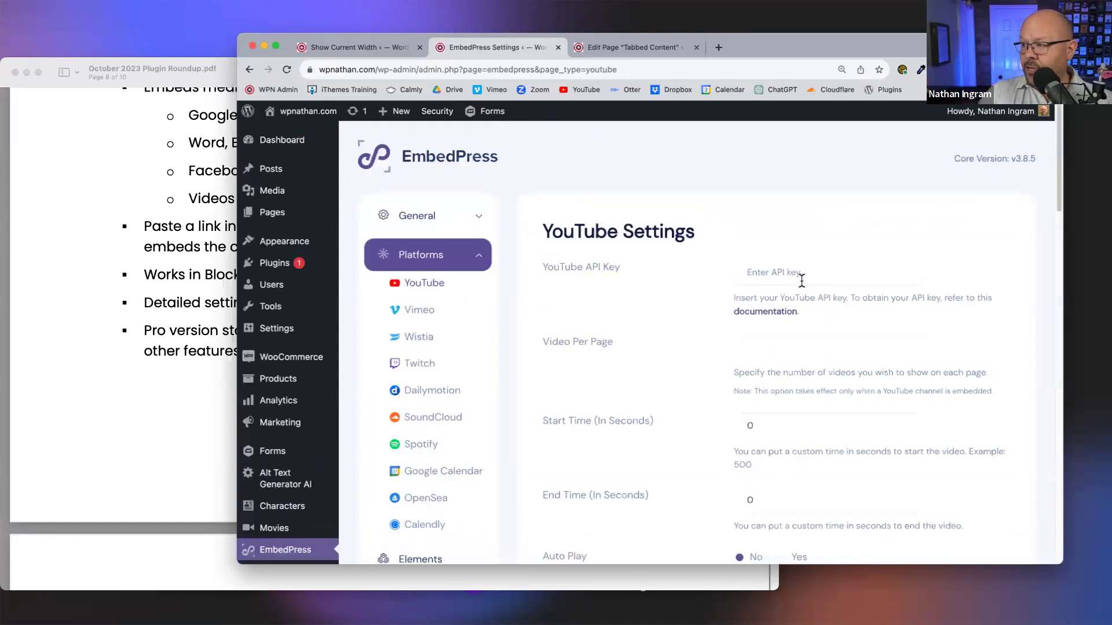
pyautogui.scroll(-1, 802, 280)
pyautogui.click(777, 249)
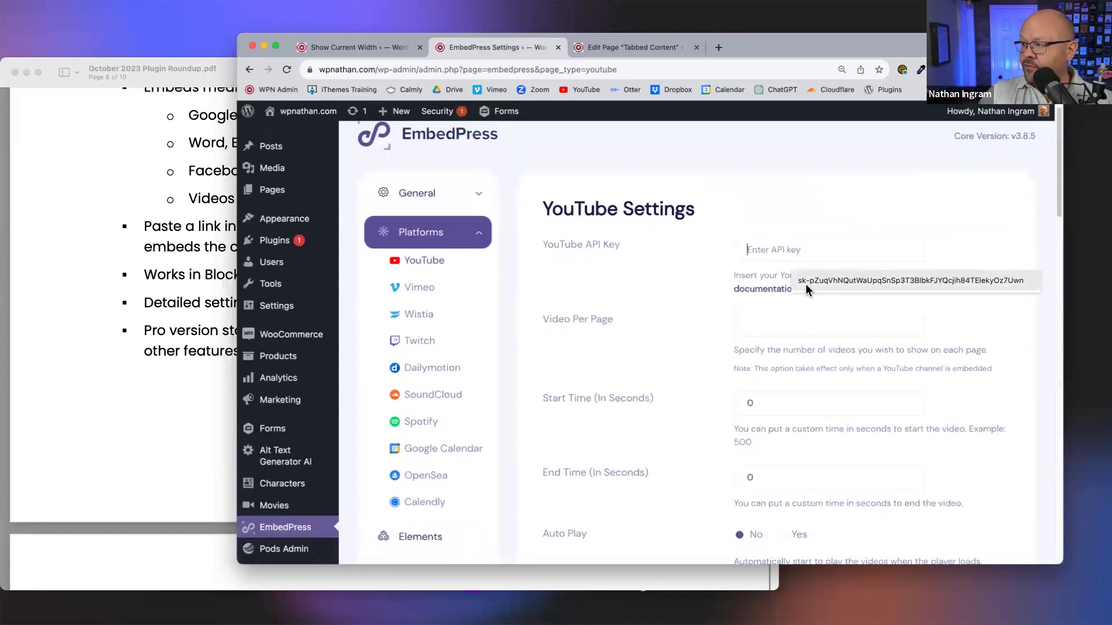
pyautogui.click(678, 293)
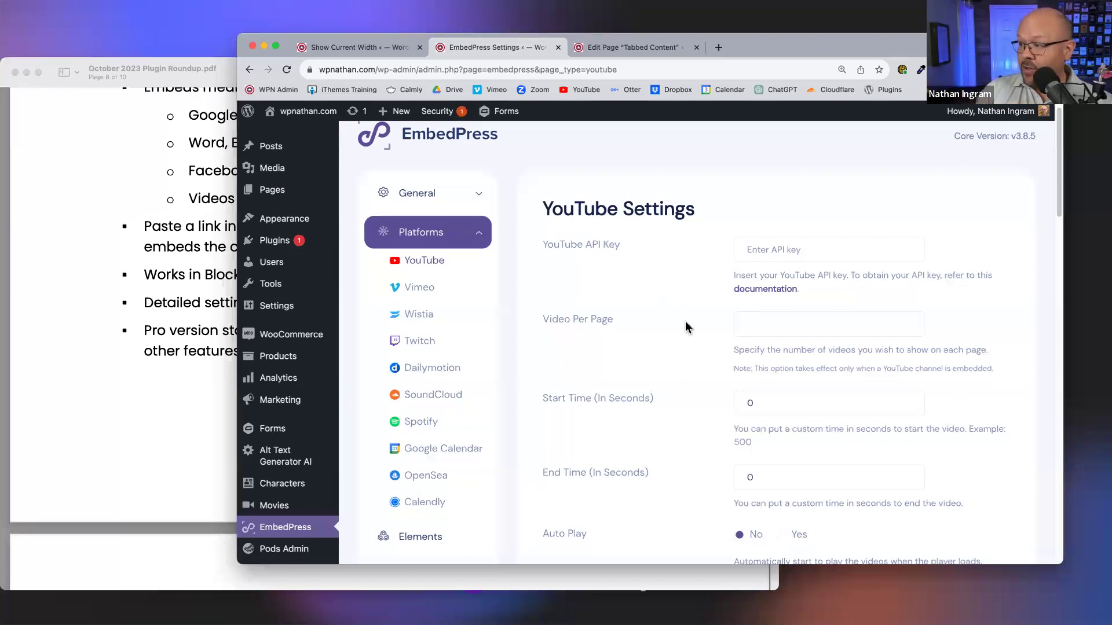
pyautogui.scroll(-3, 789, 224)
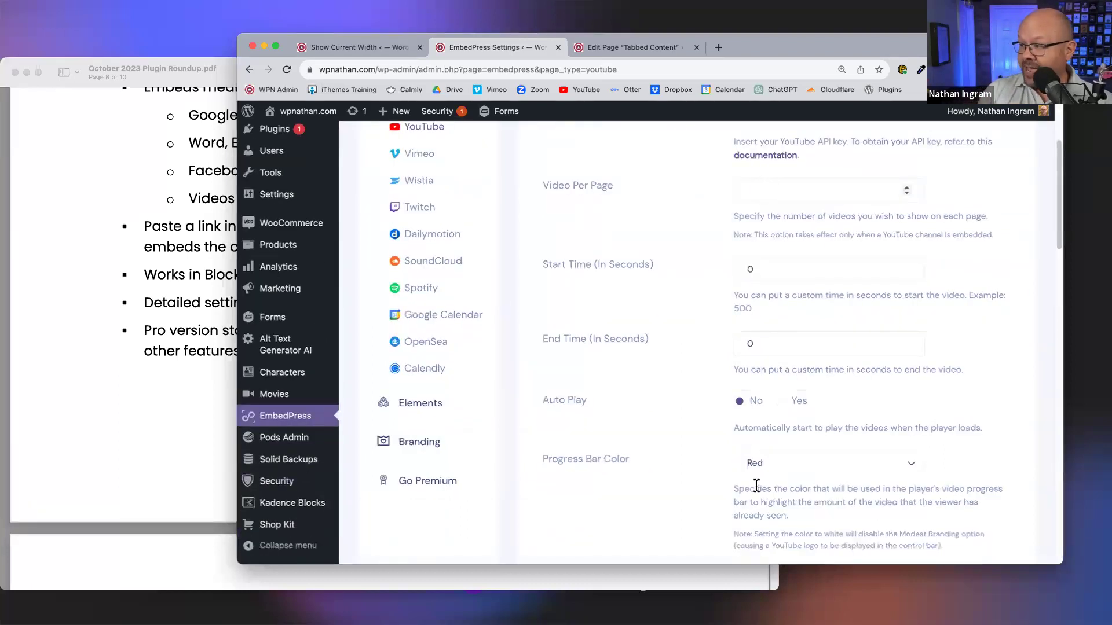
pyautogui.scroll(2, 750, 362)
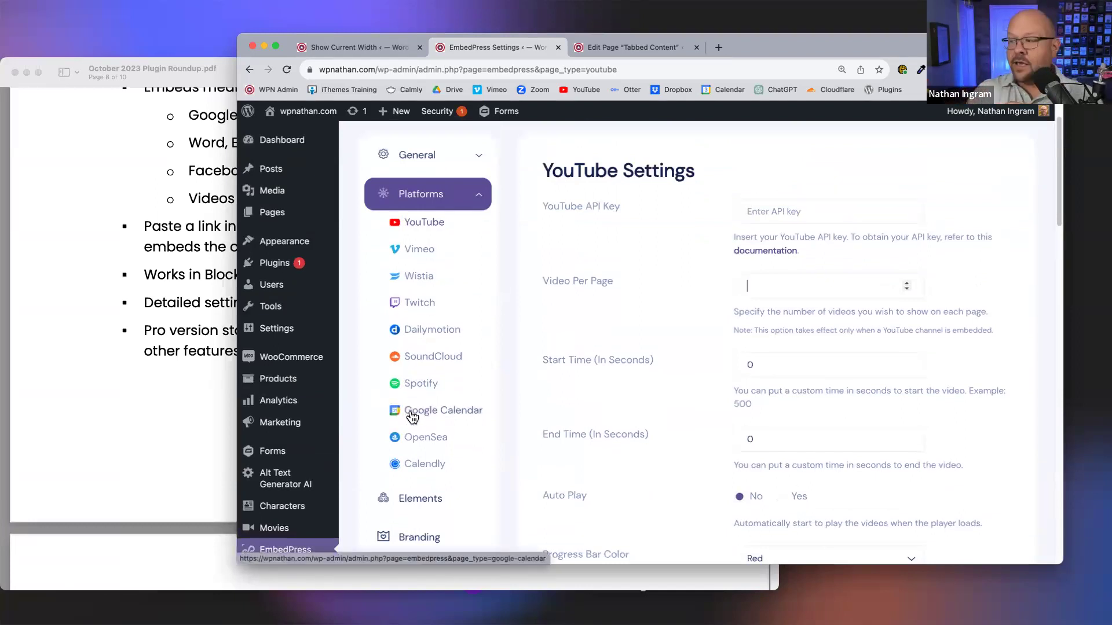
# Open the EmbedPress Elements settings and look over the Gutenberg and Elementor element toggles.
pyautogui.scroll(-5, 416, 405)
pyautogui.click(409, 272)
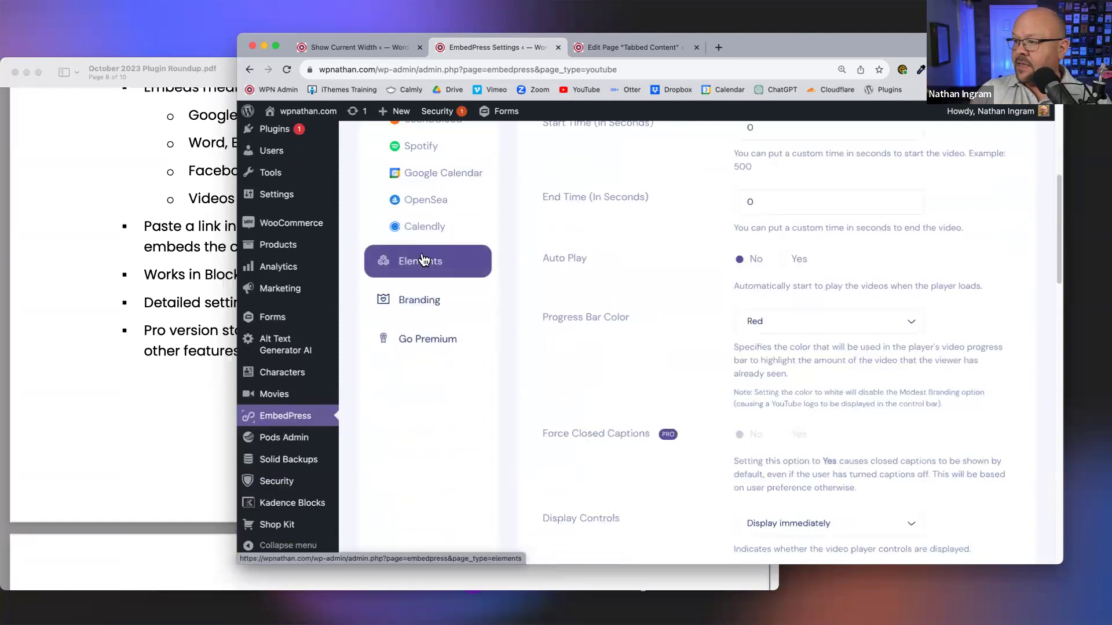
pyautogui.scroll(-3, 745, 316)
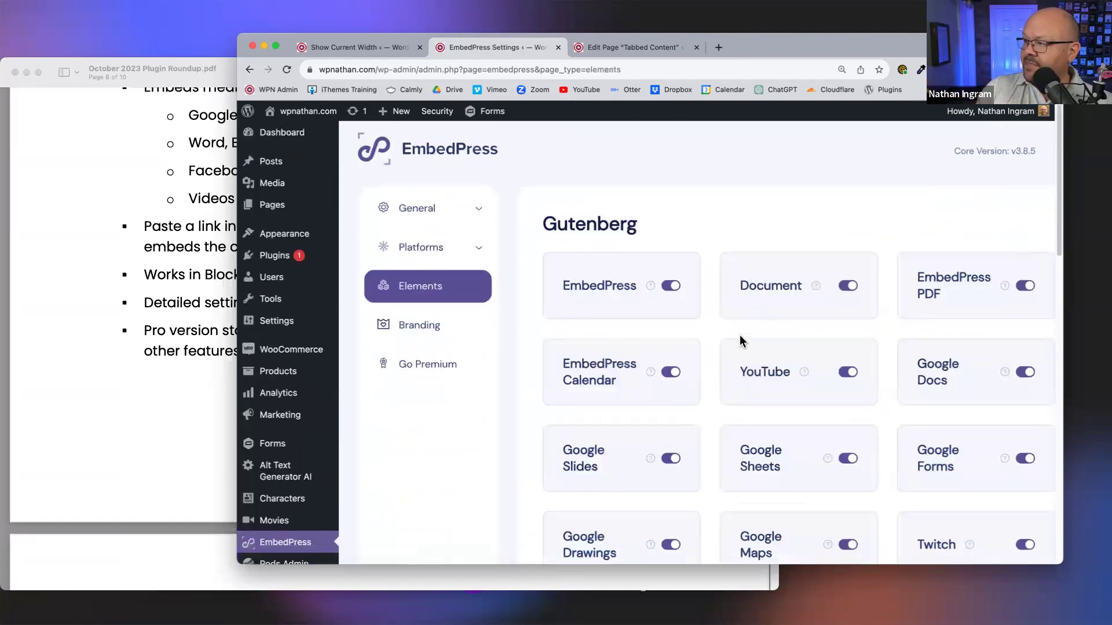
pyautogui.scroll(-4, 943, 387)
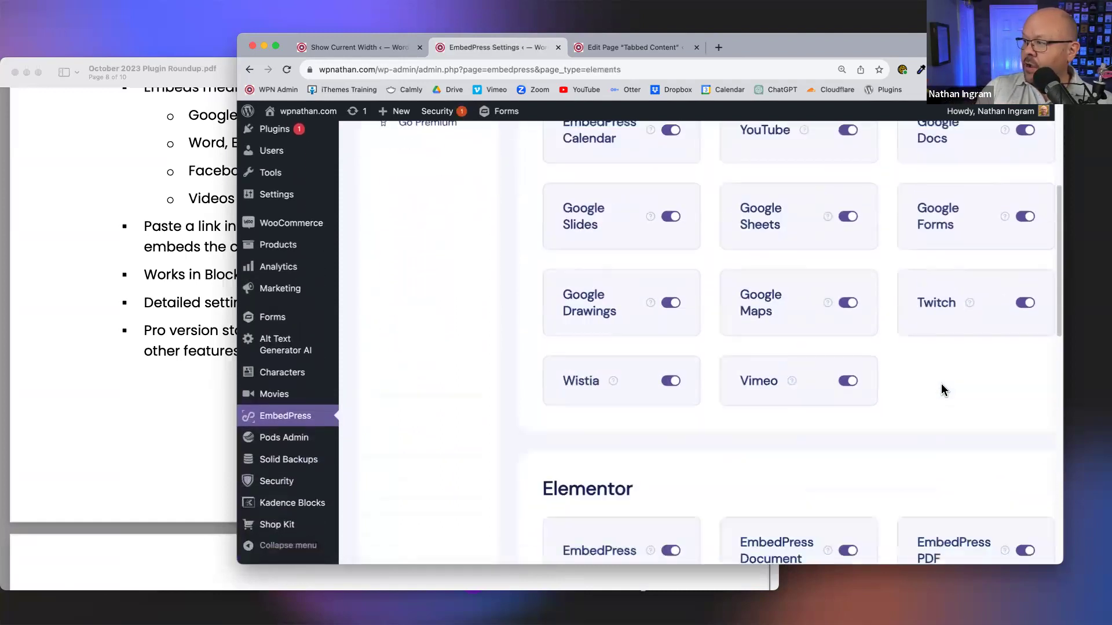
pyautogui.scroll(6, 942, 388)
pyautogui.scroll(-1, 940, 387)
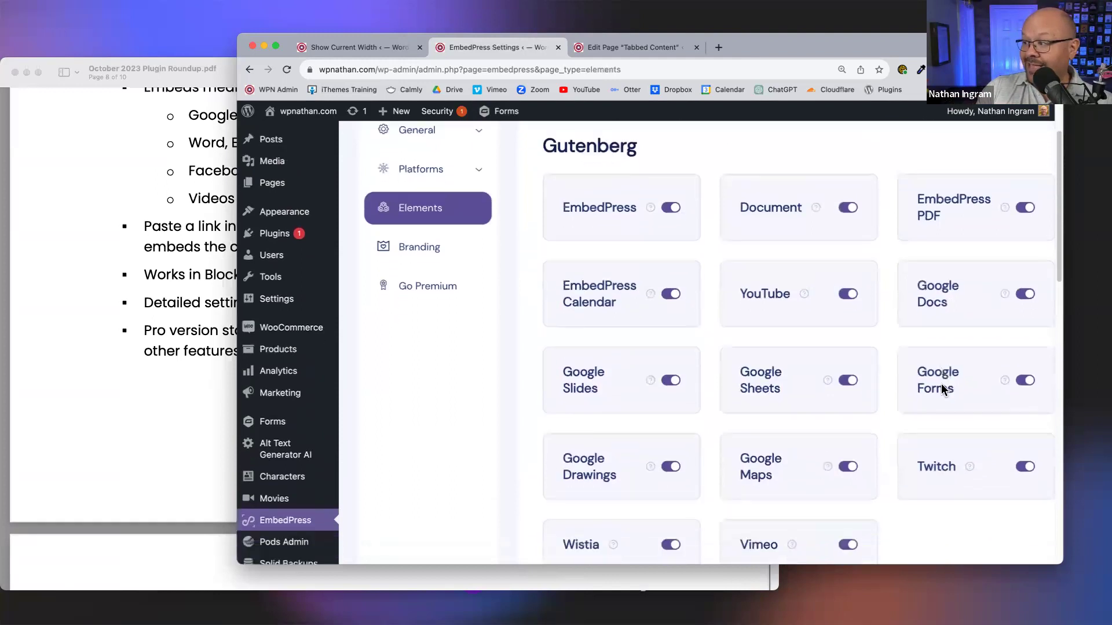
# Switch off the Vimeo element for Gutenberg and look over the Elementor and Classic Editor toggles.
pyautogui.scroll(-1, 931, 386)
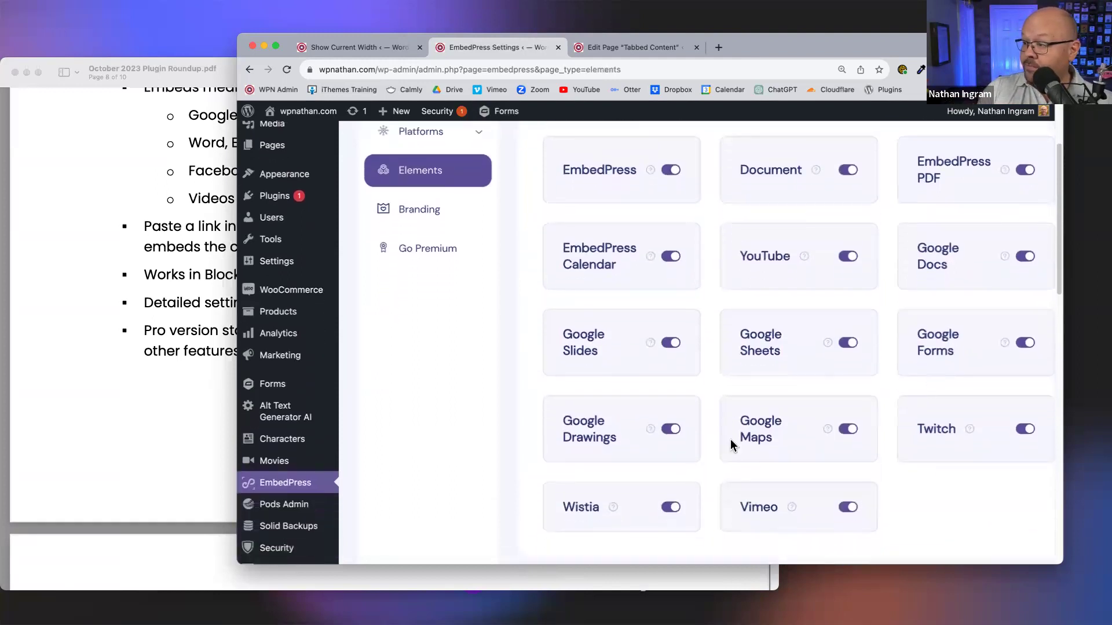
pyautogui.click(848, 508)
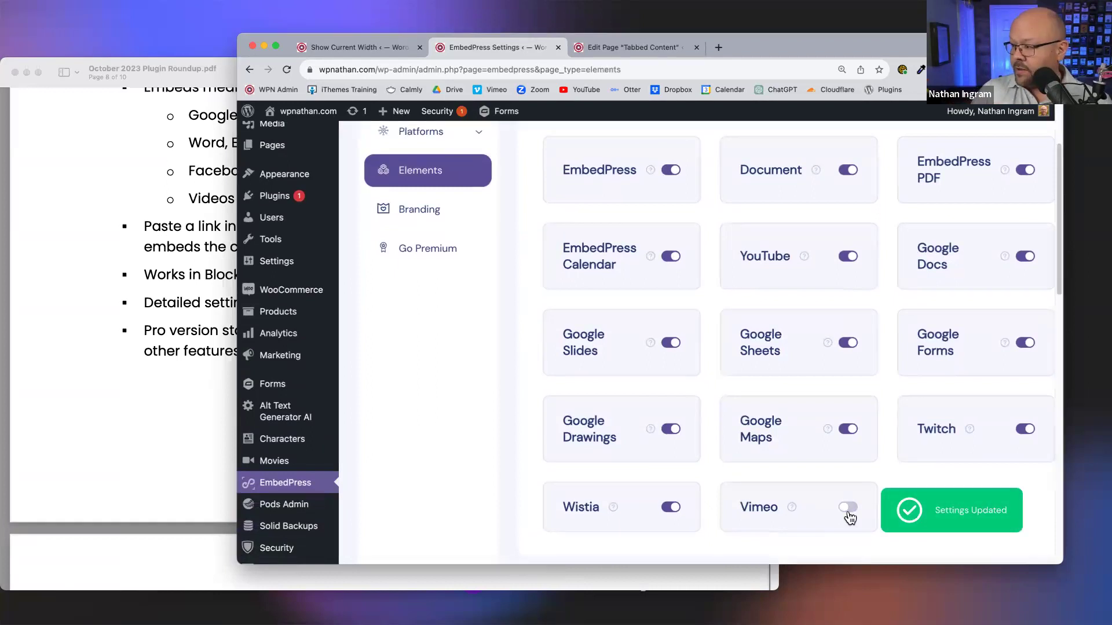
pyautogui.scroll(-10, 524, 340)
pyautogui.scroll(-2, 671, 336)
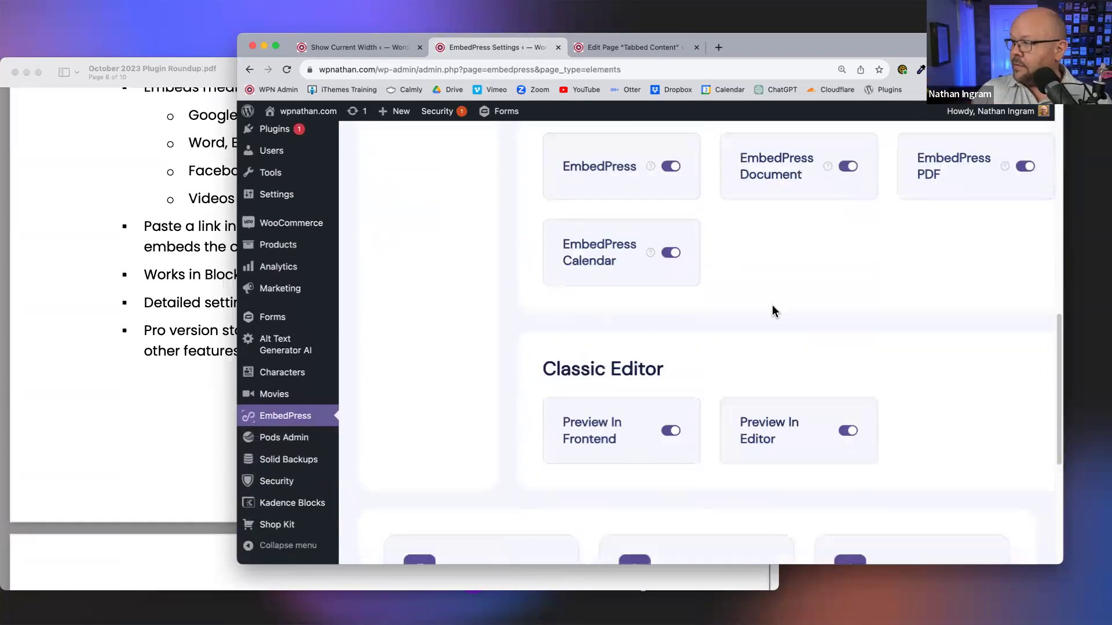
pyautogui.scroll(2, 736, 272)
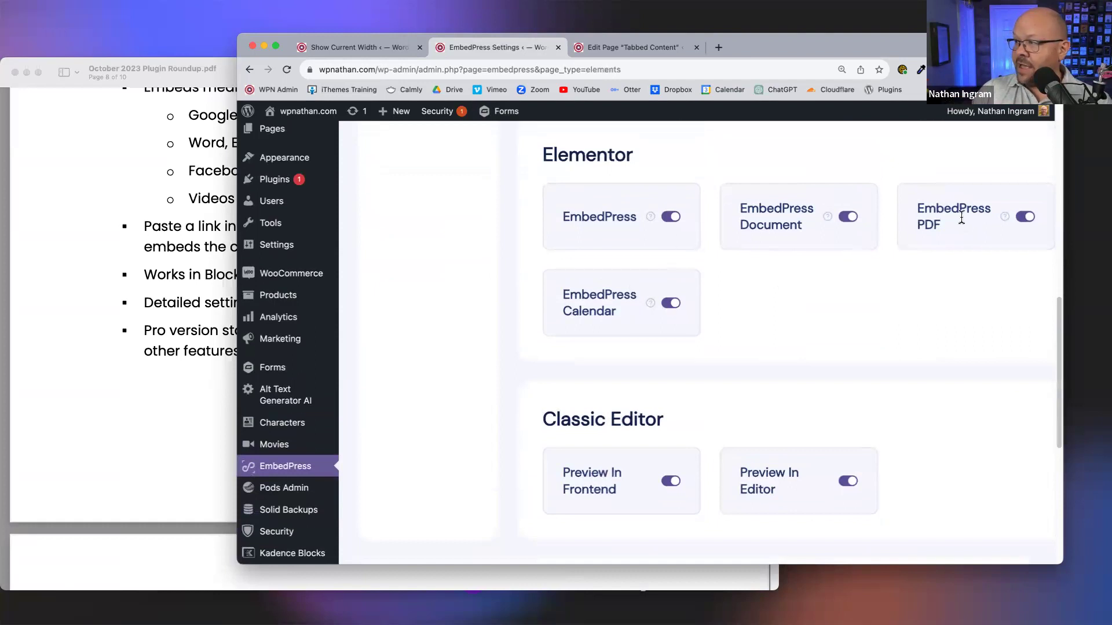
pyautogui.scroll(-3, 854, 309)
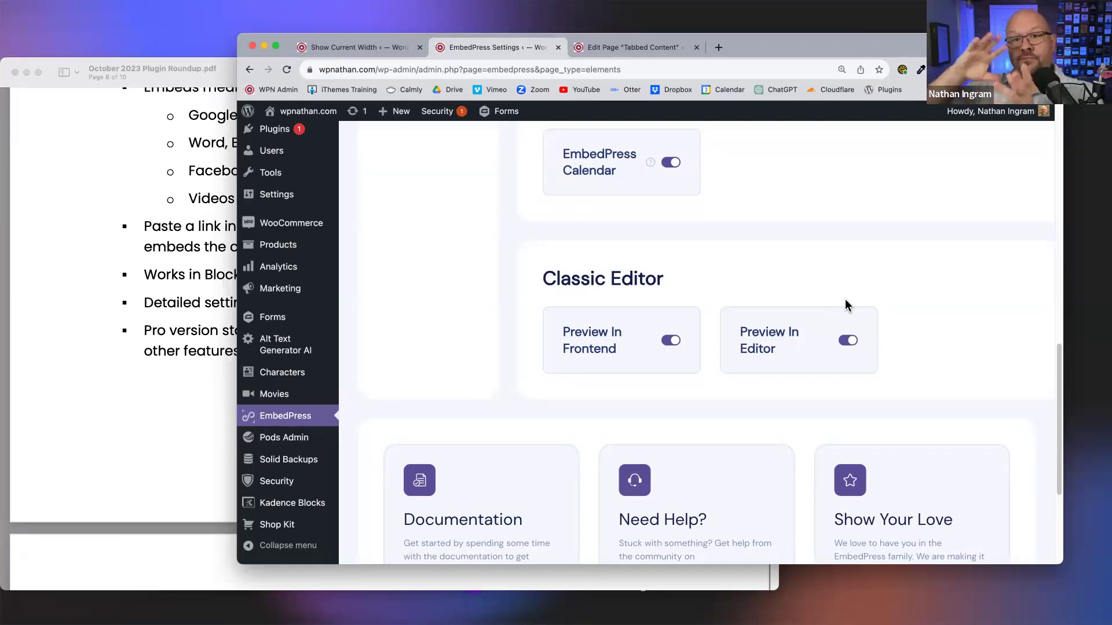
pyautogui.scroll(3, 837, 278)
pyautogui.scroll(10, 835, 266)
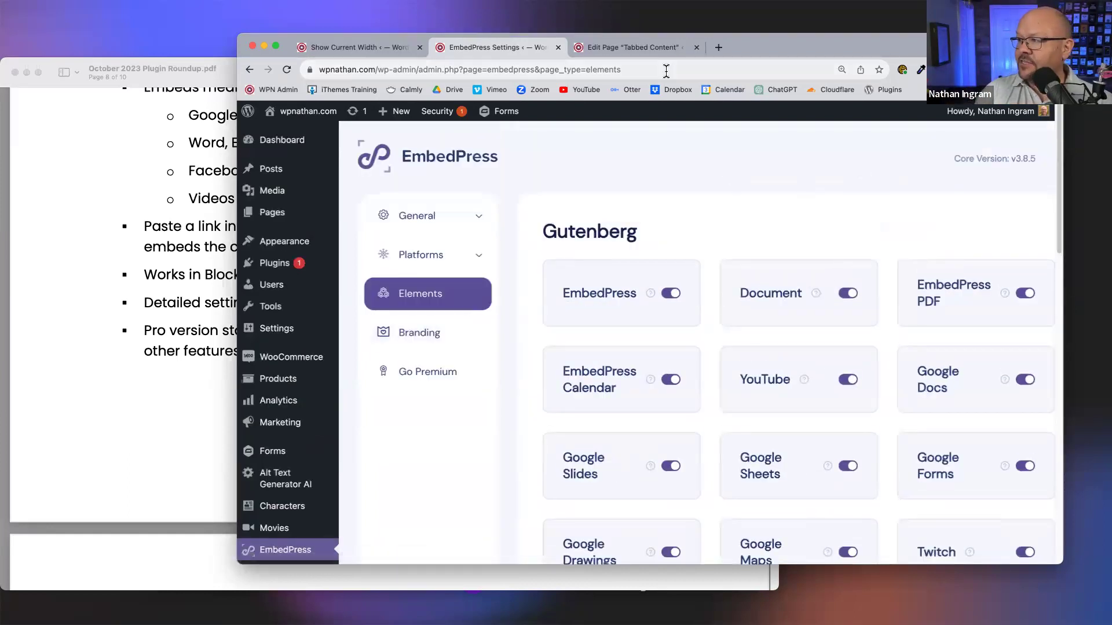
# Leave the Tabbed Content page editor without saving and open the Embedpress page for editing from the pages list.
pyautogui.click(608, 47)
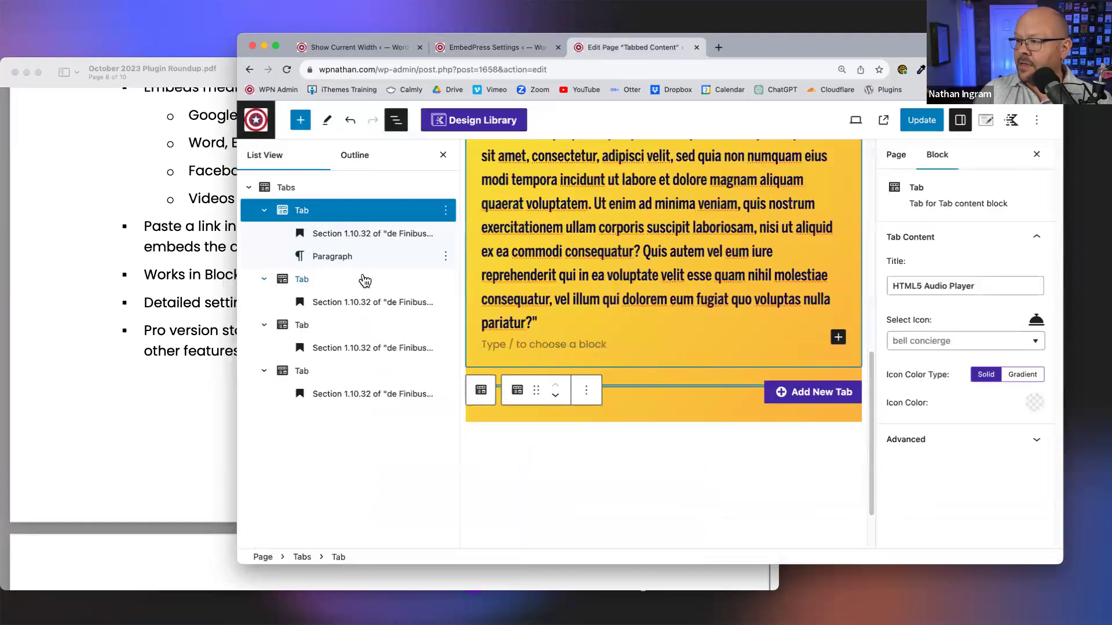
pyautogui.click(250, 127)
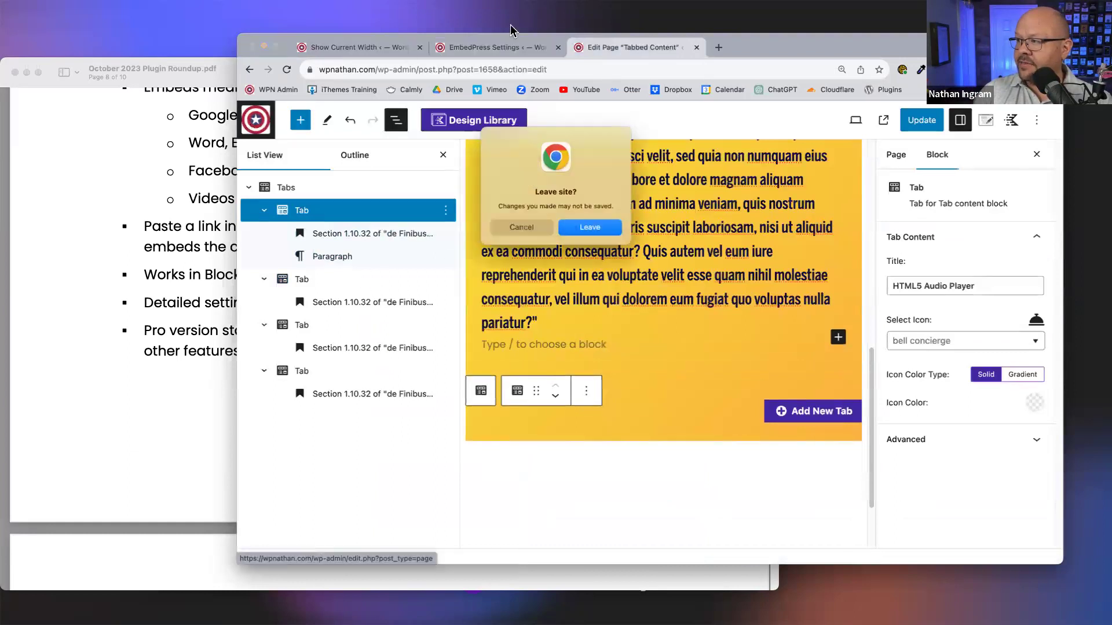
pyautogui.click(586, 230)
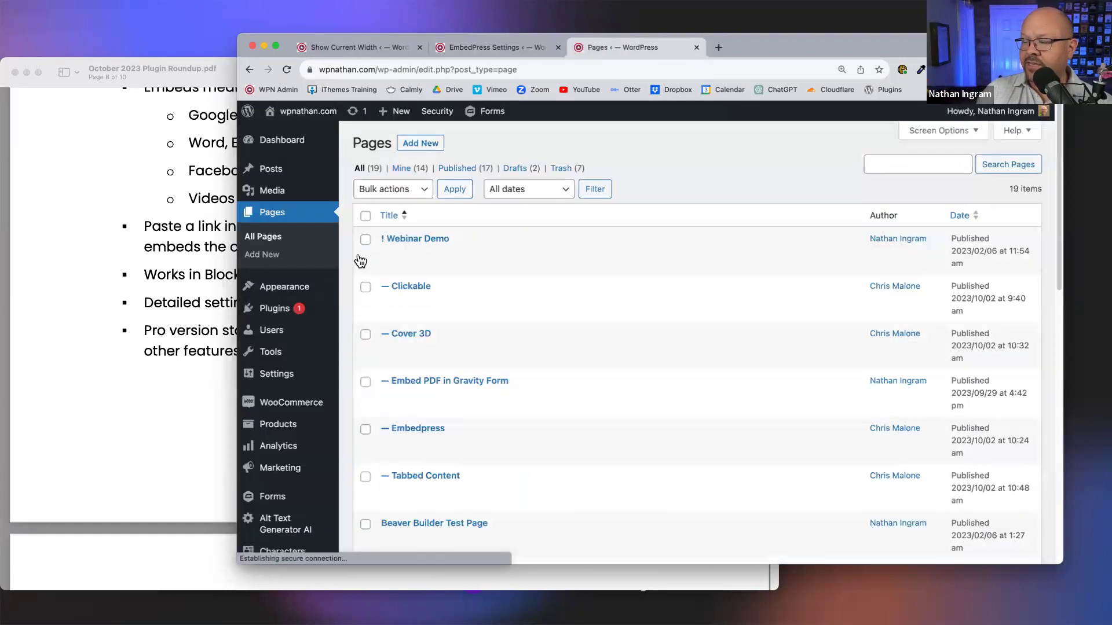
pyautogui.click(388, 444)
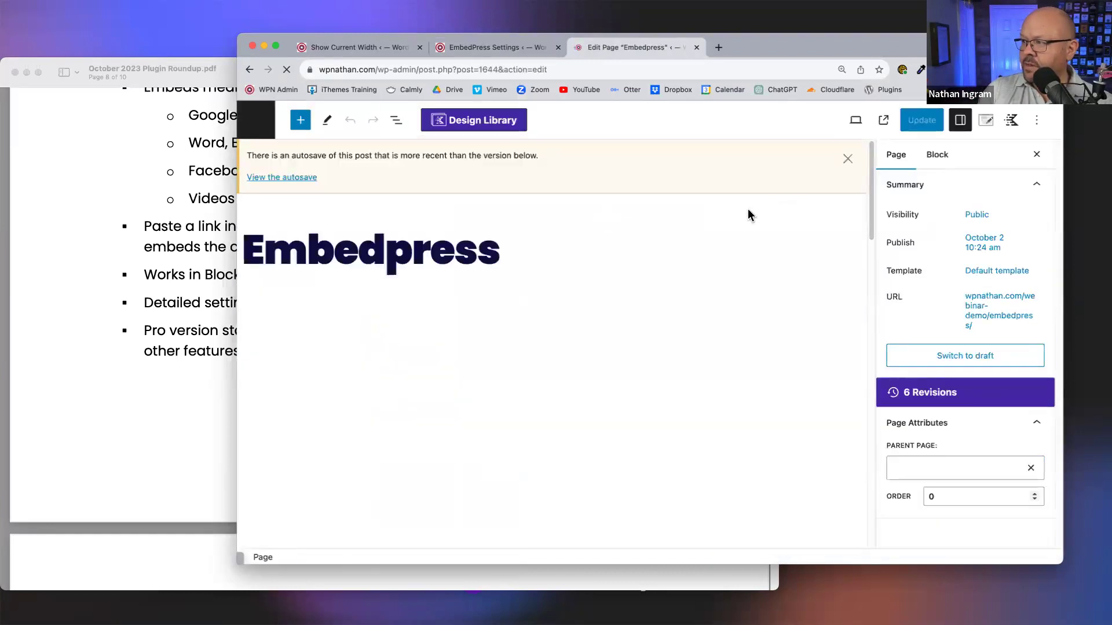
# Show the source URL of the Reddit embed below the embedded PDF by opening its EmbedPress block for editing.
pyautogui.scroll(-5, 748, 208)
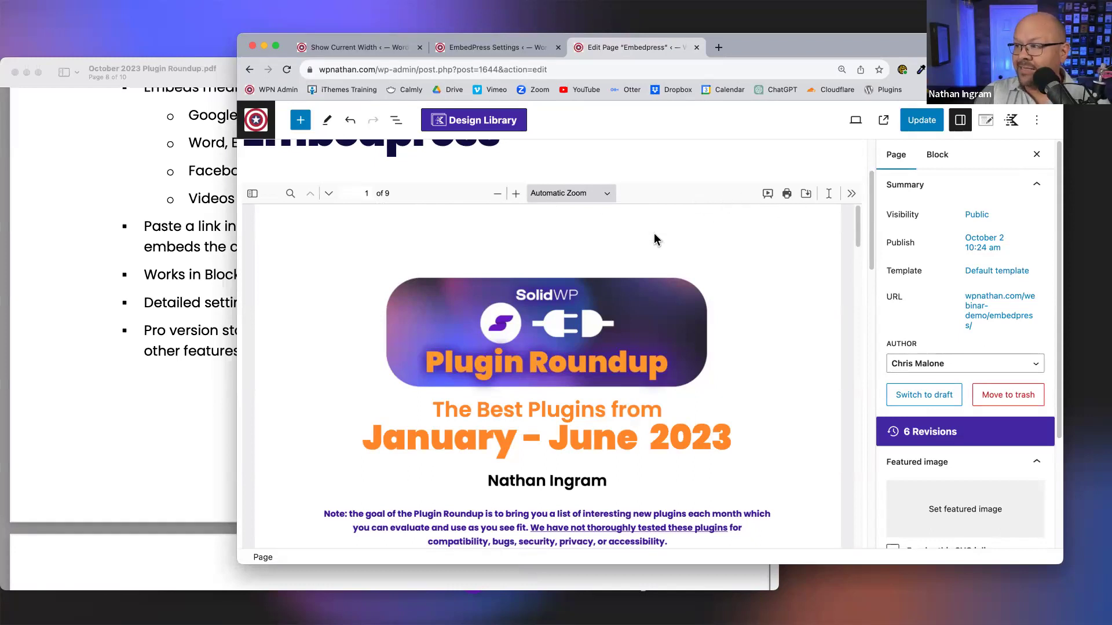
pyautogui.scroll(-15, 655, 239)
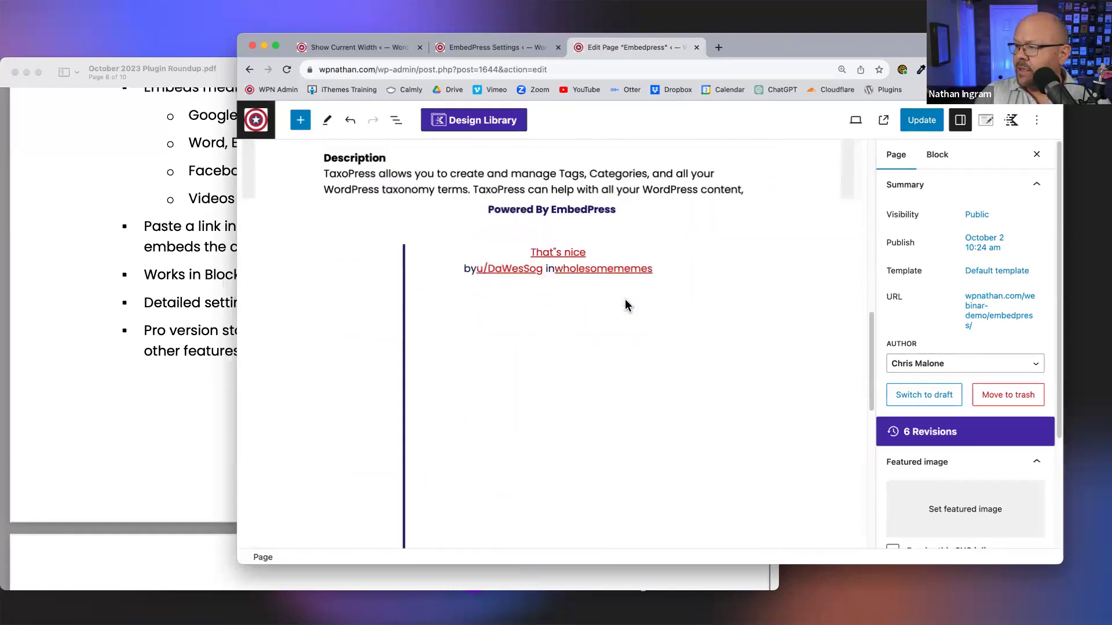
pyautogui.click(569, 302)
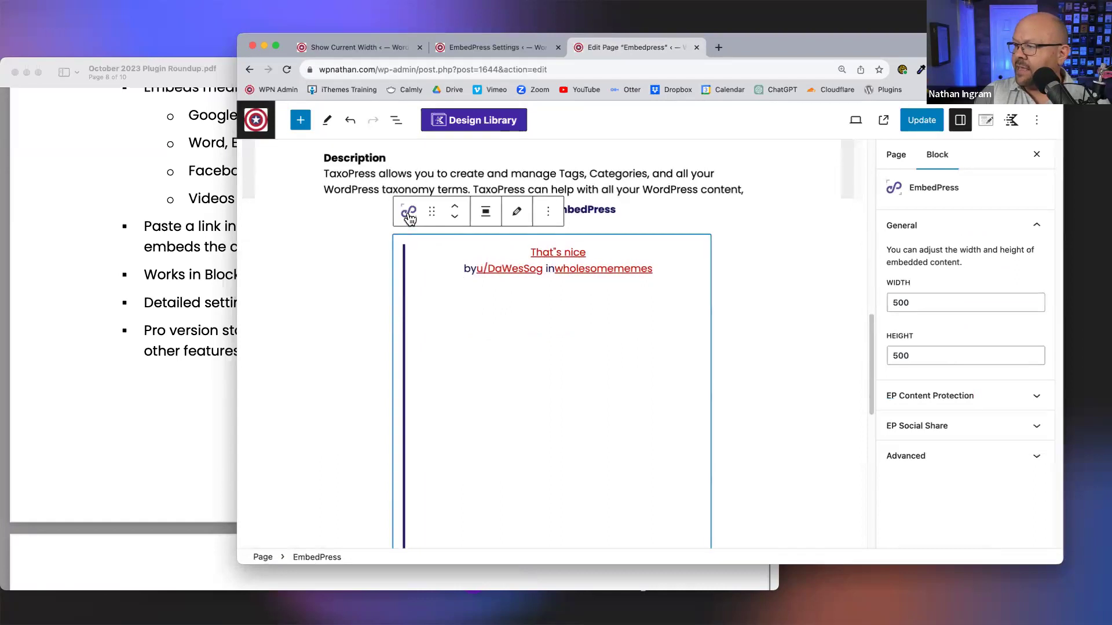
pyautogui.click(515, 211)
pyautogui.tripleClick(456, 304)
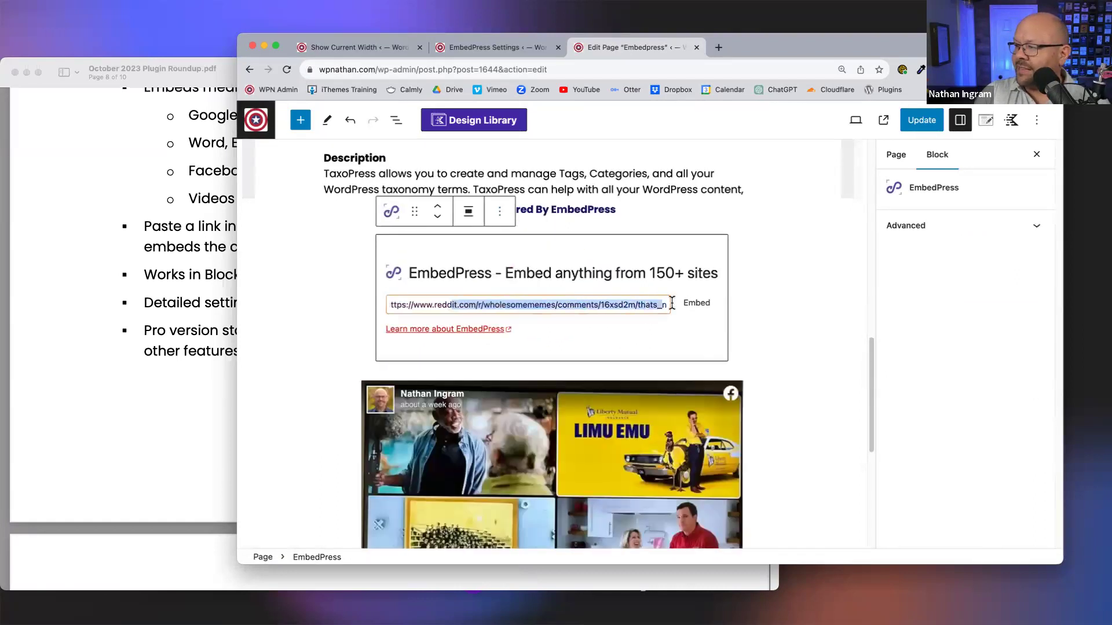
pyautogui.click(807, 330)
# Open the Facebook post's EmbedPress block for editing and highlight its source URL.
pyautogui.scroll(-3, 813, 336)
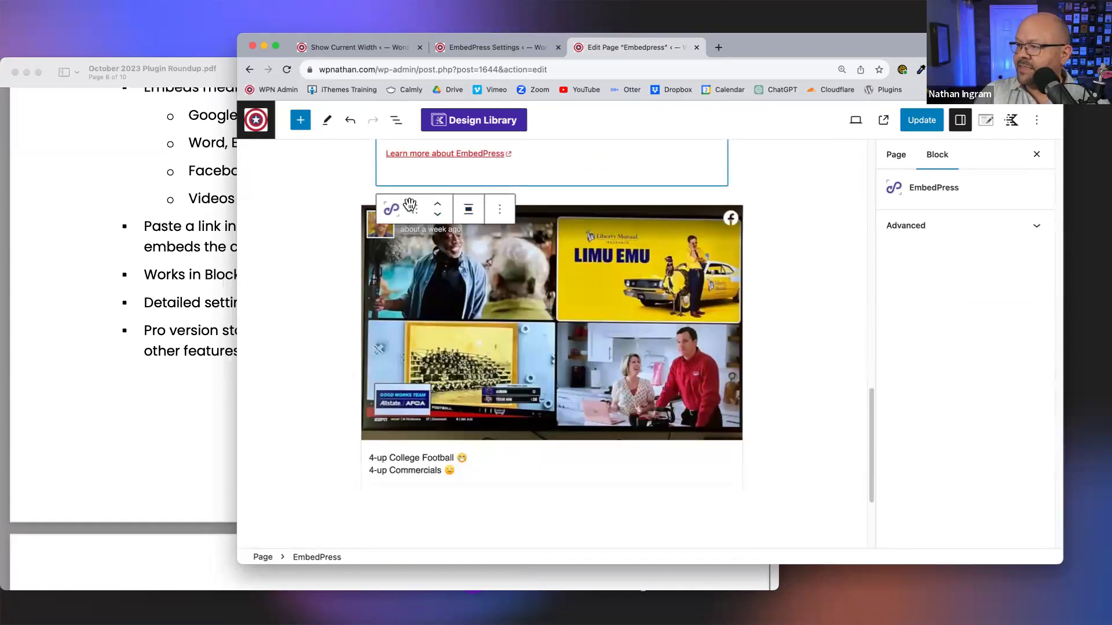
pyautogui.click(600, 276)
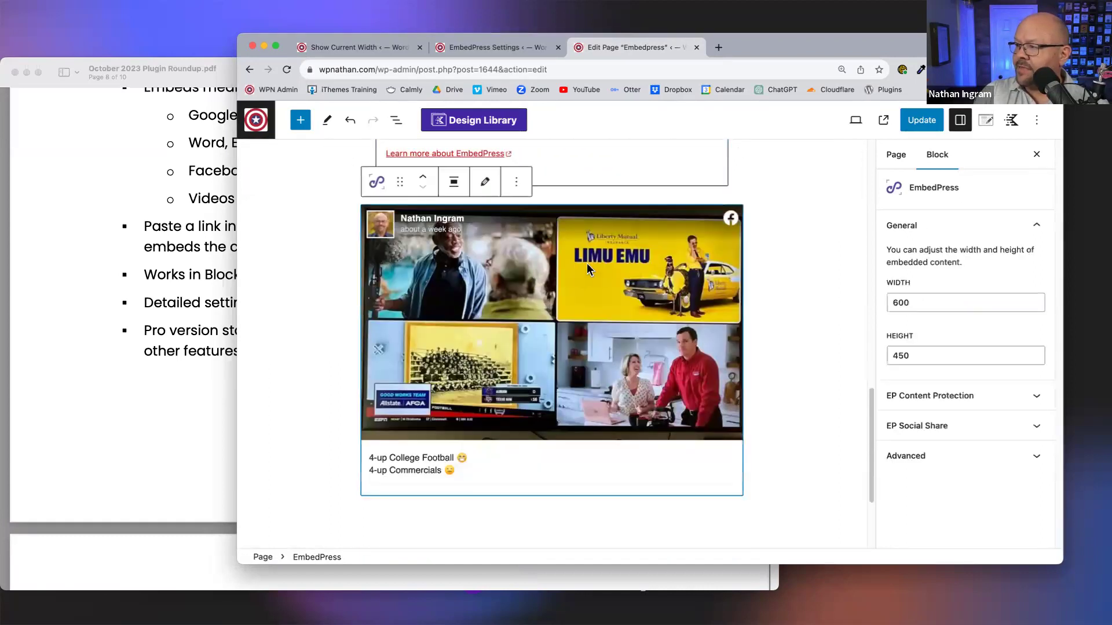
pyautogui.click(484, 186)
pyautogui.moveTo(408, 287); pyautogui.dragTo(708, 292)
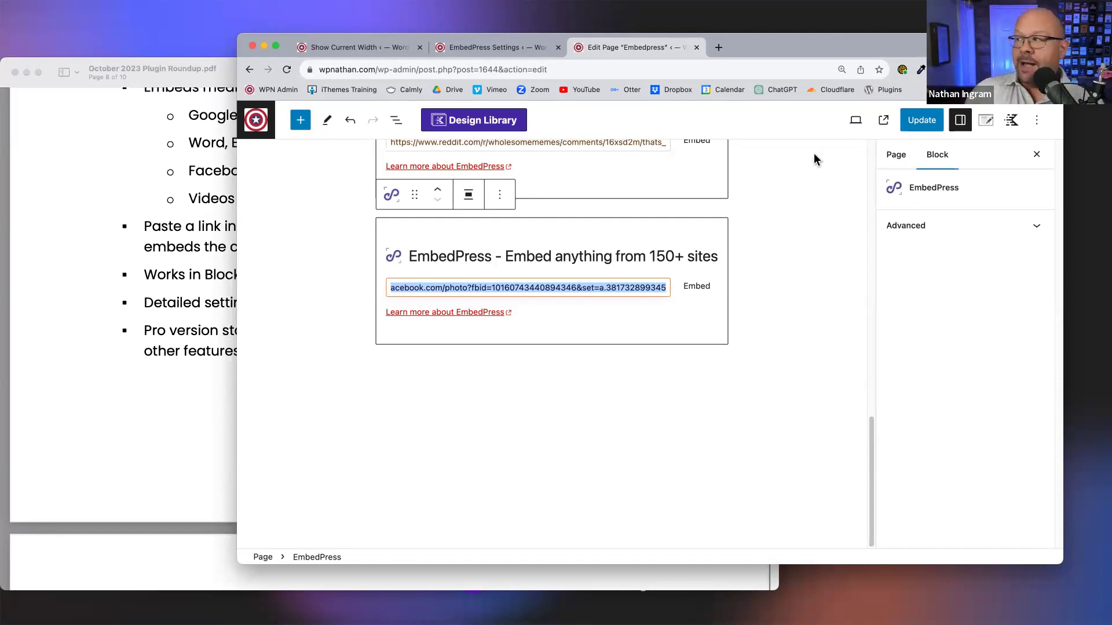
# Update the Embedpress page and view the published version.
pyautogui.click(922, 120)
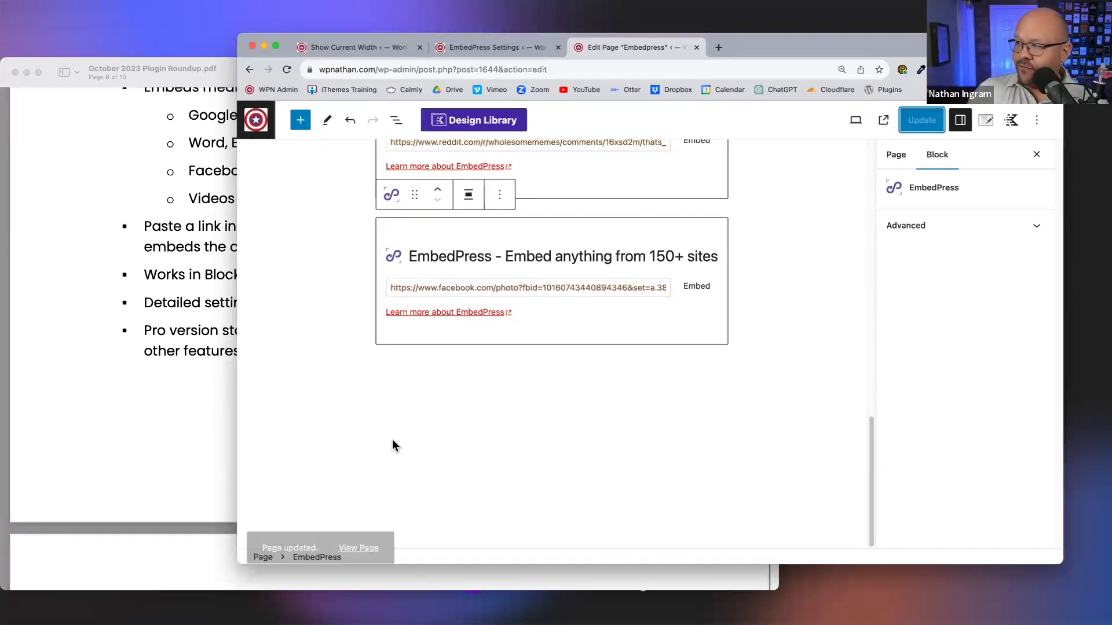
pyautogui.click(369, 520)
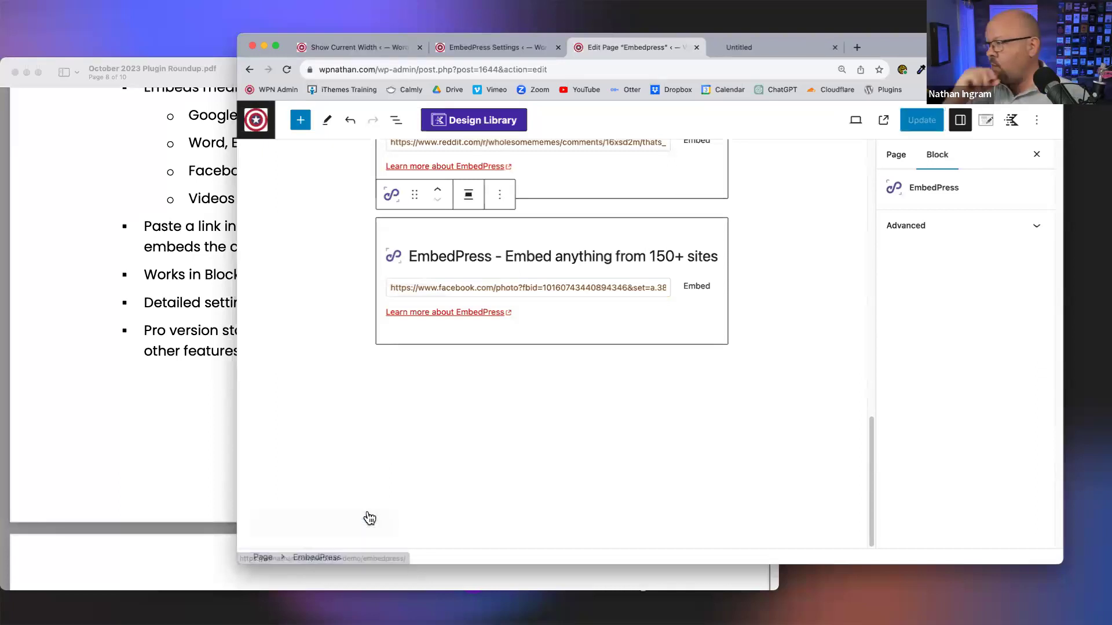
pyautogui.click(764, 48)
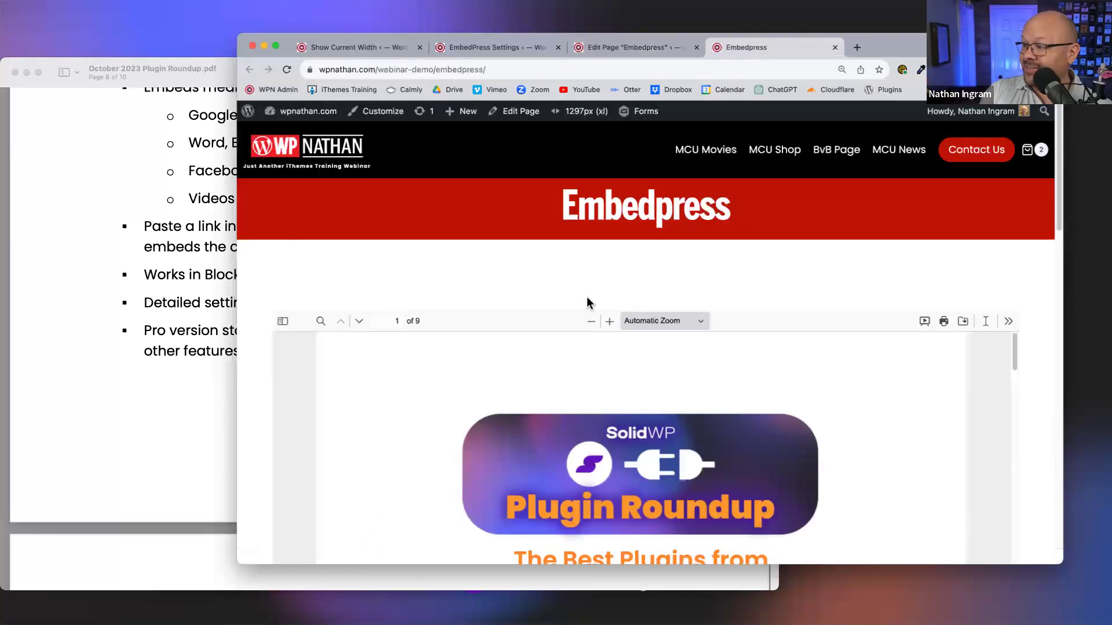
# Examine the embedded PDF, Reddit post and Facebook post on the published Embedpress page, including the Facebook caption.
pyautogui.scroll(-5, 672, 286)
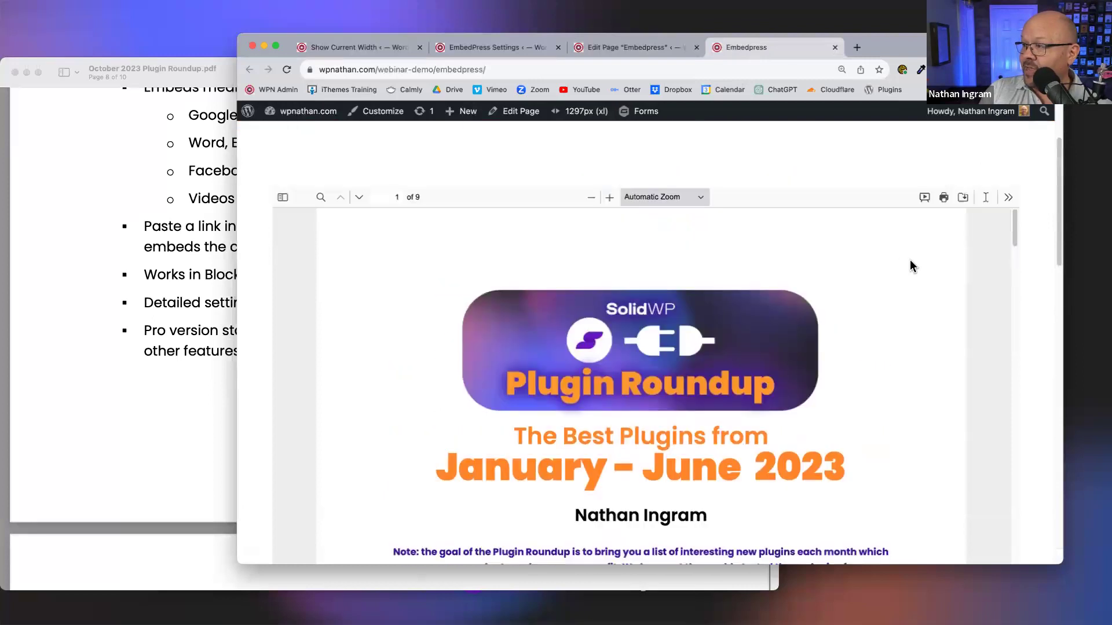
pyautogui.scroll(-5, 762, 246)
pyautogui.scroll(4, 751, 249)
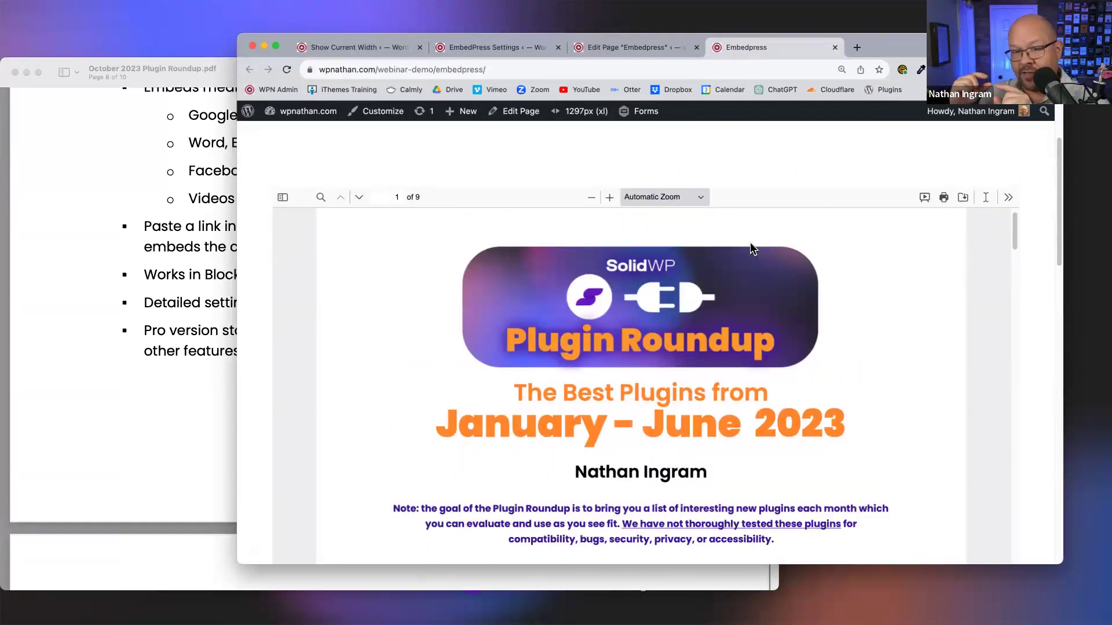
pyautogui.scroll(-10, 894, 234)
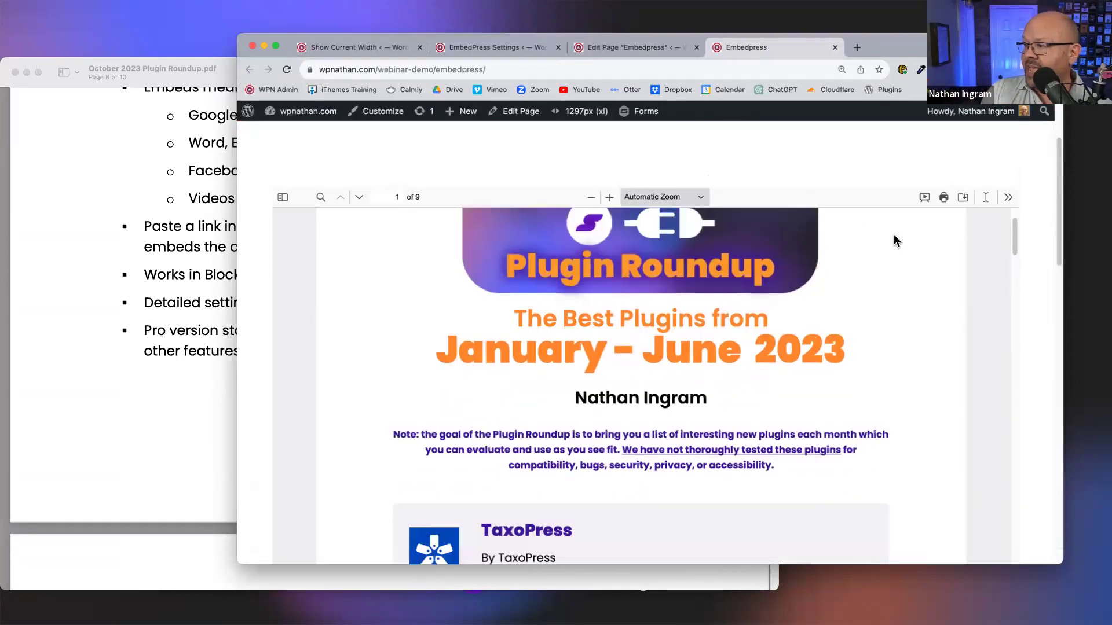
pyautogui.scroll(-10, 929, 252)
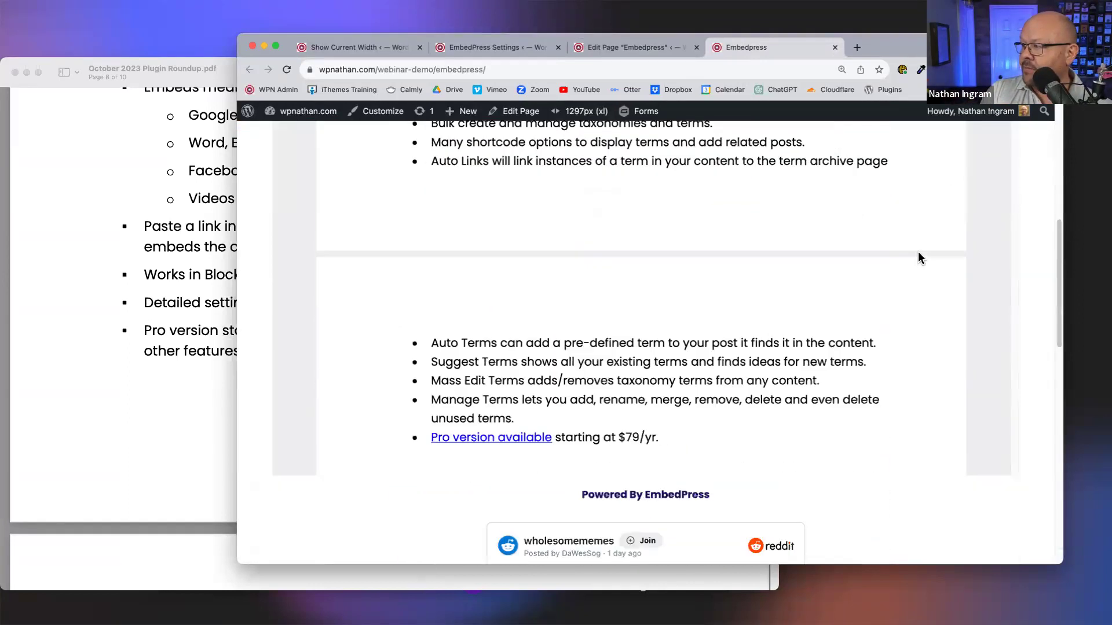
pyautogui.scroll(-10, 985, 264)
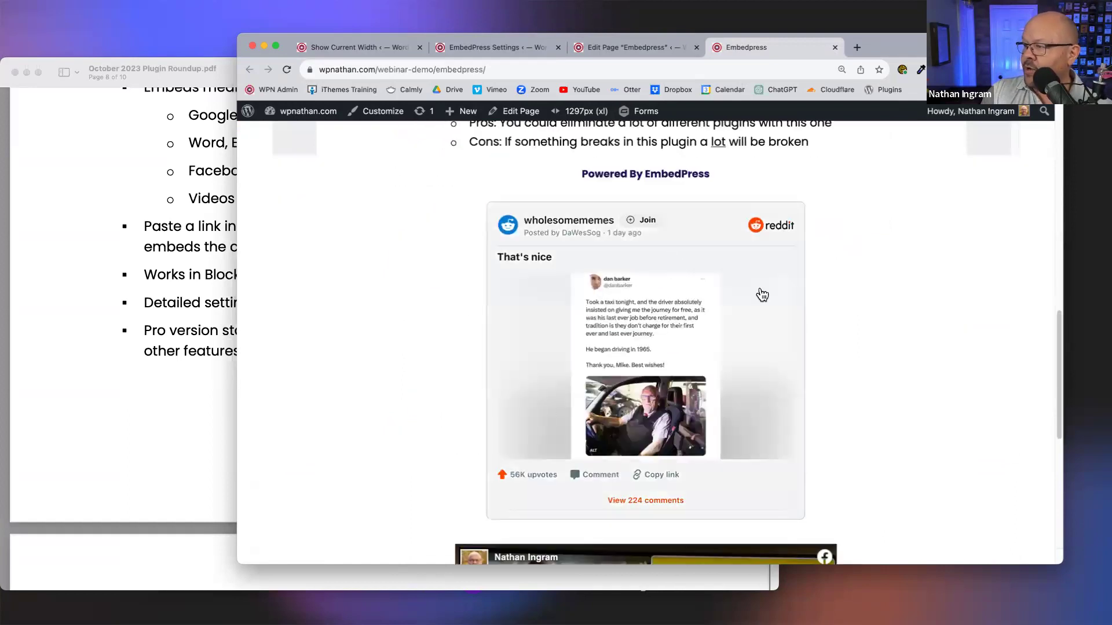
pyautogui.scroll(-6, 903, 334)
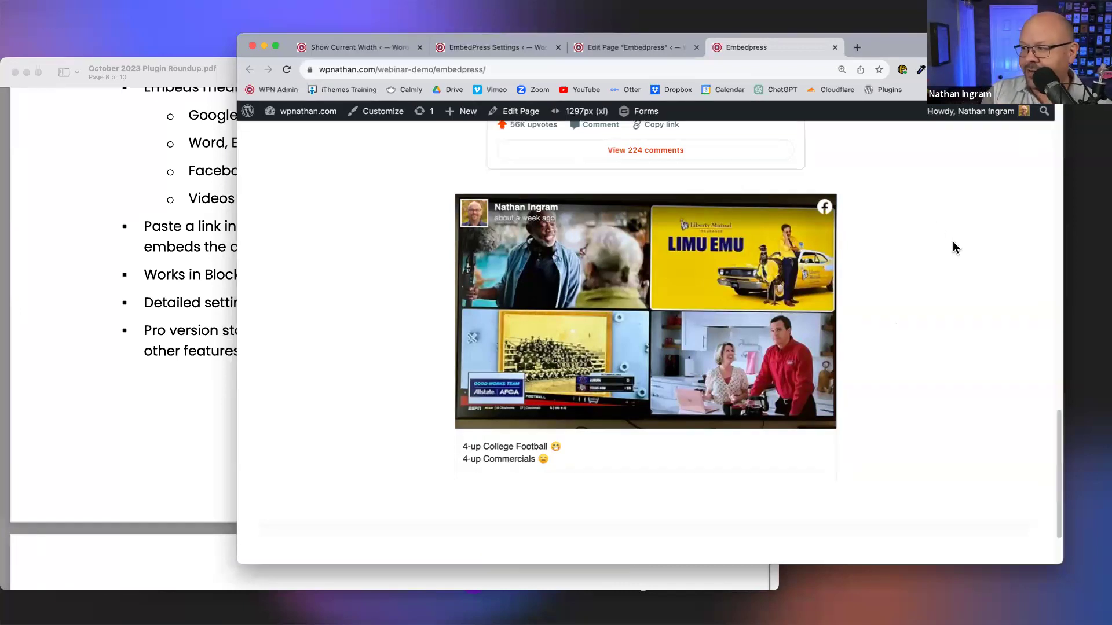
pyautogui.scroll(1, 950, 246)
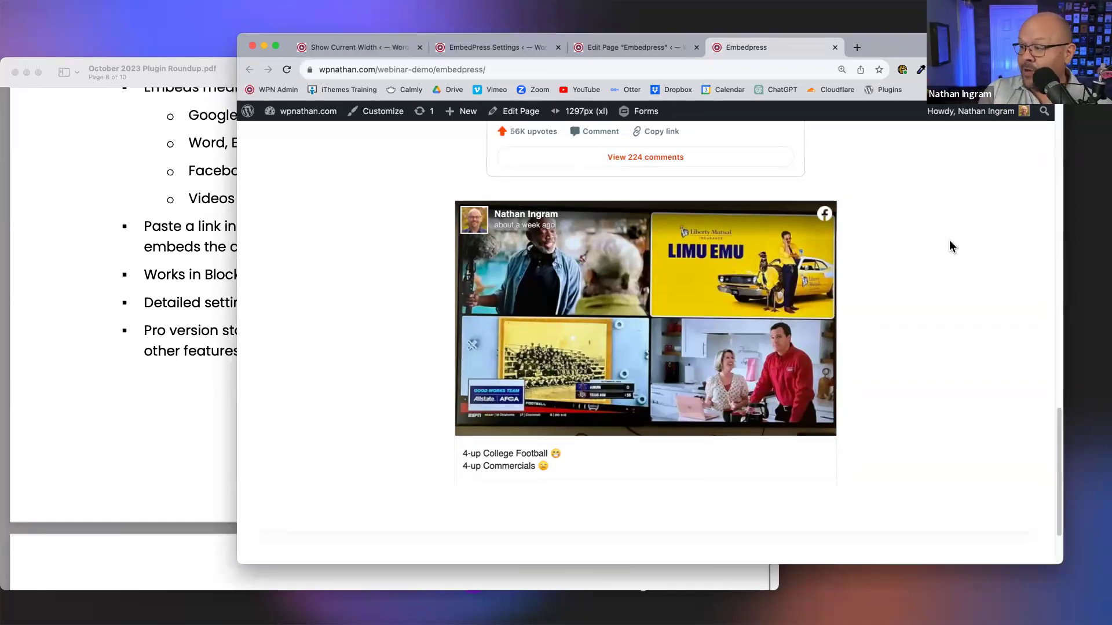
pyautogui.moveTo(482, 454); pyautogui.dragTo(510, 466)
pyautogui.click(653, 467)
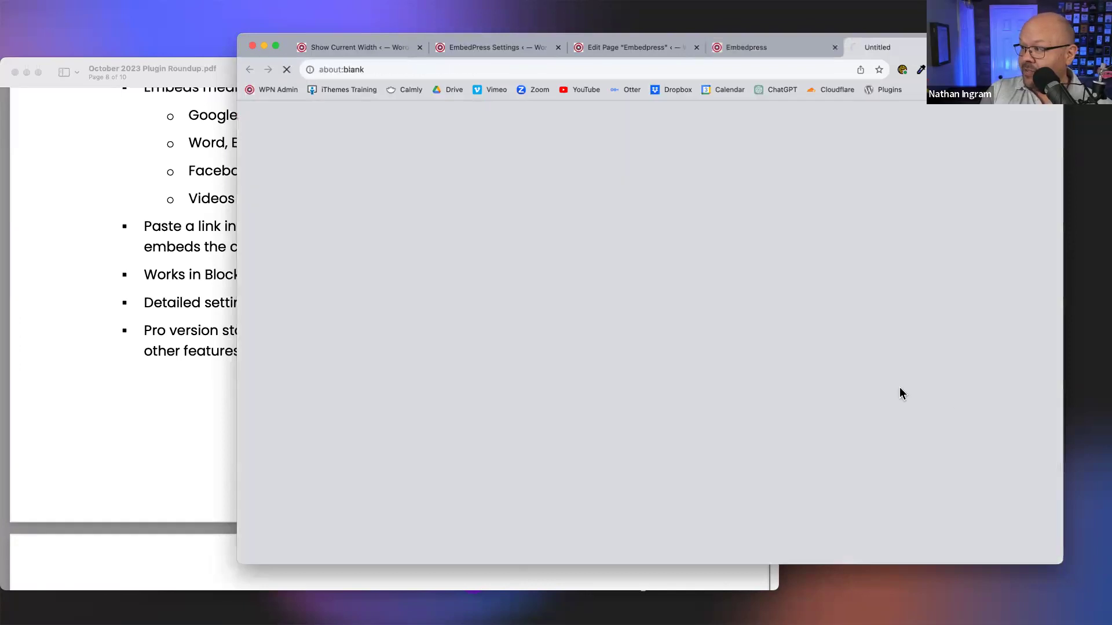
pyautogui.press('super+w')
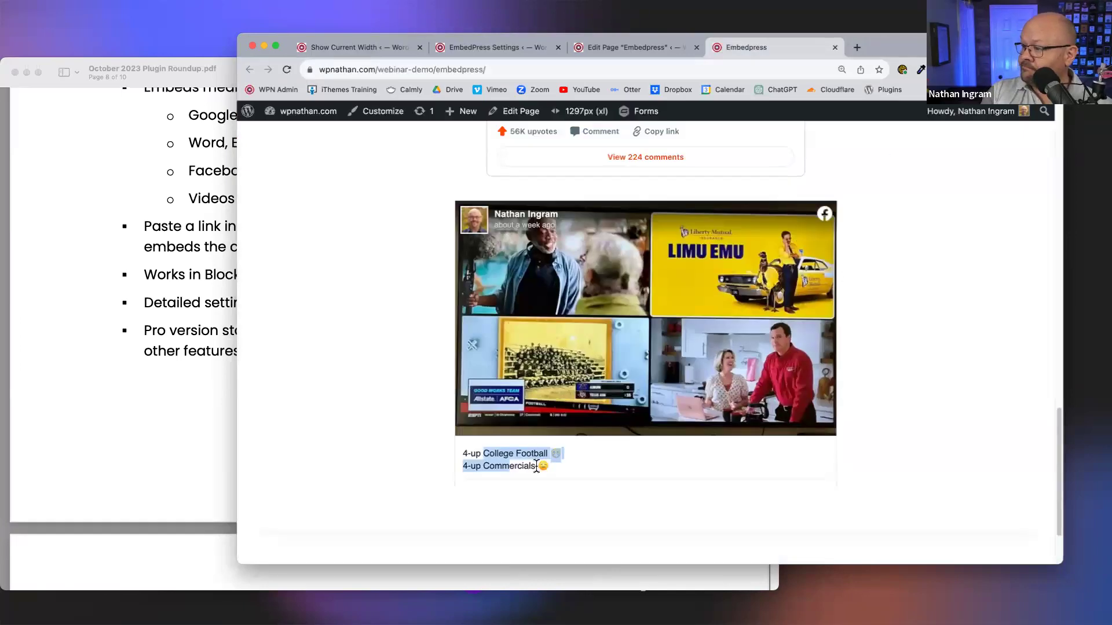
pyautogui.scroll(15, 988, 393)
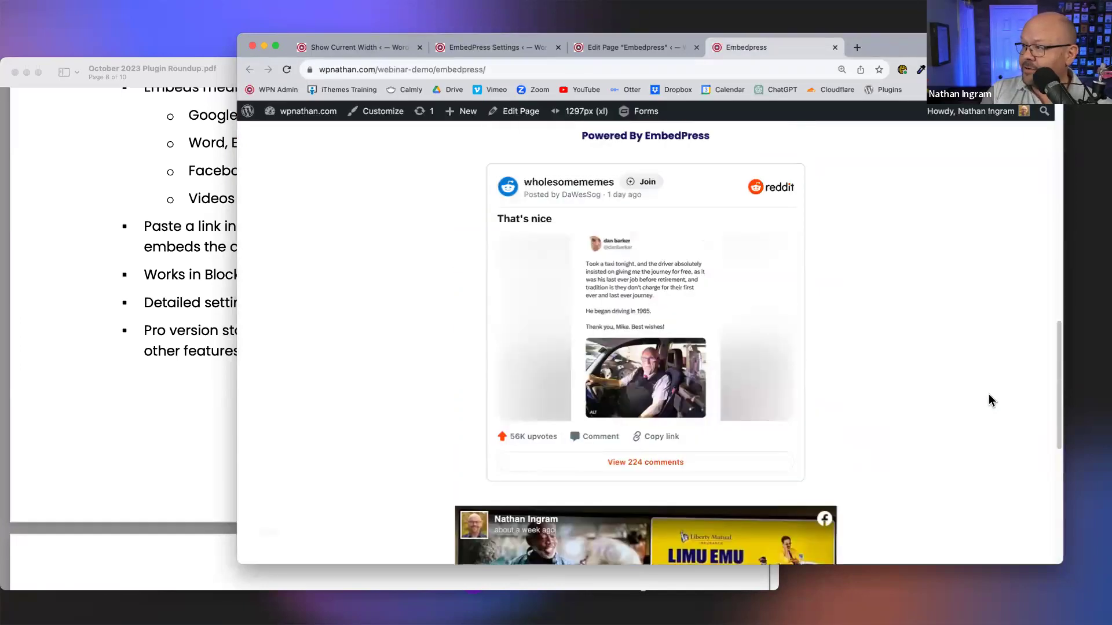
# Switch to the October 2023 Plugin Roundup PDF and review the EmbedPress description and notes.
pyautogui.click(235, 283)
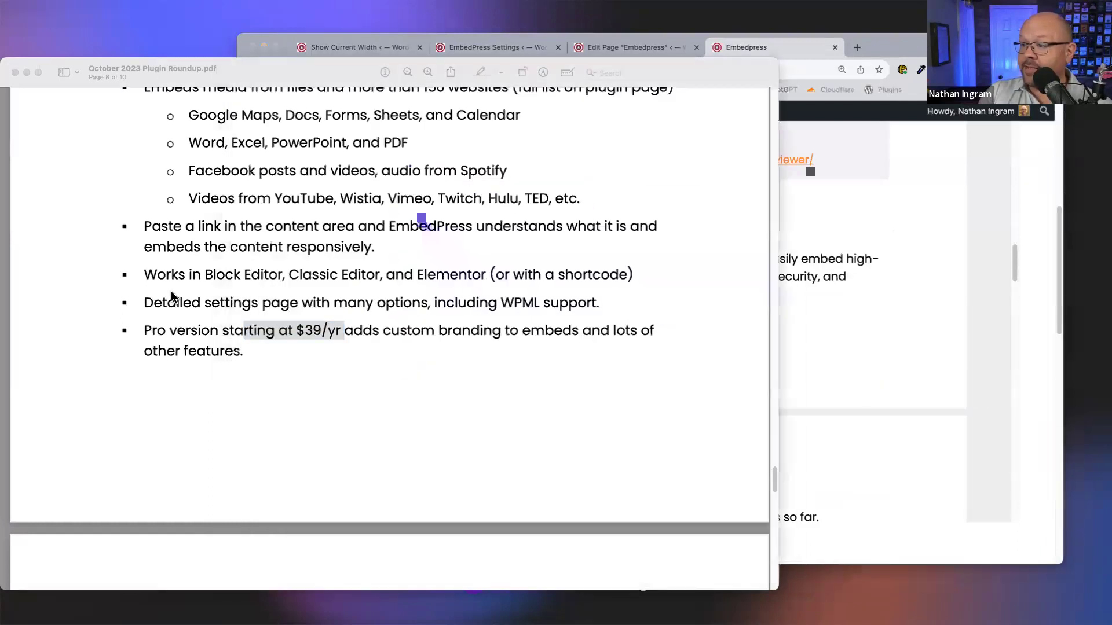
pyautogui.scroll(5, 462, 301)
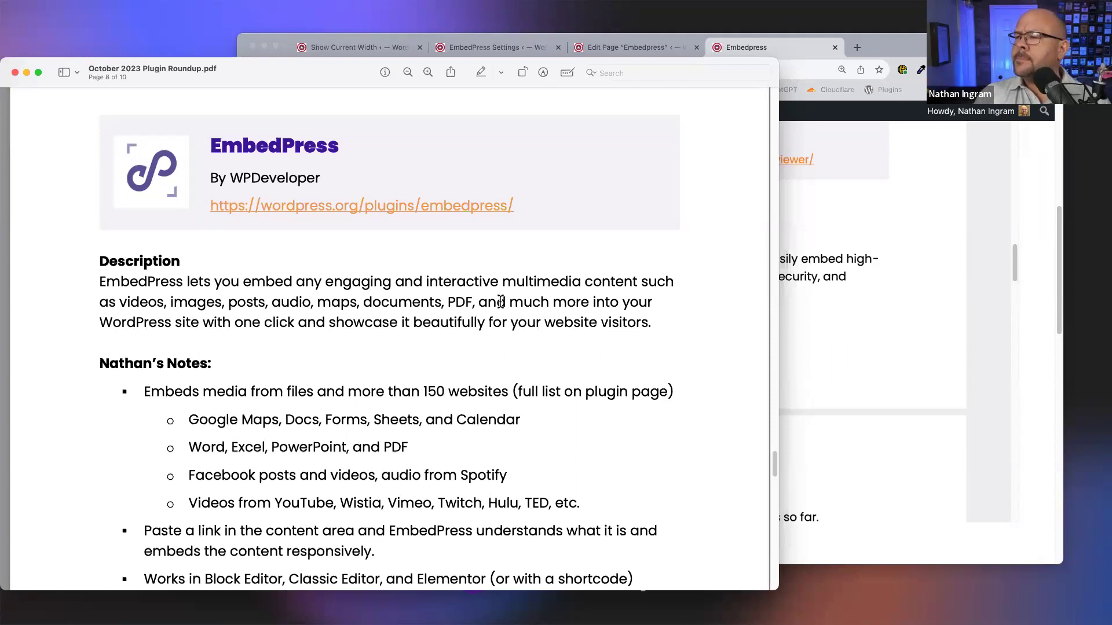
pyautogui.click(13, 71)
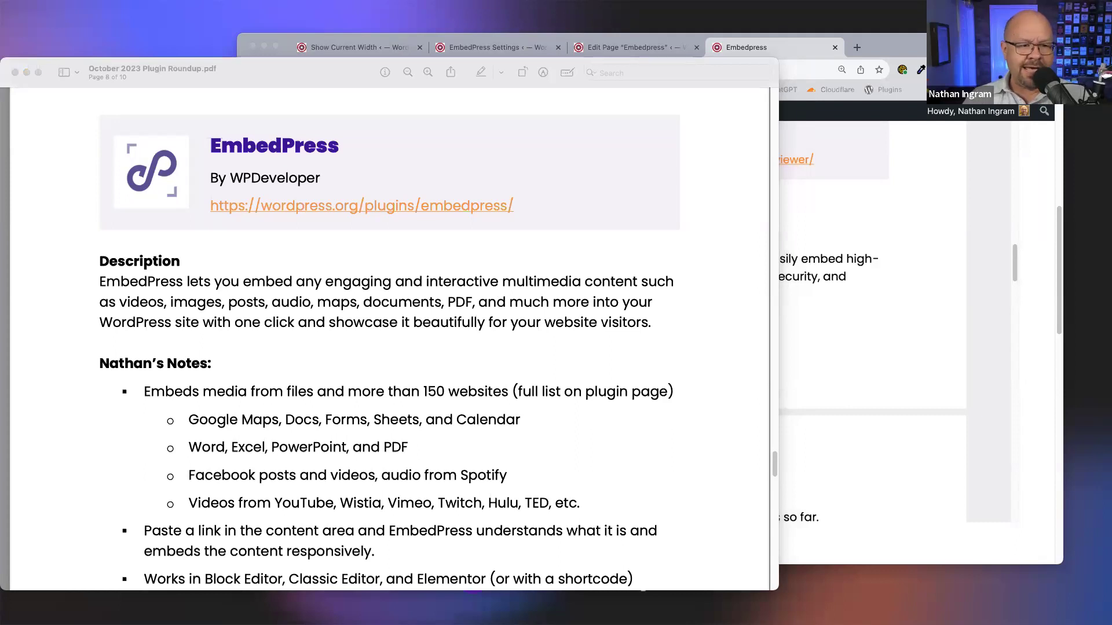
# Return to the Embedpress page editor and embed the Dropbox link to Academy Welcome.mp4 in a new EmbedPress block below the Facebook one.
pyautogui.click(911, 47)
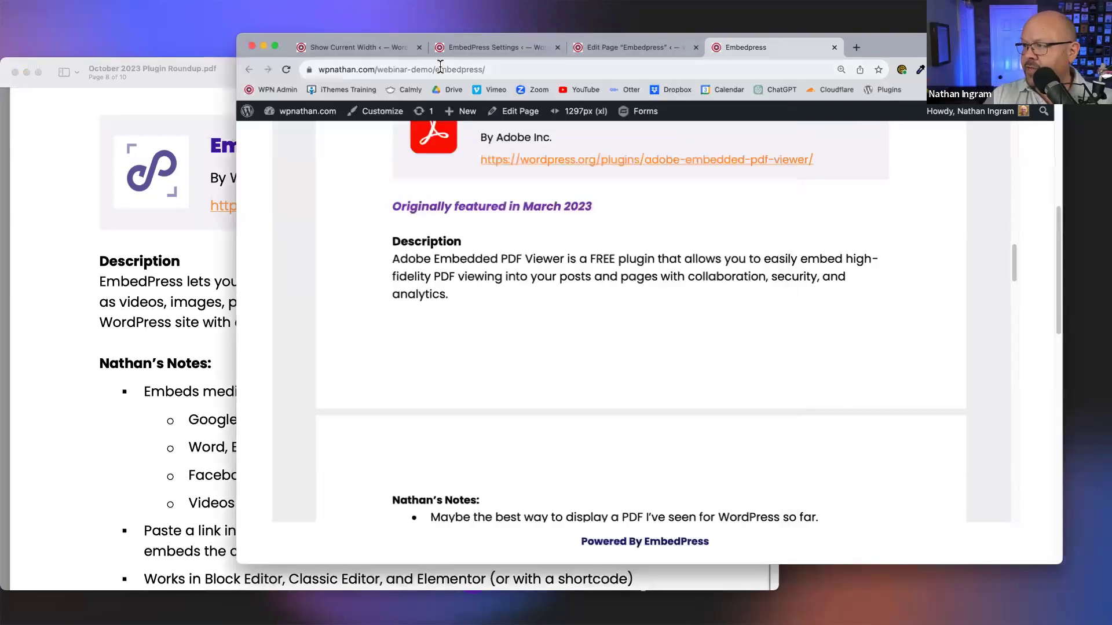
pyautogui.click(606, 47)
pyautogui.click(484, 413)
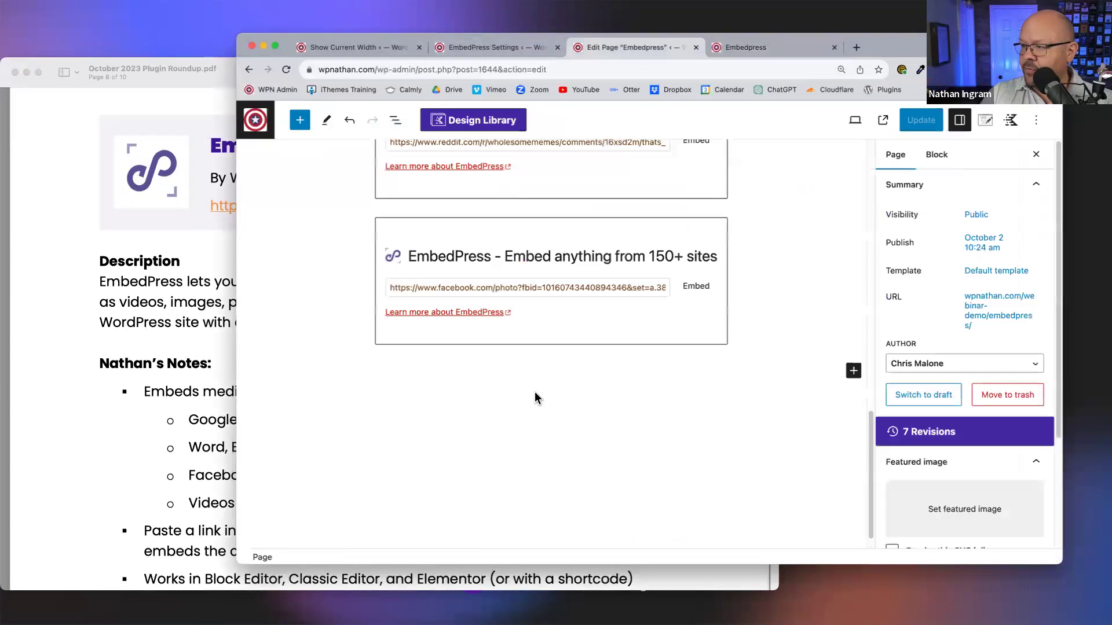
pyautogui.click(851, 371)
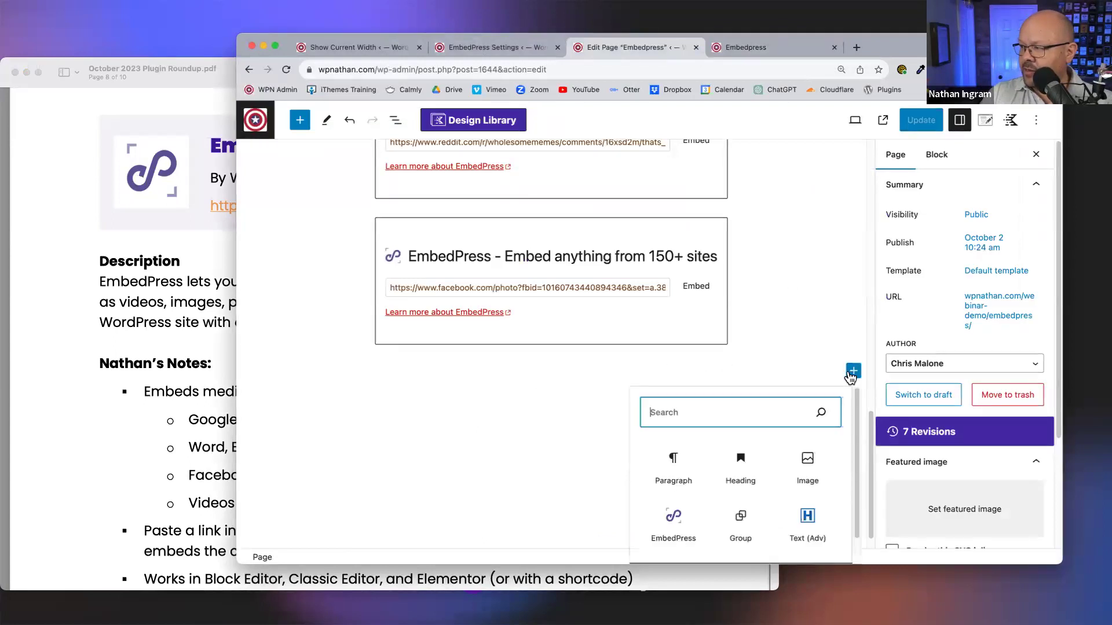
pyautogui.write('emb')
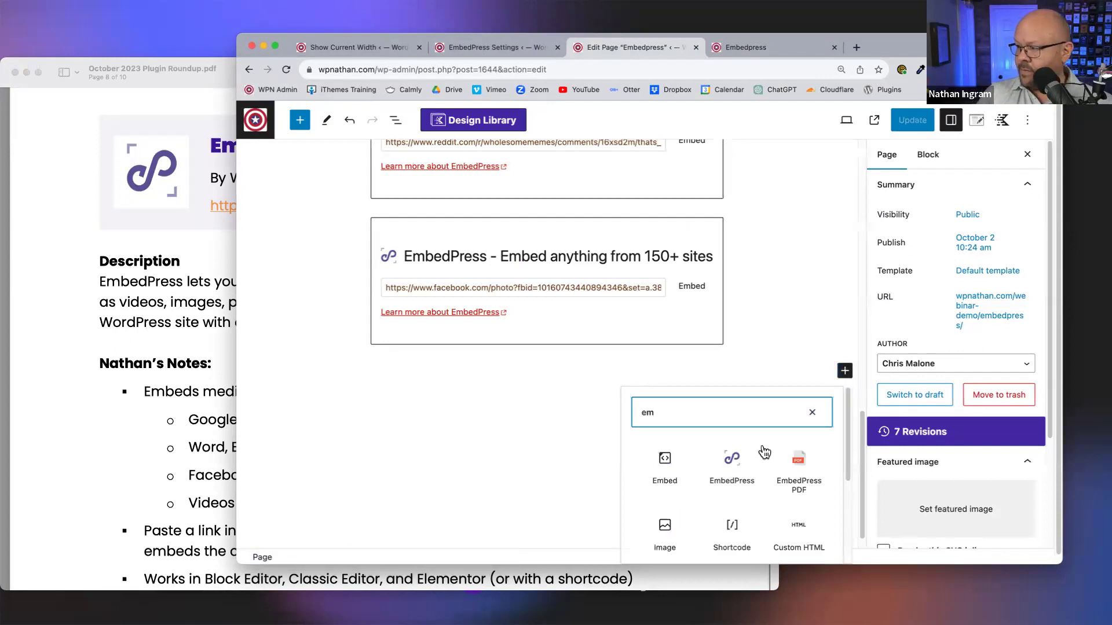
pyautogui.click(731, 459)
pyautogui.press('super+v')
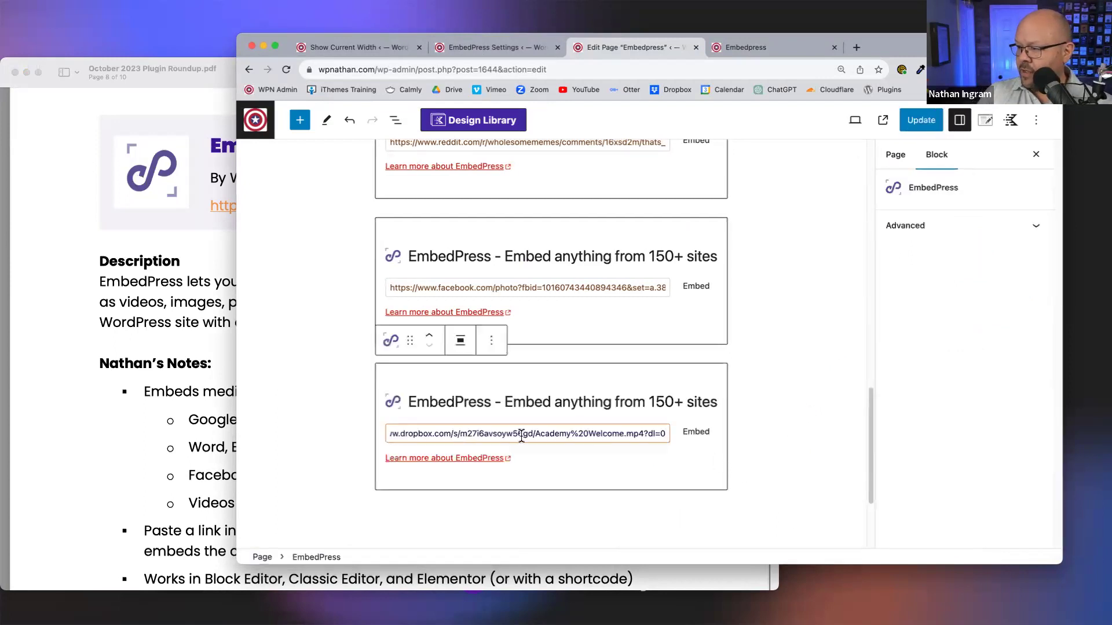
pyautogui.click(698, 432)
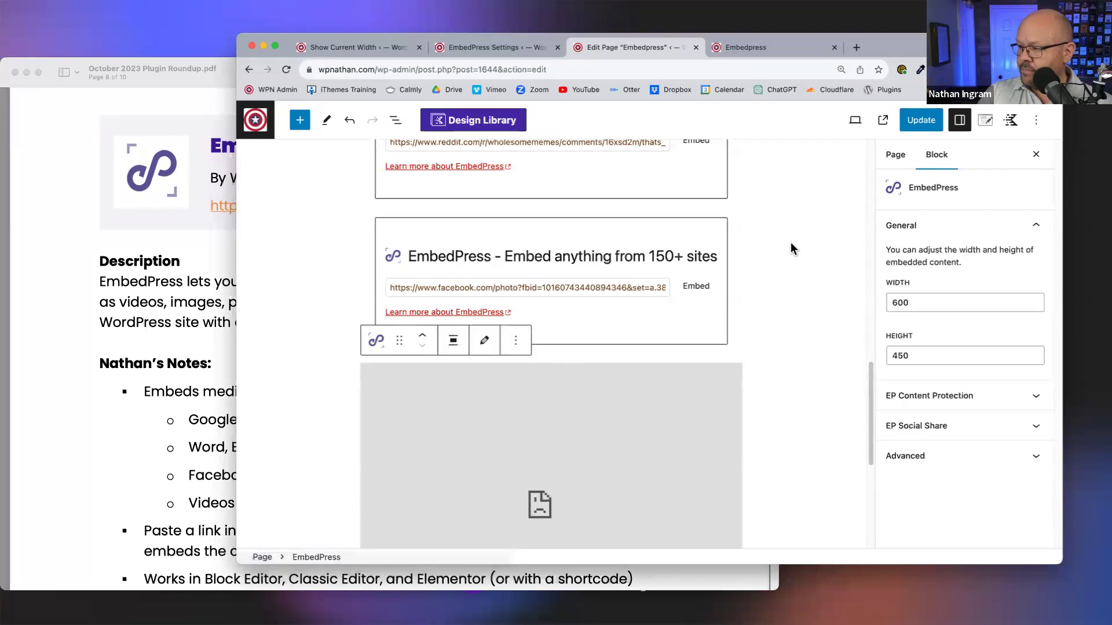
pyautogui.scroll(-4, 791, 242)
pyautogui.scroll(2, 617, 348)
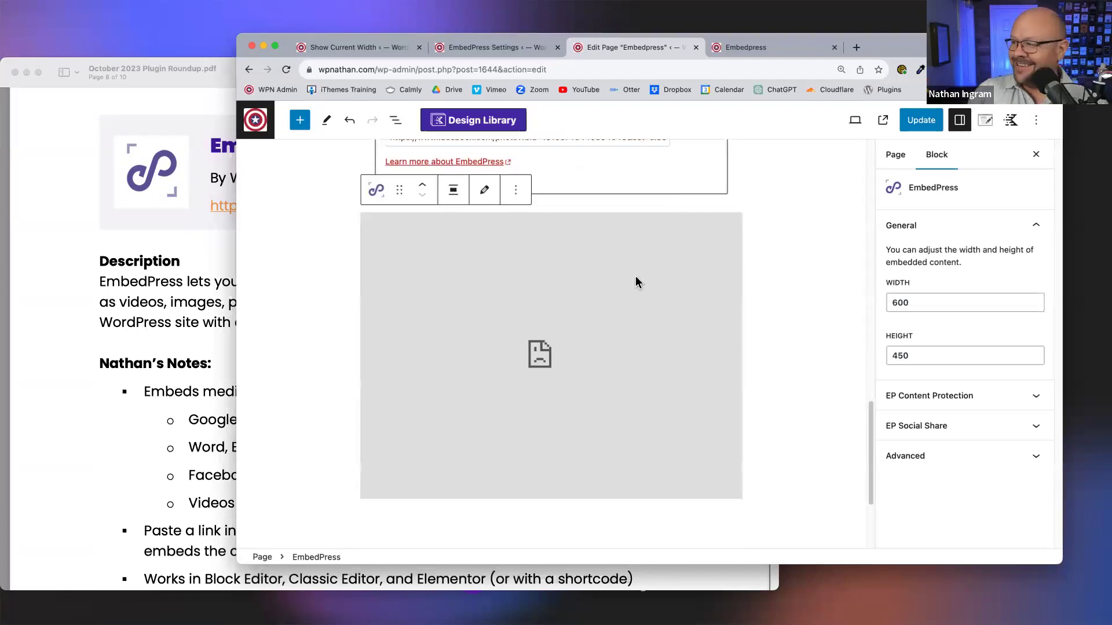
# Delete the Dropbox video's EmbedPress block and close the page editor without saving.
pyautogui.click(515, 191)
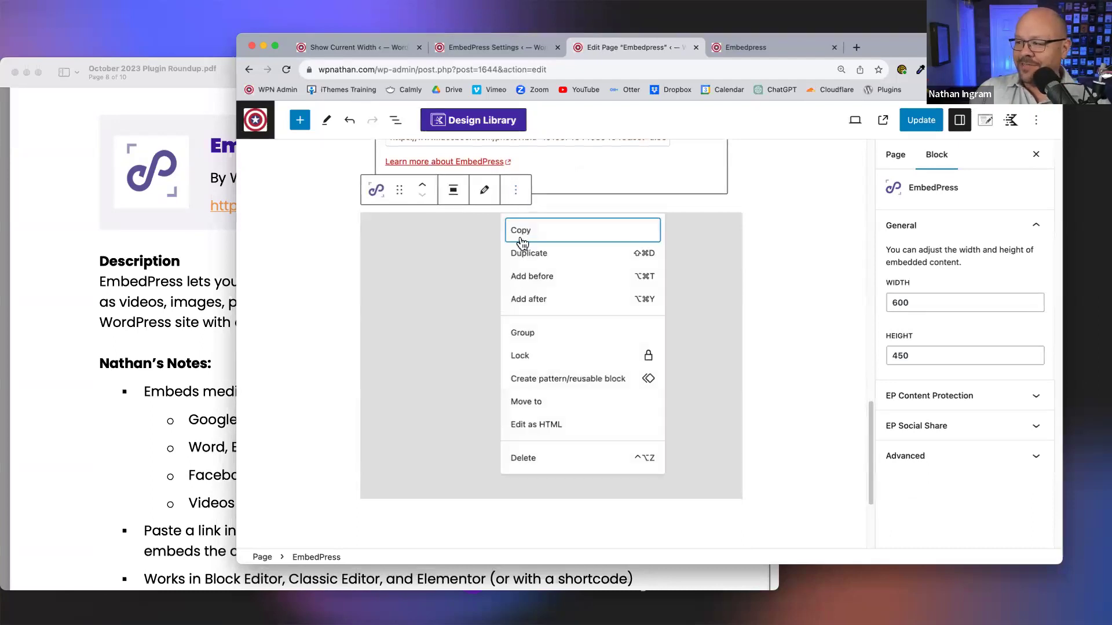
pyautogui.click(532, 459)
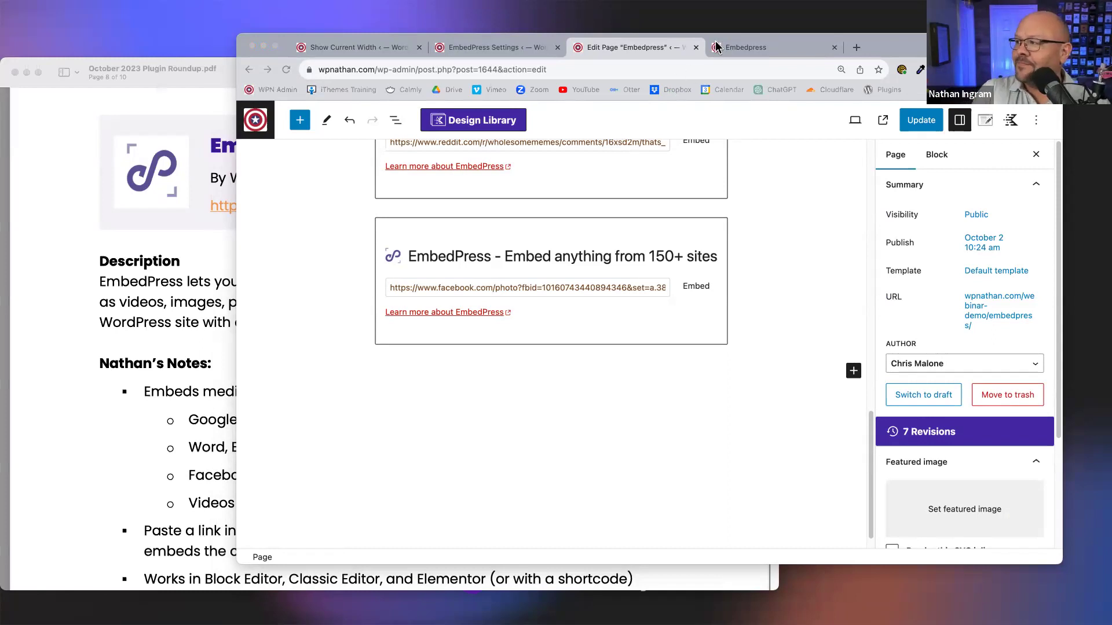
pyautogui.click(695, 52)
pyautogui.click(696, 48)
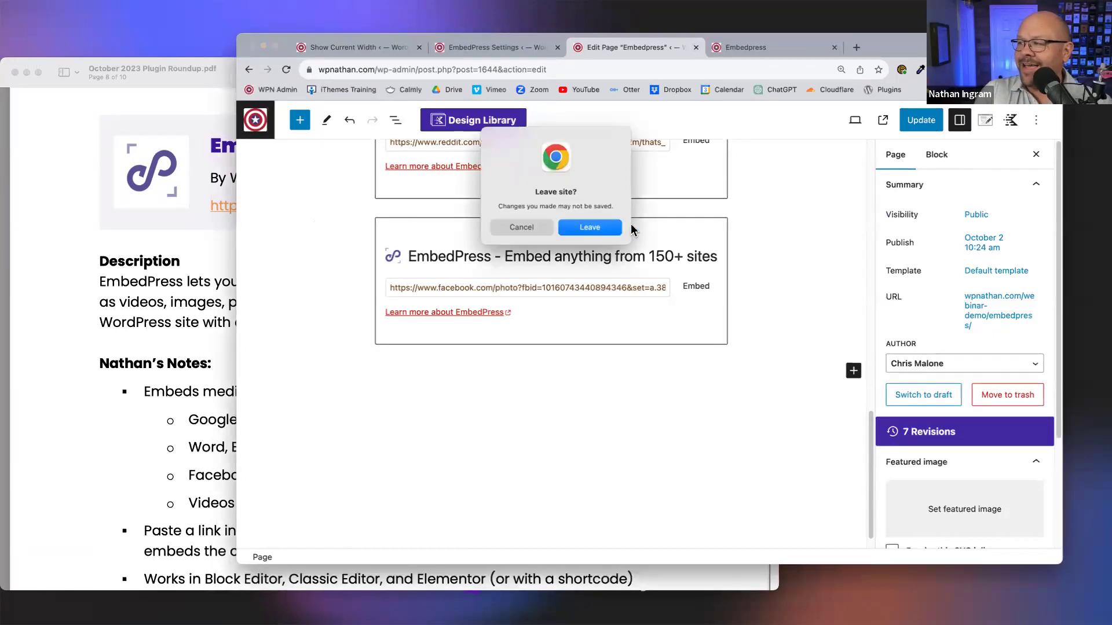
pyautogui.click(605, 231)
# Switch to the October 2023 Plugin Roundup PDF and move past the EmbedPress notes to the String locator section.
pyautogui.click(134, 349)
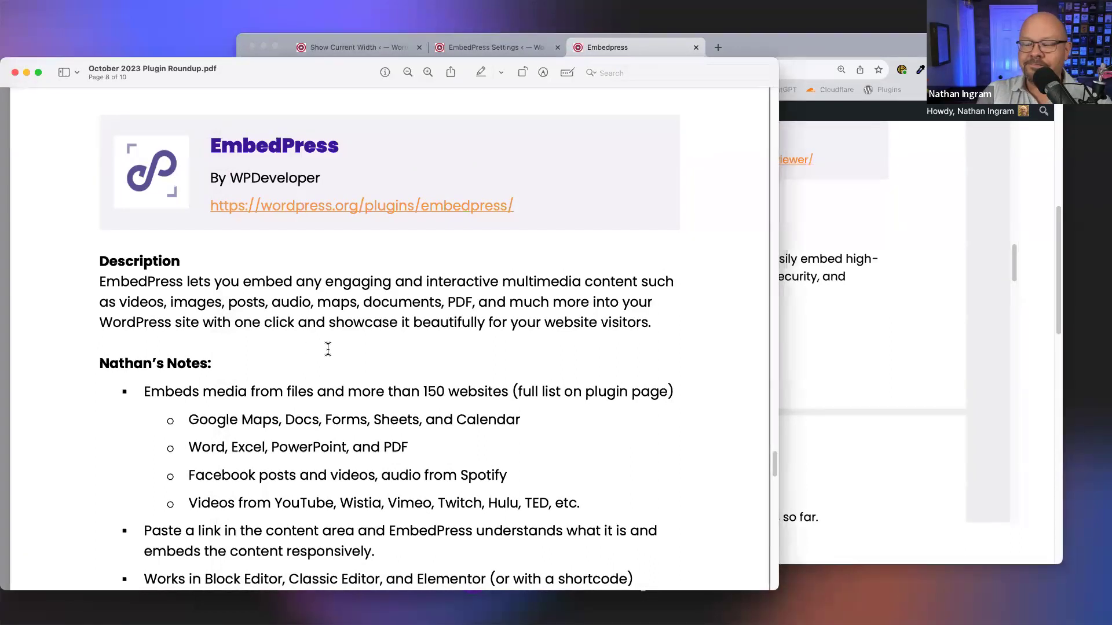
pyautogui.scroll(-15, 328, 349)
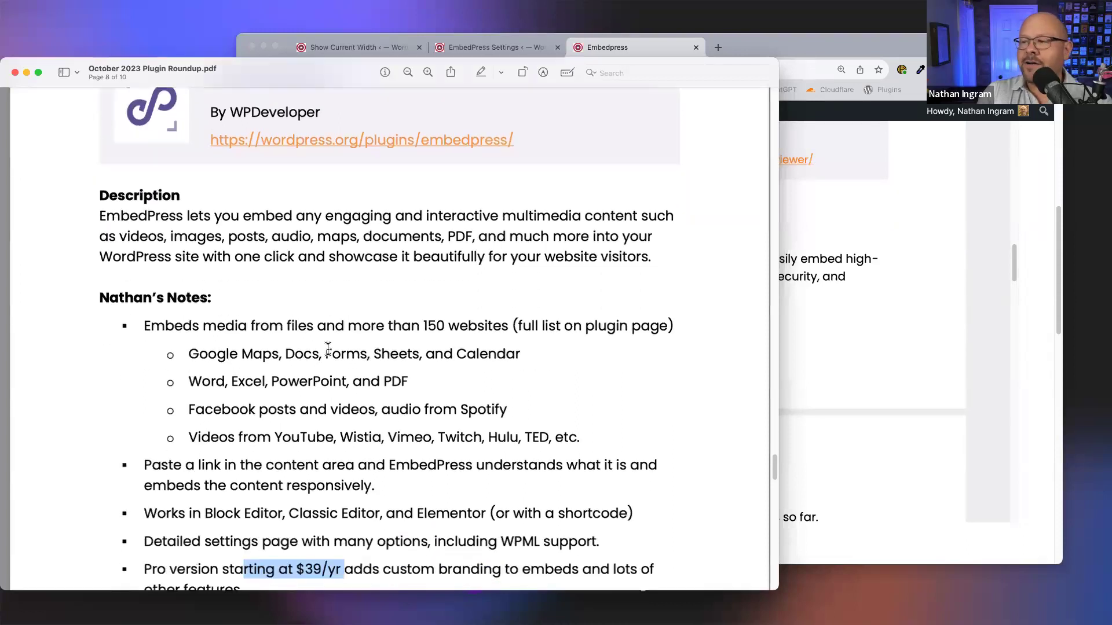
pyautogui.scroll(-5, 328, 349)
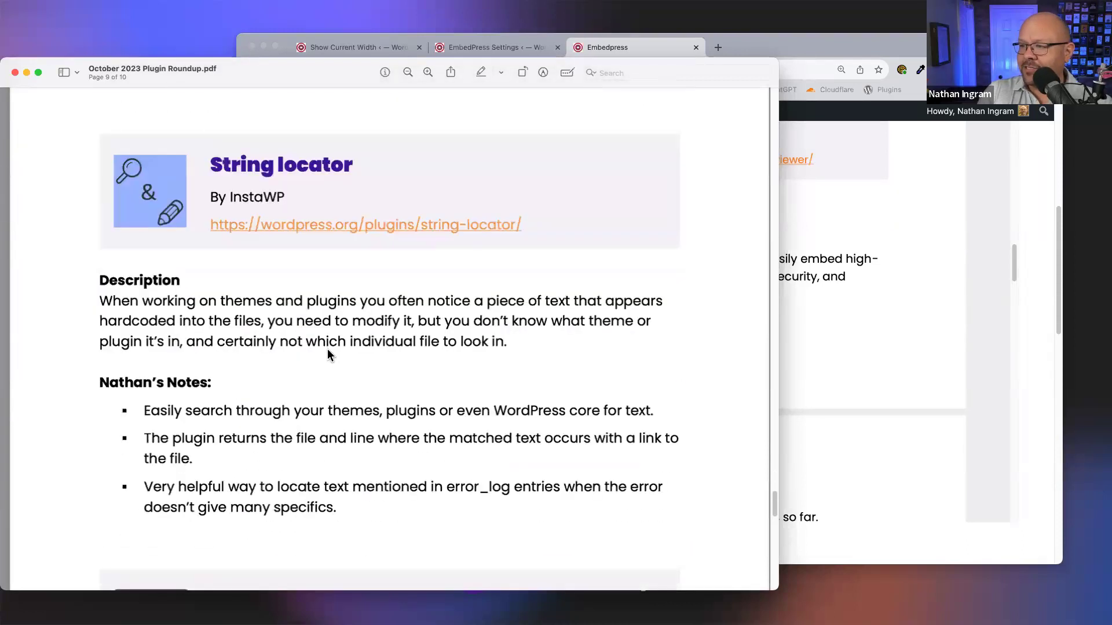
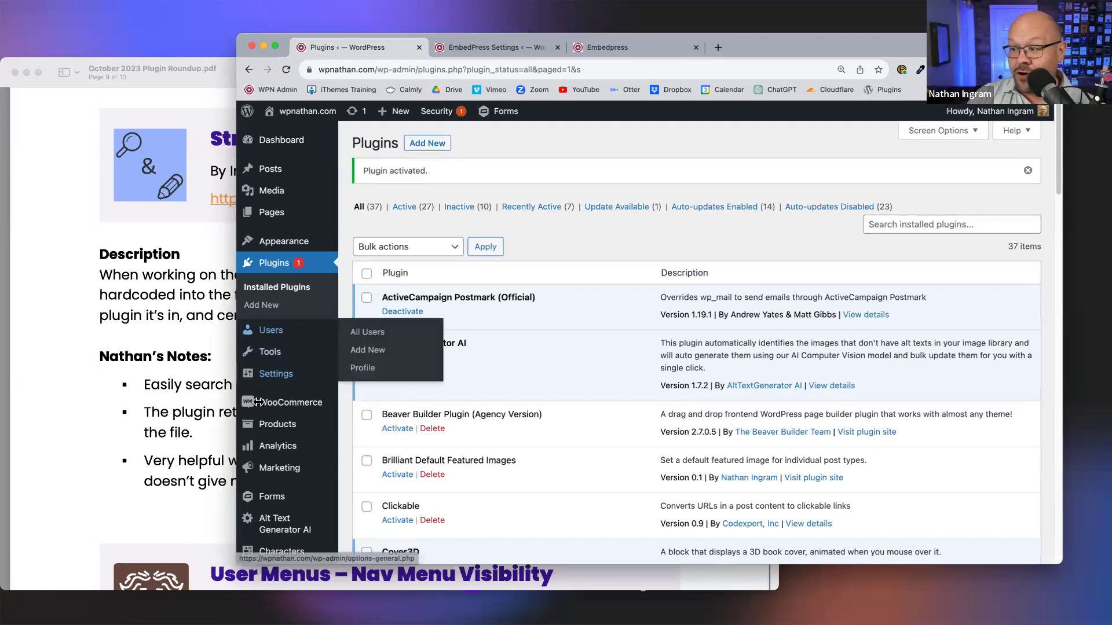
# Open the String Locator tool in the WordPress admin, review its search scopes and choose the whole WordPress directory.
pyautogui.scroll(-3, 321, 524)
pyautogui.moveTo(273, 270)
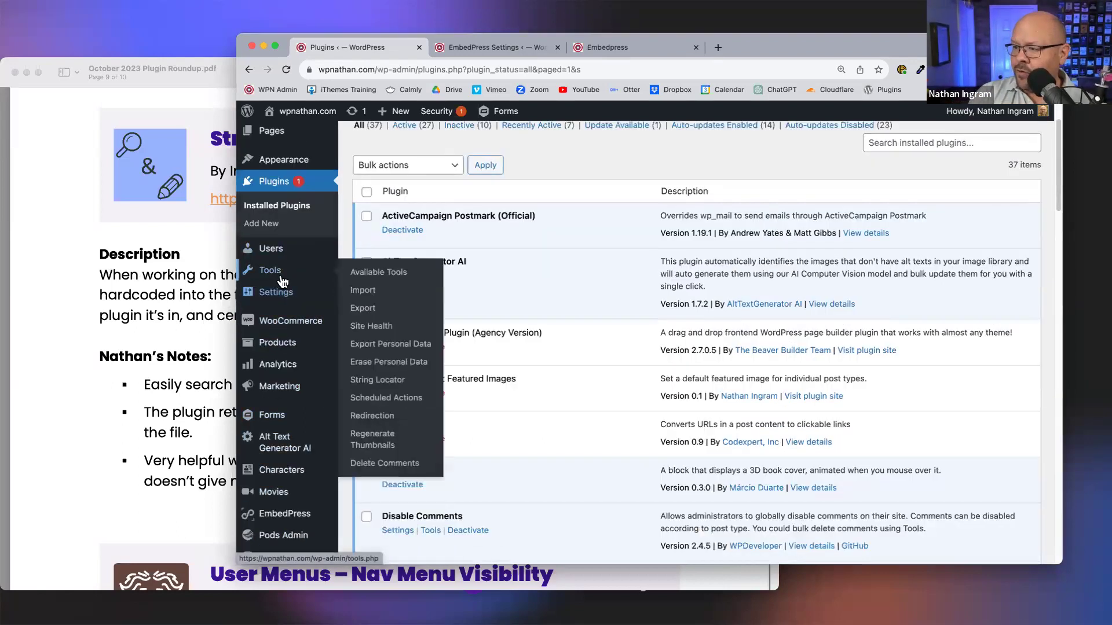
pyautogui.click(379, 383)
pyautogui.click(537, 259)
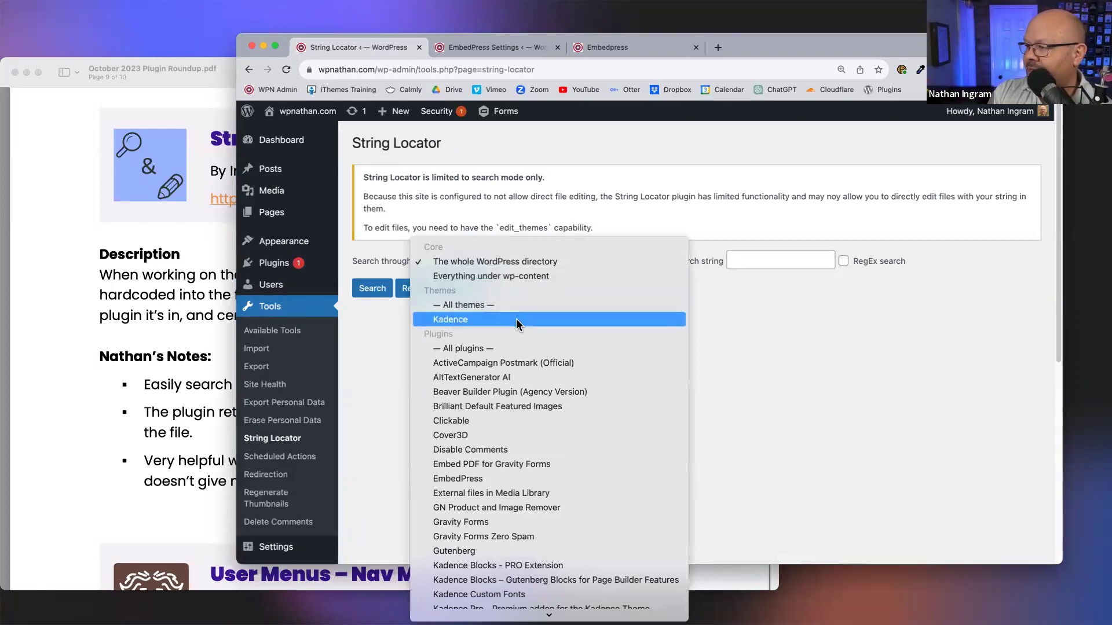
pyautogui.scroll(-5, 556, 354)
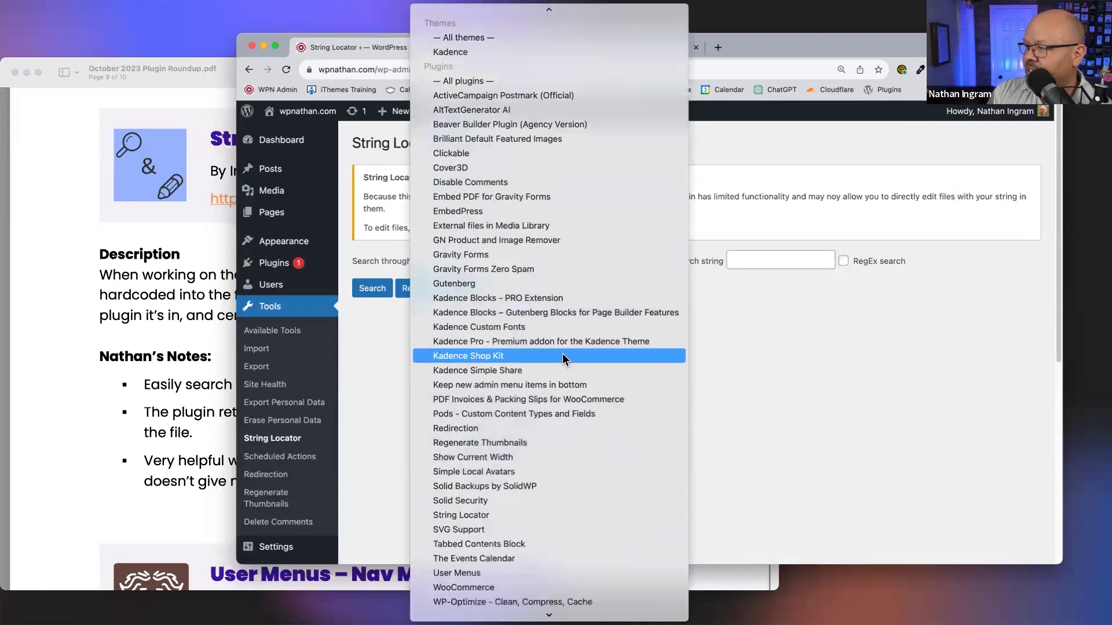
pyautogui.scroll(-2, 564, 359)
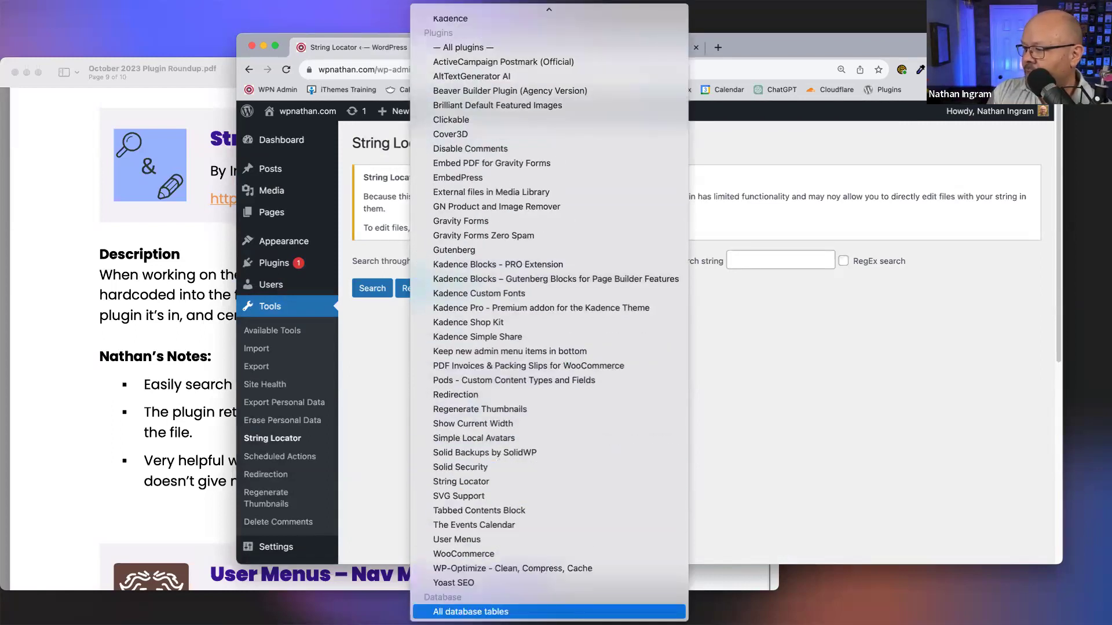
pyautogui.scroll(3, 533, 266)
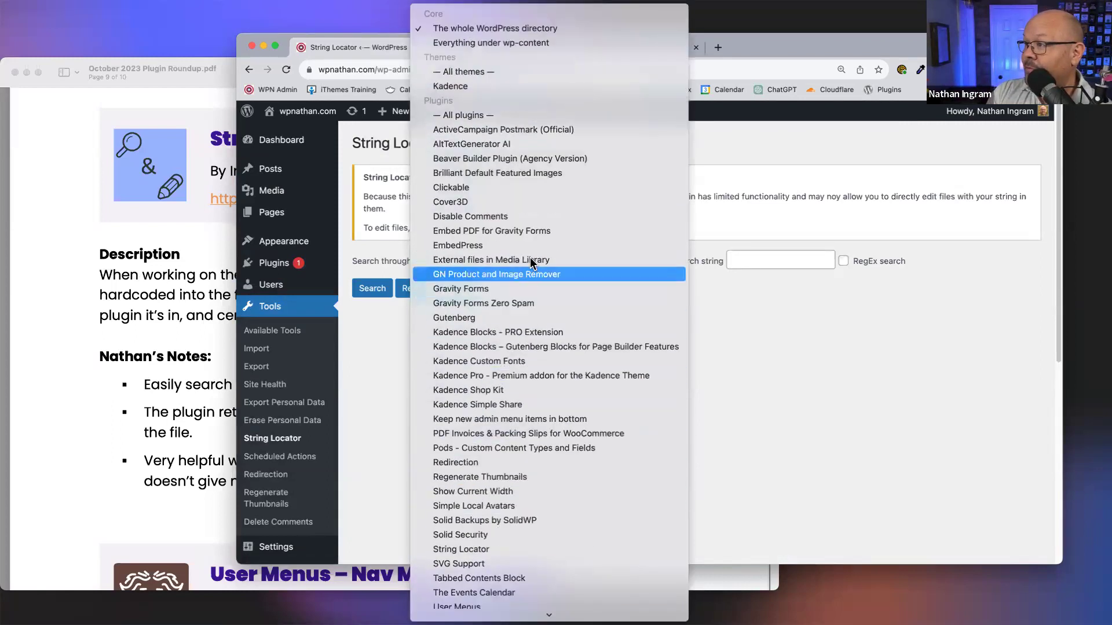
pyautogui.click(542, 29)
# Run a String Locator search for "embedpress".
pyautogui.click(756, 261)
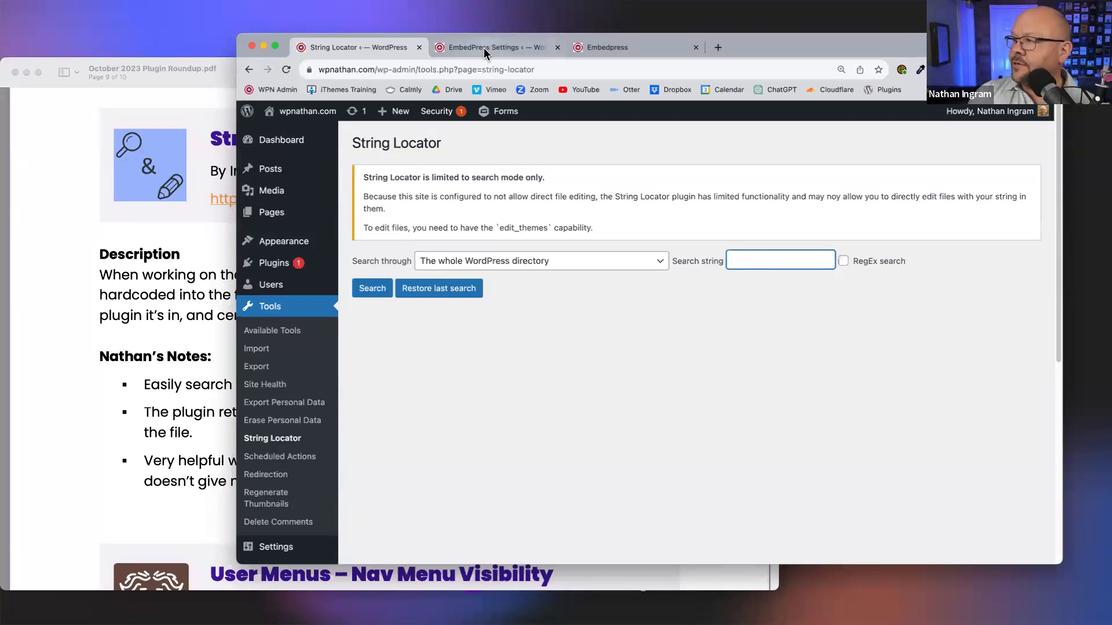
pyautogui.write('em')
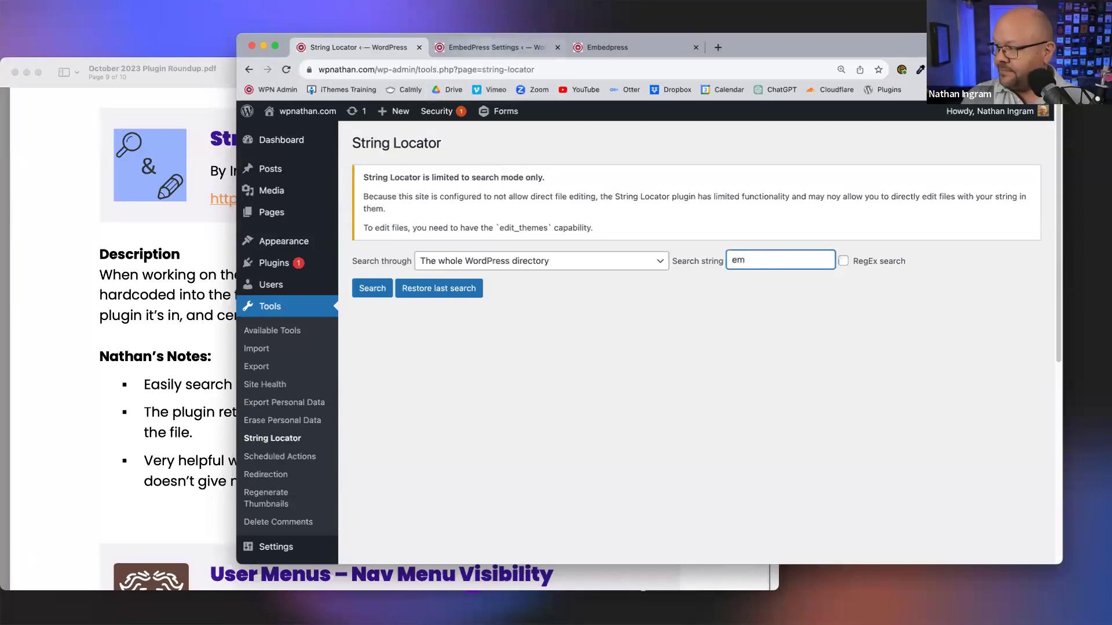
pyautogui.write('bedpress')
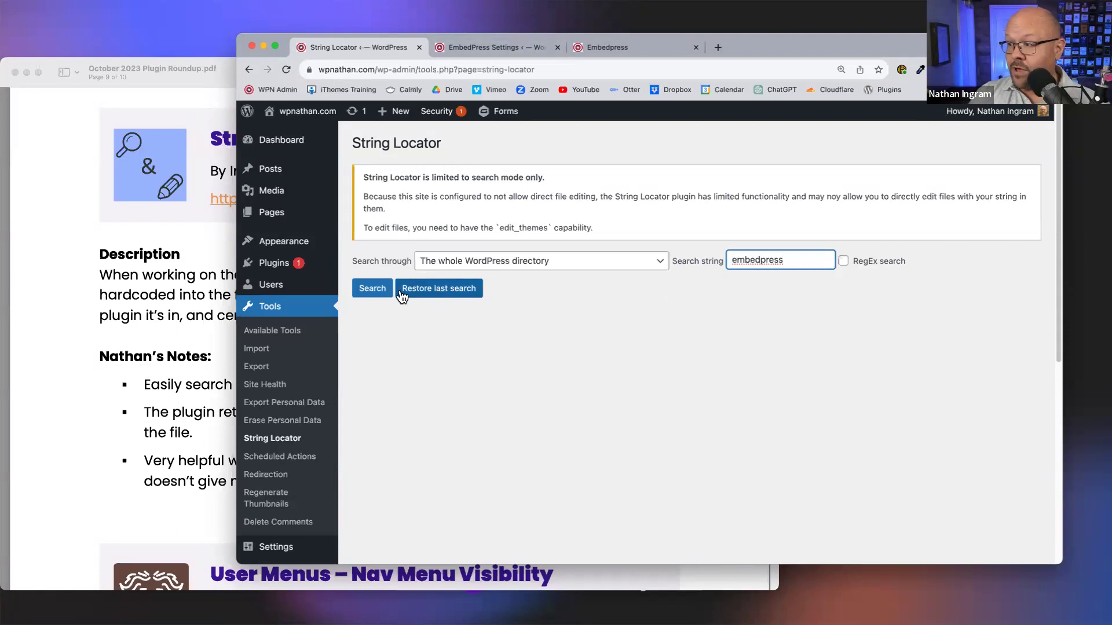
pyautogui.click(369, 292)
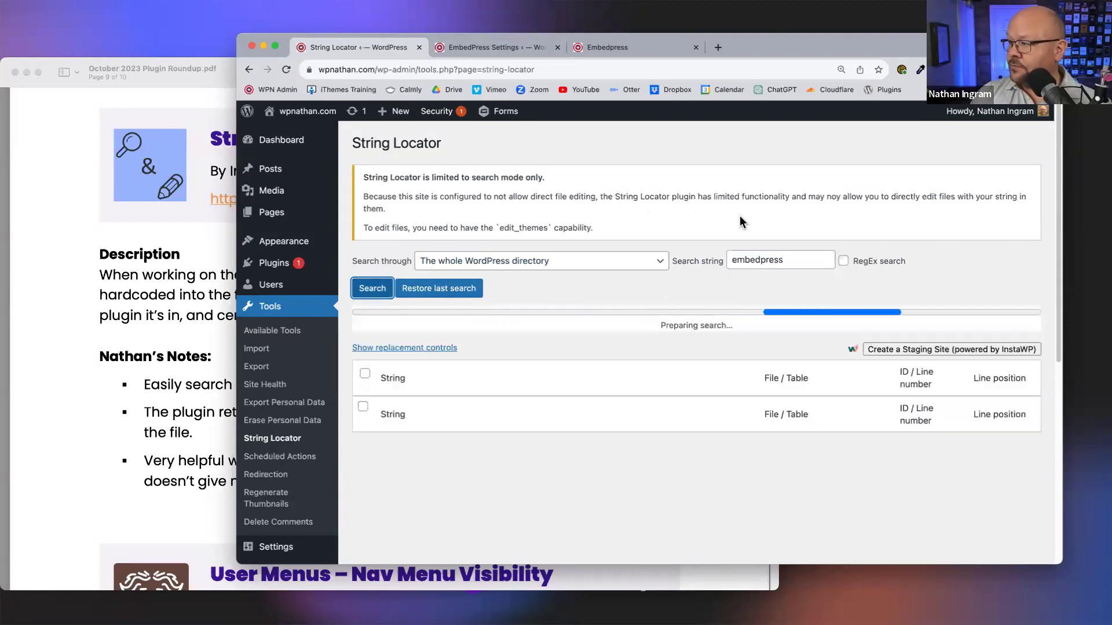
pyautogui.scroll(-1, 780, 220)
pyautogui.scroll(-5, 781, 220)
pyautogui.scroll(7, 781, 220)
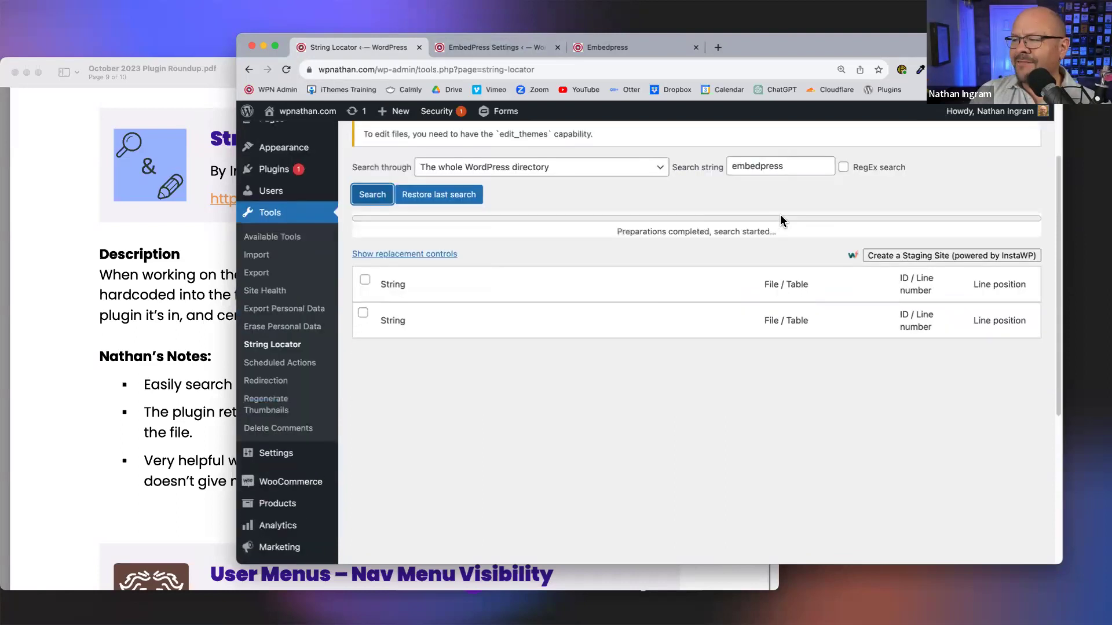
pyautogui.scroll(-1, 781, 220)
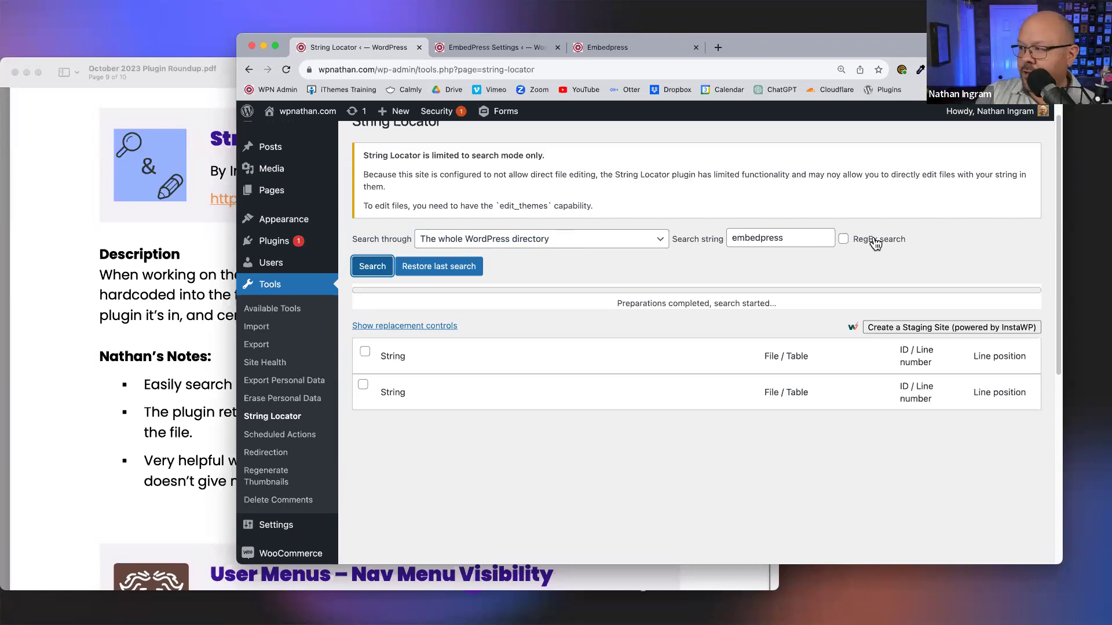
pyautogui.scroll(-2, 725, 281)
pyautogui.scroll(3, 725, 281)
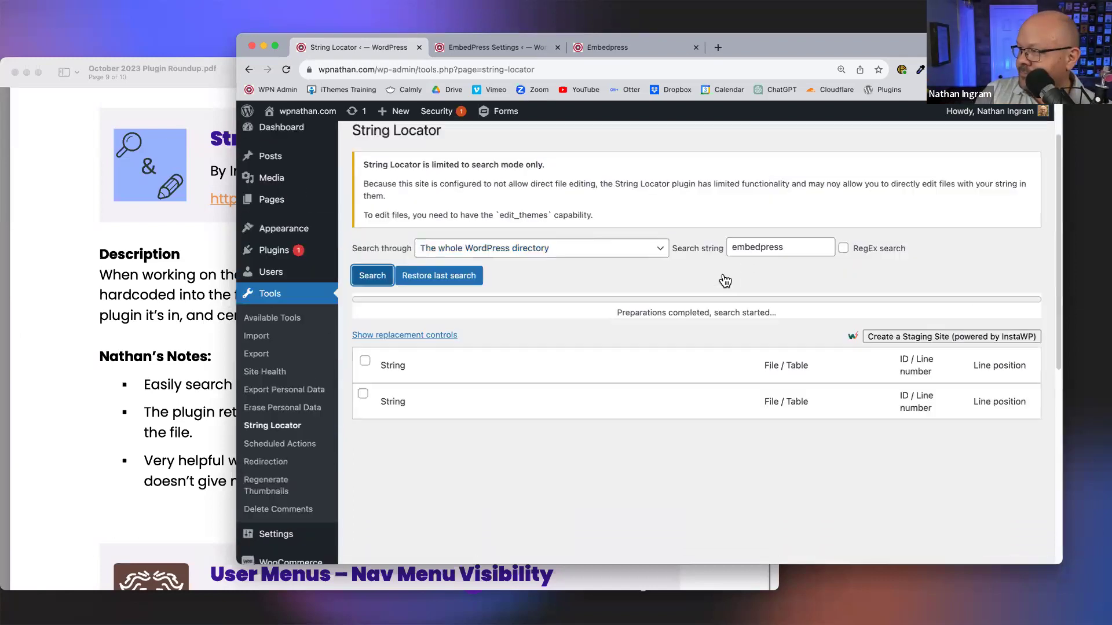
pyautogui.scroll(1, 724, 281)
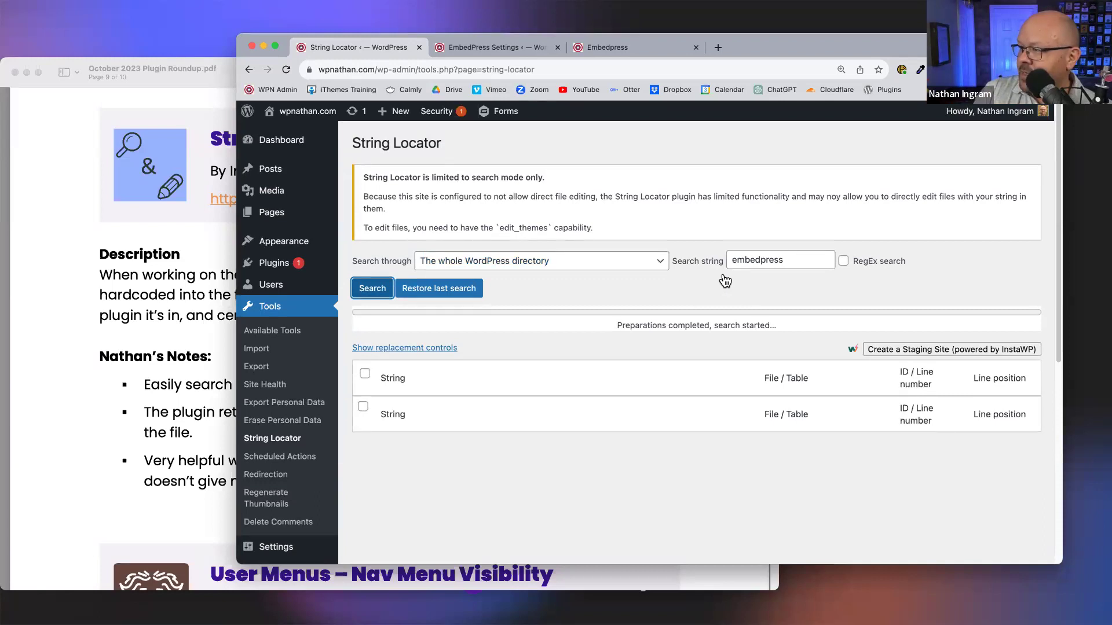
# Check the String locator entry in the PDF, return to the running search and keep waiting for the unresponsive page.
pyautogui.click(134, 262)
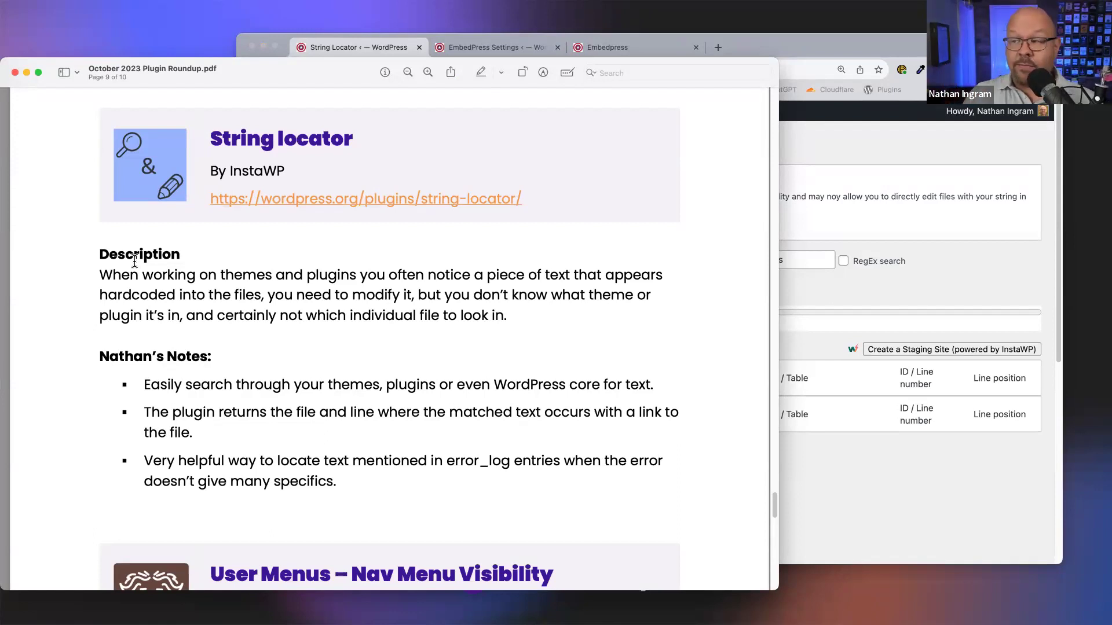
pyautogui.click(794, 65)
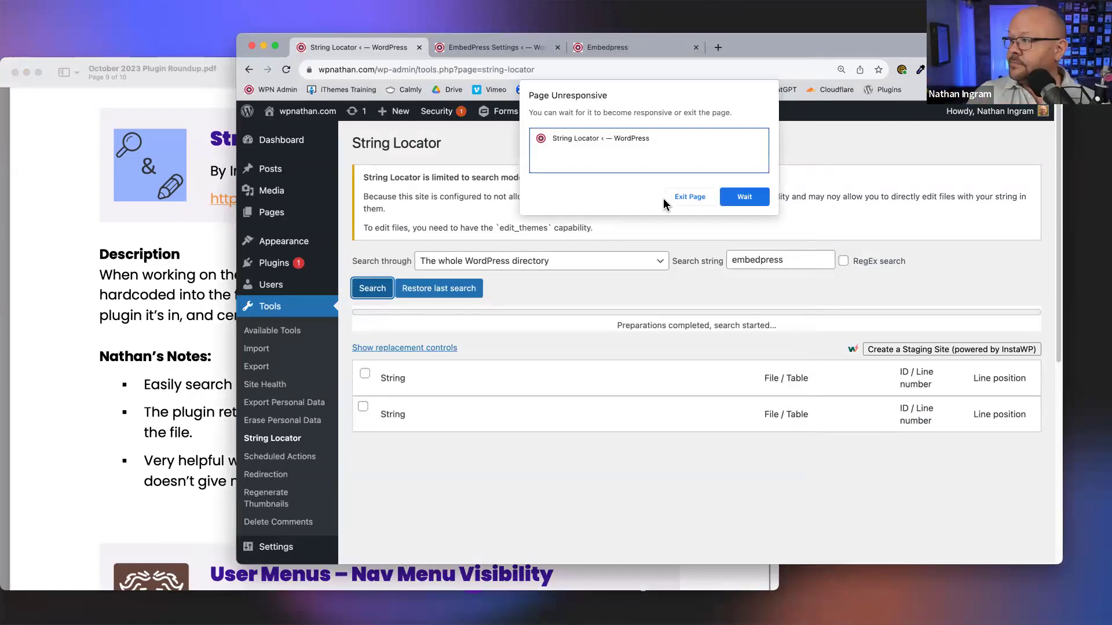
pyautogui.click(746, 198)
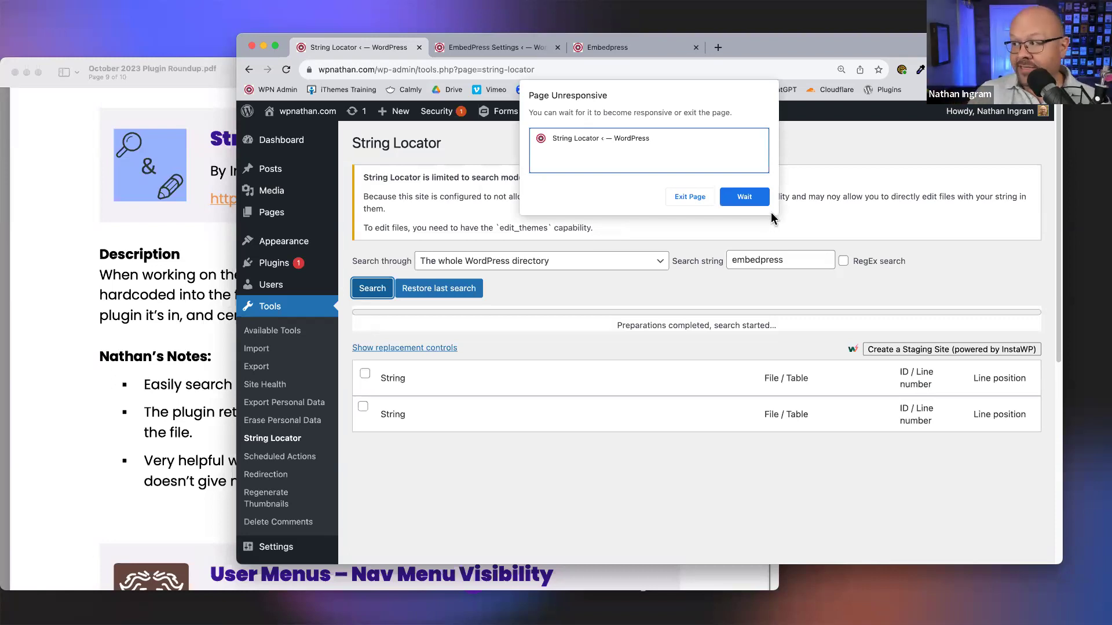
pyautogui.click(752, 198)
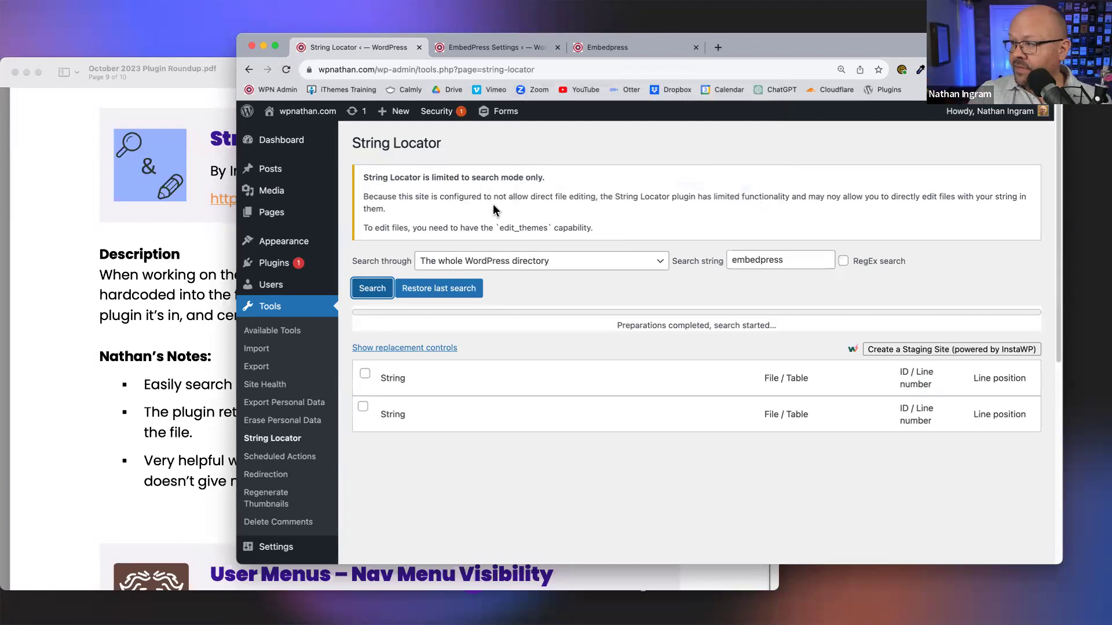
# Switch back to the Plugin Roundup PDF, review the String locator notes and continue to the User Menus – Nav Menu Visibility entry.
pyautogui.click(95, 338)
pyautogui.scroll(-1, 263, 310)
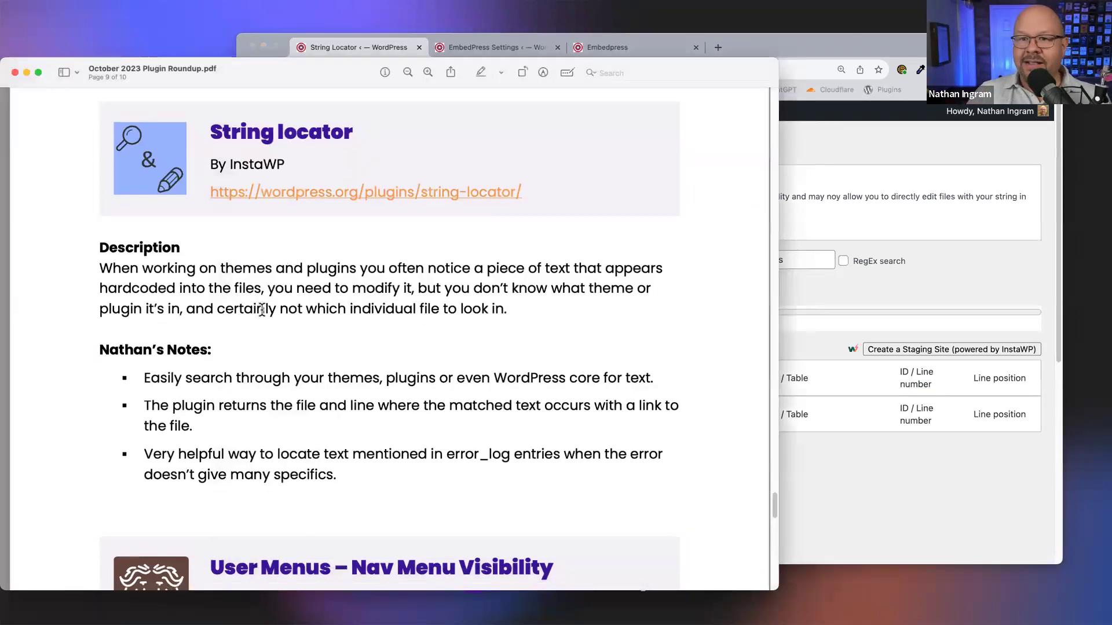
pyautogui.scroll(-4, 264, 310)
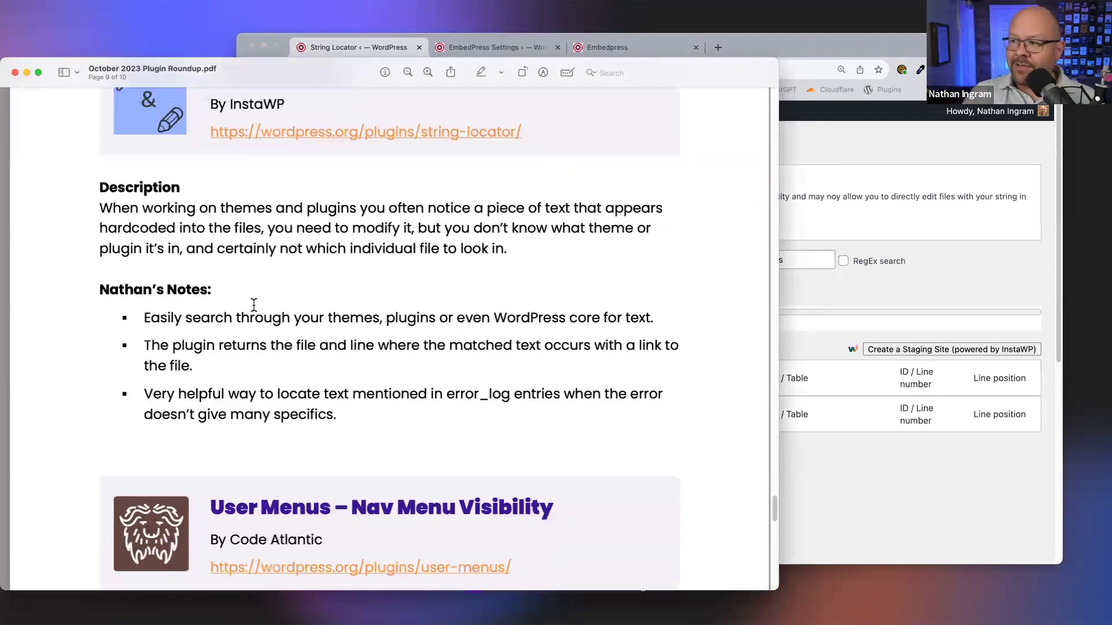
pyautogui.scroll(3, 258, 309)
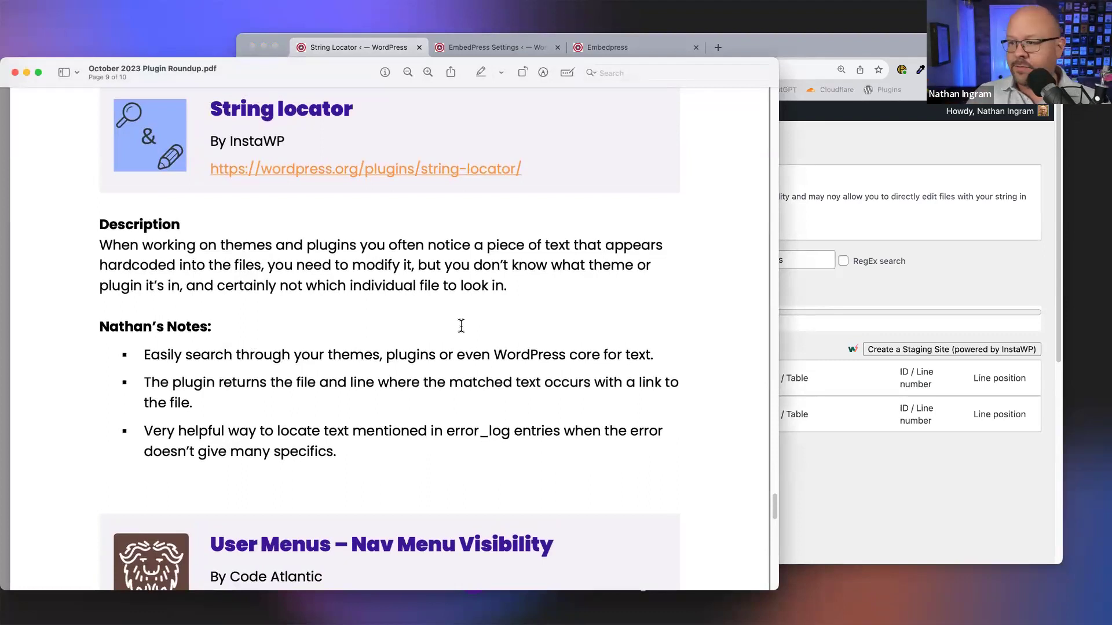
pyautogui.scroll(-10, 644, 335)
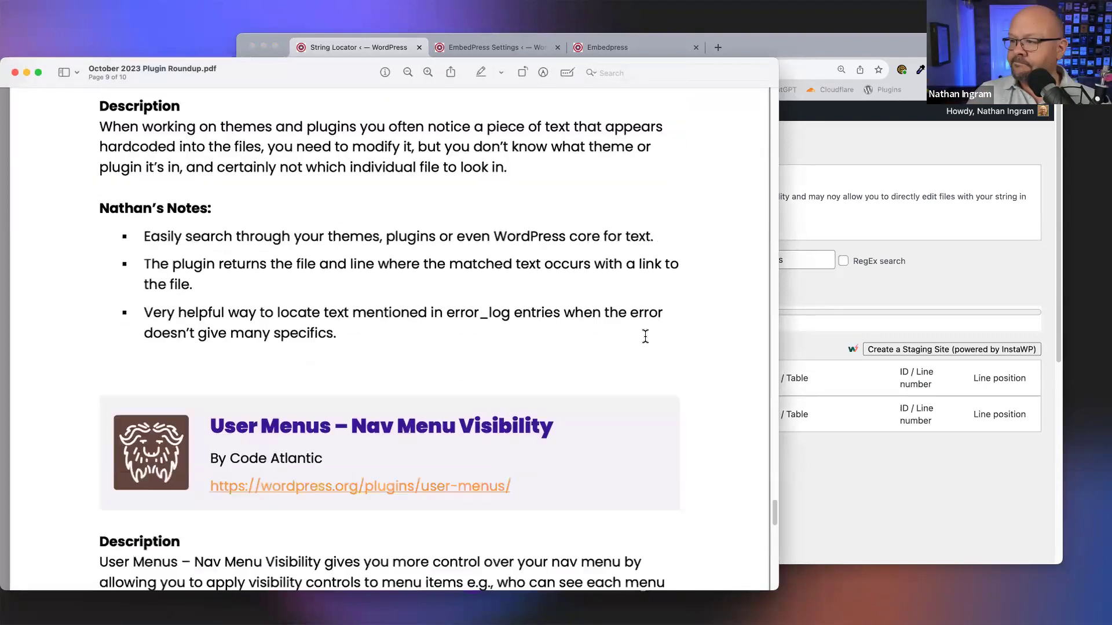
# Read the User Menus notes in the PDF and look at the Solid Academy site's header navigation in the browser as an example.
pyautogui.scroll(-5, 645, 336)
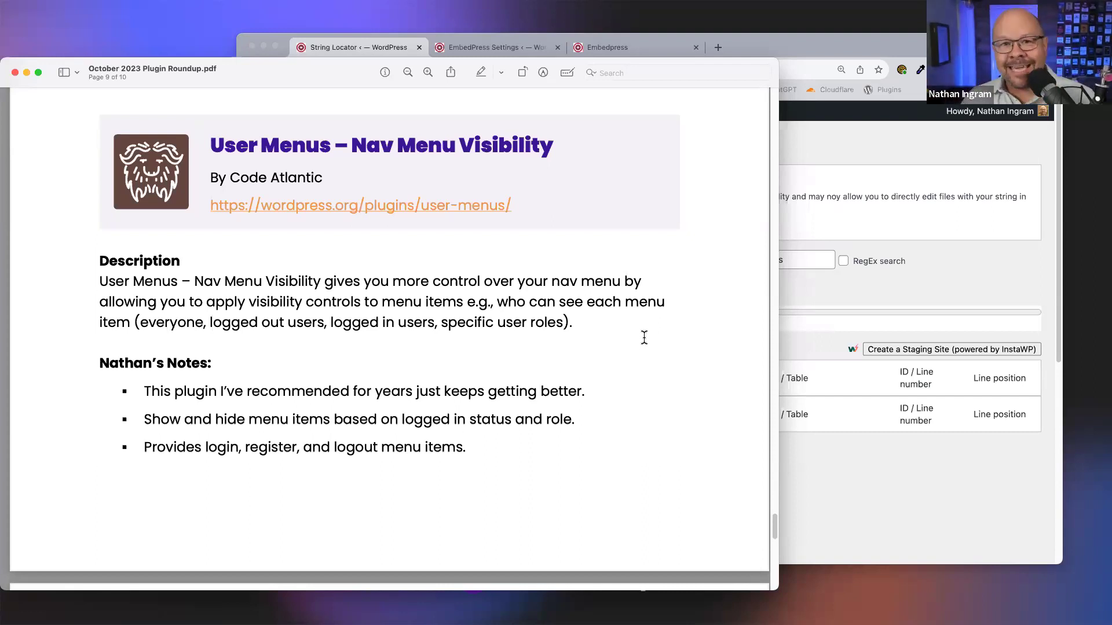
pyautogui.click(783, 51)
pyautogui.click(718, 47)
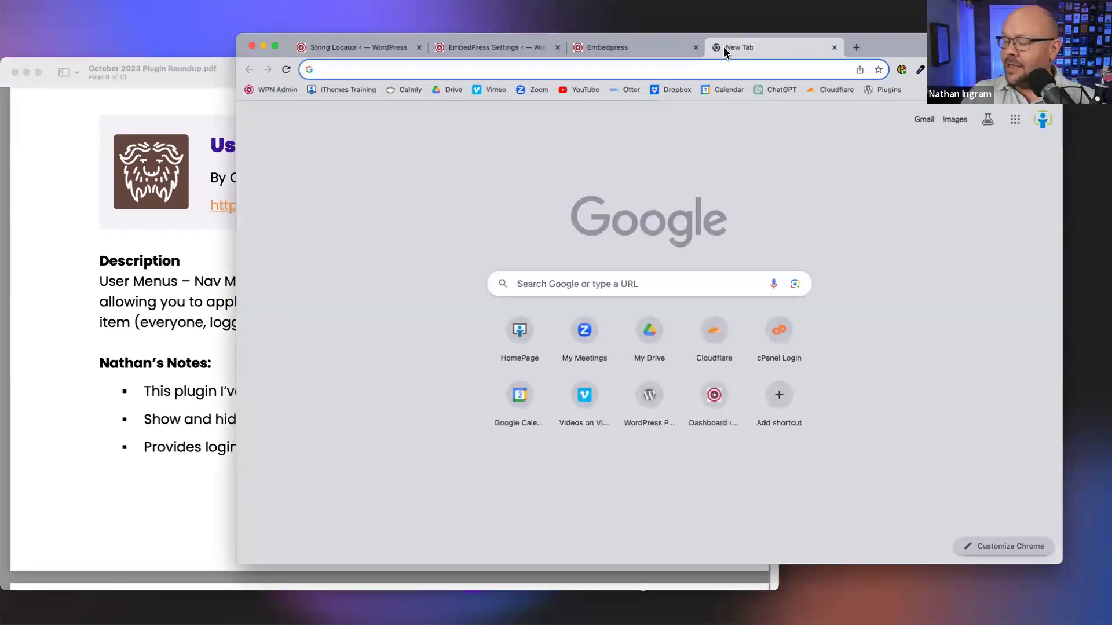
pyautogui.press('super+w')
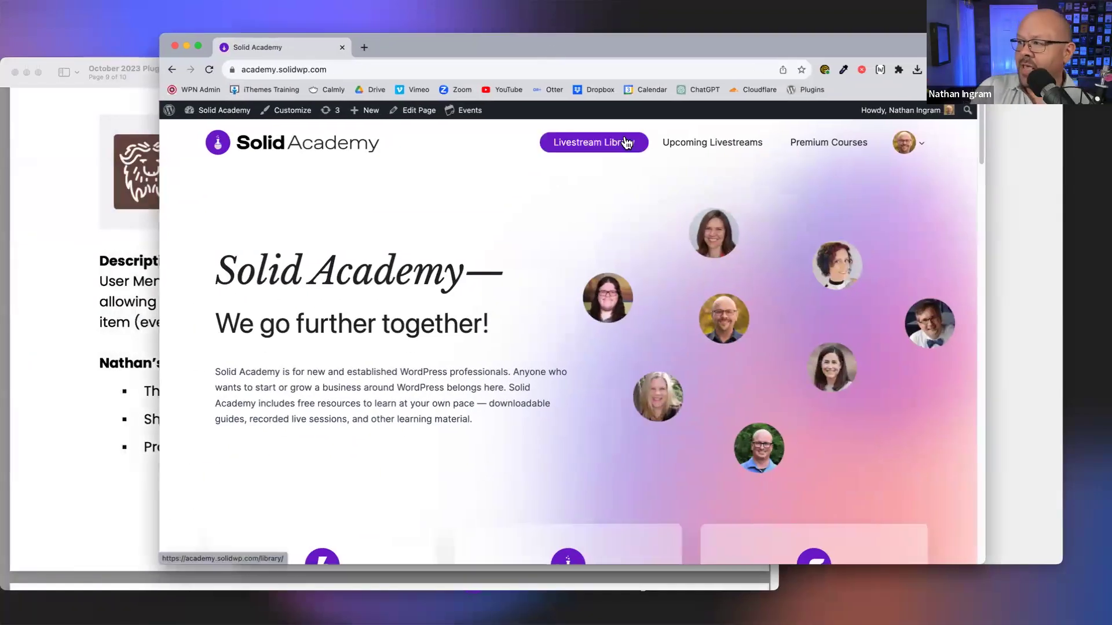
pyautogui.moveTo(903, 154)
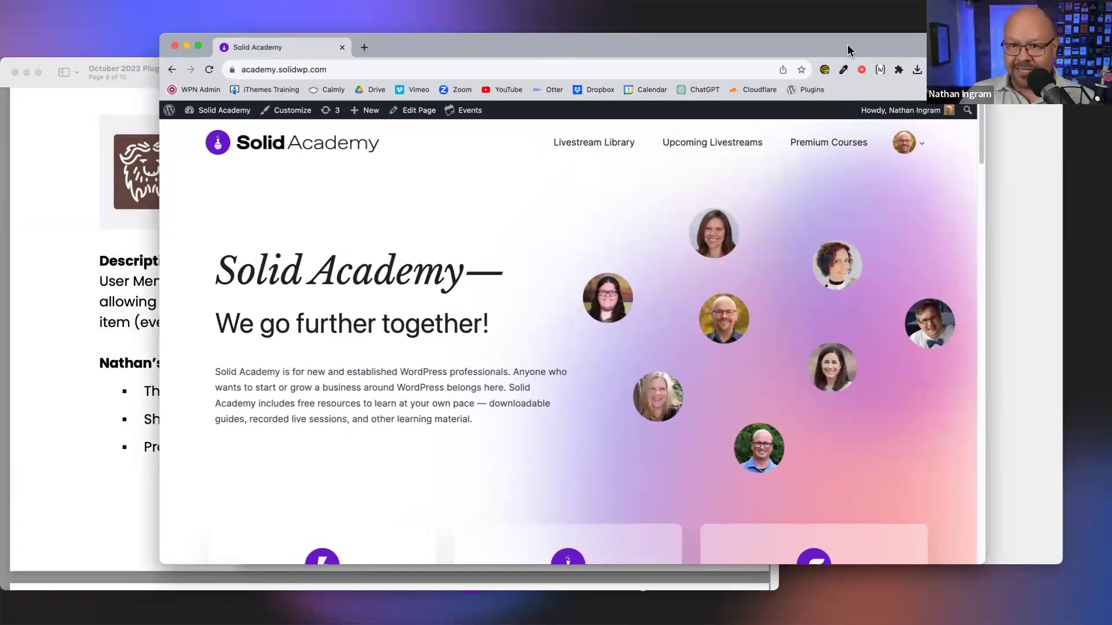
pyautogui.press('super+w')
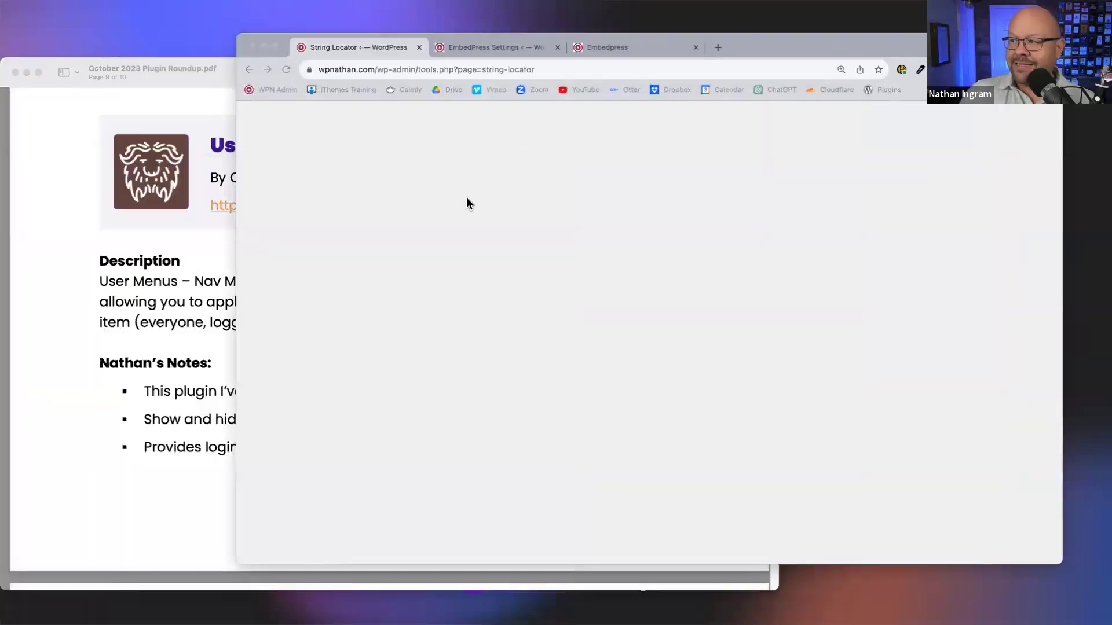
# Reload the String Locator page, open the installed plugins list in place of the EmbedPress settings and activate the User Menus plugin.
pyautogui.click(288, 69)
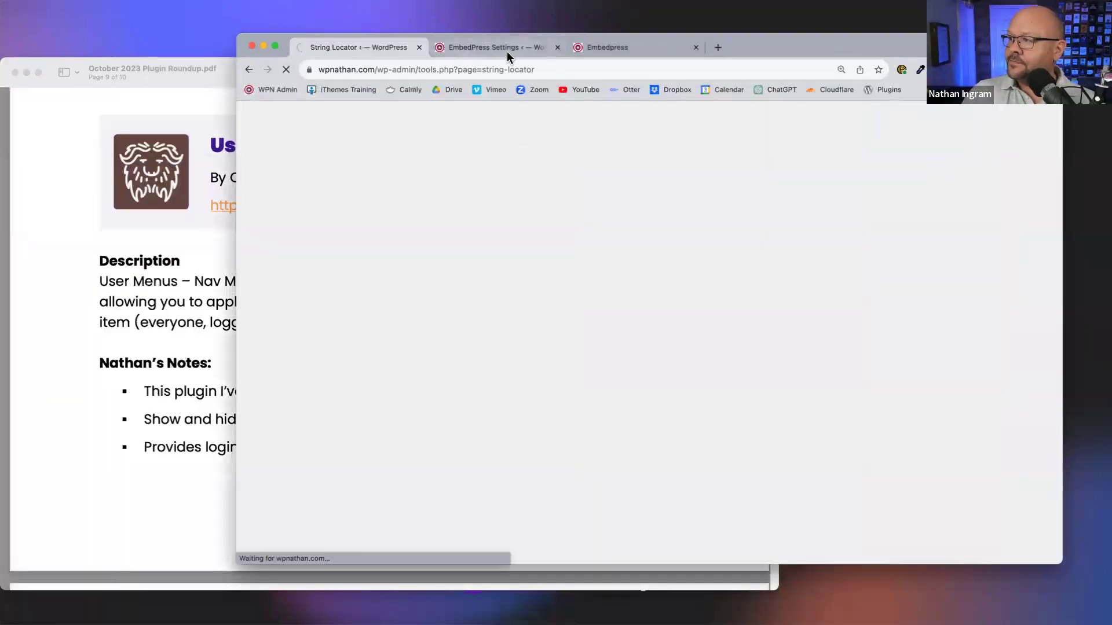
pyautogui.click(507, 51)
pyautogui.moveTo(298, 249)
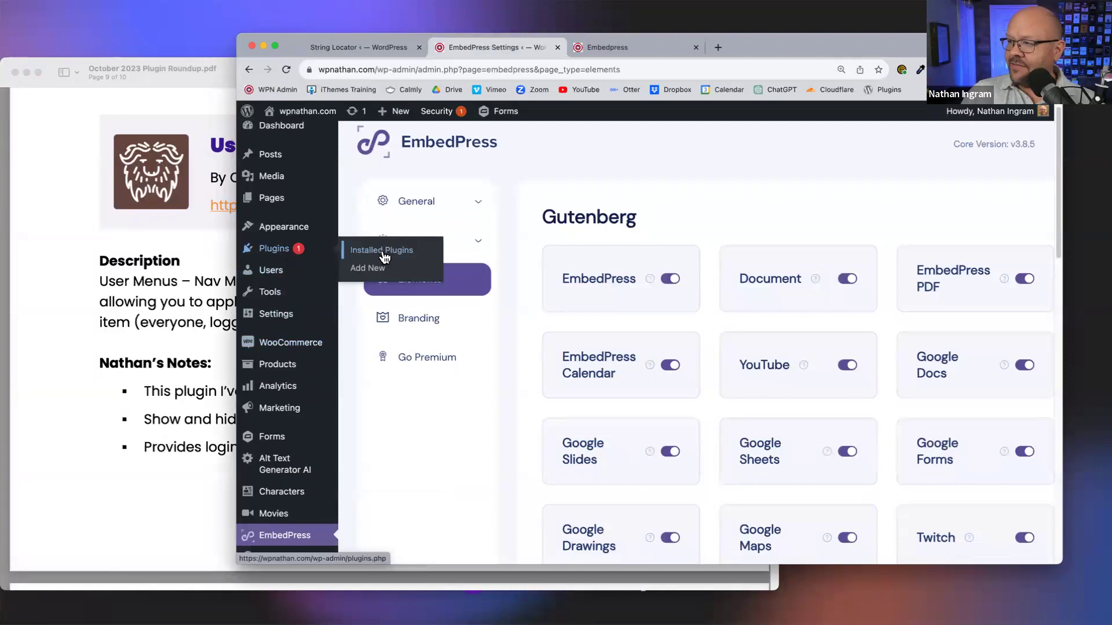
pyautogui.click(453, 354)
pyautogui.scroll(-2, 453, 353)
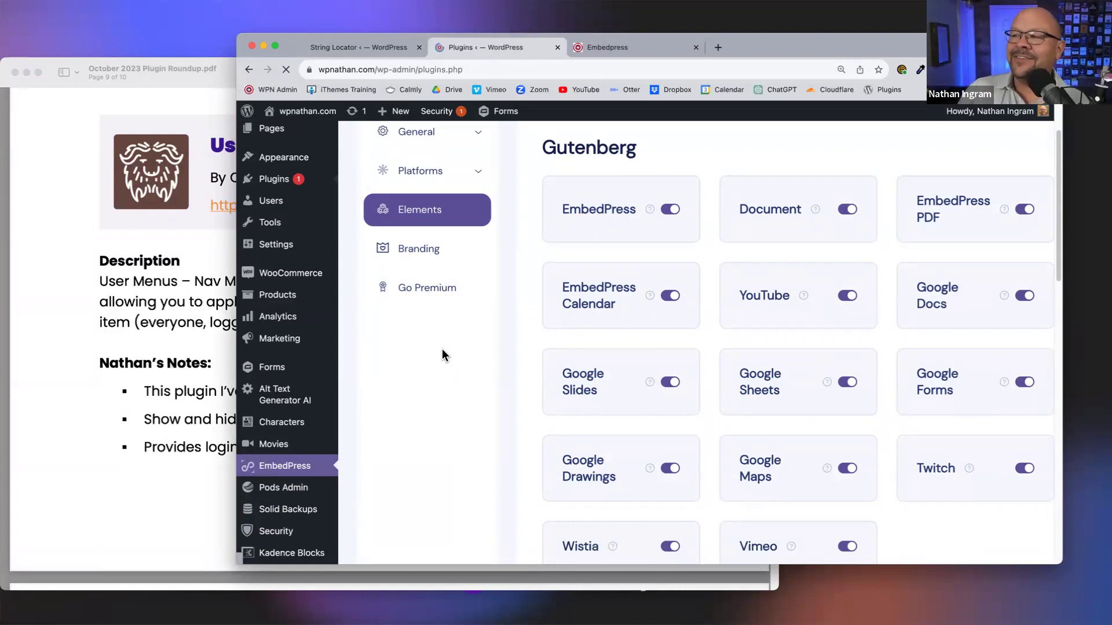
pyautogui.scroll(-5, 443, 348)
pyautogui.scroll(-5, 442, 346)
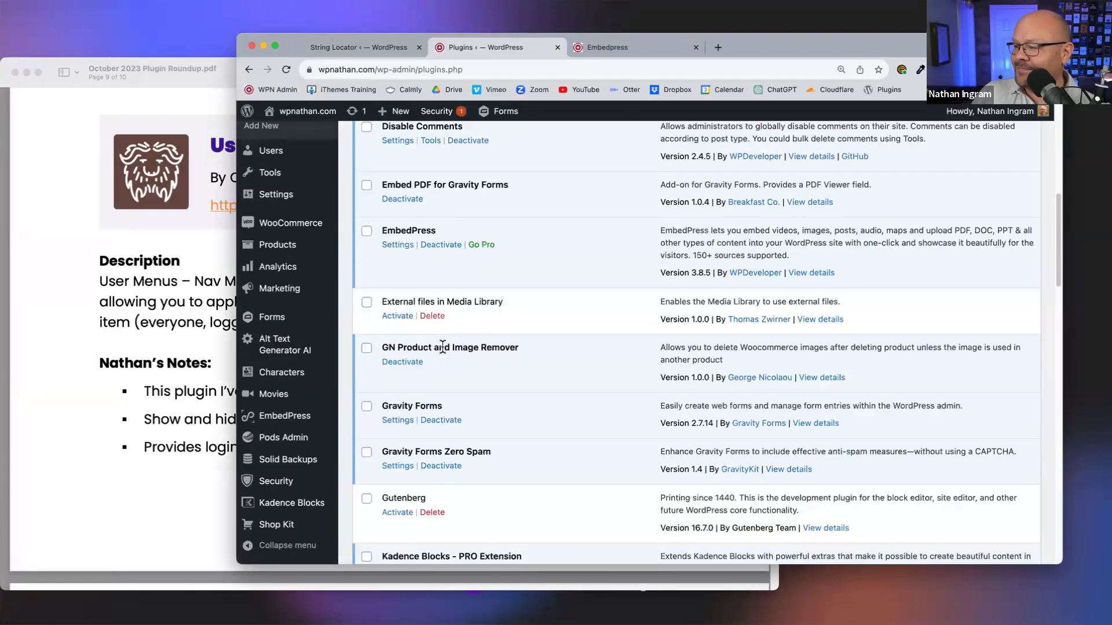
pyautogui.scroll(-6, 443, 346)
pyautogui.scroll(-20, 442, 346)
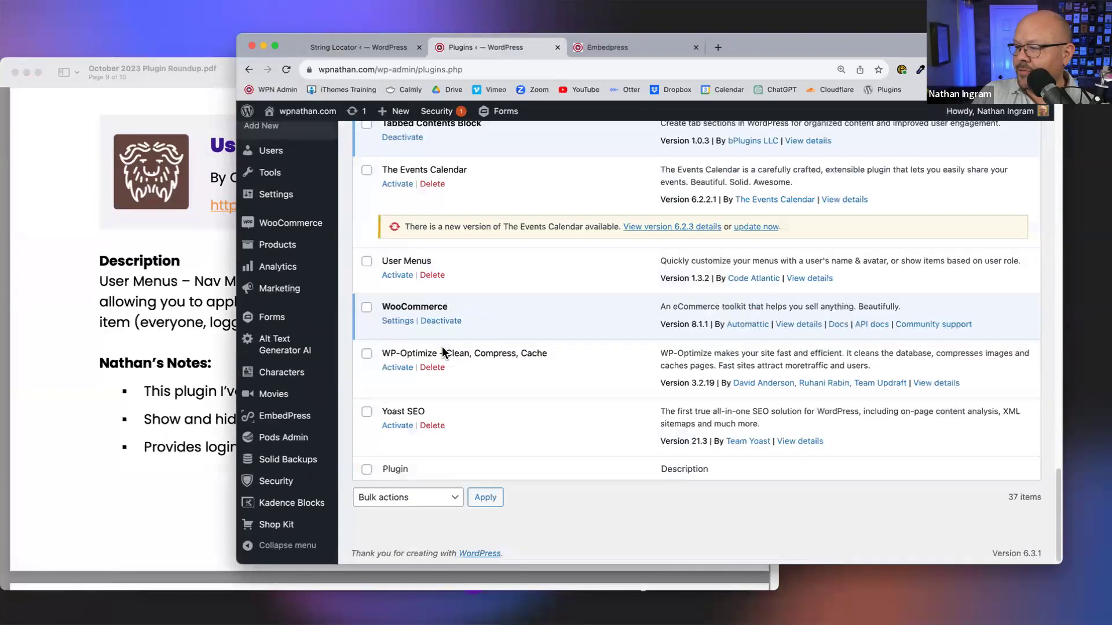
pyautogui.click(390, 278)
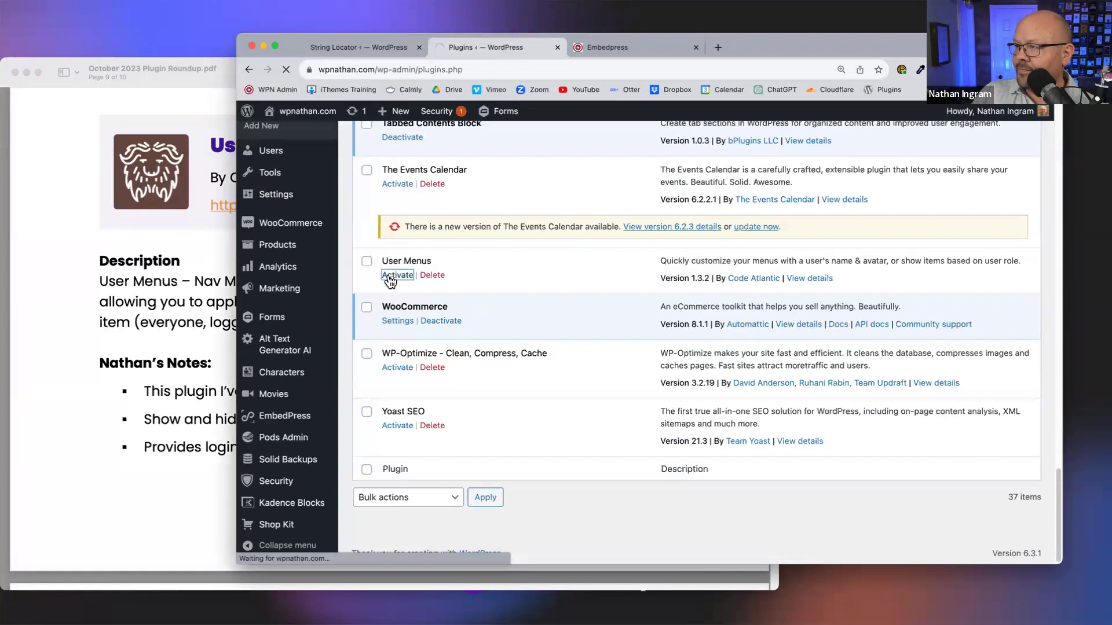
# Close the String Locator page and skip the User Menus opt-in for email notifications.
pyautogui.click(413, 50)
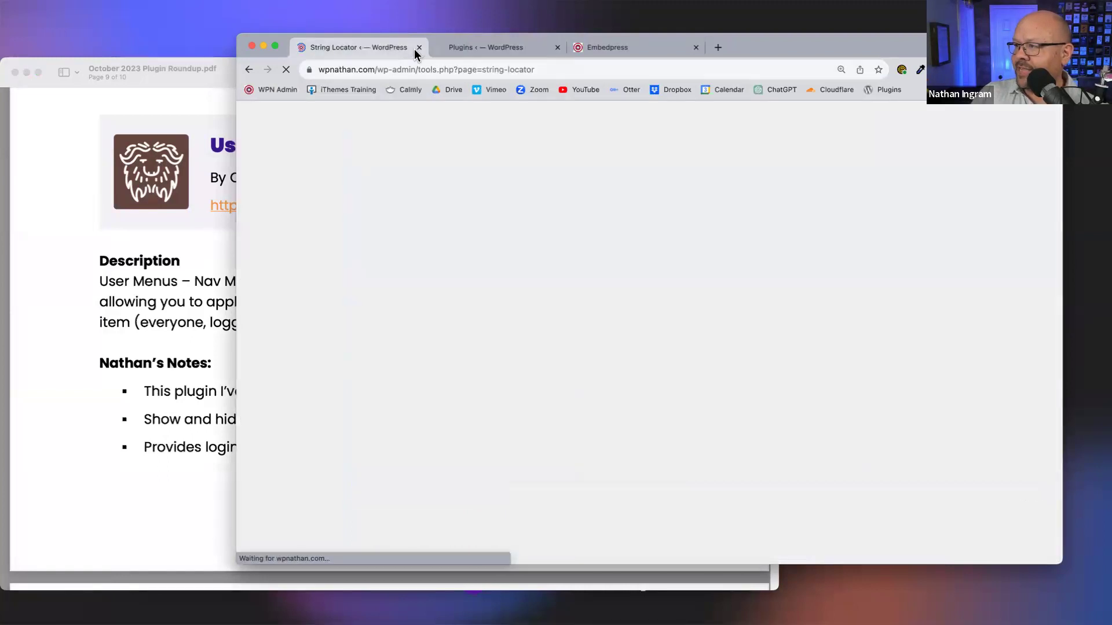
pyautogui.click(418, 47)
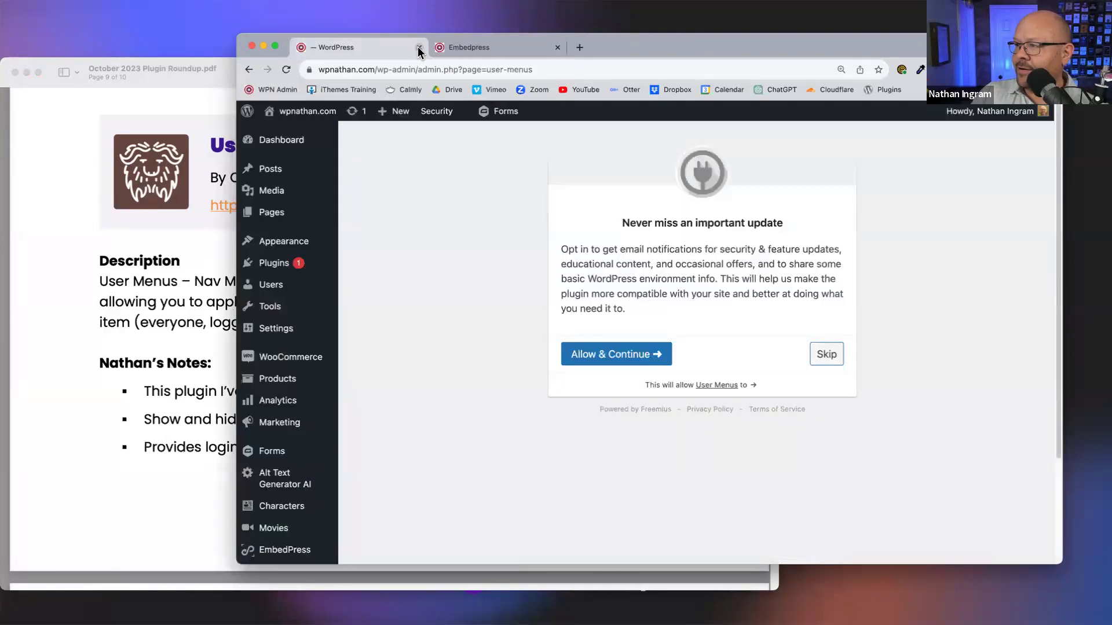
pyautogui.click(823, 358)
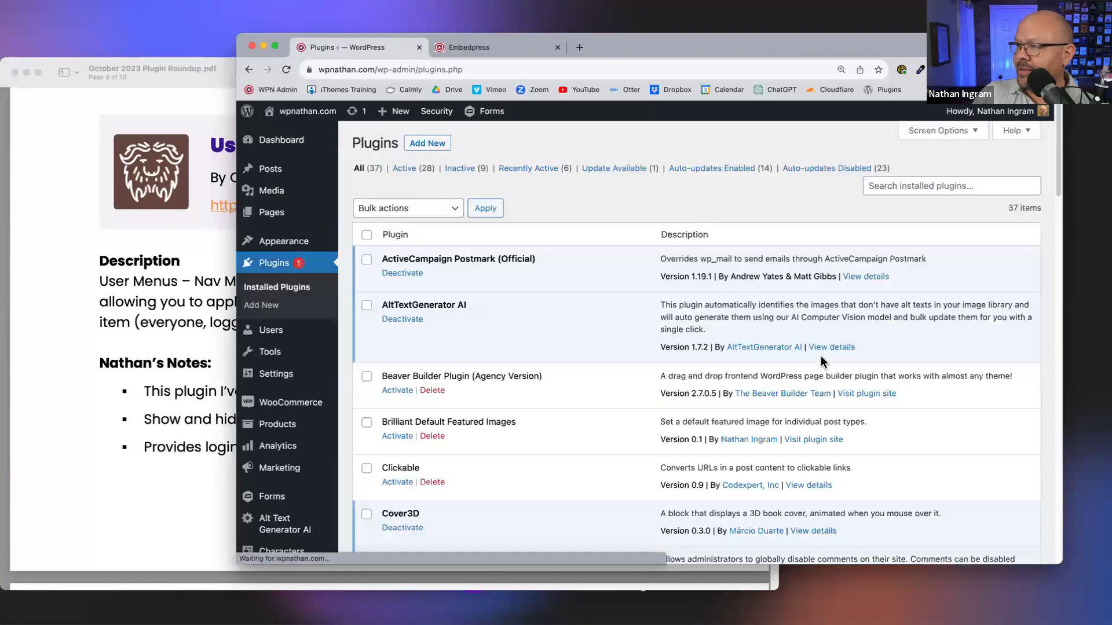
# Open the WordPress menu editor at the structure of the Main (Primary) menu.
pyautogui.moveTo(302, 251)
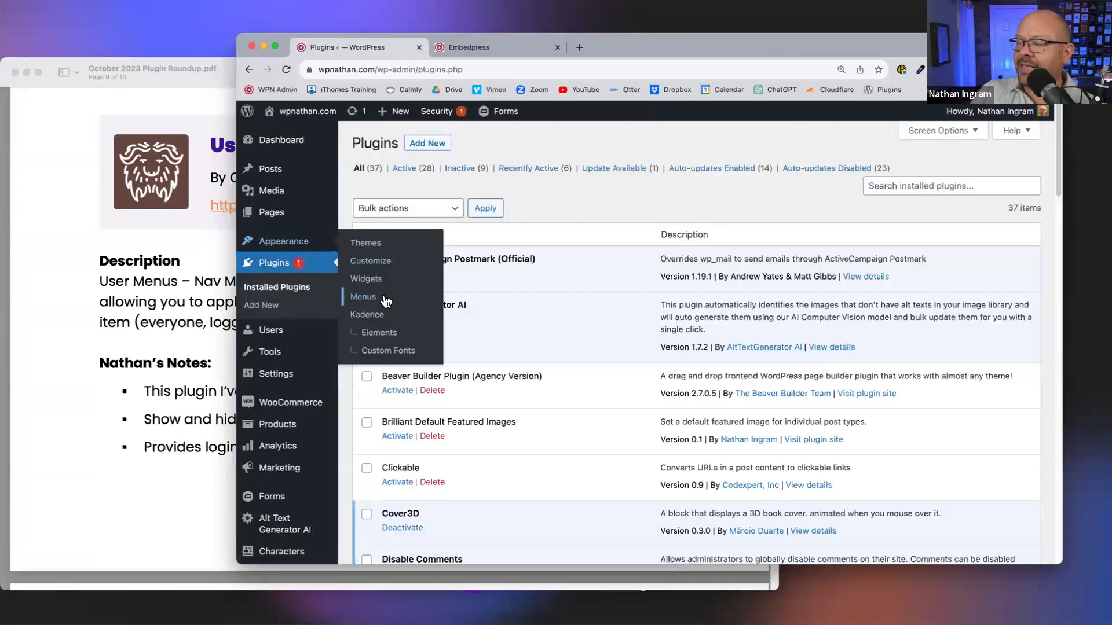
pyautogui.click(386, 300)
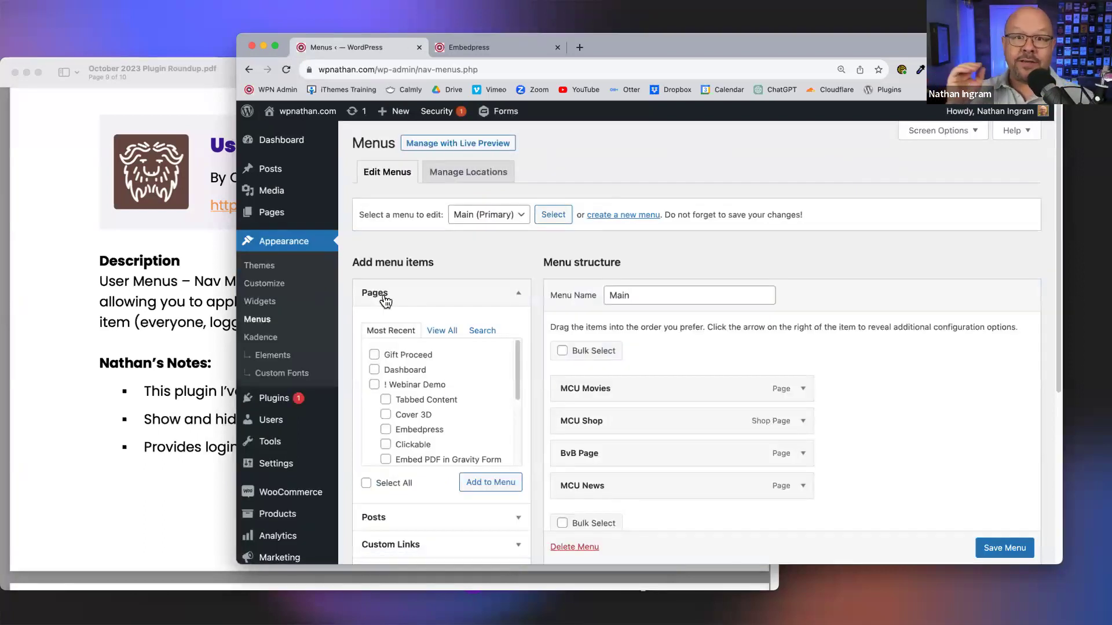
pyautogui.scroll(-1, 934, 310)
pyautogui.scroll(-2, 933, 310)
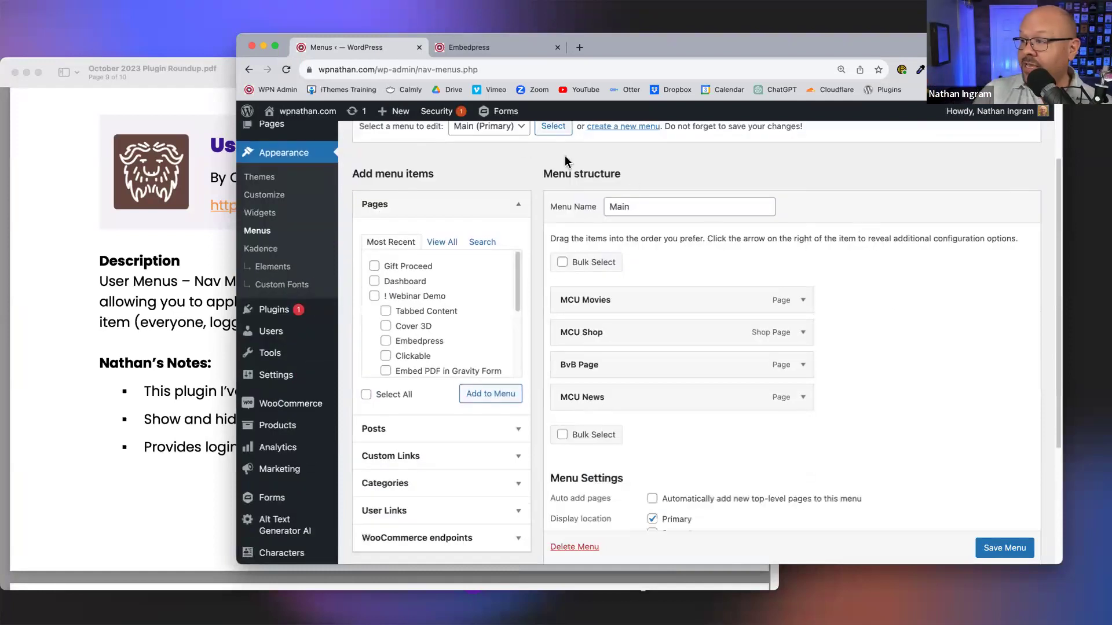
pyautogui.scroll(-1, 657, 232)
# Expand the MCU Movies menu item and set who can see its link to Everyone.
pyautogui.click(803, 265)
pyautogui.scroll(-1, 895, 275)
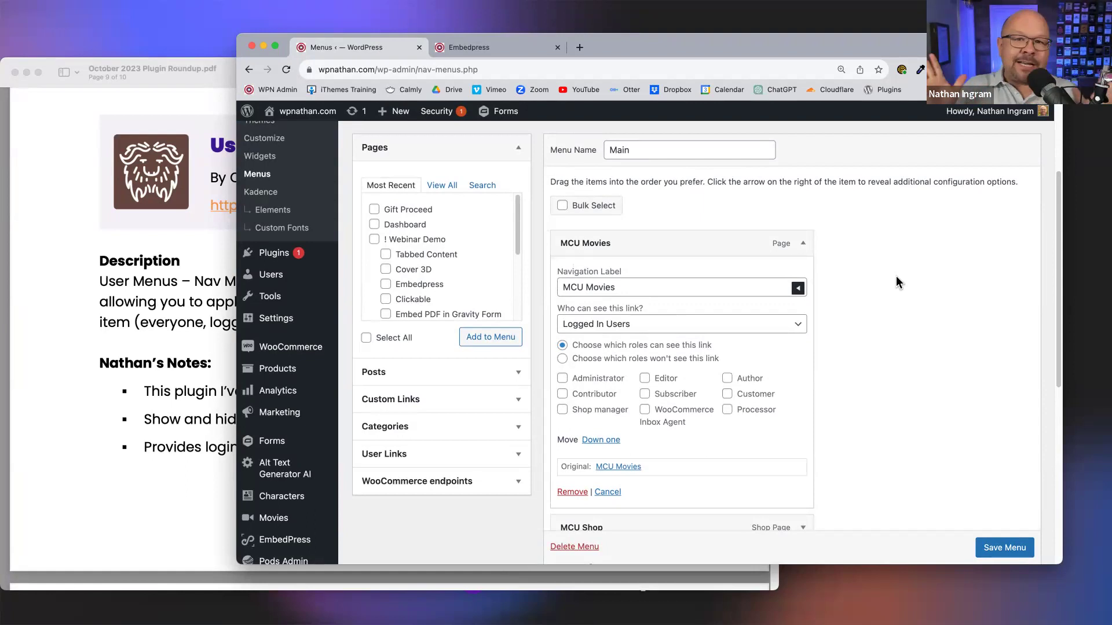
pyautogui.scroll(-2, 895, 275)
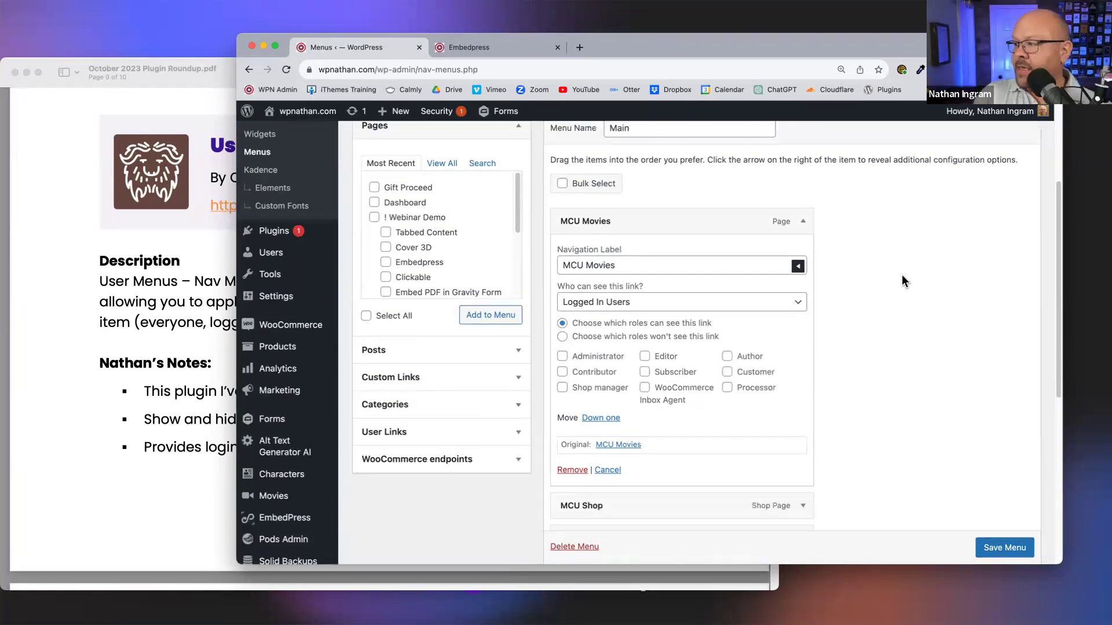
pyautogui.click(784, 302)
pyautogui.click(727, 275)
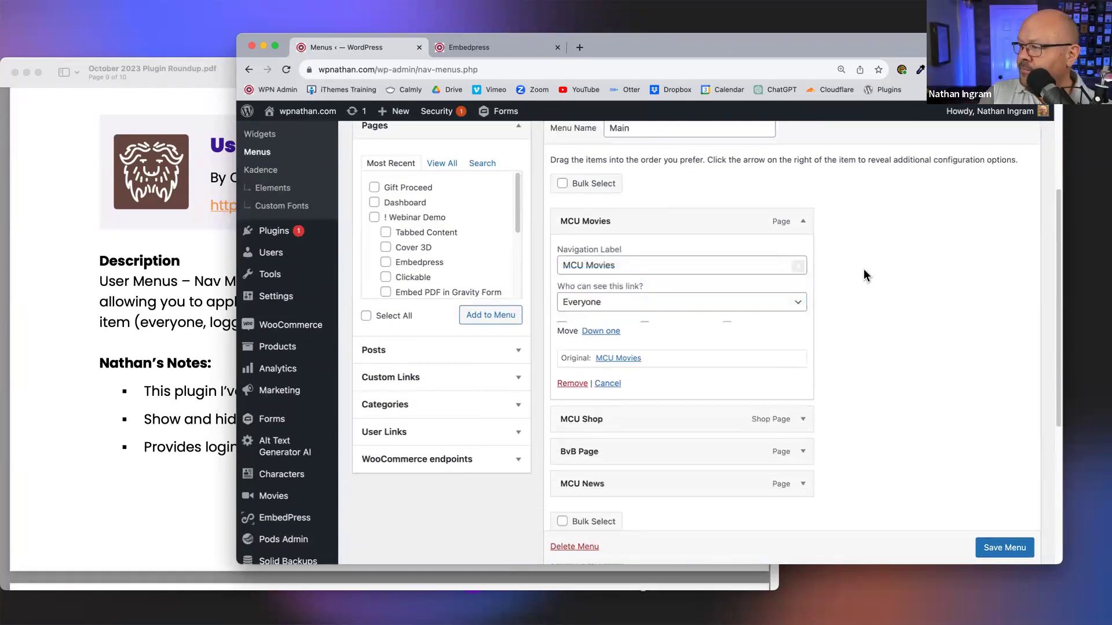
# Expand the MCU Shop and BvB Page menu items and review their link visibility settings.
pyautogui.click(805, 417)
pyautogui.scroll(-5, 907, 379)
pyautogui.scroll(-2, 905, 373)
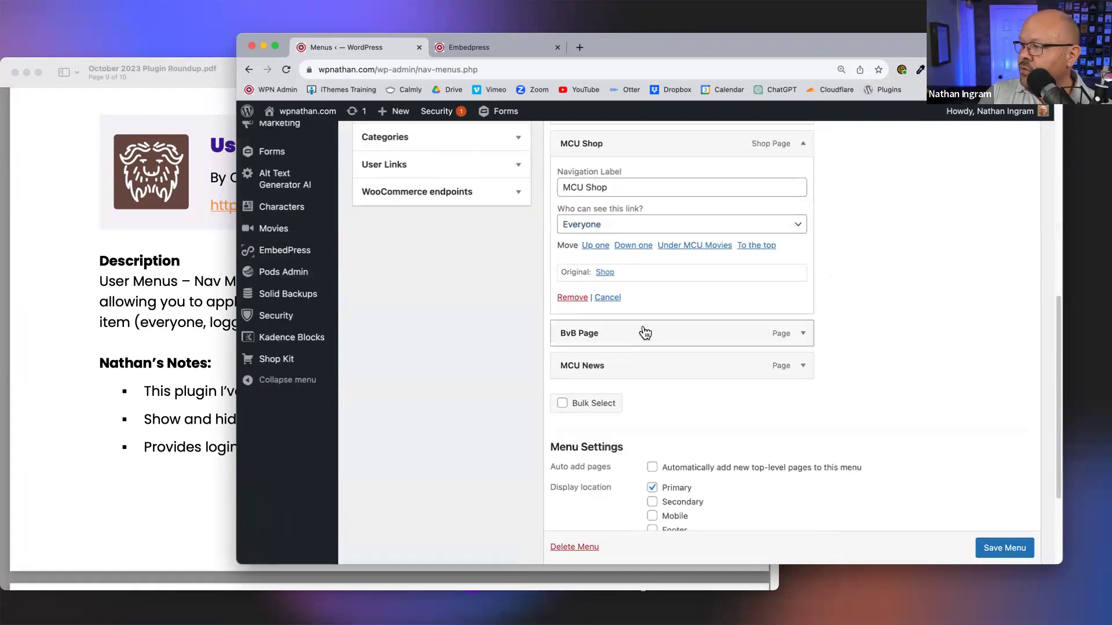
pyautogui.click(802, 333)
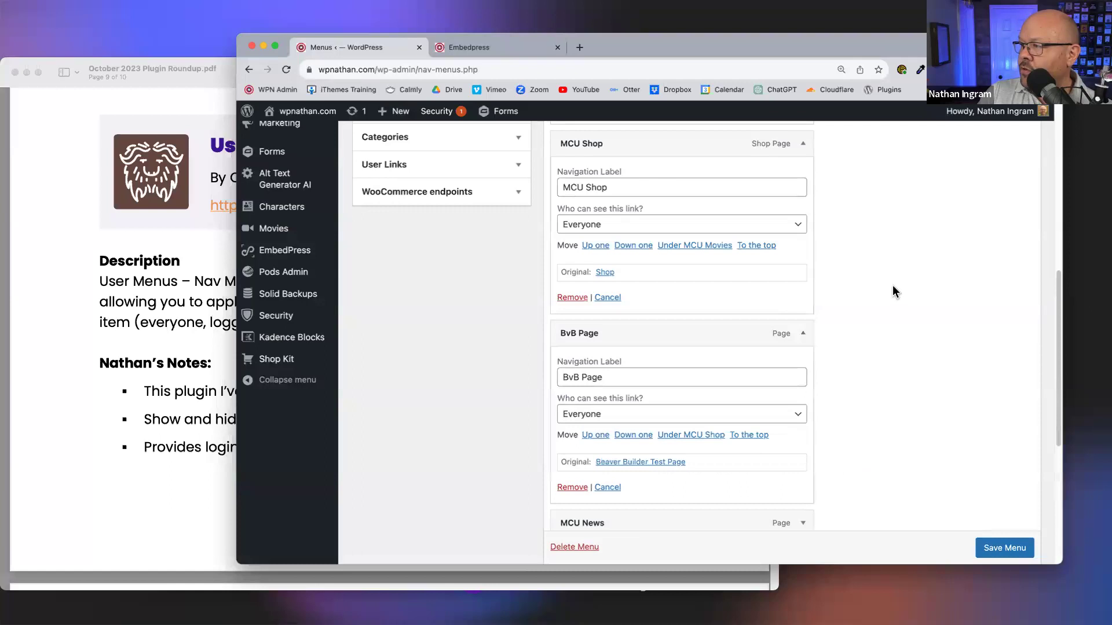
pyautogui.scroll(3, 892, 285)
pyautogui.scroll(-1, 637, 353)
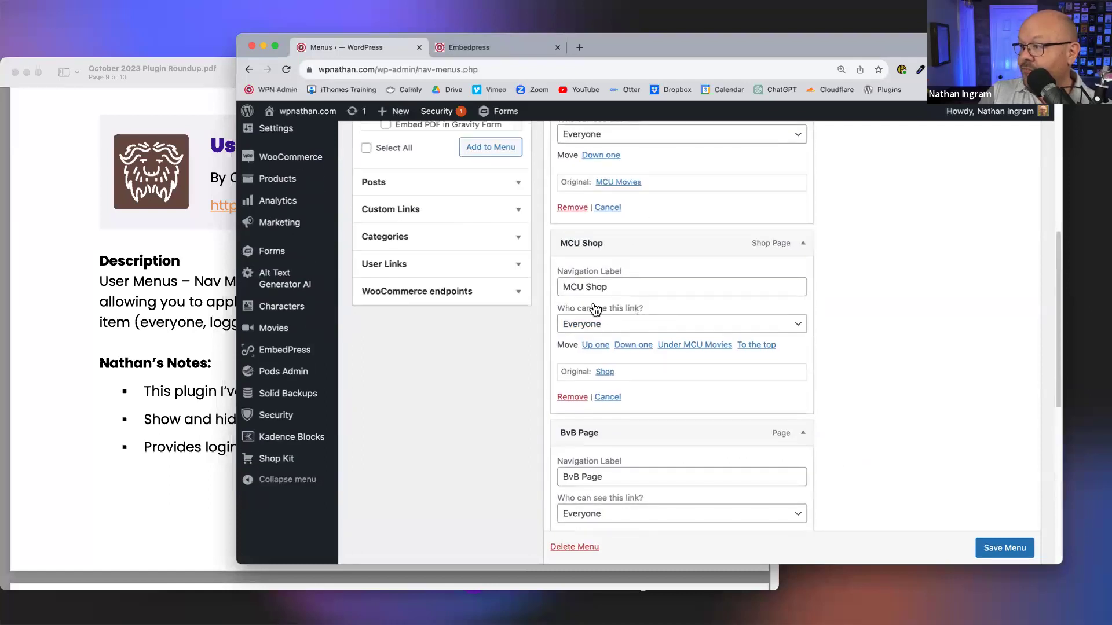
# Try MCU Shop's visibility as Logged Out Users, then as Logged In Users limited to the Administrator and Editor roles.
pyautogui.click(588, 324)
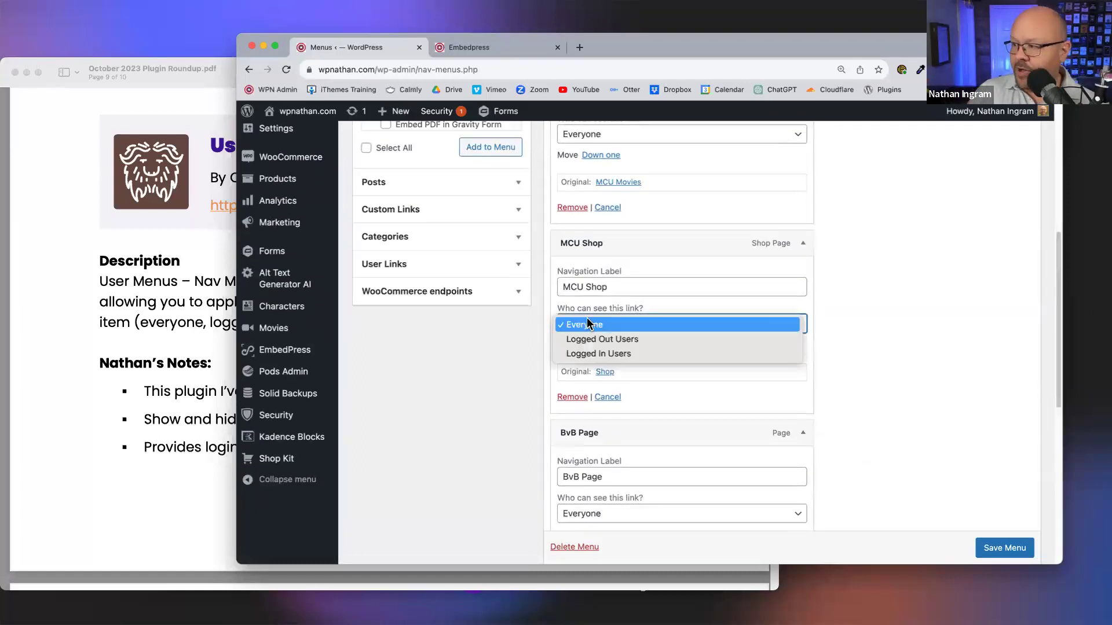
pyautogui.click(692, 344)
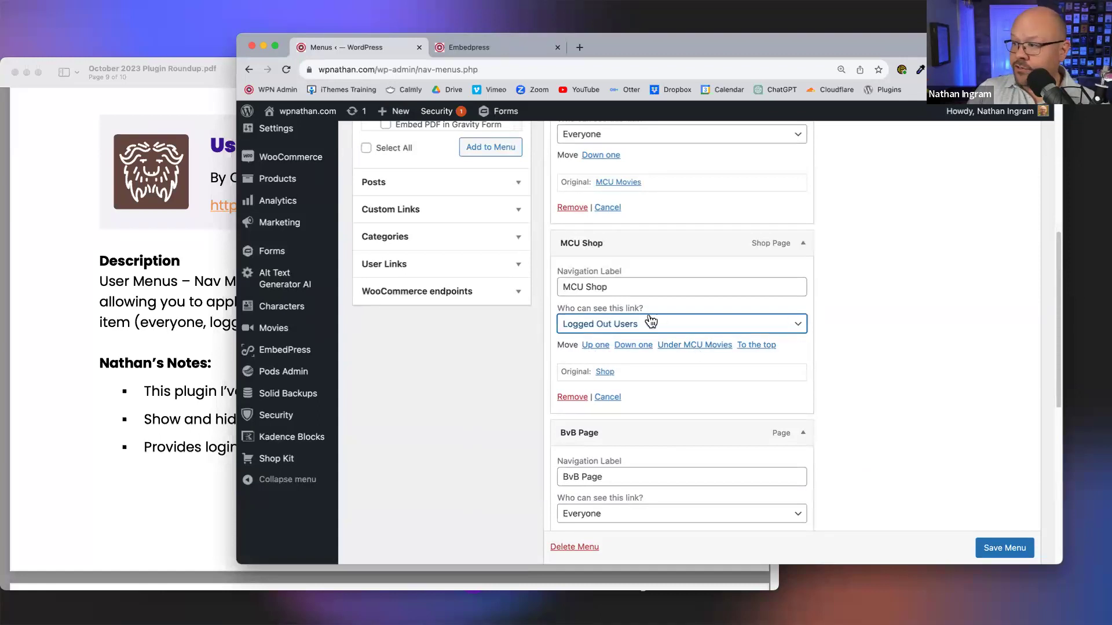
pyautogui.click(621, 323)
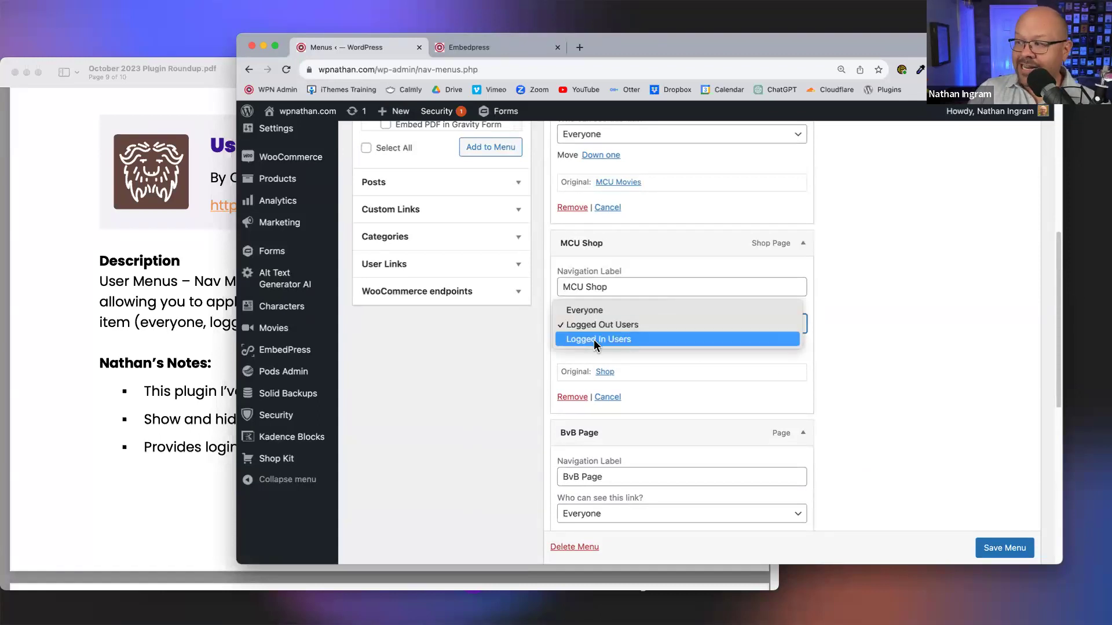
pyautogui.click(596, 341)
pyautogui.scroll(-2, 885, 329)
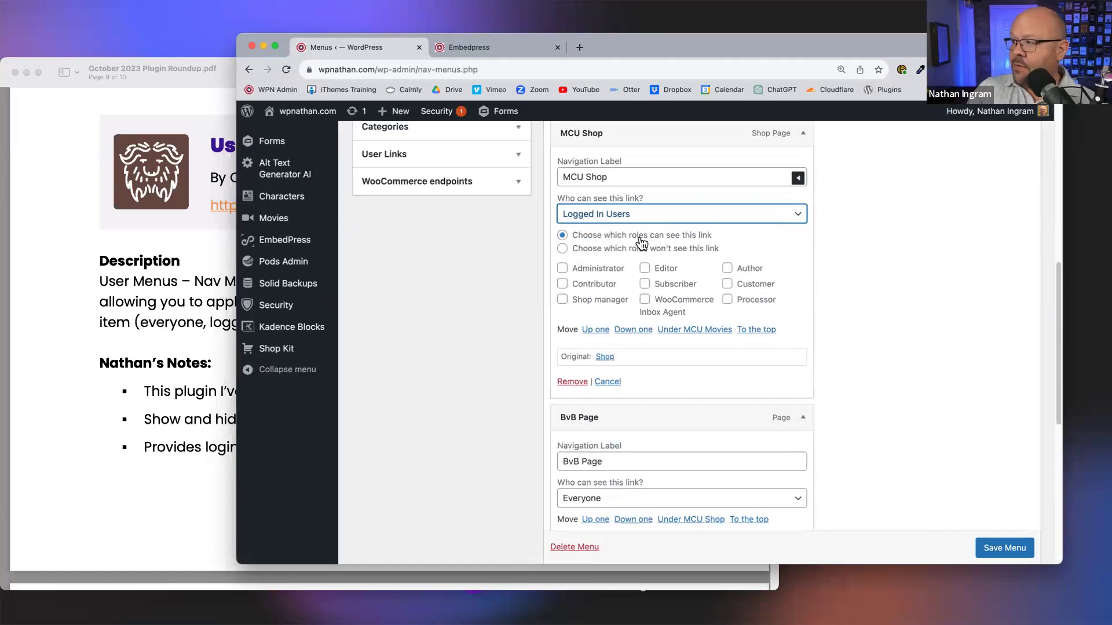
pyautogui.click(604, 269)
pyautogui.click(645, 269)
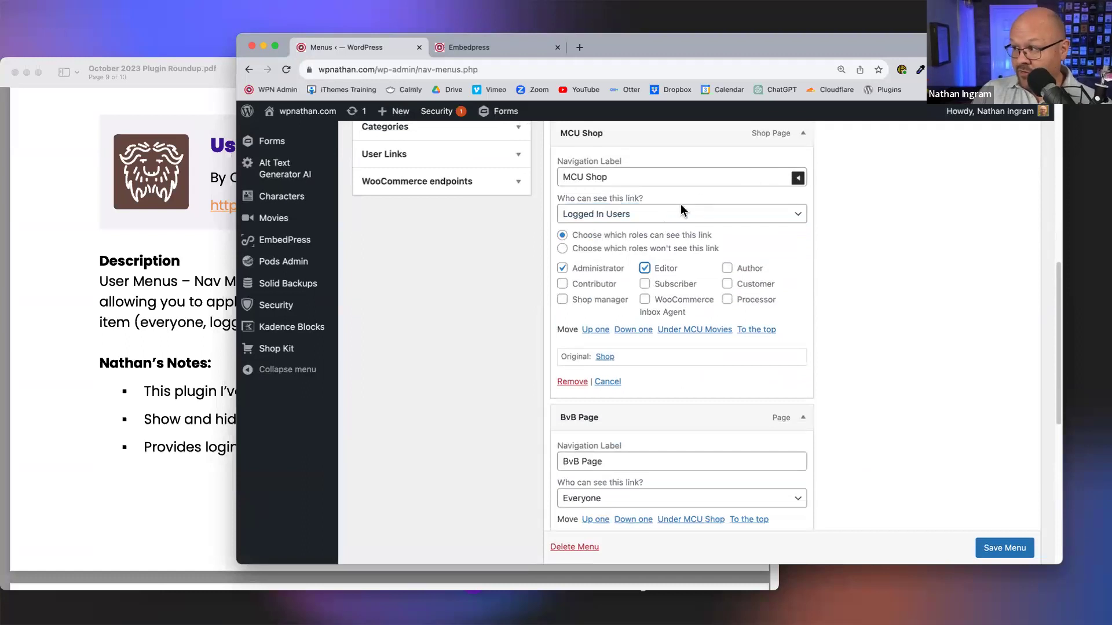
# Set the MCU Shop link's visibility back to Everyone and collapse the item.
pyautogui.click(728, 218)
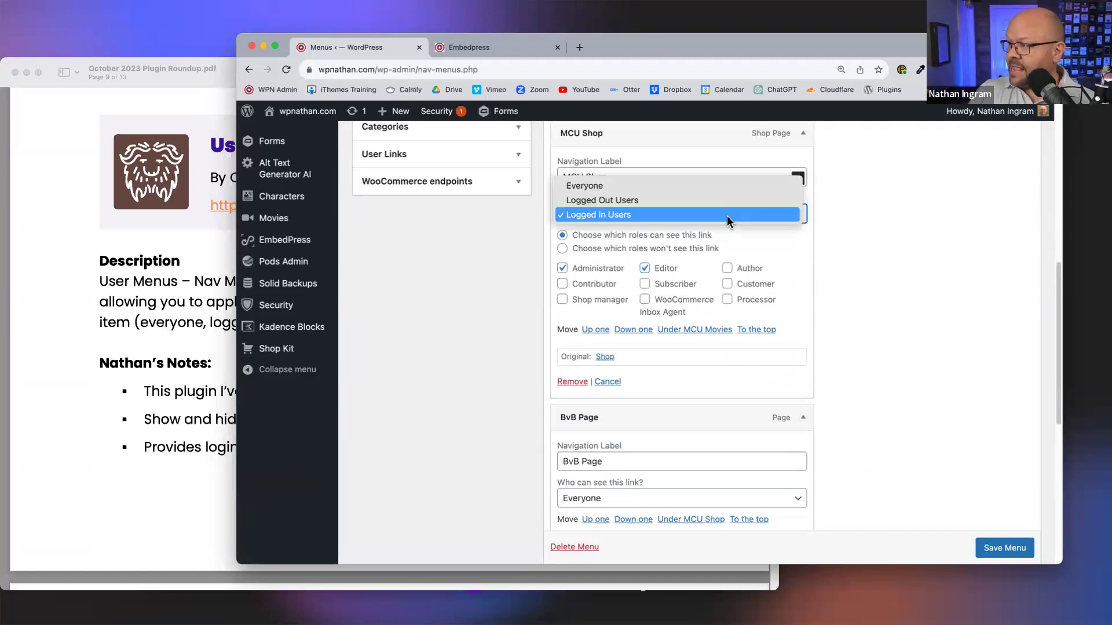
pyautogui.click(747, 185)
pyautogui.click(802, 133)
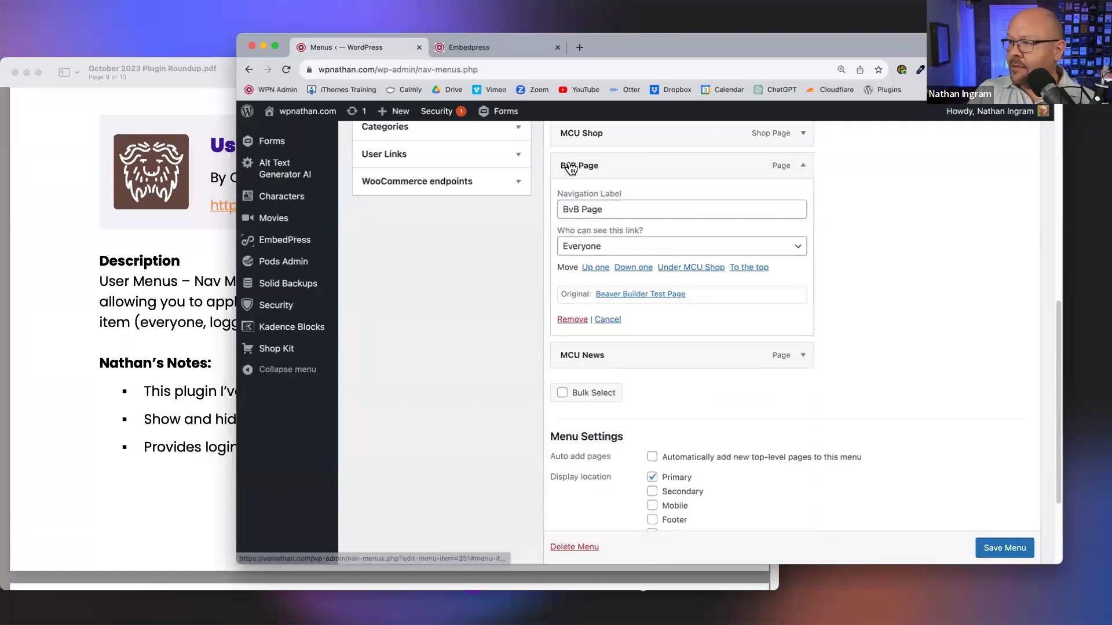
# Add the Login, Register and Logout user links to the Main menu.
pyautogui.click(419, 165)
pyautogui.scroll(5, 520, 178)
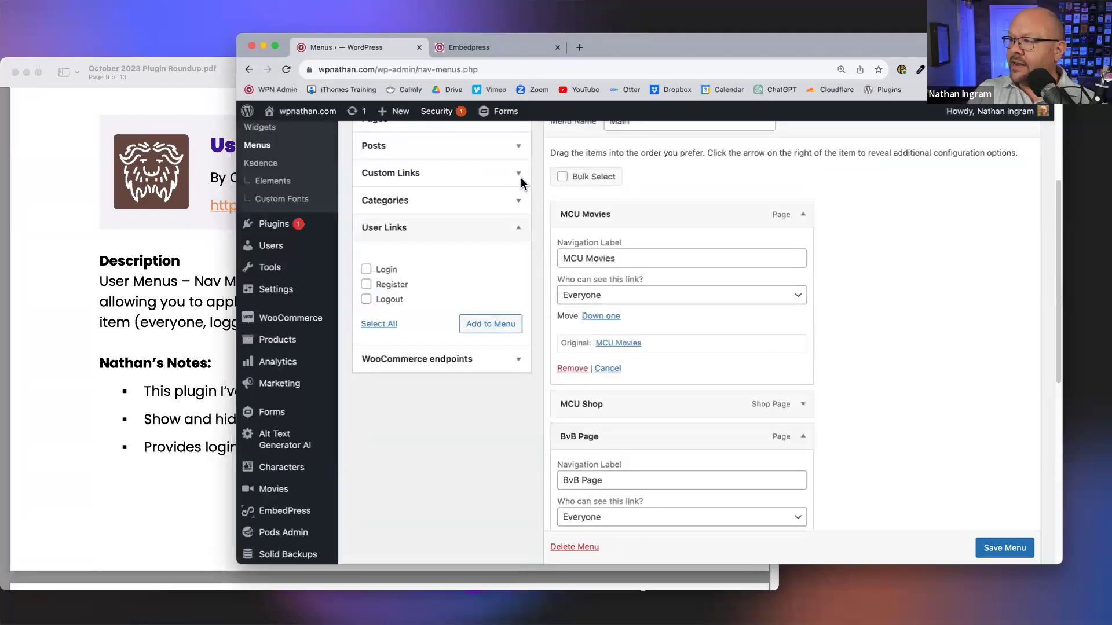
pyautogui.scroll(-5, 440, 290)
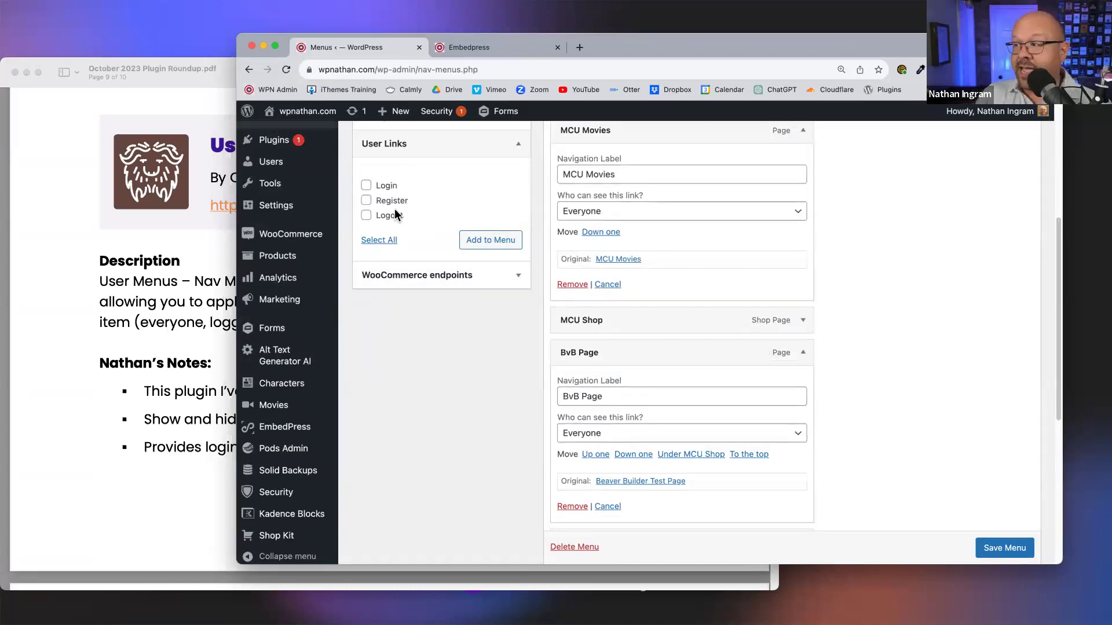
pyautogui.click(384, 186)
pyautogui.click(385, 201)
pyautogui.click(384, 215)
pyautogui.click(477, 241)
# Expand the new Login and Logout menu items and examine their redirect and visibility settings.
pyautogui.scroll(-3, 730, 232)
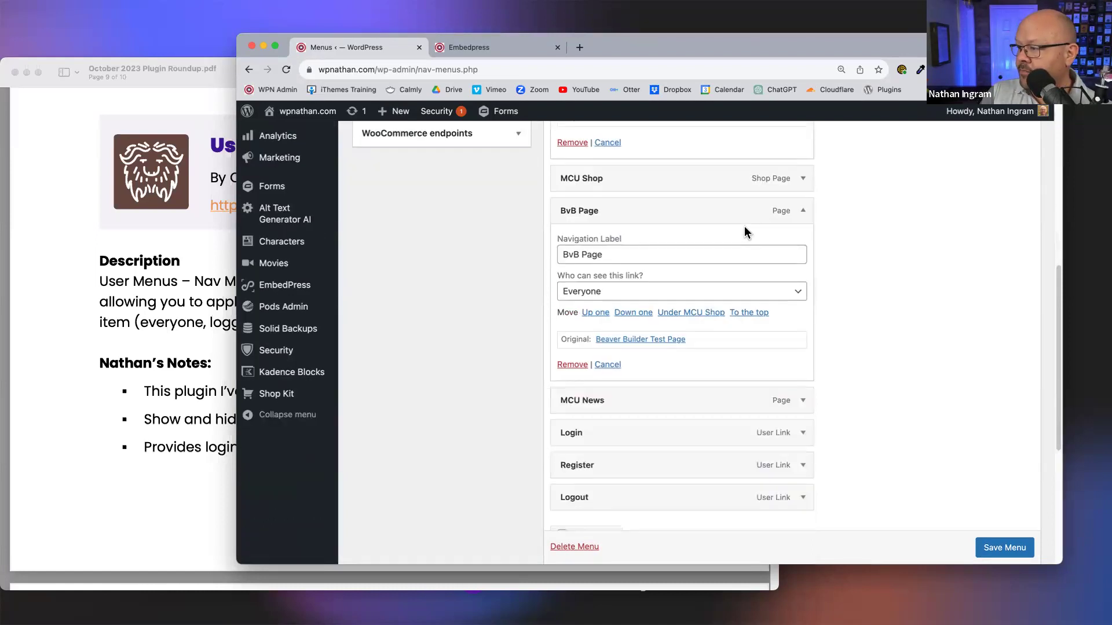
pyautogui.scroll(-5, 745, 229)
pyautogui.click(803, 218)
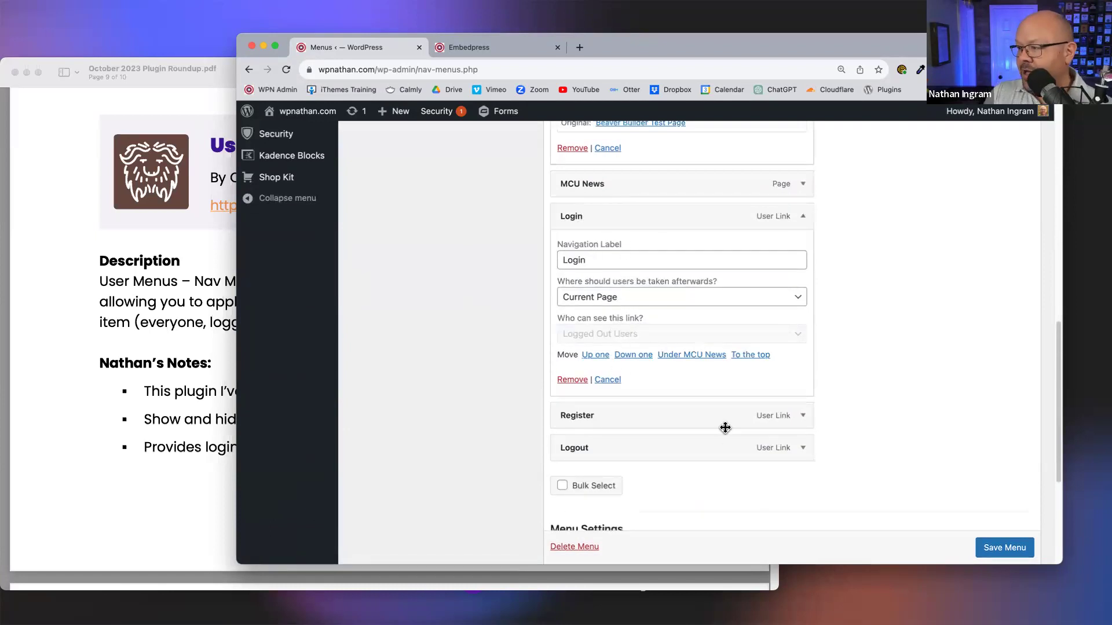
pyautogui.click(806, 448)
pyautogui.scroll(-2, 864, 406)
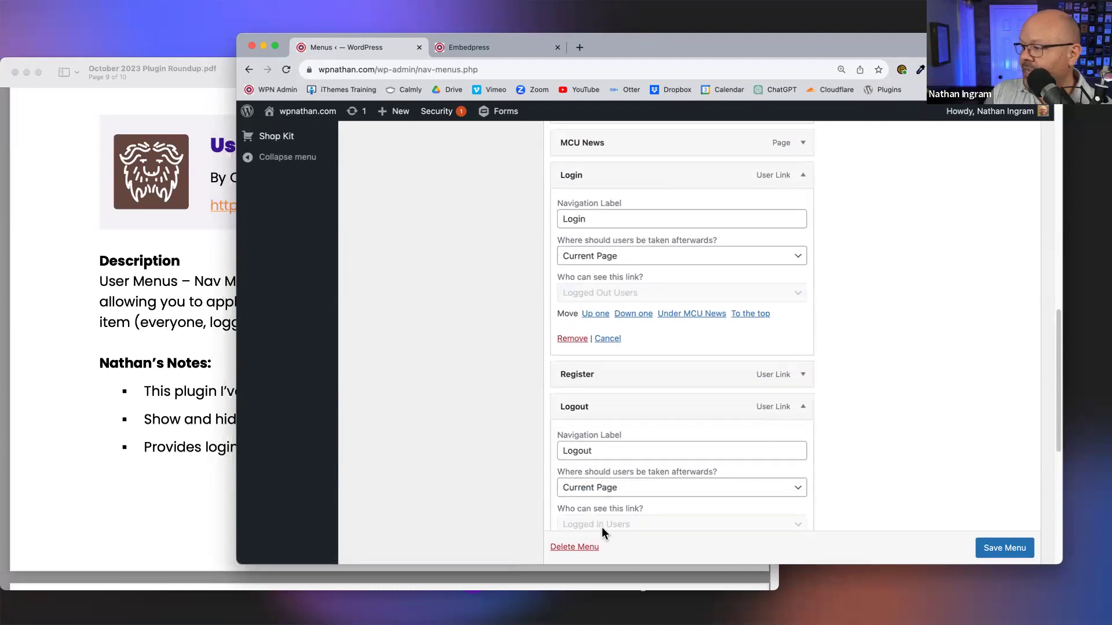
# Examine the Login item's redirect destination options, and collapse the Login and Logout menu items.
pyautogui.click(683, 256)
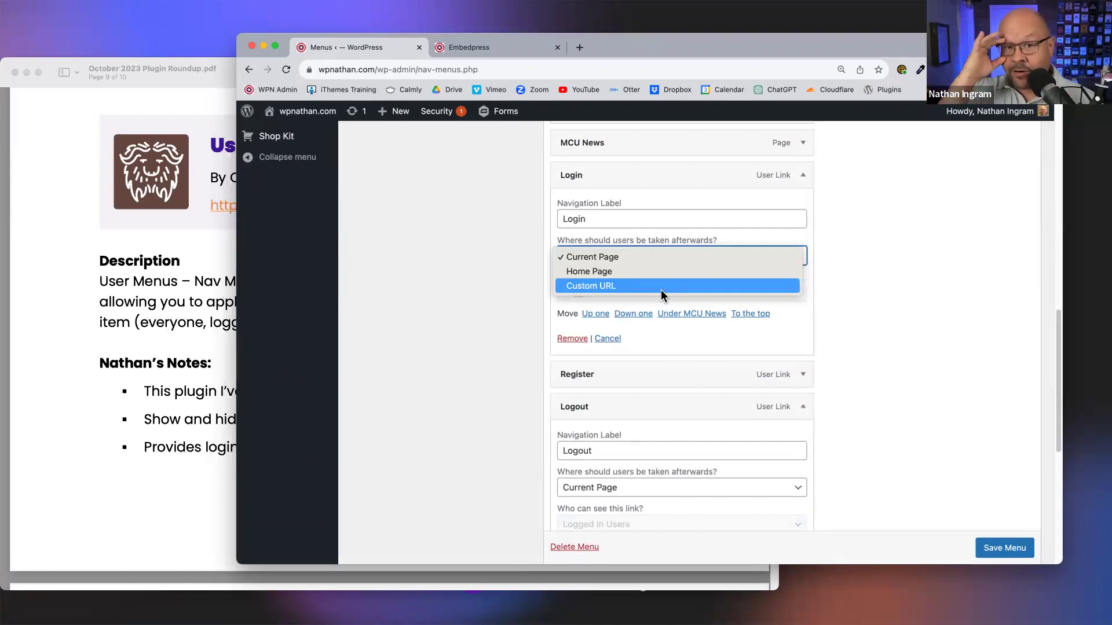
pyautogui.click(803, 175)
pyautogui.click(803, 175)
pyautogui.click(809, 248)
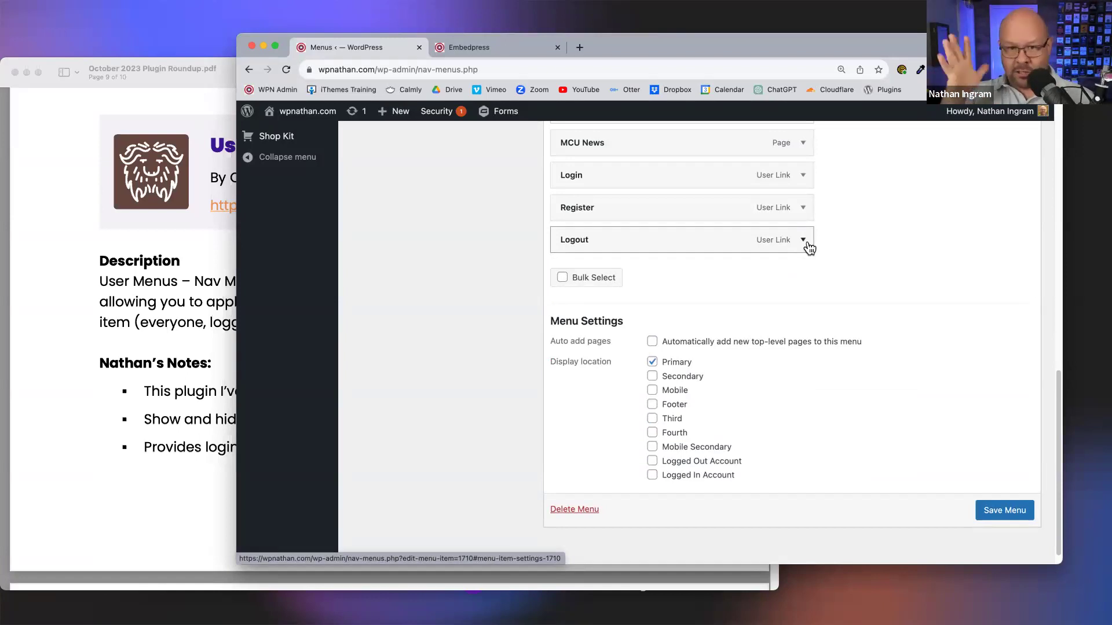
# Remove the Register item from the Main menu and save the menu.
pyautogui.click(803, 210)
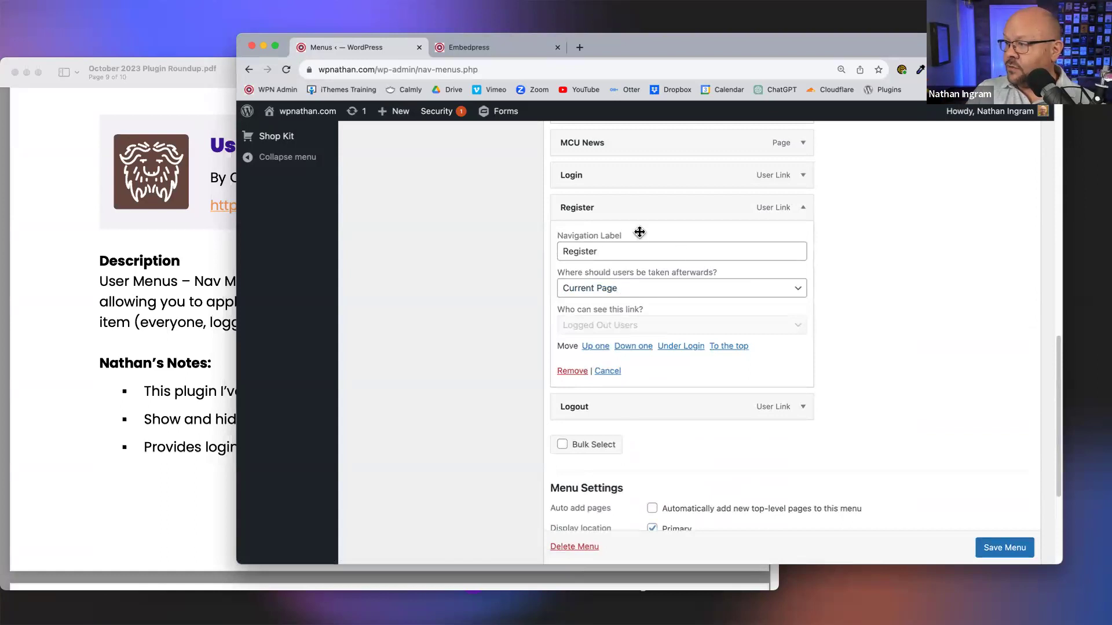
pyautogui.click(571, 373)
pyautogui.click(987, 493)
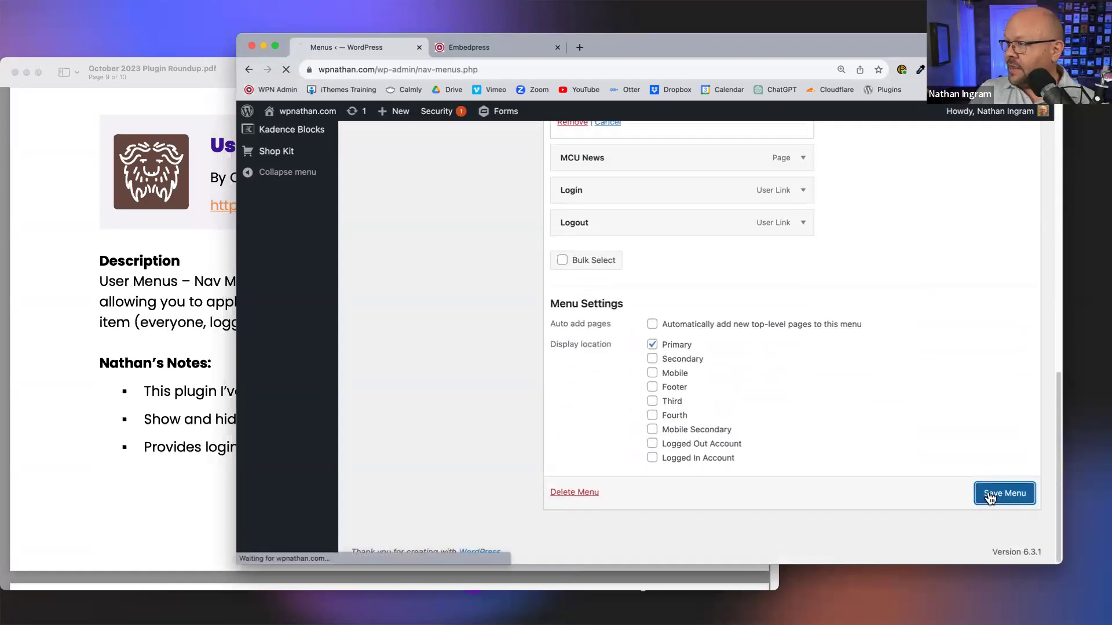
# Open the site's homepage in a new tab and check which user link its header menu shows.
pyautogui.click(499, 47)
pyautogui.moveTo(301, 112)
pyautogui.keyDown('super'); pyautogui.click(292, 135); pyautogui.keyUp('super')
pyautogui.click(610, 46)
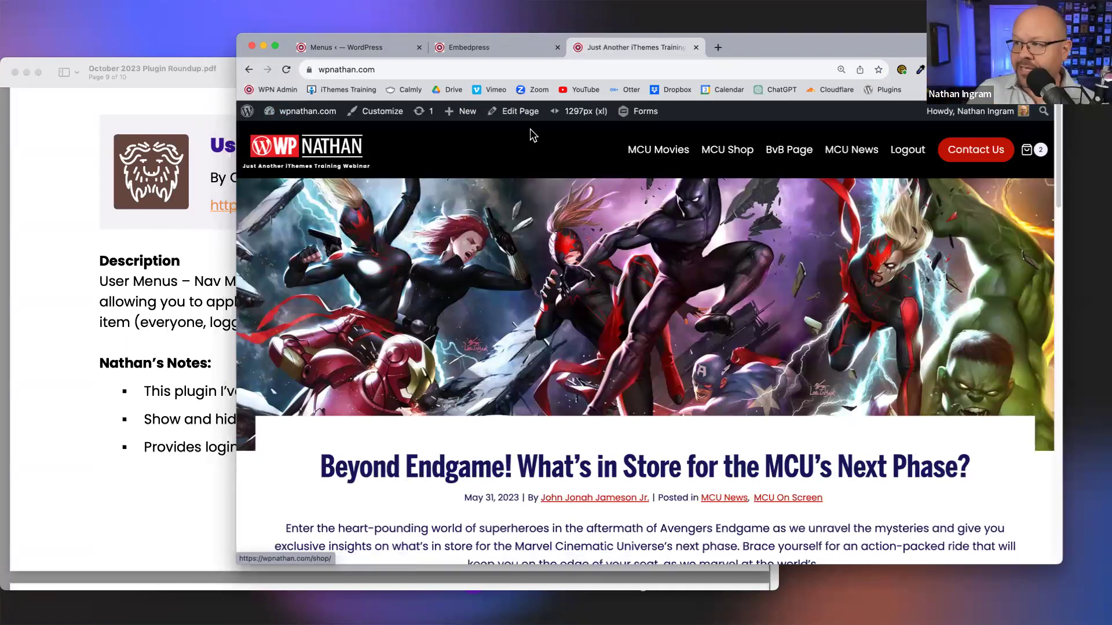
# Switch to the October 2023 Plugin Roundup PDF and read the remaining User Menus notes on redirects and user tags.
pyautogui.click(114, 373)
pyautogui.scroll(-3, 132, 371)
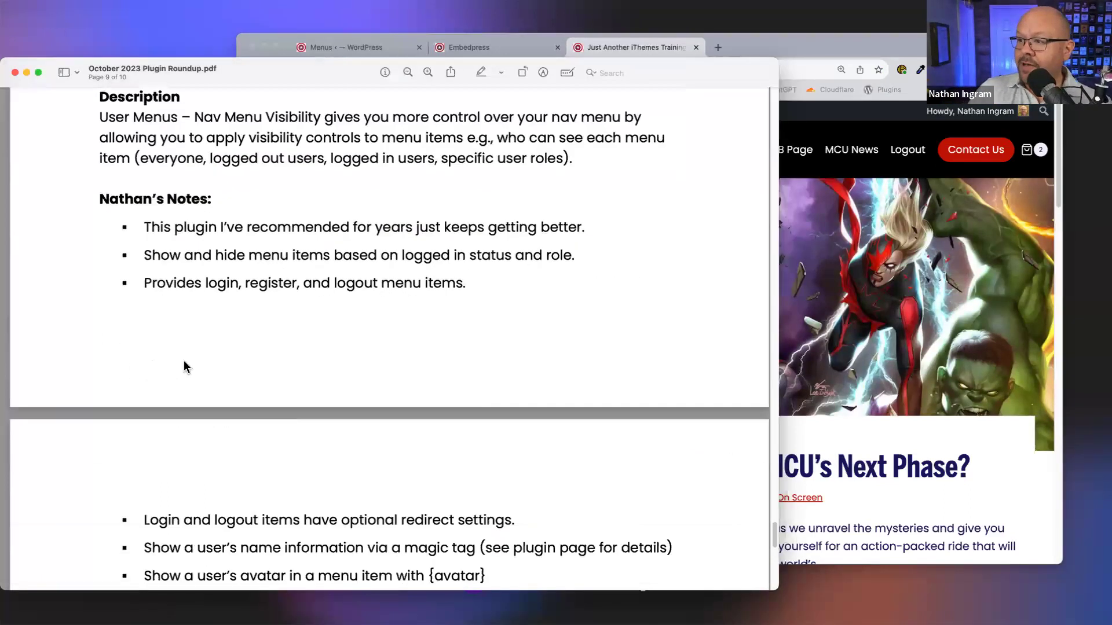
pyautogui.scroll(-5, 185, 367)
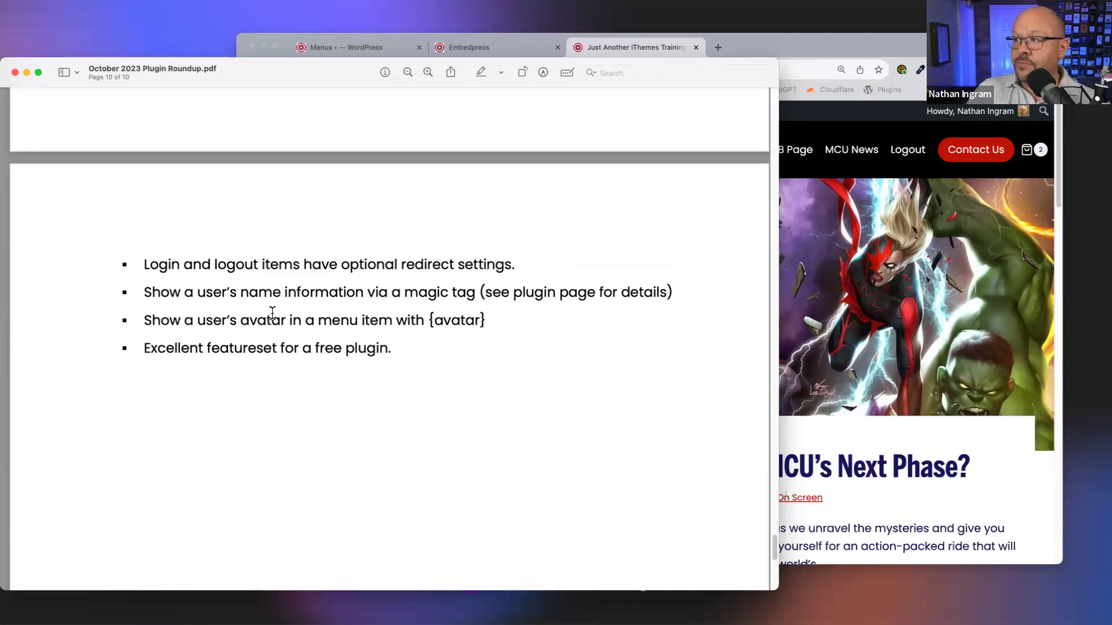
# Open the User Menus plugin page on wordpress.org from the PDF and highlight the {avatar} tag in its feature list.
pyautogui.scroll(8, 292, 296)
pyautogui.click(322, 207)
pyautogui.click(339, 365)
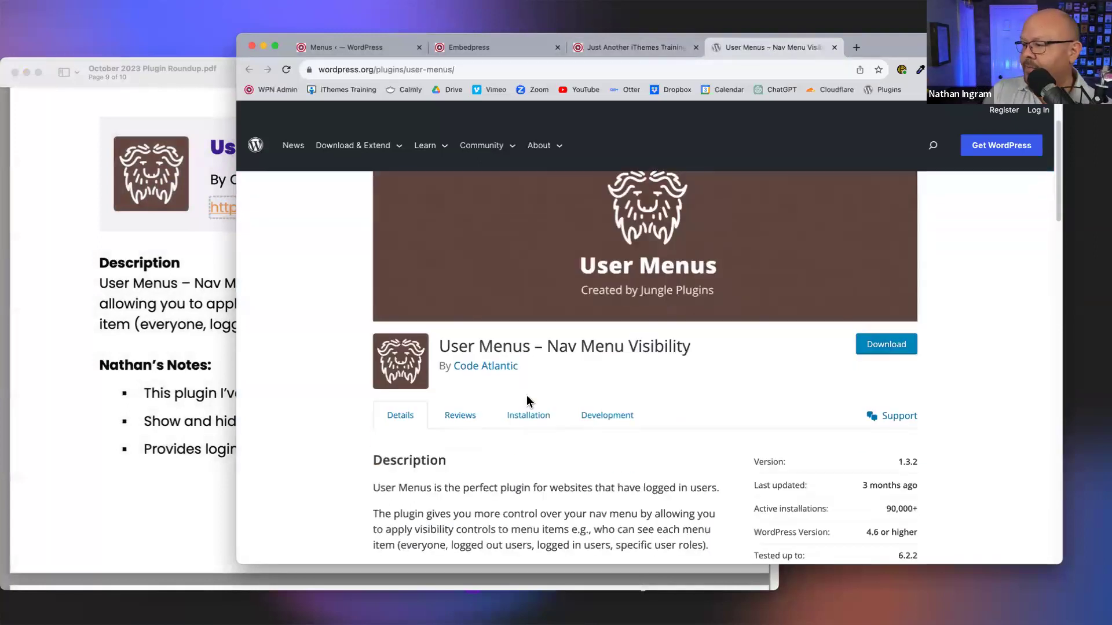
pyautogui.scroll(-10, 526, 395)
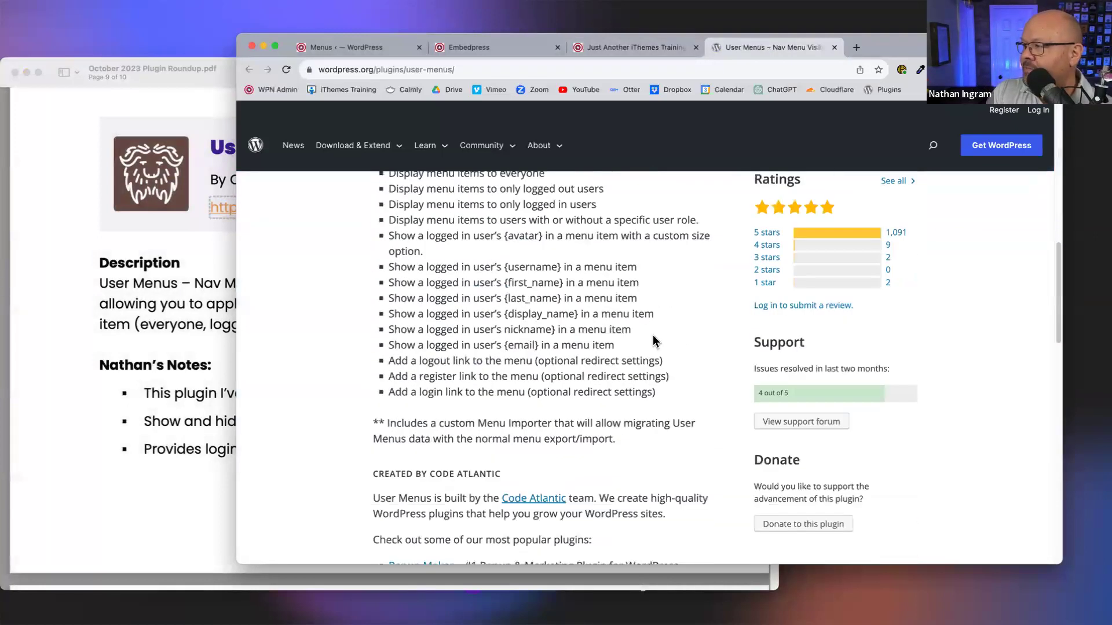
pyautogui.scroll(2, 654, 341)
pyautogui.moveTo(379, 288); pyautogui.dragTo(654, 438)
pyautogui.click(533, 288)
pyautogui.moveTo(550, 278); pyautogui.dragTo(502, 284)
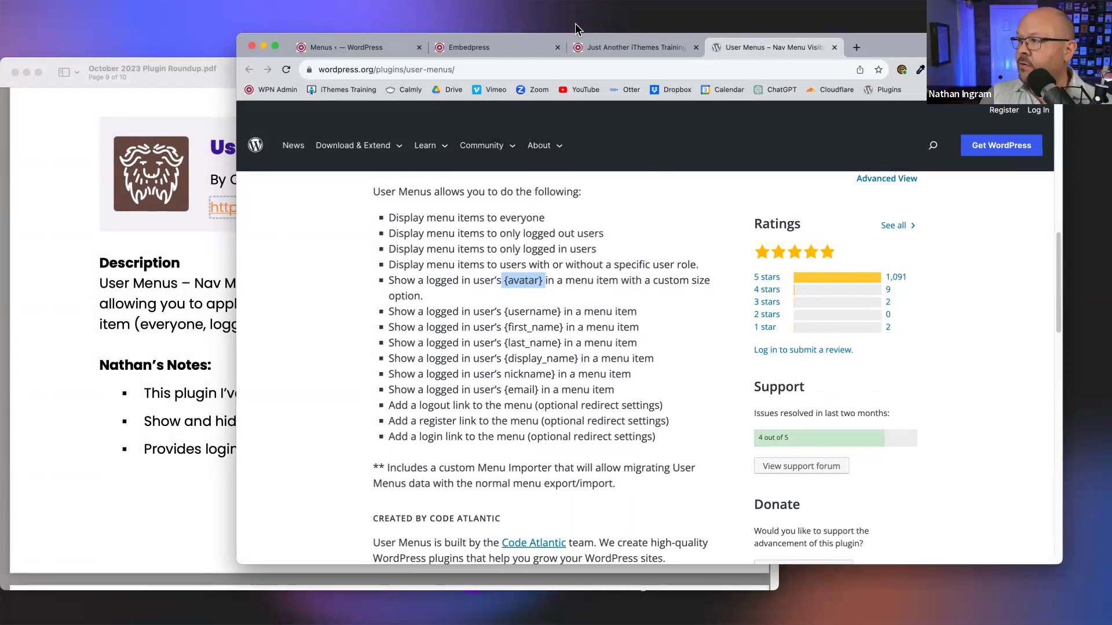
# Add a custom link with URL # and link text {avatar} to the Main menu.
pyautogui.click(384, 48)
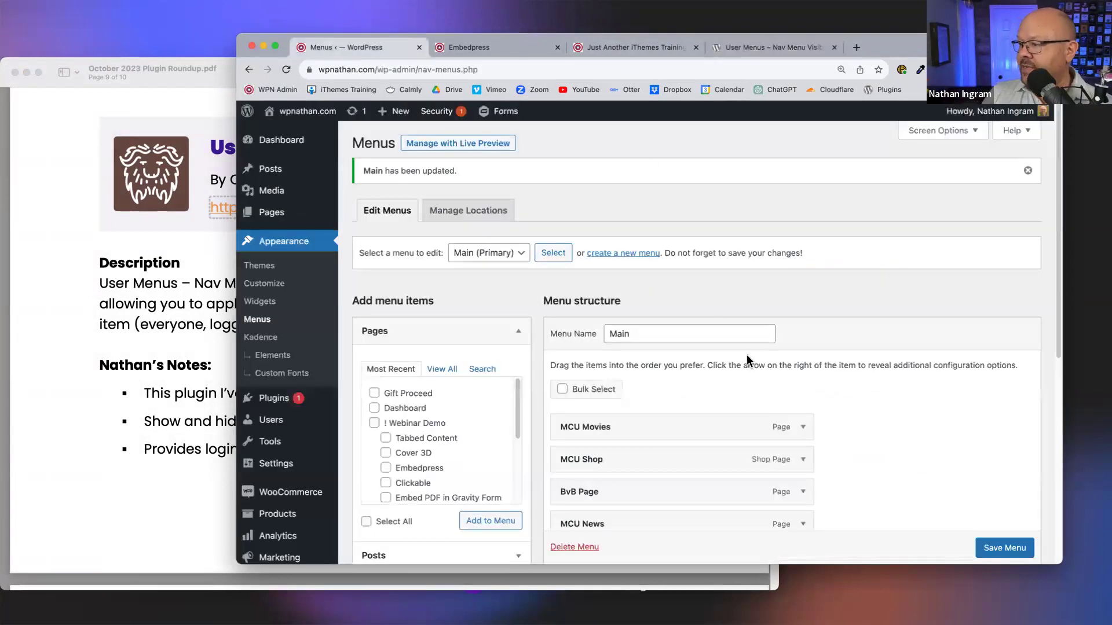
pyautogui.scroll(-5, 747, 360)
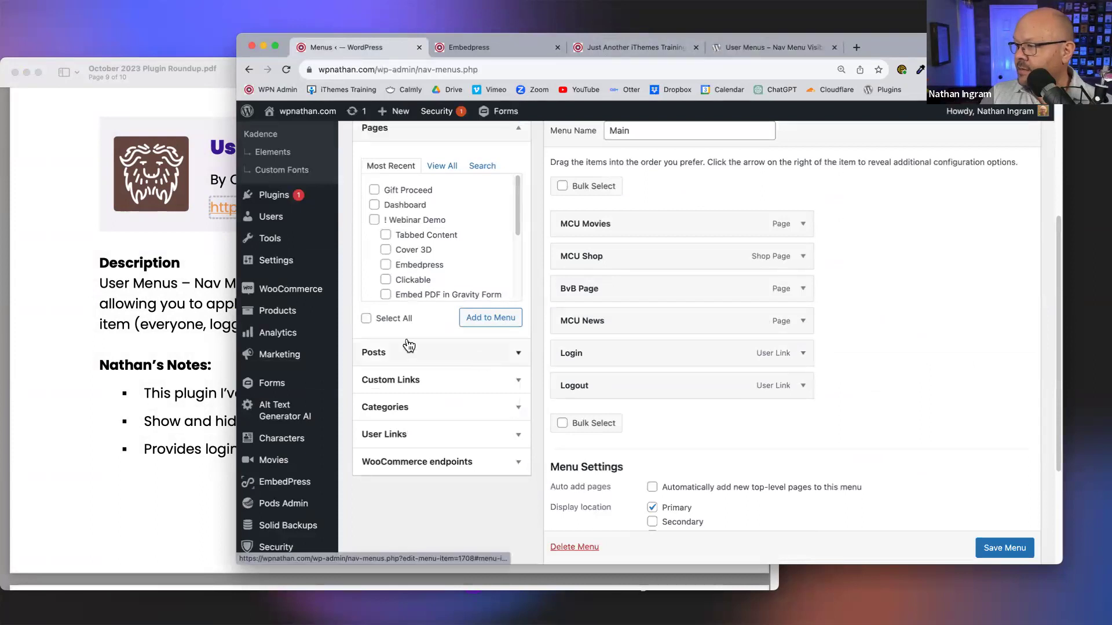
pyautogui.click(505, 384)
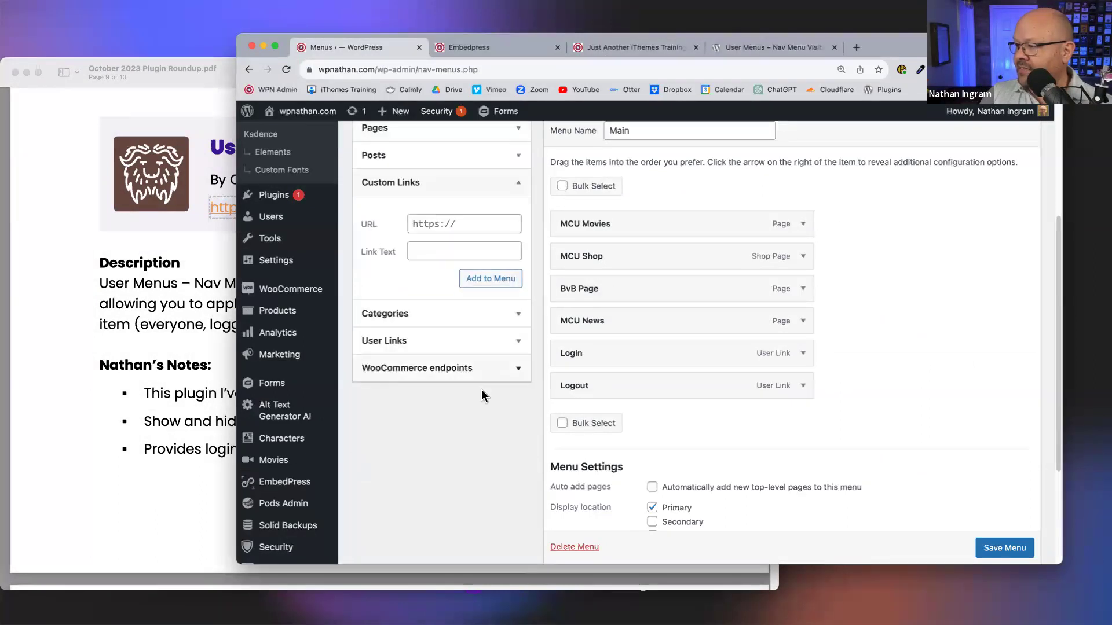
pyautogui.click(467, 229)
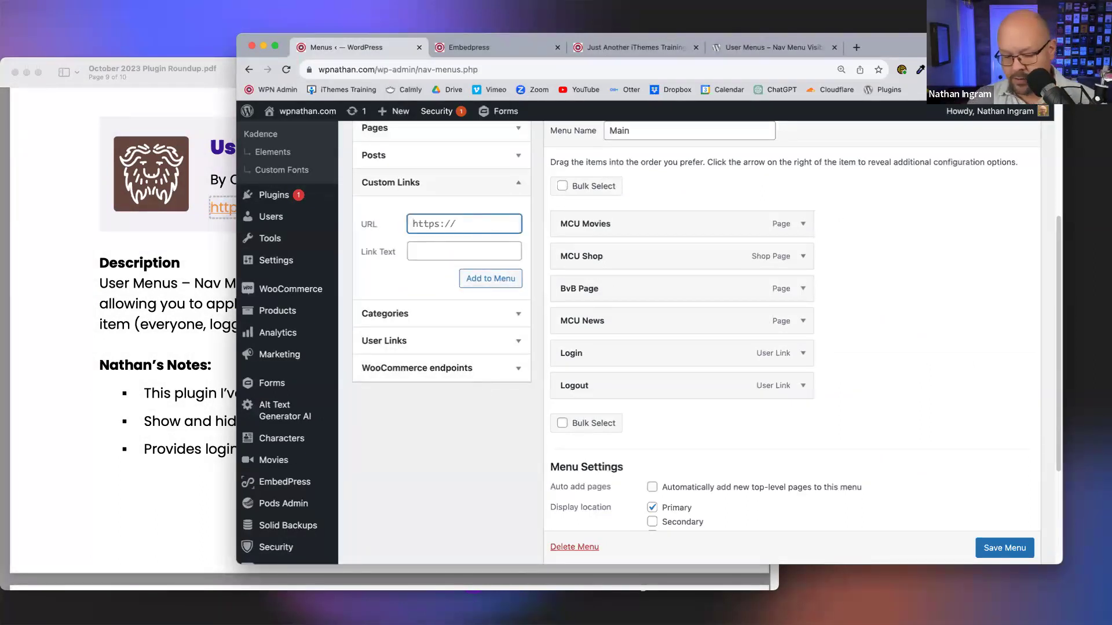
pyautogui.write('#')
pyautogui.press('Tab')
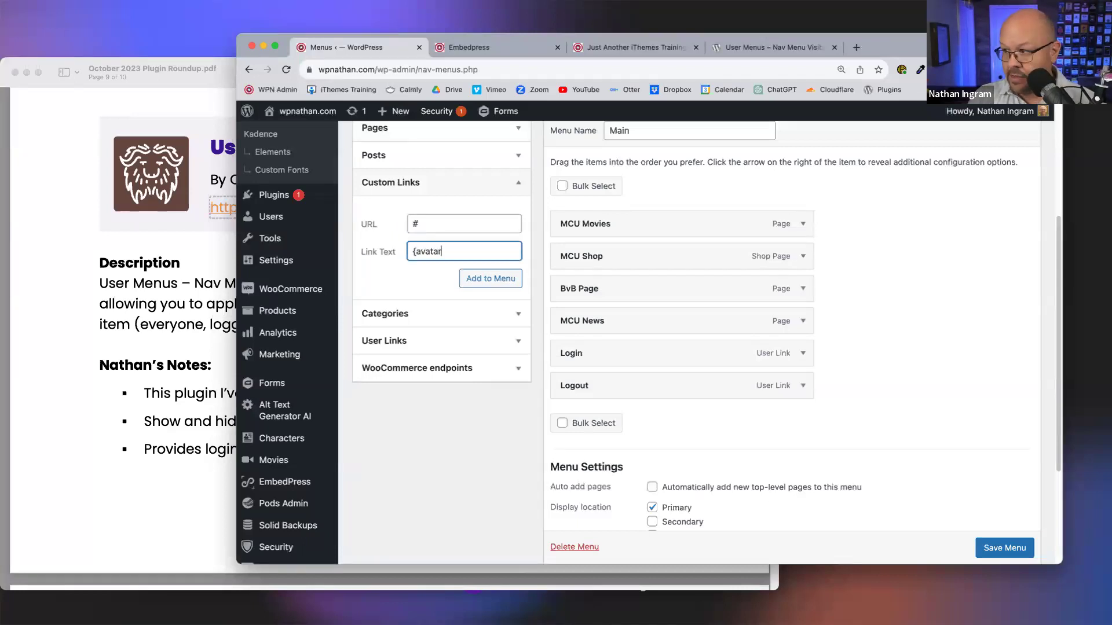
pyautogui.click(493, 279)
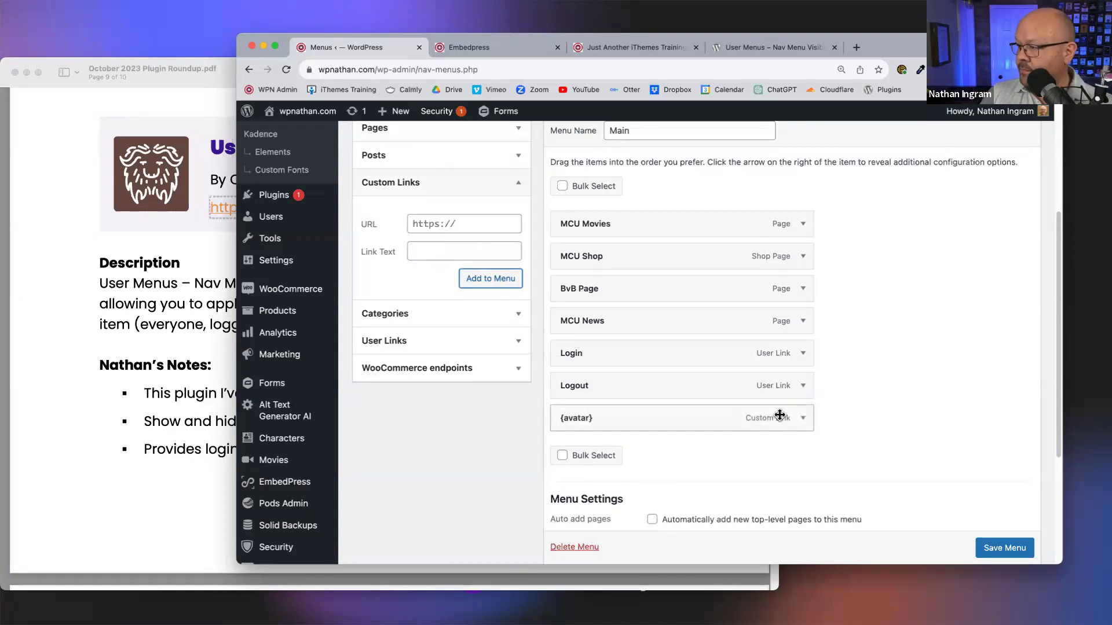
# Expand the {avatar} menu item and examine its Navigation Label and Avatar Size settings.
pyautogui.scroll(-1, 857, 410)
pyautogui.click(802, 403)
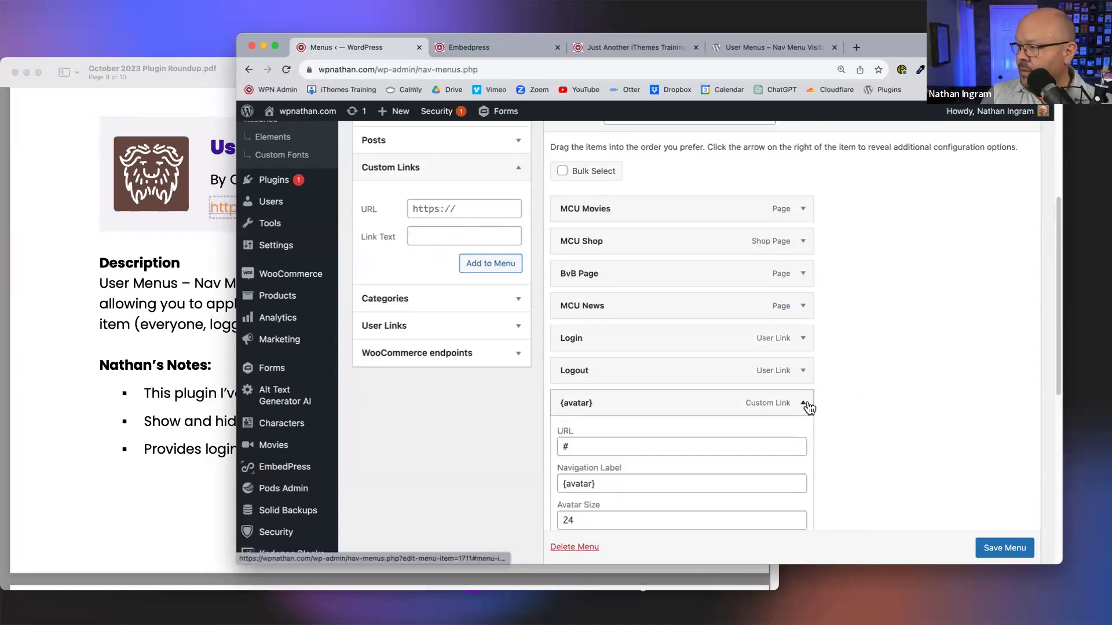
pyautogui.scroll(-5, 586, 288)
pyautogui.moveTo(614, 294); pyautogui.dragTo(544, 302)
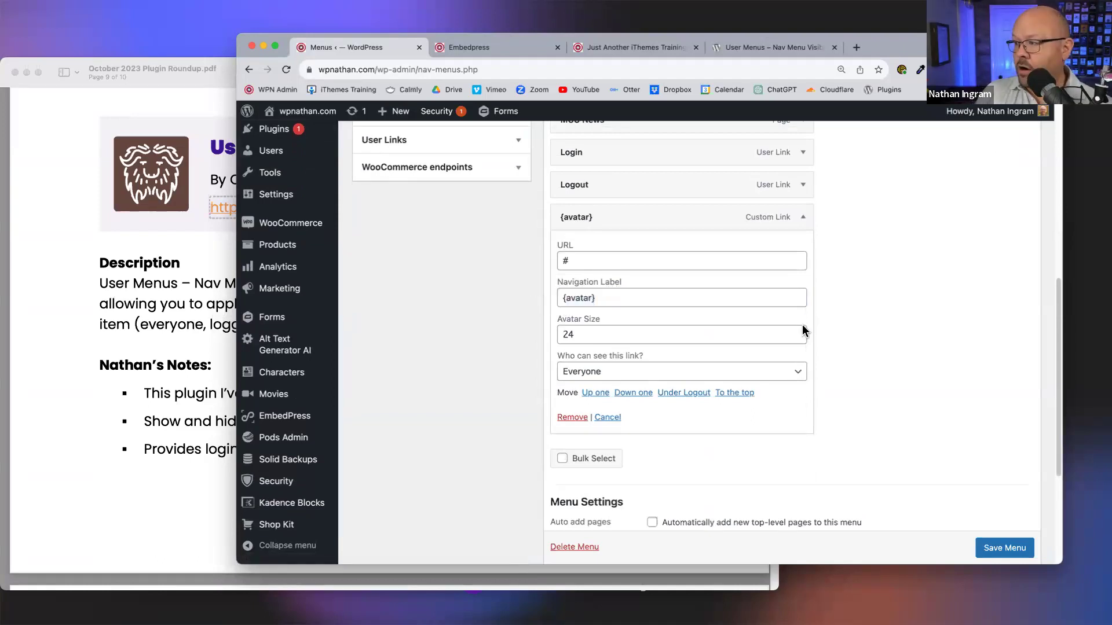
pyautogui.moveTo(585, 335); pyautogui.dragTo(527, 340)
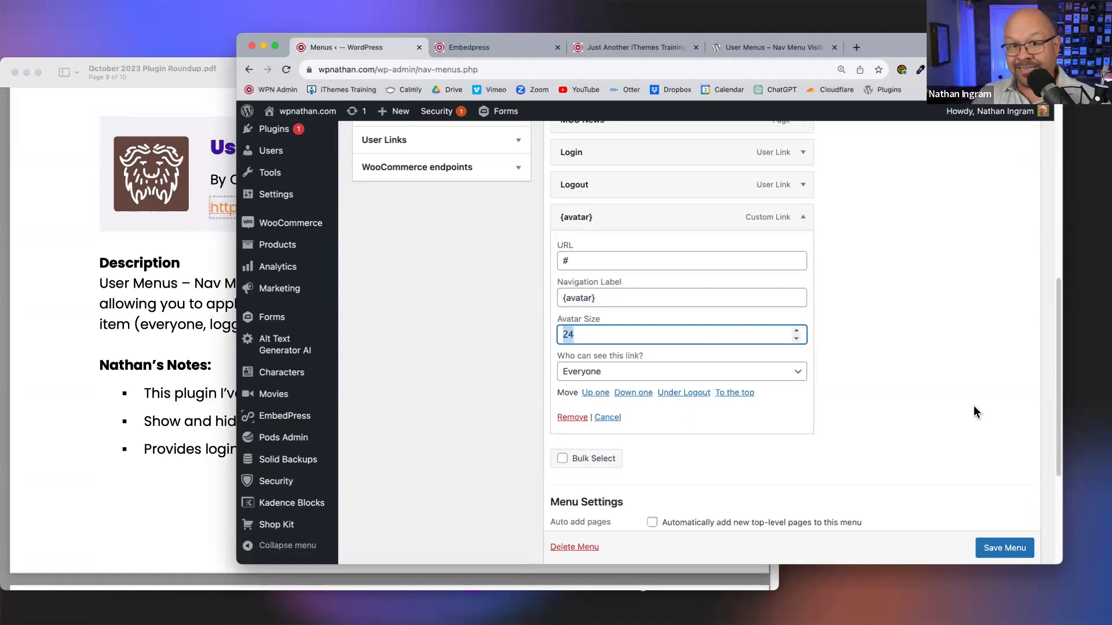
pyautogui.moveTo(611, 297); pyautogui.dragTo(496, 293)
pyautogui.press('BackSpace')
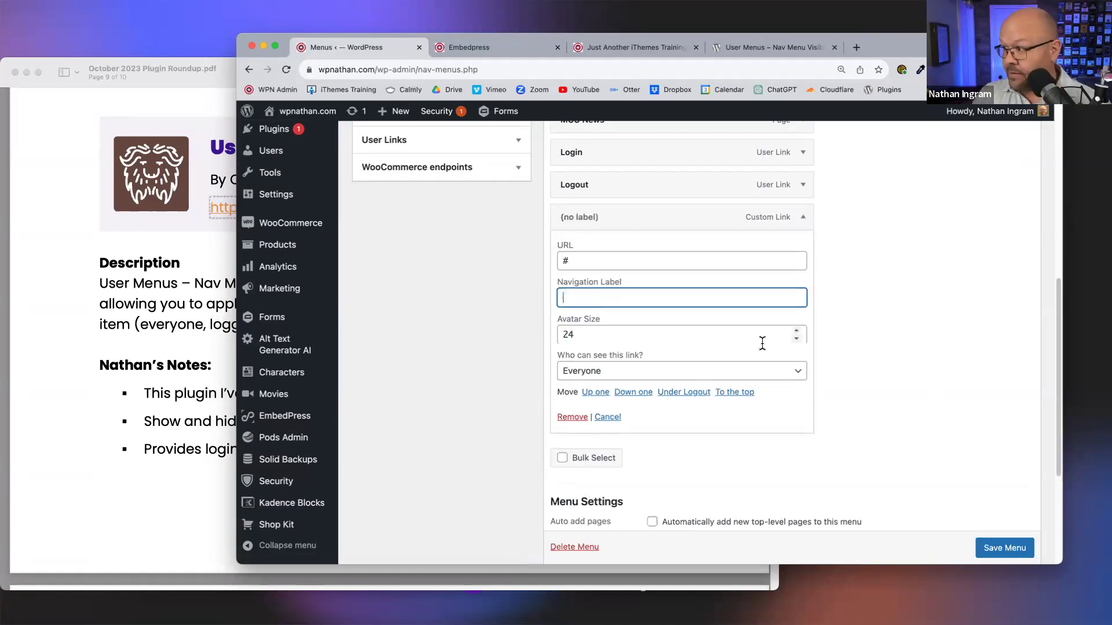
pyautogui.press('super+z')
# Set the {avatar} item's avatar size to 50 and save the menu.
pyautogui.moveTo(579, 335); pyautogui.dragTo(488, 334)
pyautogui.write('50')
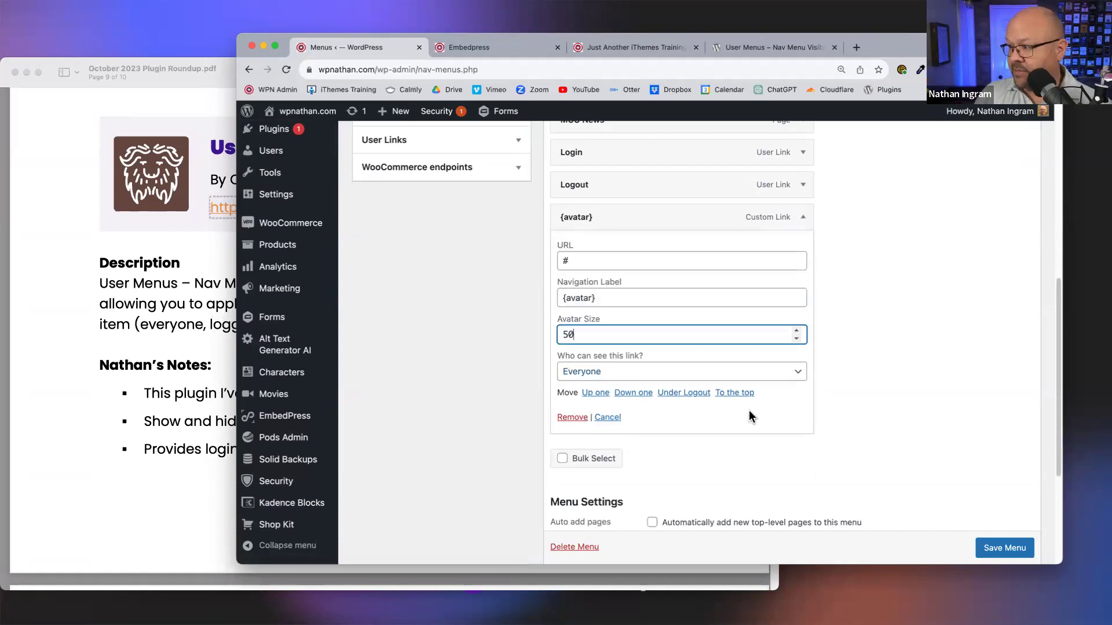
pyautogui.click(1017, 555)
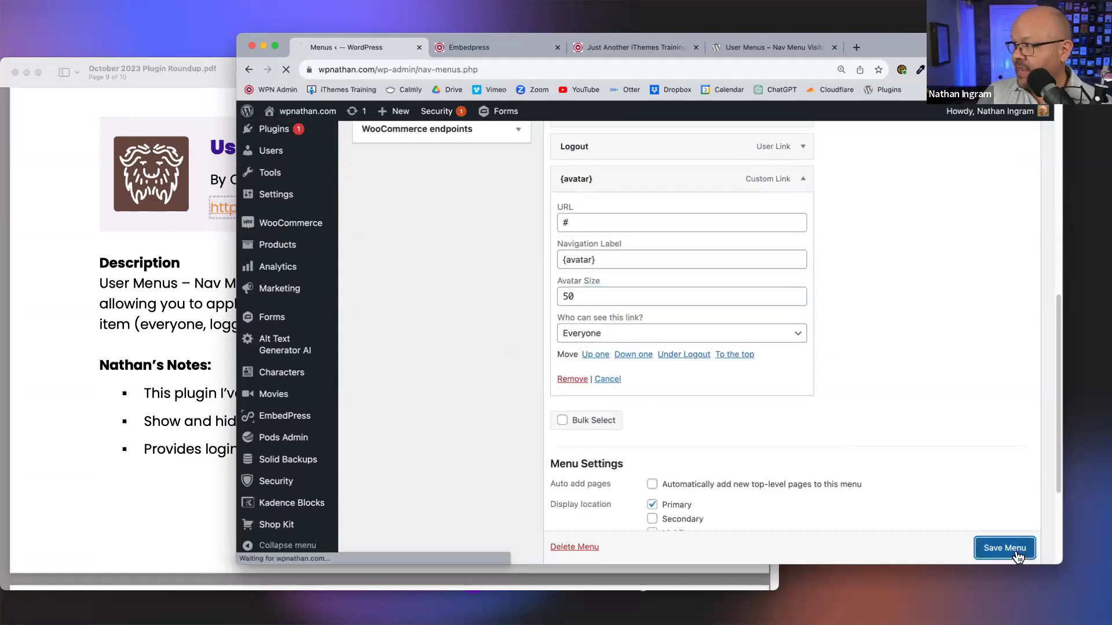
# Reload the site's homepage and check the avatar item in the header menu.
pyautogui.click(613, 53)
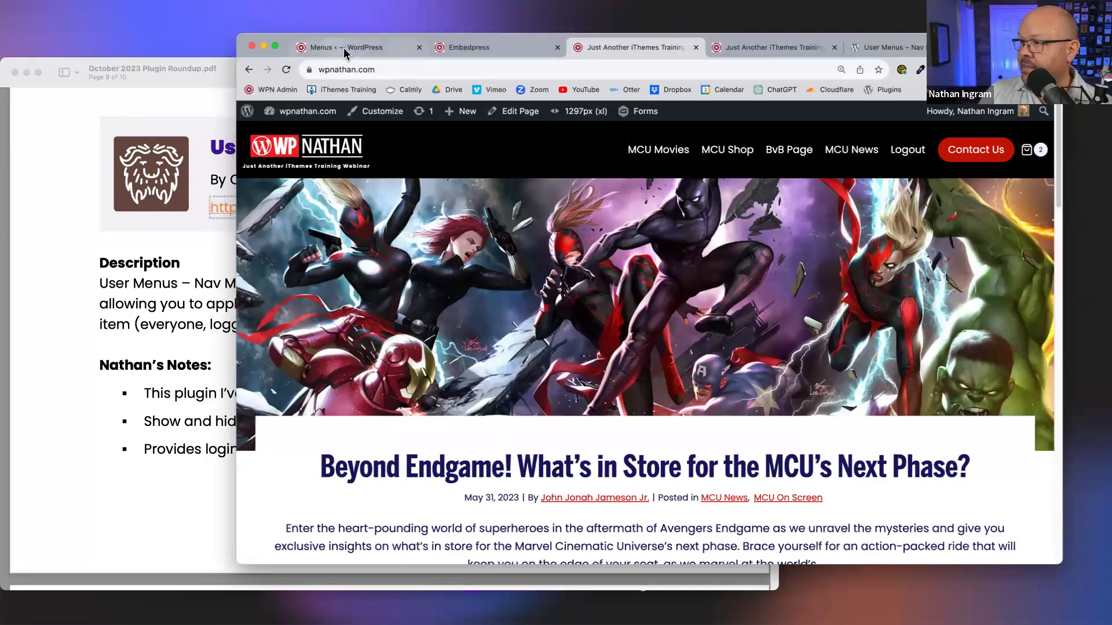
pyautogui.press('super+1')
pyautogui.click(515, 47)
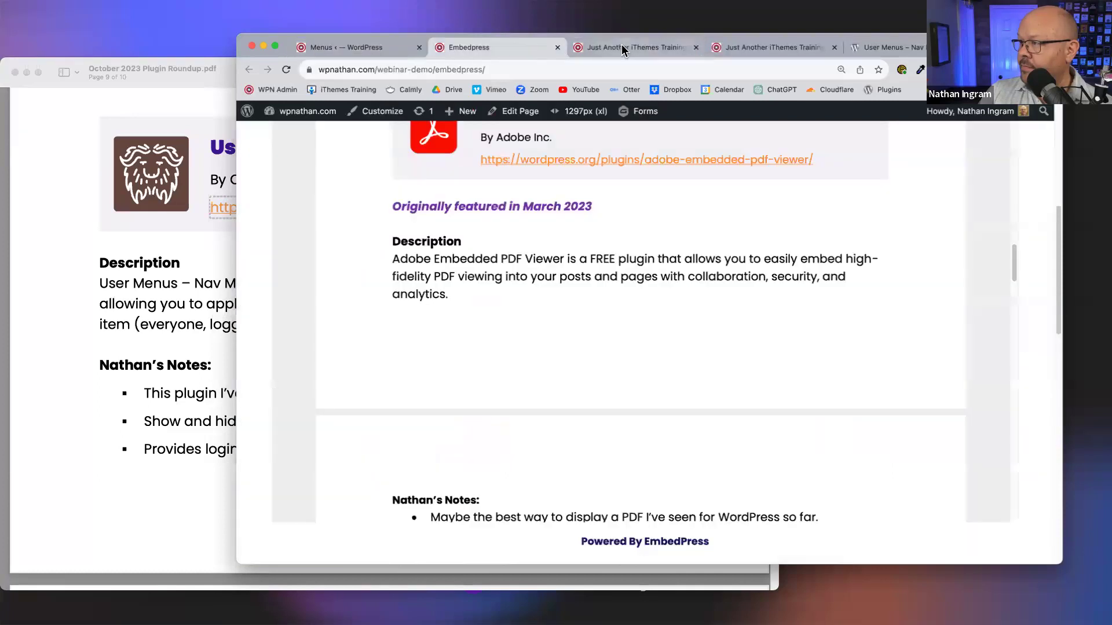
pyautogui.click(620, 46)
pyautogui.click(286, 70)
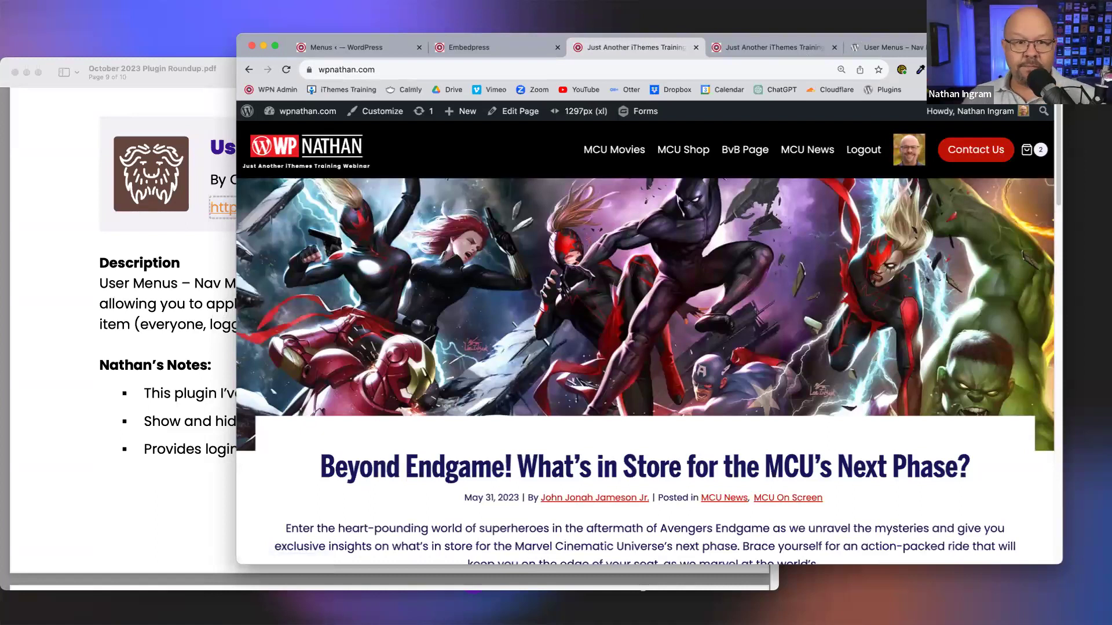
# Switch to the Solid Academy site to view its avatar menu's dropdown items, and minimize that window.
pyautogui.click(52, 260)
pyautogui.moveTo(855, 158)
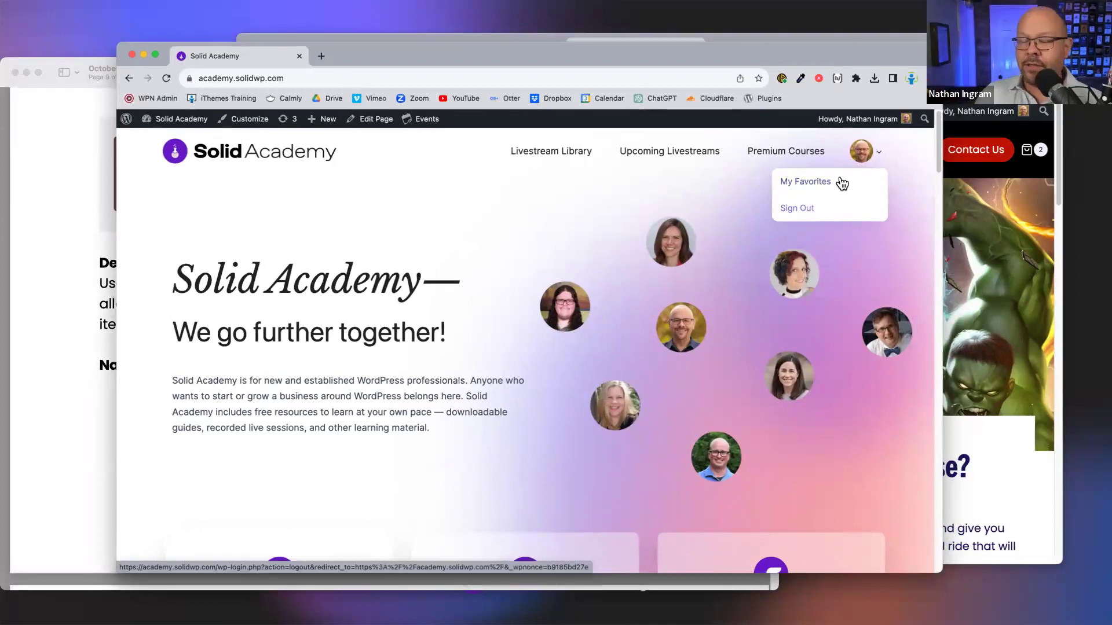
pyautogui.press('super+m')
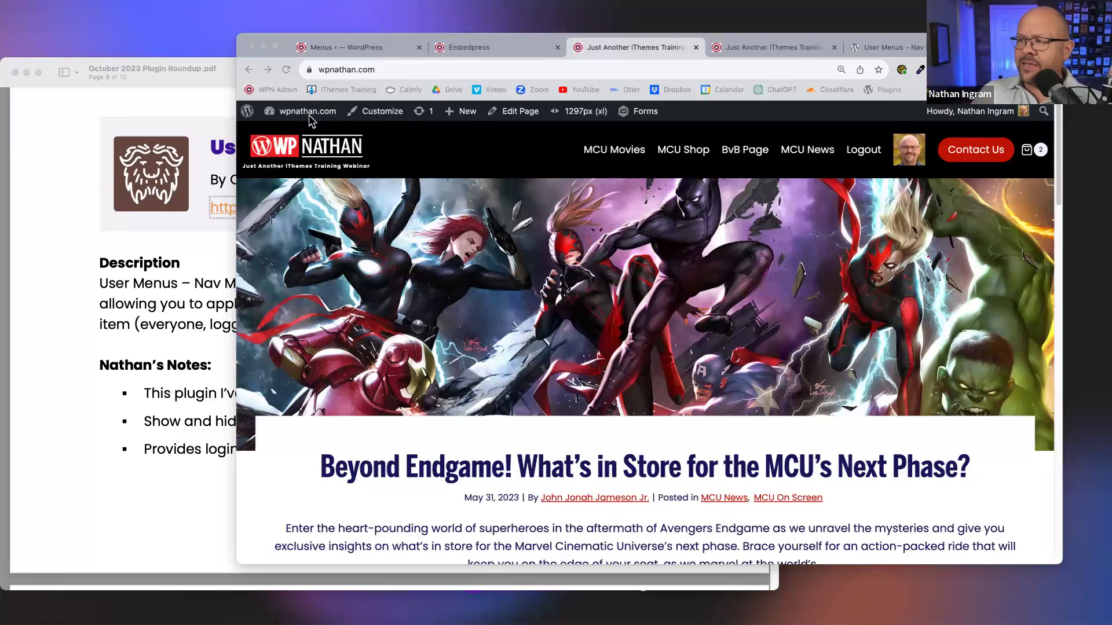
# Open the list of all users from the WordPress admin and look through the accounts' avatars.
pyautogui.click(332, 48)
pyautogui.scroll(-3, 376, 306)
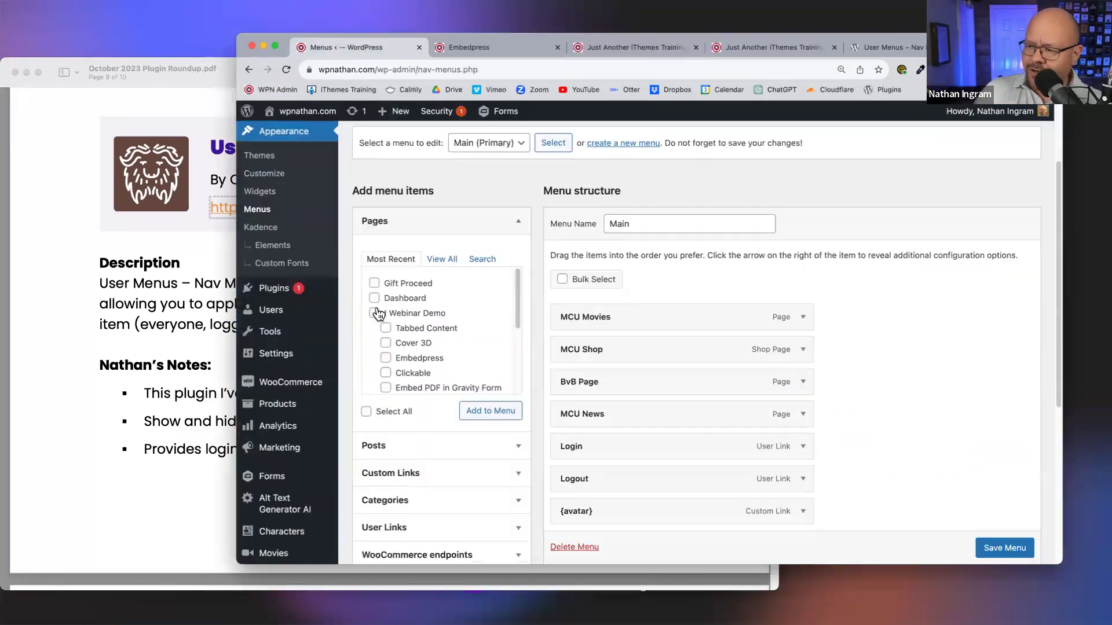
pyautogui.moveTo(278, 242)
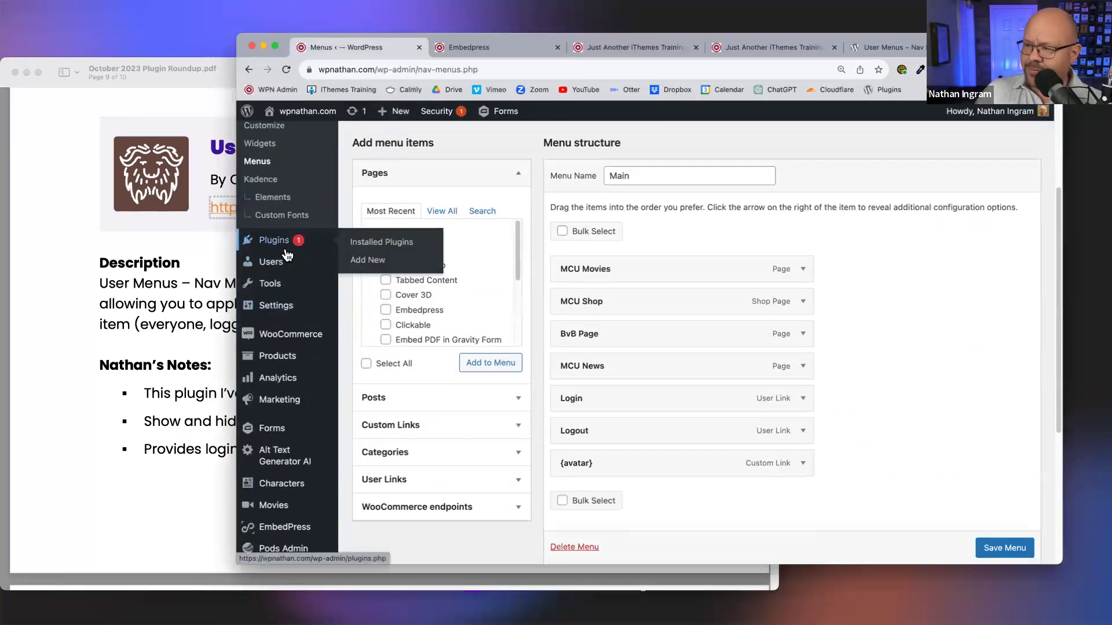
pyautogui.click(375, 249)
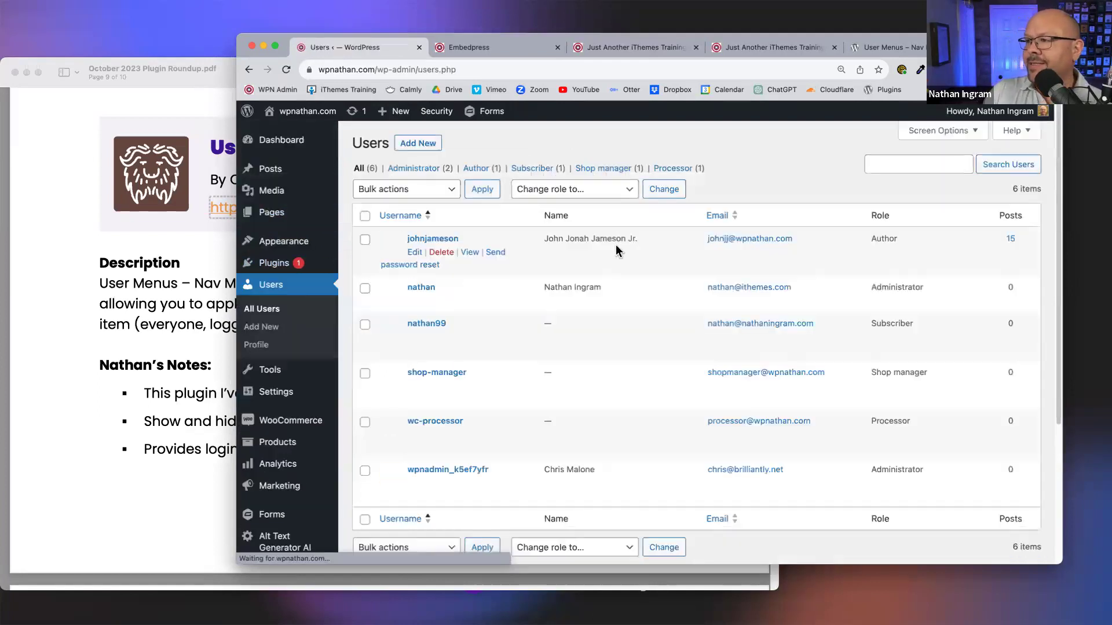
pyautogui.scroll(-3, 588, 276)
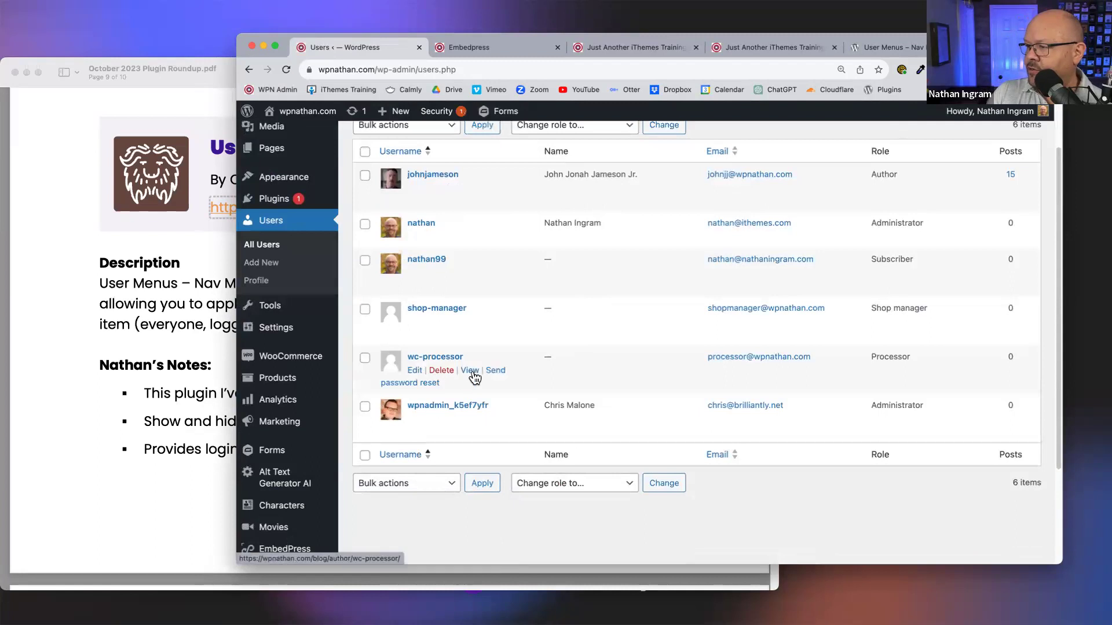
# Open the site's installed plugins list from the dashboard and look through it for the User Switching plugin.
pyautogui.click(502, 49)
pyautogui.moveTo(287, 113)
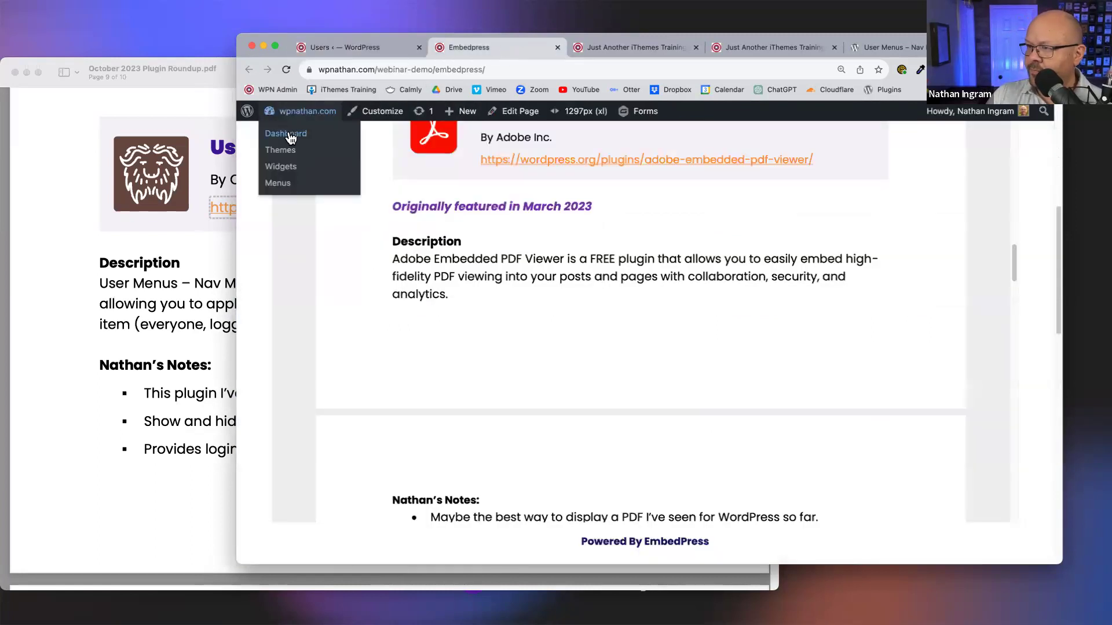
pyautogui.click(288, 134)
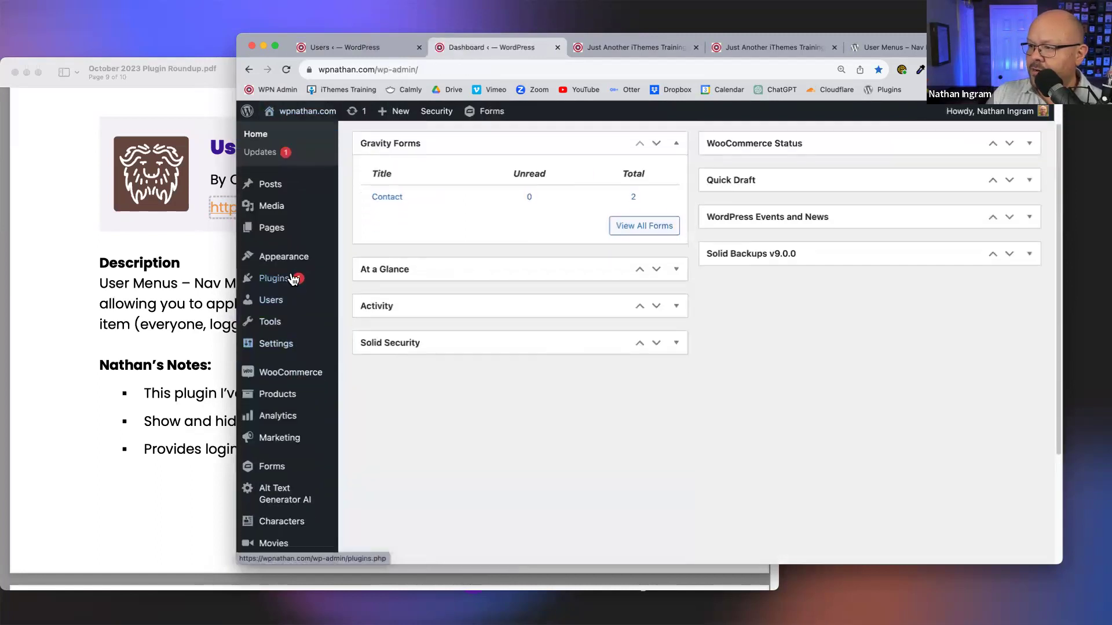
pyautogui.moveTo(293, 281)
pyautogui.click(361, 282)
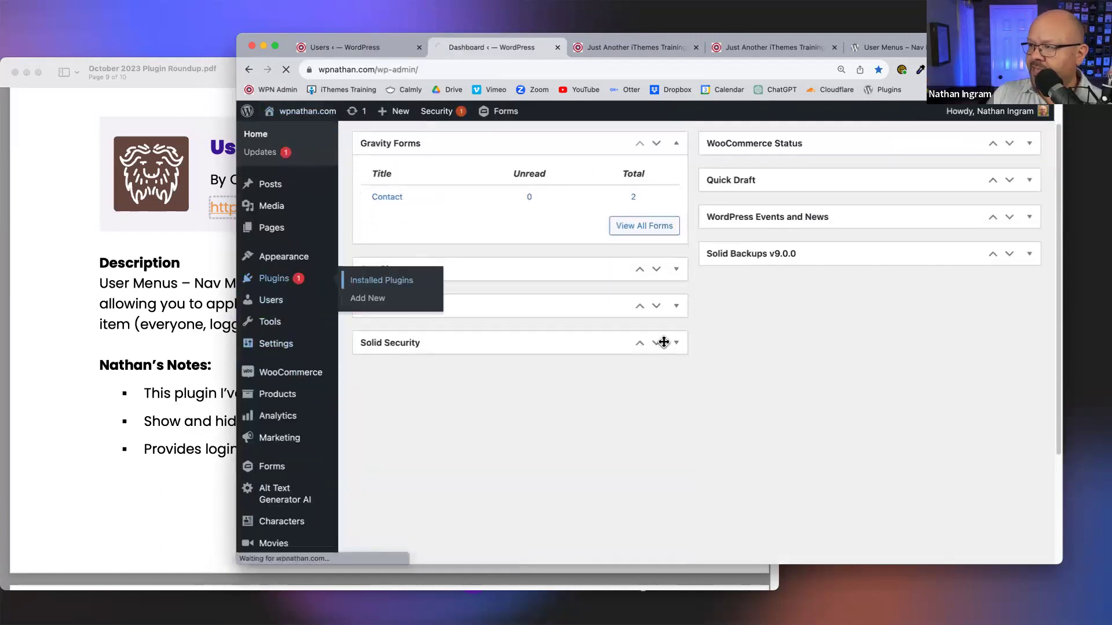
pyautogui.scroll(-20, 602, 314)
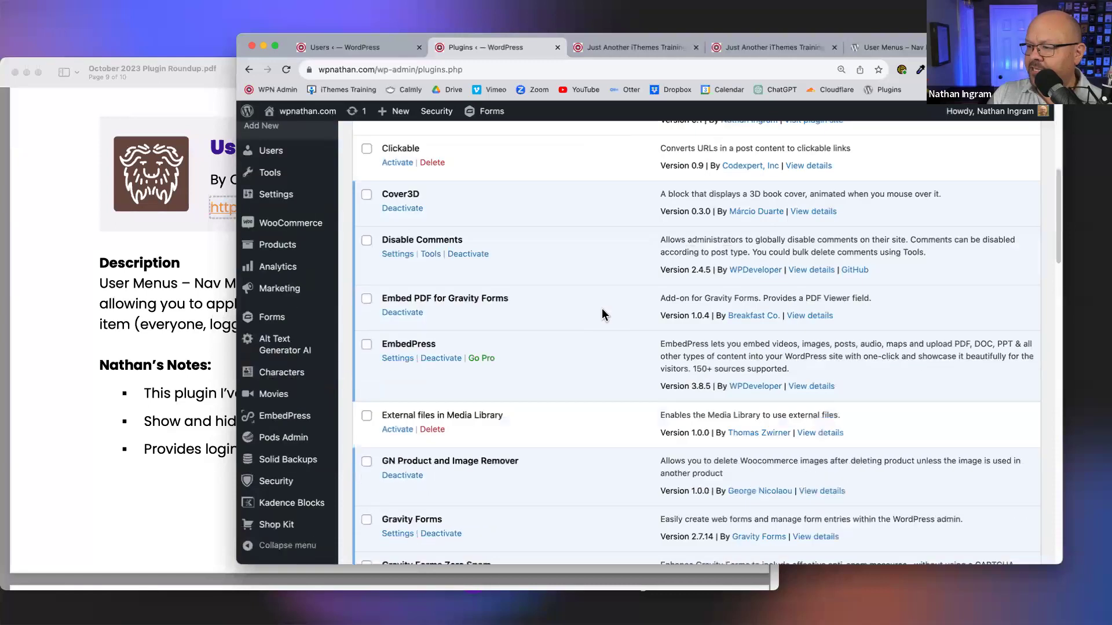
pyautogui.scroll(-3, 601, 315)
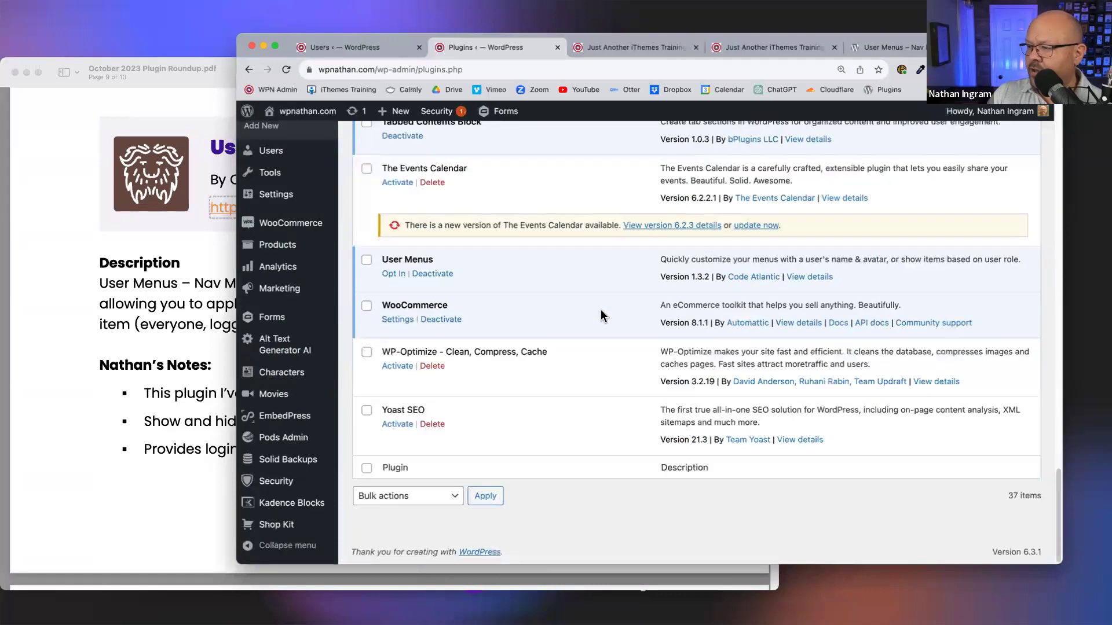
pyautogui.scroll(20, 548, 264)
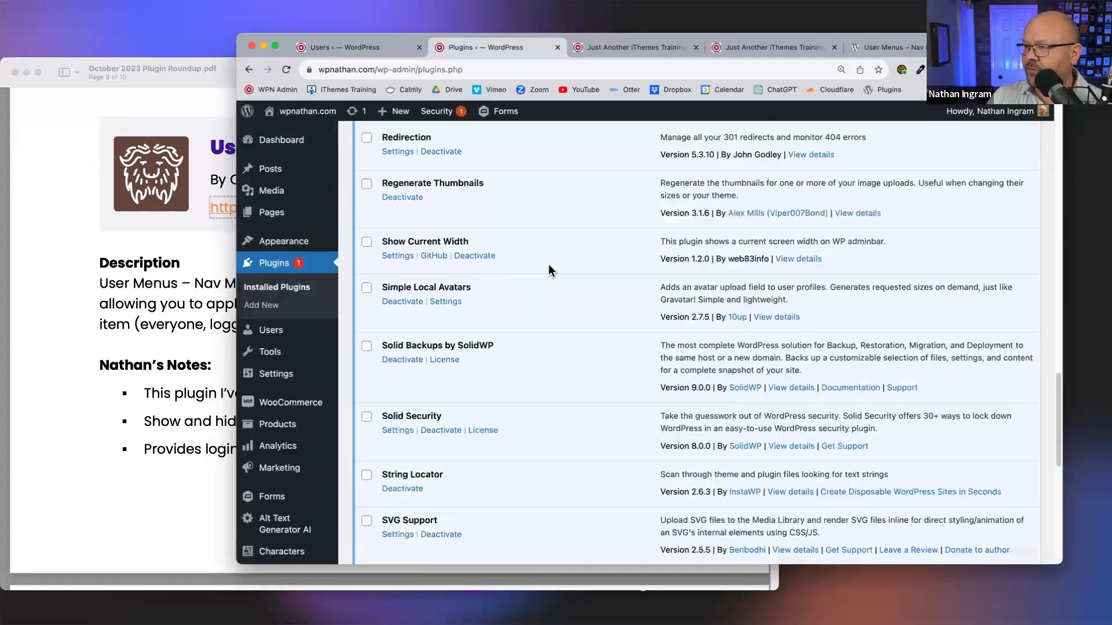
# Search the plugin directory for "user switching", and install and activate the User Switching plugin.
pyautogui.click(428, 143)
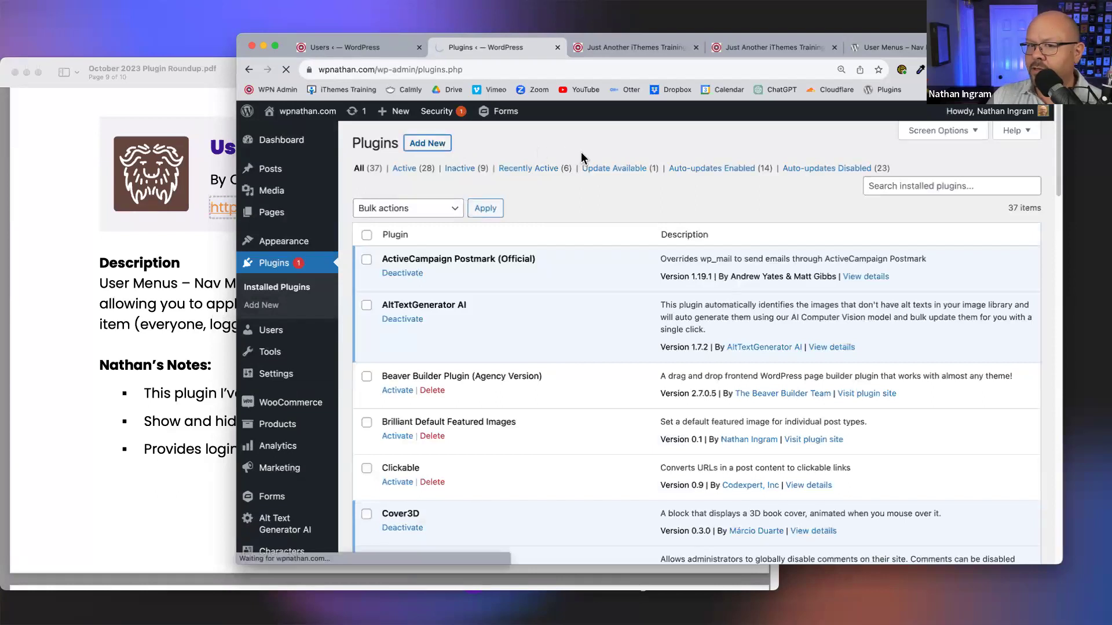
pyautogui.click(897, 180)
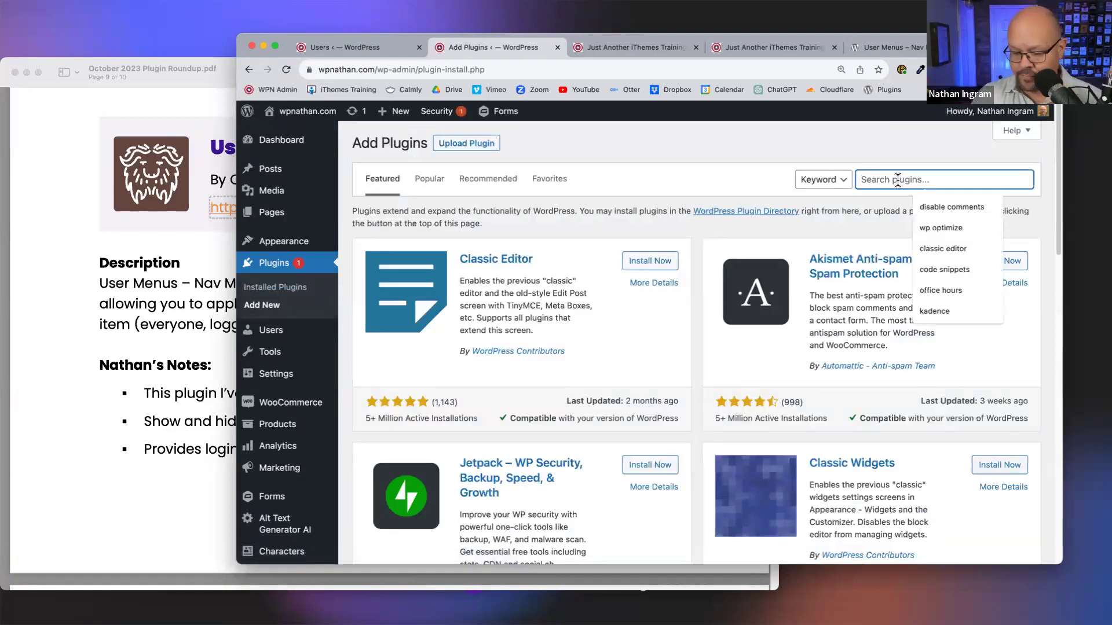
pyautogui.write('user switching')
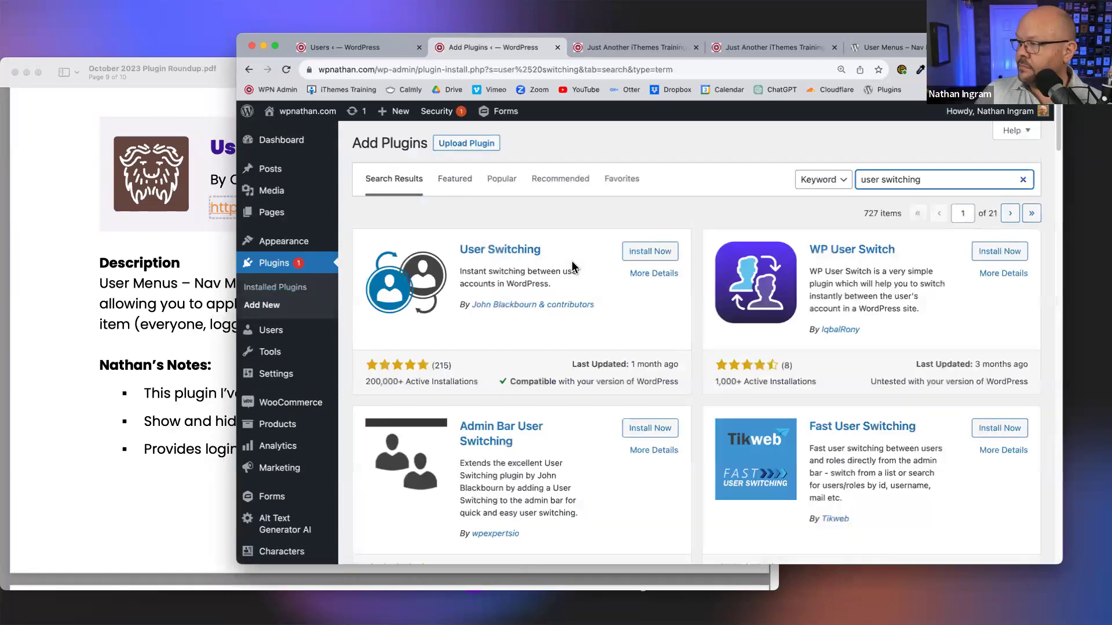
pyautogui.click(630, 252)
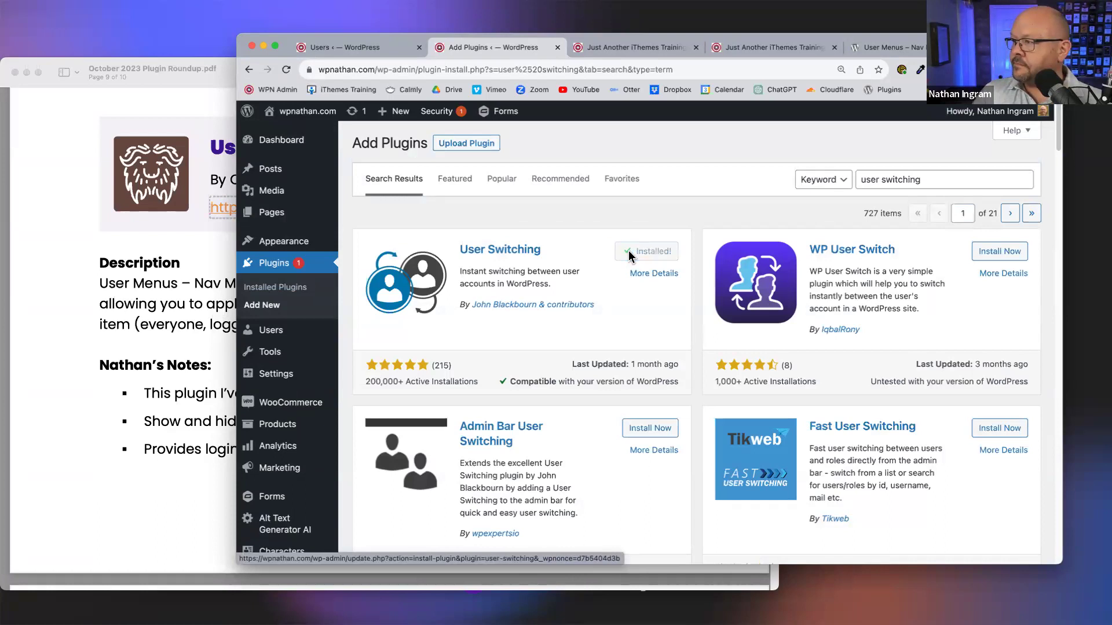
pyautogui.click(656, 258)
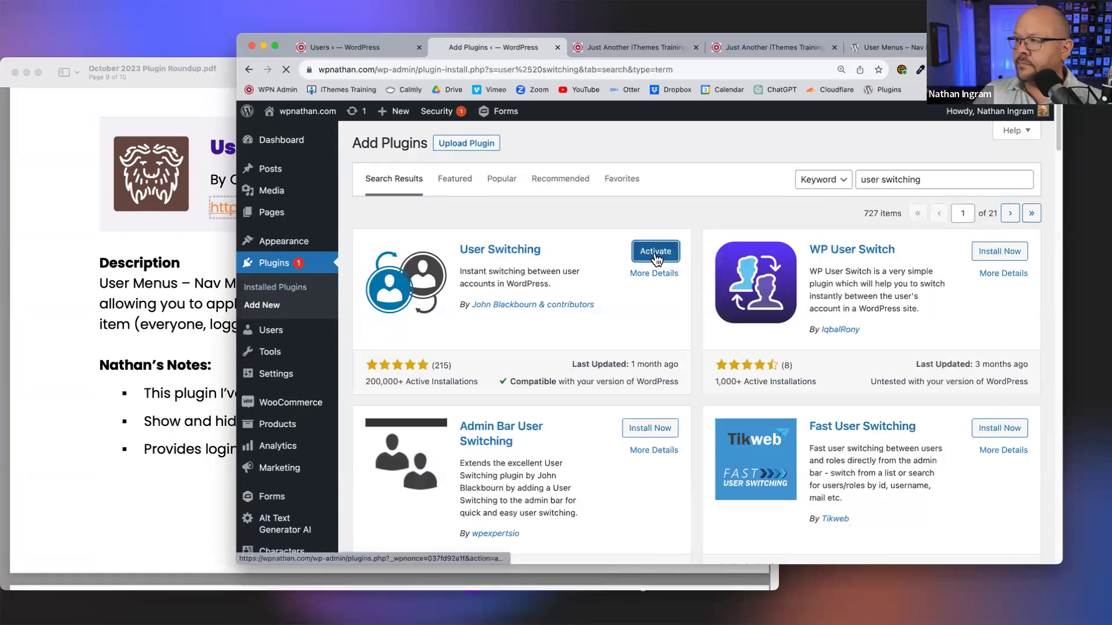
# View the homepage's avatar menu item as a switched user without a profile picture, and switch back to the administrator account.
pyautogui.click(356, 46)
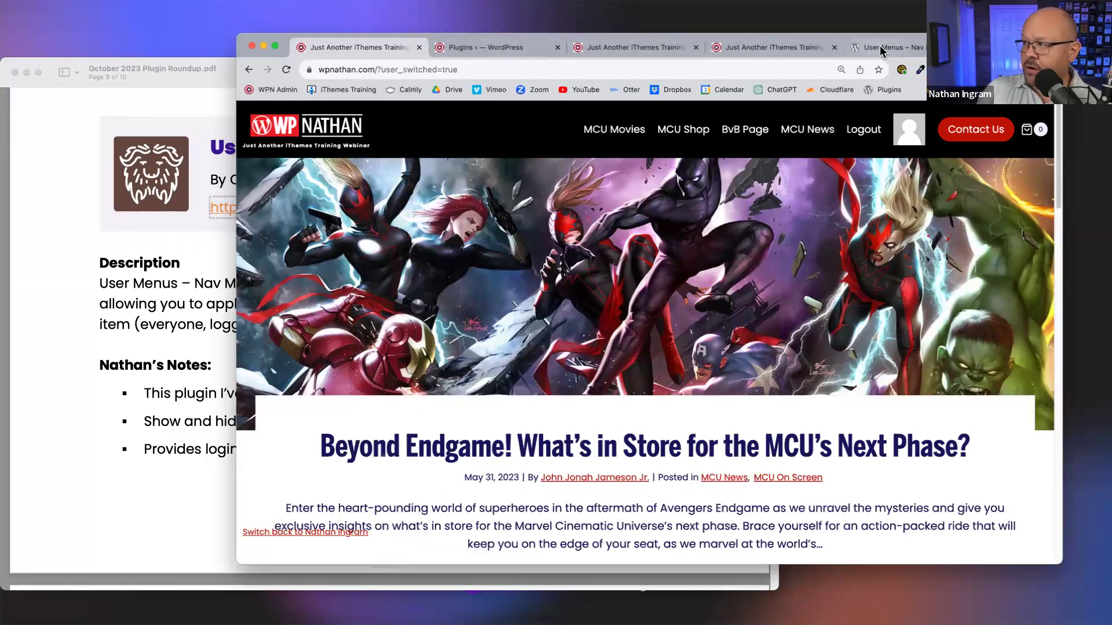
pyautogui.click(900, 136)
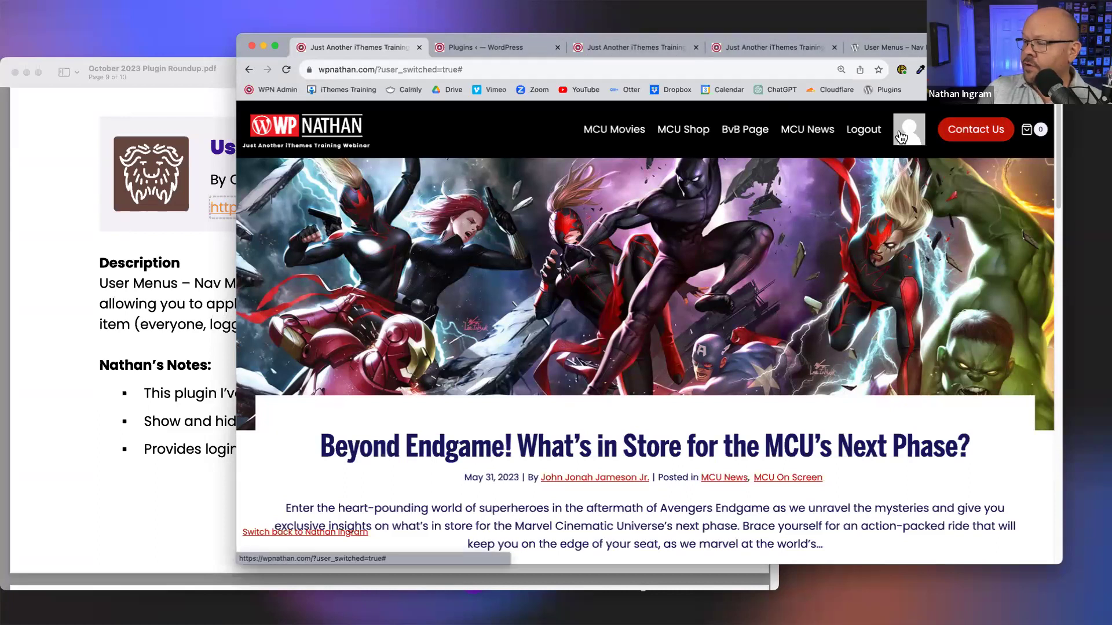
pyautogui.scroll(-15, 348, 463)
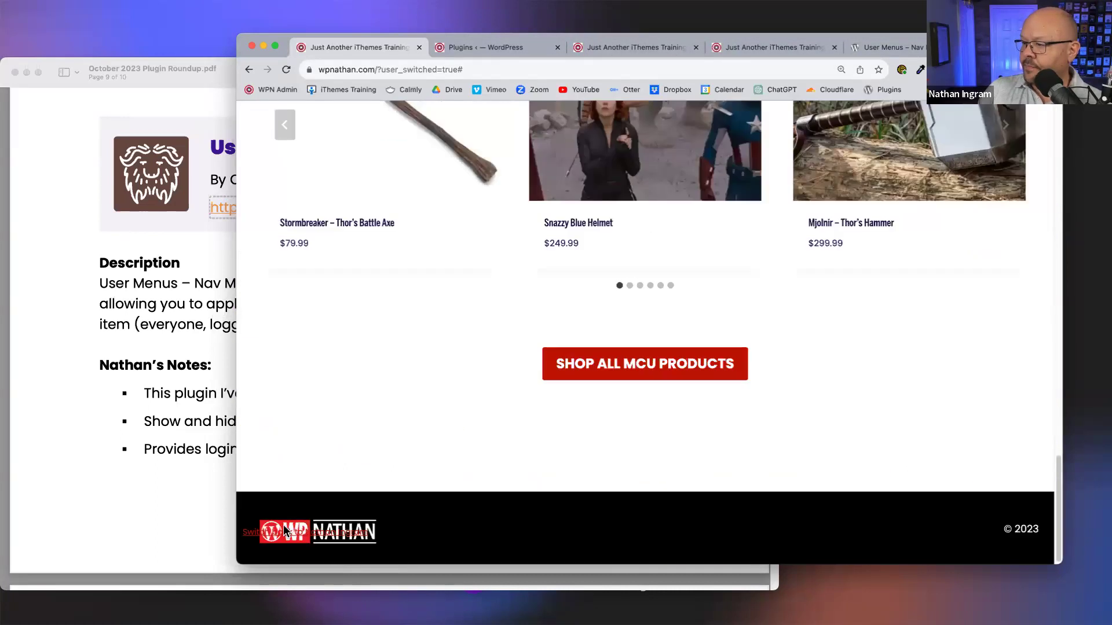
pyautogui.click(252, 538)
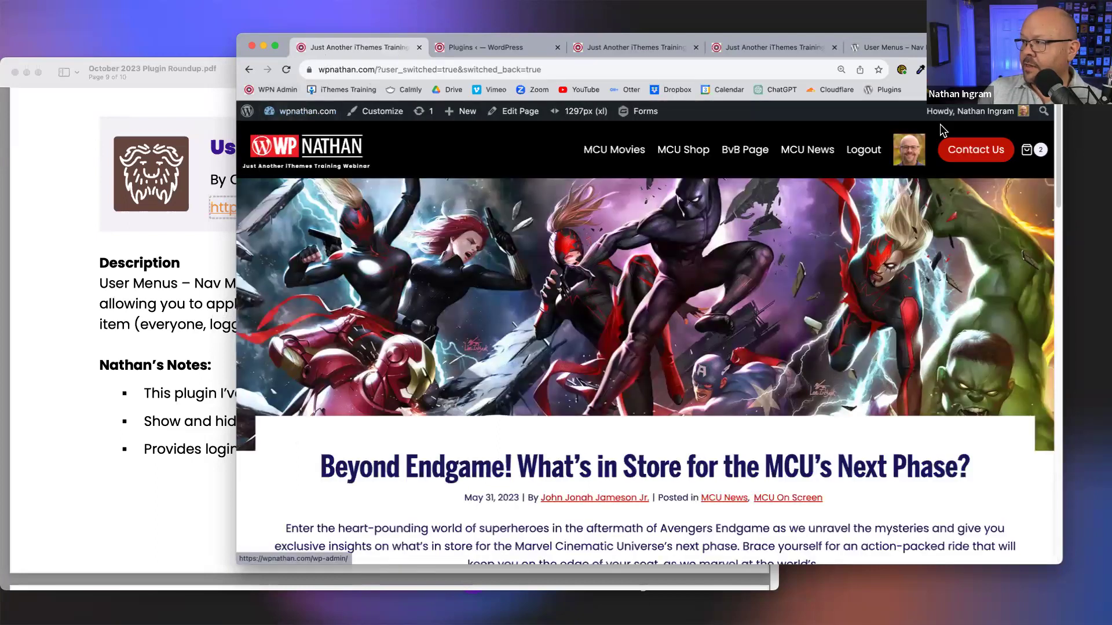
# Open the administrator's own profile and look through its fields down to the Profile Picture section.
pyautogui.click(949, 186)
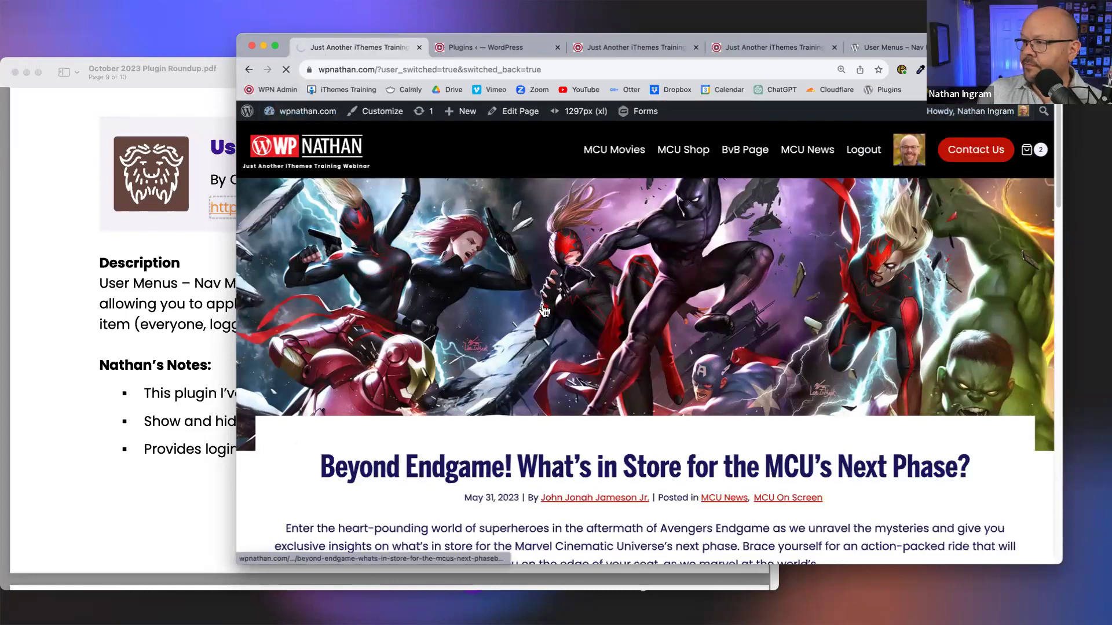
pyautogui.scroll(-5, 435, 415)
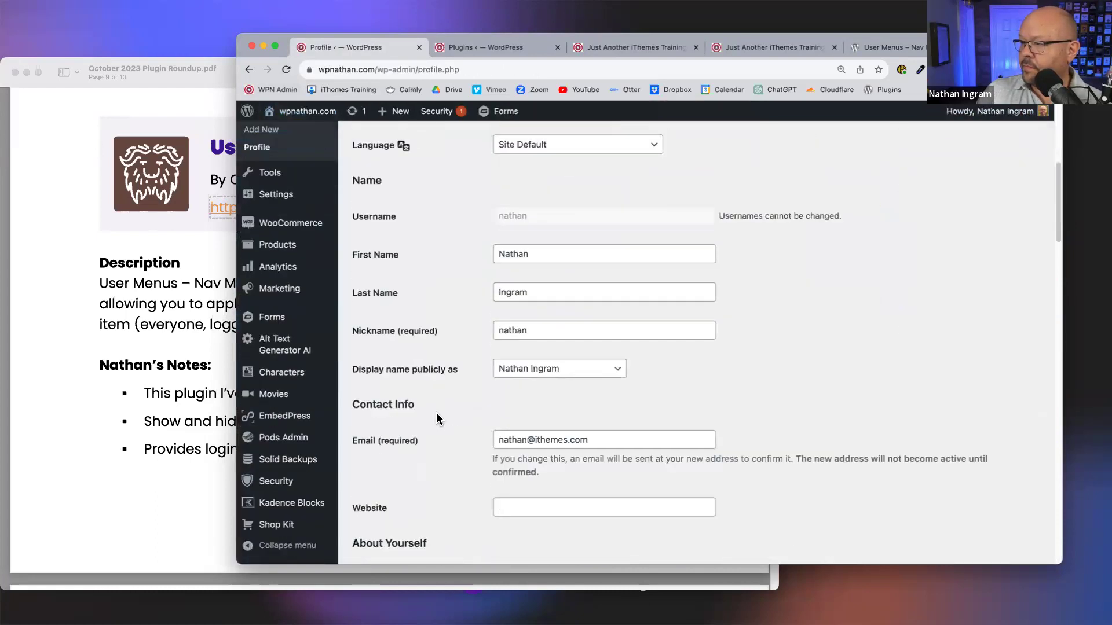
pyautogui.scroll(-7, 437, 416)
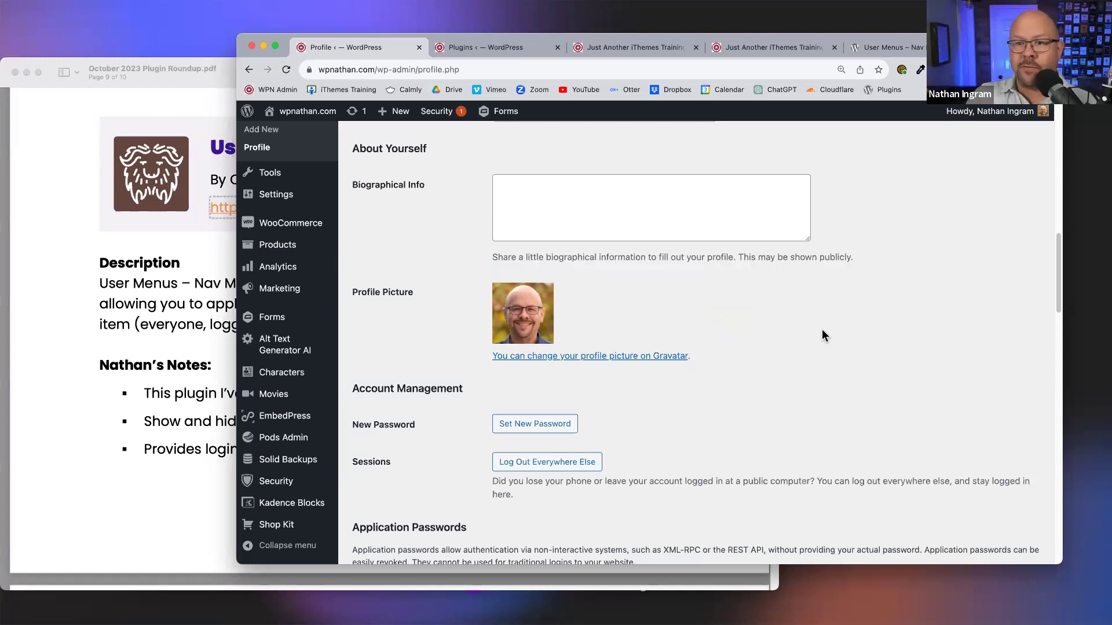
pyautogui.scroll(-3, 829, 331)
pyautogui.scroll(5, 829, 331)
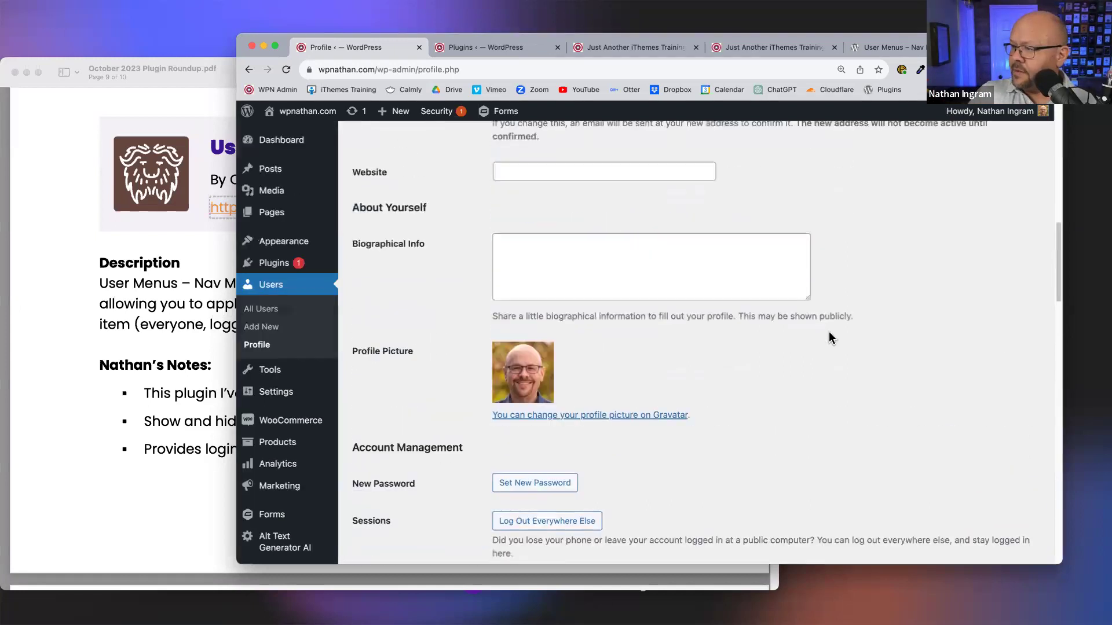
pyautogui.scroll(3, 829, 338)
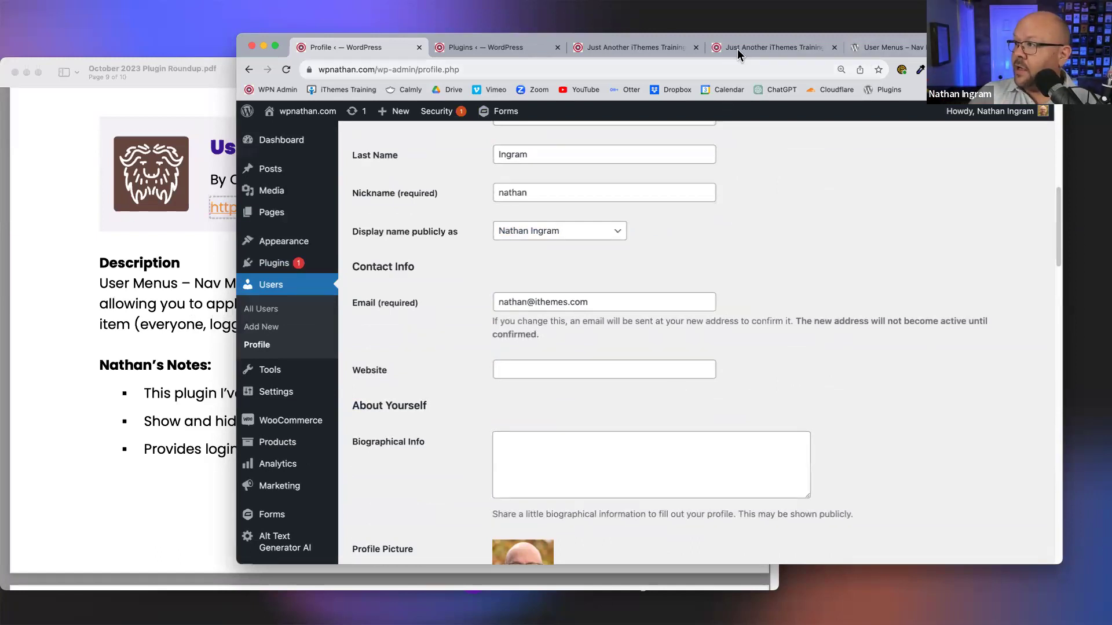
# Open the Main menu for editing and expand the {avatar} item's settings.
pyautogui.click(525, 51)
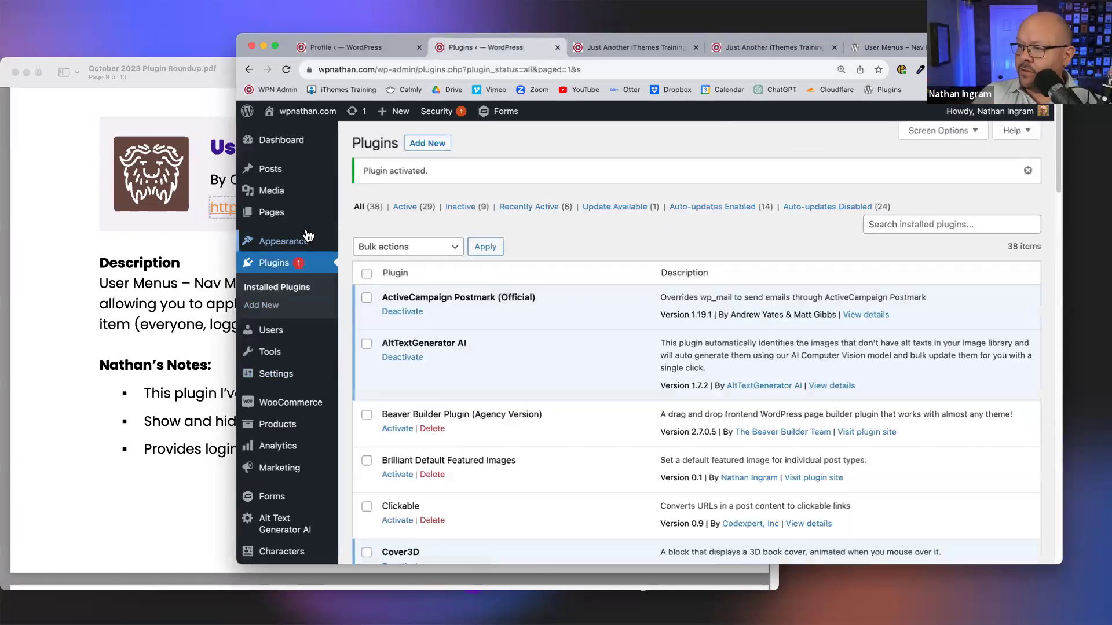
pyautogui.moveTo(299, 243)
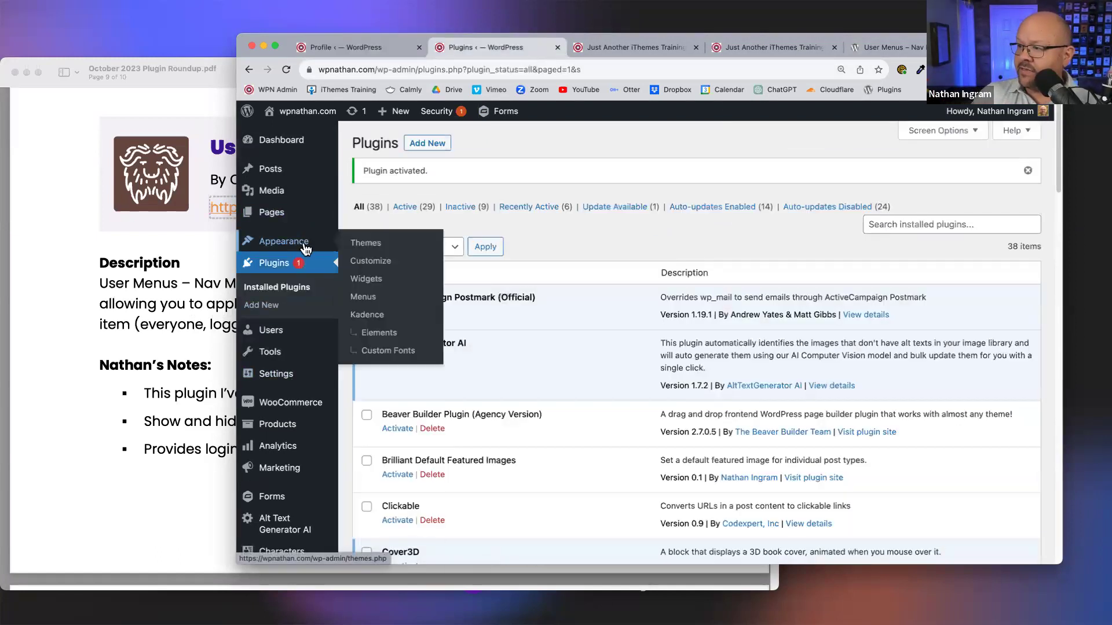
pyautogui.click(363, 298)
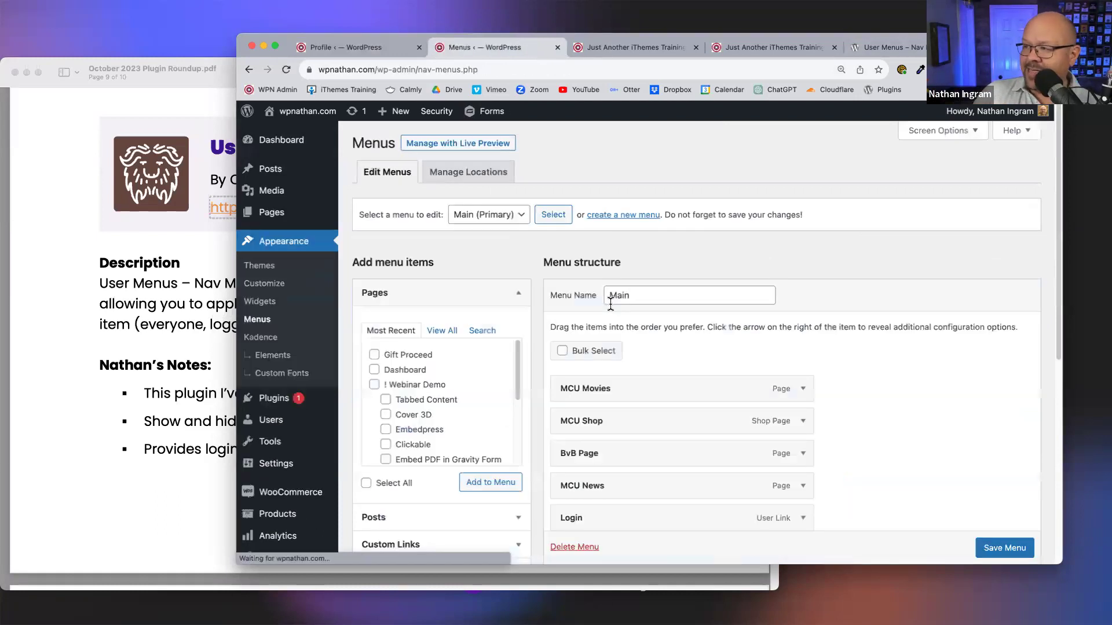
pyautogui.scroll(-6, 682, 419)
pyautogui.click(804, 255)
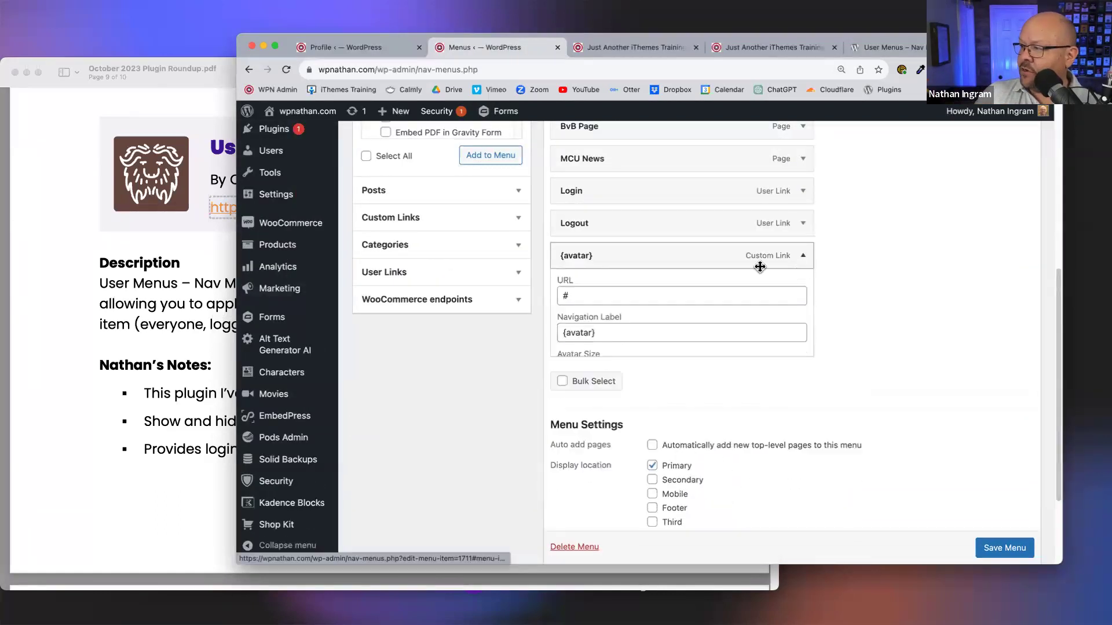
# Set the {avatar} item's navigation label to "{avatar}<br>Welcome {first_name}" and save the menu.
pyautogui.click(623, 335)
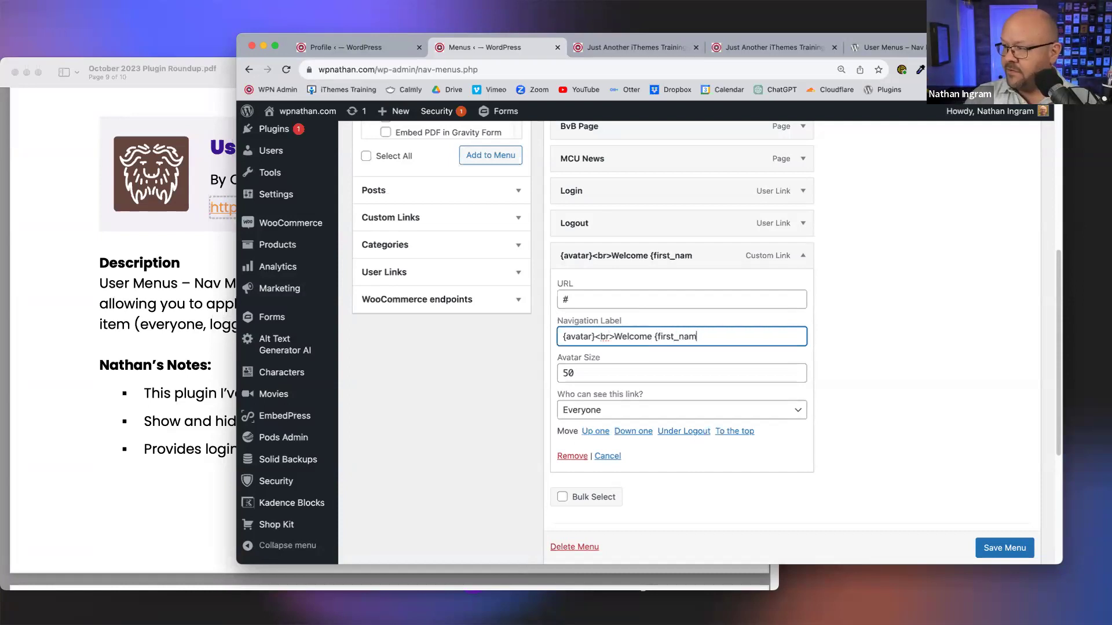
pyautogui.write('e')
pyautogui.press('super+Left')
pyautogui.write('[')
pyautogui.press('BackSpace')
pyautogui.press('super+a')
pyautogui.press('Right')
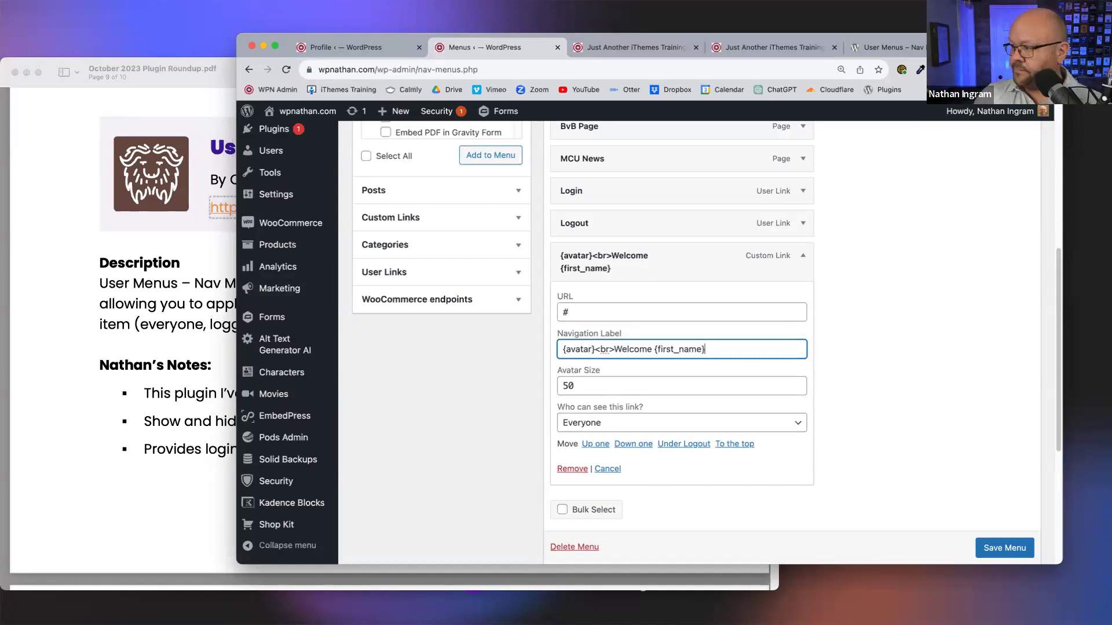
pyautogui.click(994, 546)
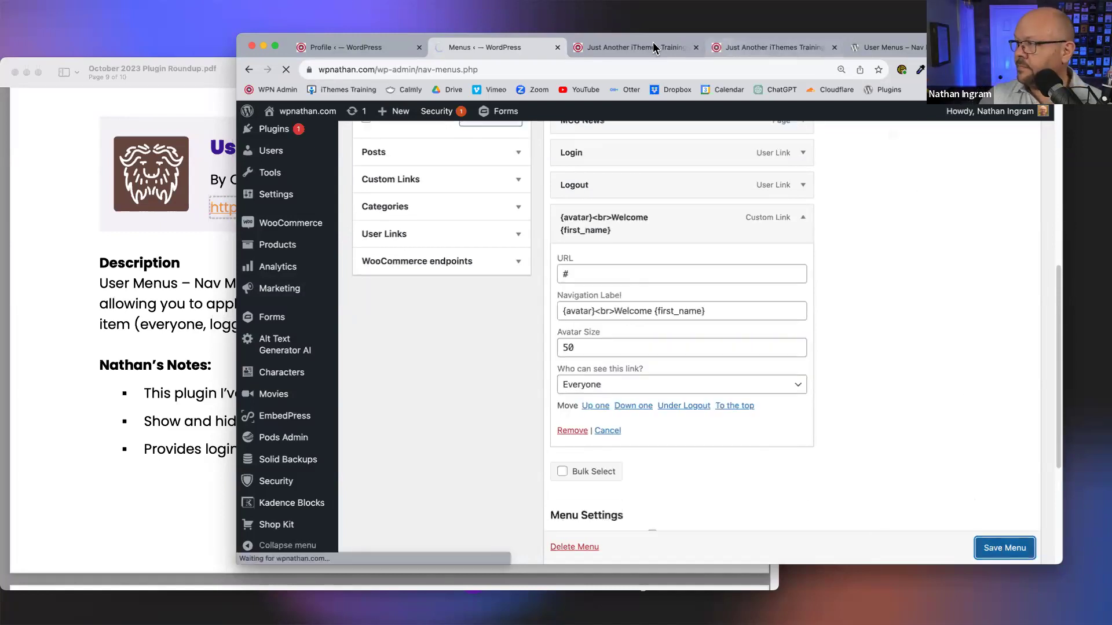
# Reload the site's homepage and check the avatar item's welcome text in the header menu.
pyautogui.hotkey('ctrl', 'Tab')
pyautogui.click(285, 70)
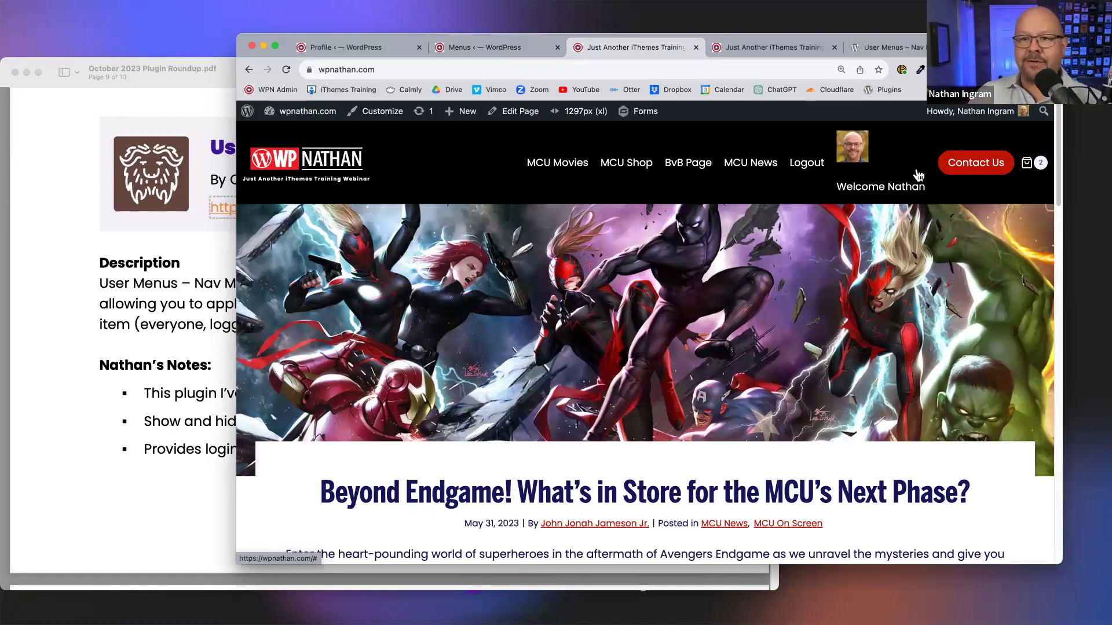
pyautogui.rightClick(918, 174)
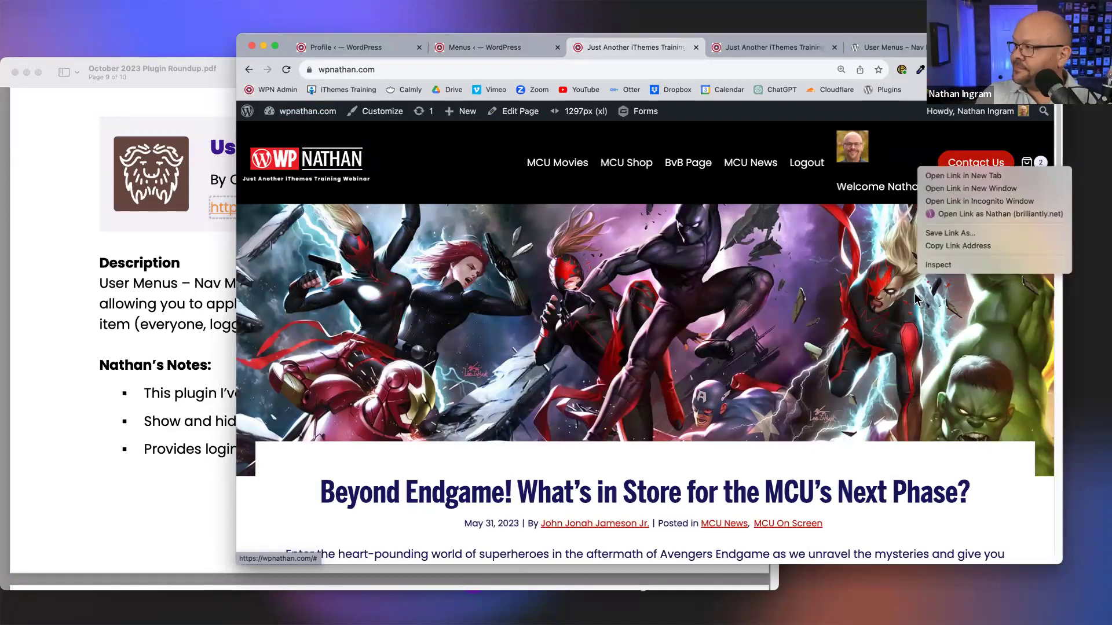
pyautogui.click(805, 311)
# Switch to the October 2023 Plugin Roundup PDF and review the notes on User Menus – Nav Menu Visibility.
pyautogui.click(145, 302)
pyautogui.scroll(-1, 205, 288)
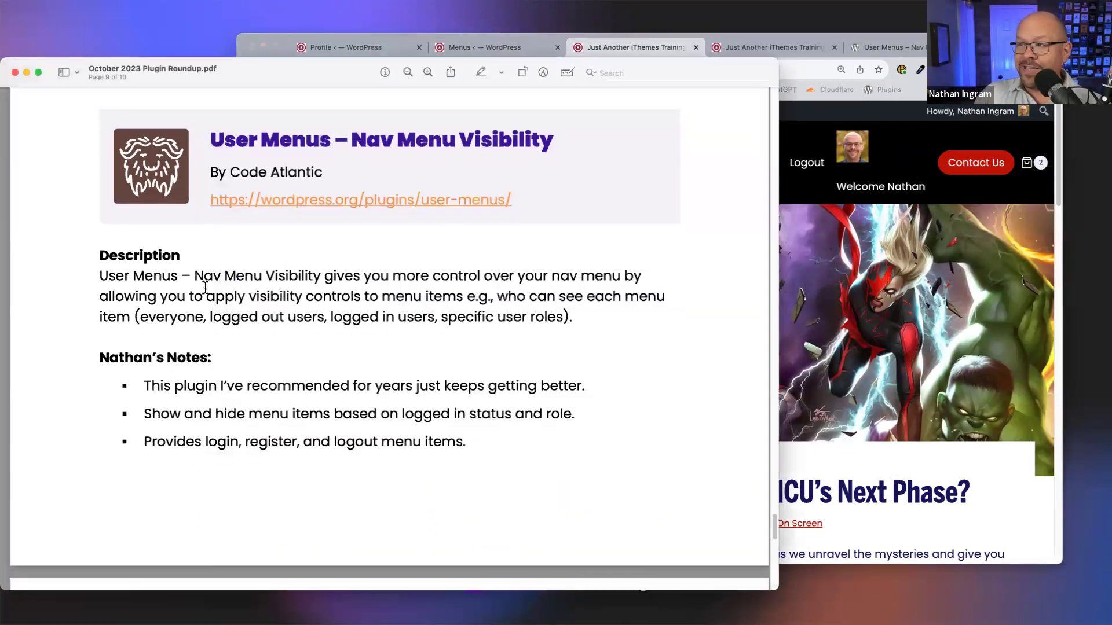
pyautogui.scroll(-5, 195, 288)
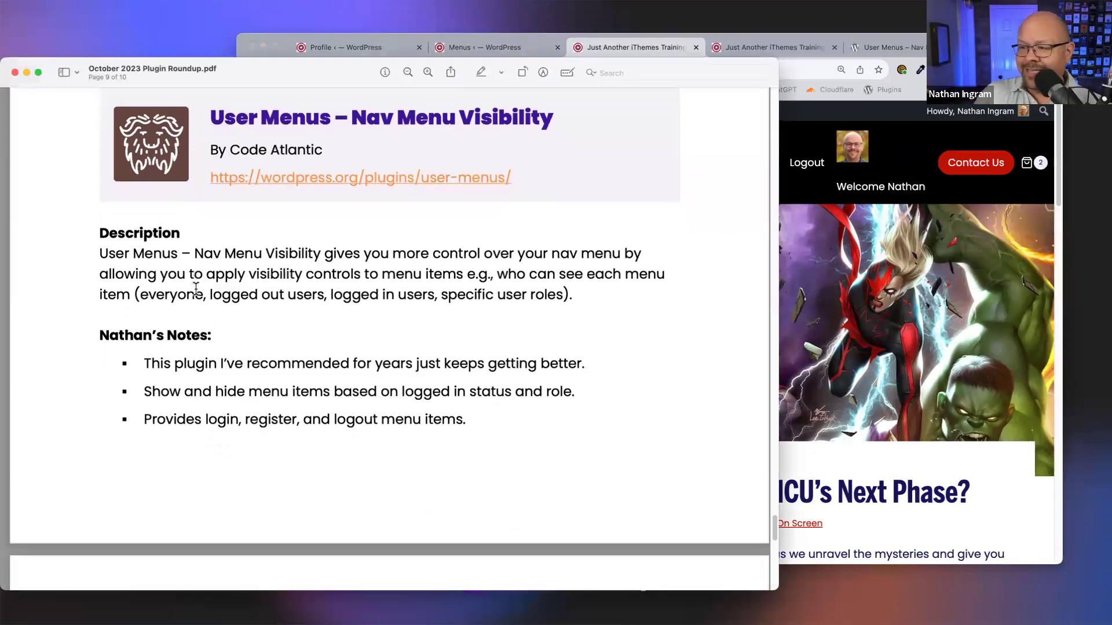
pyautogui.scroll(-1, 196, 289)
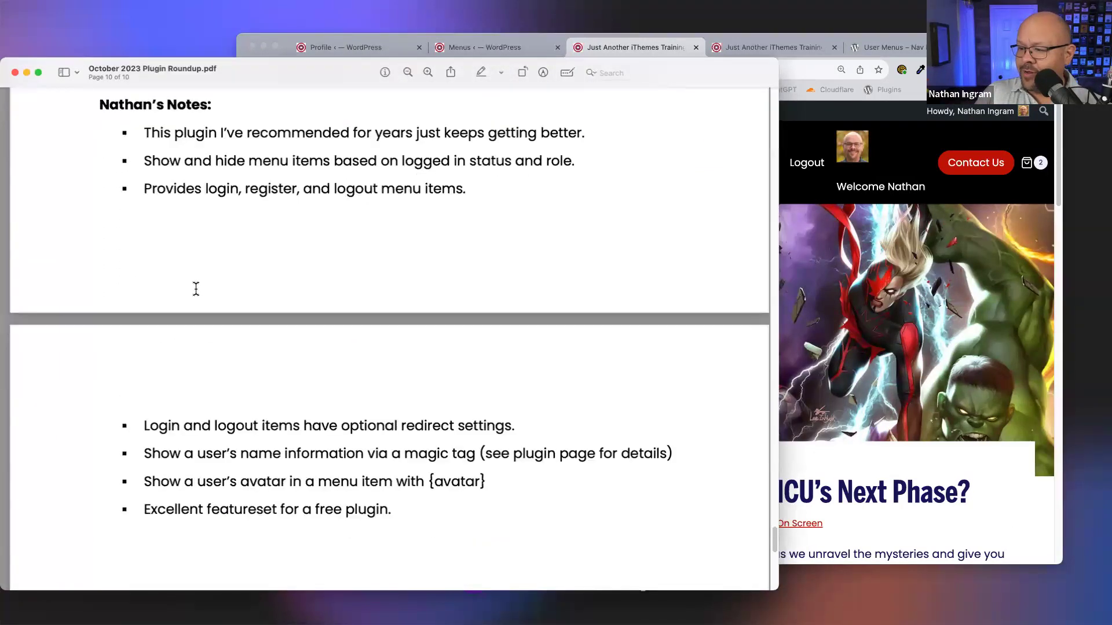
pyautogui.scroll(6, 633, 310)
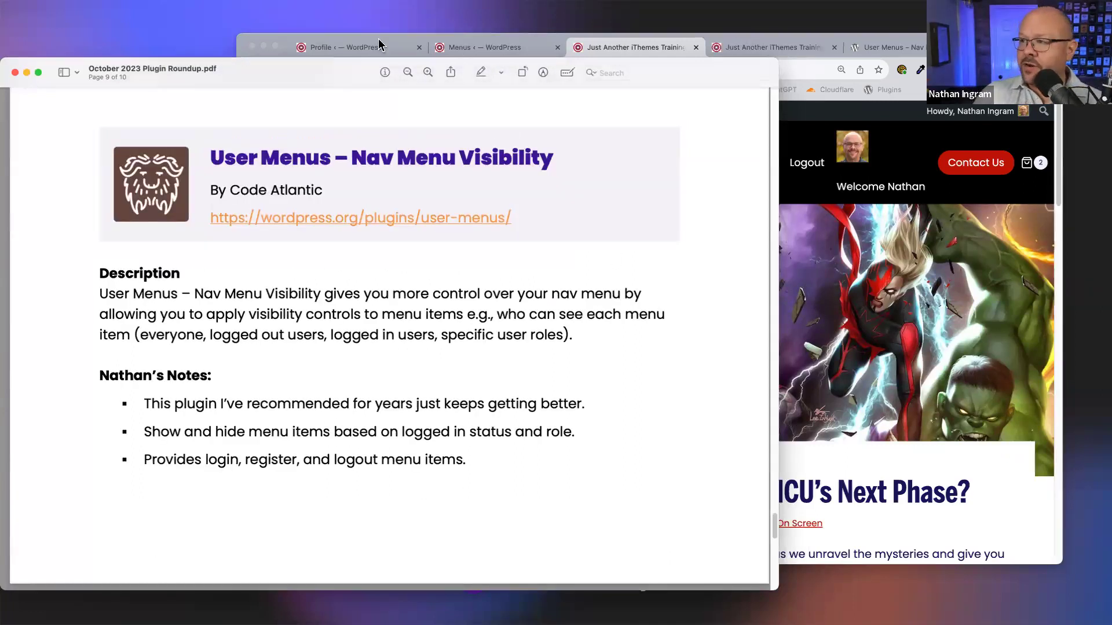
# Switch to the browser, open the String Locator tool from the Profile page, and close the Menus page and one duplicate site page.
pyautogui.click(347, 52)
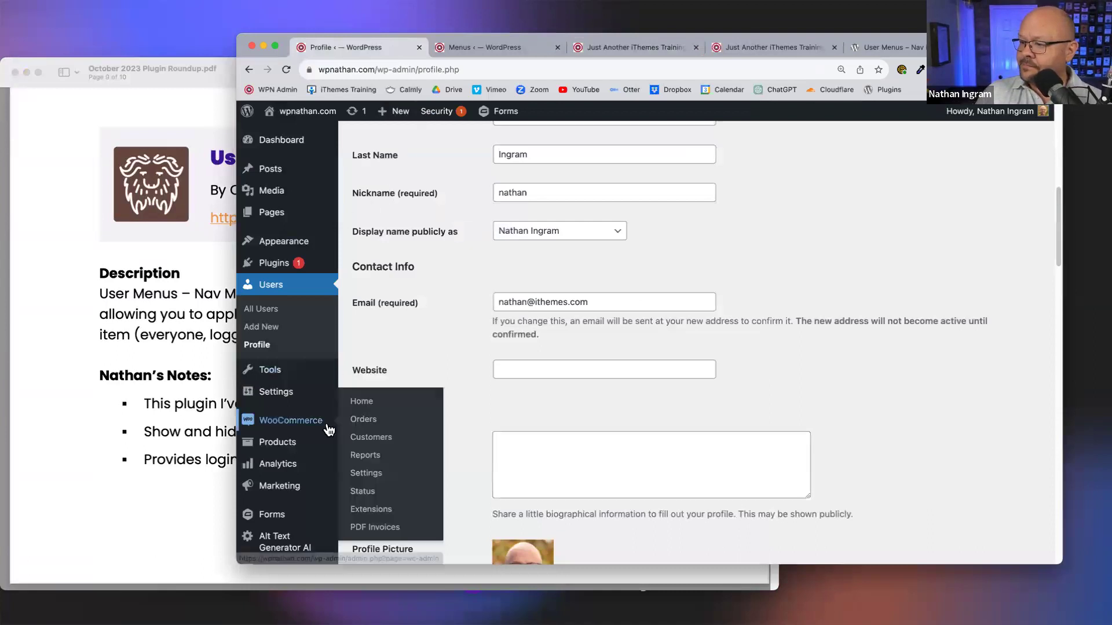
pyautogui.scroll(-1, 292, 440)
pyautogui.moveTo(274, 331)
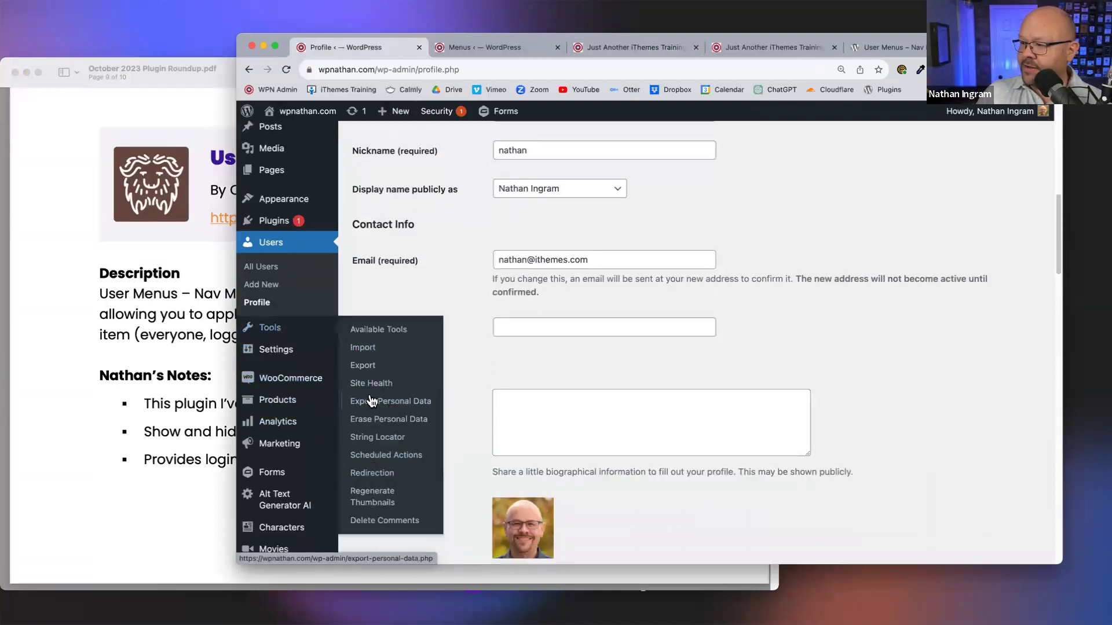
pyautogui.click(382, 437)
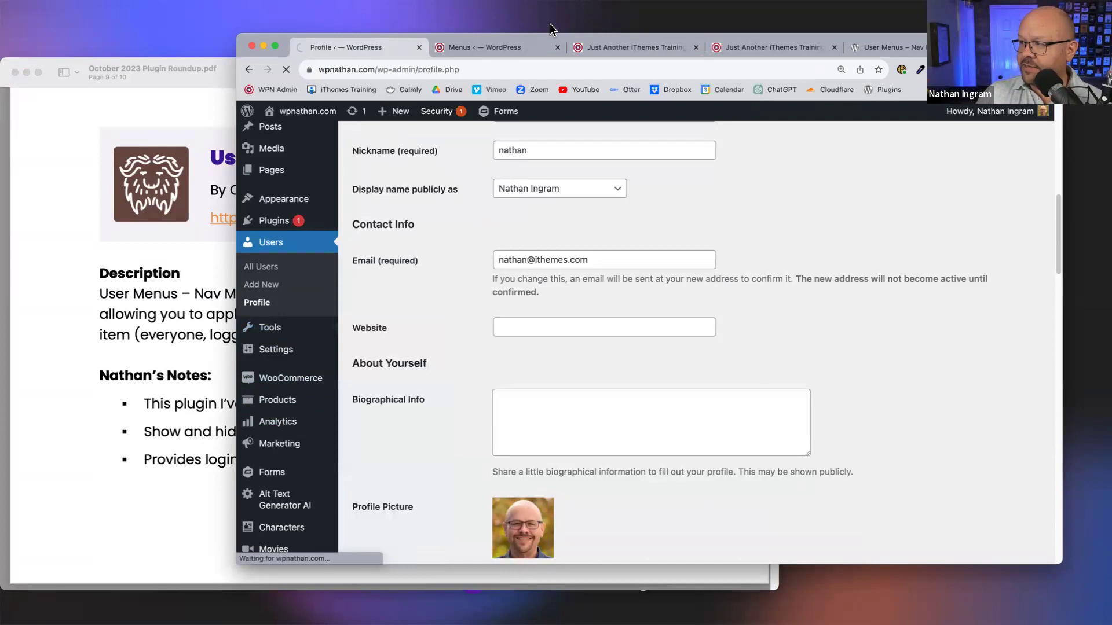
pyautogui.click(558, 48)
pyautogui.click(558, 48)
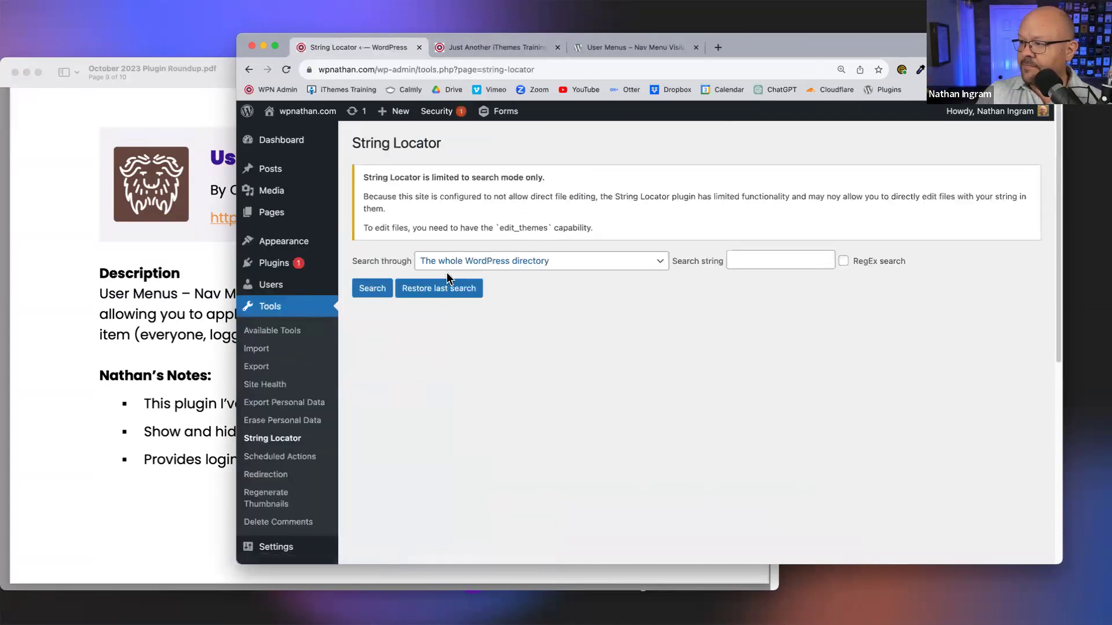
# Restore String Locator's last search and look over the first matches.
pyautogui.click(432, 294)
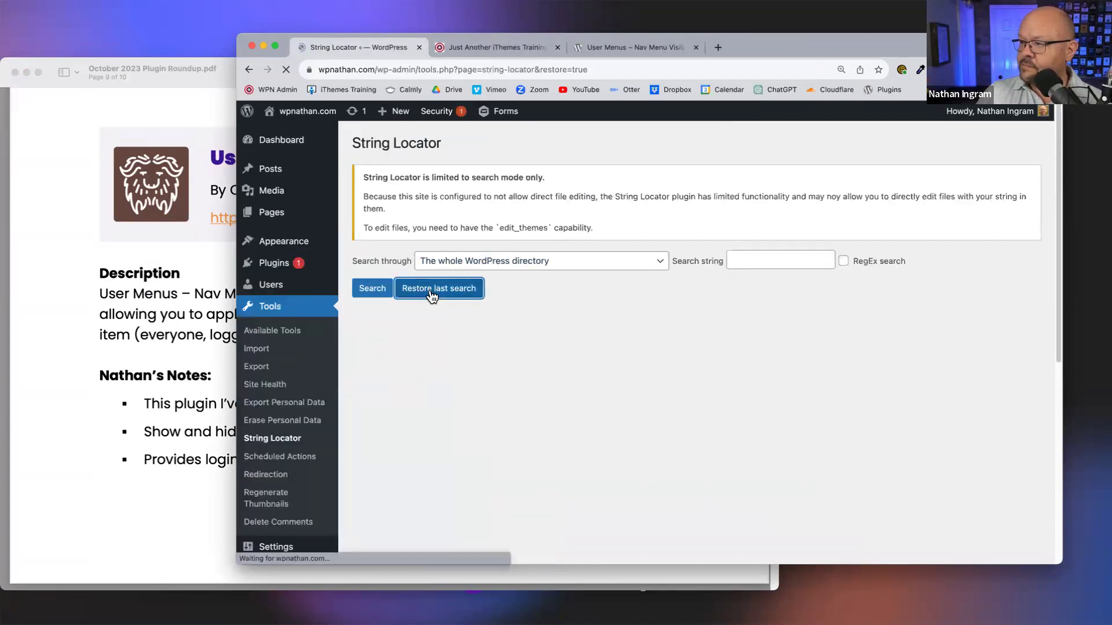
pyautogui.scroll(-1, 677, 274)
pyautogui.scroll(-5, 678, 274)
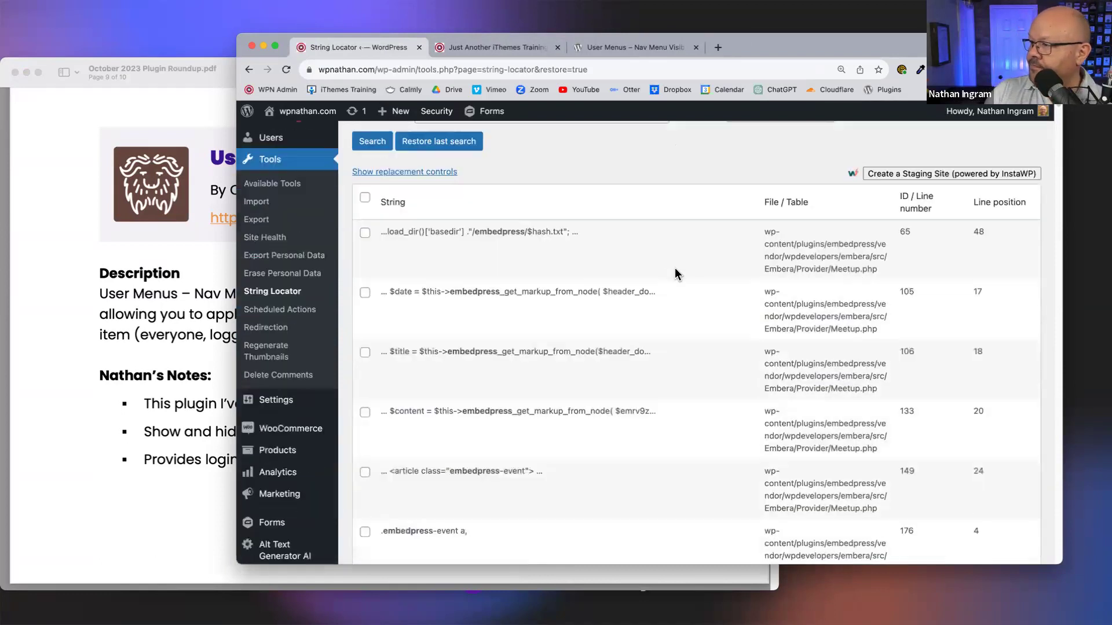
pyautogui.scroll(-4, 861, 240)
pyautogui.scroll(5, 703, 256)
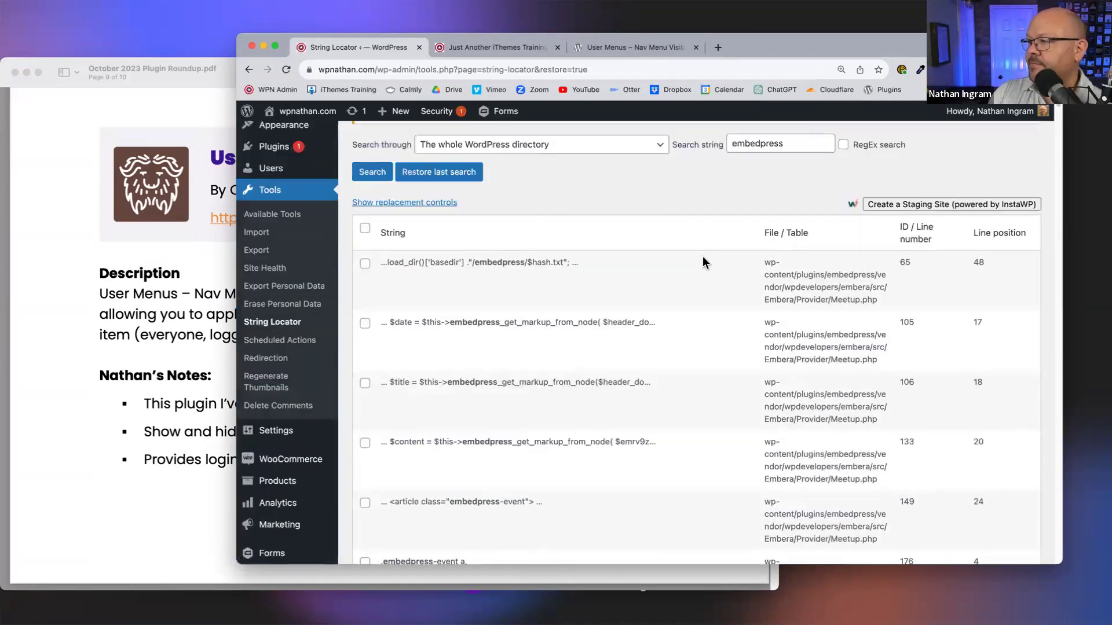
# Examine the first match's text string, file path and line number in the String Locator results.
pyautogui.moveTo(412, 267); pyautogui.dragTo(562, 265)
pyautogui.moveTo(873, 300); pyautogui.dragTo(766, 261)
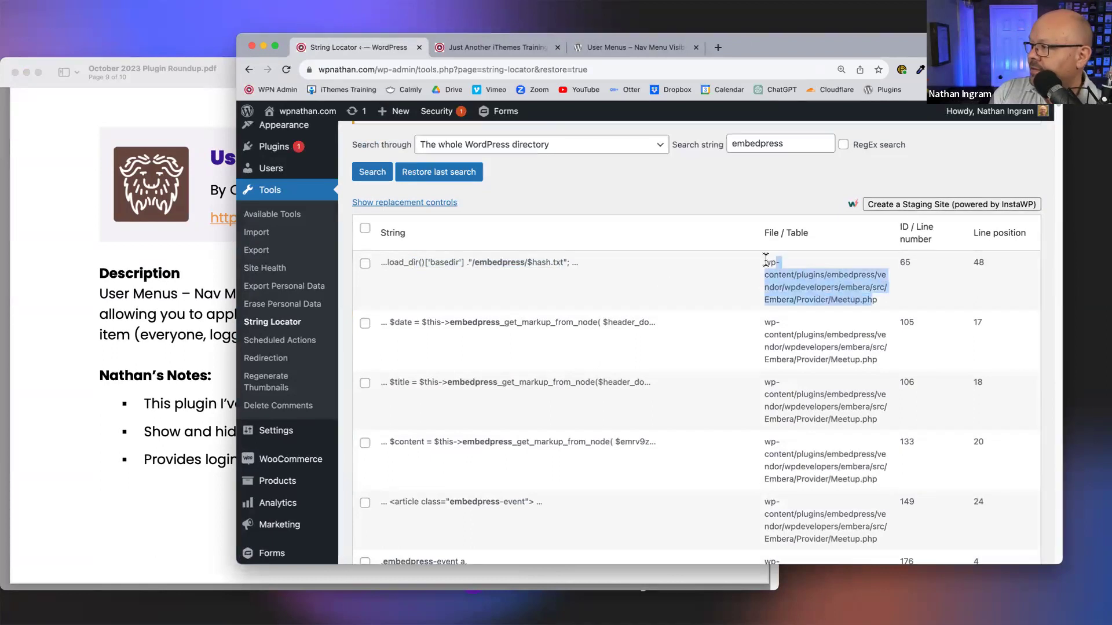
pyautogui.click(848, 296)
pyautogui.moveTo(875, 300); pyautogui.dragTo(917, 265)
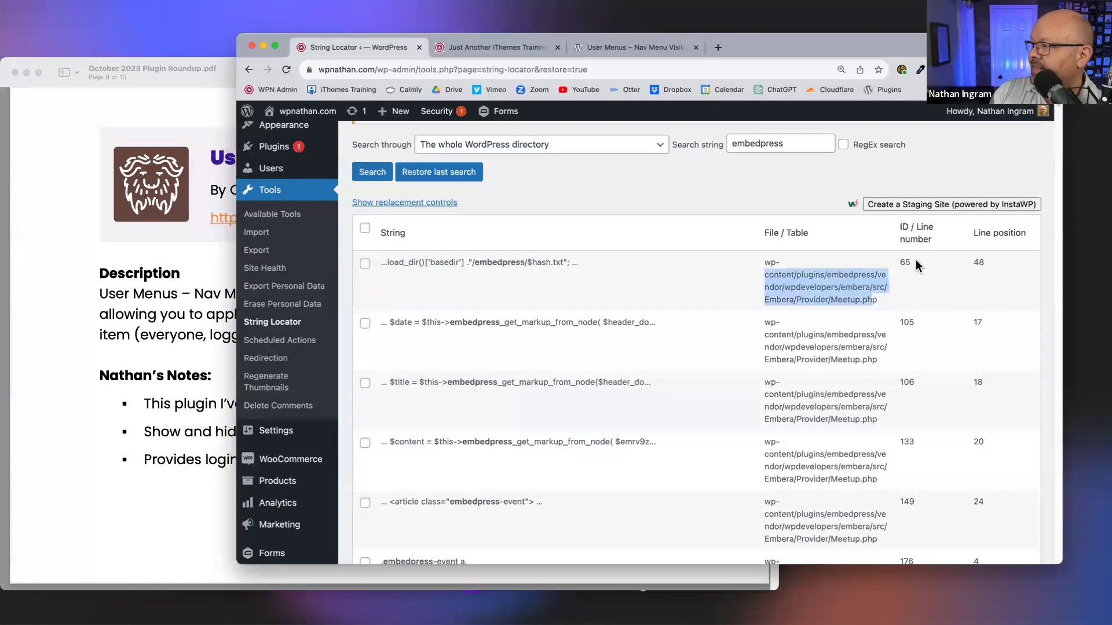
pyautogui.click(827, 291)
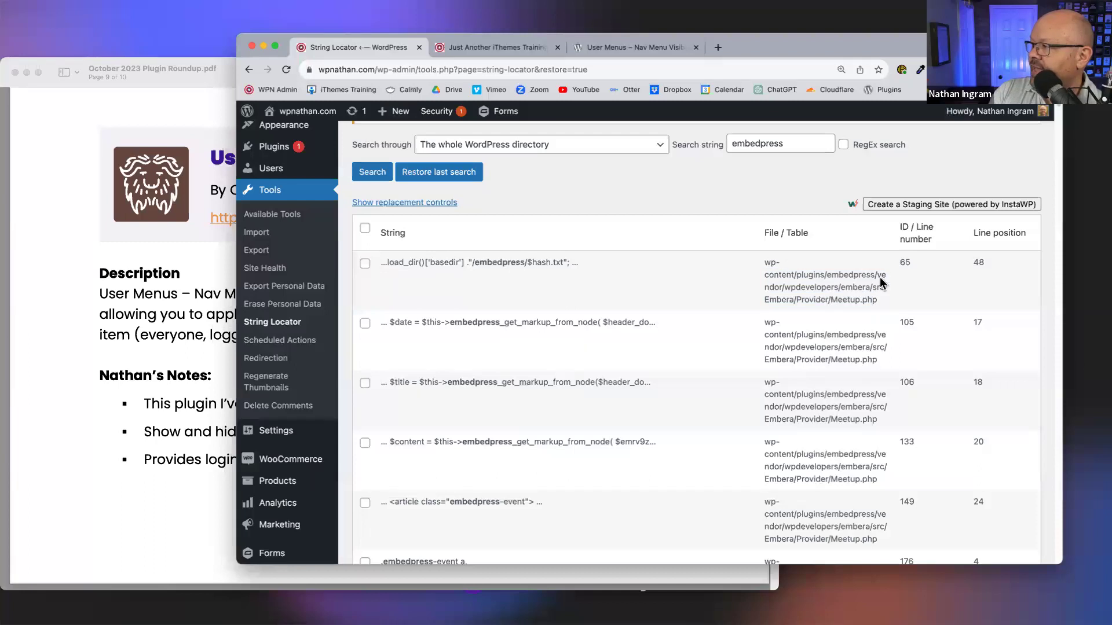
pyautogui.doubleClick(927, 266)
# Browse further down the String Locator results to examine matches in the plugin's other files.
pyautogui.scroll(-6, 871, 321)
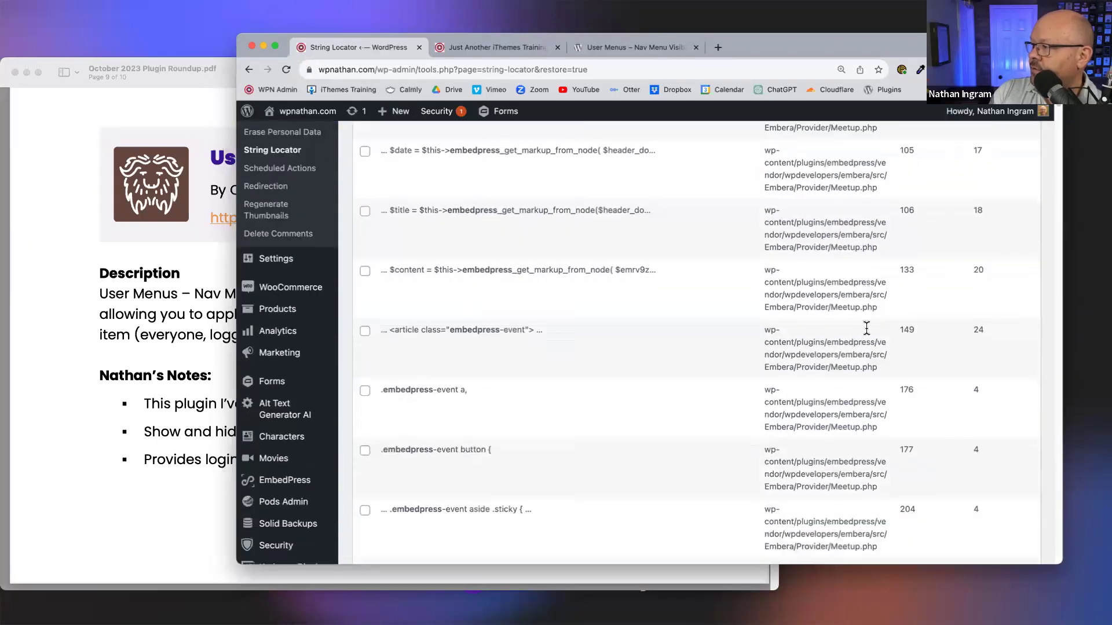
pyautogui.scroll(-10, 867, 329)
pyautogui.scroll(-15, 867, 330)
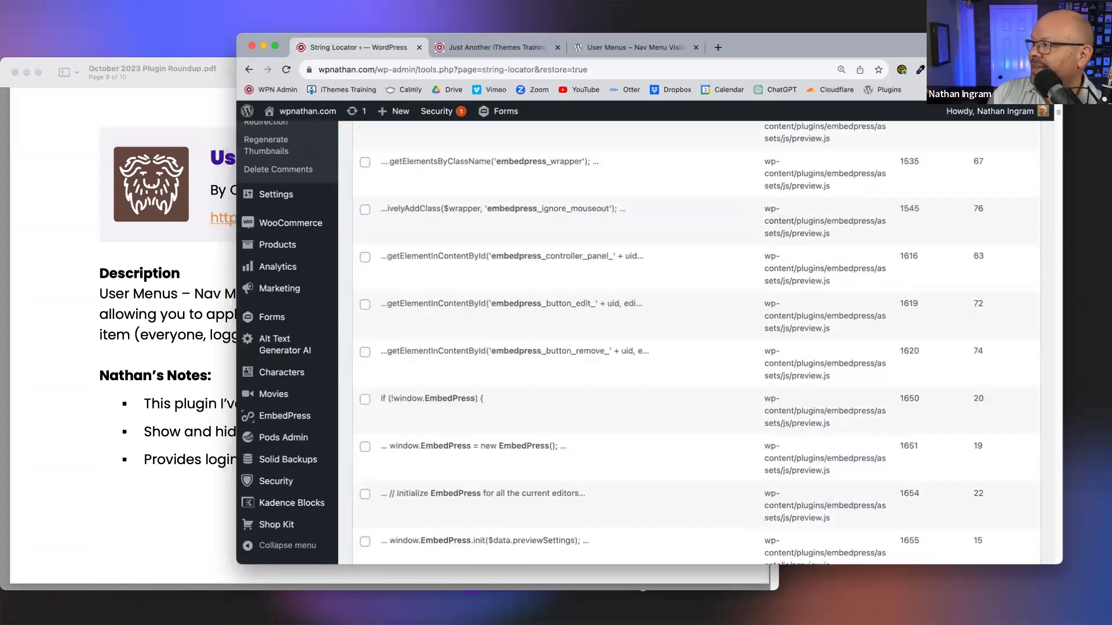
pyautogui.moveTo(1059, 116); pyautogui.dragTo(1059, 255)
pyautogui.scroll(-15, 930, 302)
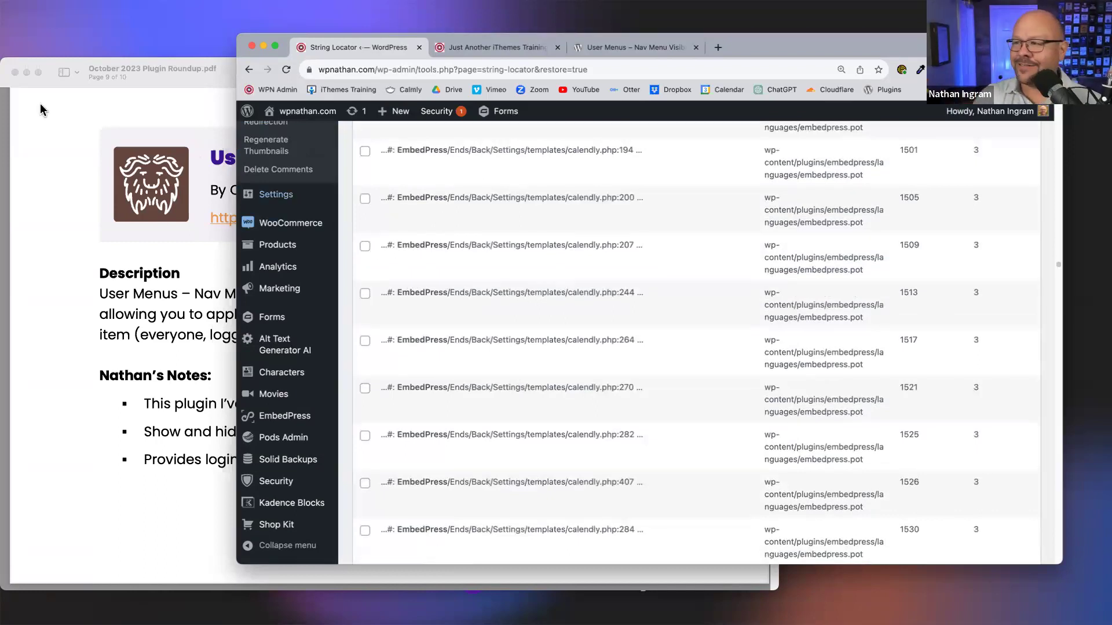
# Bring up the site's homepage in the browser, switch to the October 2023 Plugin Roundup PDF, and return to its cover page.
pyautogui.click(440, 51)
pyautogui.click(112, 194)
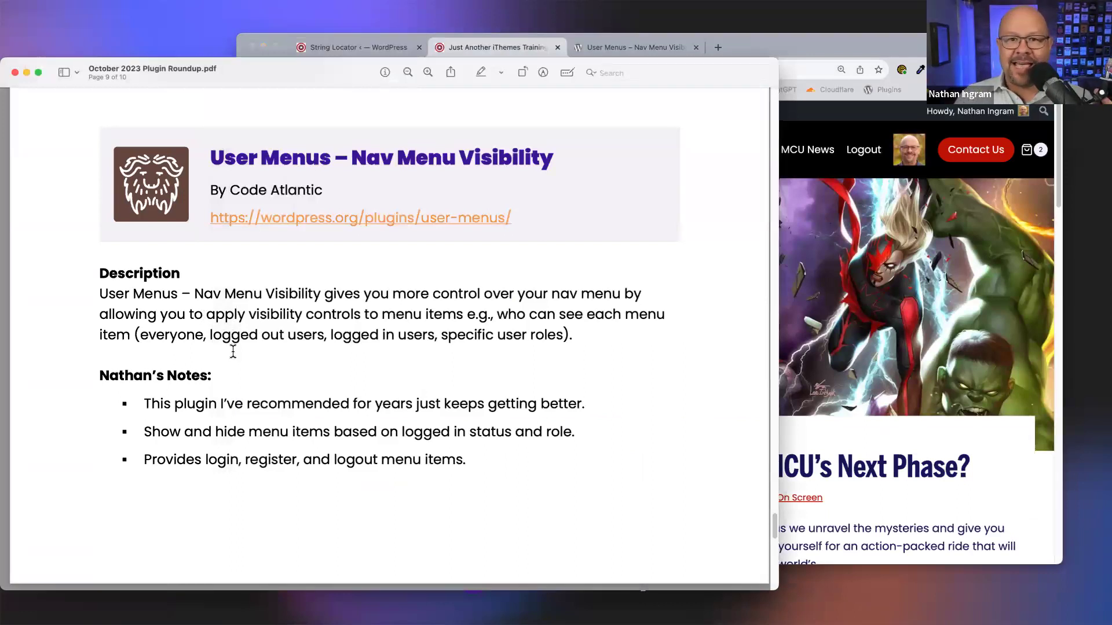
pyautogui.scroll(20, 233, 353)
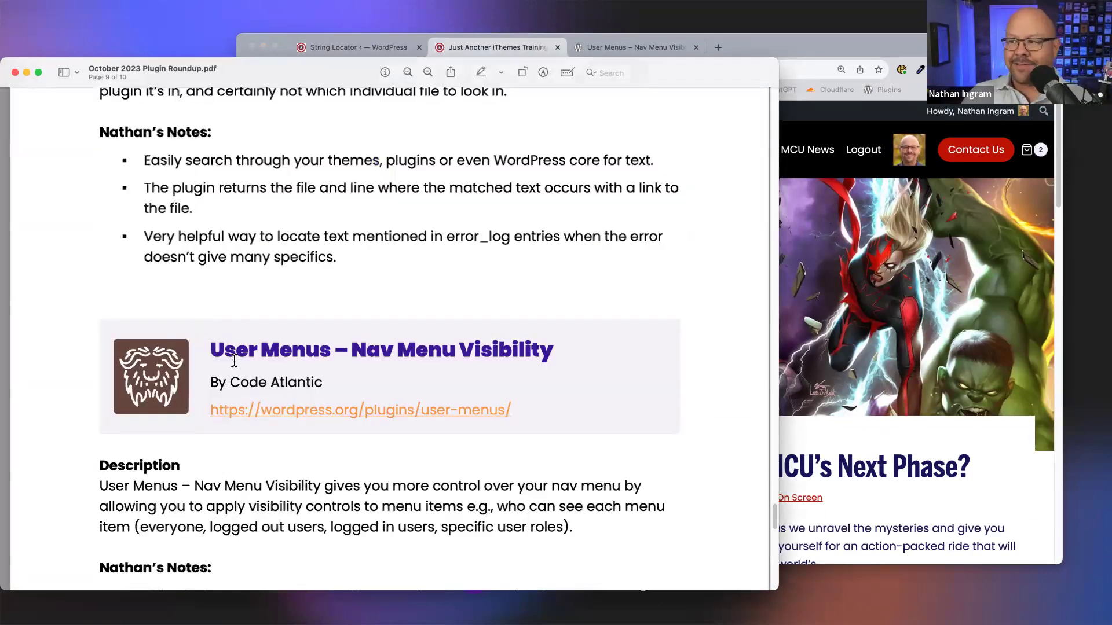
pyautogui.scroll(20, 261, 339)
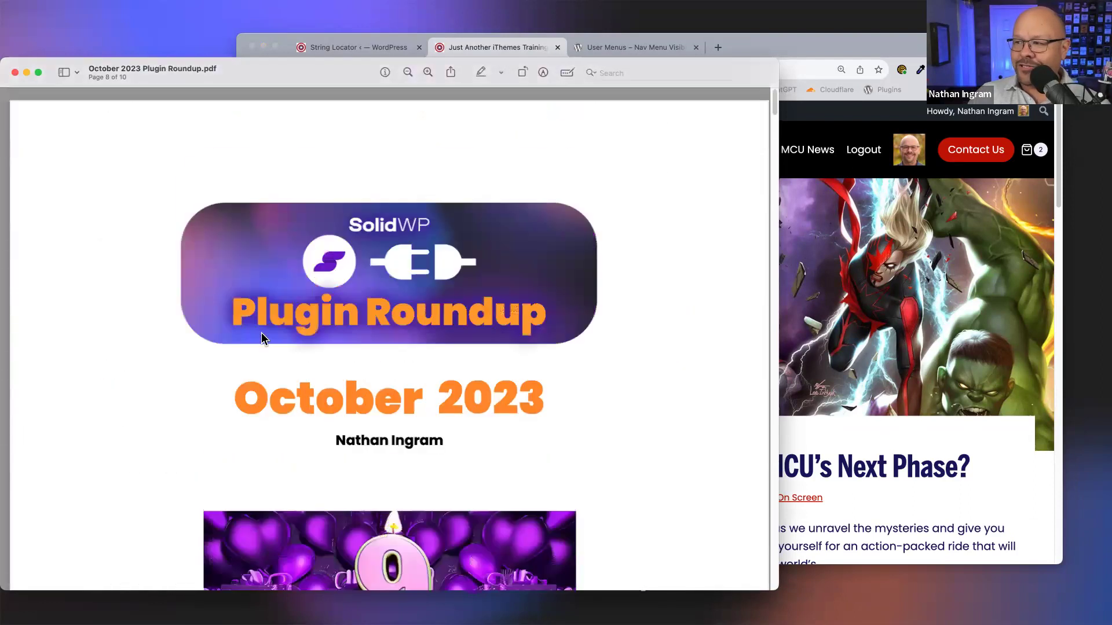
pyautogui.scroll(-2, 262, 339)
pyautogui.scroll(2, 261, 339)
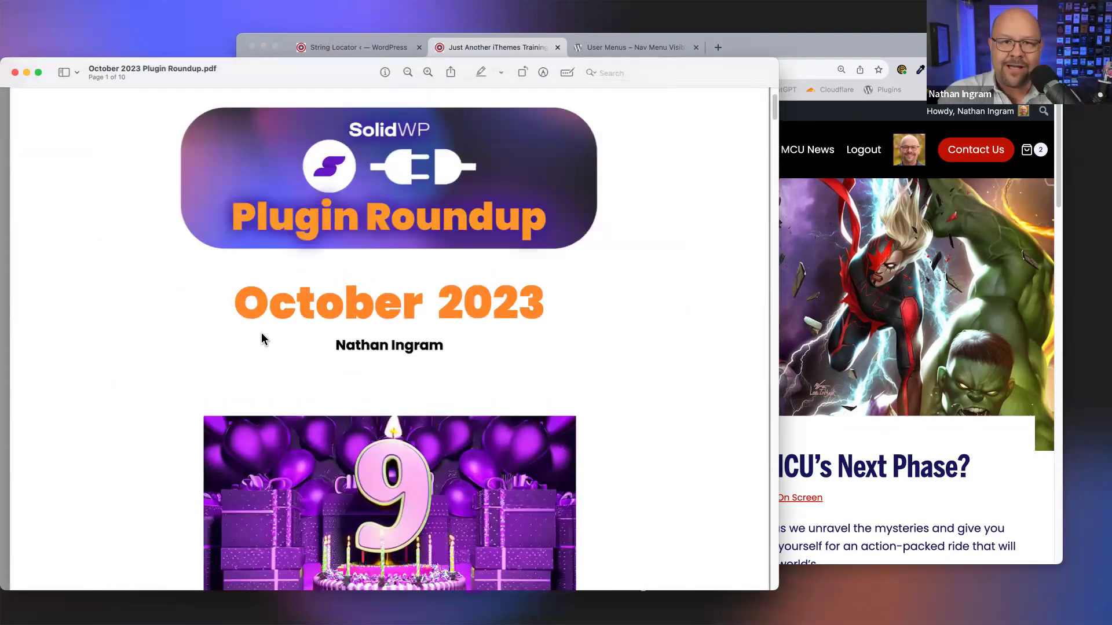